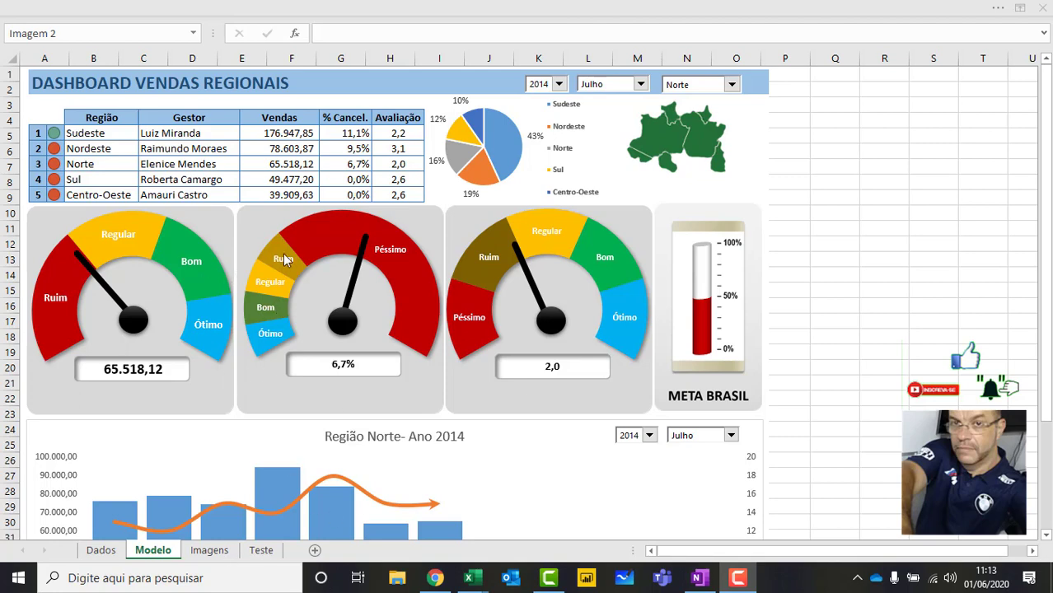
# Add a new blank worksheet directly after the Modelo sheet.
pyautogui.click(319, 558)
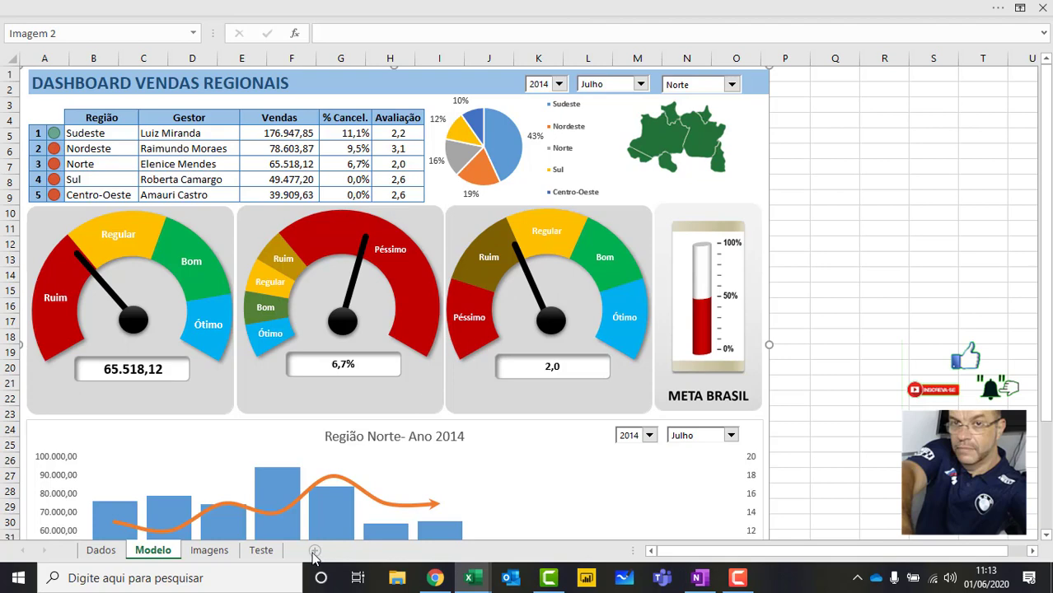
pyautogui.click(315, 552)
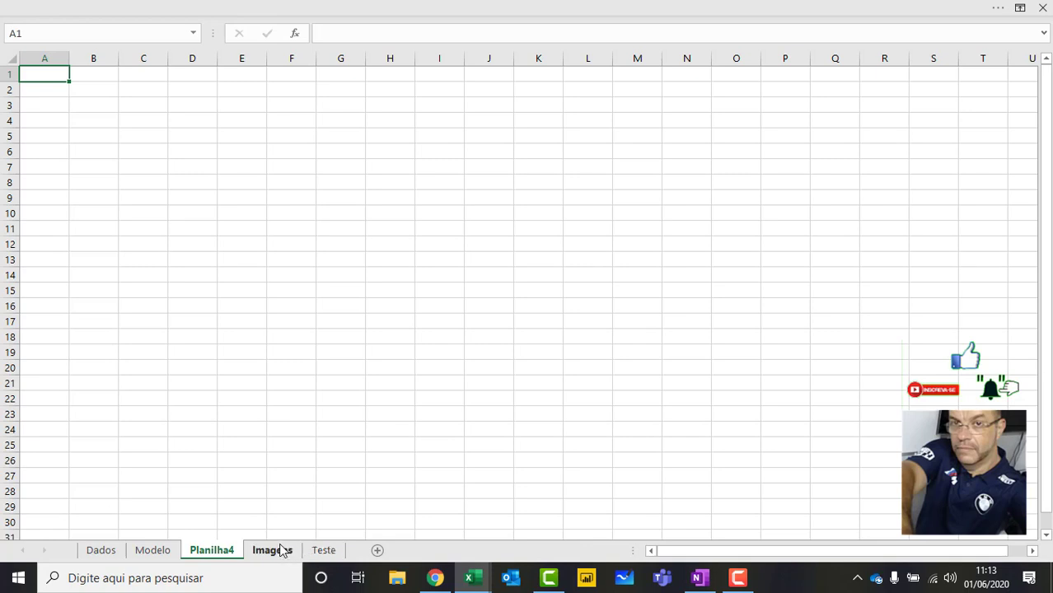
# Look over the Imagens and Teste sheets and move the Modelo sheet to the end, after Teste.
pyautogui.click(280, 551)
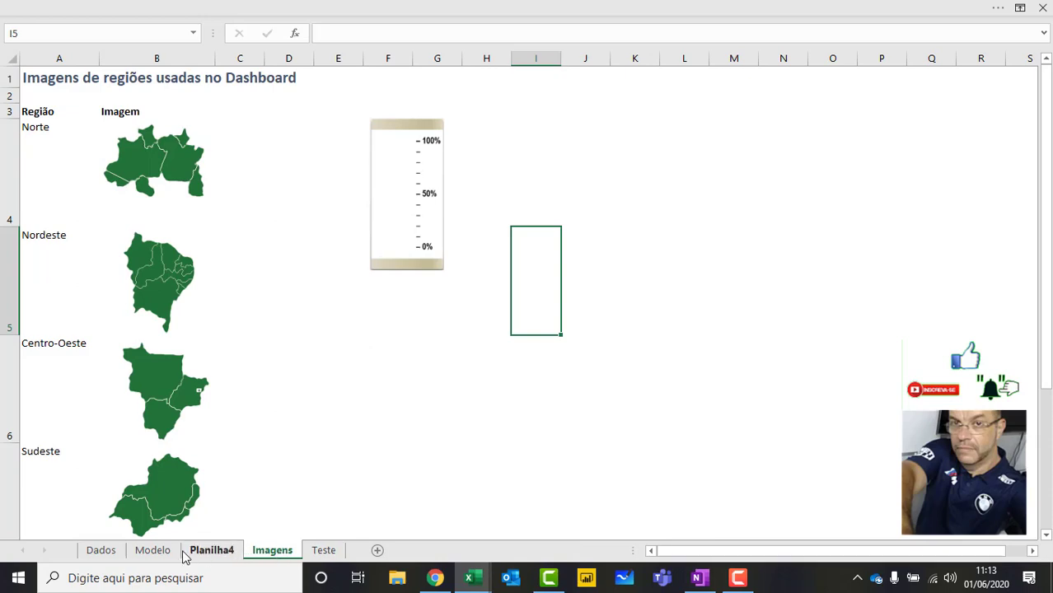
pyautogui.click(322, 552)
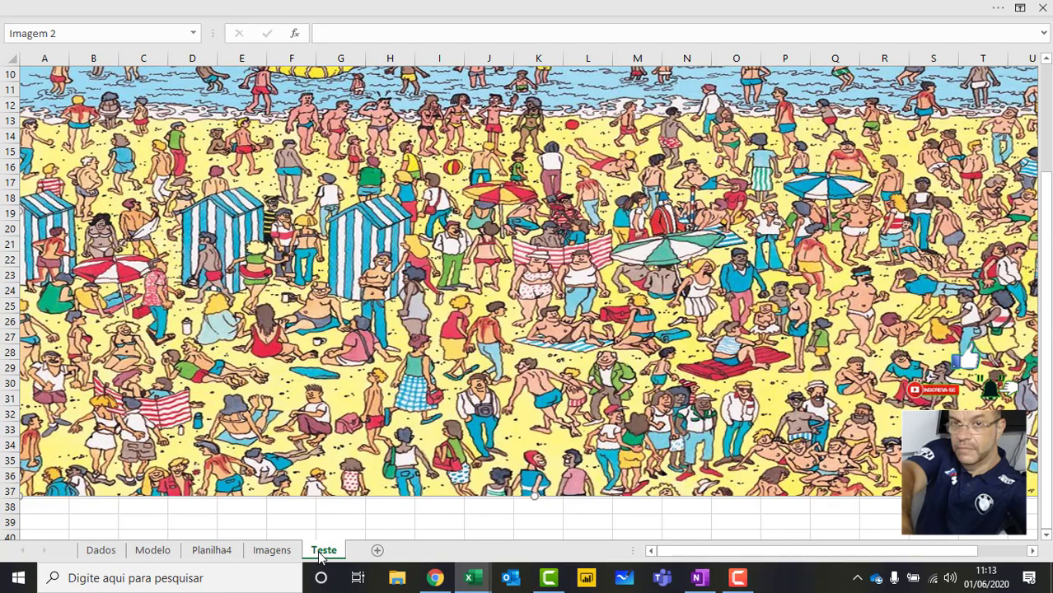
pyautogui.click(154, 551)
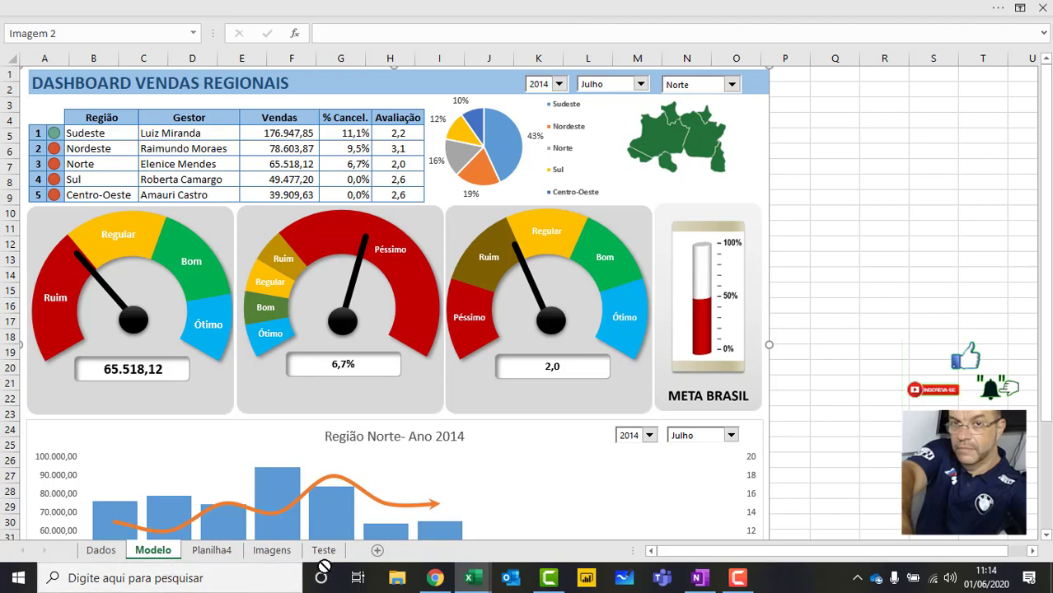
pyautogui.moveTo(324, 566); pyautogui.dragTo(351, 552)
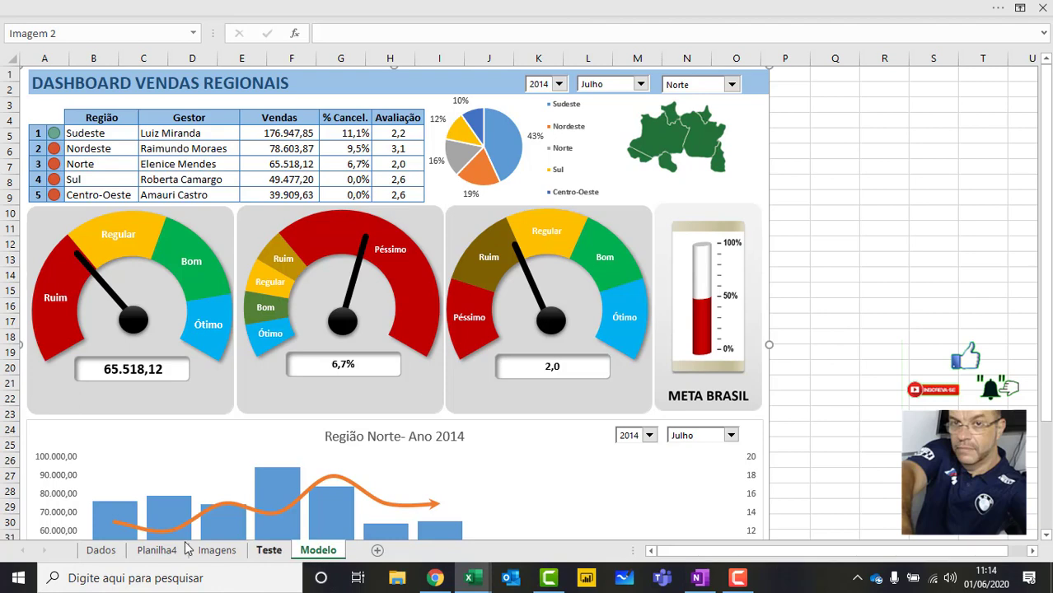
# Switch to the Dados sheet and set the ribbon to show its tabs and commands at all times.
pyautogui.click(101, 550)
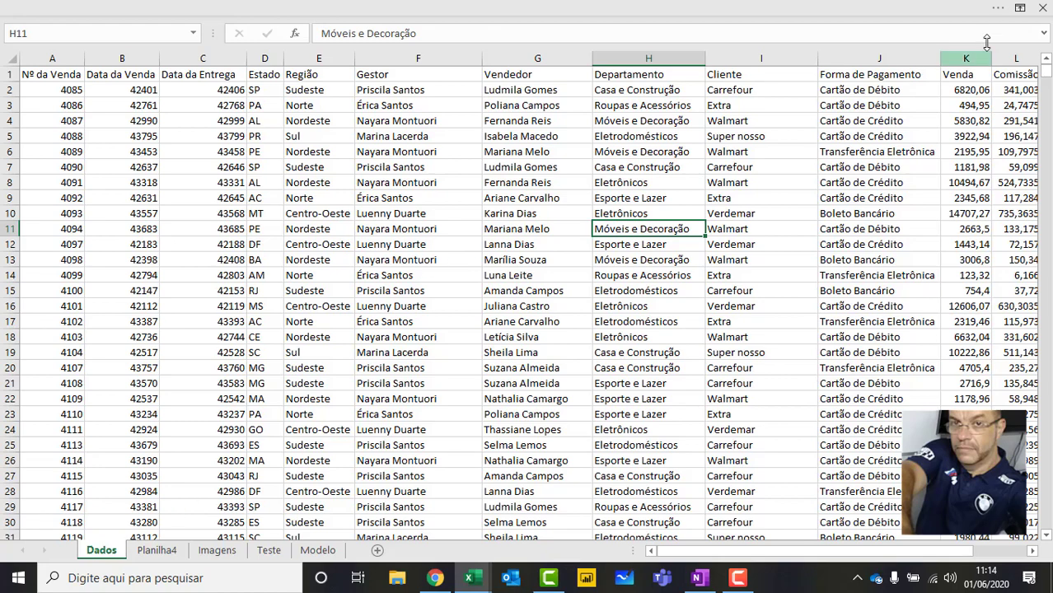
pyautogui.click(1020, 10)
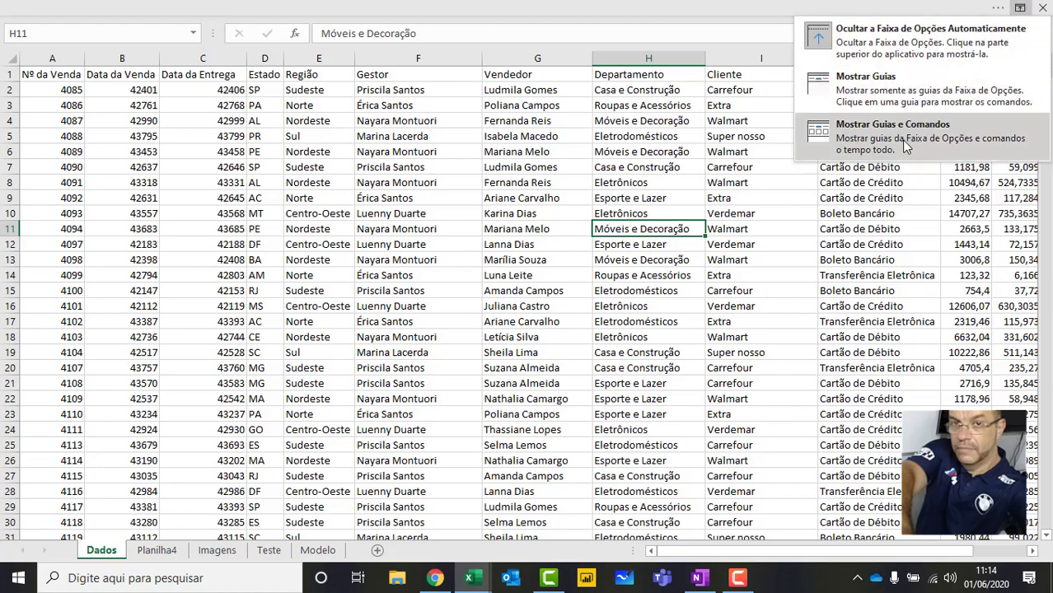
pyautogui.click(906, 146)
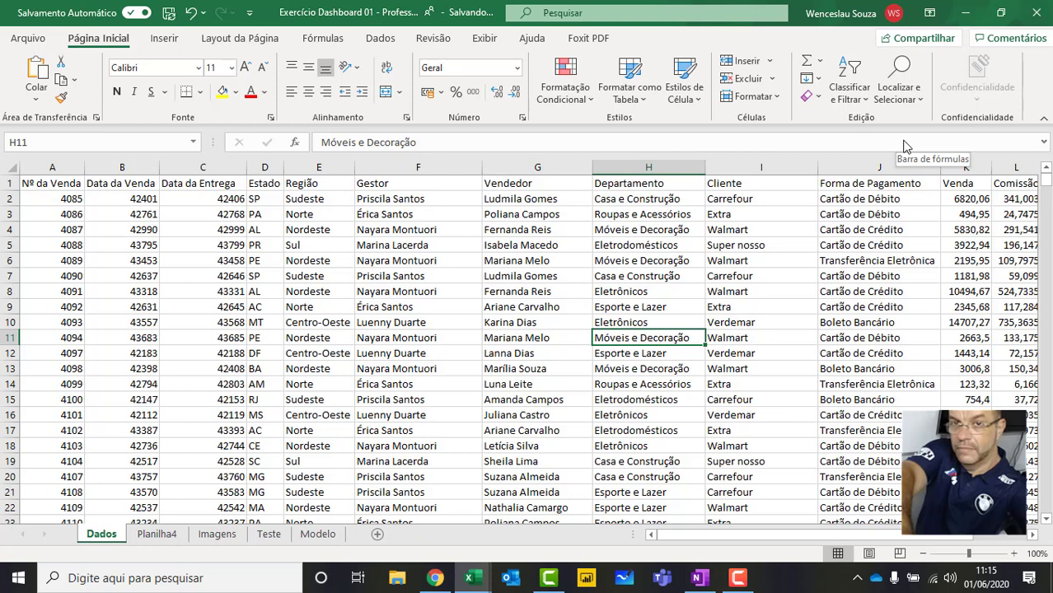
# Examine the sale number, sale date and delivery date columns in the Dados sheet, including individual sale date values.
pyautogui.click(47, 169)
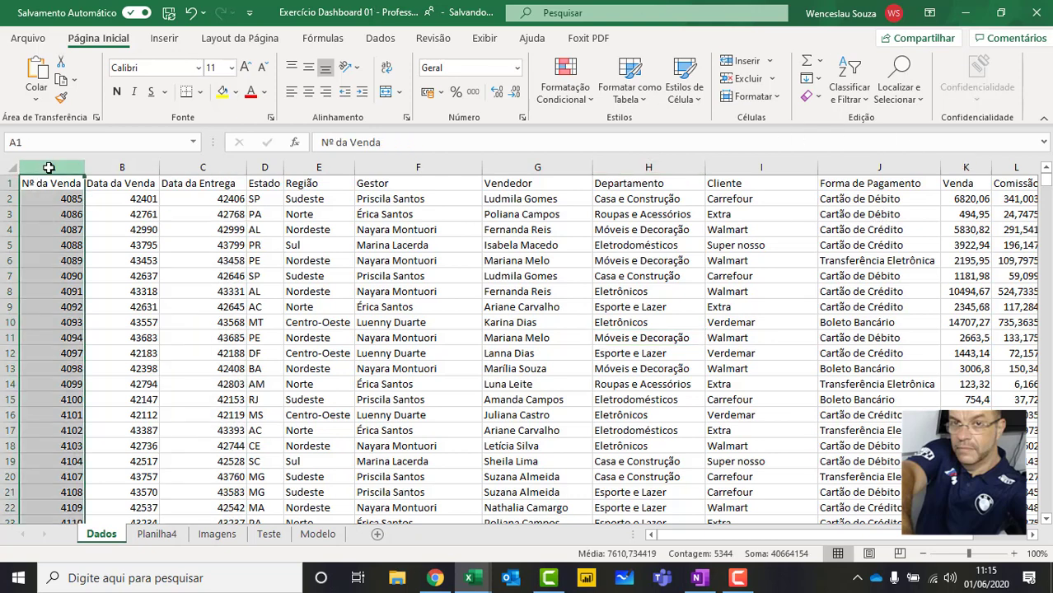
pyautogui.click(108, 167)
pyautogui.click(184, 168)
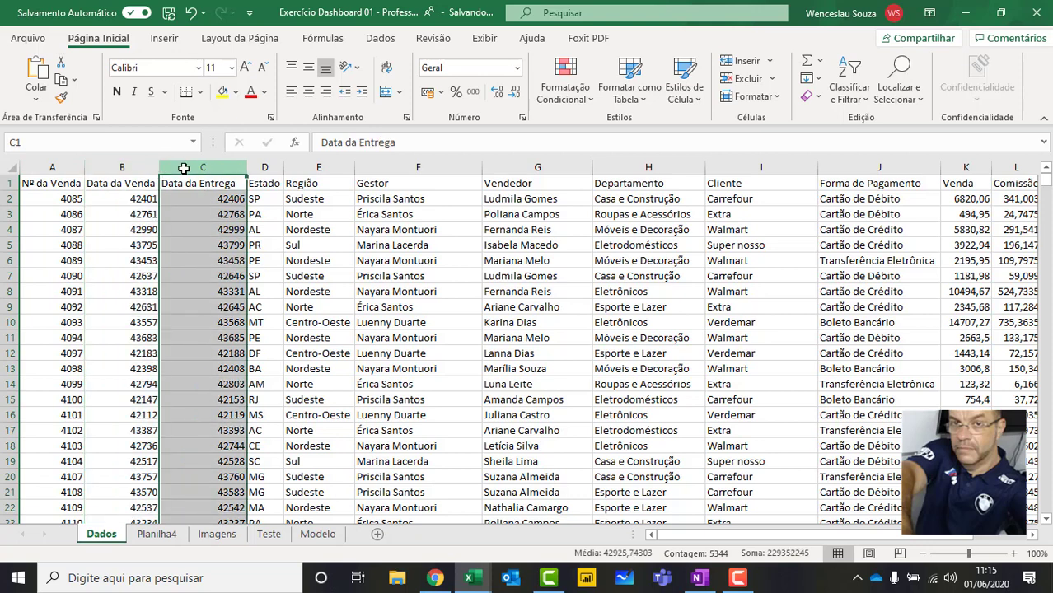
pyautogui.click(122, 208)
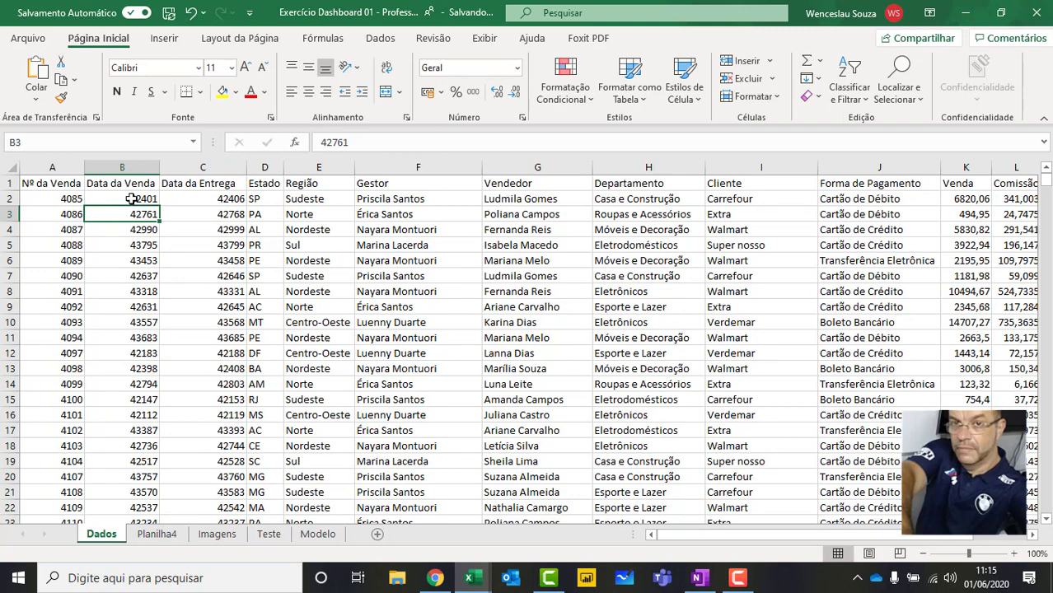
pyautogui.click(143, 160)
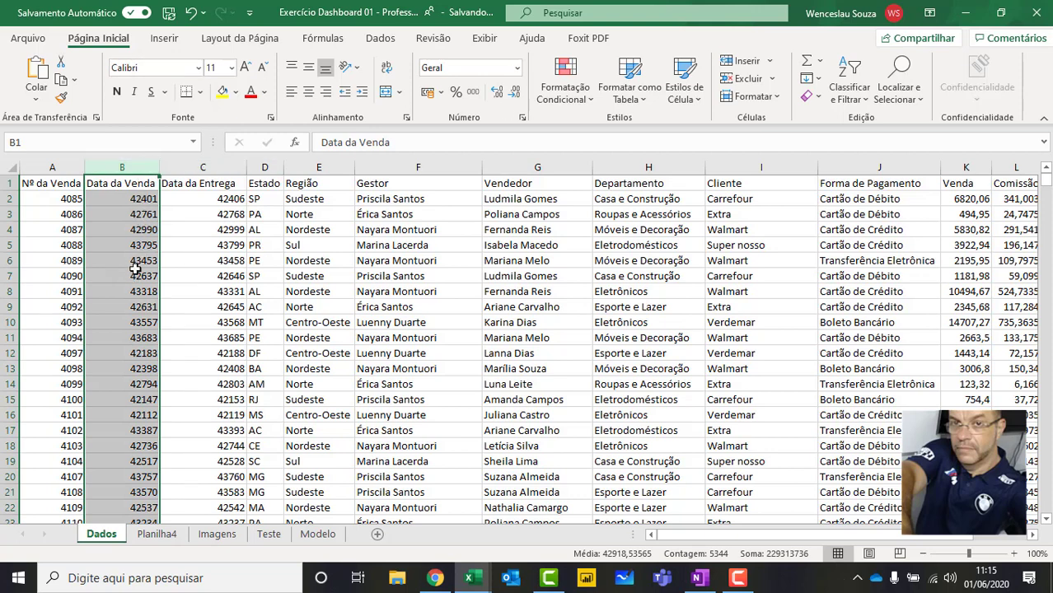
pyautogui.click(145, 205)
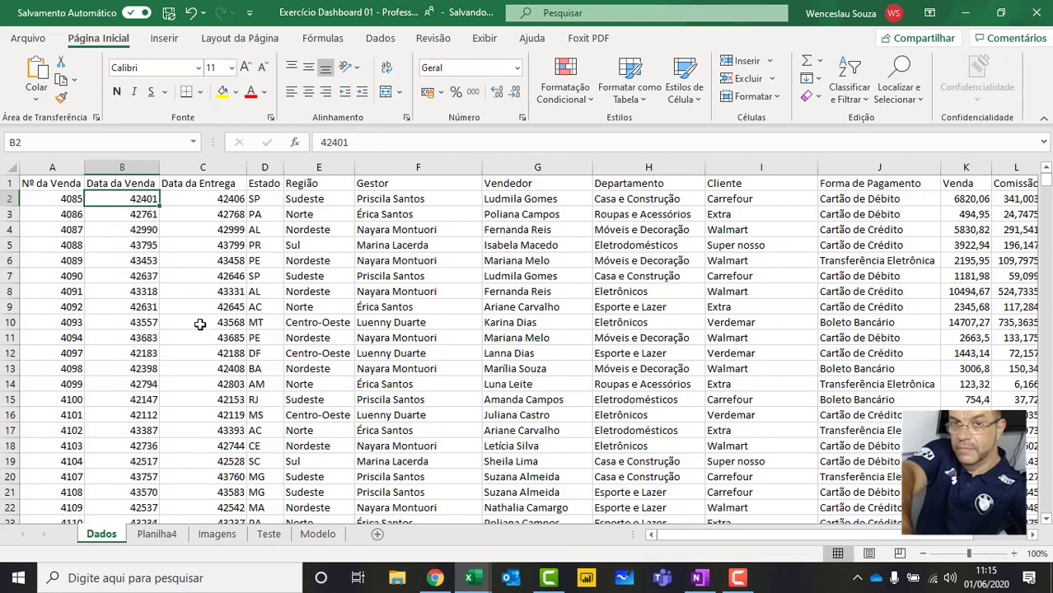
# On a new blank worksheet after Dados, enter the date 01/01/1900 in cell D3 and widen column D to fit it.
pyautogui.click(376, 535)
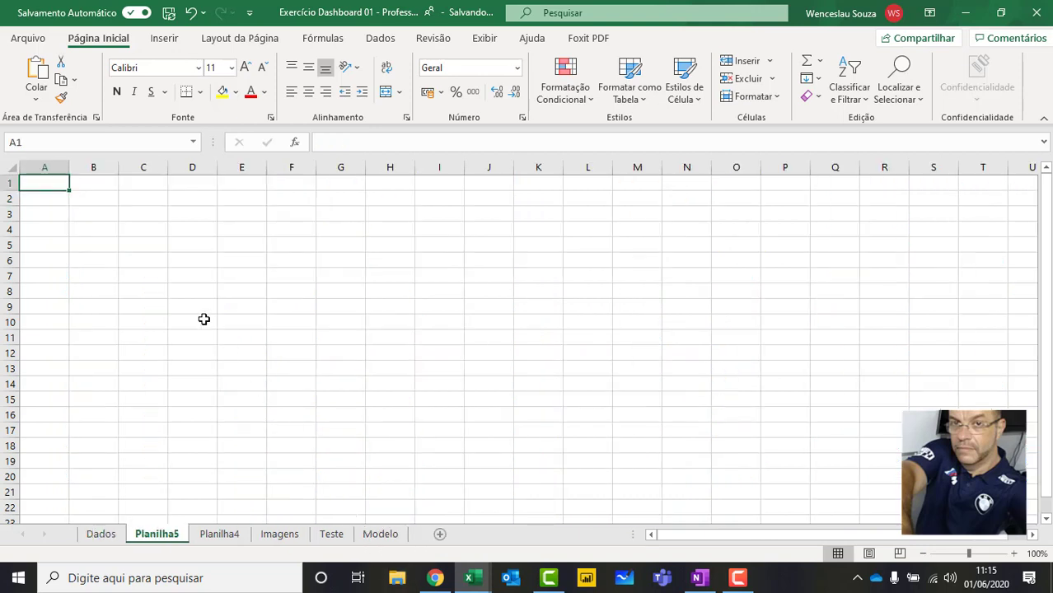
pyautogui.click(178, 209)
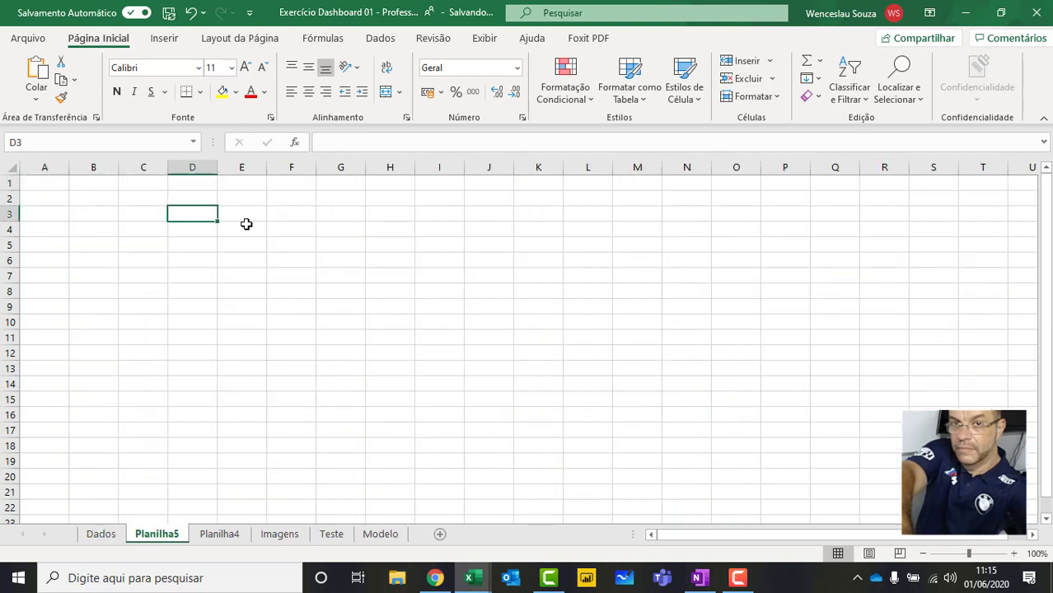
pyautogui.write('1')
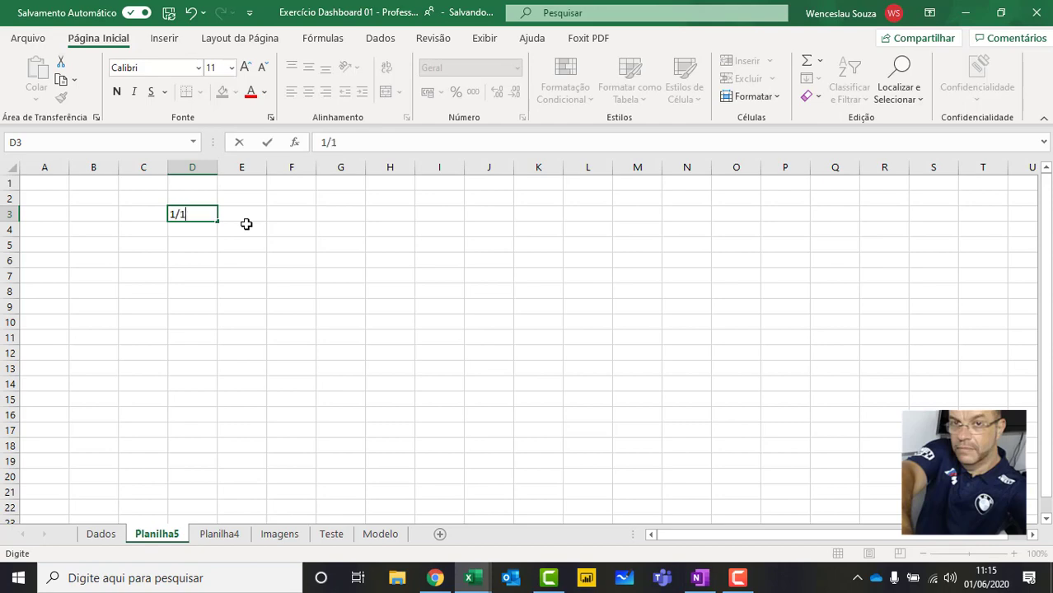
pyautogui.write('/01/1900')
pyautogui.press('Return')
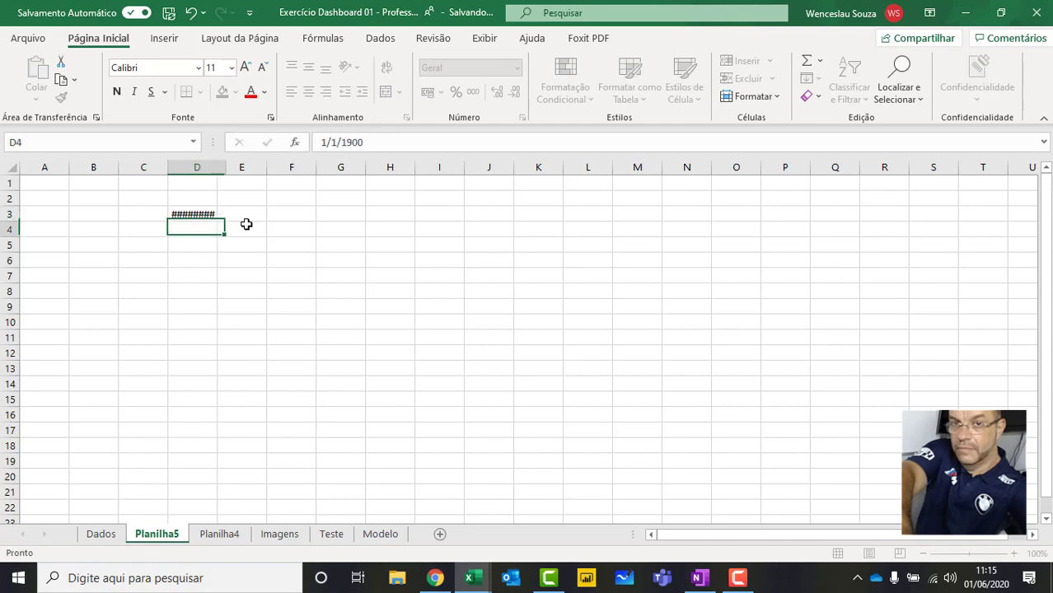
pyautogui.scroll(4, 246, 224)
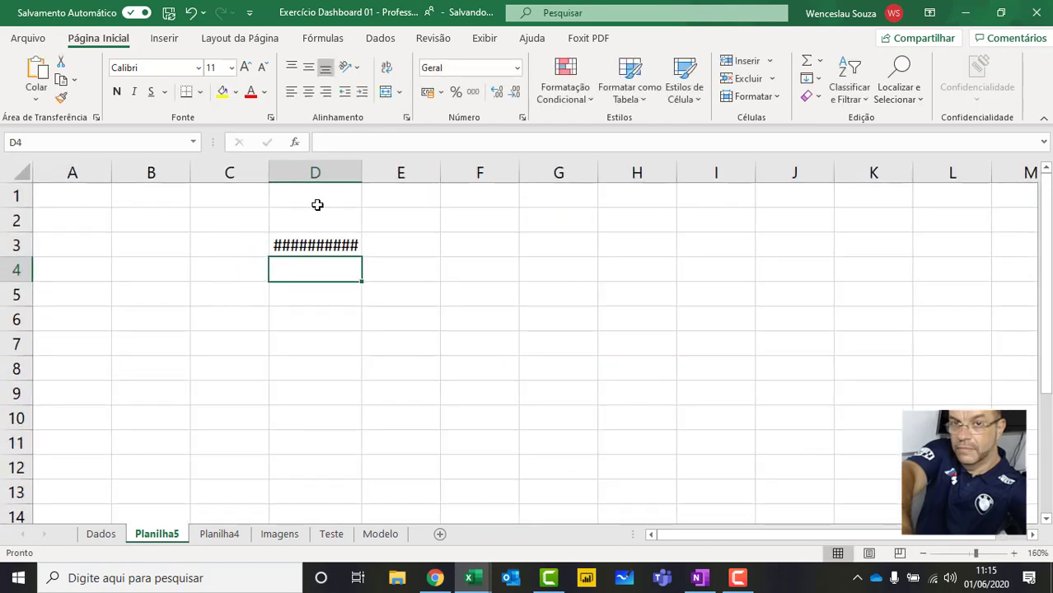
pyautogui.moveTo(363, 171); pyautogui.dragTo(370, 174)
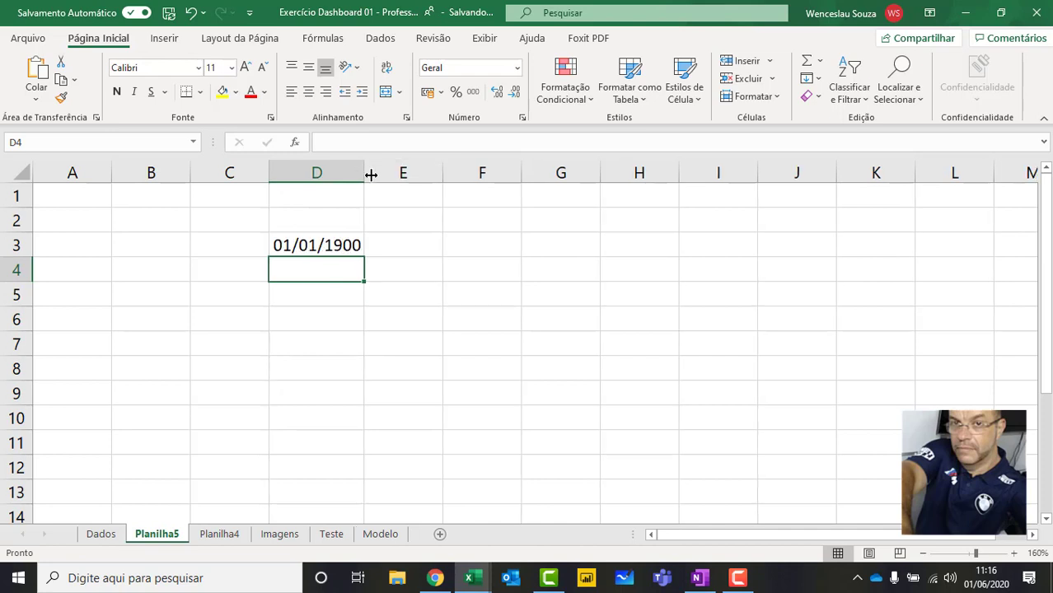
# Change cell D3's number format to Geral, and return it to Data Abreviada.
pyautogui.click(348, 249)
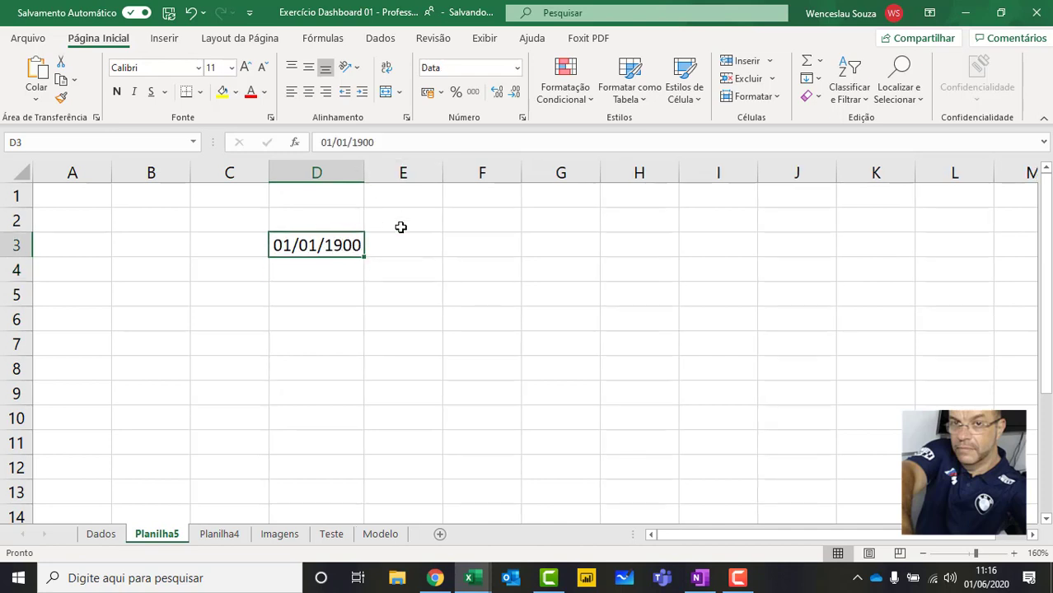
pyautogui.click(517, 68)
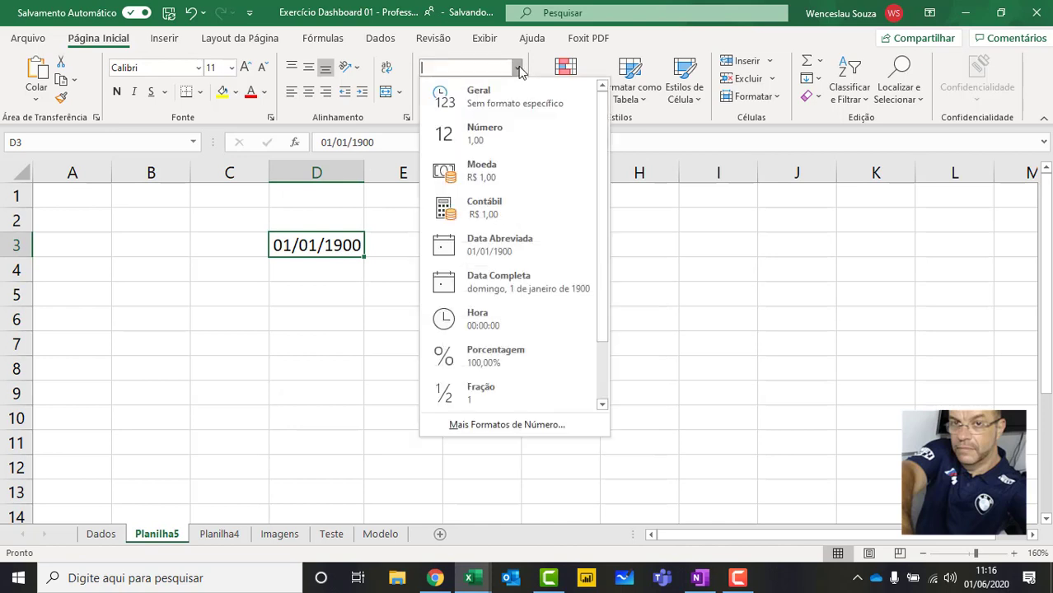
pyautogui.click(479, 92)
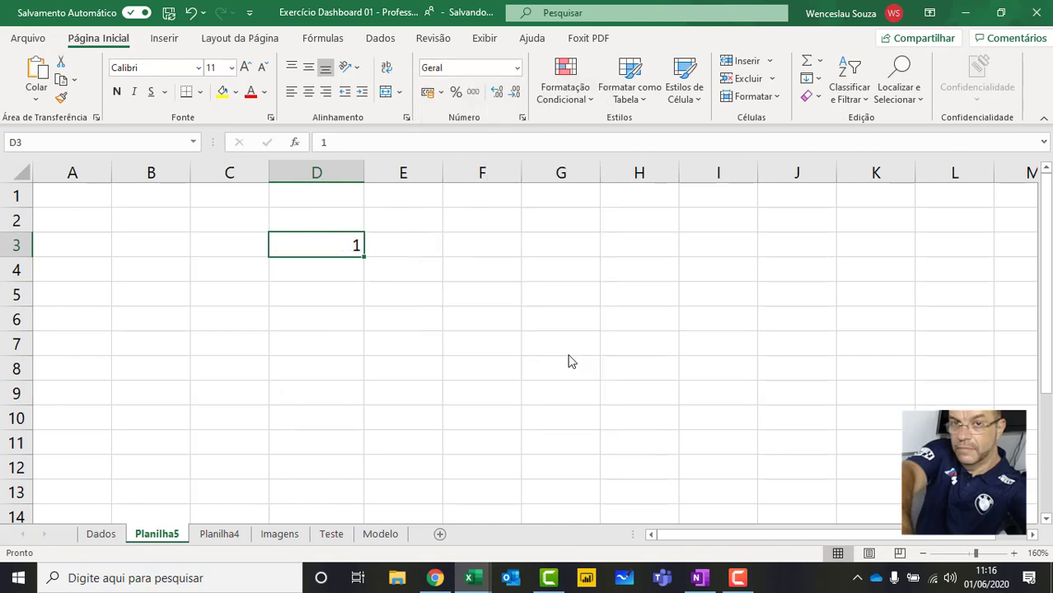
pyautogui.click(517, 68)
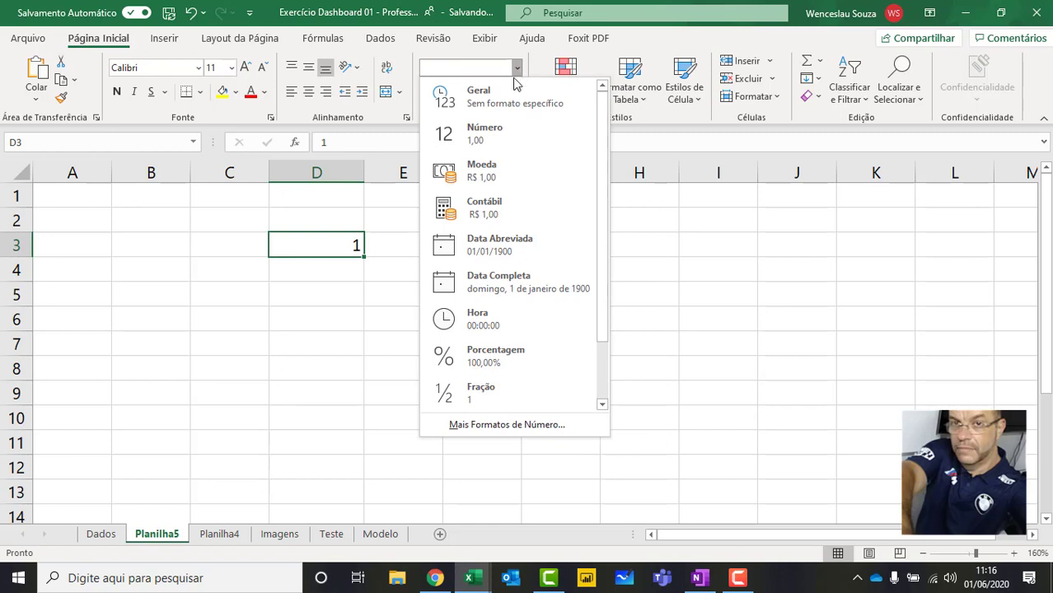
pyautogui.click(486, 245)
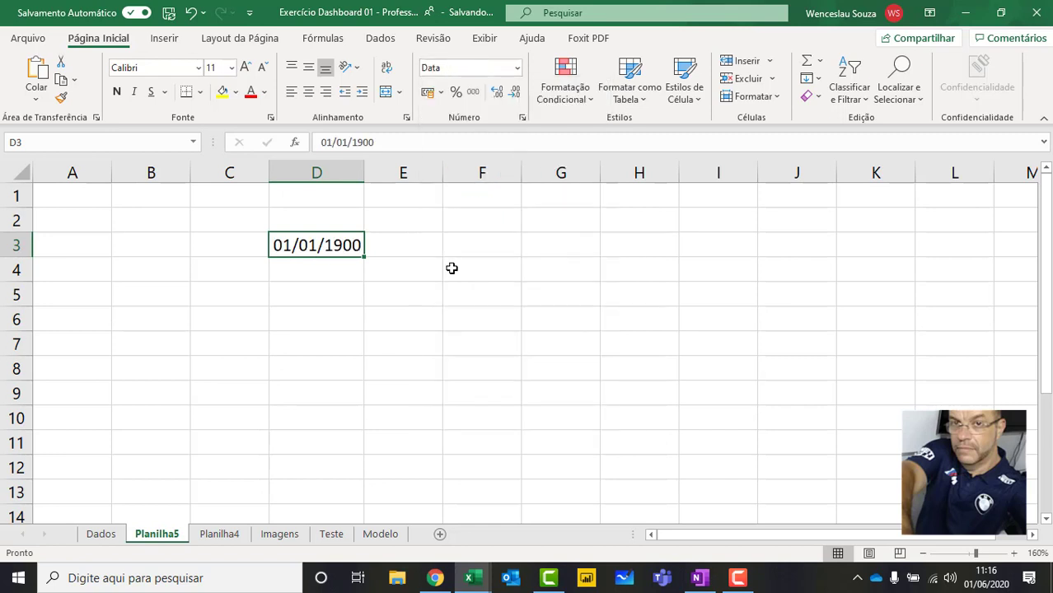
# Enter the date 01/06/2020 in cell D4 and format that cell as Geral to show its serial number.
pyautogui.click(321, 280)
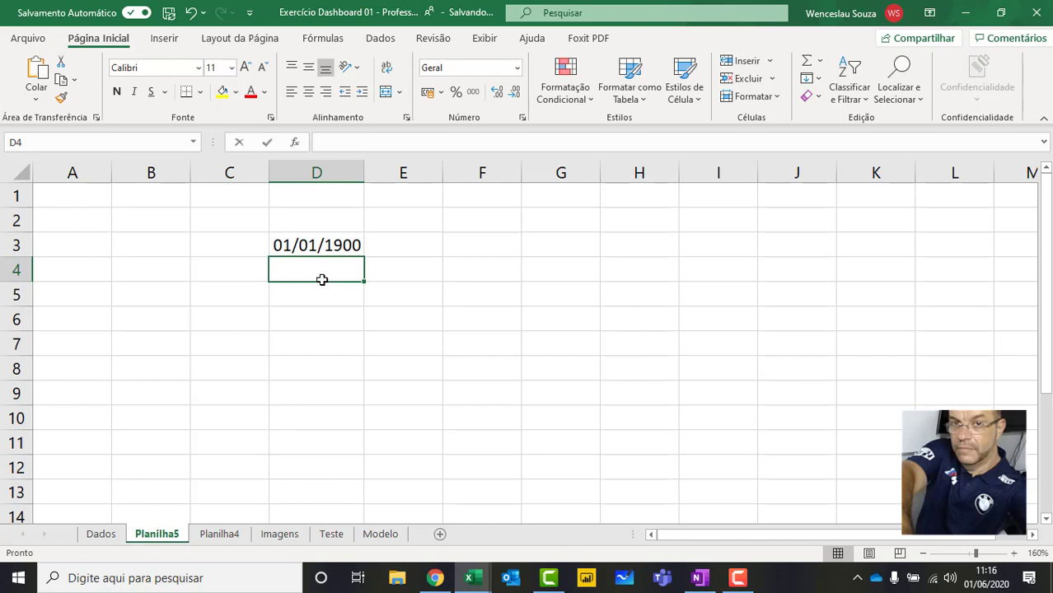
pyautogui.write('01/06/2020')
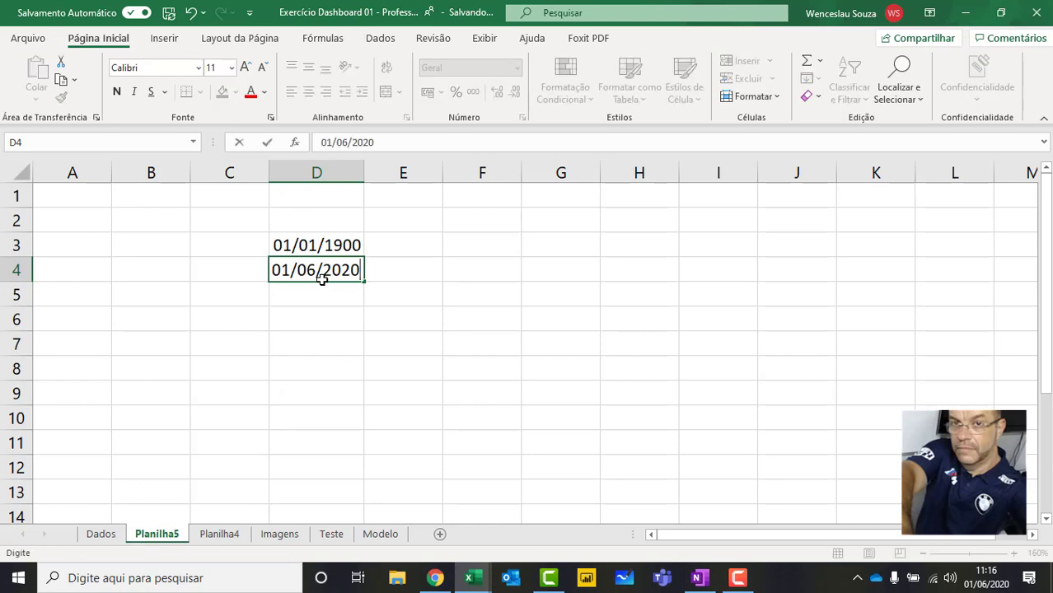
pyautogui.press('Return')
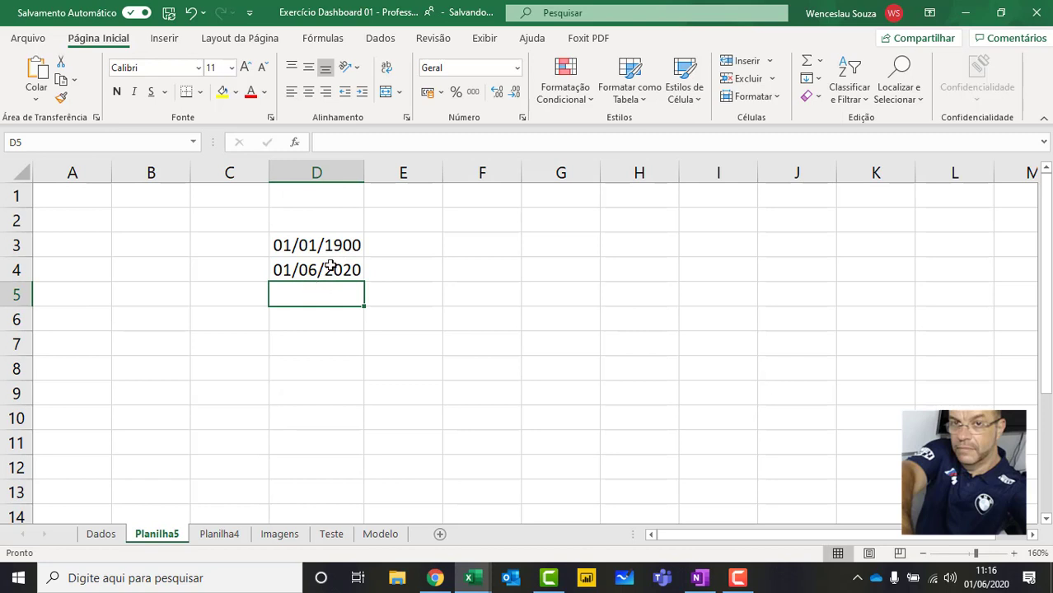
pyautogui.click(329, 266)
pyautogui.click(515, 68)
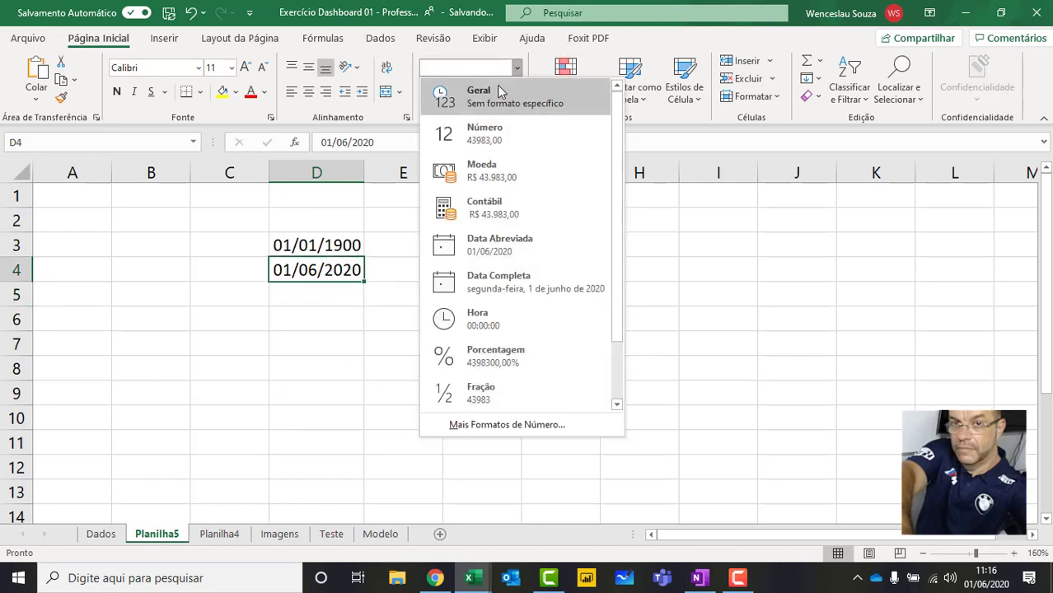
pyautogui.click(500, 93)
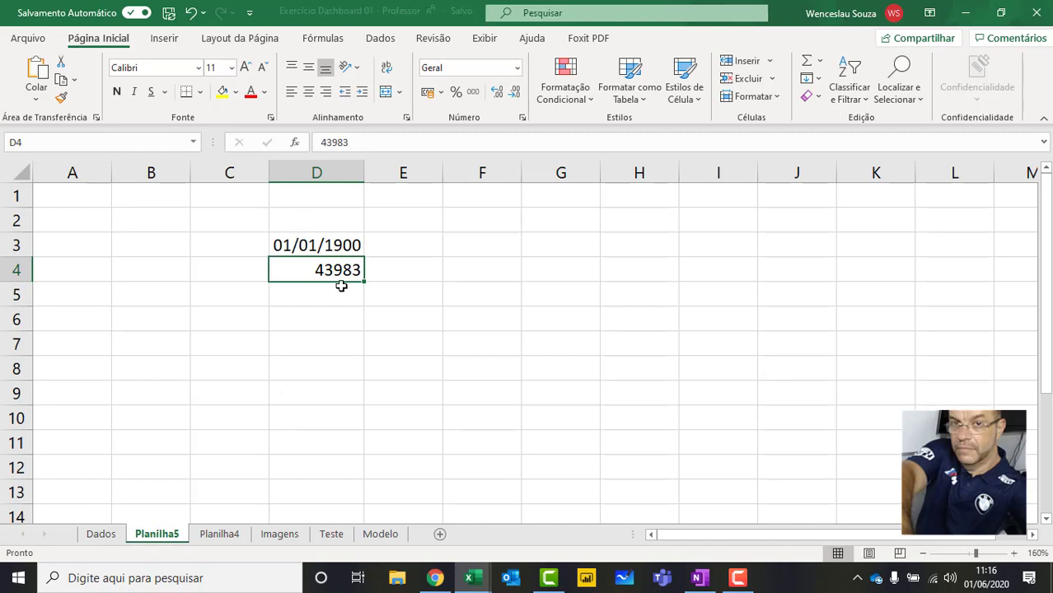
# Show cell D3 in the Geral format once more for comparison with D4, and restore its Data Abreviada format.
pyautogui.click(326, 245)
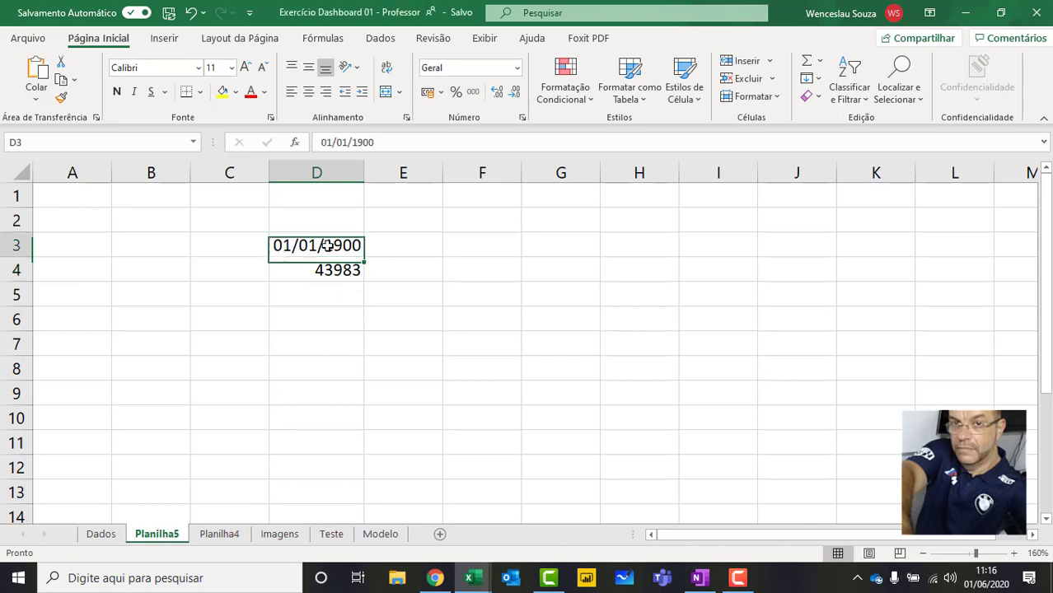
pyautogui.click(516, 68)
pyautogui.click(499, 99)
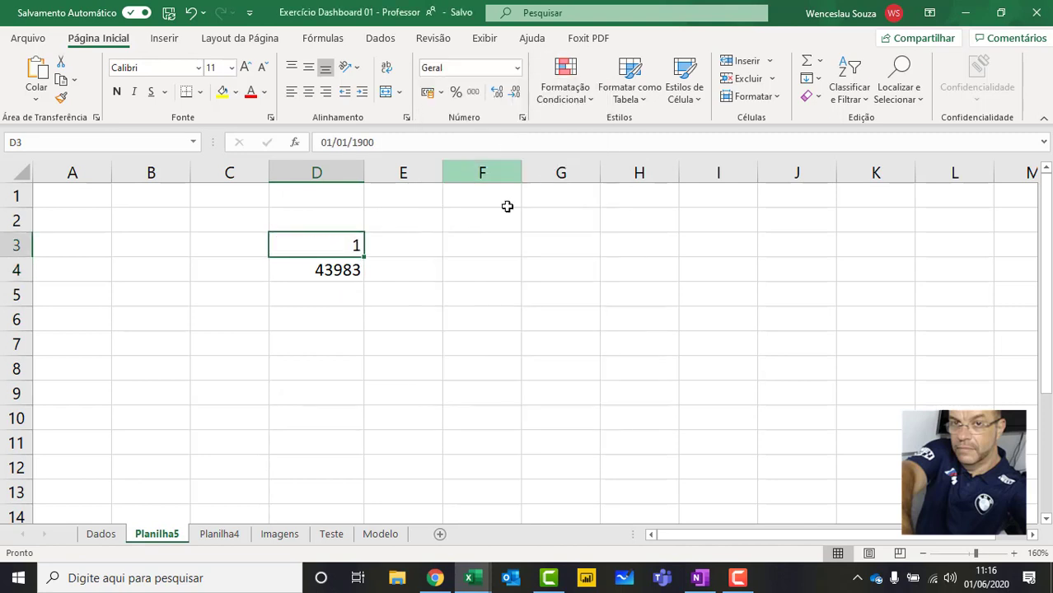
pyautogui.click(516, 67)
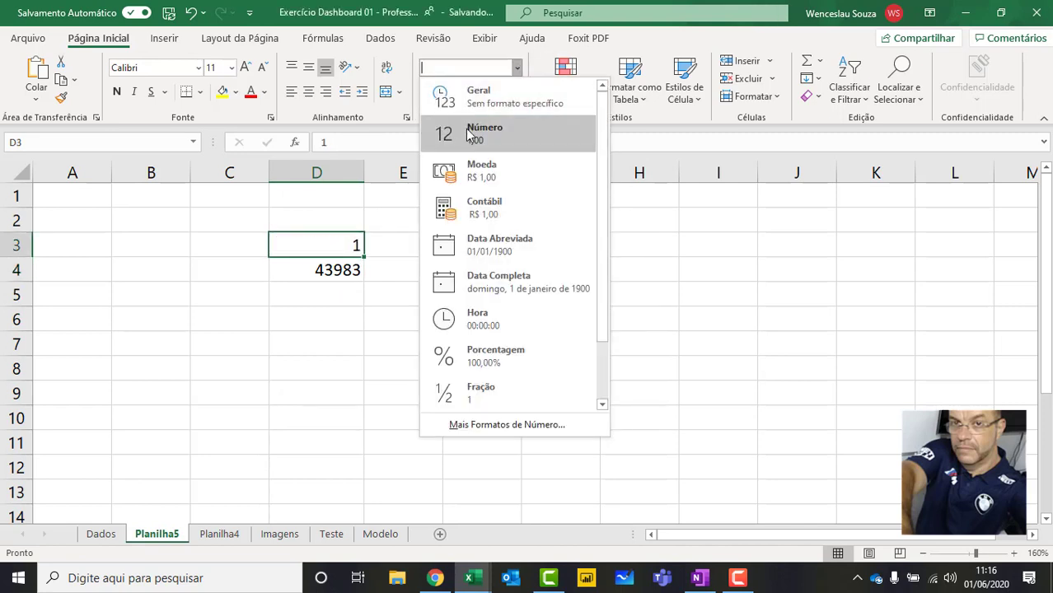
pyautogui.click(484, 255)
# Change the number format of cell D4 back to Data Abreviada.
pyautogui.click(362, 279)
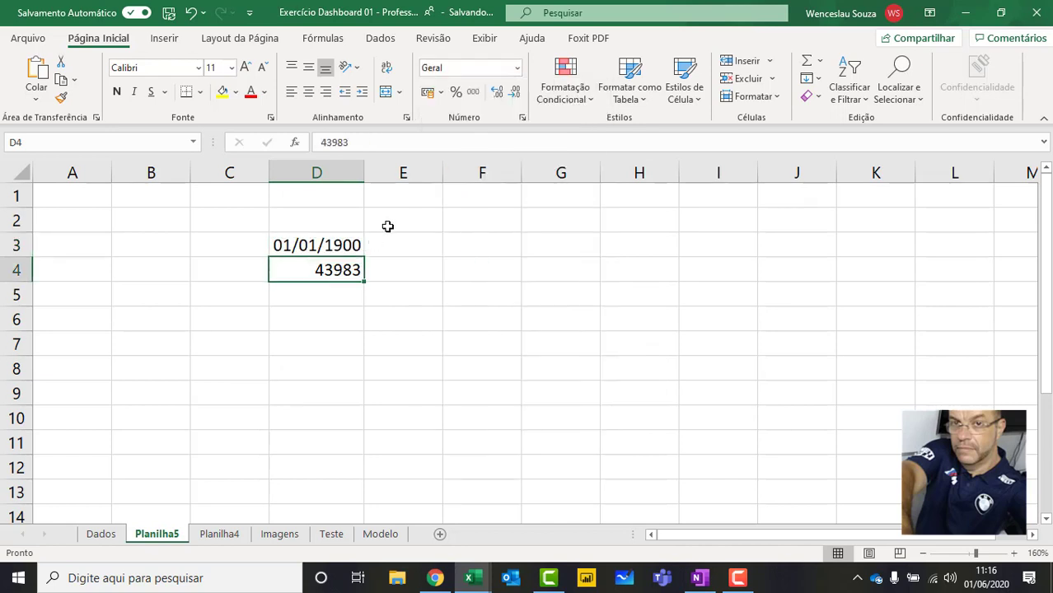
pyautogui.click(517, 67)
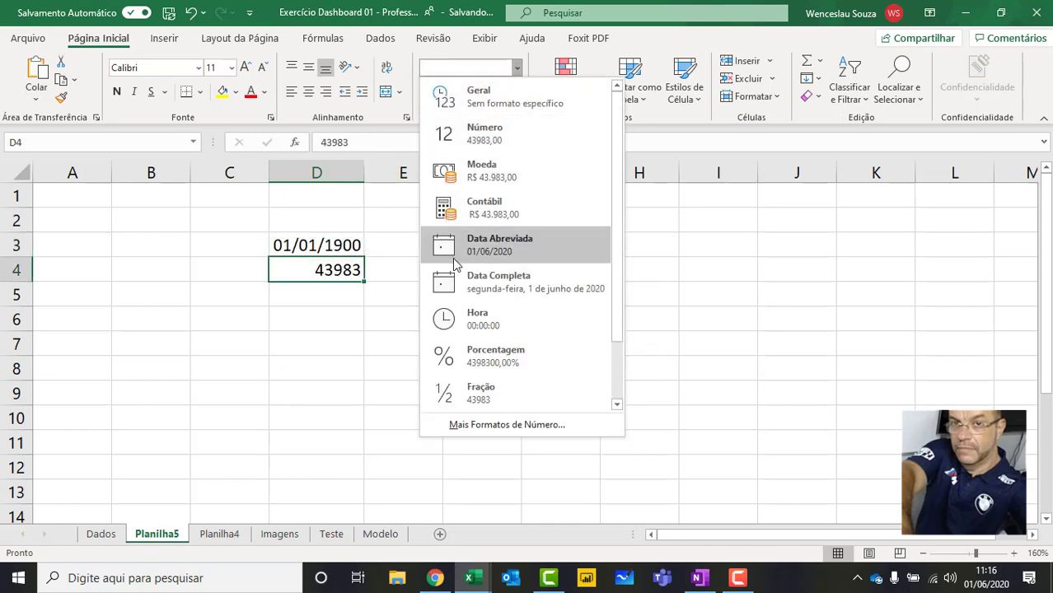
pyautogui.click(484, 244)
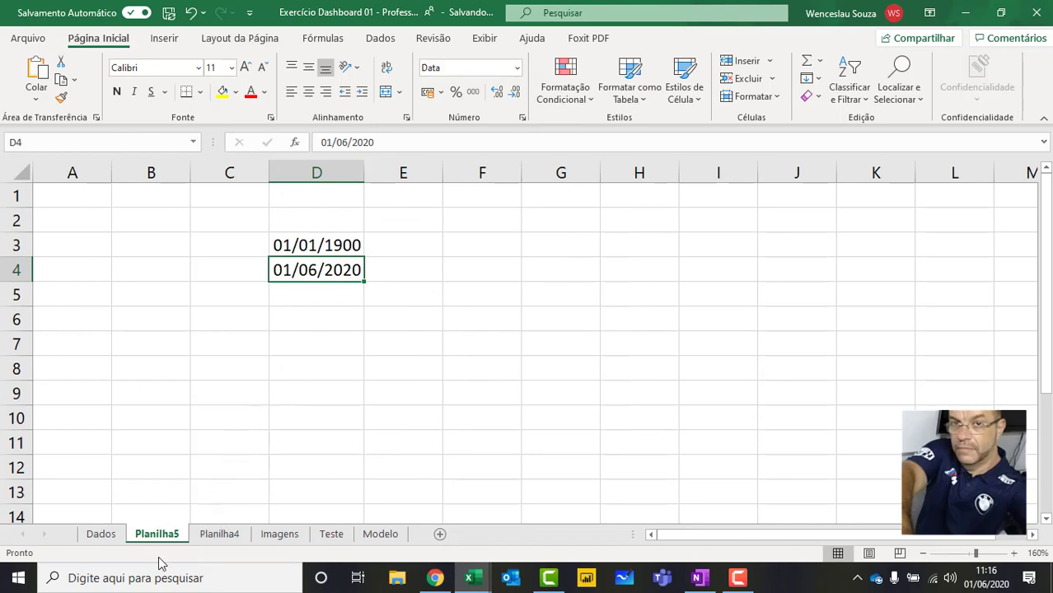
# On the Dados sheet, format the Data da Venda and Data da Entrega columns as Data Abreviada.
pyautogui.click(100, 535)
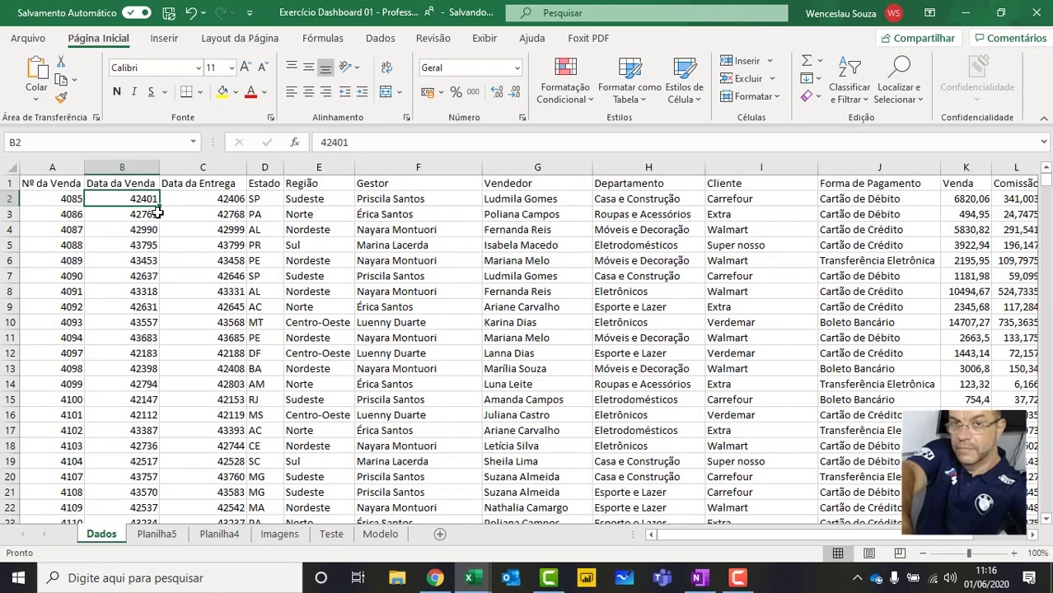
pyautogui.moveTo(134, 167); pyautogui.dragTo(191, 161)
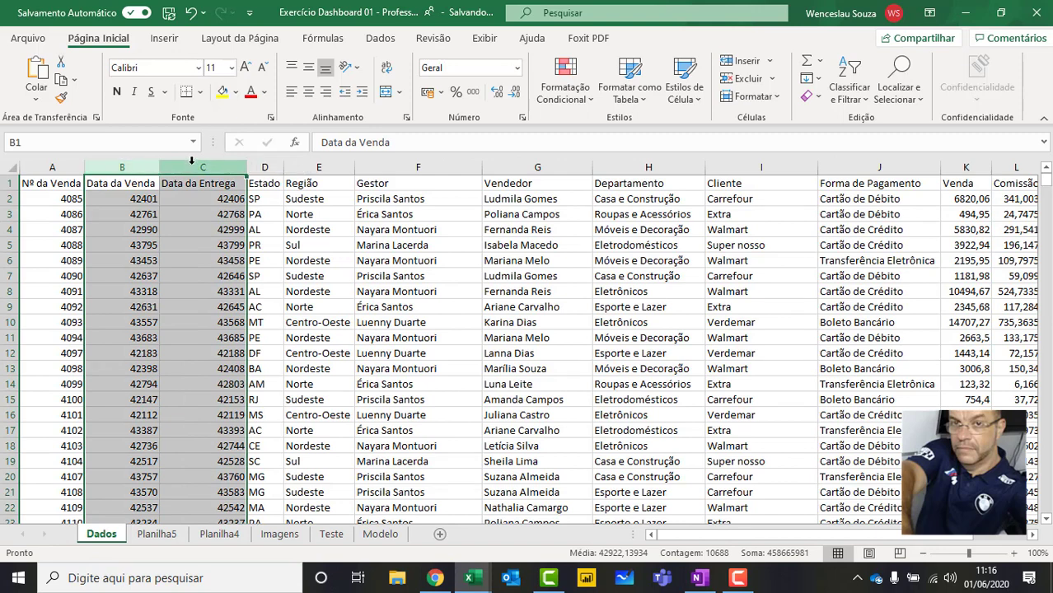
pyautogui.click(517, 69)
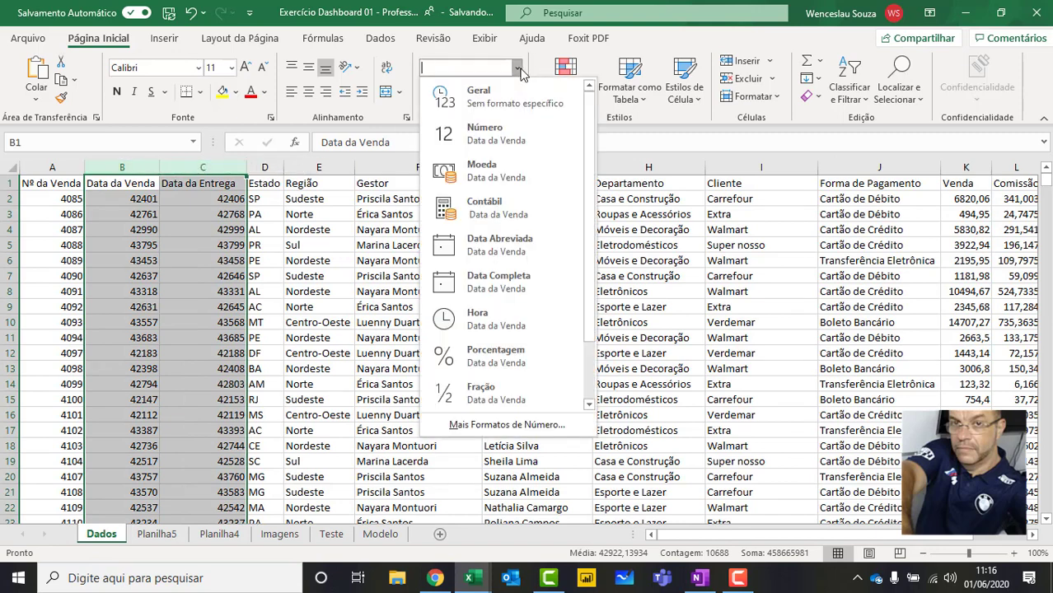
pyautogui.click(484, 260)
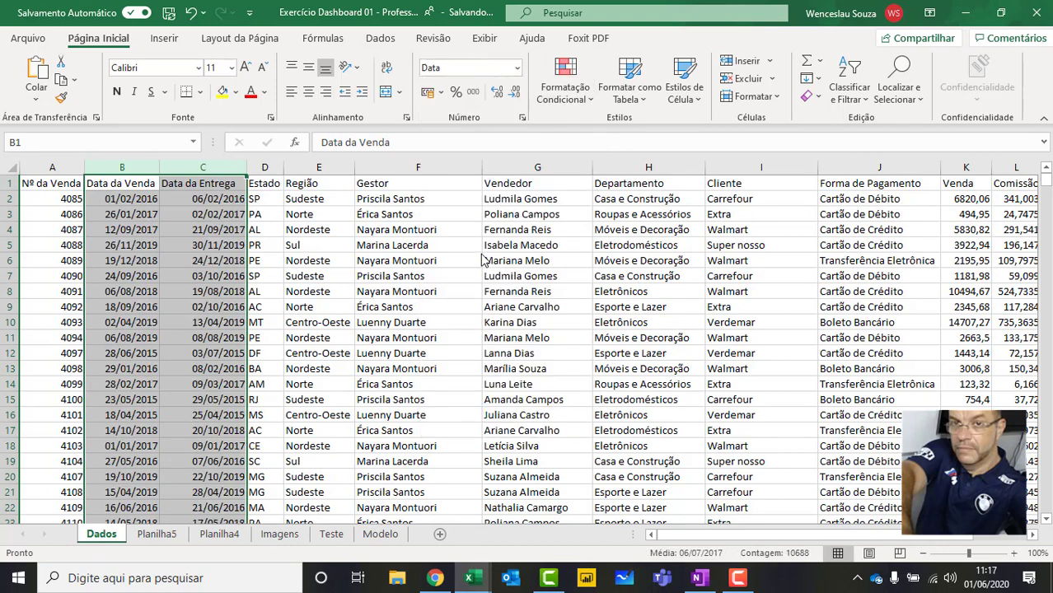
# Try the Geral format on the first sale date in cell B2, and undo the change.
pyautogui.click(122, 198)
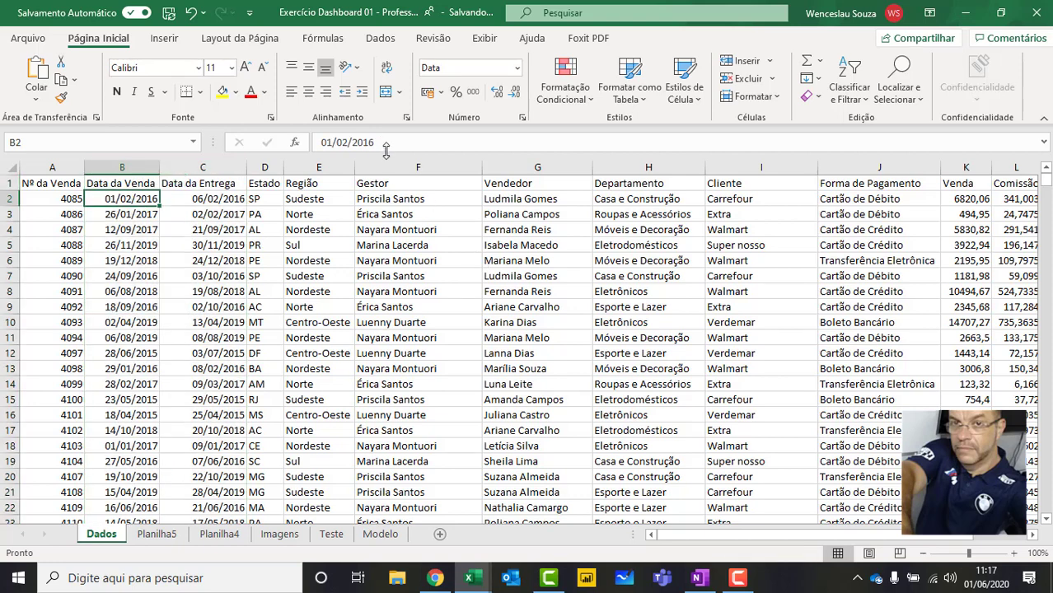
pyautogui.click(516, 67)
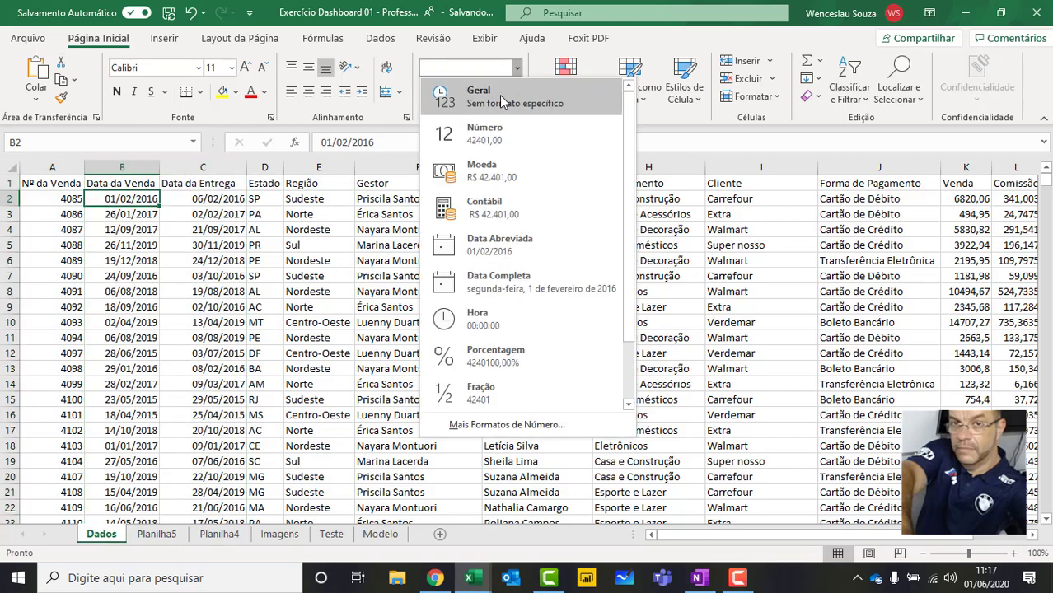
pyautogui.click(500, 97)
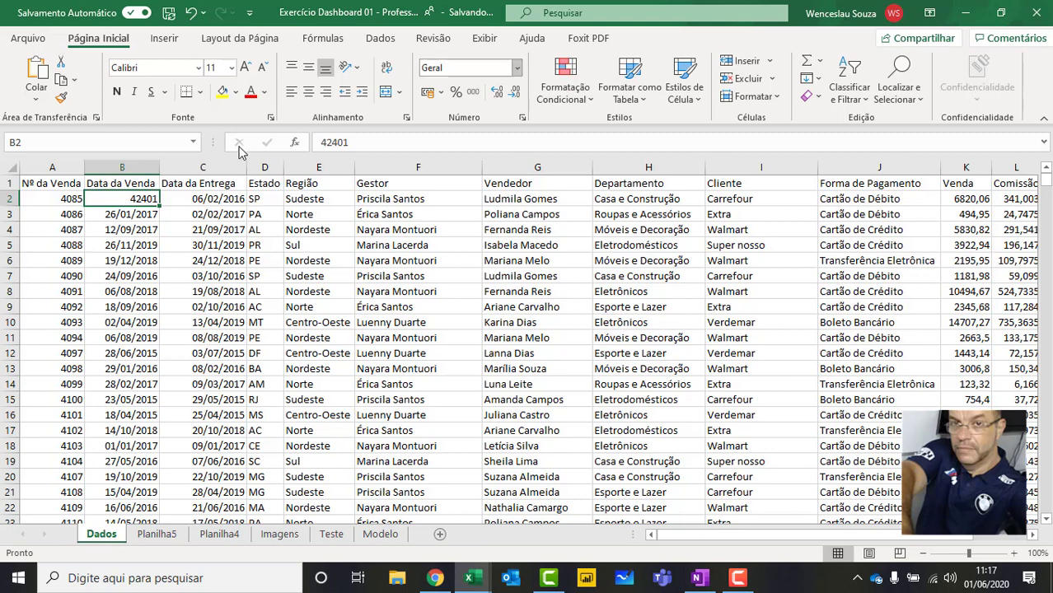
pyautogui.hotkey('ctrl', 'z')
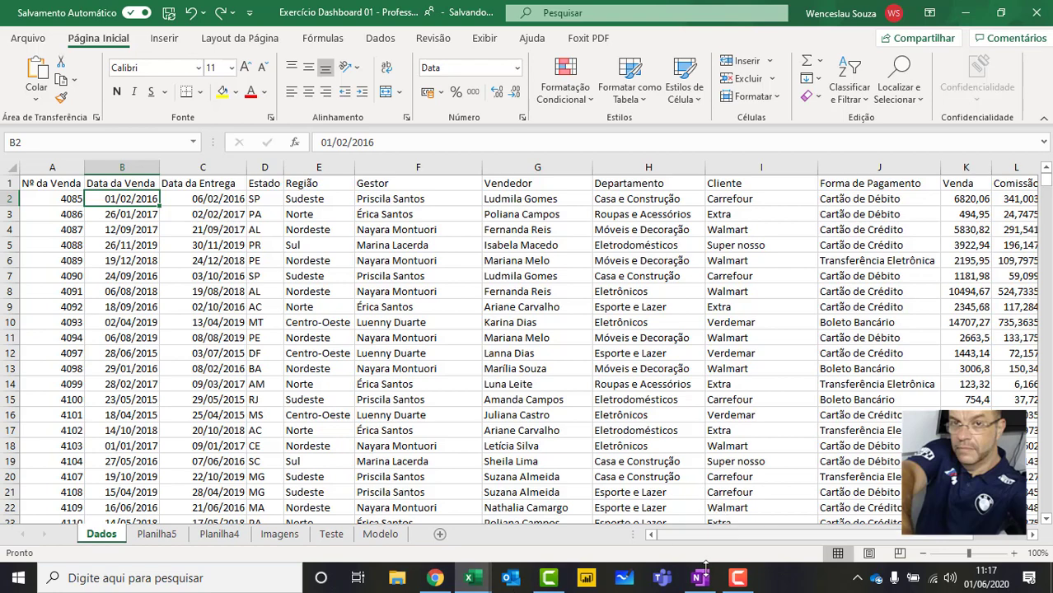
# Copy the range A1:N17 from the Dados sheet into a new worksheet, keeping the source column widths.
pyautogui.moveTo(698, 543); pyautogui.dragTo(758, 544)
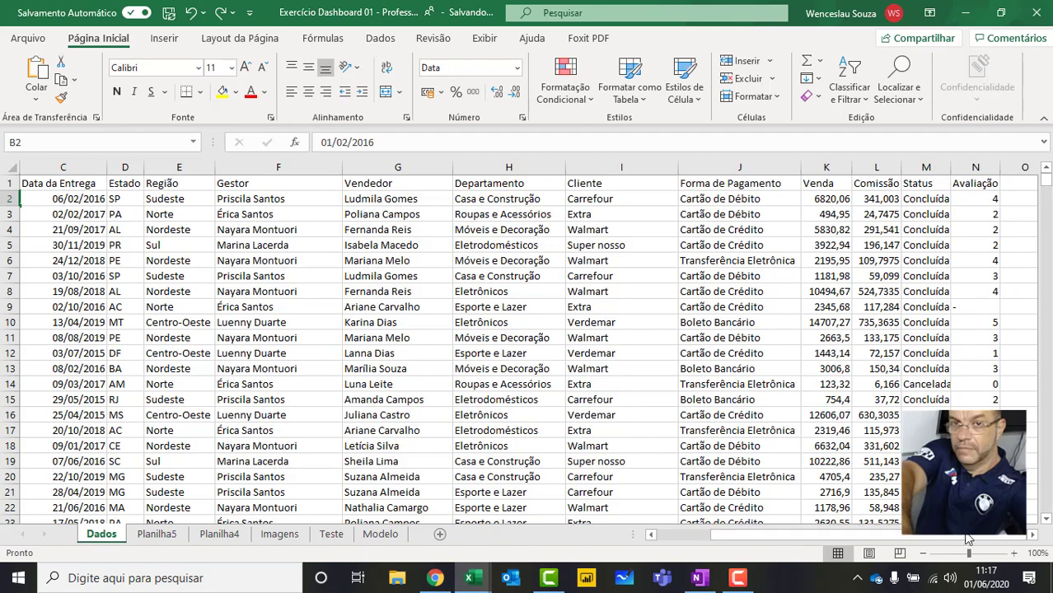
pyautogui.moveTo(945, 544); pyautogui.dragTo(715, 540)
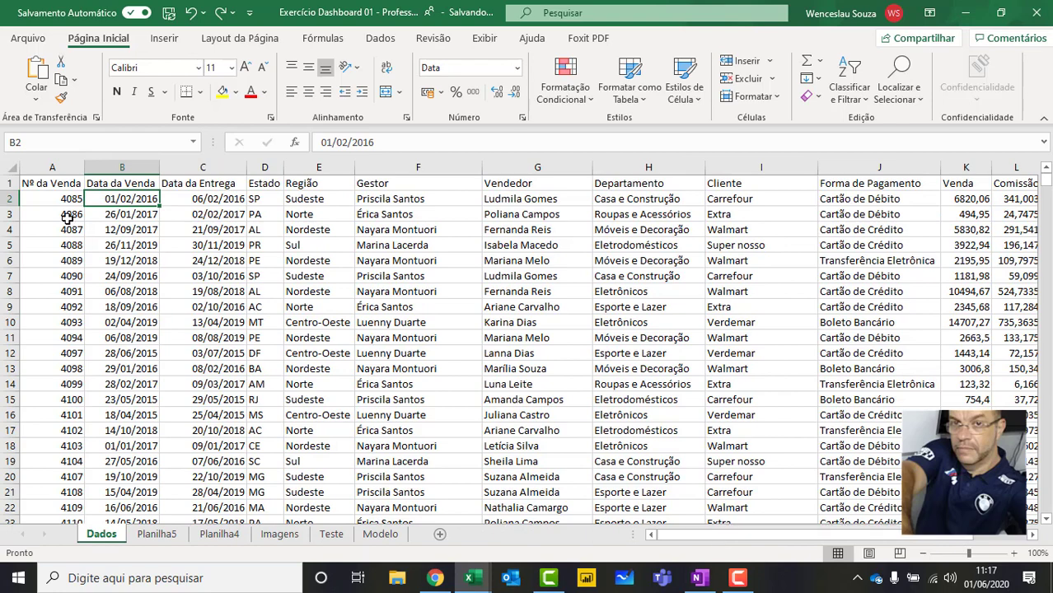
pyautogui.moveTo(34, 180); pyautogui.dragTo(882, 424)
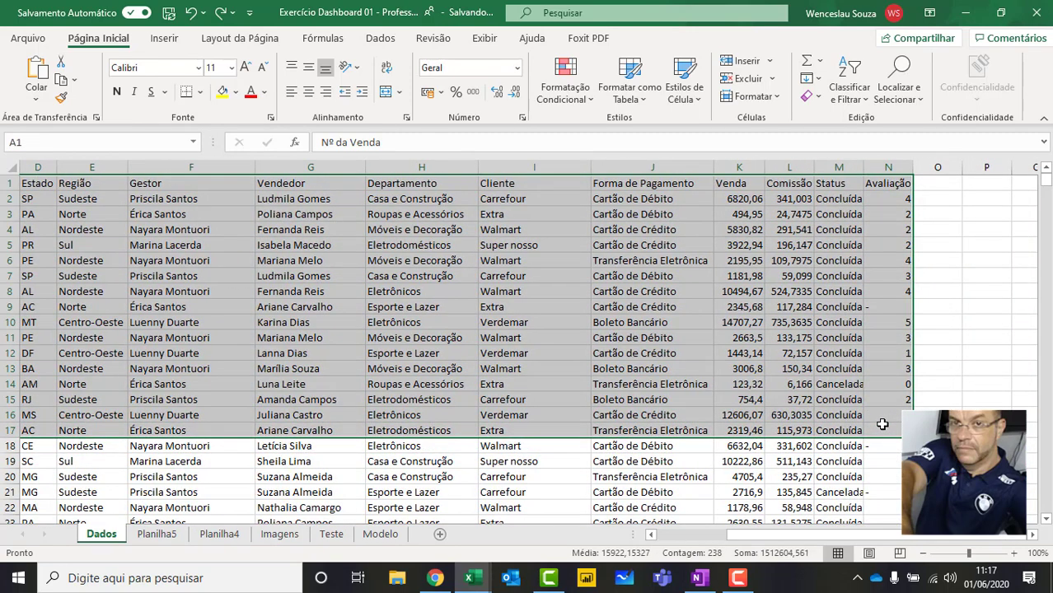
pyautogui.hotkey('ctrl', 'c')
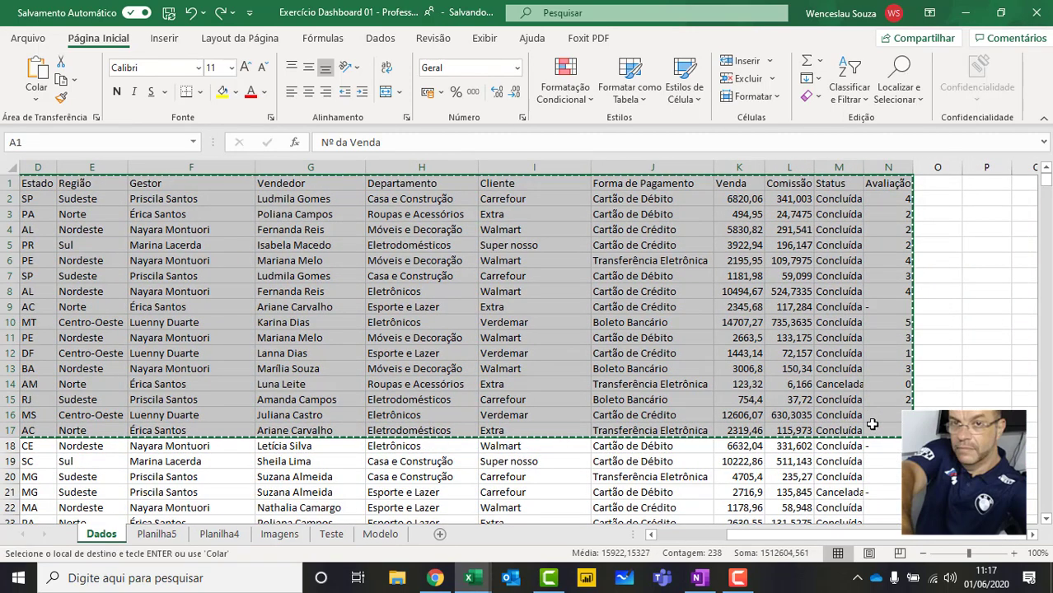
pyautogui.click(439, 536)
pyautogui.hotkey('ctrl', 'v')
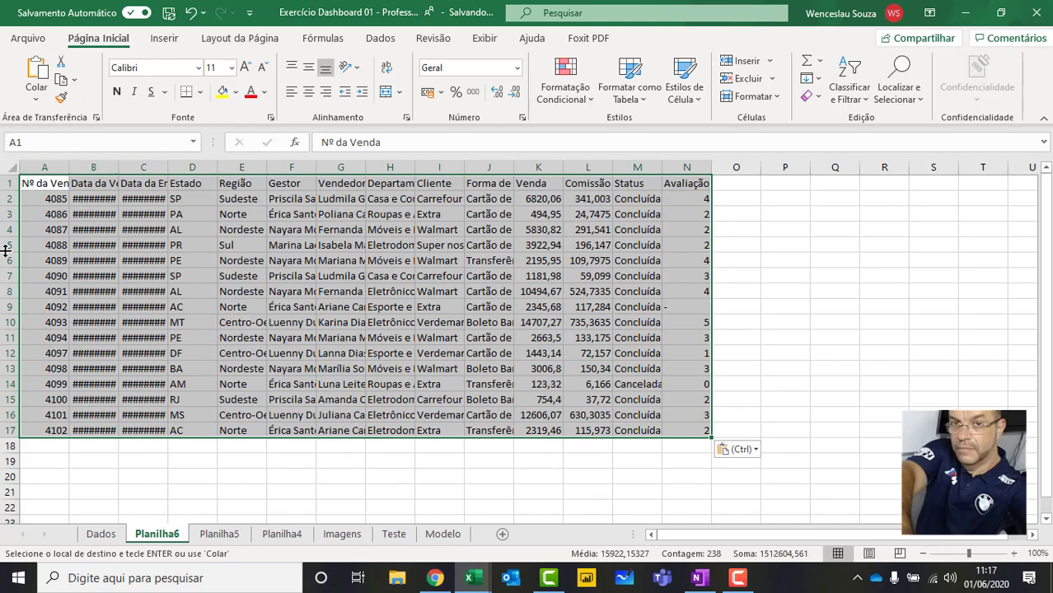
pyautogui.click(752, 453)
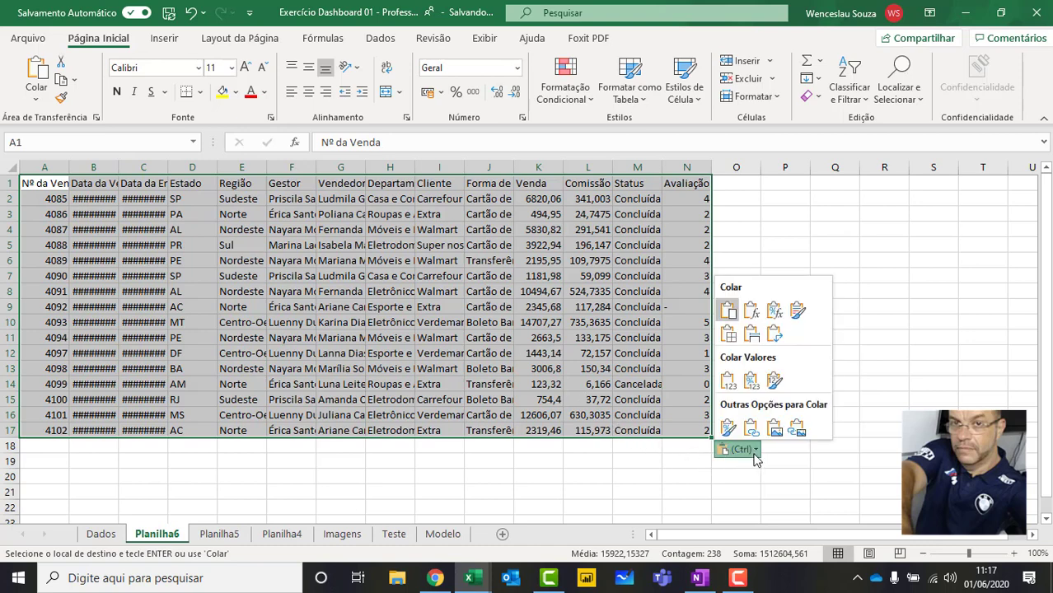
pyautogui.click(754, 332)
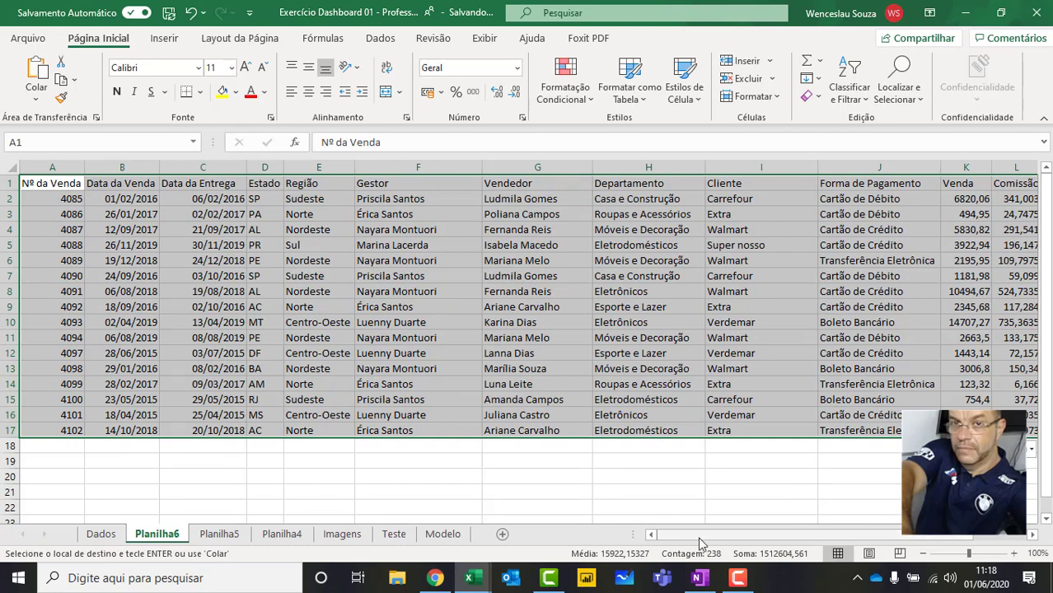
# Delete the Departamento, Cliente and Forma de Pagamento columns (H to J) from the copied table.
pyautogui.moveTo(779, 536); pyautogui.dragTo(829, 535)
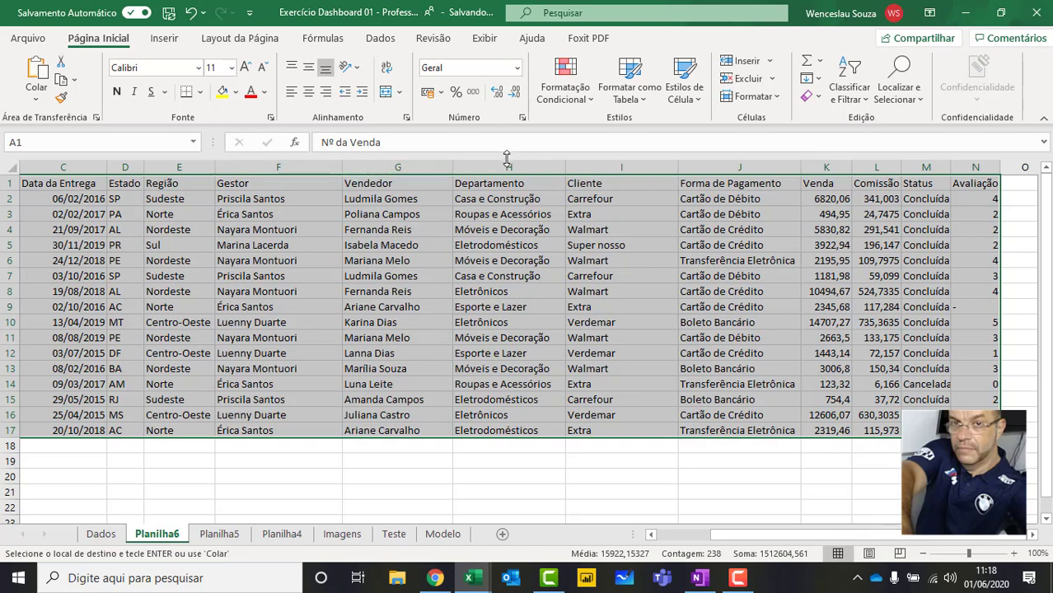
pyautogui.moveTo(509, 162); pyautogui.dragTo(754, 170)
pyautogui.rightClick(754, 170)
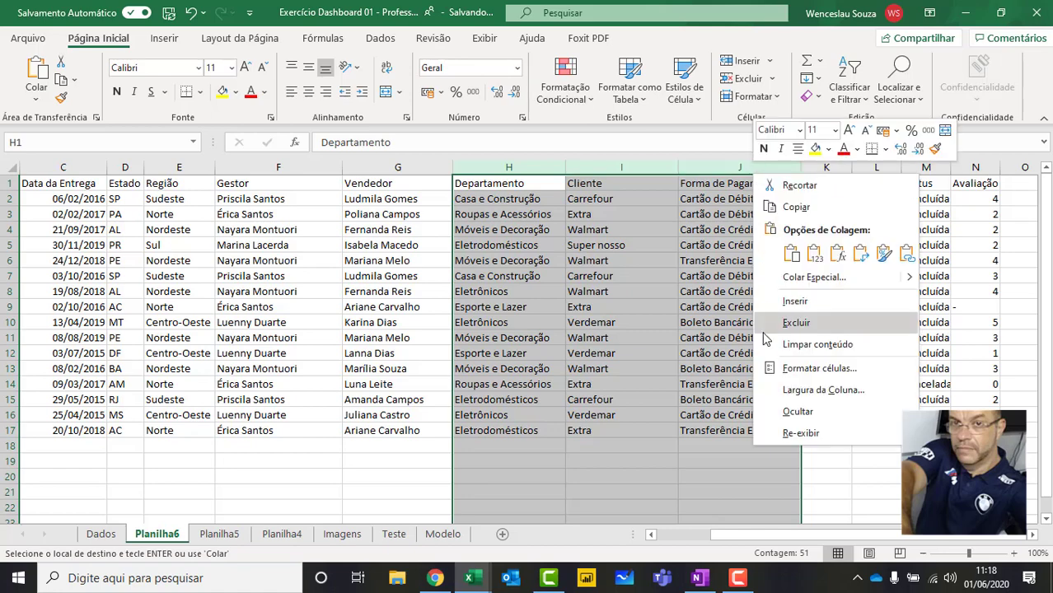
pyautogui.click(769, 341)
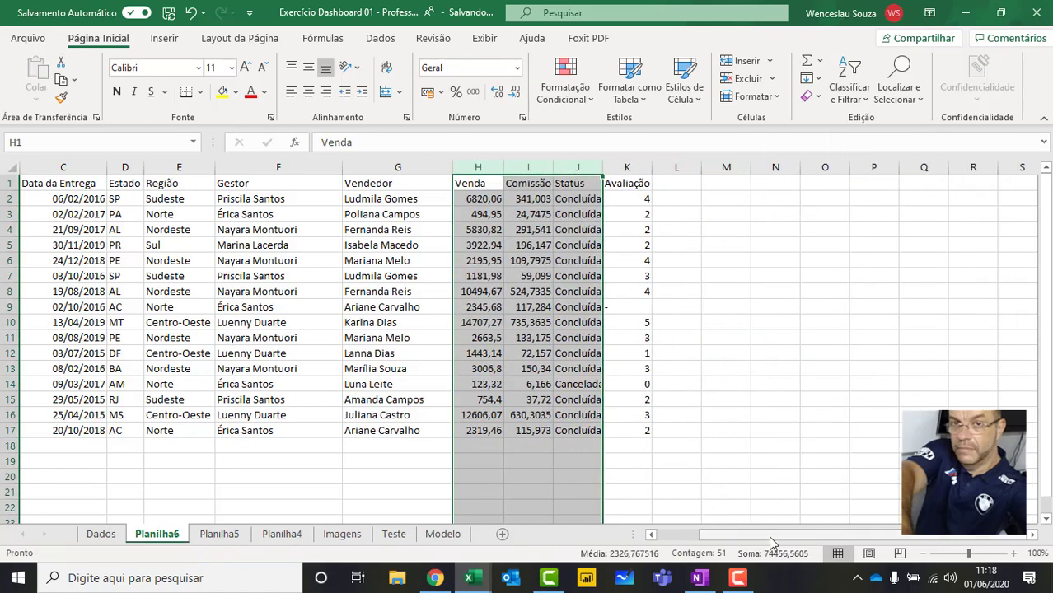
# Start a formula in cell M1 with =so and browse the suggested functions, ending on SOMA.
pyautogui.moveTo(725, 533); pyautogui.dragTo(675, 533)
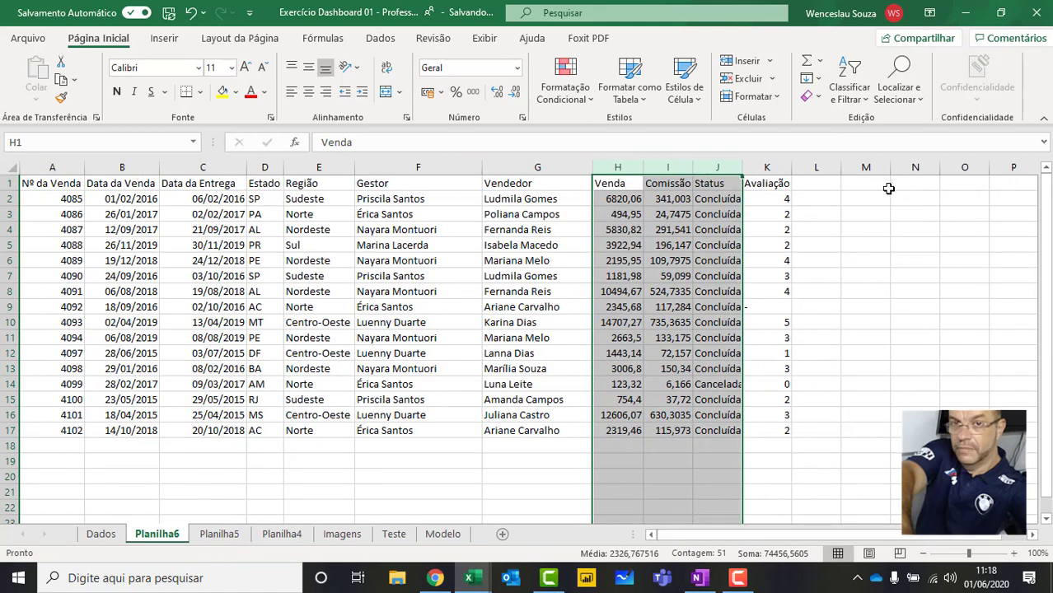
pyautogui.click(886, 188)
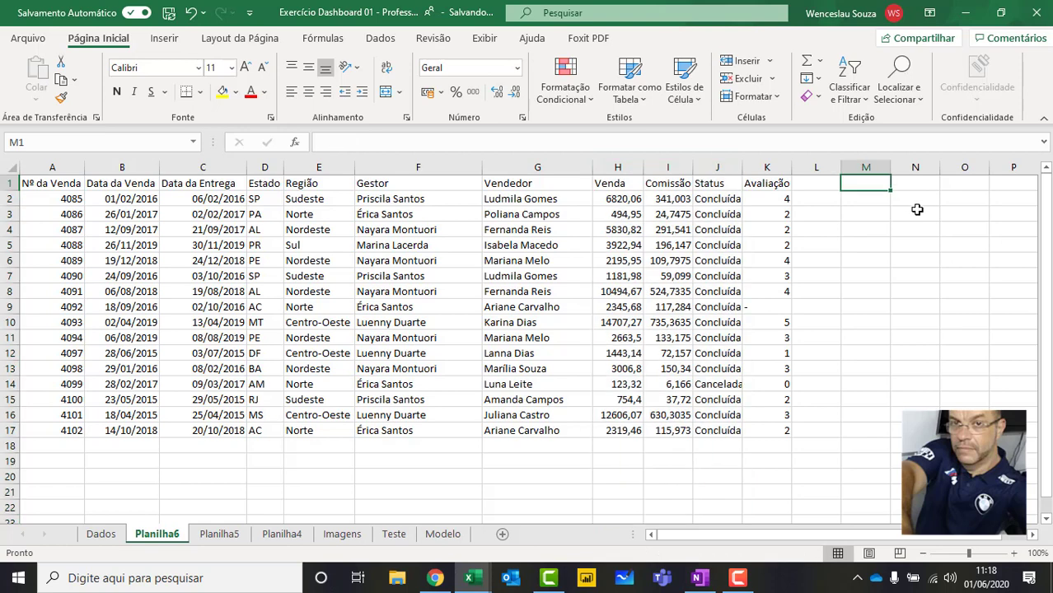
pyautogui.write('=')
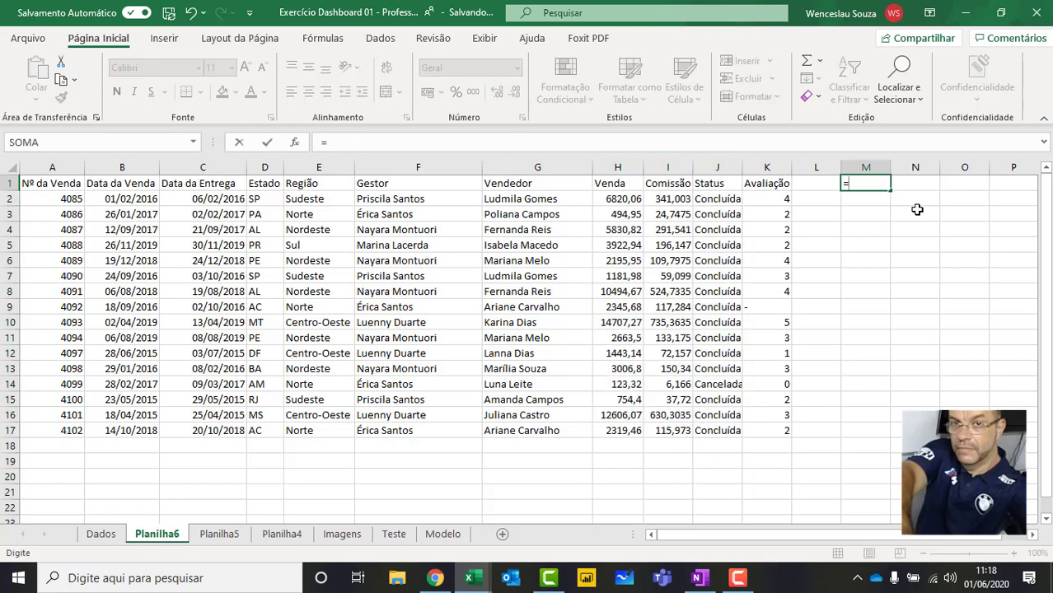
pyautogui.write('s')
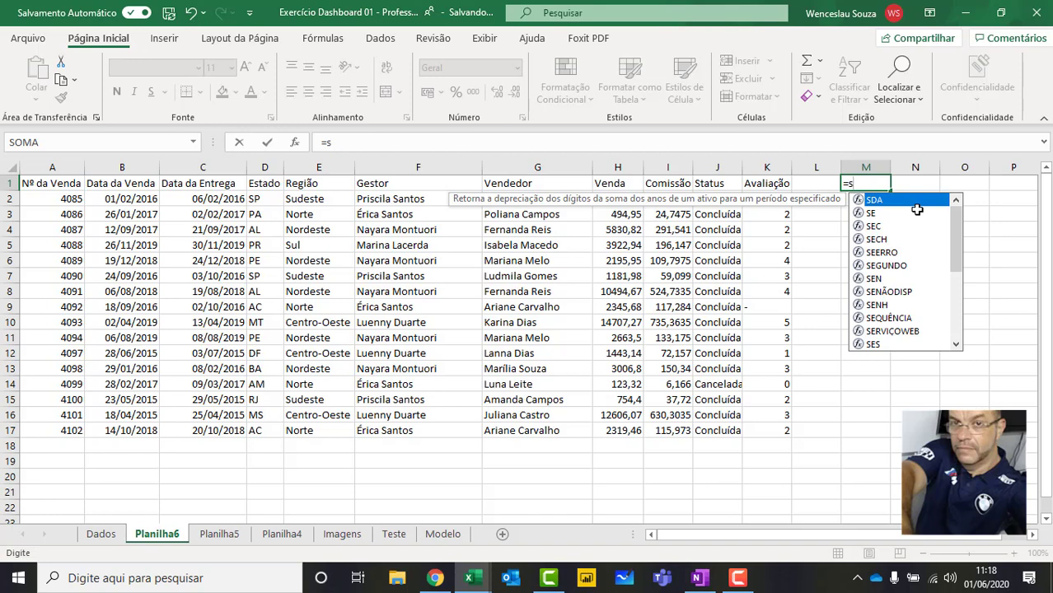
pyautogui.write('o')
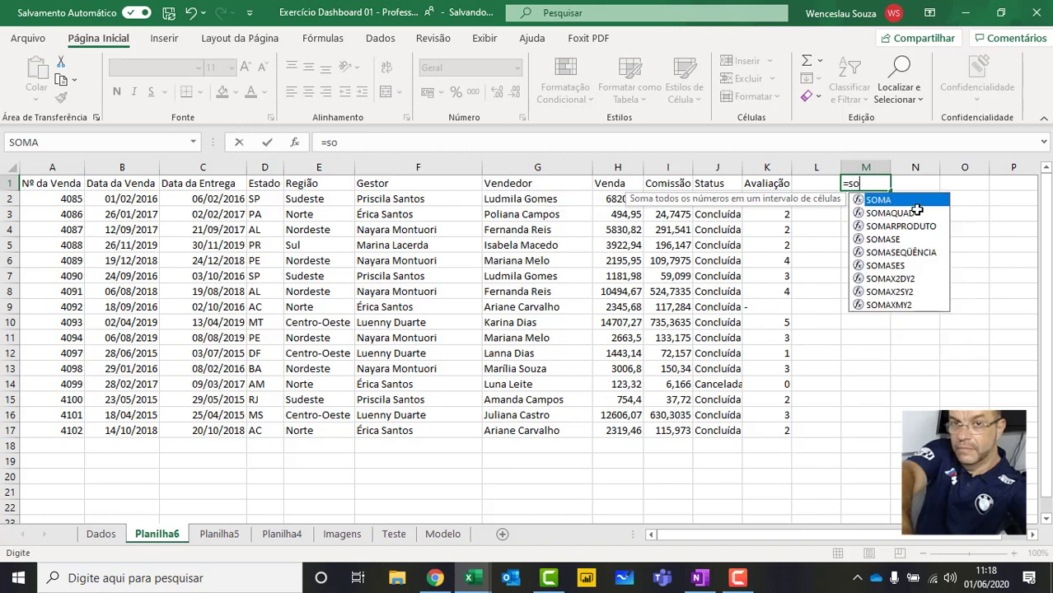
pyautogui.press('Down')
pyautogui.press('Down')
pyautogui.press('Down')
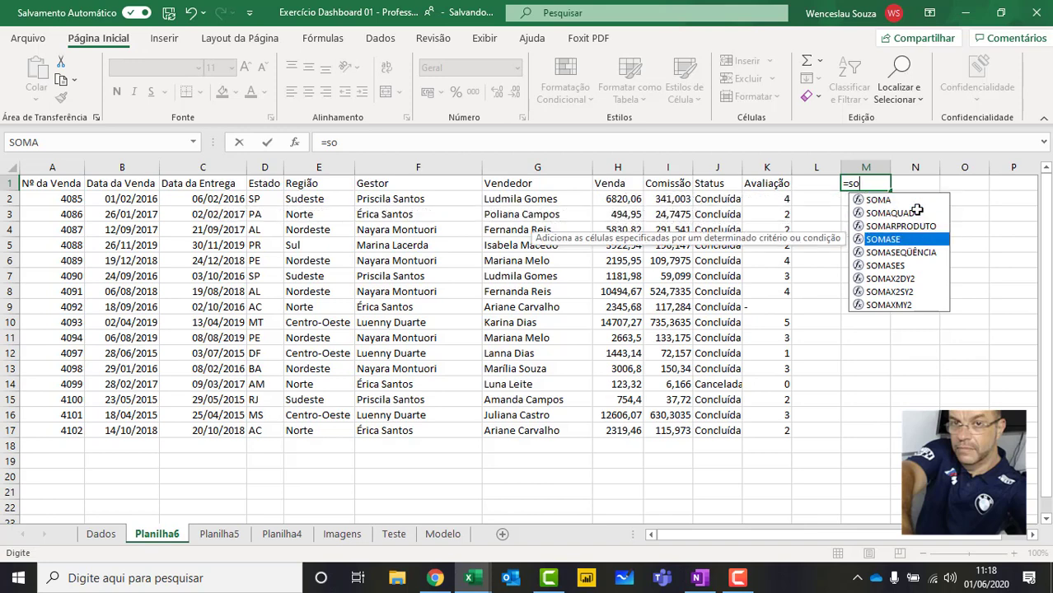
pyautogui.press('Up')
pyautogui.press('Up')
pyautogui.press('Up')
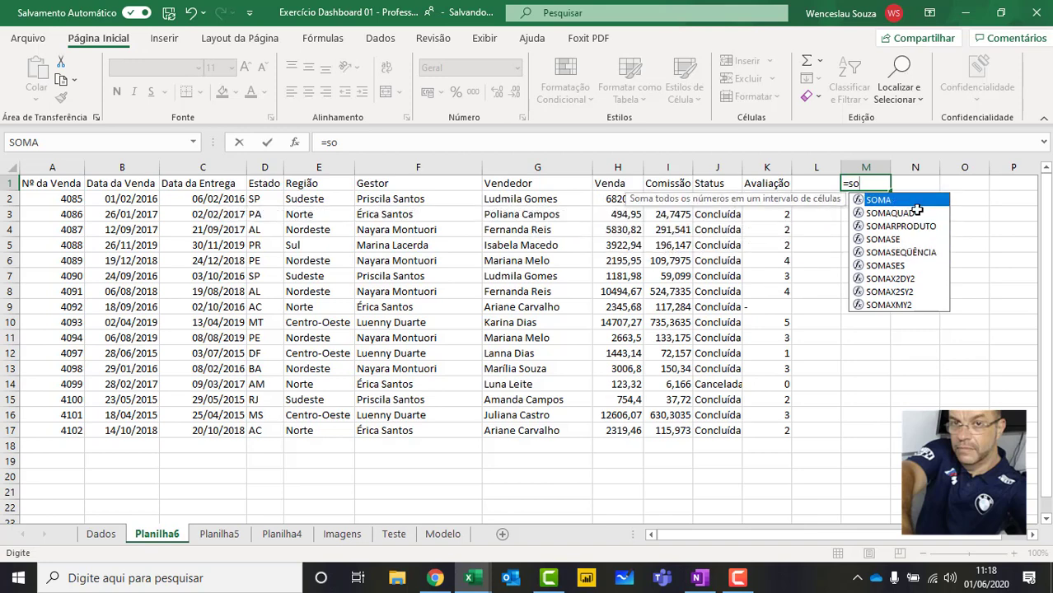
pyautogui.press('Down')
pyautogui.press('Down')
pyautogui.press('Down')
pyautogui.press('Down')
pyautogui.press('Down')
pyautogui.press('Down')
pyautogui.press('Up')
pyautogui.press('Up')
pyautogui.press('Up')
pyautogui.press('Up')
pyautogui.press('Up')
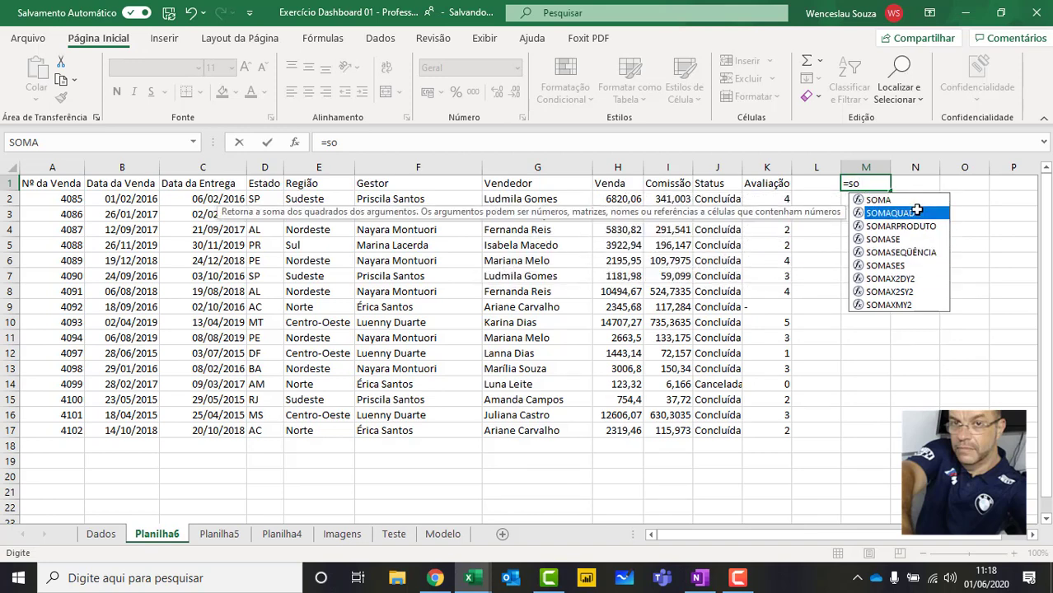
pyautogui.press('Up')
pyautogui.press('Down')
pyautogui.press('Up')
pyautogui.press('Down')
pyautogui.press('Up')
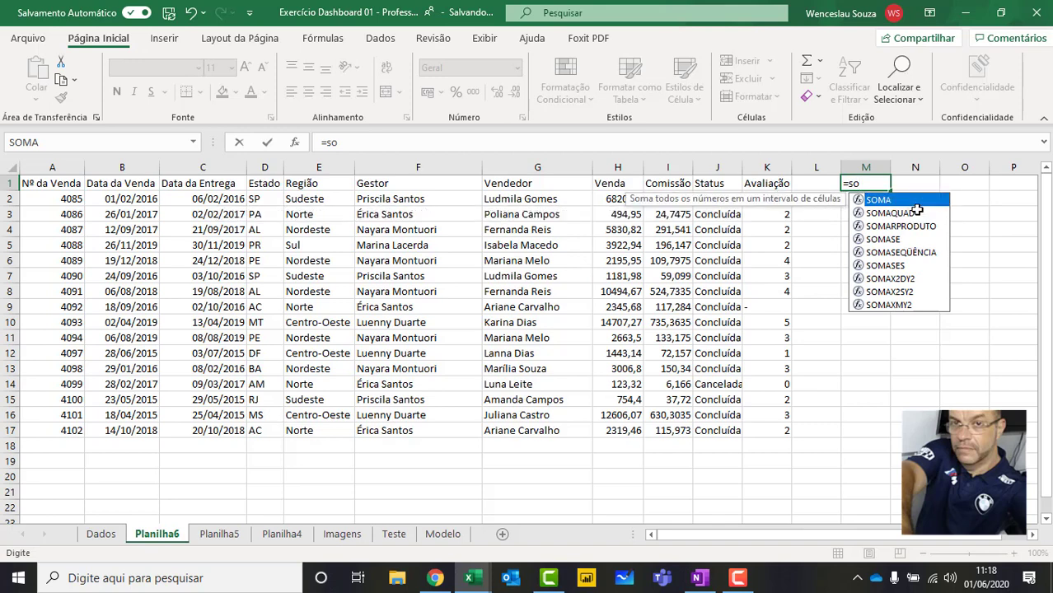
# Complete M1's formula as =SOMA(H2:H17) to total the Venda column, and apply the thousands separator format to the cell.
pyautogui.press('Tab')
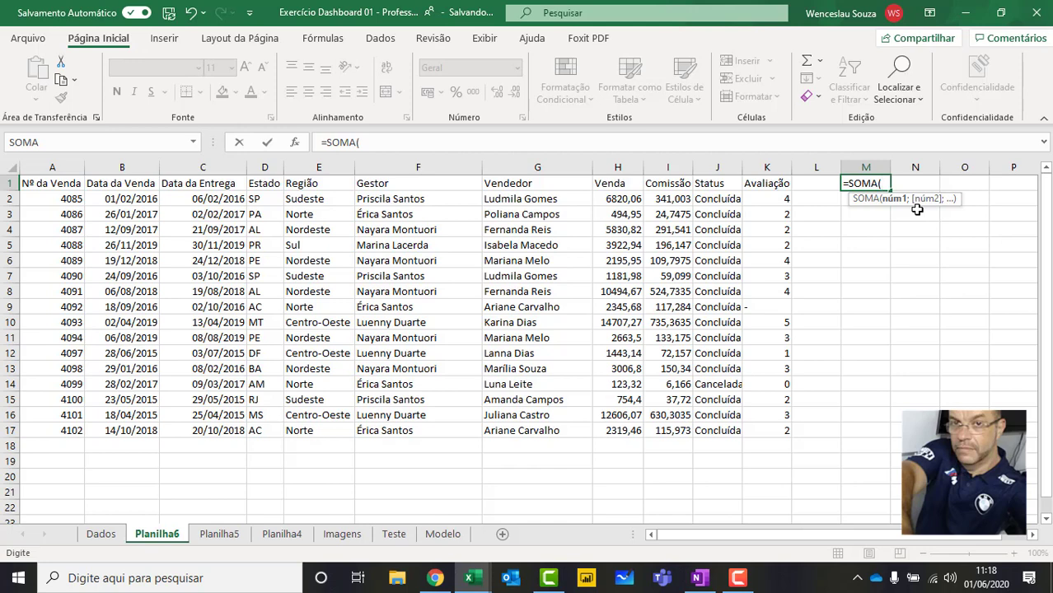
pyautogui.moveTo(620, 201); pyautogui.dragTo(620, 430)
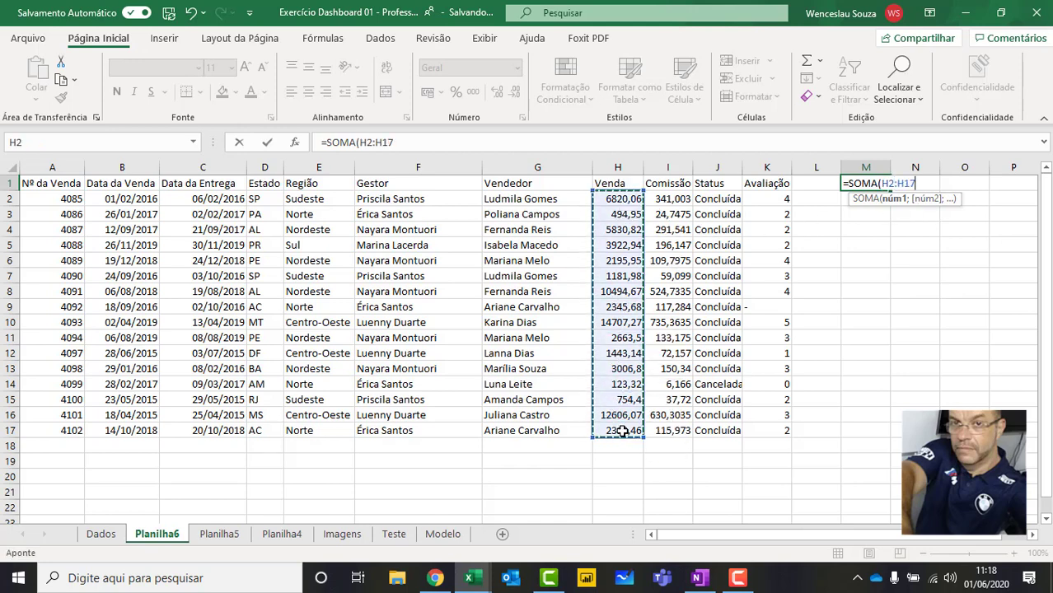
pyautogui.write(')')
pyautogui.press('Return')
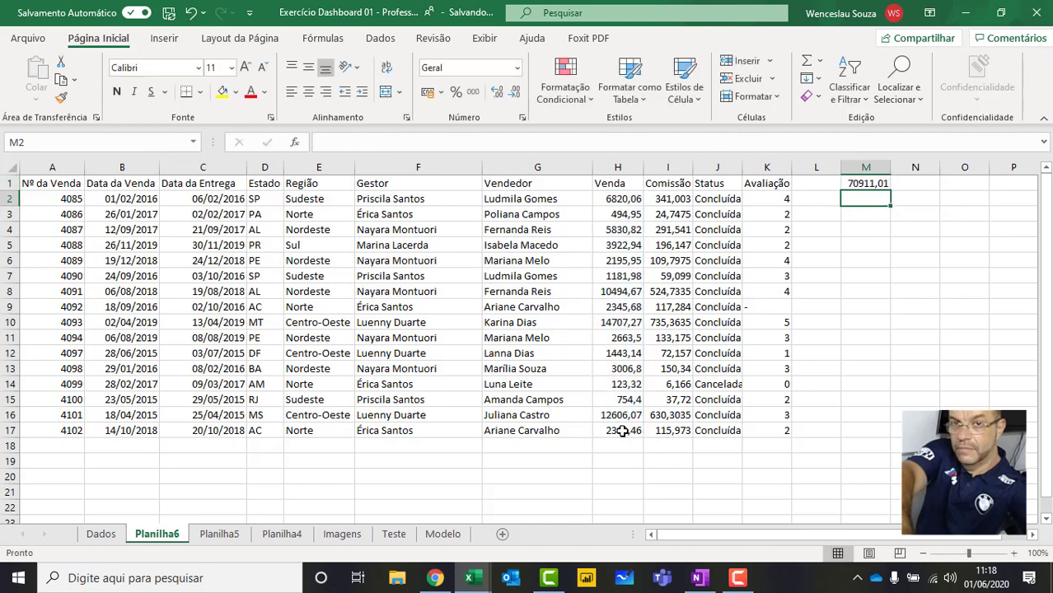
pyautogui.click(870, 181)
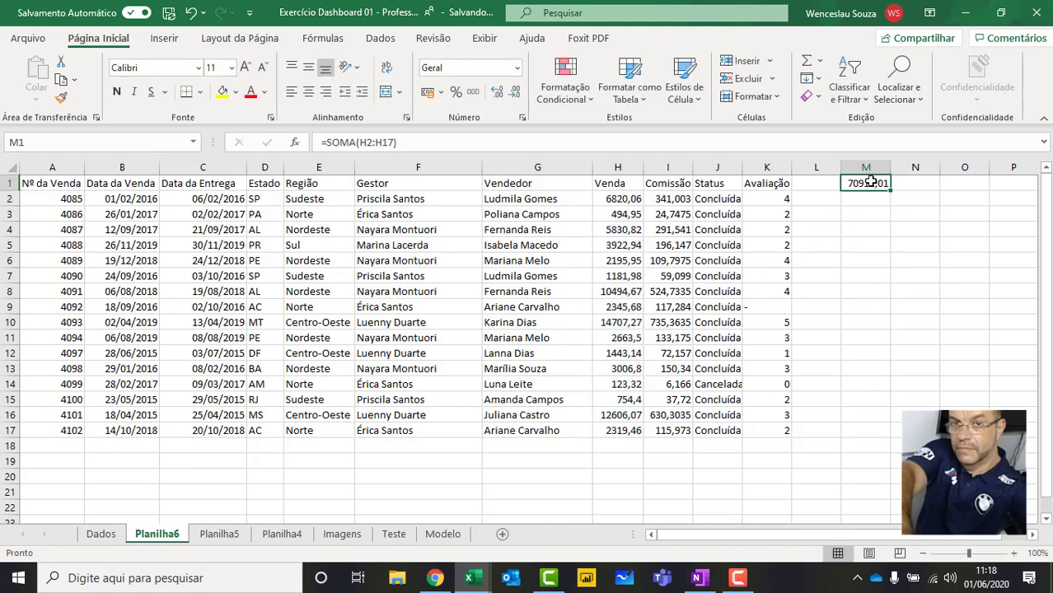
pyautogui.click(473, 93)
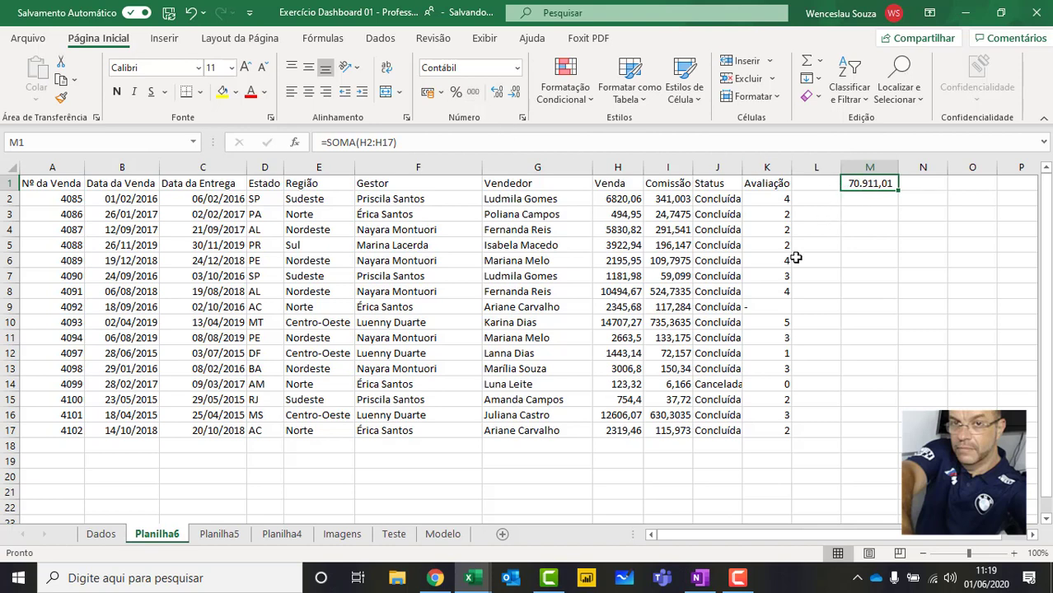
# Duplicate the last data row (A17:K17) into row 18 of the table.
pyautogui.doubleClick(865, 183)
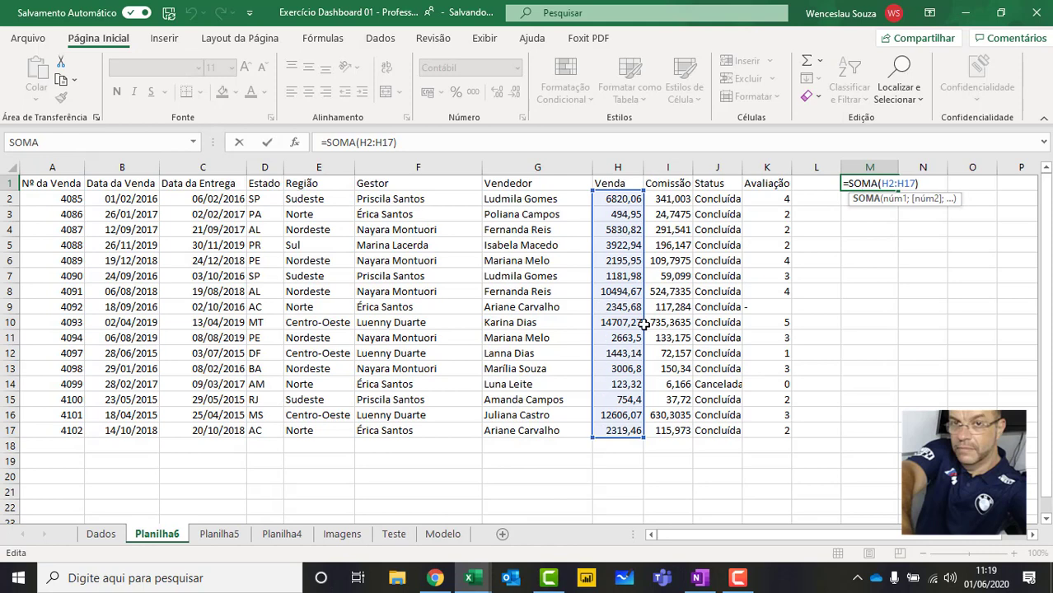
pyautogui.press('Return')
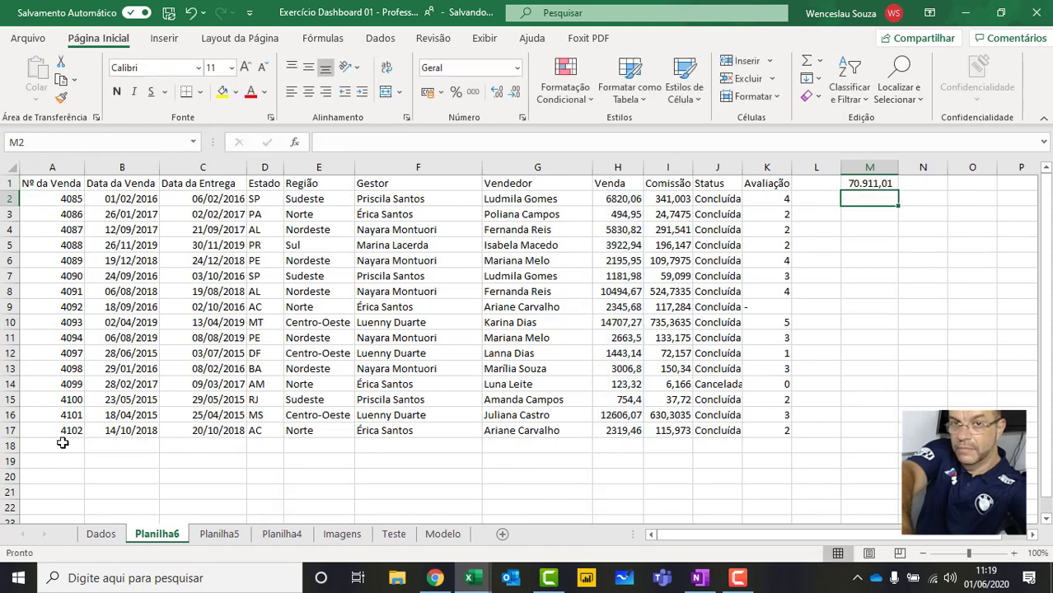
pyautogui.moveTo(63, 442); pyautogui.dragTo(787, 446)
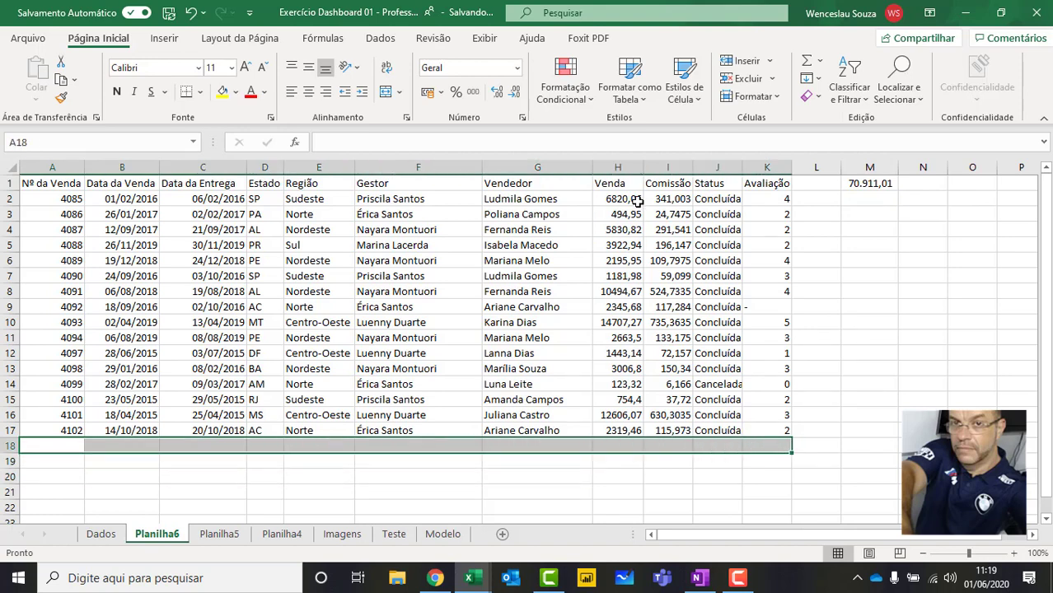
pyautogui.moveTo(59, 427); pyautogui.dragTo(782, 430)
pyautogui.hotkey('ctrl', 'c')
pyautogui.click(70, 444)
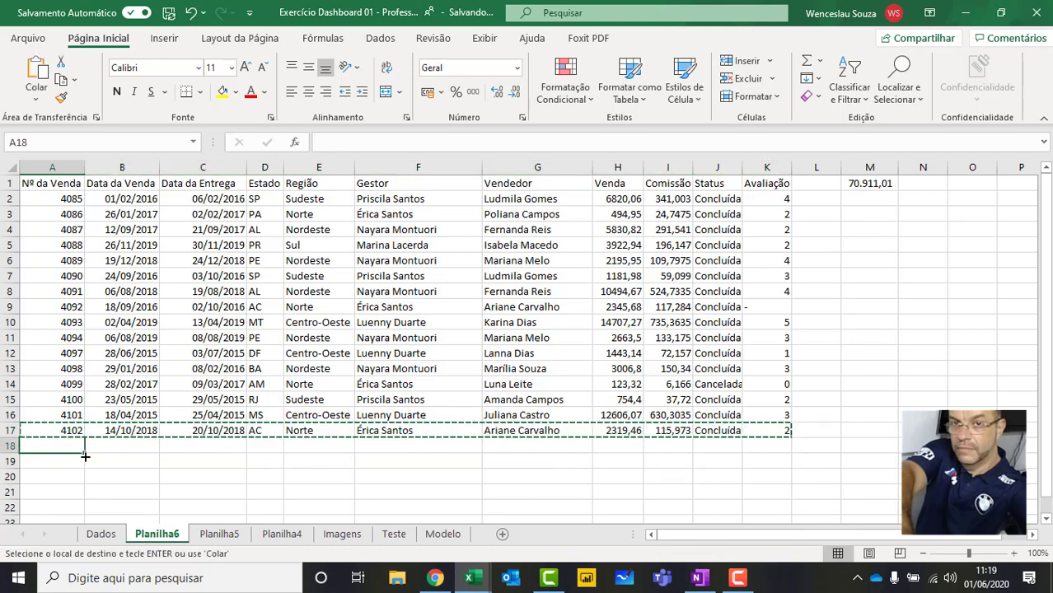
pyautogui.hotkey('ctrl', 'v')
pyautogui.press('Escape')
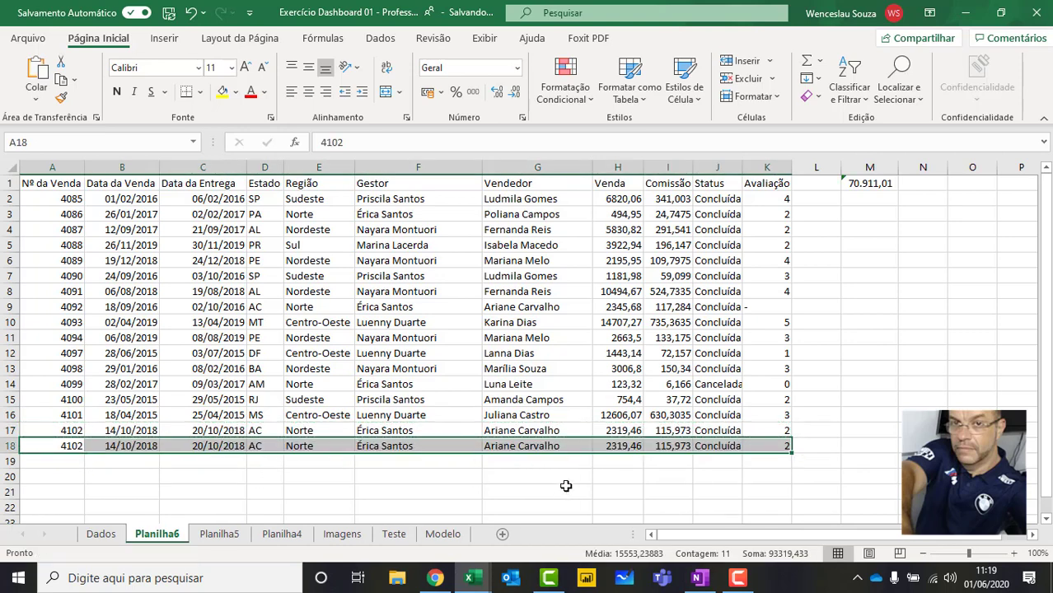
# Examine which rows of the Venda column the SOMA formula in M1 covers, compared with the table's data rows.
pyautogui.doubleClick(880, 183)
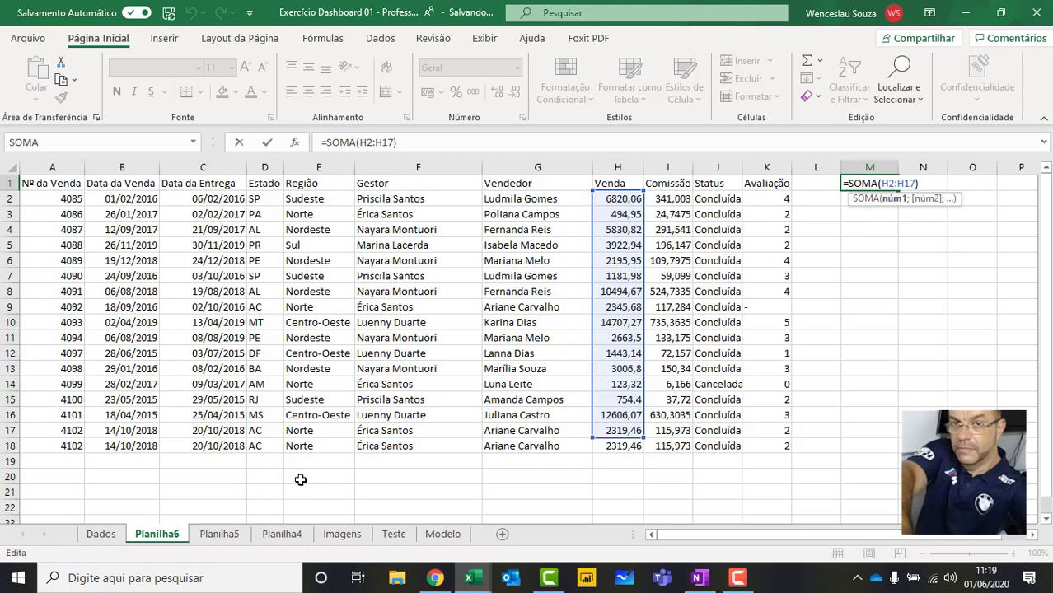
pyautogui.press('Return')
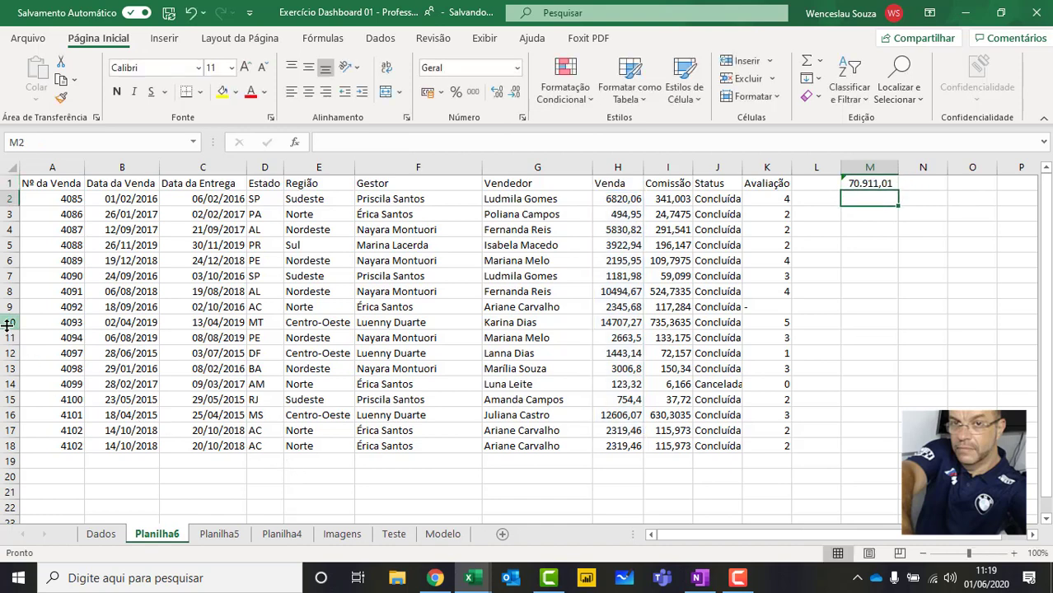
pyautogui.click(7, 324)
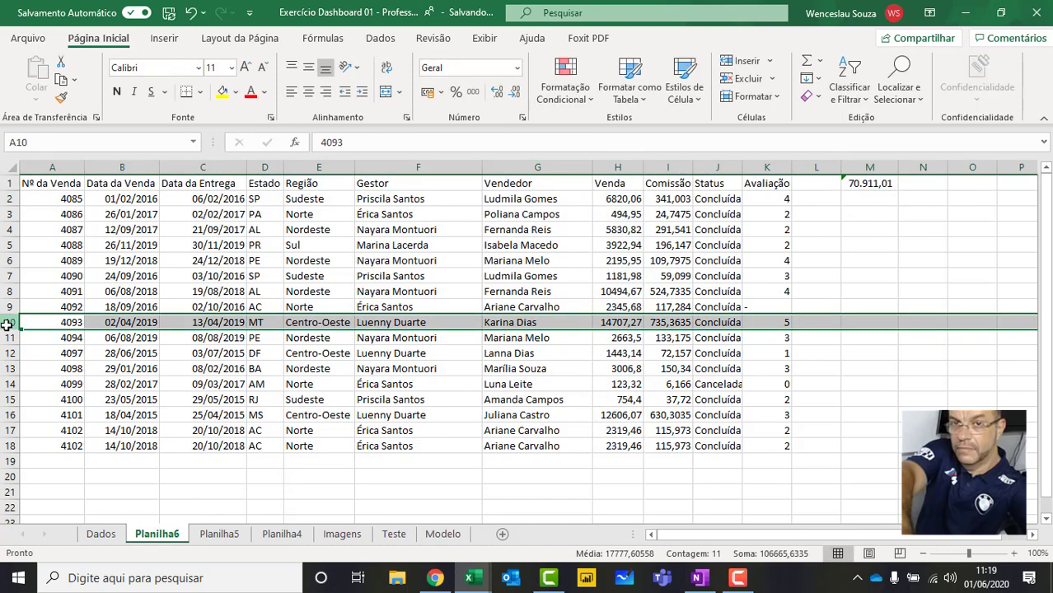
pyautogui.click(861, 185)
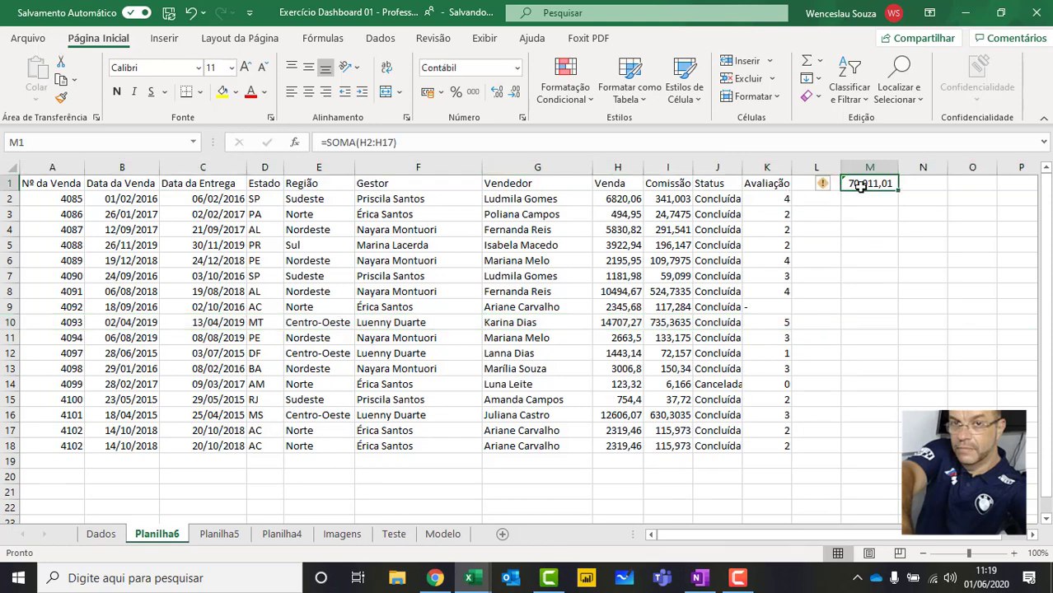
pyautogui.doubleClick(861, 186)
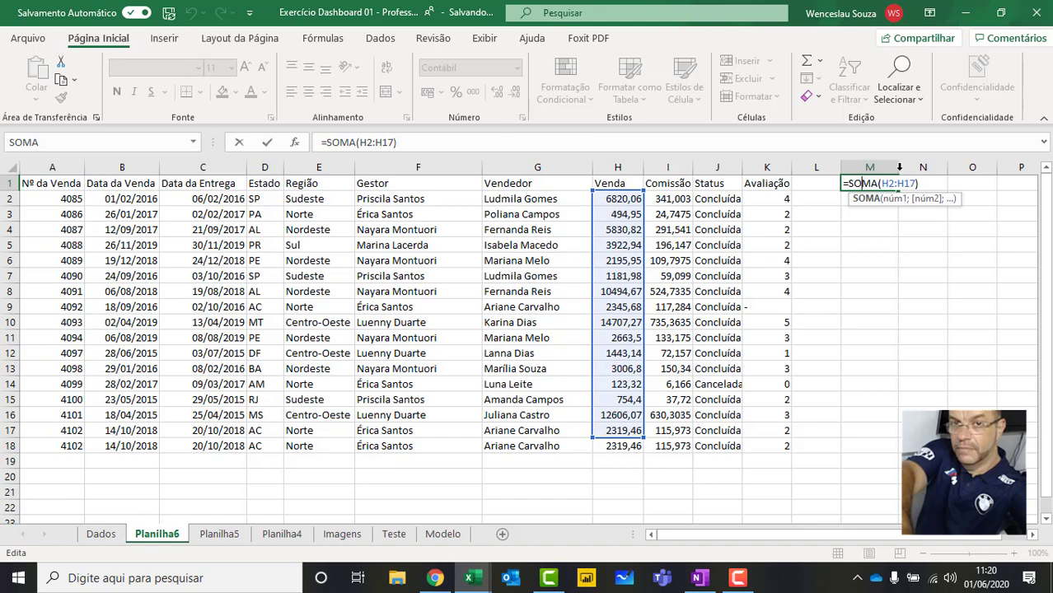
pyautogui.press('Return')
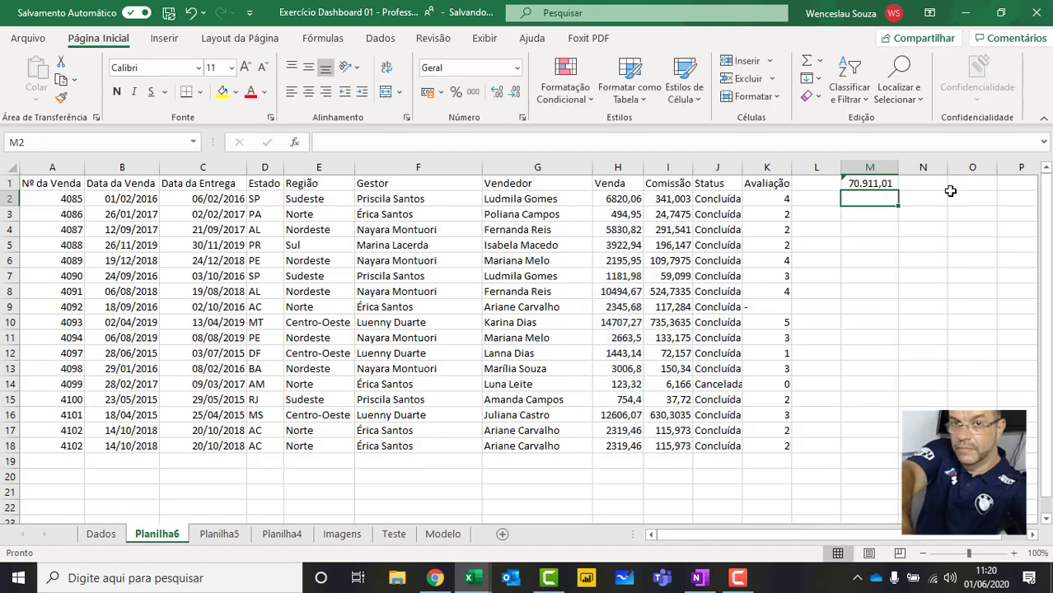
# Total the whole Venda column in cell N1 with =SOMA(H:H) and apply the thousands separator format.
pyautogui.click(946, 183)
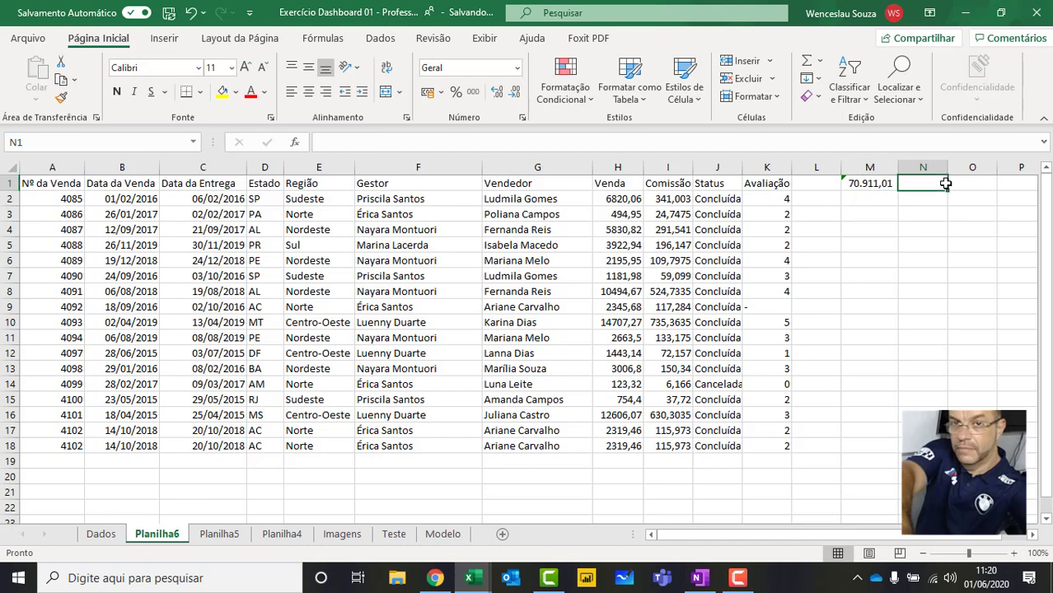
pyautogui.write('=SOMA(')
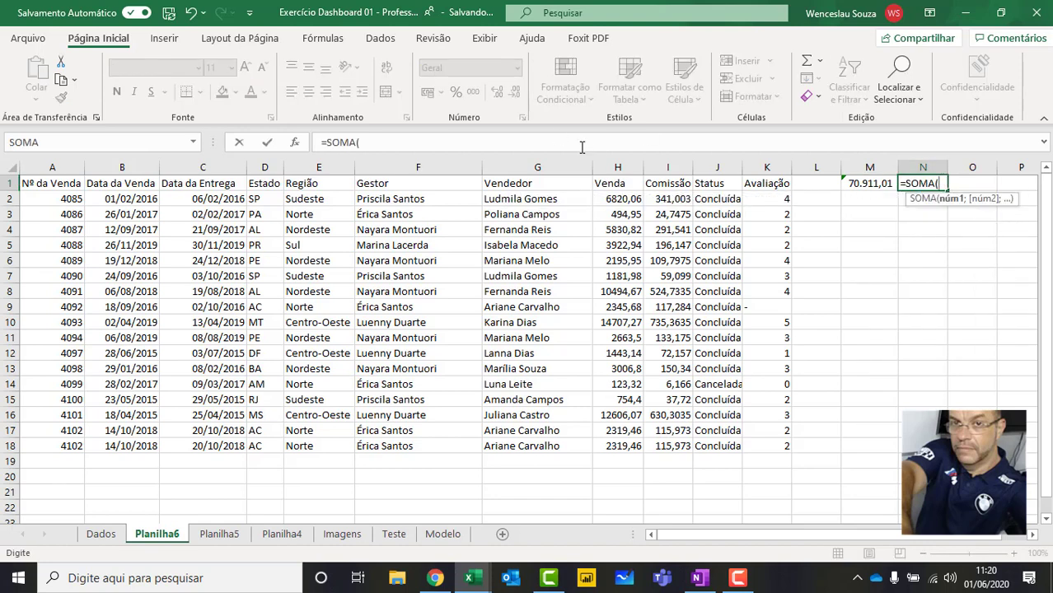
pyautogui.click(611, 166)
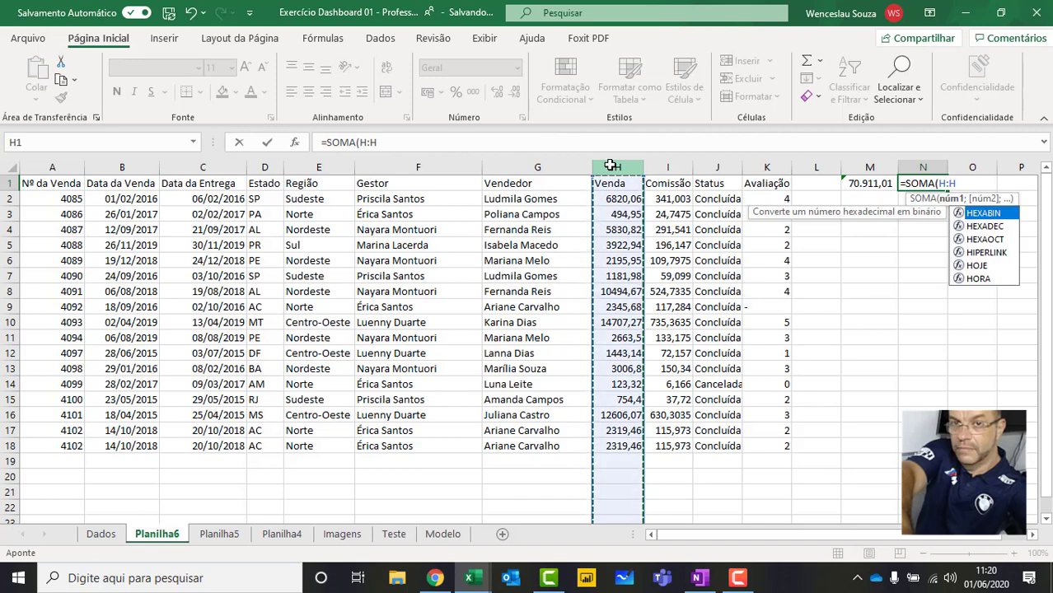
pyautogui.write(')')
pyautogui.press('Return')
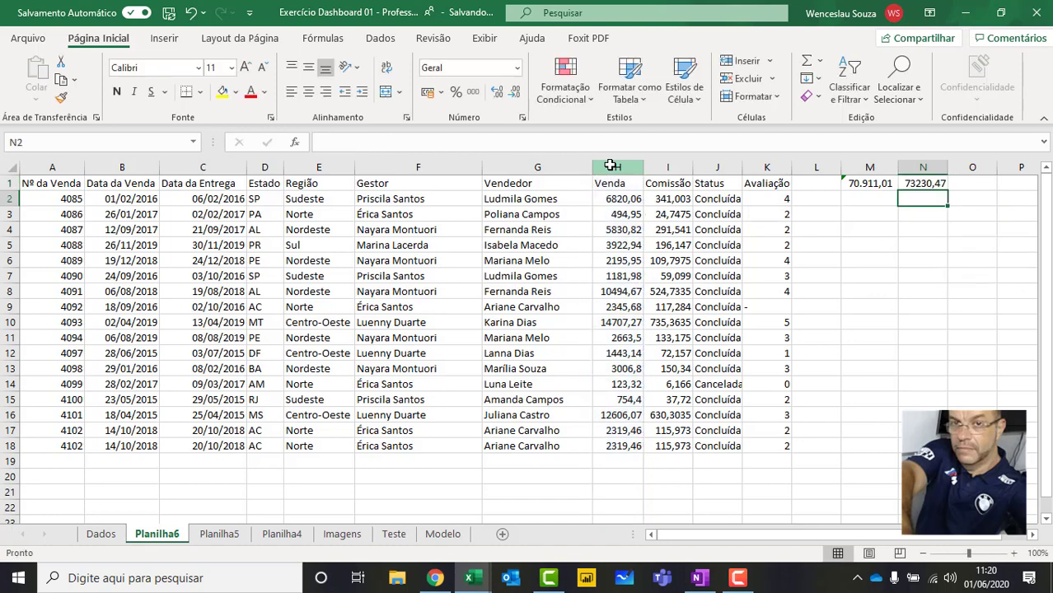
pyautogui.click(921, 184)
pyautogui.click(472, 91)
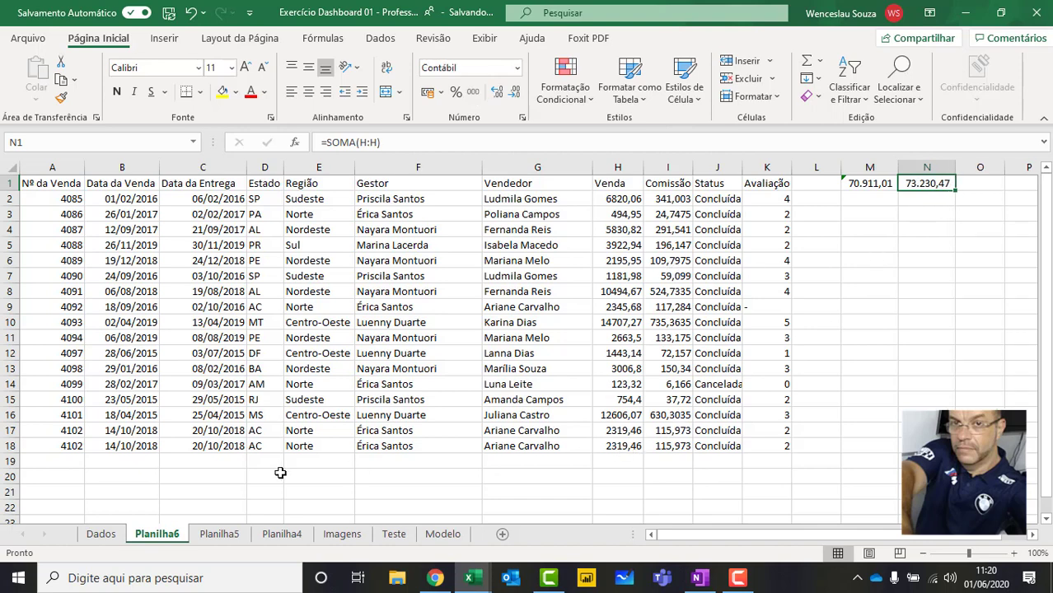
# Copy the data in A18:K18 into row 19 as one more record.
pyautogui.moveTo(75, 446); pyautogui.dragTo(780, 442)
pyautogui.hotkey('ctrl', 'c')
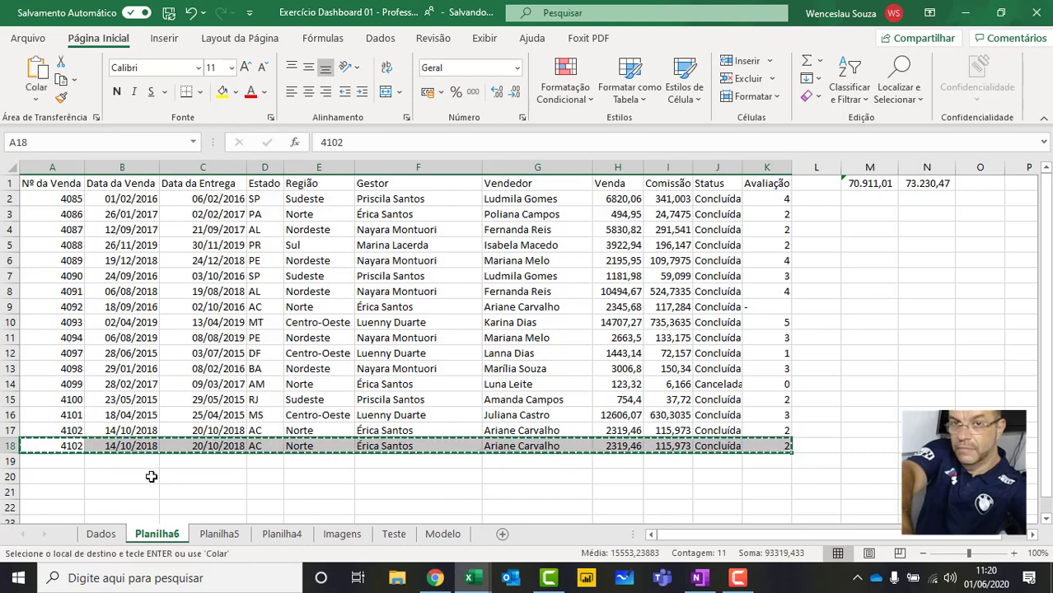
pyautogui.click(76, 460)
pyautogui.hotkey('ctrl', 'v')
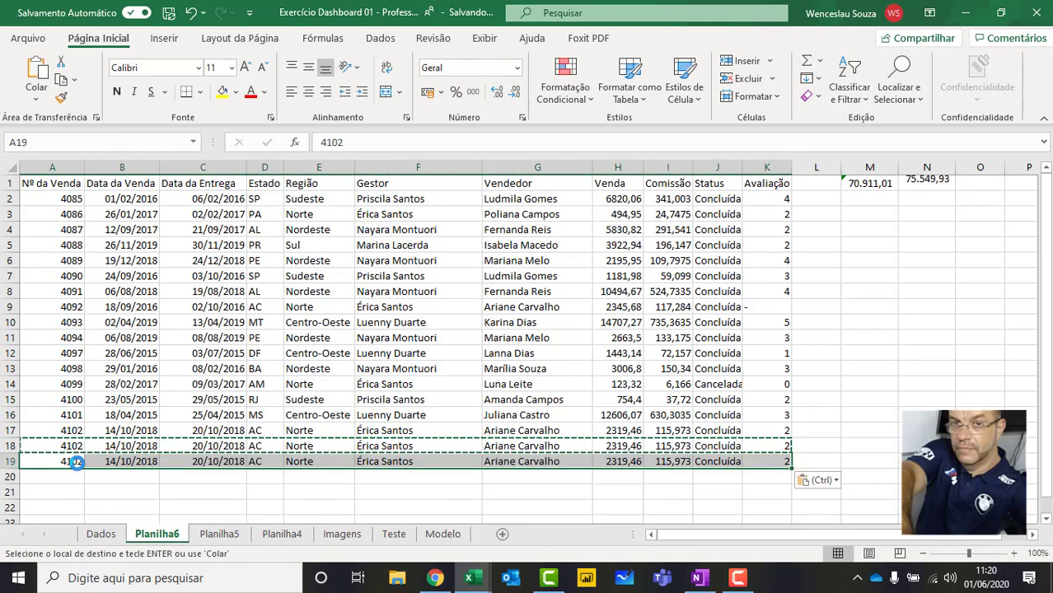
# Compare the ranges referenced by the SOMA formulas in M1 and N1.
pyautogui.click(905, 186)
pyautogui.doubleClick(883, 183)
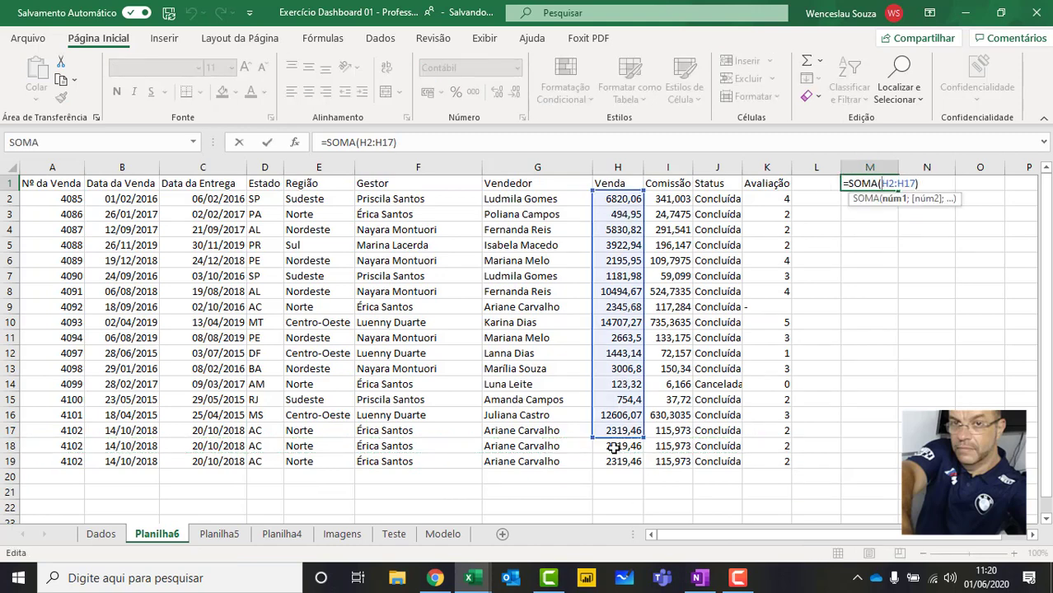
pyautogui.press('Escape')
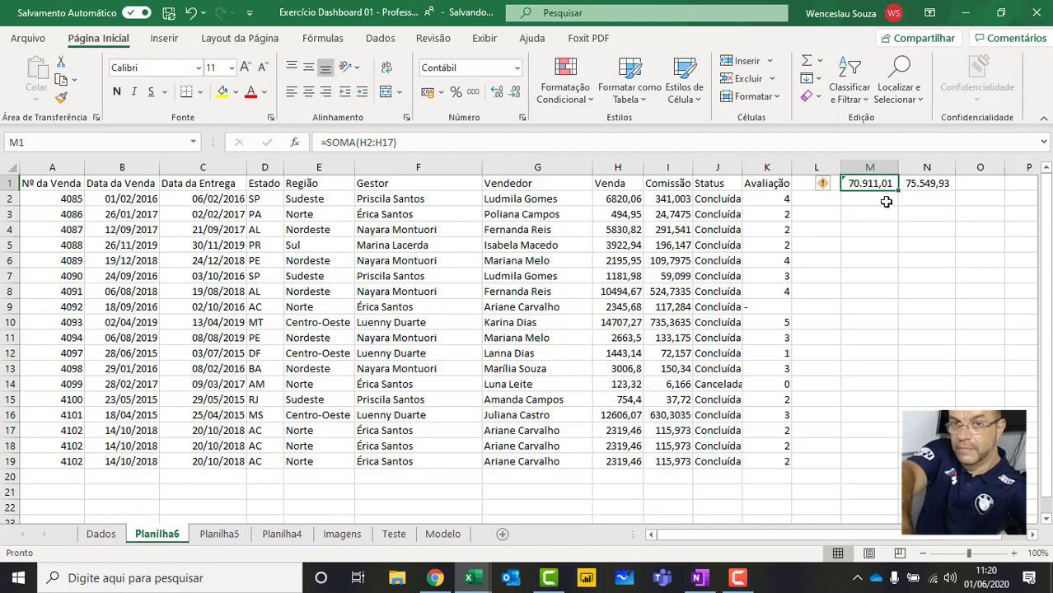
pyautogui.doubleClick(928, 181)
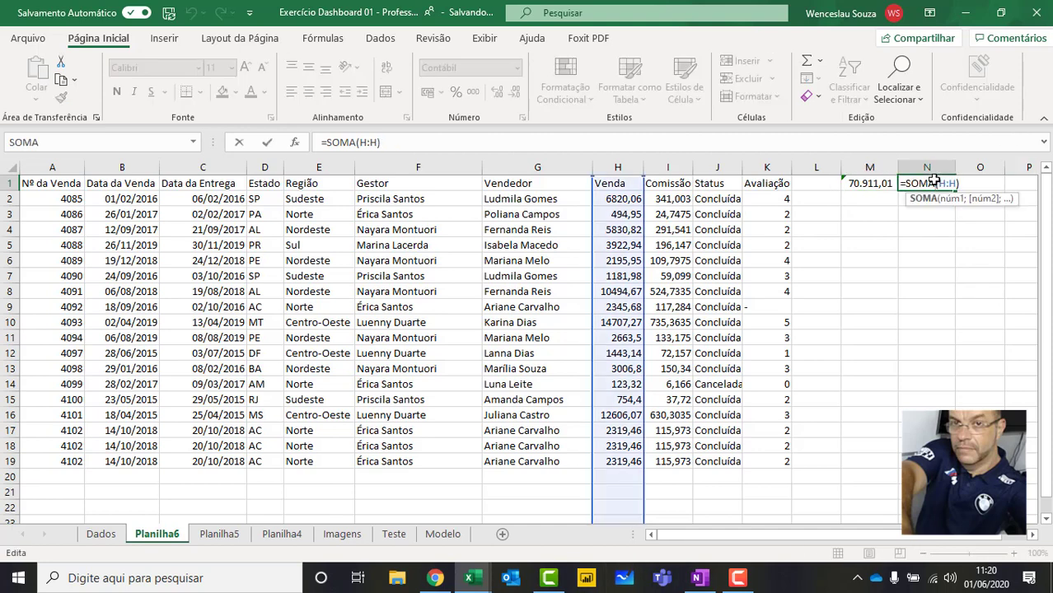
pyautogui.press('Escape')
# Examine the full extent of column H, from the Venda header through the sheet's last row and back.
pyautogui.click(619, 183)
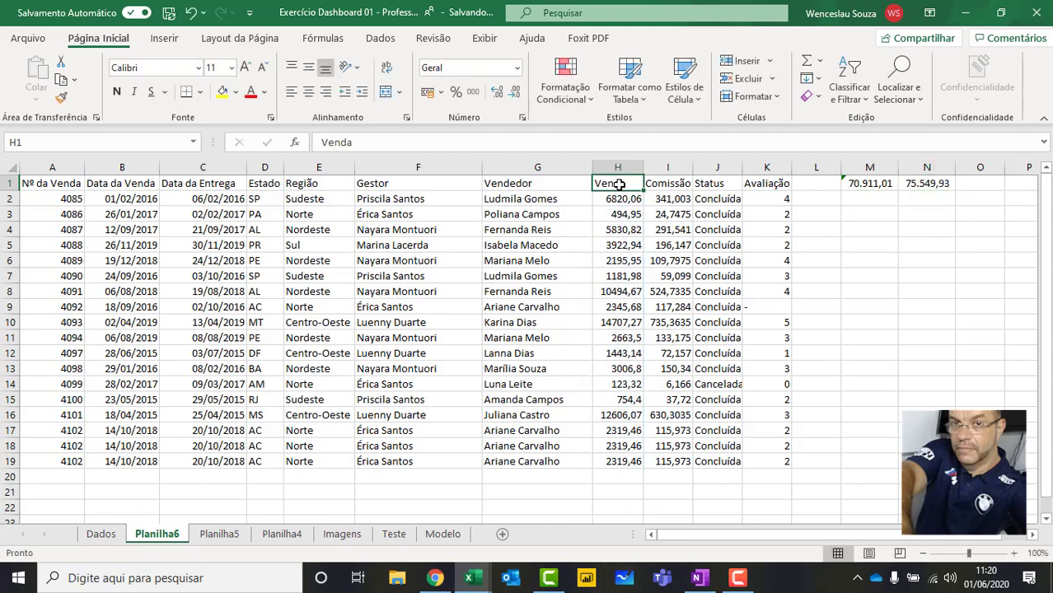
pyautogui.hotkey('ctrl', 'Down')
pyautogui.press('Down')
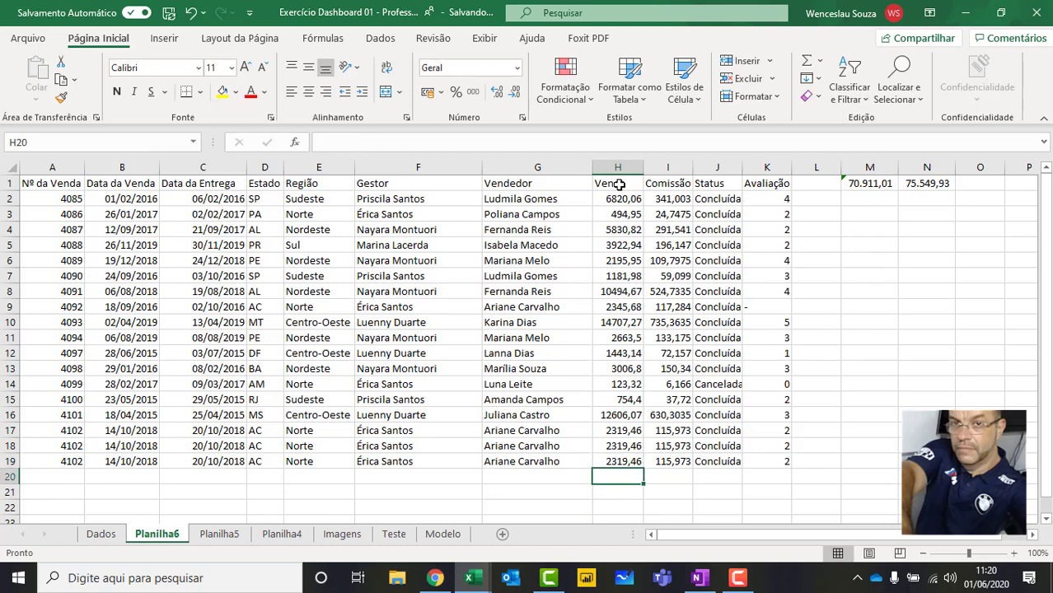
pyautogui.hotkey('ctrl', 'Down')
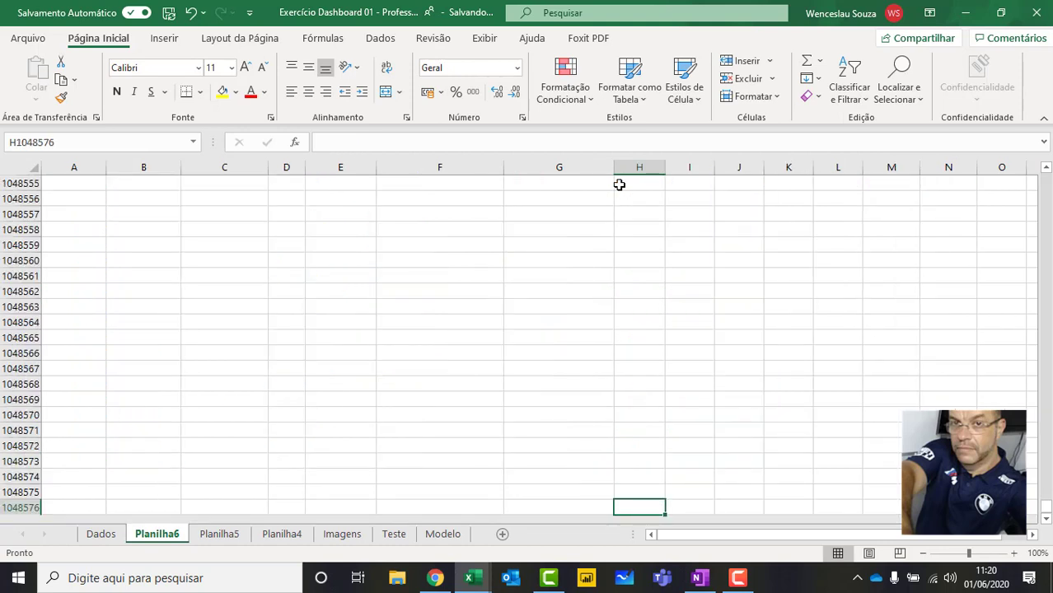
pyautogui.scroll(-1, 614, 181)
pyautogui.click(635, 167)
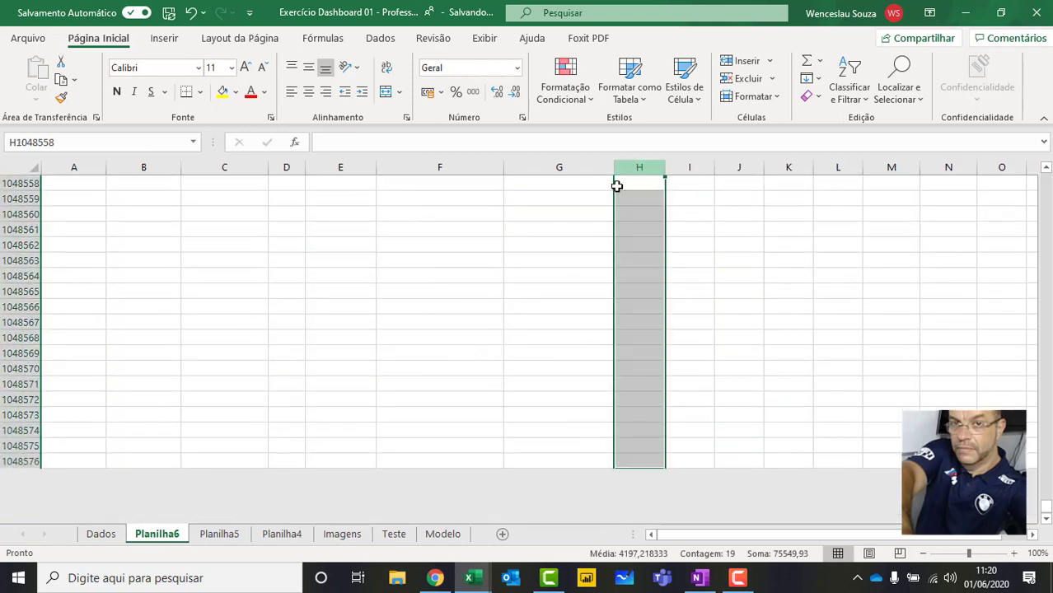
pyautogui.click(642, 458)
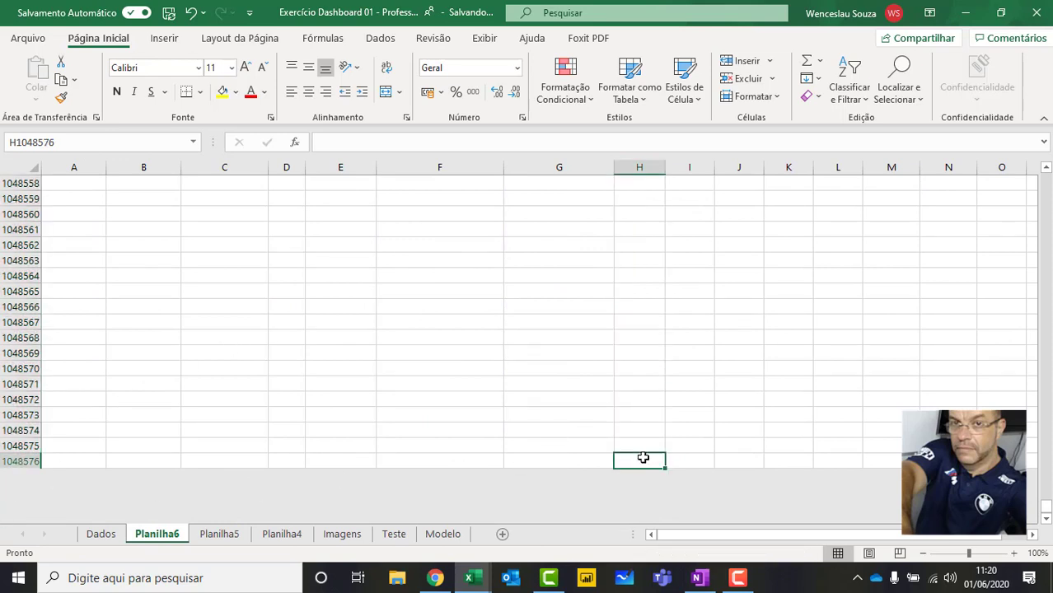
pyautogui.hotkey('ctrl', 'Up')
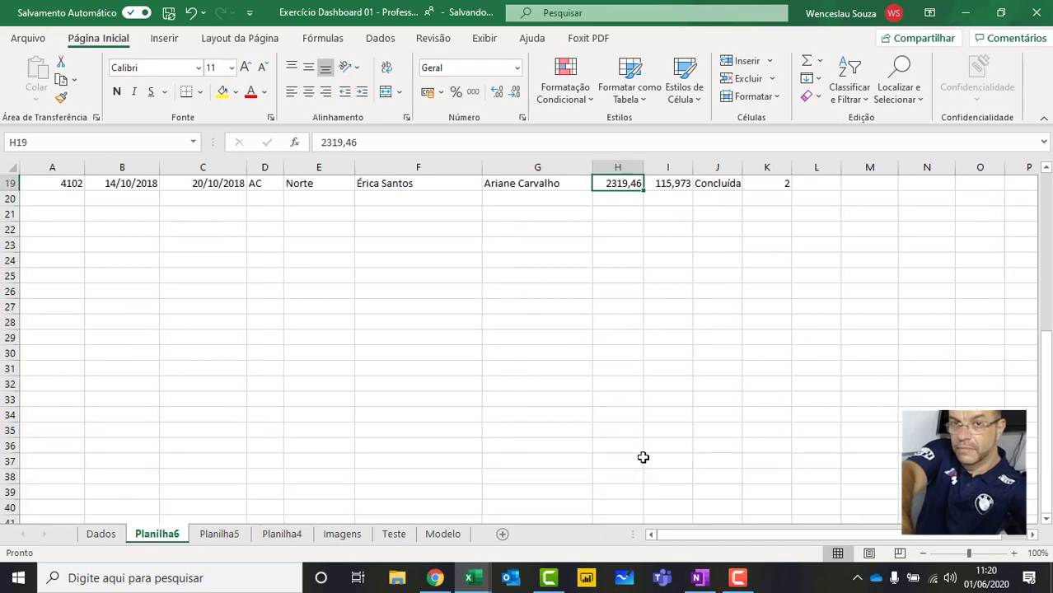
pyautogui.hotkey('ctrl', 'Up')
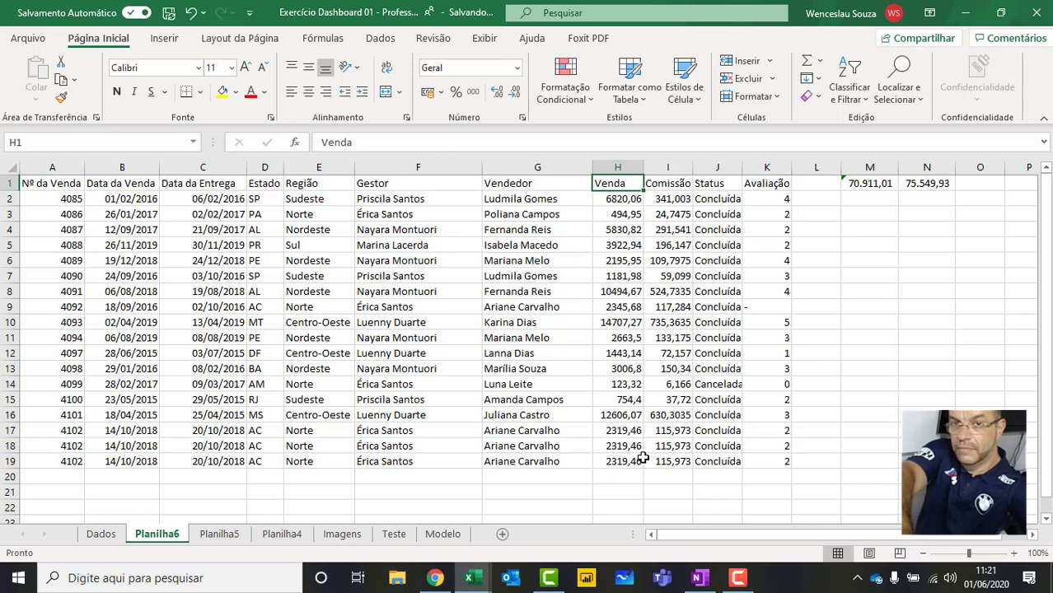
pyautogui.click(121, 168)
pyautogui.moveTo(155, 181); pyautogui.dragTo(704, 183)
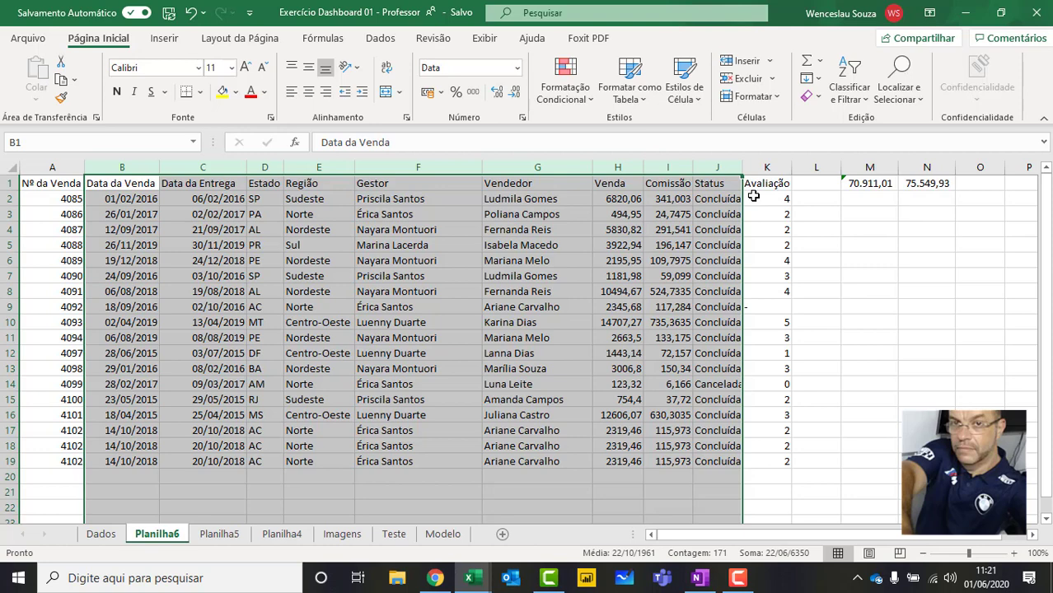
pyautogui.click(817, 260)
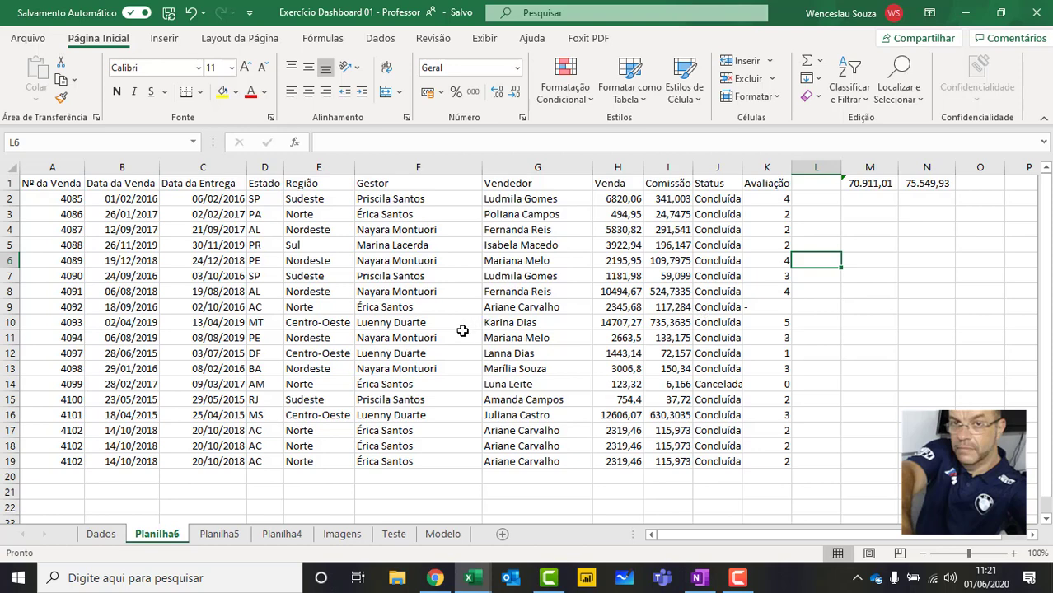
pyautogui.click(235, 294)
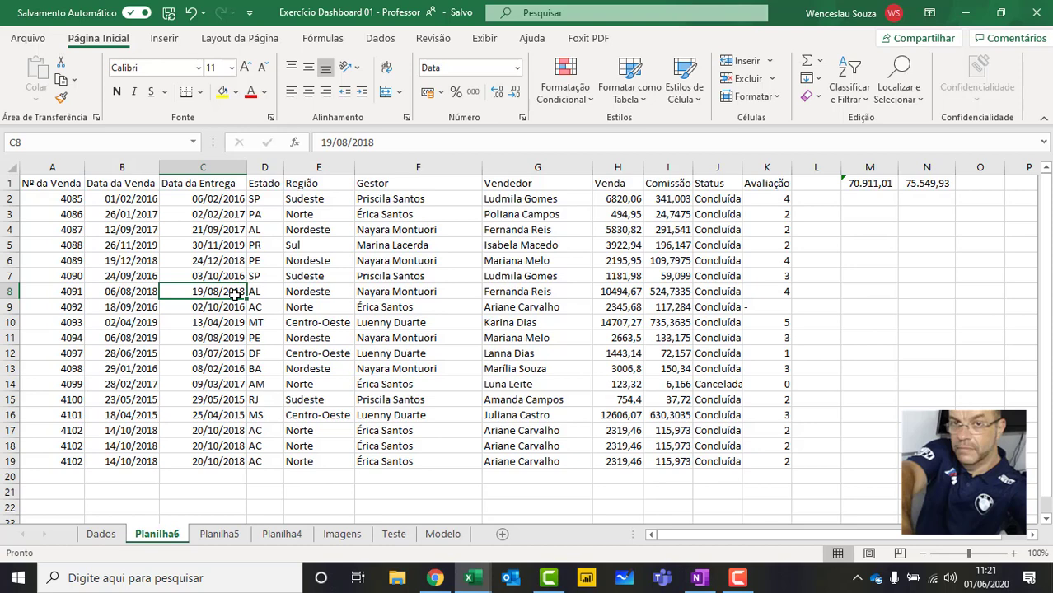
pyautogui.click(364, 322)
pyautogui.click(342, 384)
pyautogui.click(214, 400)
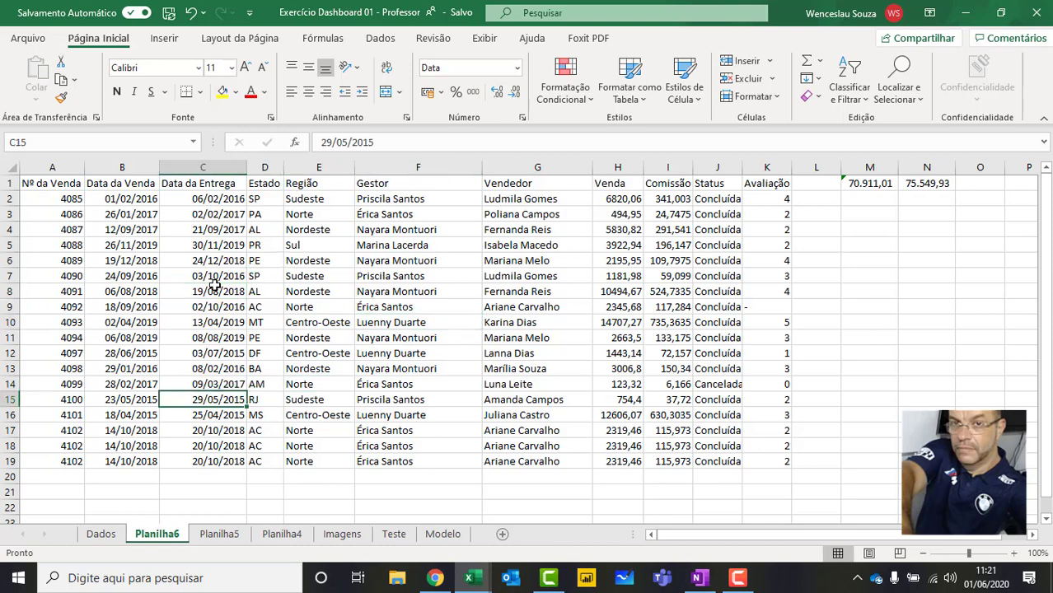
# Format the data range A1:K19 as a table with headers, using the dark blue banded style from the Média group.
pyautogui.click(214, 288)
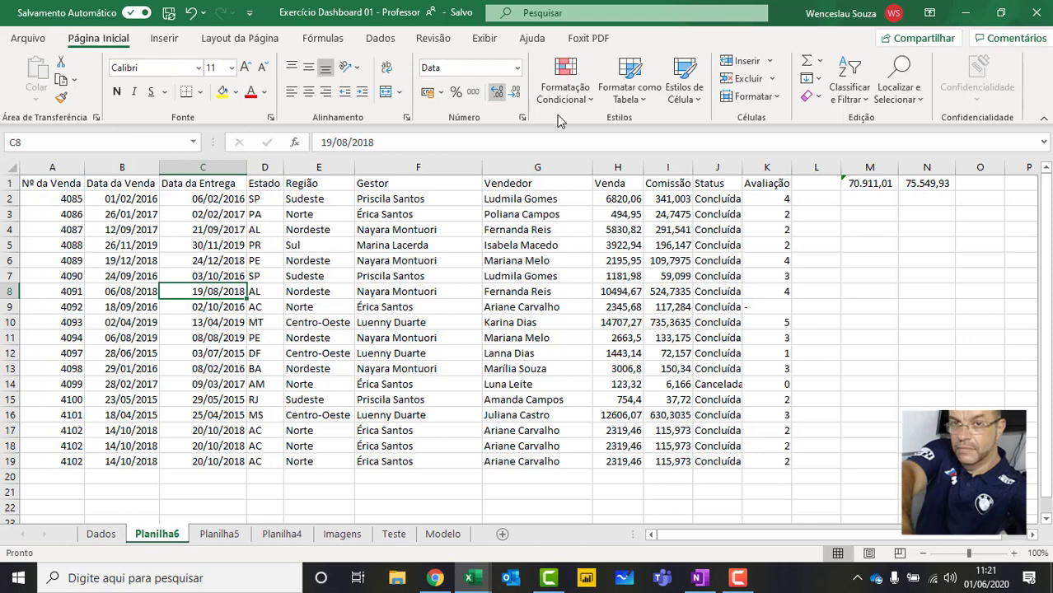
pyautogui.click(637, 98)
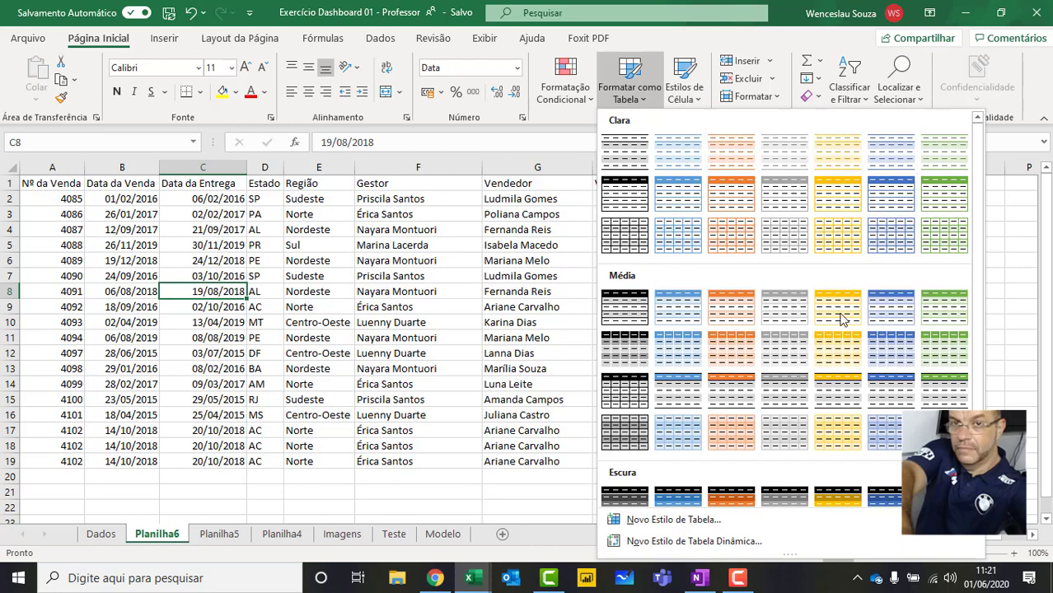
pyautogui.click(908, 346)
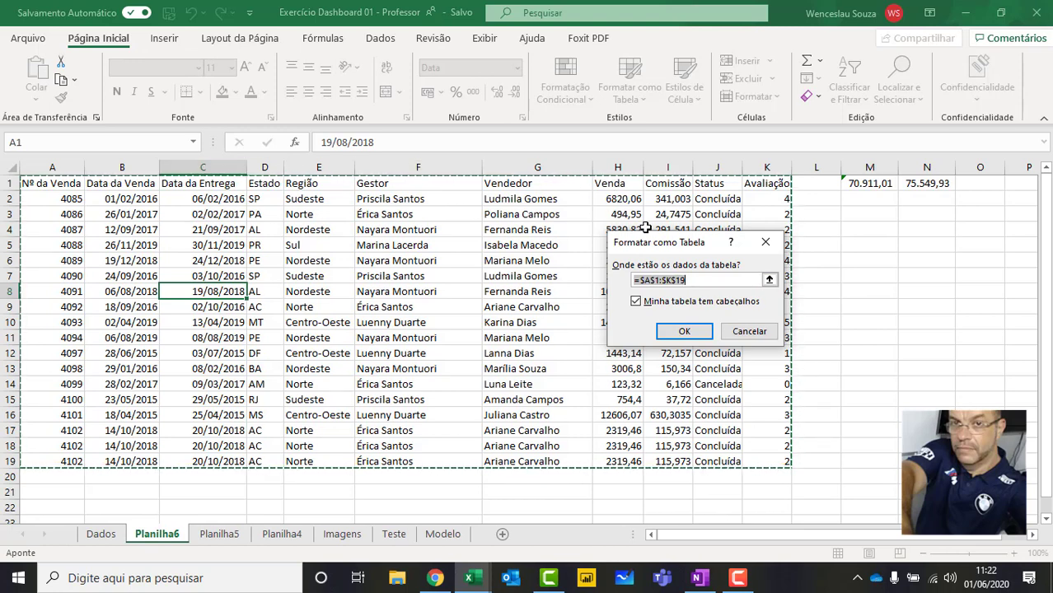
pyautogui.click(684, 332)
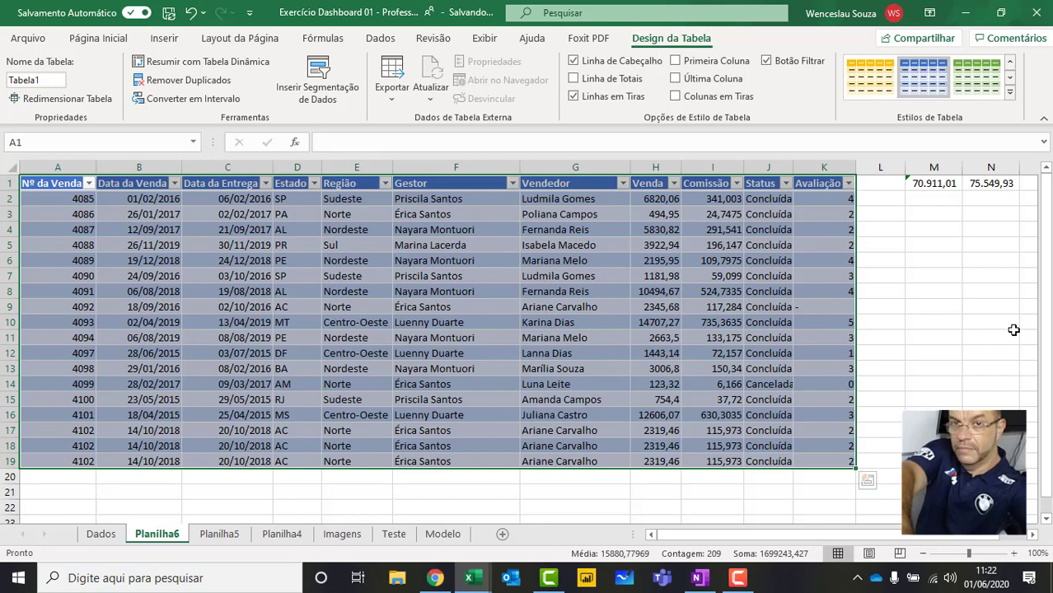
pyautogui.click(939, 306)
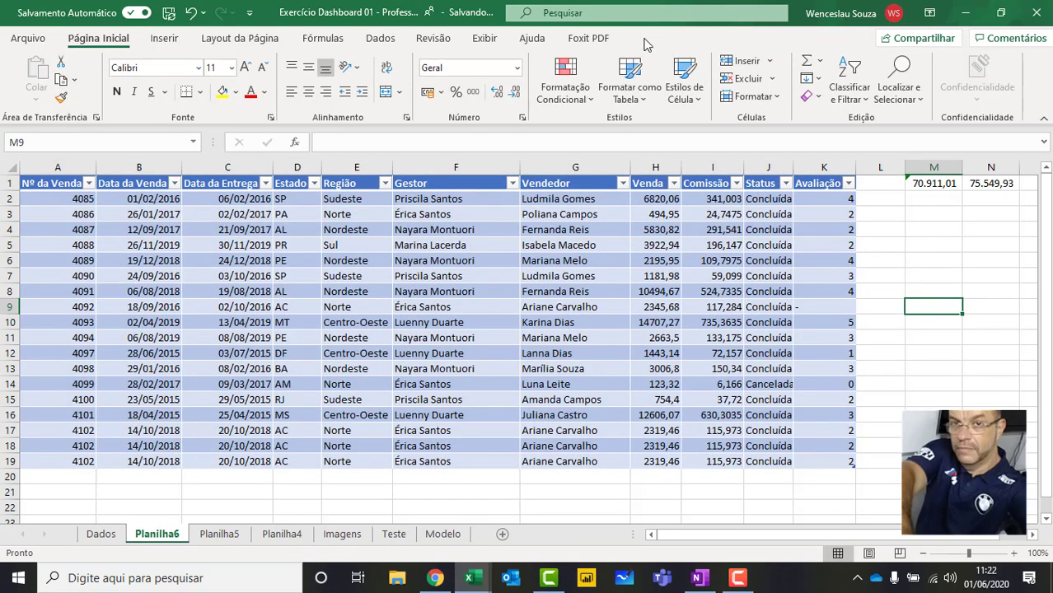
# Rename the new sales table as fVendas.
pyautogui.click(656, 307)
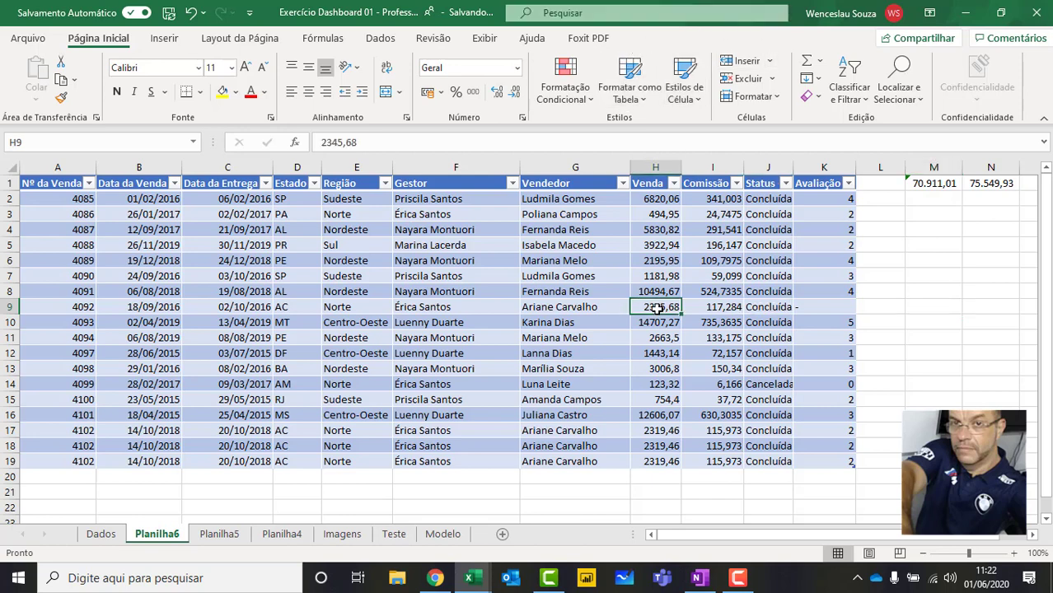
pyautogui.click(671, 38)
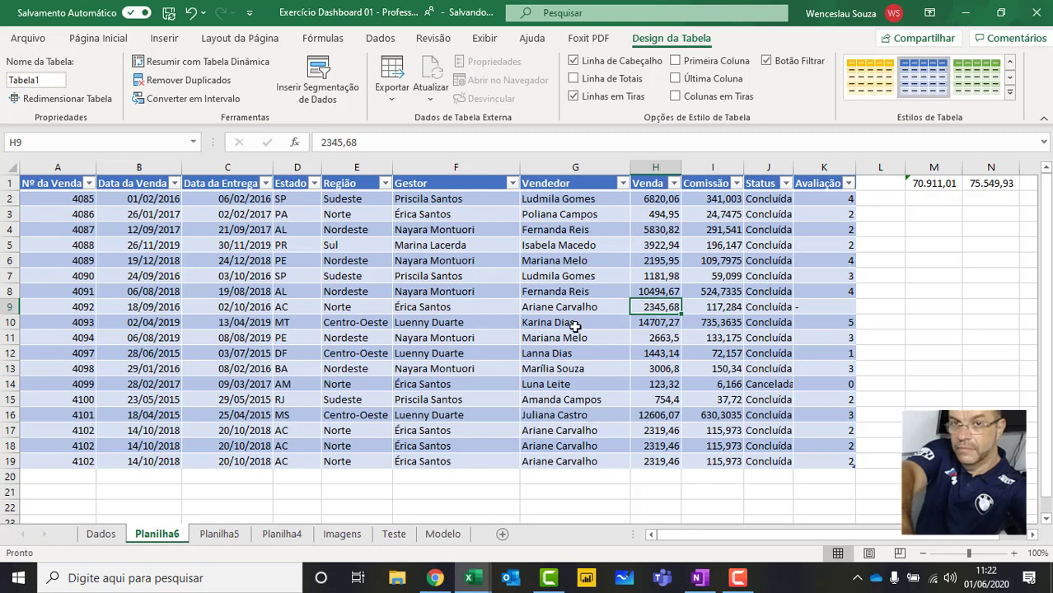
pyautogui.click(62, 80)
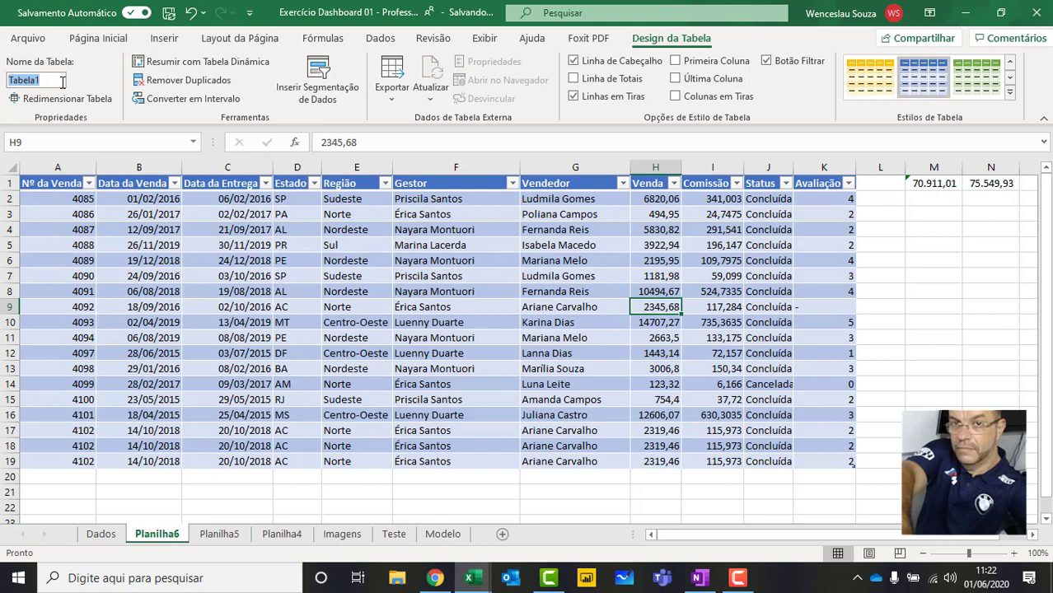
pyautogui.write('fVendas')
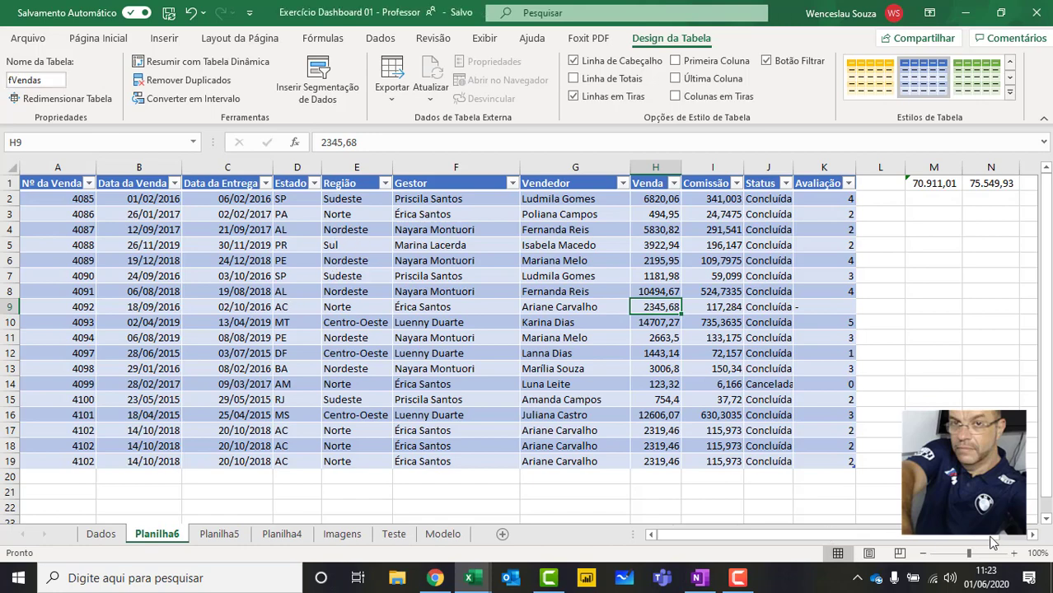
# Total the table's Venda column in cell O1 with =SOMA(fVendas[Venda]) and apply the thousands separator format.
pyautogui.click(1033, 535)
pyautogui.click(1033, 535)
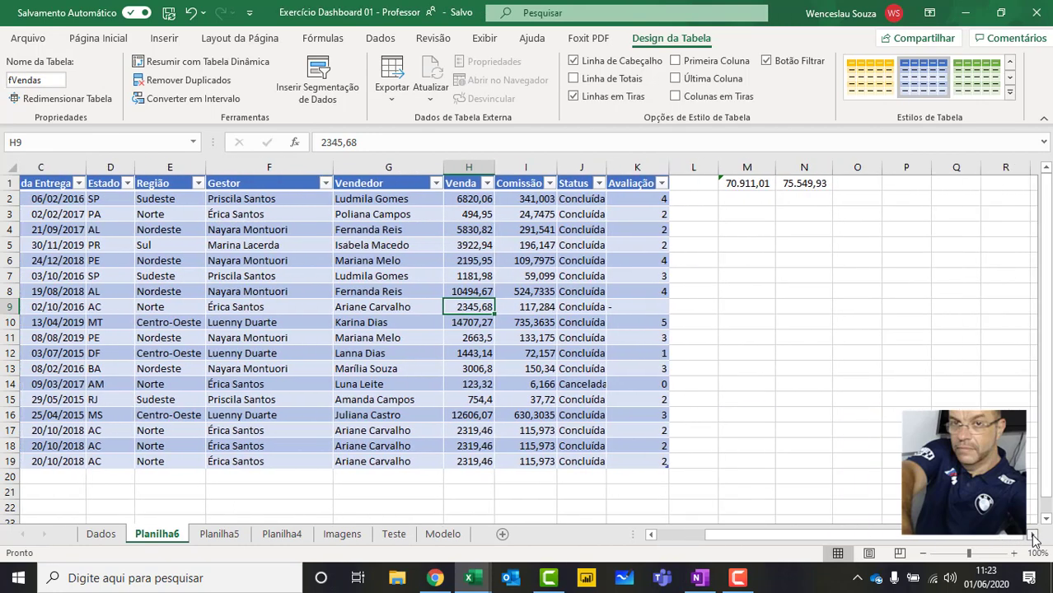
pyautogui.click(1033, 535)
pyautogui.click(792, 184)
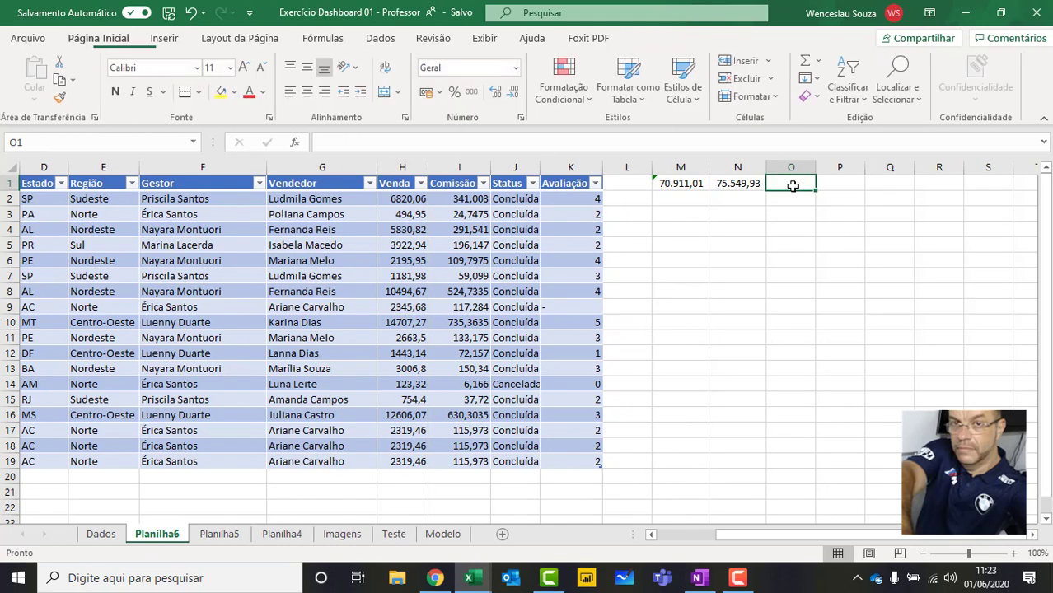
pyautogui.write('=so')
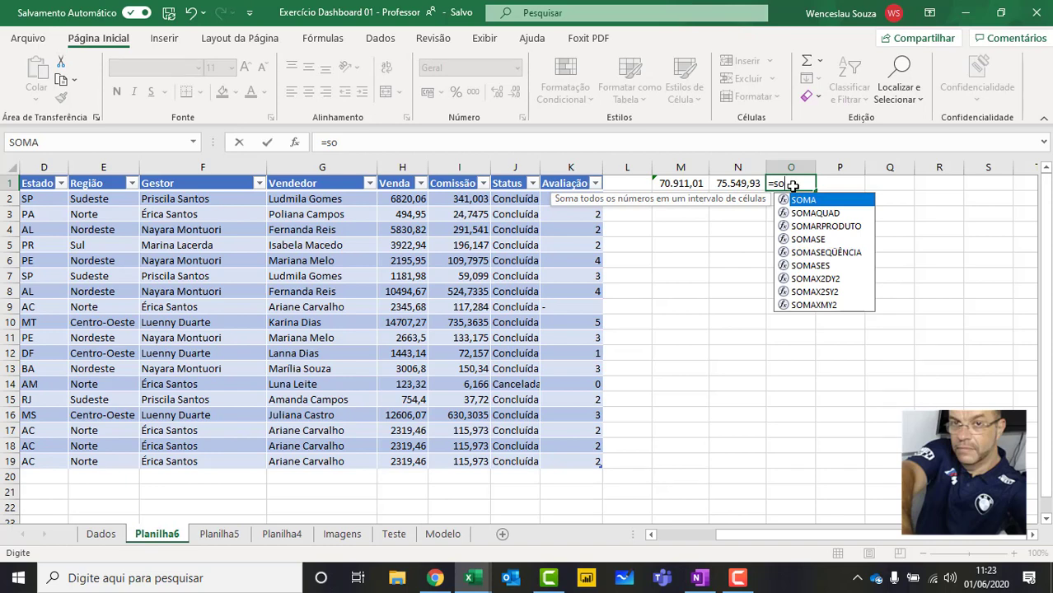
pyautogui.press('Tab')
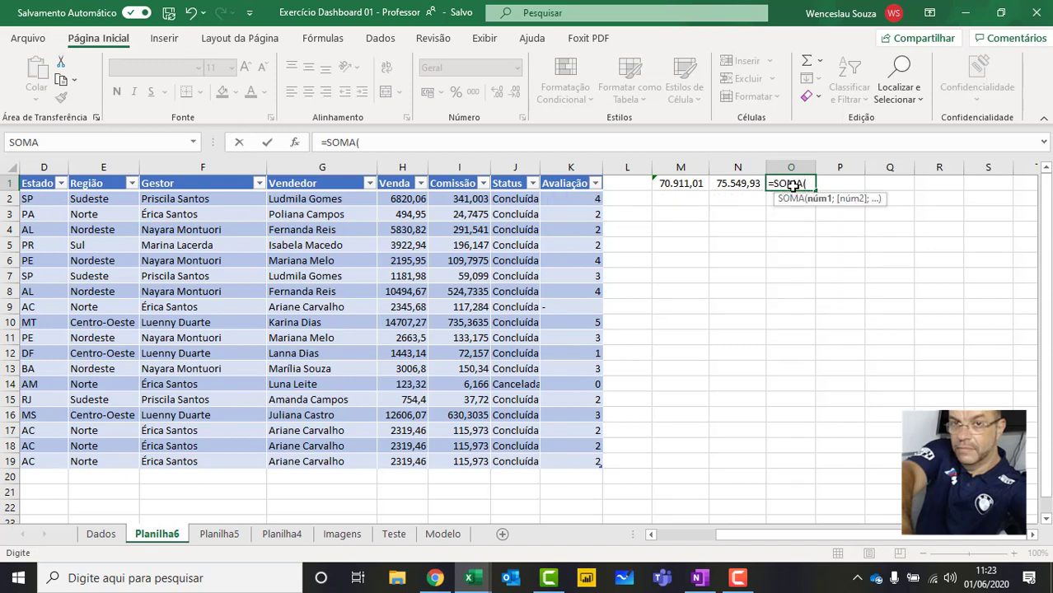
pyautogui.write('fV')
pyautogui.press('Tab')
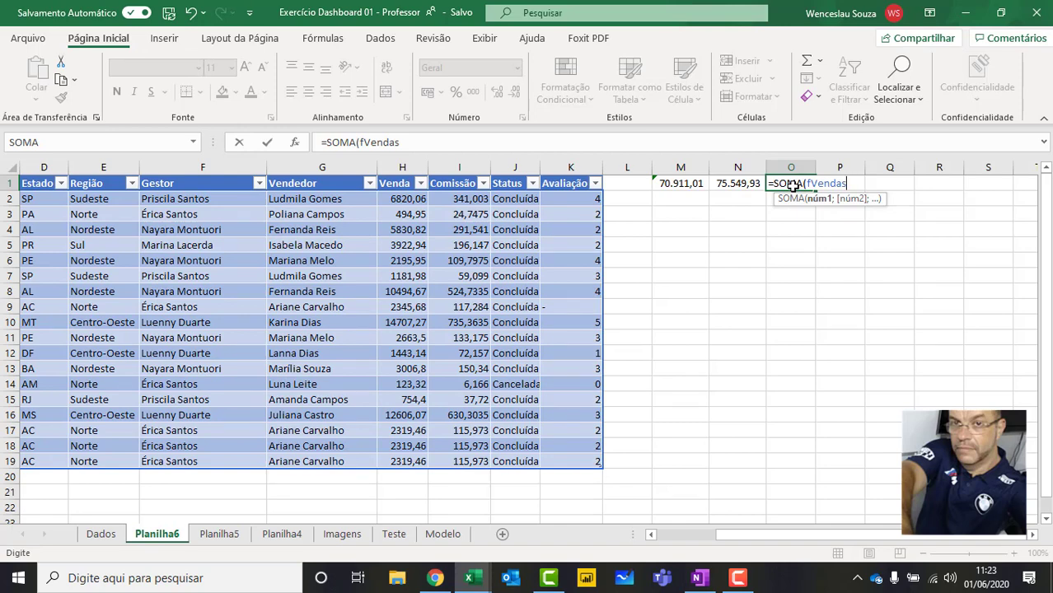
pyautogui.write('[')
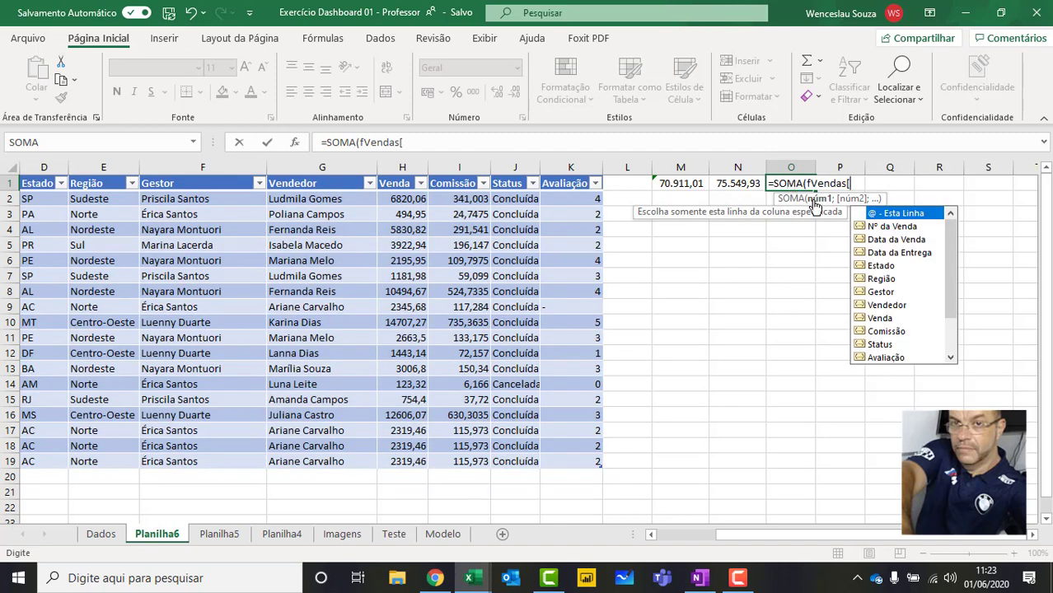
pyautogui.doubleClick(890, 317)
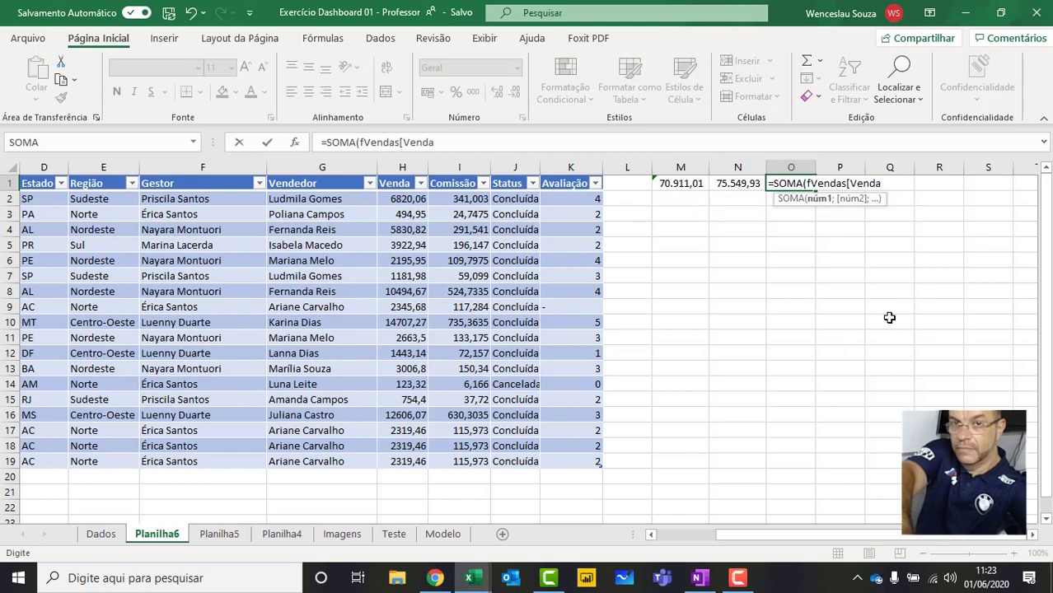
pyautogui.write(']')
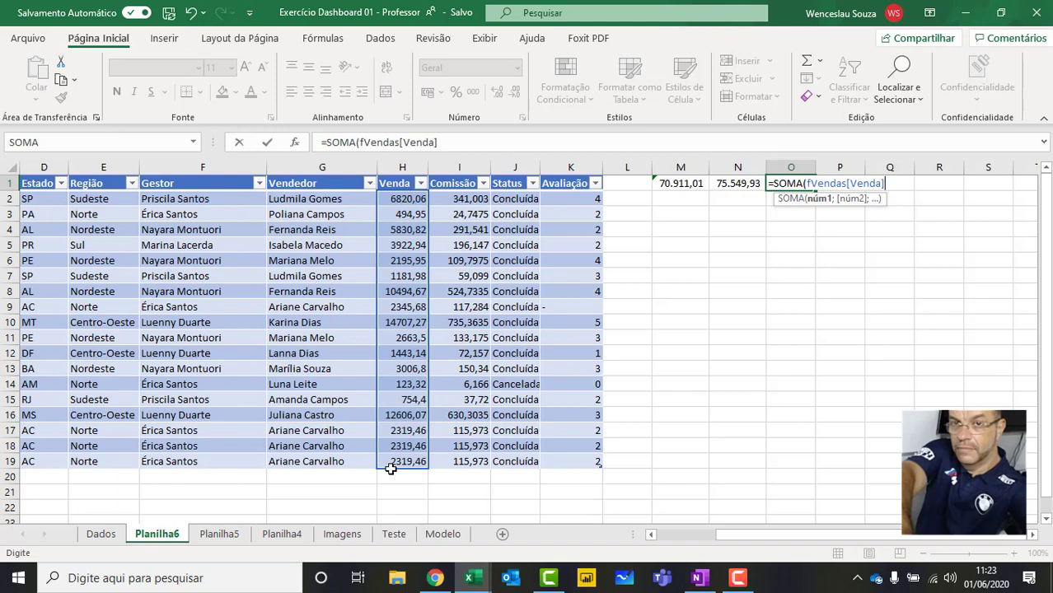
pyautogui.write(')')
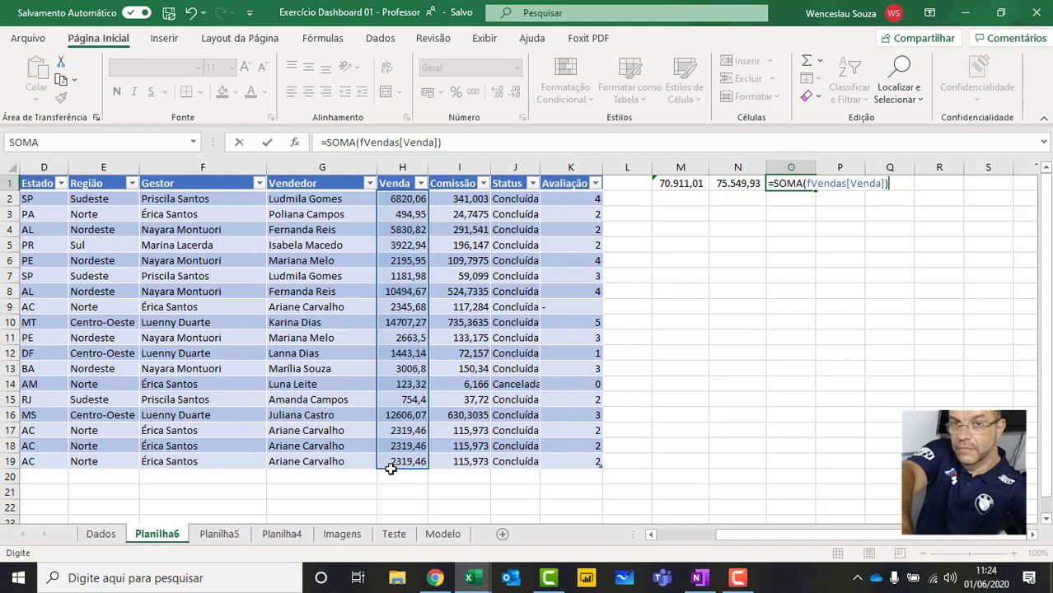
pyautogui.press('Return')
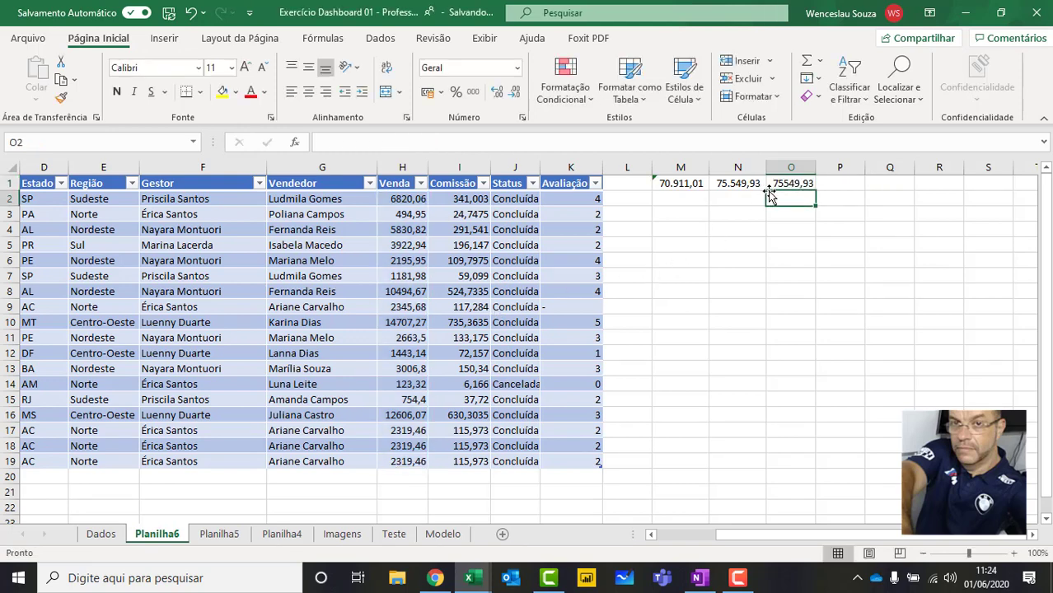
pyautogui.click(789, 183)
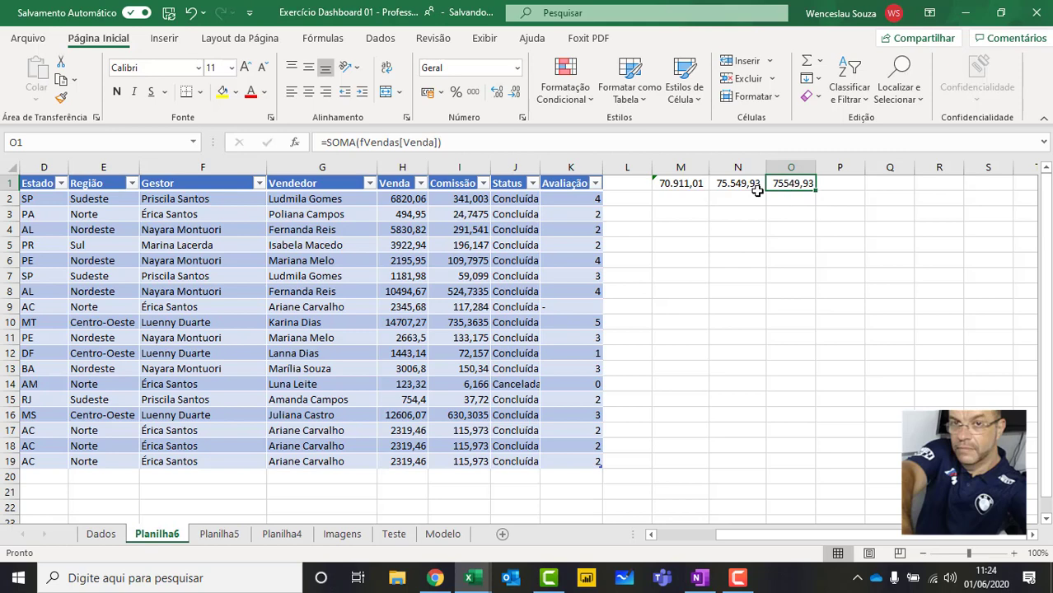
pyautogui.click(475, 94)
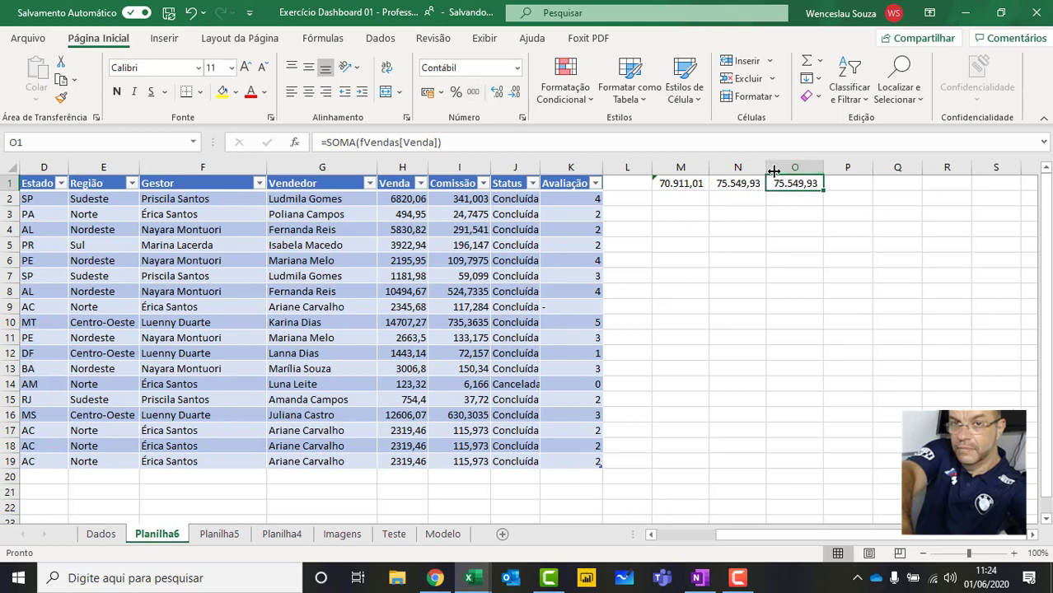
# Compare the ranges referenced by the SOMA formulas in N1 and O1.
pyautogui.doubleClick(743, 185)
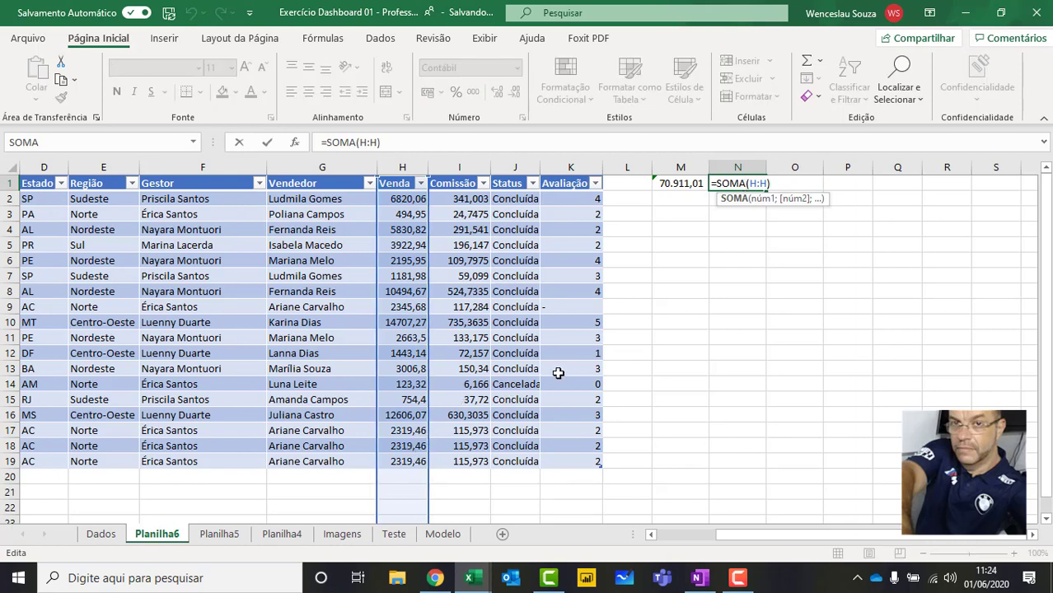
pyautogui.press('Escape')
pyautogui.doubleClick(793, 185)
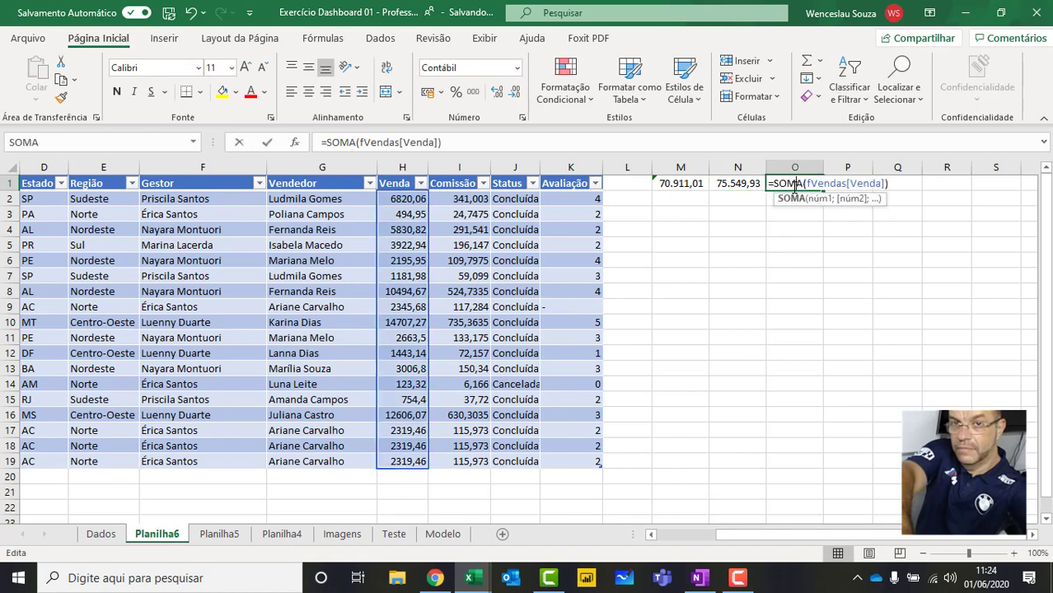
pyautogui.press('Escape')
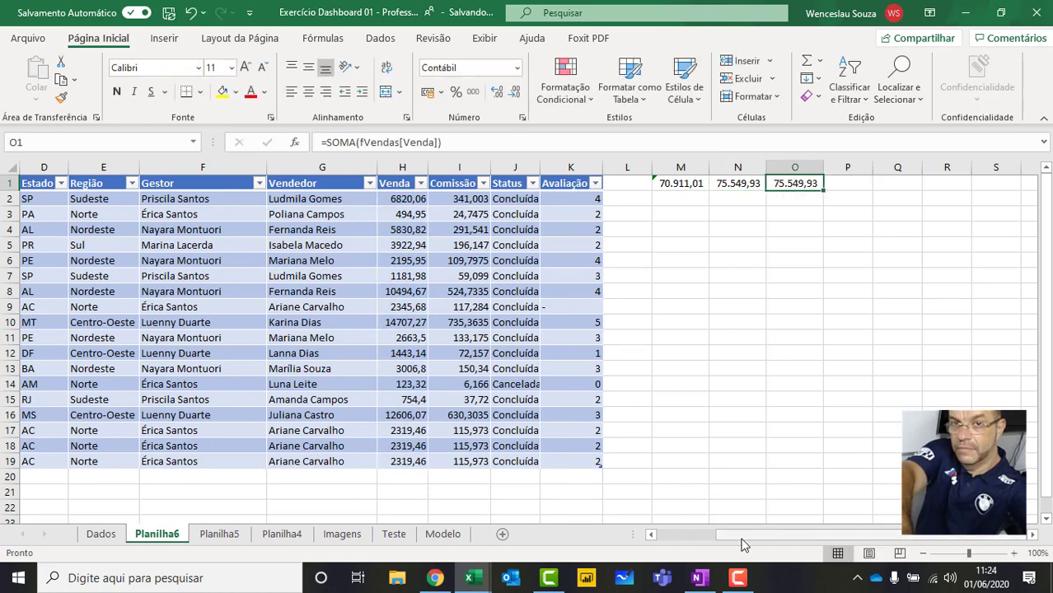
# Copy the record in A17:K17 into row 20, directly below the table's last record.
pyautogui.moveTo(745, 537); pyautogui.dragTo(649, 547)
pyautogui.moveTo(45, 430); pyautogui.dragTo(807, 430)
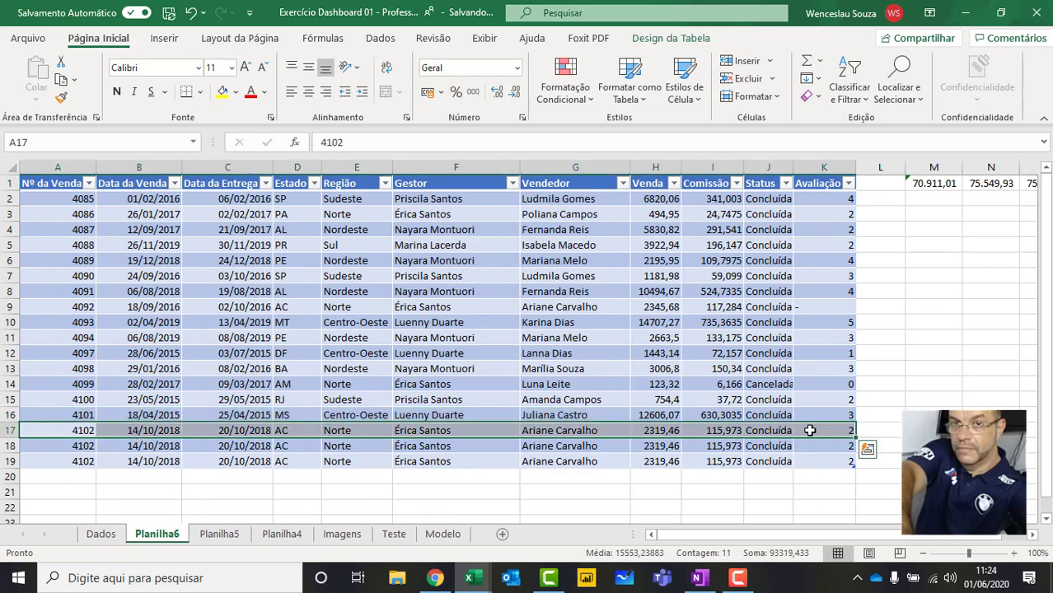
pyautogui.hotkey('ctrl', 'c')
pyautogui.click(80, 482)
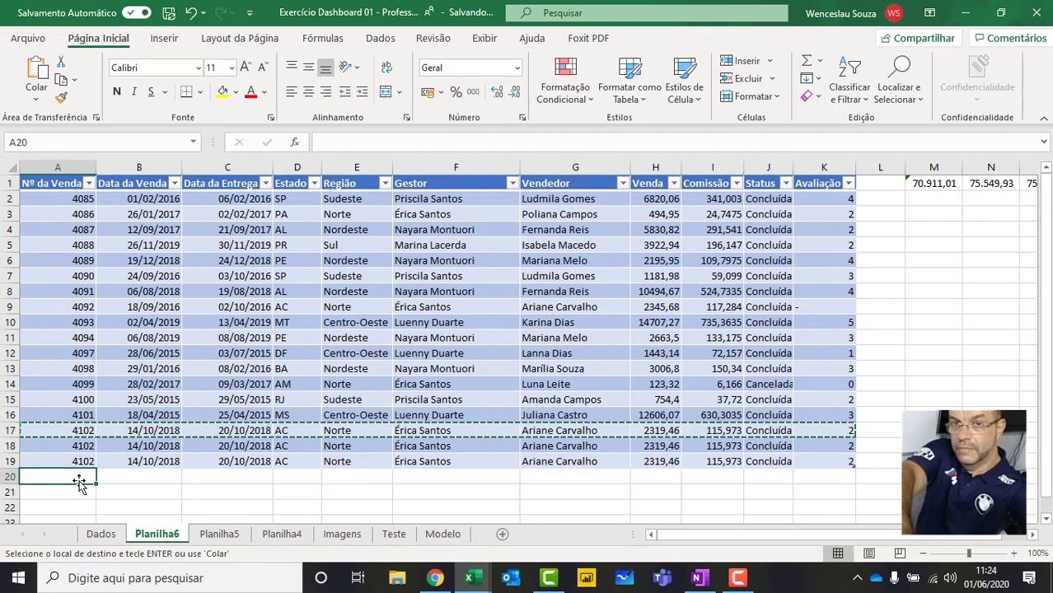
pyautogui.hotkey('ctrl', 'v')
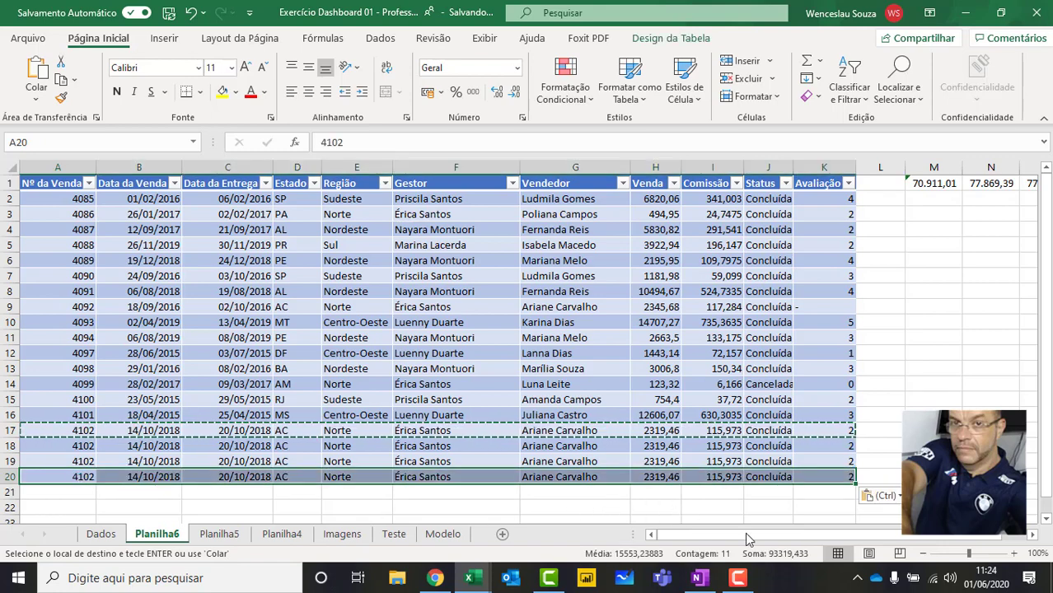
# Check the totals in M1, N1 and O1 and compare the ranges their SOMA formulas cover.
pyautogui.hscroll(1, 849, 534)
pyautogui.click(1001, 241)
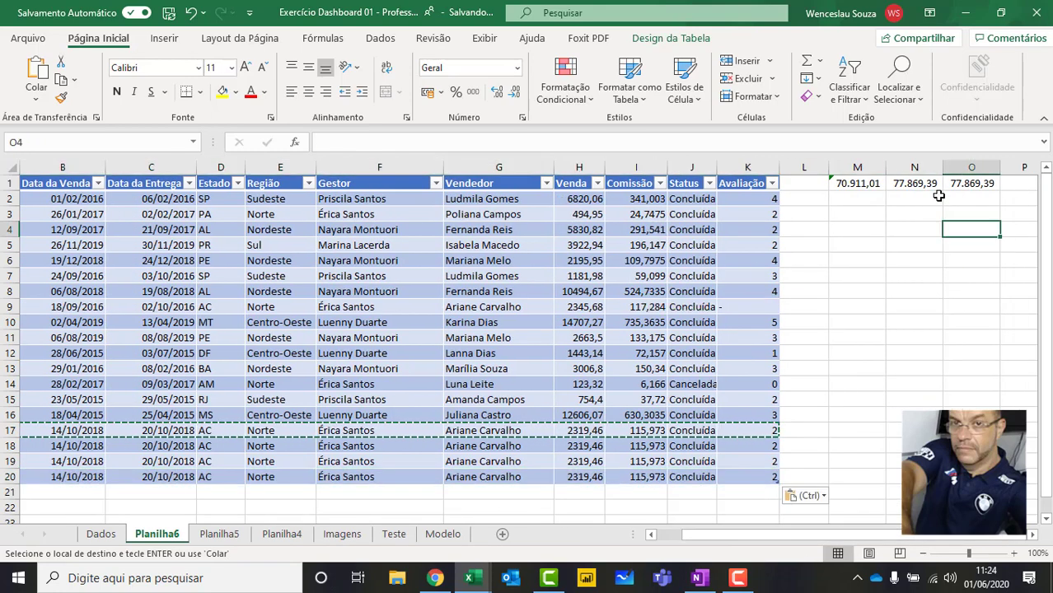
pyautogui.doubleClick(861, 183)
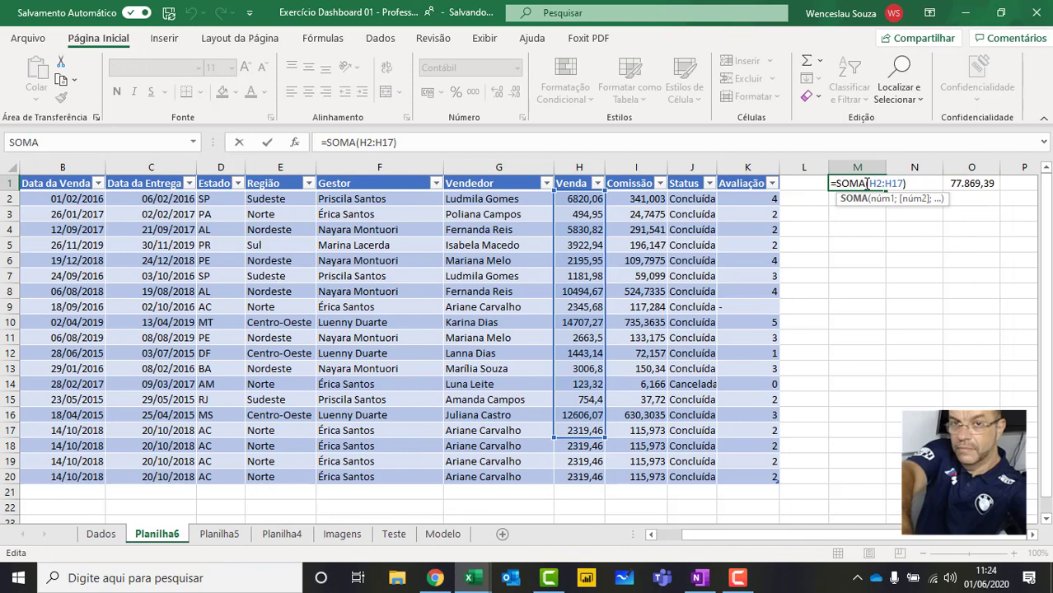
pyautogui.press('Return')
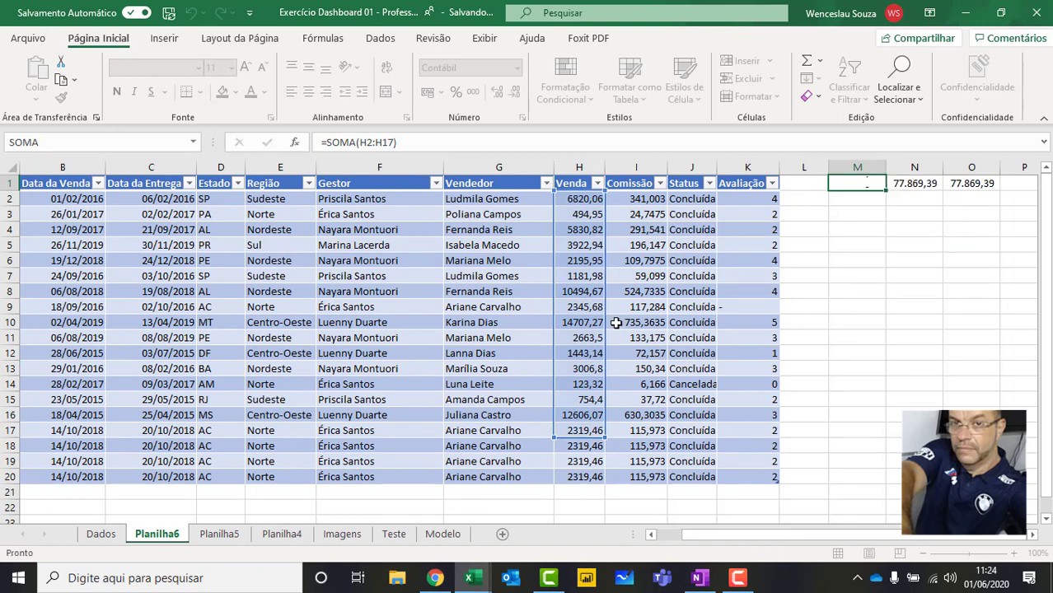
pyautogui.doubleClick(900, 183)
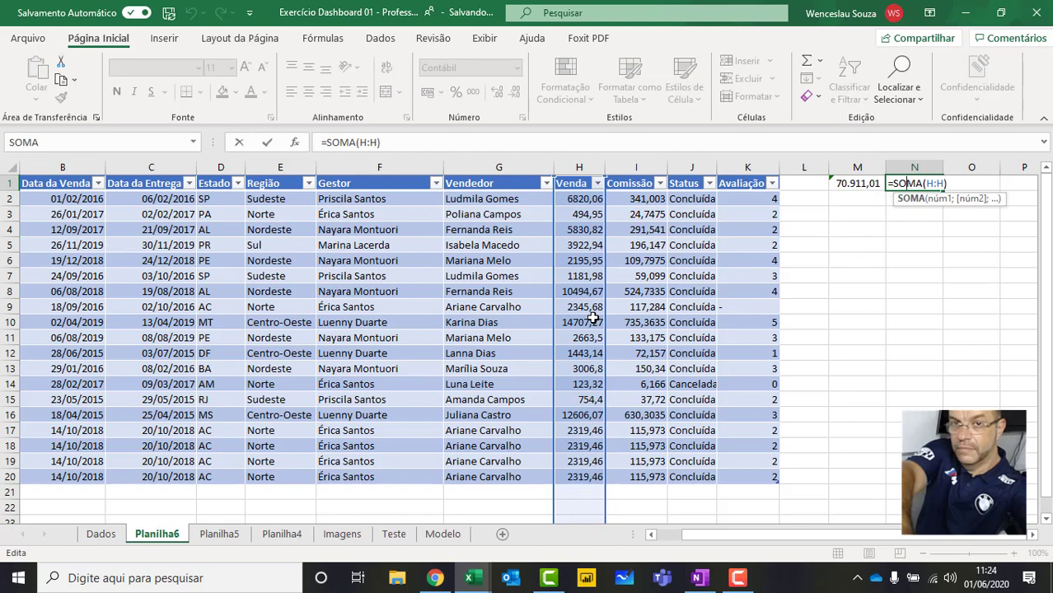
pyautogui.press('Return')
pyautogui.doubleClick(956, 186)
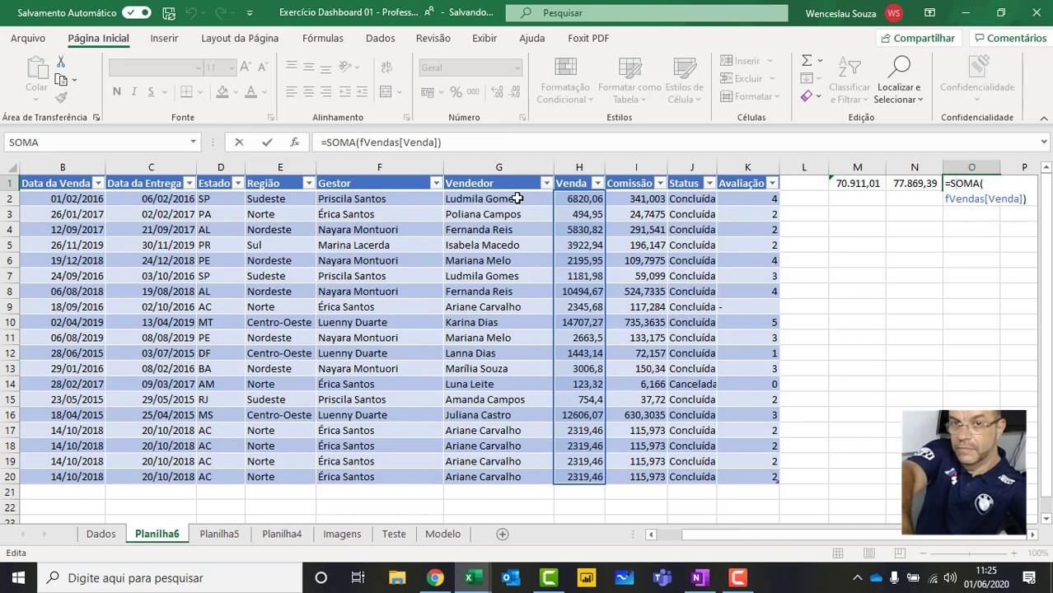
pyautogui.press('Return')
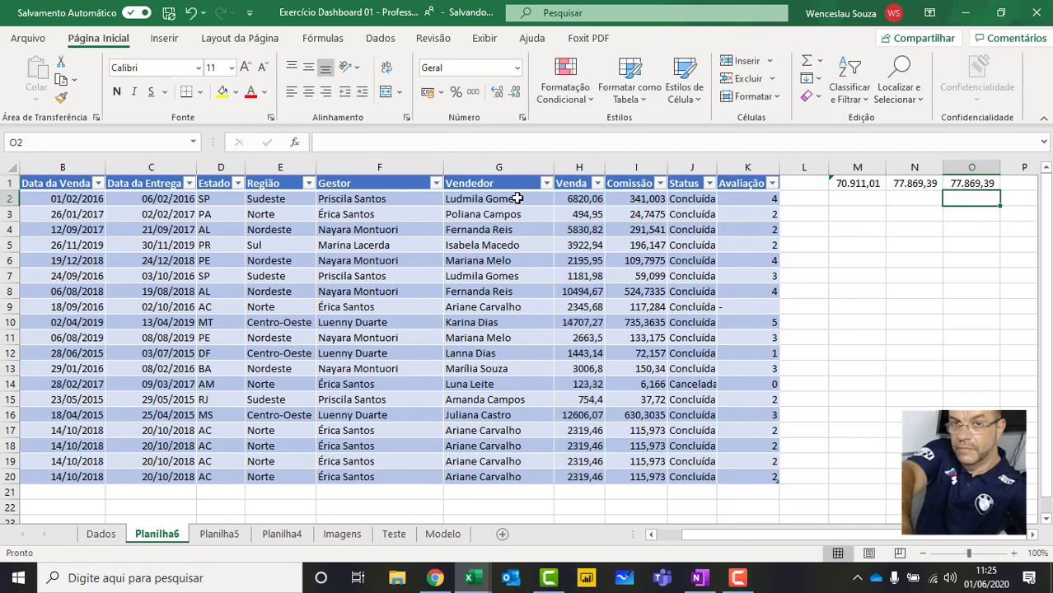
# Turn on the total row of the fVendas table and summarise the Avaliação column with Média, replacing it with DesvPad.
pyautogui.click(365, 369)
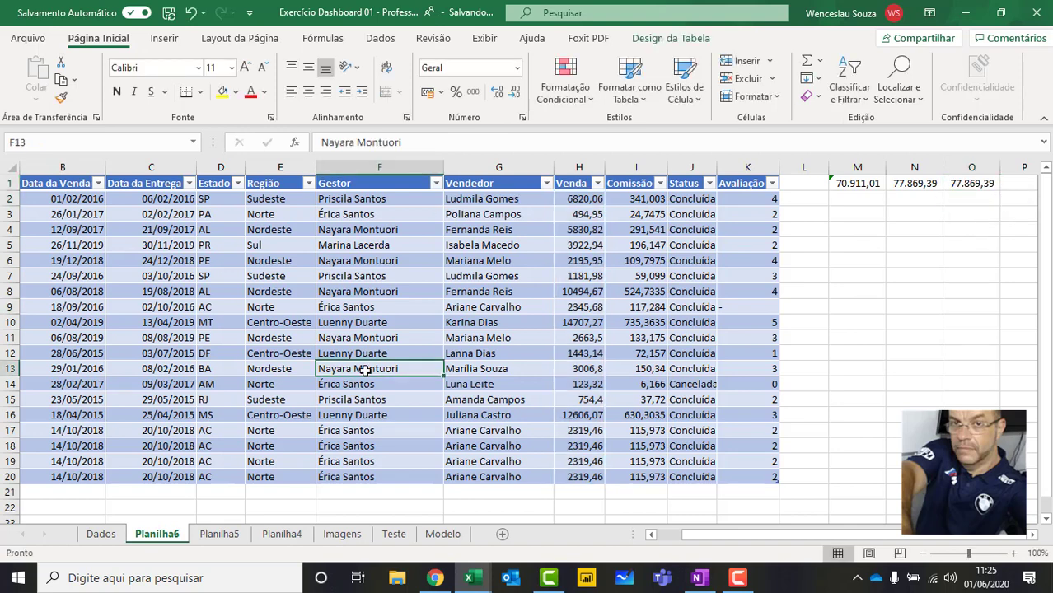
pyautogui.click(669, 39)
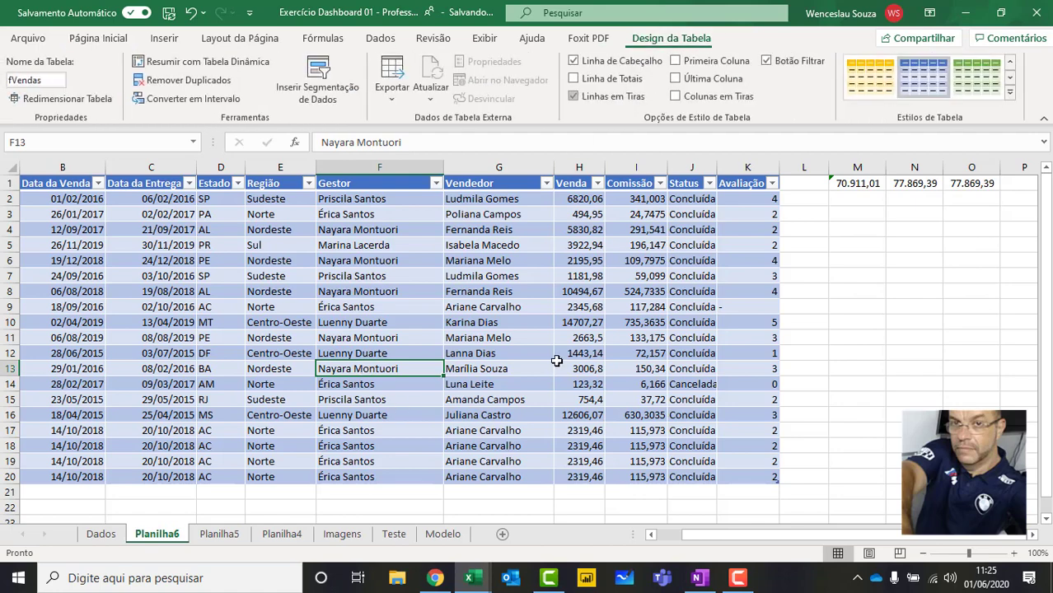
pyautogui.click(612, 76)
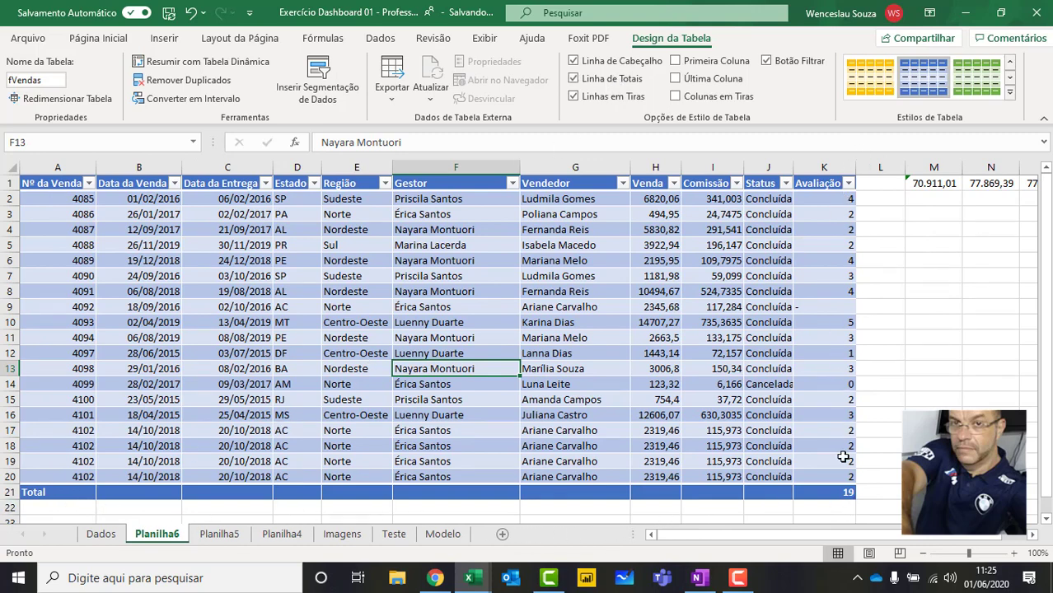
pyautogui.click(833, 496)
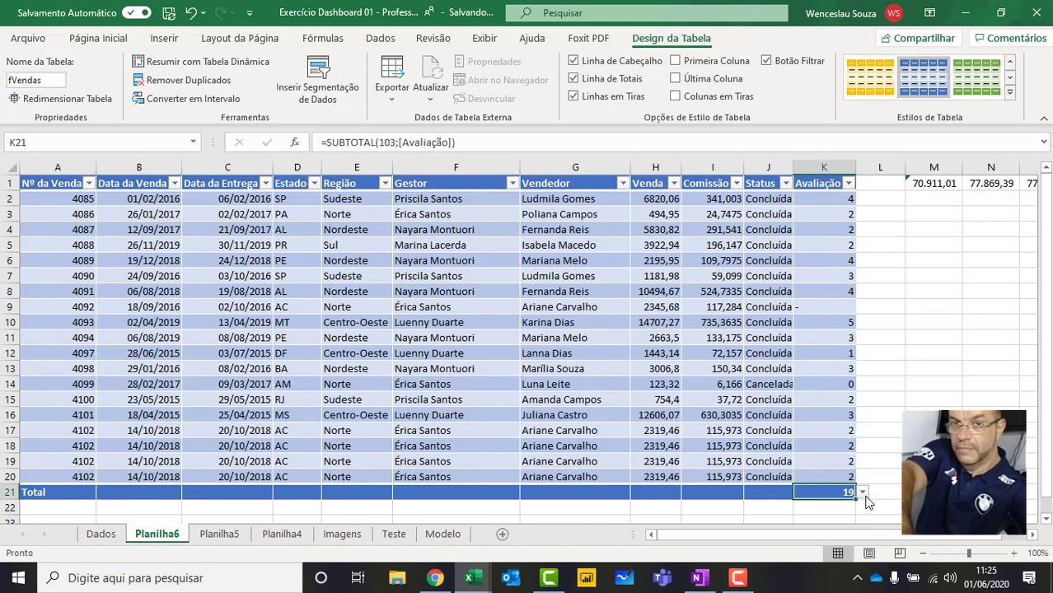
pyautogui.click(862, 492)
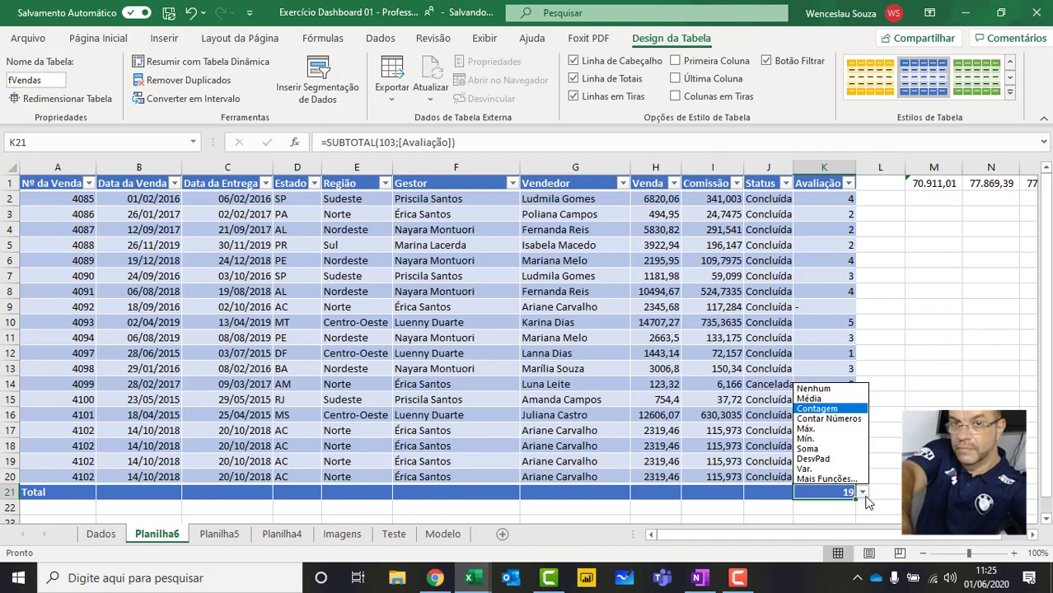
pyautogui.click(823, 400)
pyautogui.click(862, 492)
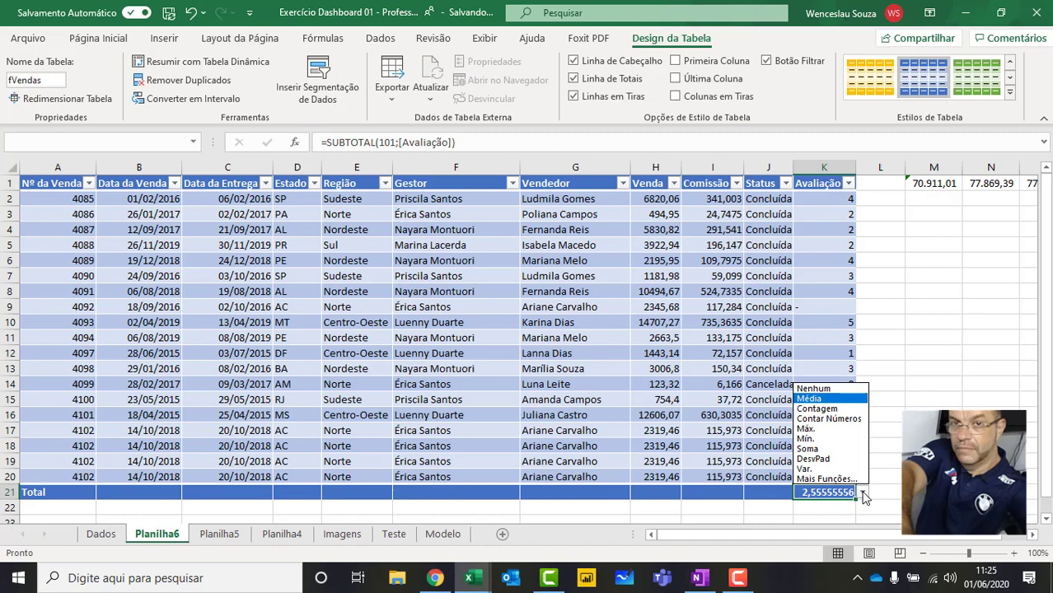
pyautogui.click(823, 460)
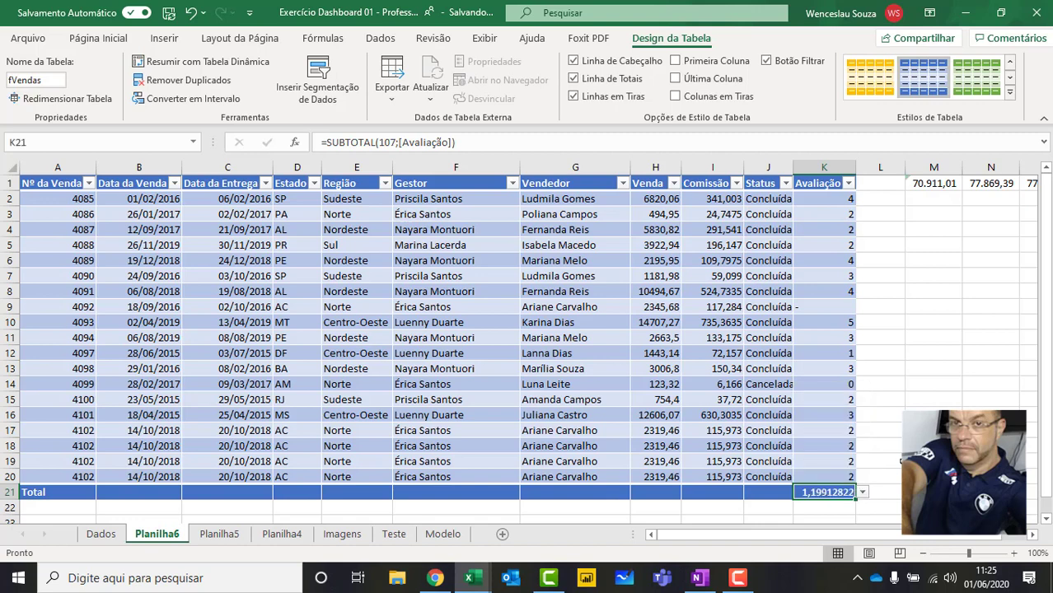
# Set the total row to show Máx. for the Comissão column and Mín. for the Venda column.
pyautogui.click(723, 491)
pyautogui.click(750, 492)
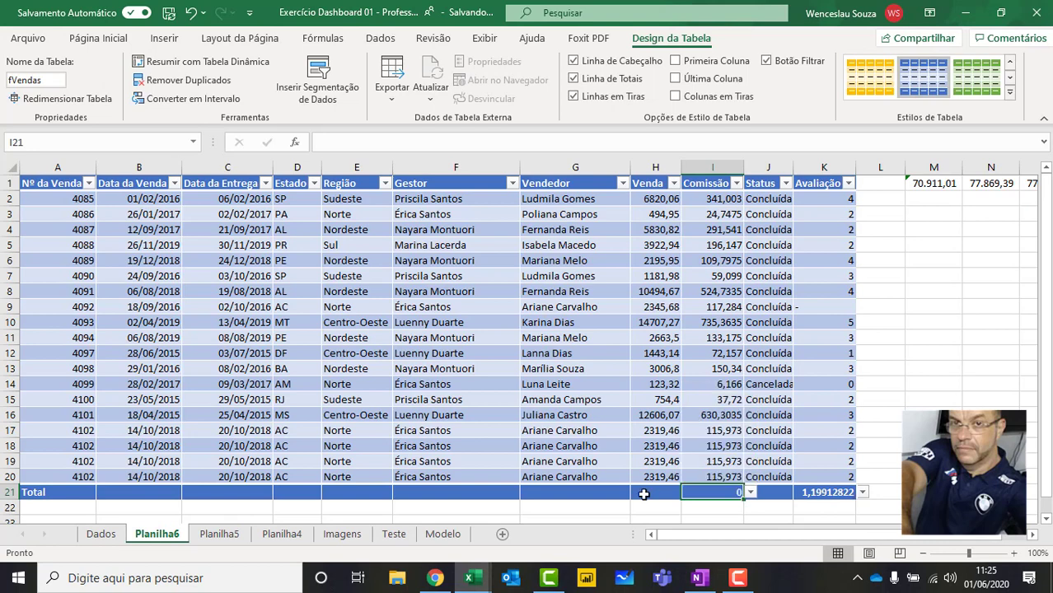
pyautogui.click(709, 428)
pyautogui.click(644, 492)
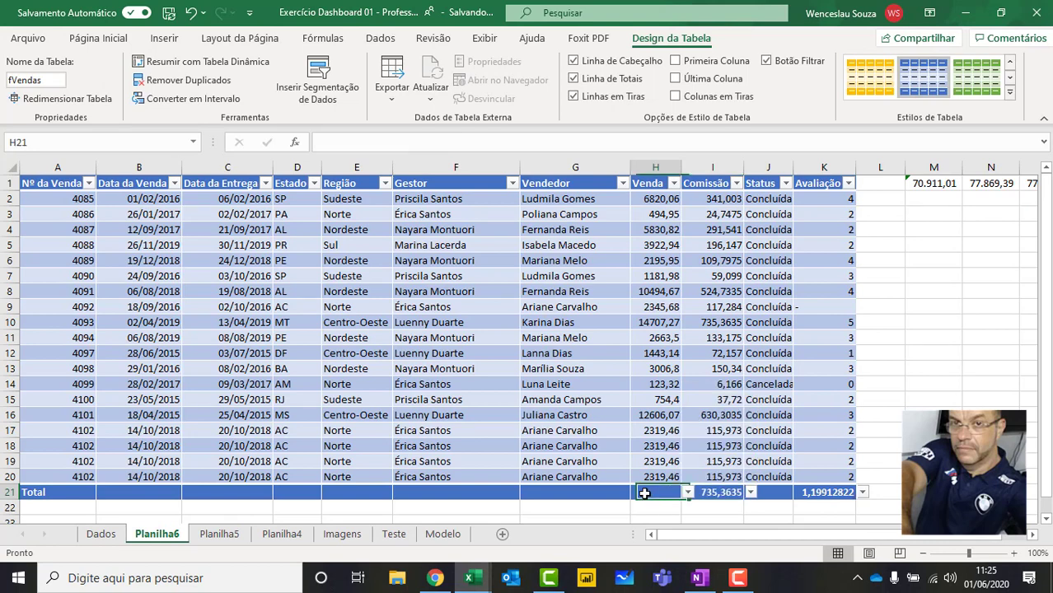
pyautogui.click(688, 493)
pyautogui.click(642, 438)
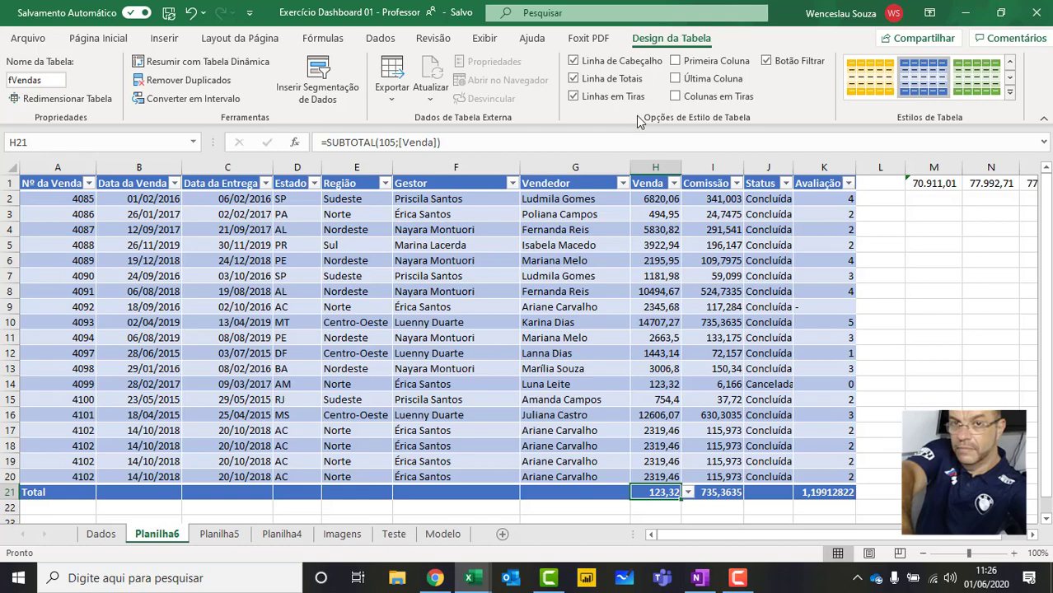
# Turn off the total row of the fVendas table.
pyautogui.click(613, 78)
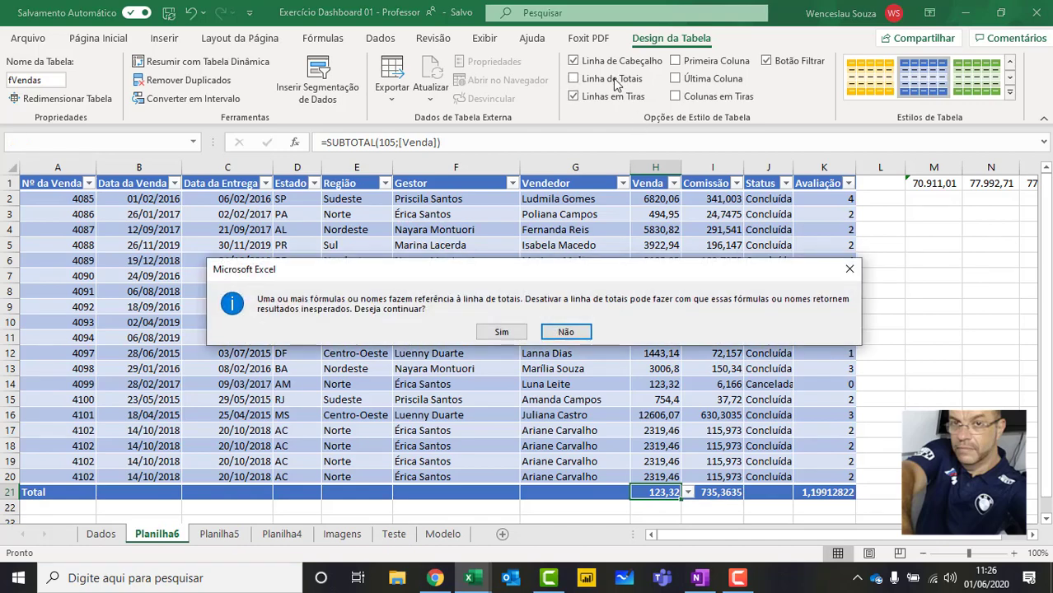
pyautogui.click(501, 332)
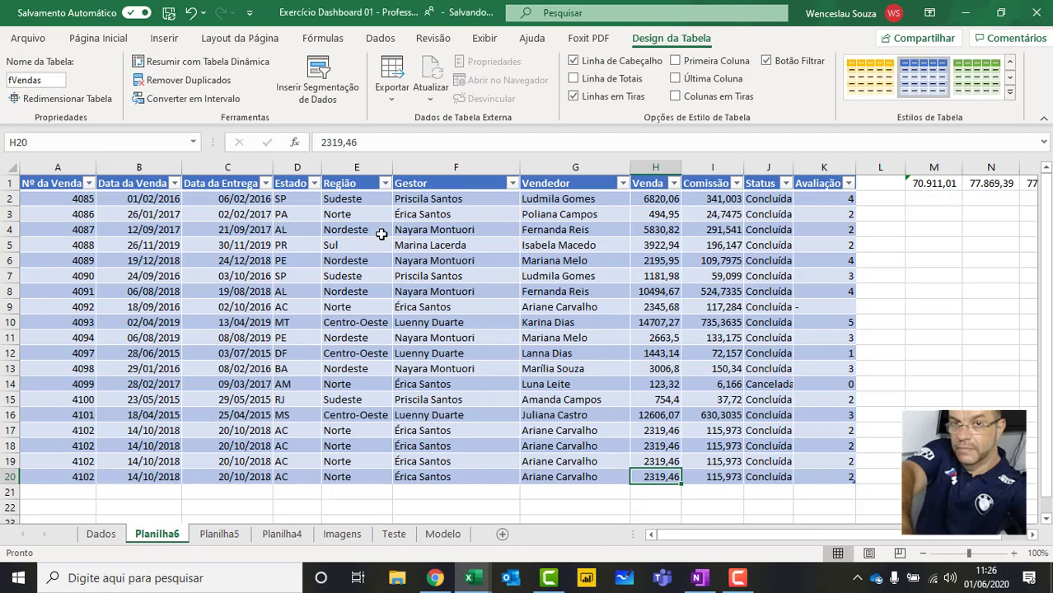
# Insert slicers for Estado and Gestor and place them side by side near the table's last columns.
pyautogui.click(333, 79)
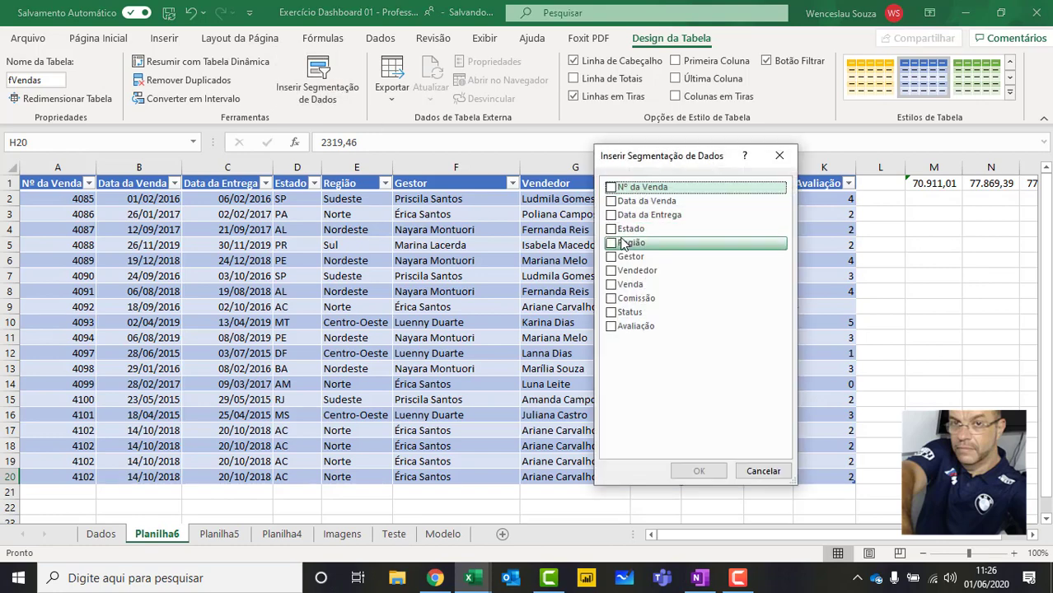
pyautogui.click(629, 230)
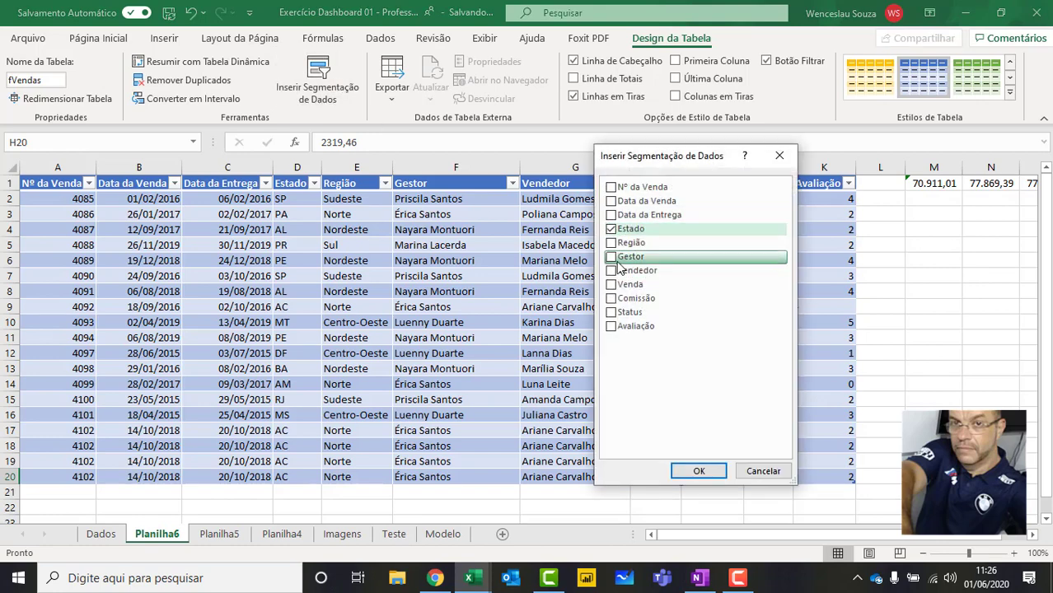
pyautogui.click(626, 256)
pyautogui.click(698, 470)
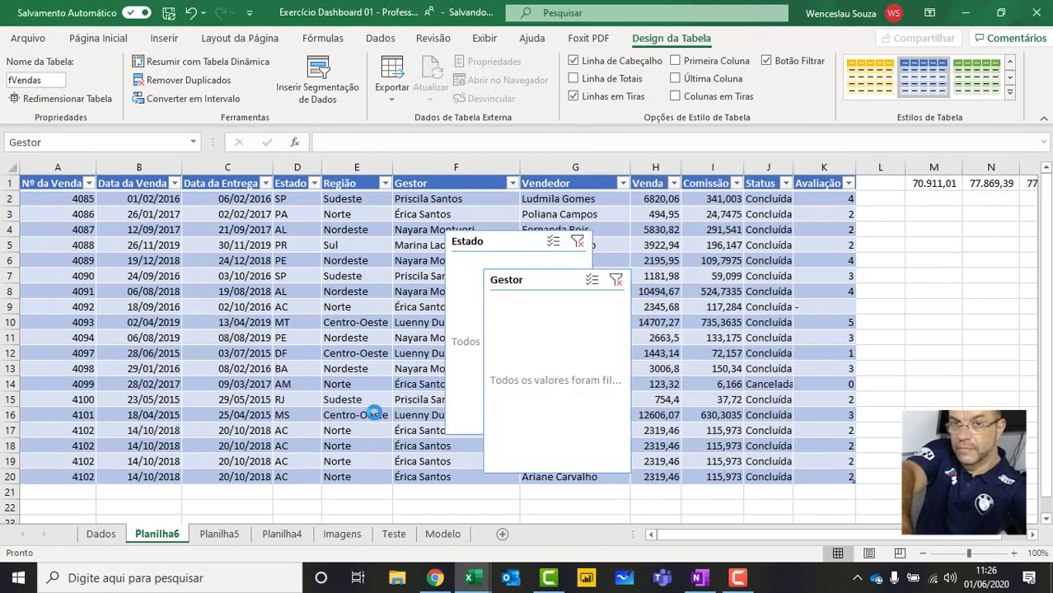
pyautogui.moveTo(594, 280); pyautogui.dragTo(993, 220)
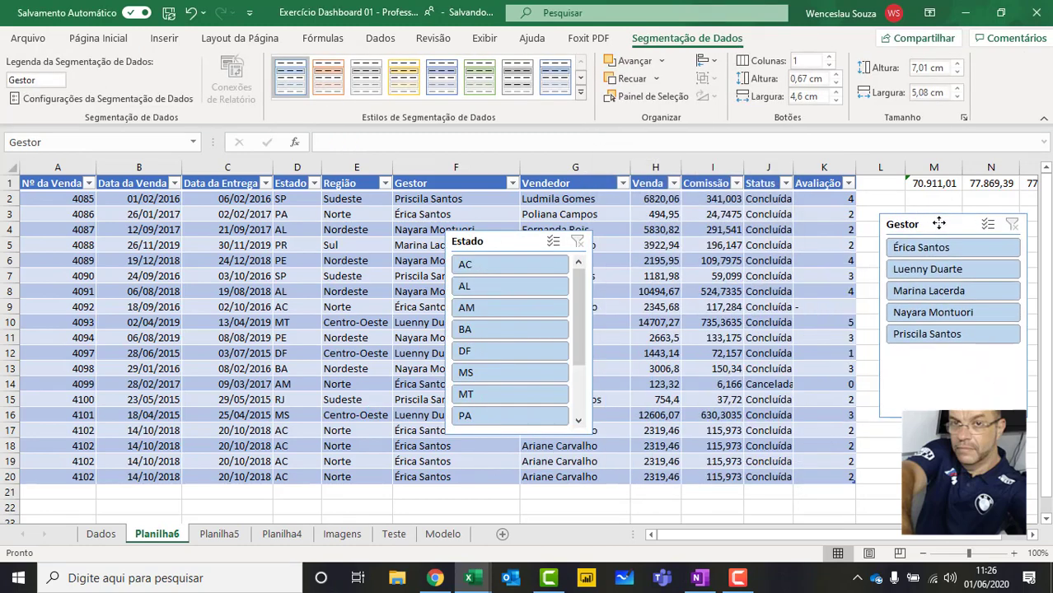
pyautogui.moveTo(504, 247); pyautogui.dragTo(792, 227)
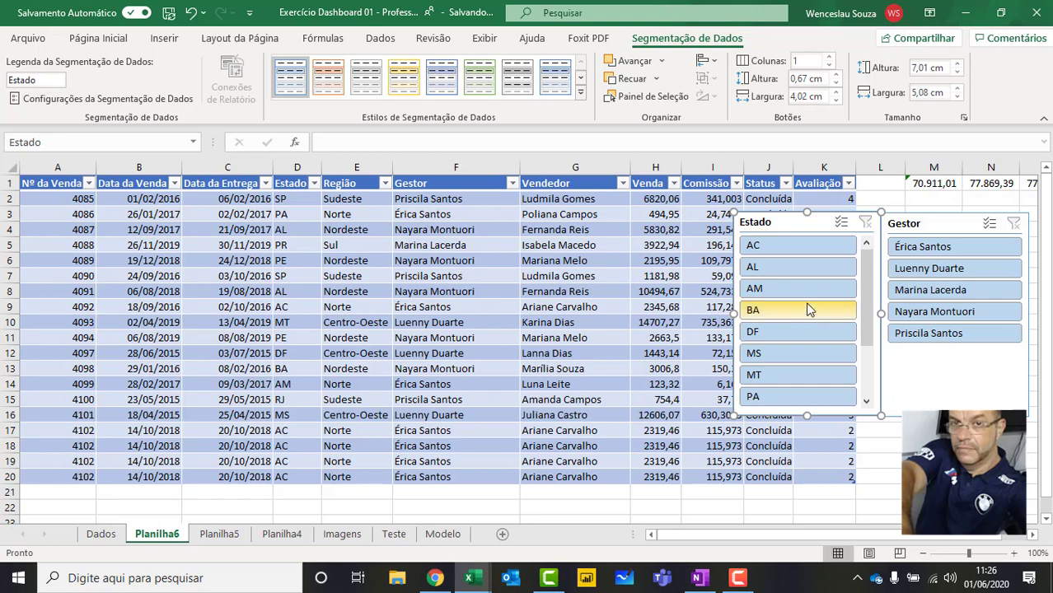
# Filter the table by state AL and by individual managers through the slicers, and clear both filters.
pyautogui.click(792, 277)
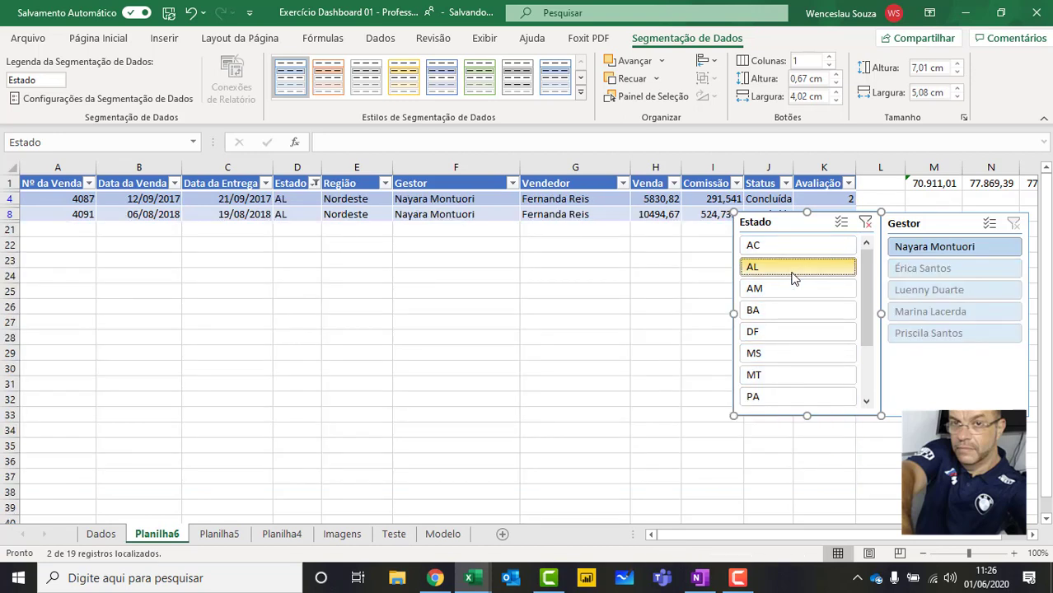
pyautogui.click(934, 246)
pyautogui.click(923, 269)
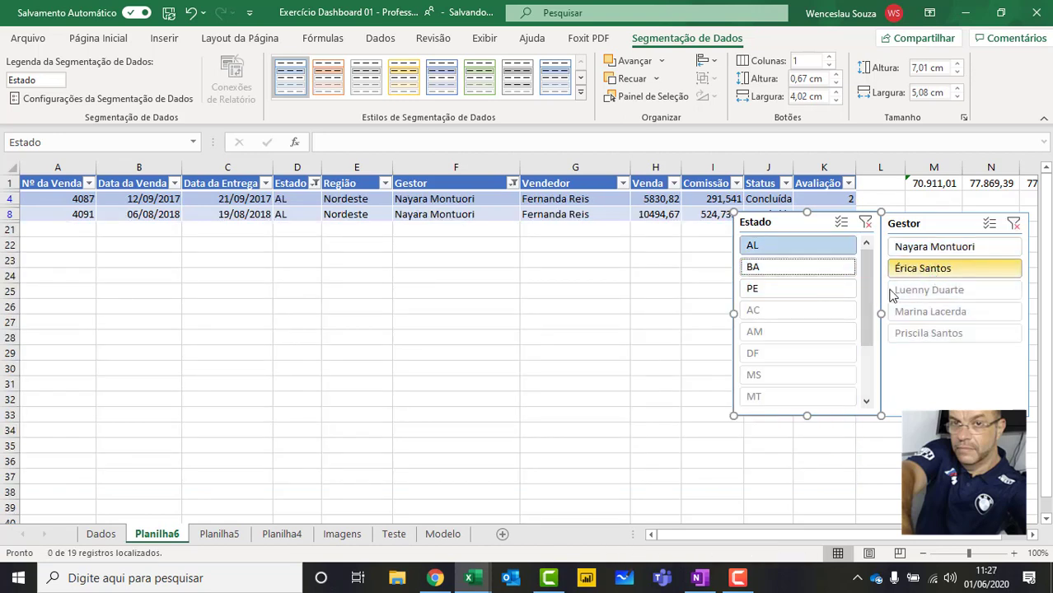
pyautogui.click(865, 224)
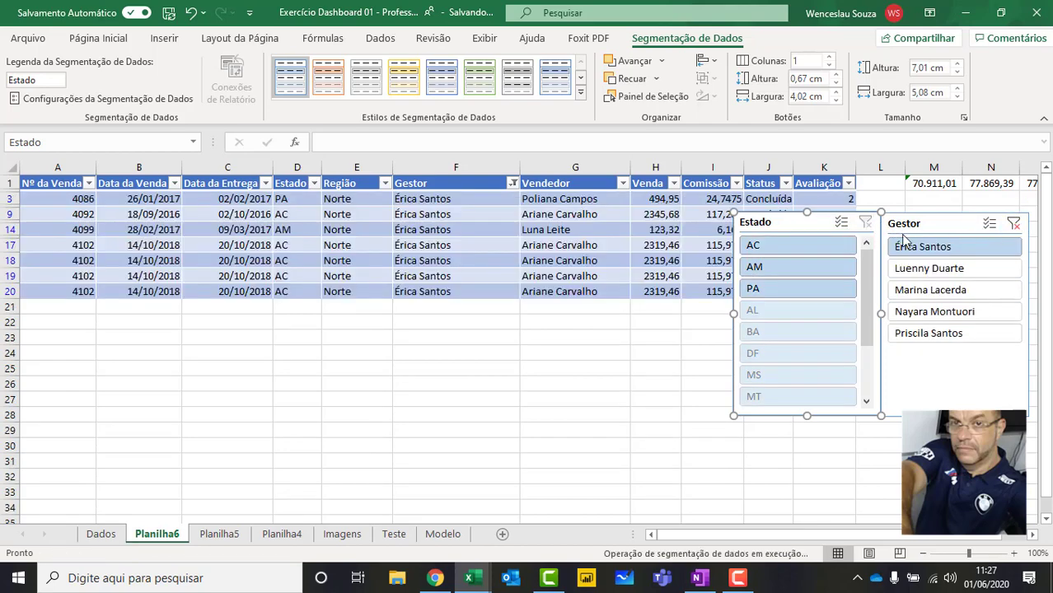
pyautogui.click(904, 240)
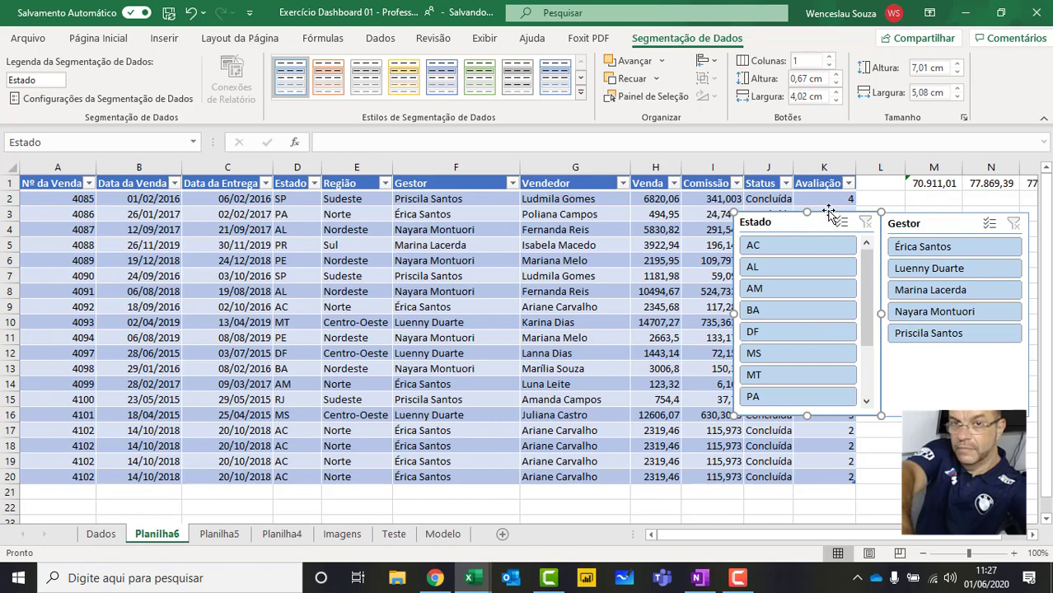
# Delete the Estado and Gestor slicers.
pyautogui.press('Delete')
pyautogui.click(911, 224)
pyautogui.press('Delete')
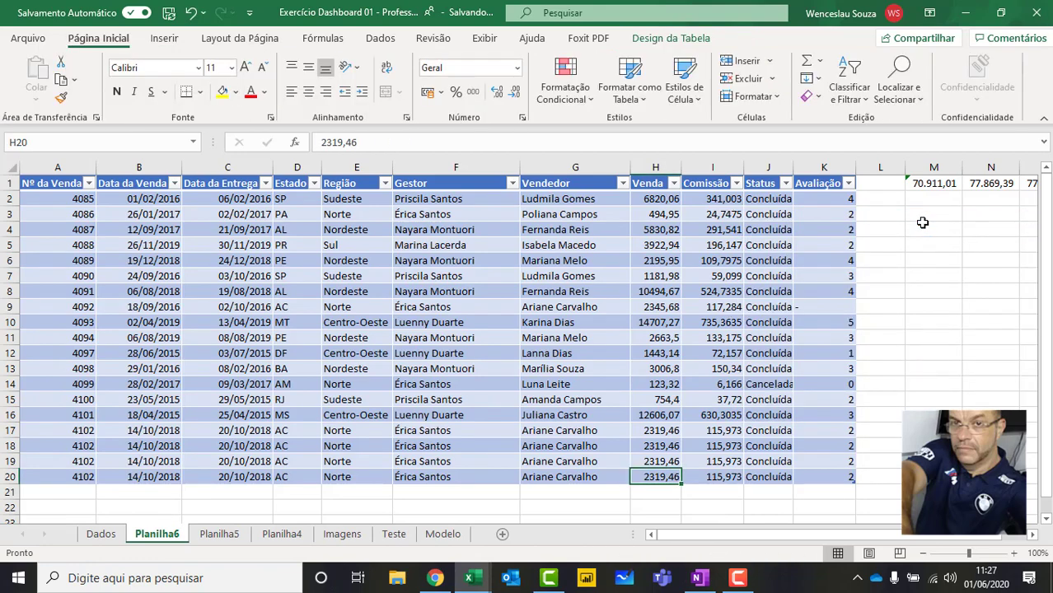
# Examine the source range proposed for a pivot table built from the Dados sheet, without creating the pivot table.
pyautogui.click(360, 305)
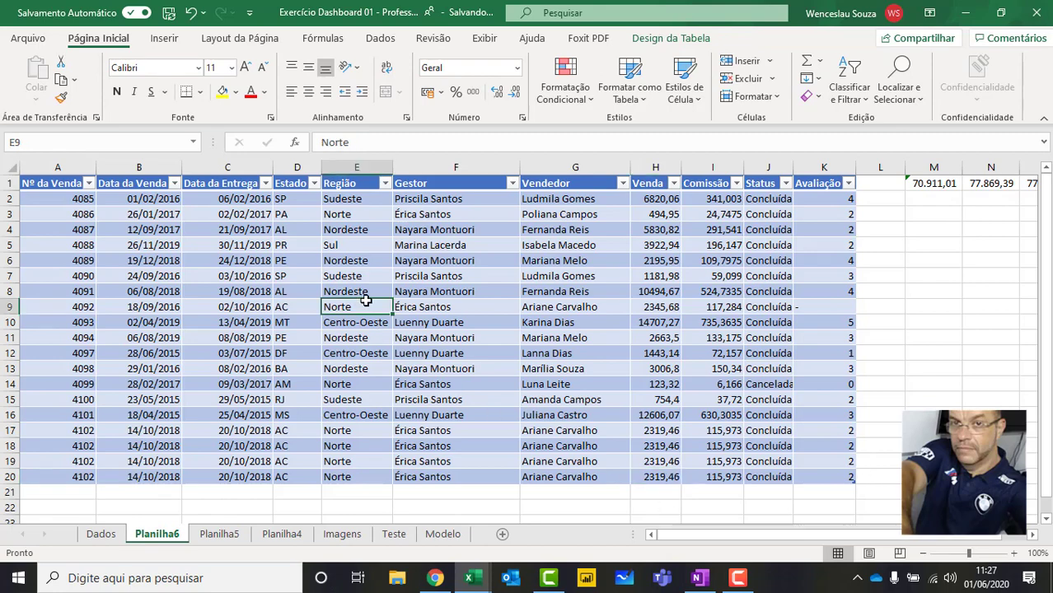
pyautogui.click(101, 533)
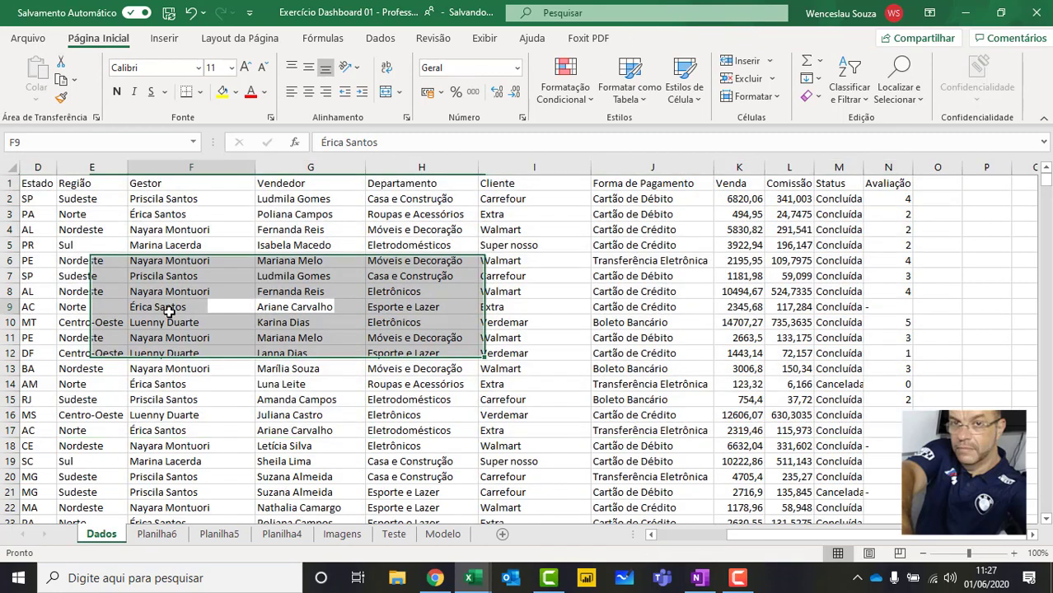
pyautogui.click(162, 38)
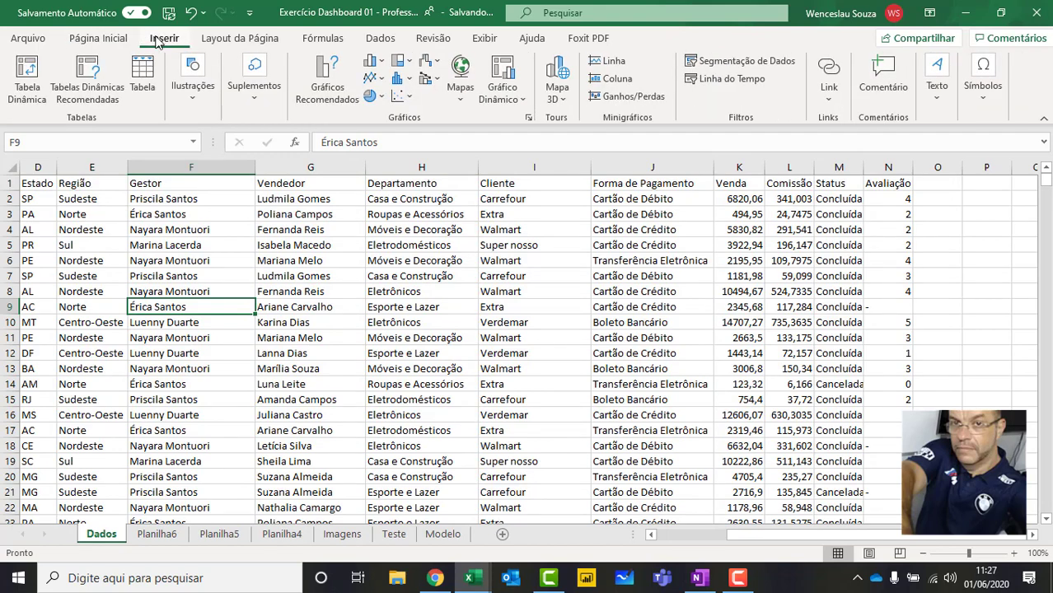
pyautogui.click(39, 85)
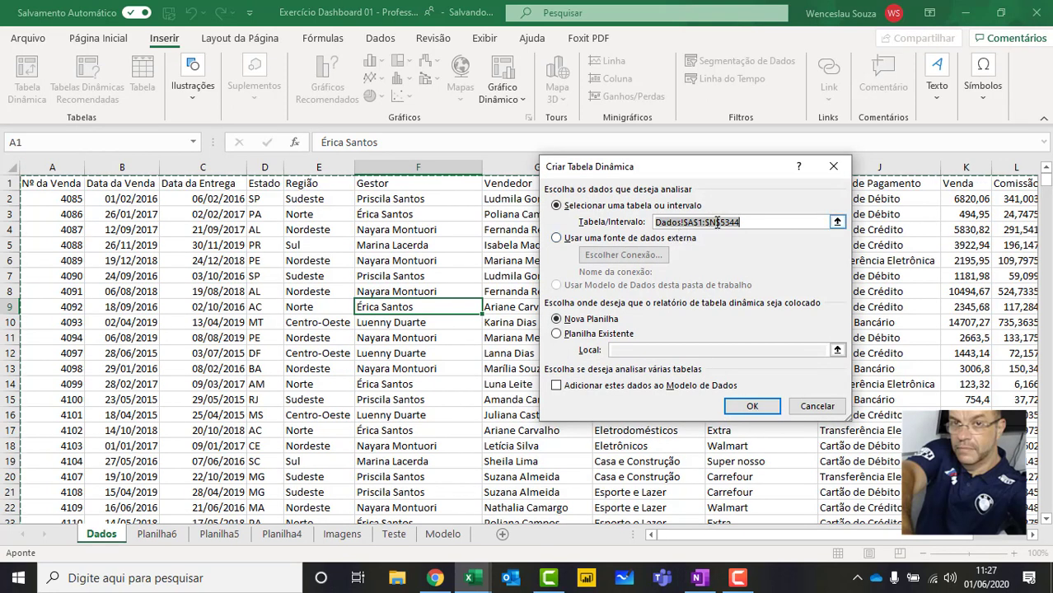
pyautogui.moveTo(723, 222); pyautogui.dragTo(748, 223)
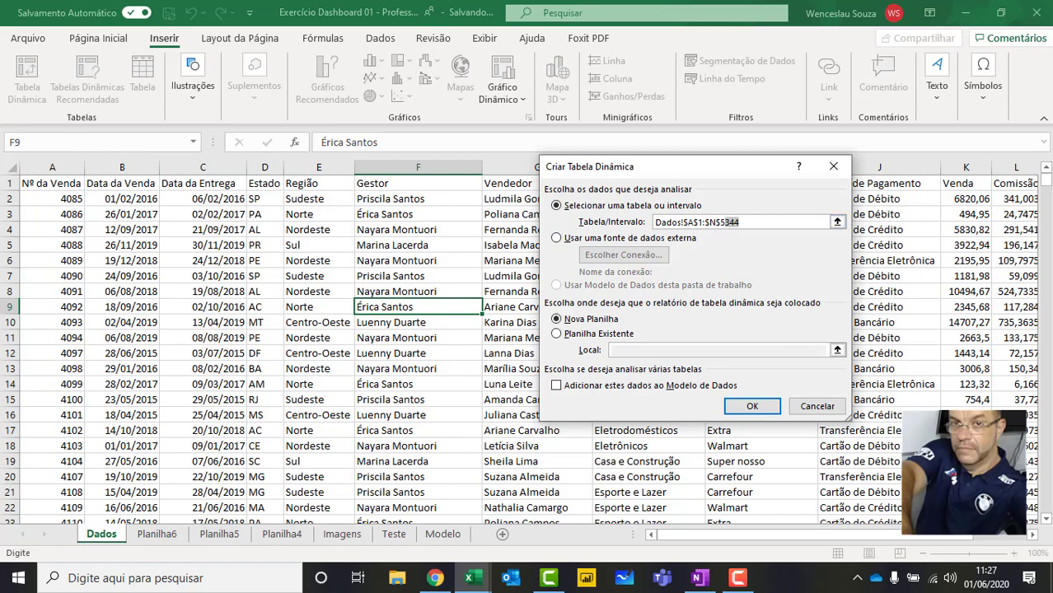
pyautogui.click(828, 412)
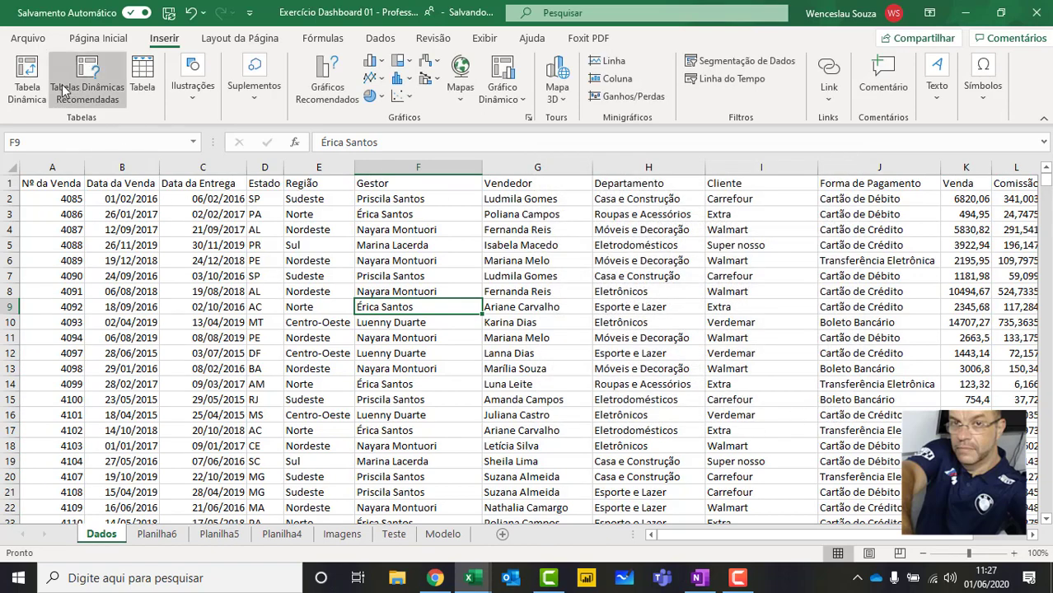
pyautogui.click(29, 81)
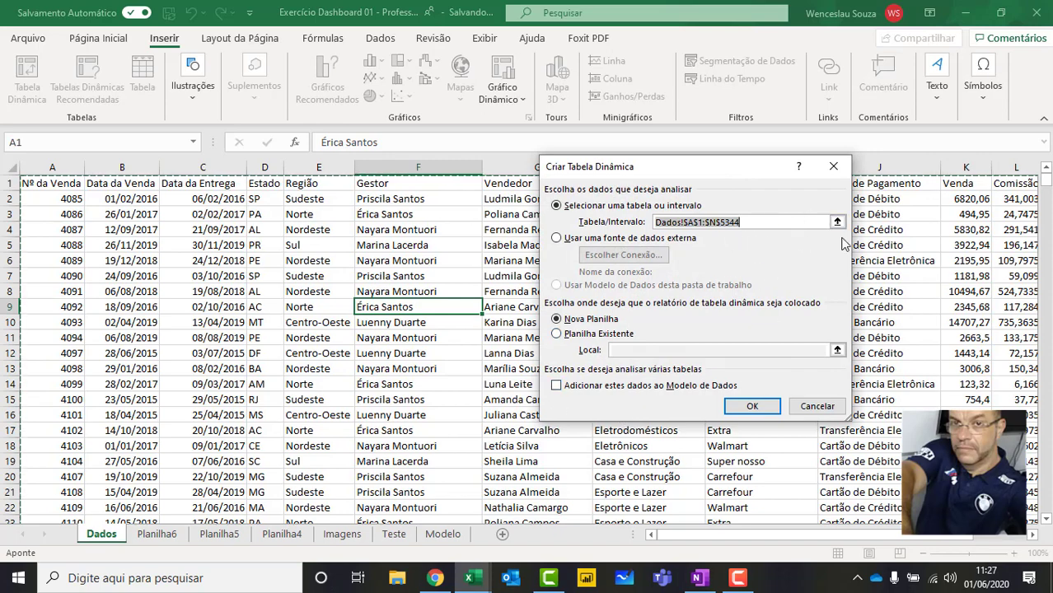
pyautogui.click(817, 407)
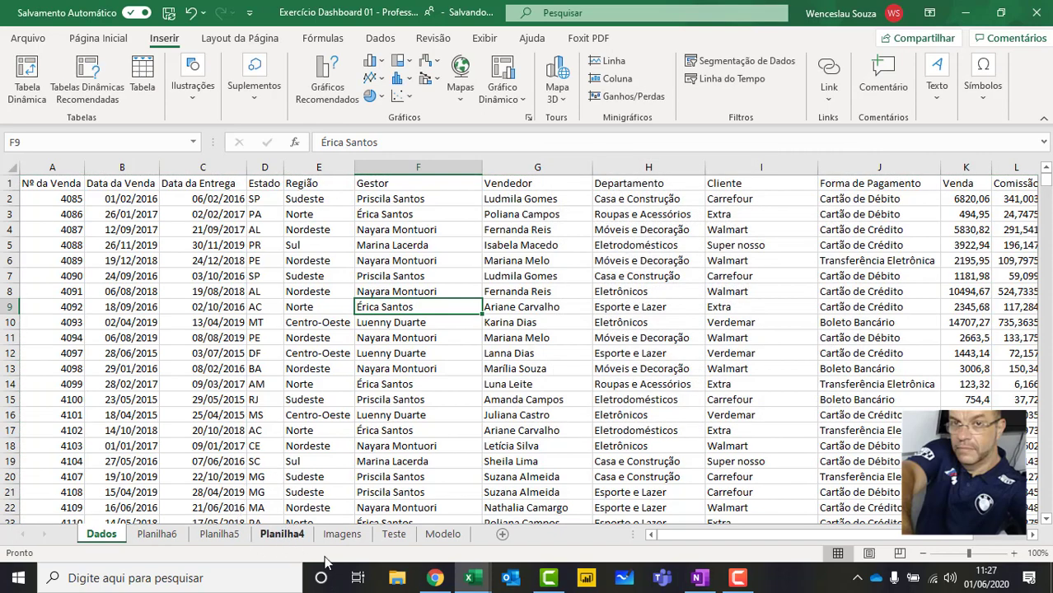
# Examine the source proposed for a pivot table built from the formatted table on Planilha6, without creating the pivot table.
pyautogui.click(279, 539)
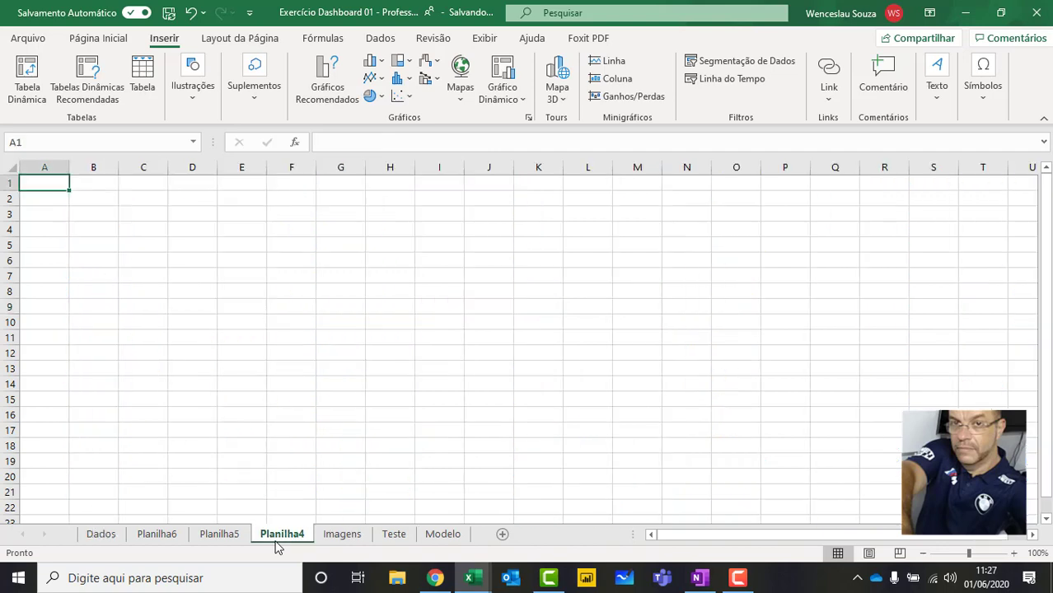
pyautogui.click(221, 537)
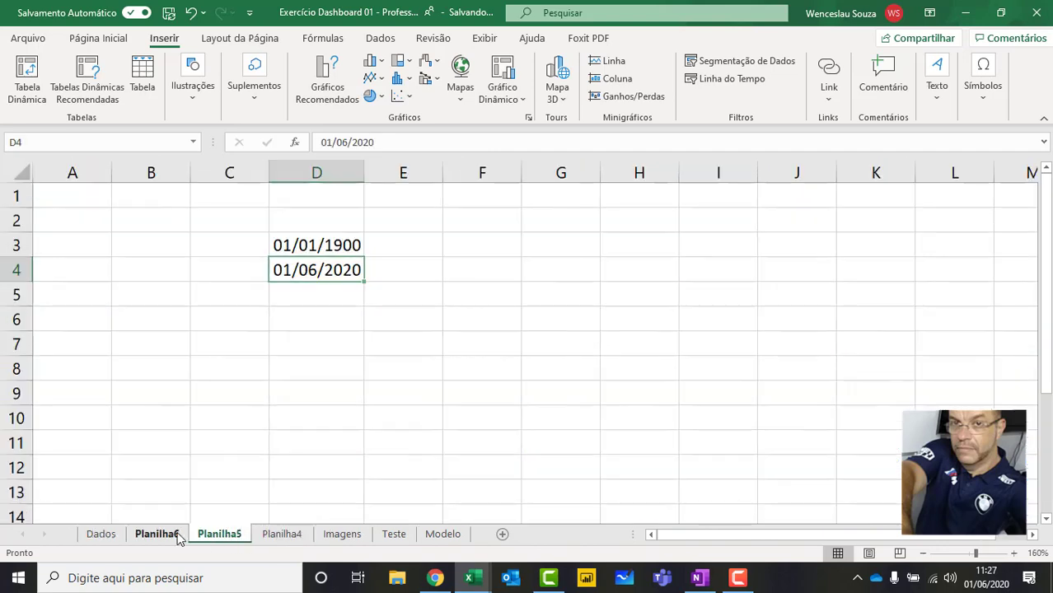
pyautogui.click(179, 536)
pyautogui.click(527, 245)
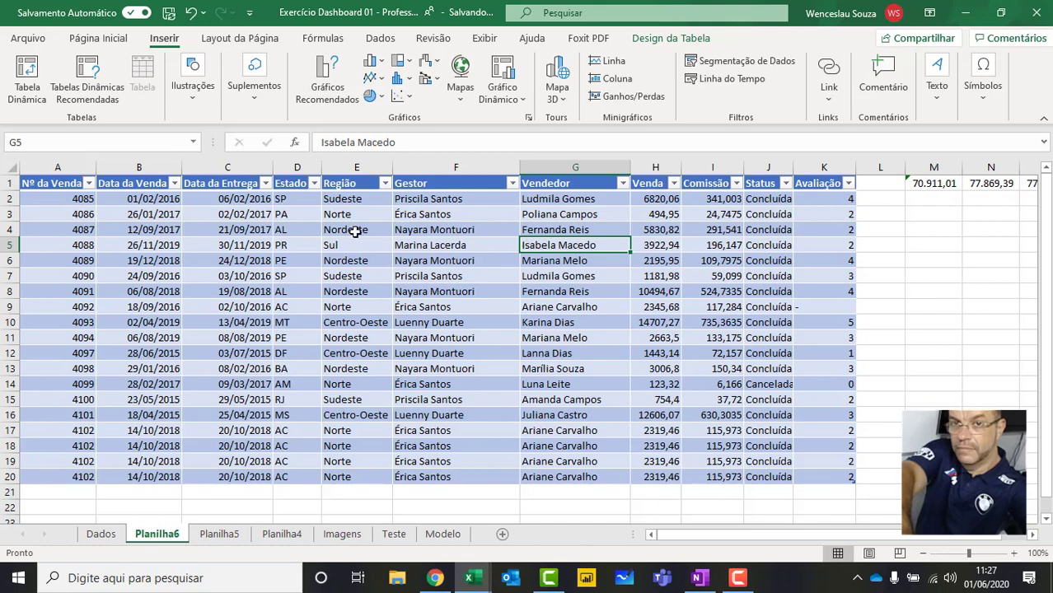
pyautogui.click(27, 76)
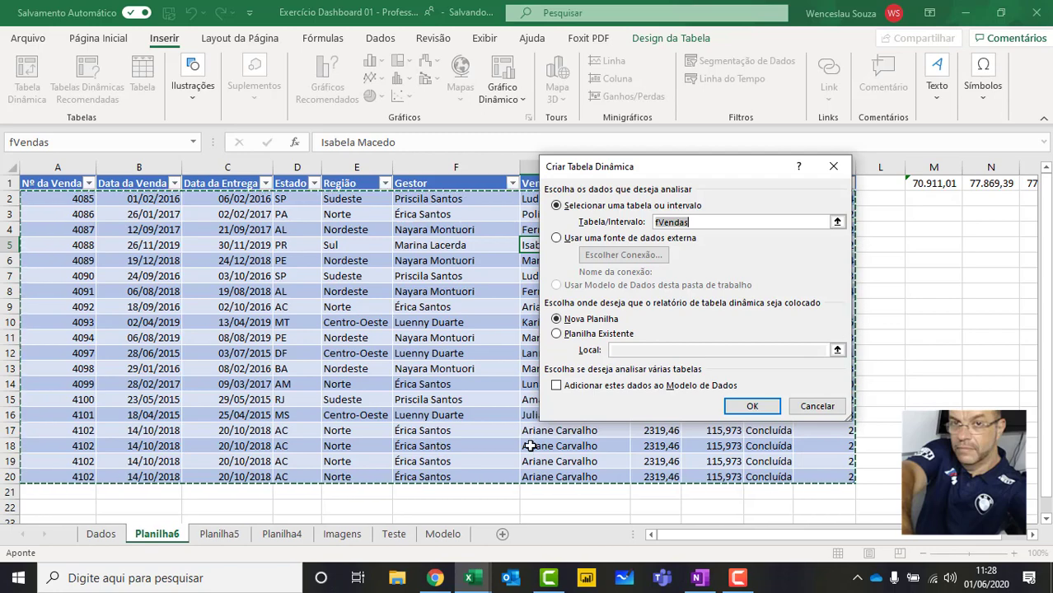
pyautogui.click(814, 409)
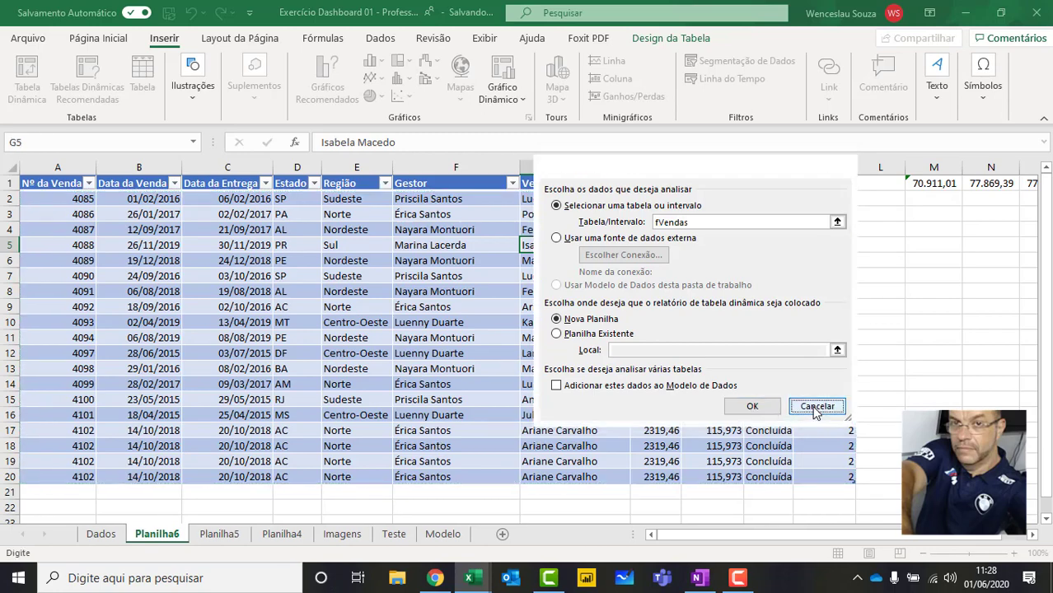
# Insert a blank column L beside the table on Planilha6 and enter the header ICMS in L1.
pyautogui.rightClick(880, 169)
pyautogui.click(916, 303)
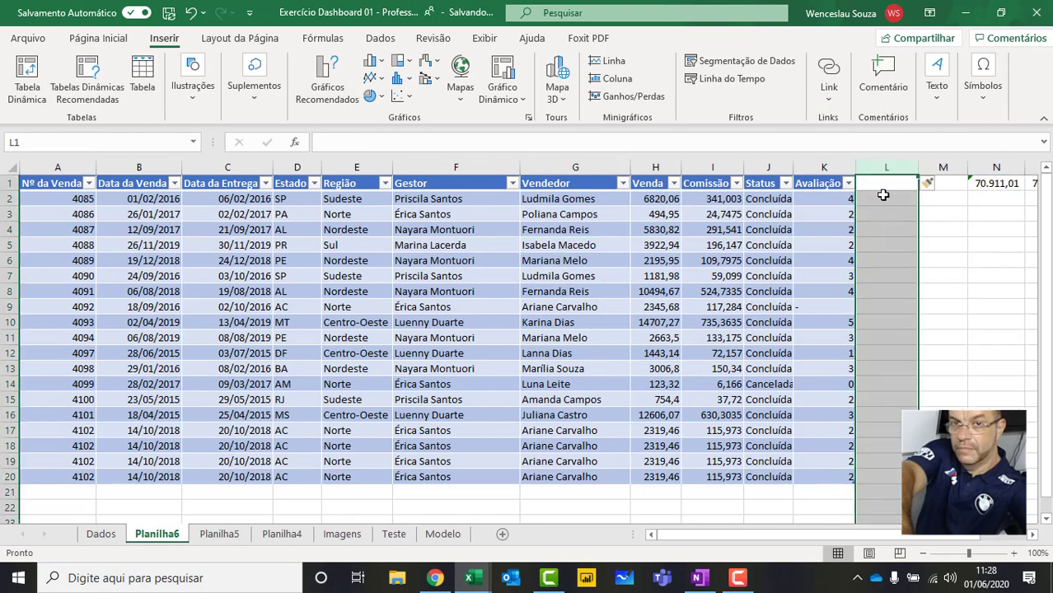
pyautogui.click(885, 183)
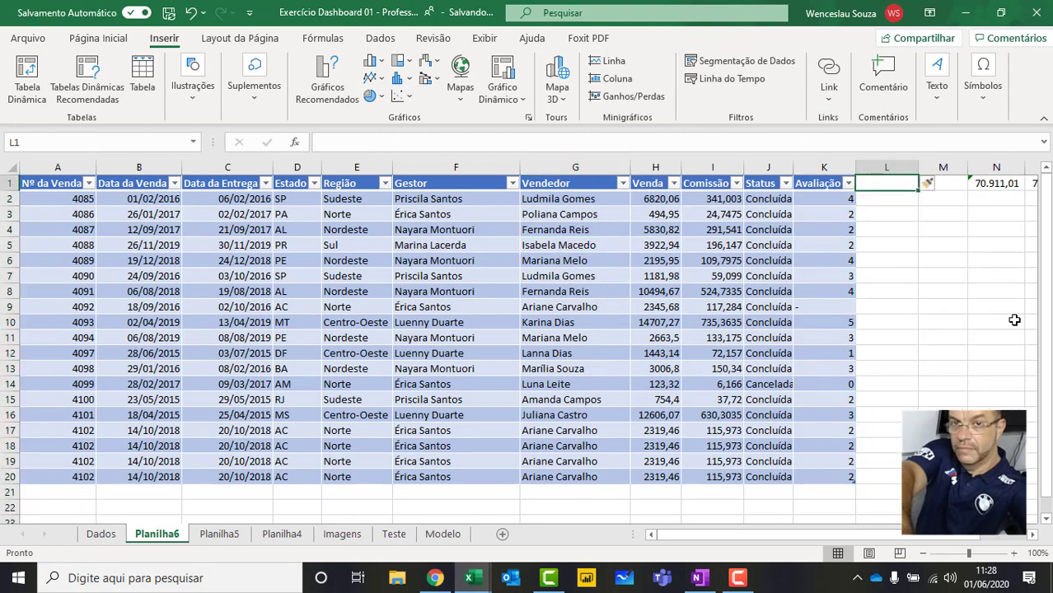
pyautogui.write('=')
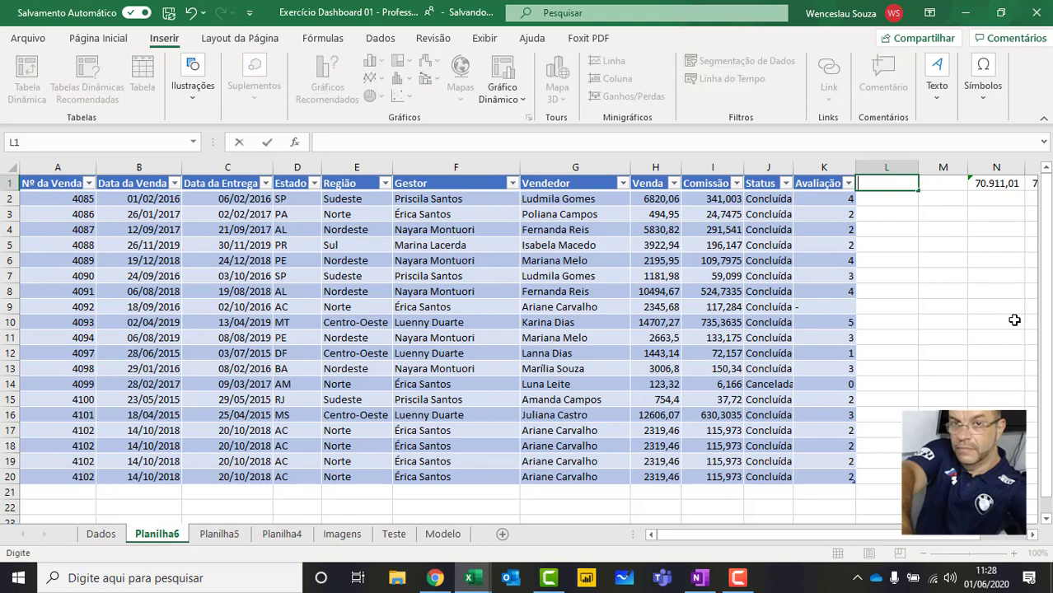
pyautogui.write('icms')
pyautogui.press('BackSpace')
pyautogui.press('BackSpace')
pyautogui.press('BackSpace')
pyautogui.write('CM')
pyautogui.press('Return')
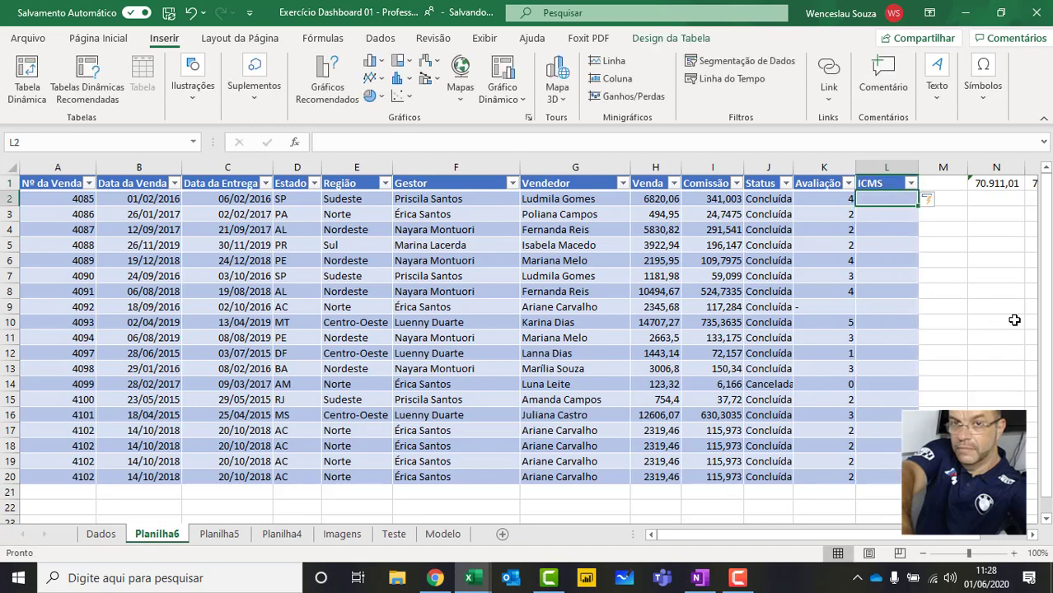
pyautogui.write('=')
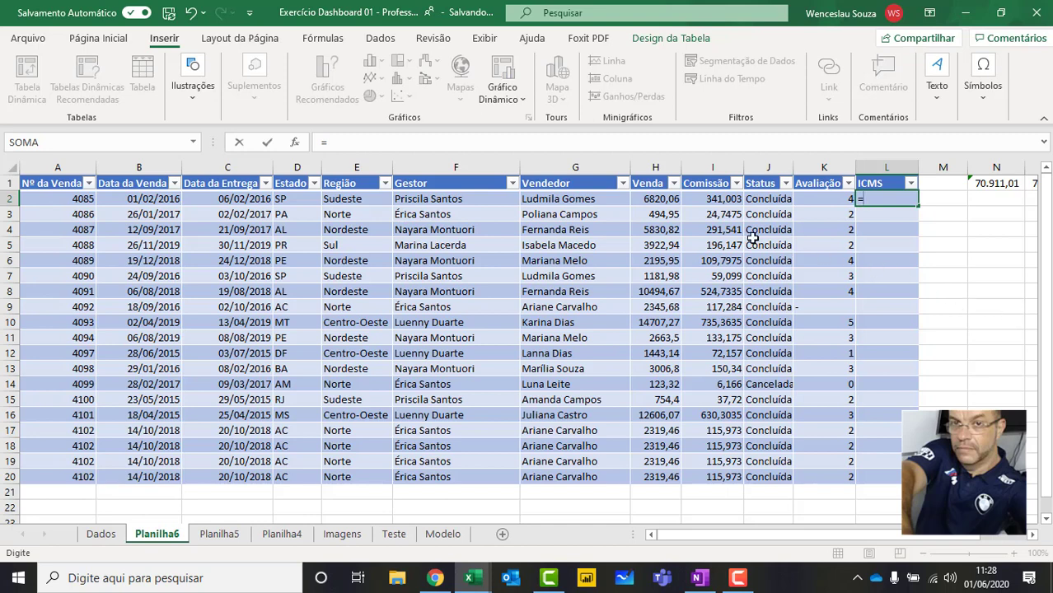
pyautogui.click(653, 200)
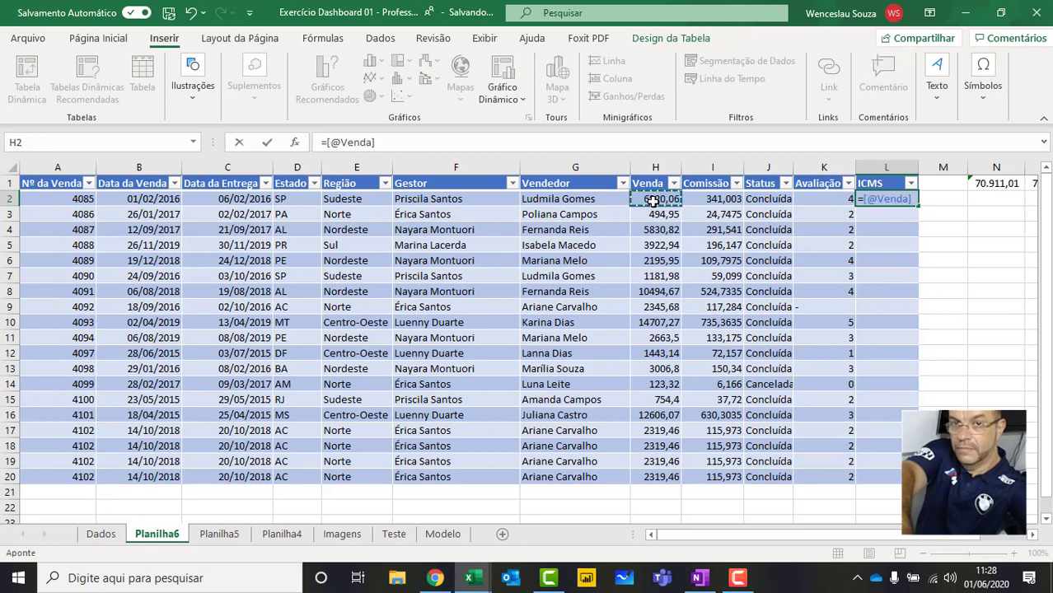
pyautogui.write('*')
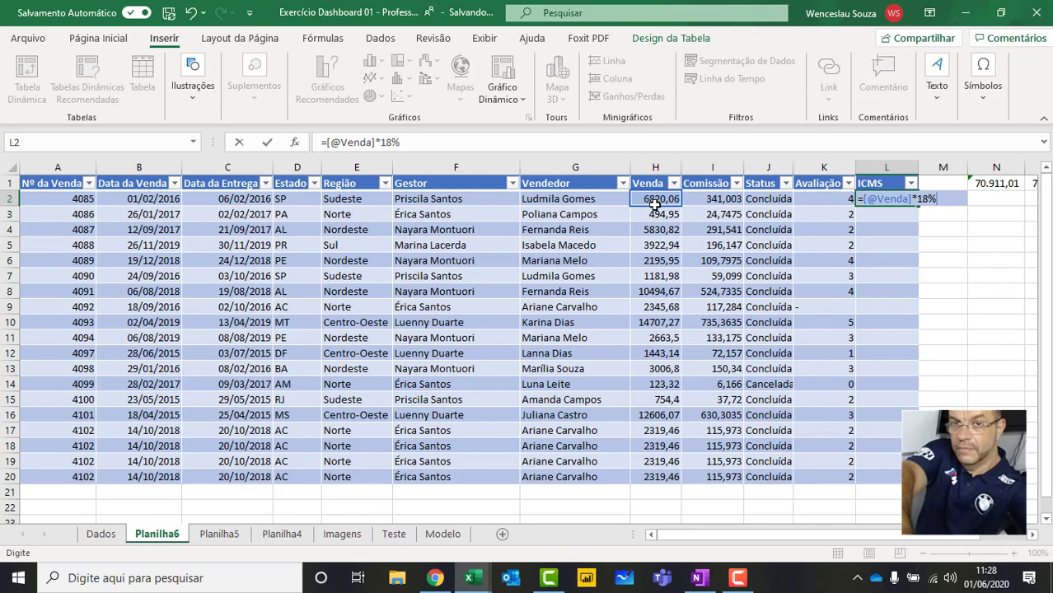
pyautogui.click(883, 199)
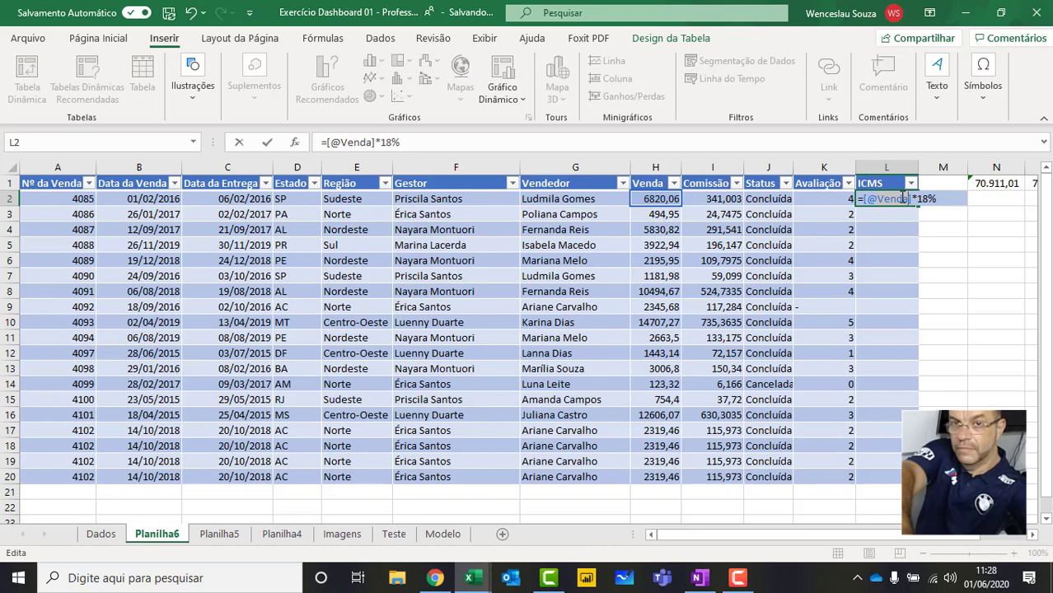
pyautogui.click(669, 216)
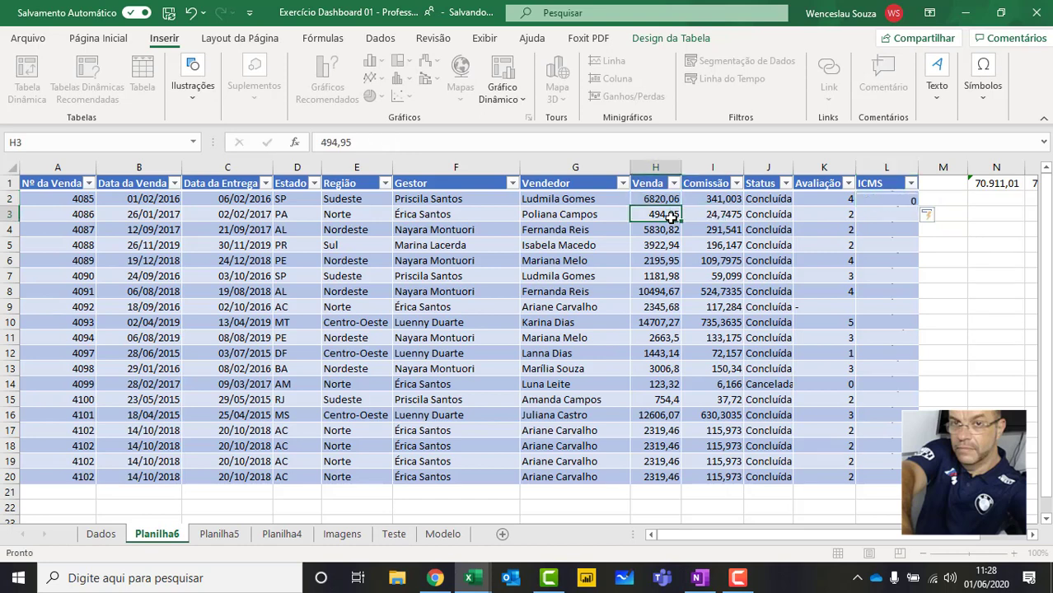
# Clear the formula in L2 after the equals sign and try references to Venda cells in several rows and to other columns in row 2.
pyautogui.click(902, 199)
pyautogui.doubleClick(898, 198)
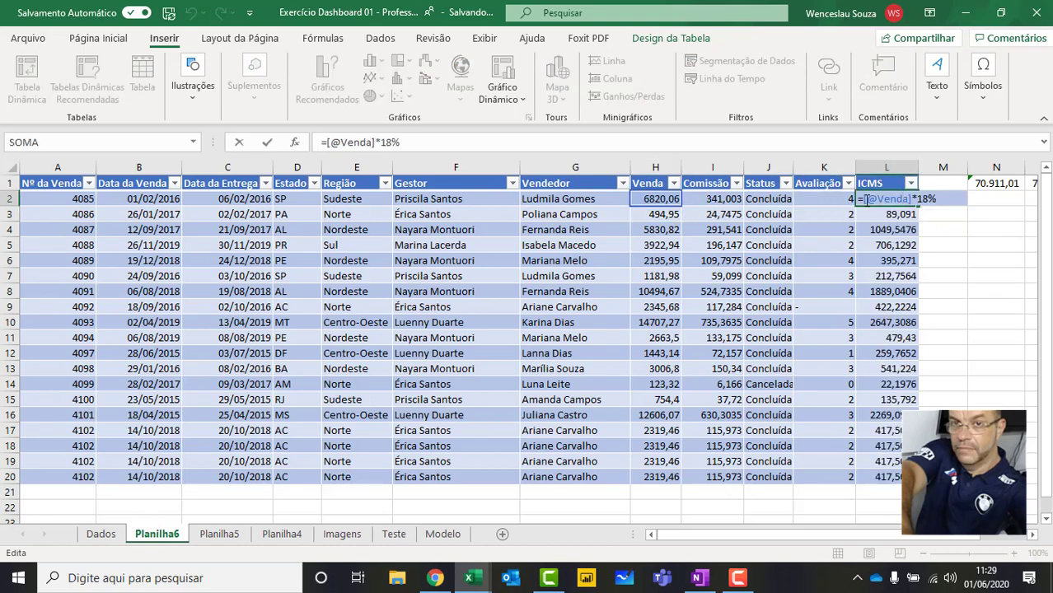
pyautogui.press('BackSpace')
pyautogui.press('BackSpace')
pyautogui.press('BackSpace')
pyautogui.press('BackSpace')
pyautogui.press('BackSpace')
pyautogui.press('BackSpace')
pyautogui.press('BackSpace')
pyautogui.press('BackSpace')
pyautogui.press('BackSpace')
pyautogui.press('BackSpace')
pyautogui.press('BackSpace')
pyautogui.press('BackSpace')
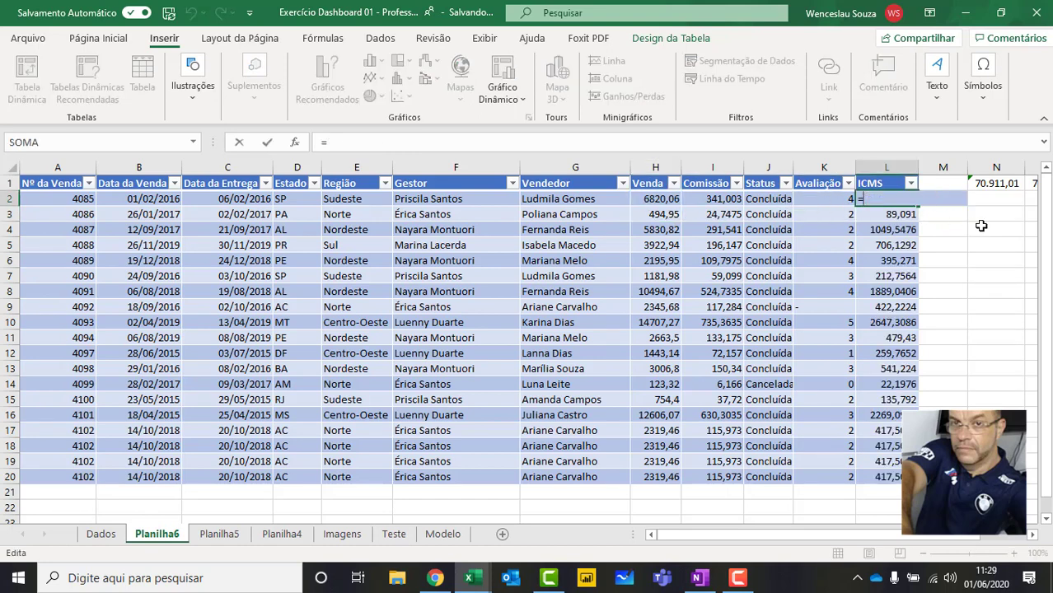
pyautogui.click(666, 200)
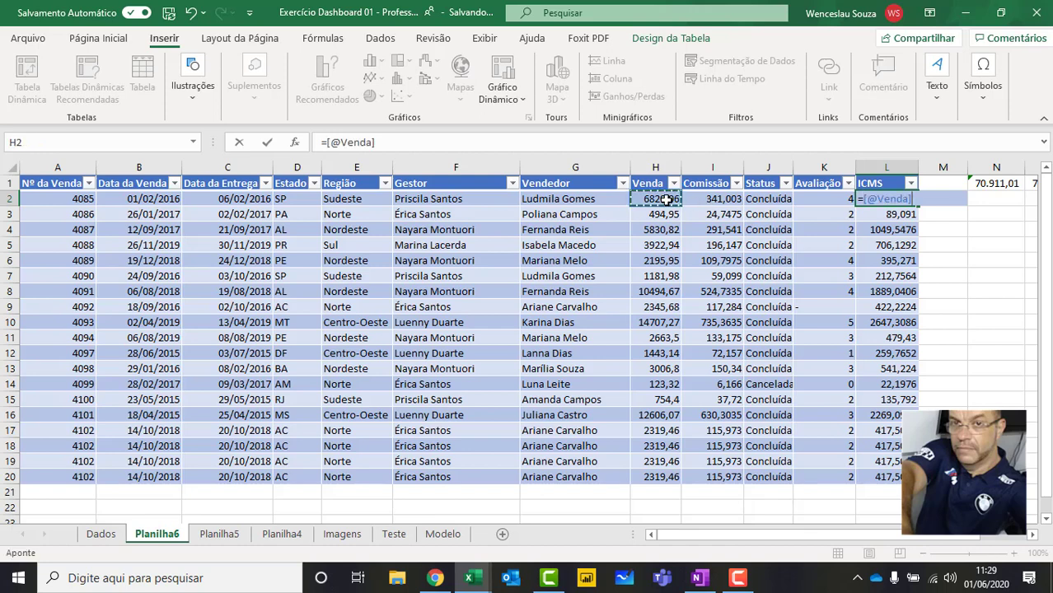
pyautogui.click(666, 212)
pyautogui.click(667, 243)
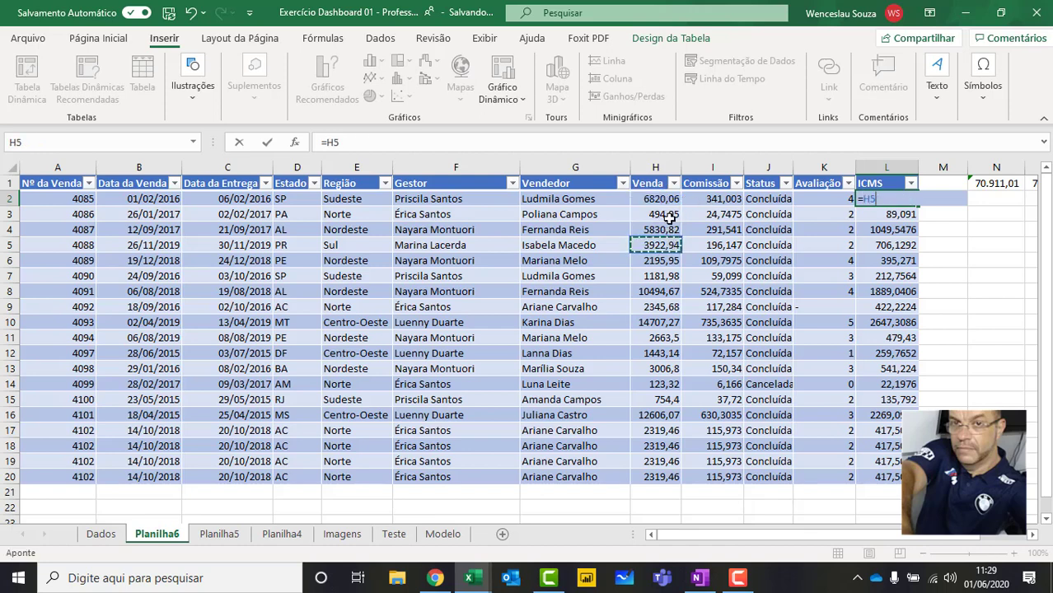
pyautogui.click(669, 215)
pyautogui.click(659, 199)
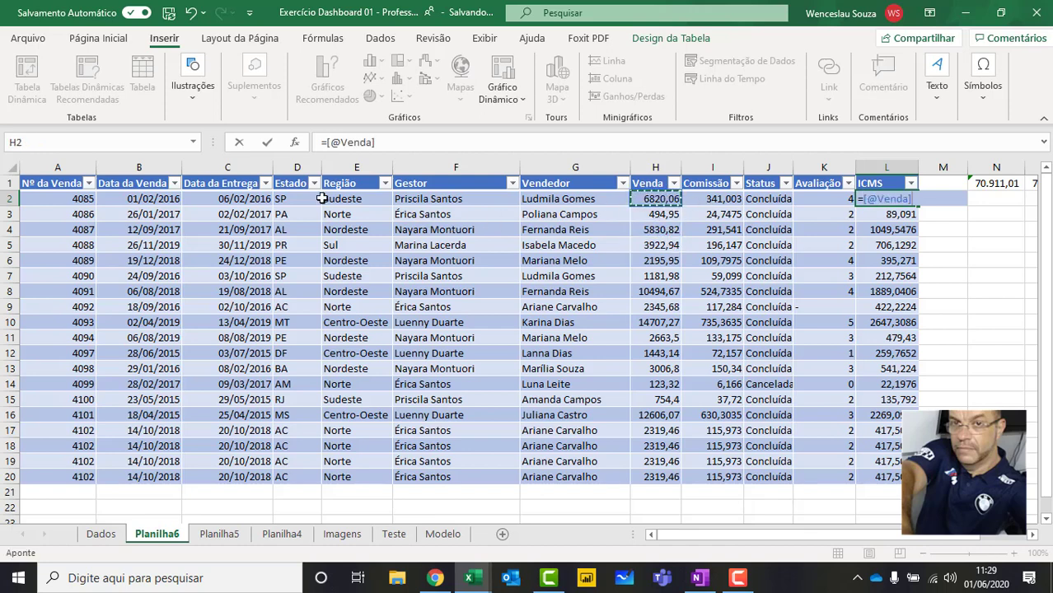
pyautogui.click(723, 200)
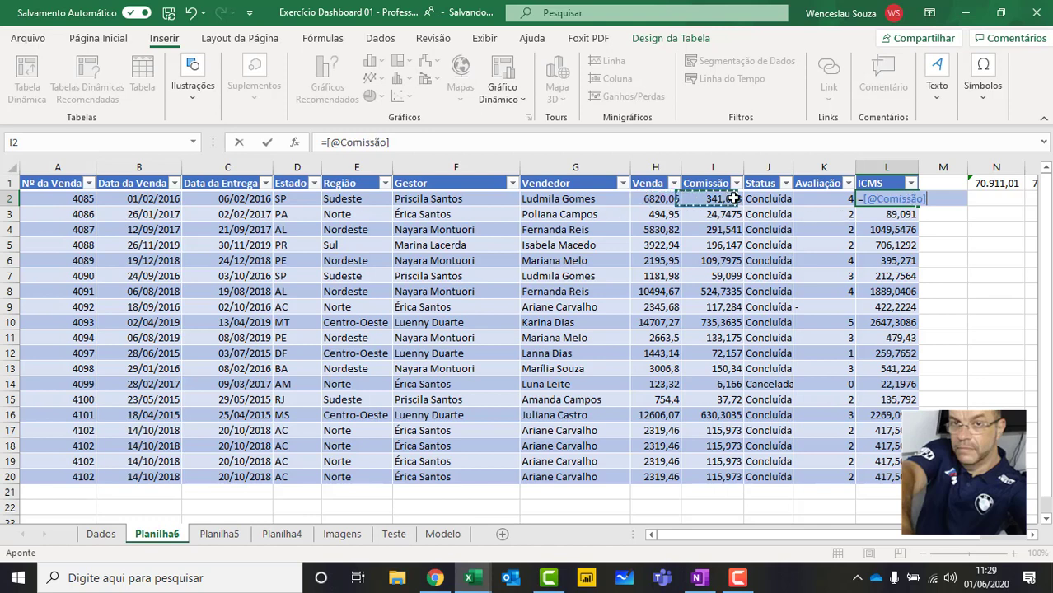
pyautogui.click(774, 199)
pyautogui.click(625, 201)
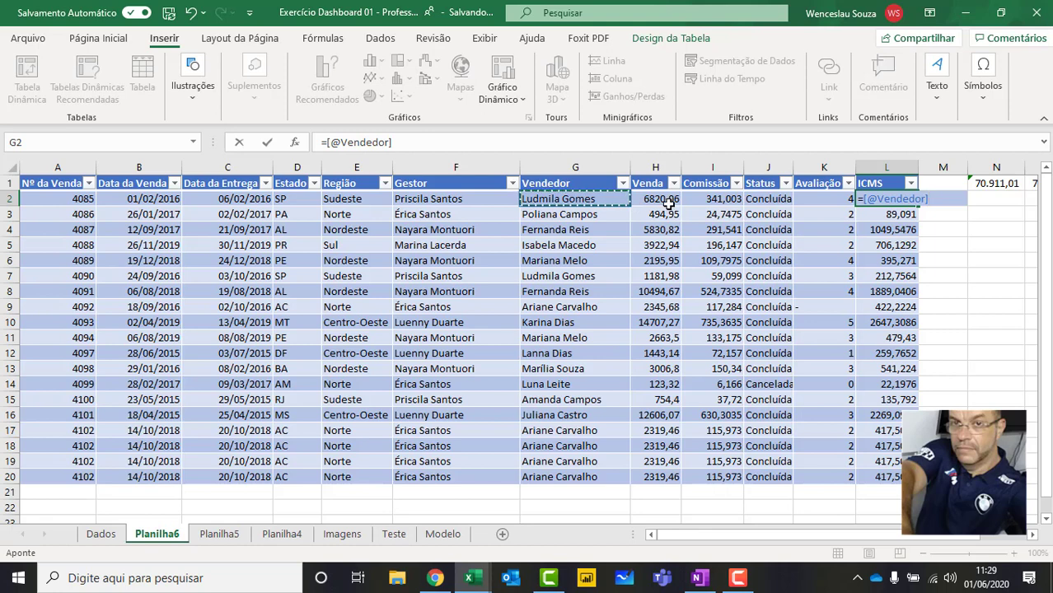
pyautogui.click(667, 200)
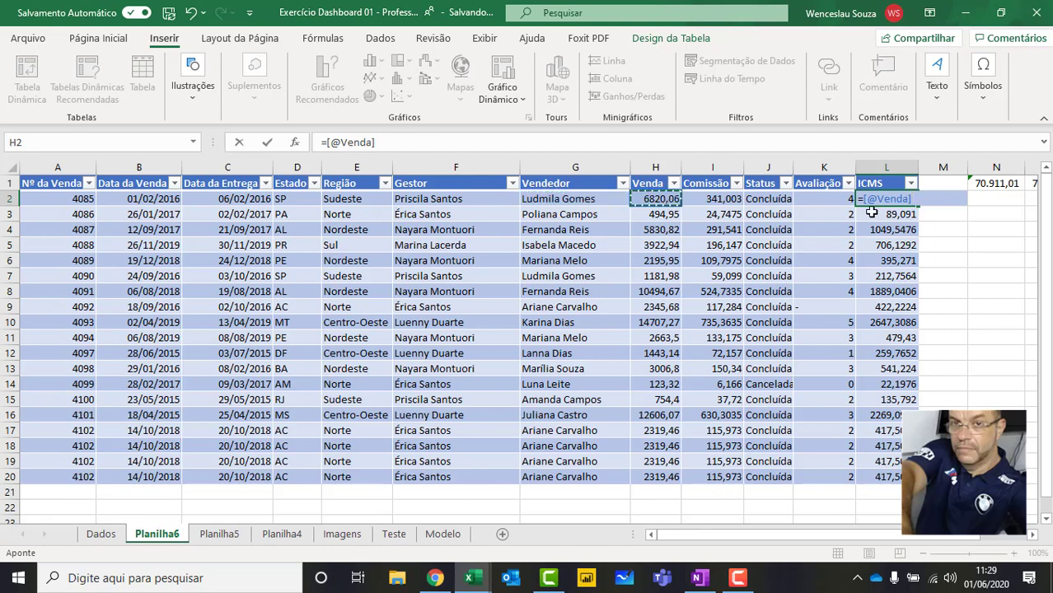
pyautogui.write('*')
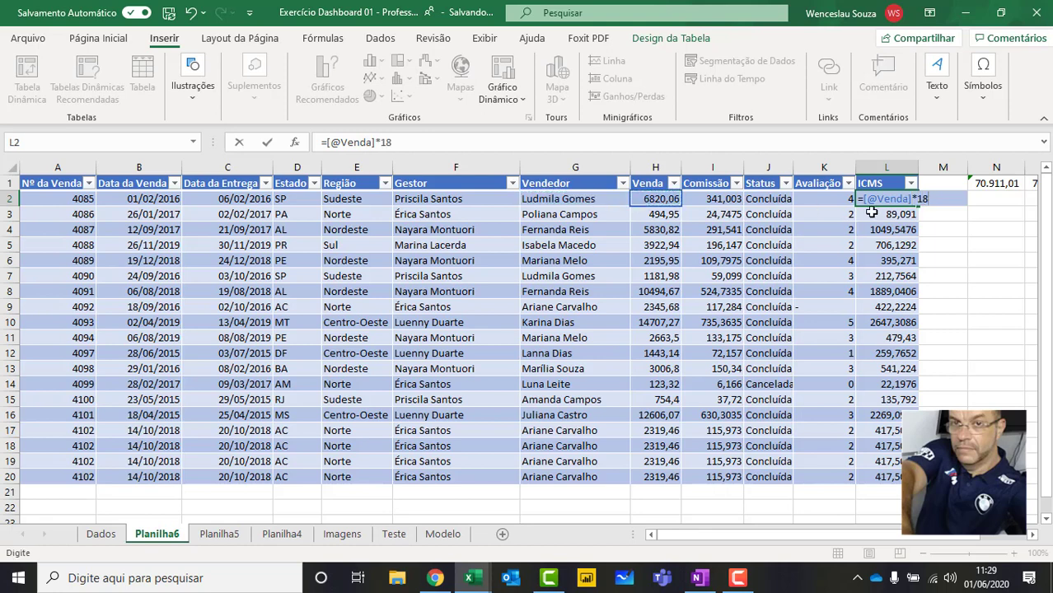
pyautogui.press('Return')
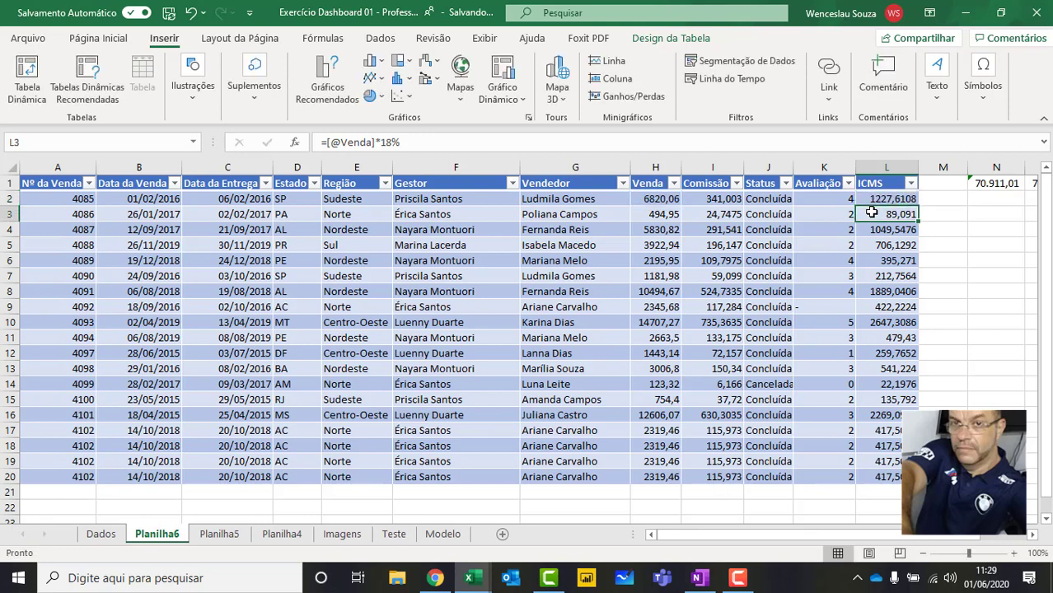
# Apply the thousands-separator number style to the ICMS values in L2:L20.
pyautogui.moveTo(881, 192); pyautogui.dragTo(881, 477)
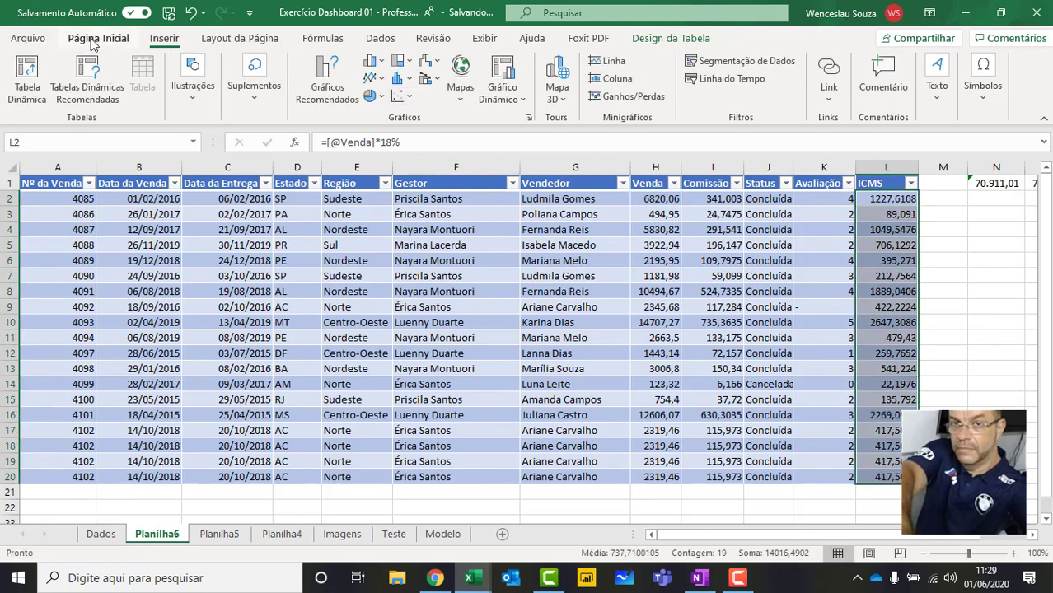
pyautogui.click(472, 92)
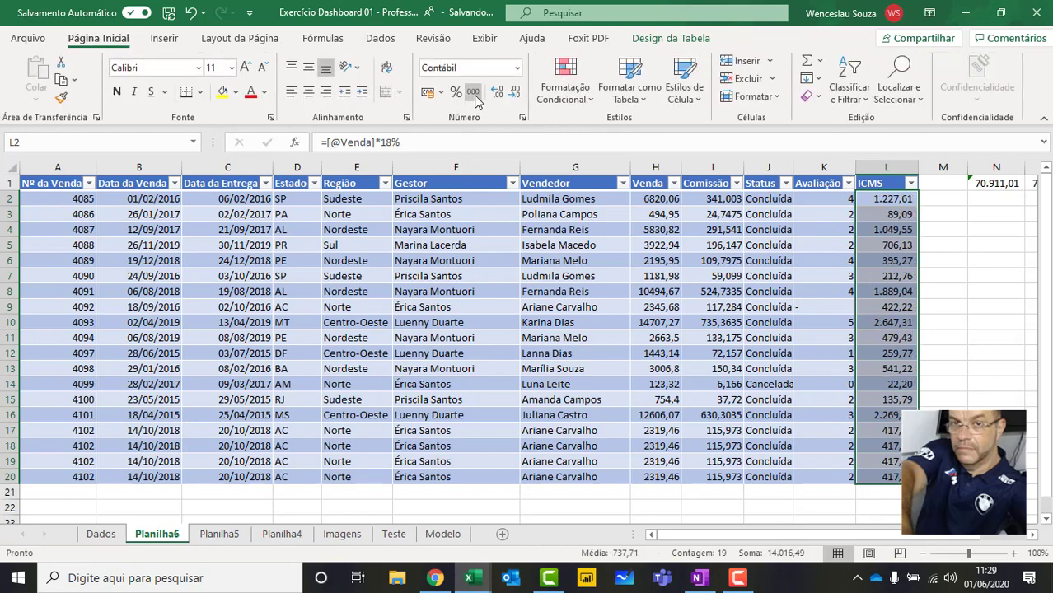
pyautogui.click(712, 292)
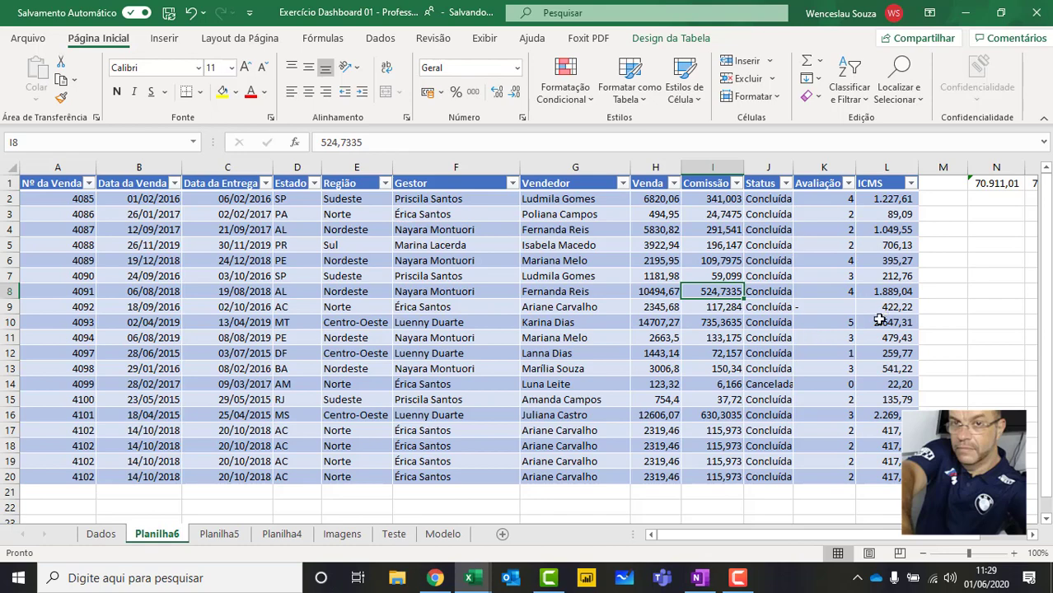
# Examine the source proposed for a pivot table built from the table with the ICMS column and revisit the Dados sheet, without creating a pivot table.
pyautogui.click(161, 39)
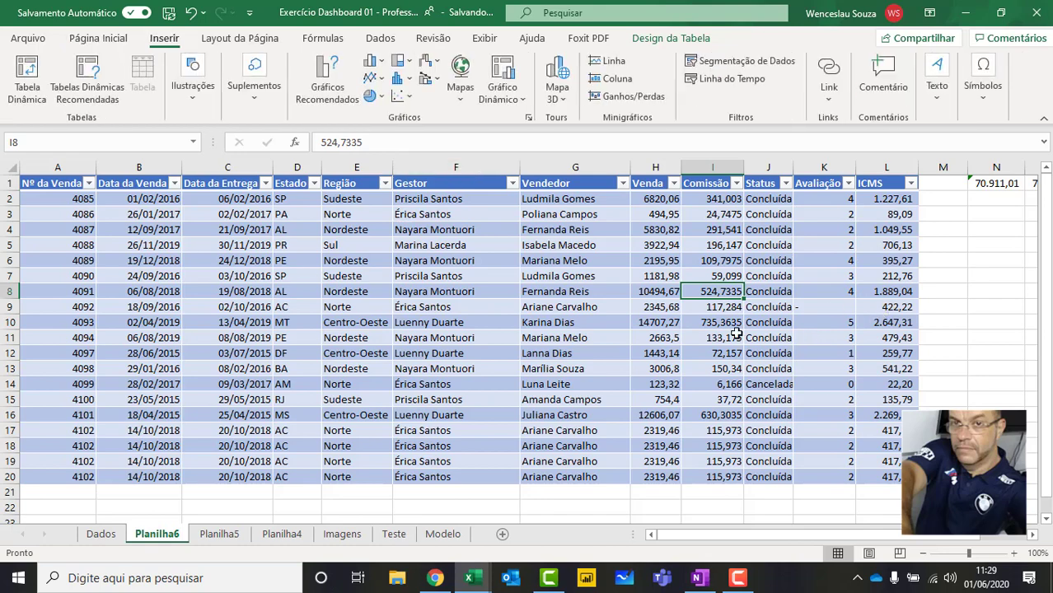
pyautogui.click(45, 70)
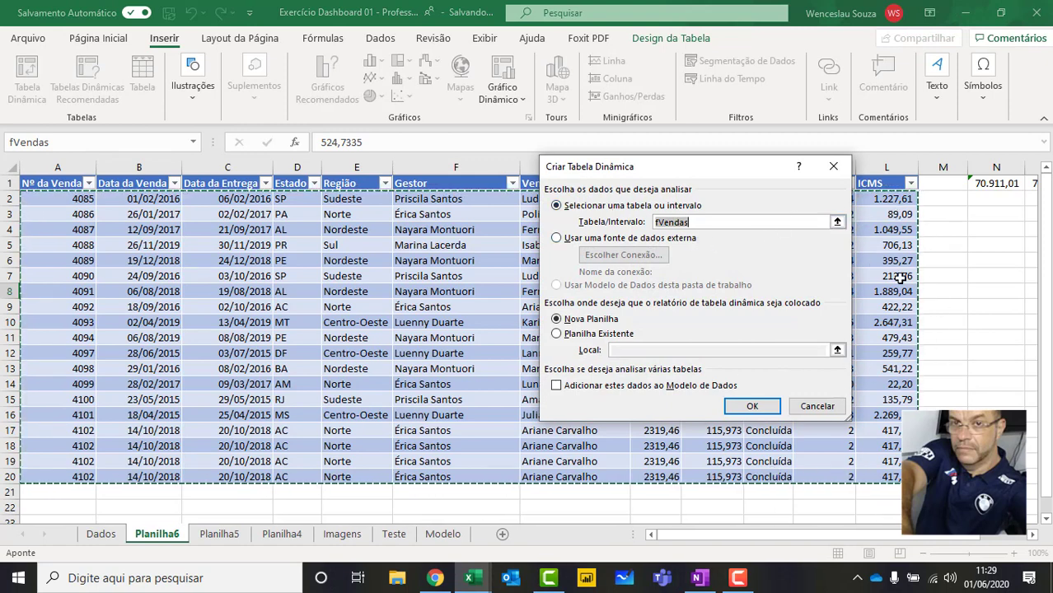
pyautogui.click(814, 409)
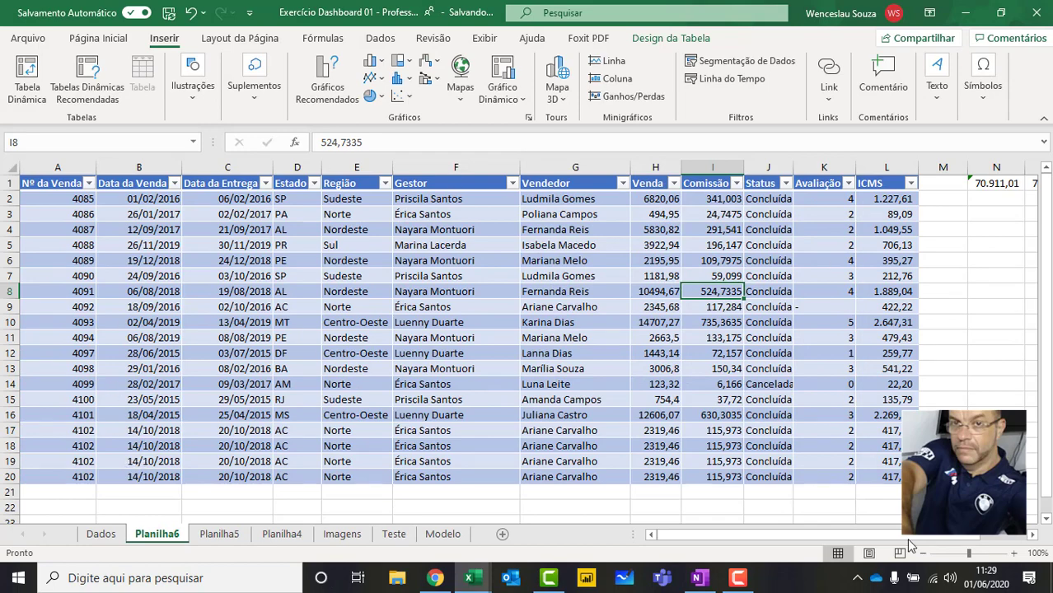
pyautogui.moveTo(967, 551); pyautogui.dragTo(759, 492)
pyautogui.click(101, 534)
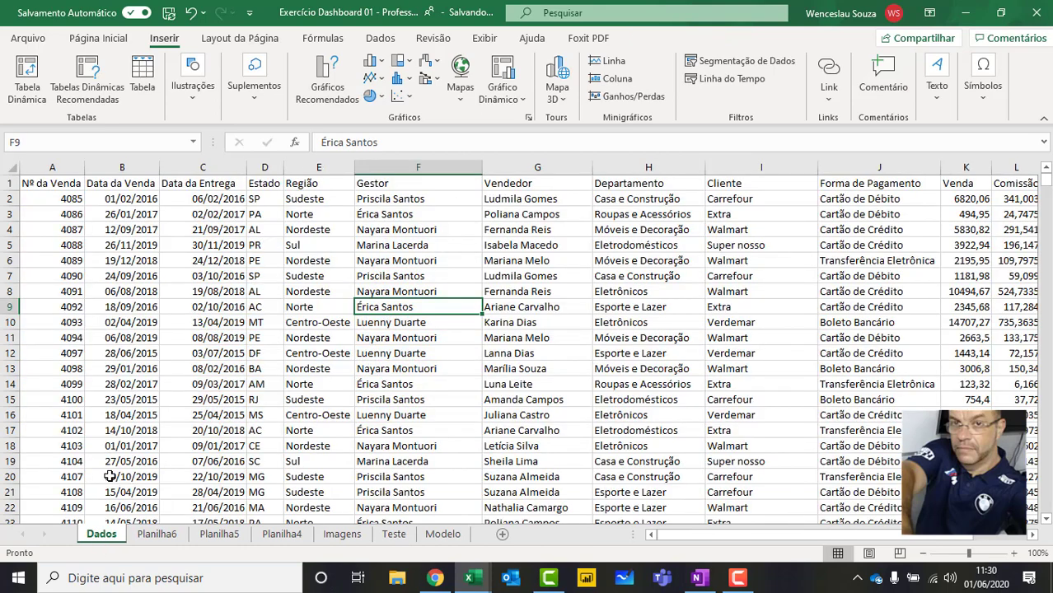
pyautogui.click(28, 76)
# Delete the Planilha6 and Planilha5 sheets from the workbook.
pyautogui.click(162, 536)
pyautogui.rightClick(173, 540)
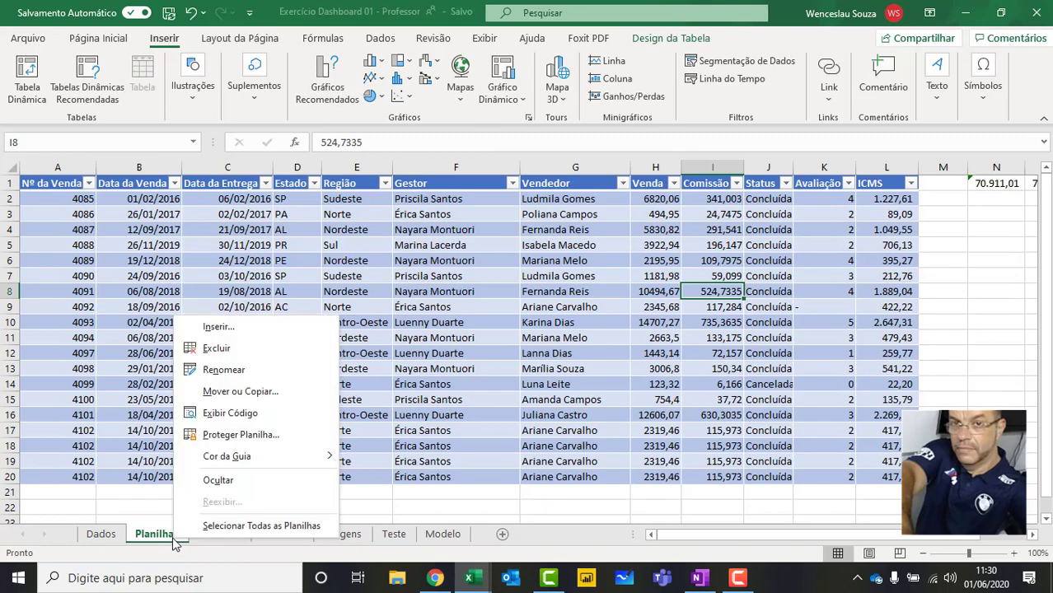
pyautogui.click(247, 350)
pyautogui.click(492, 344)
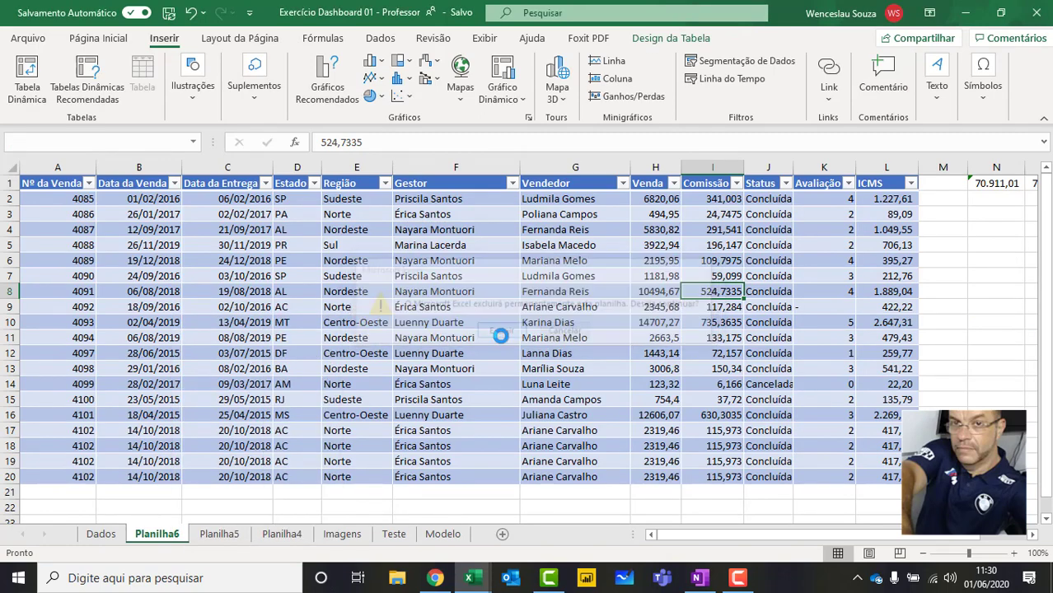
pyautogui.rightClick(169, 537)
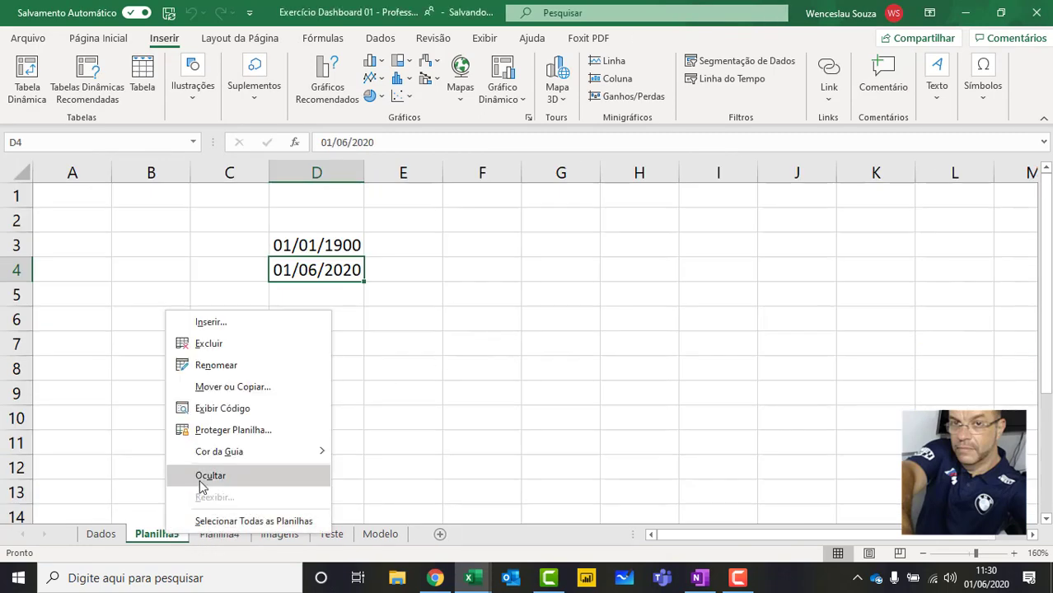
pyautogui.click(250, 349)
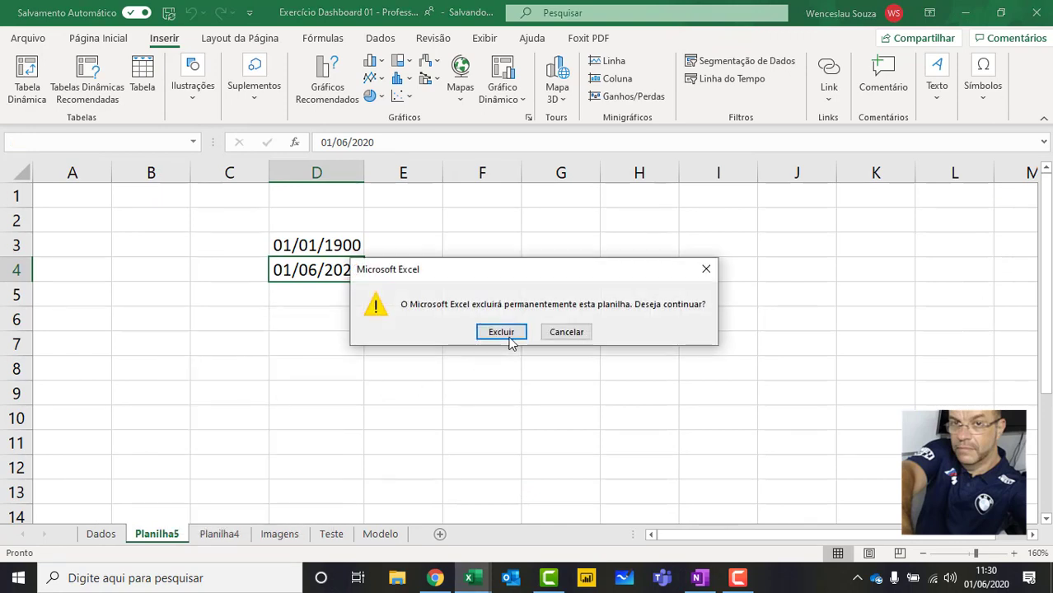
pyautogui.click(508, 336)
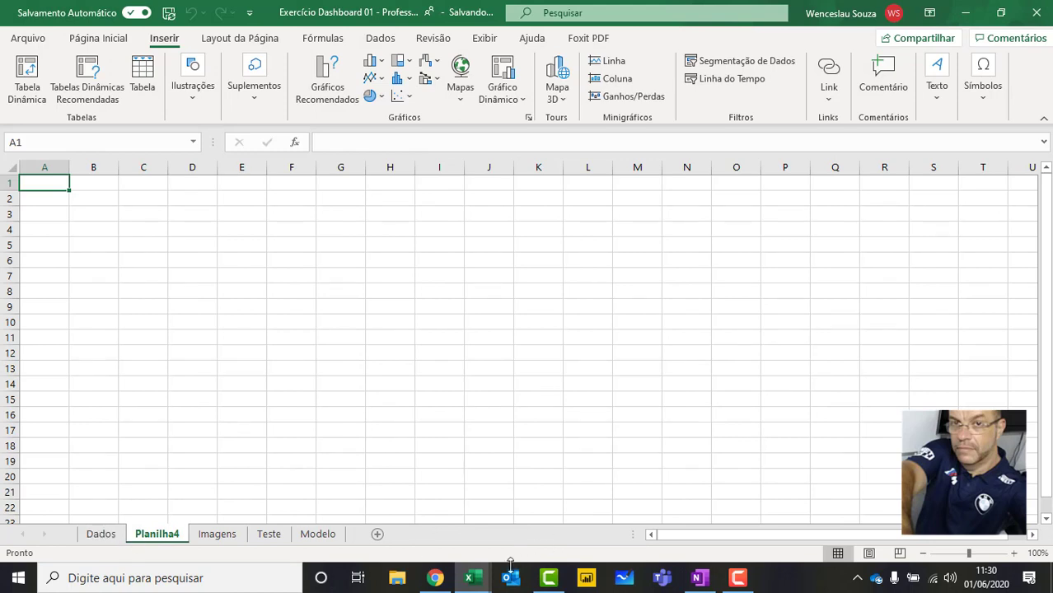
# Mute the computer's speaker output.
pyautogui.click(949, 579)
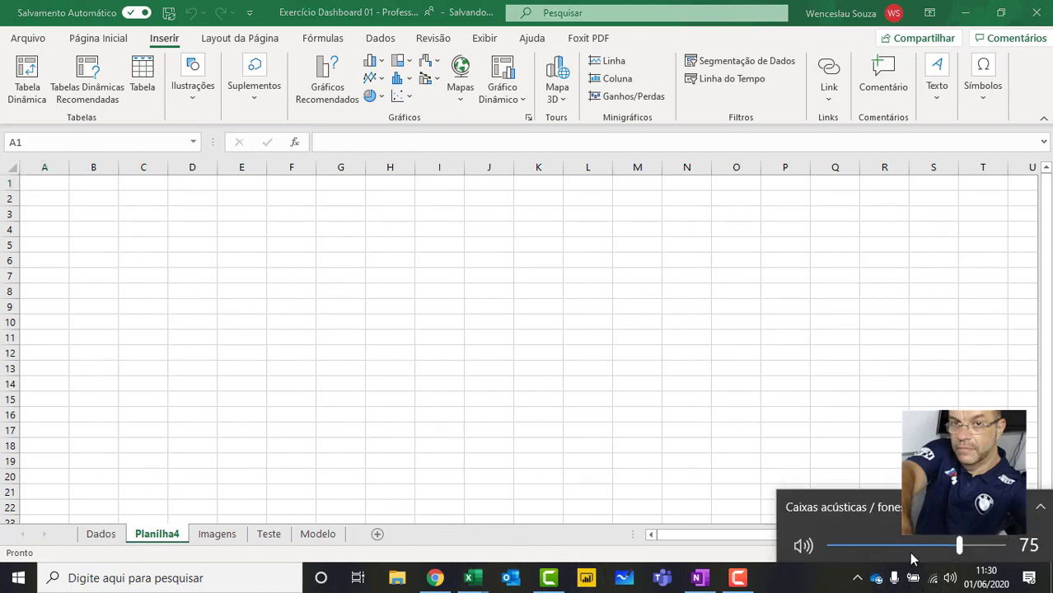
pyautogui.click(806, 541)
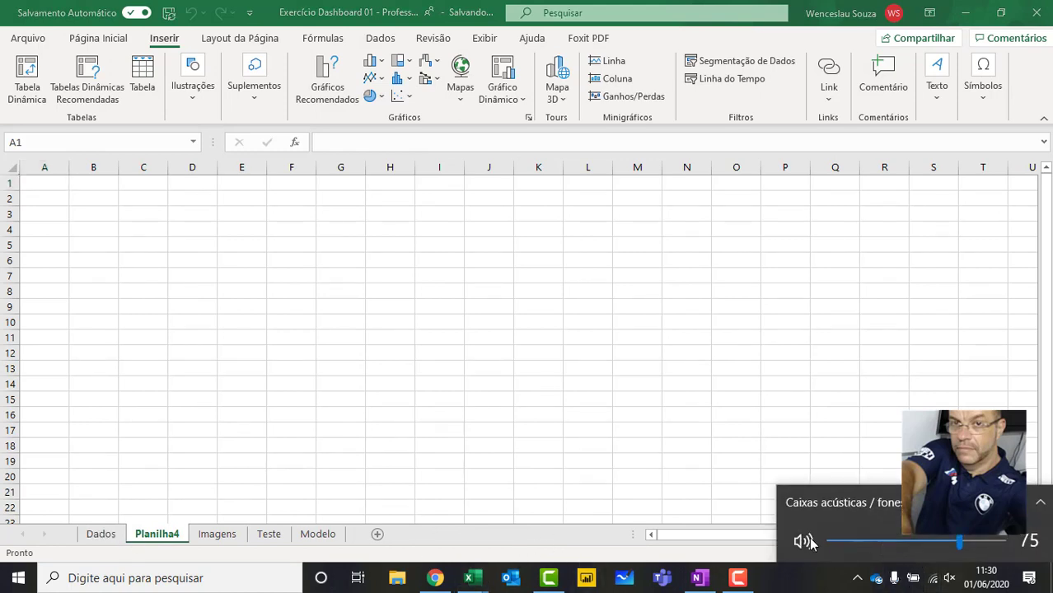
# Format the Dados sheet's range A1:N5344 as a table with headers, using the light blue style with a solid header row.
pyautogui.click(106, 536)
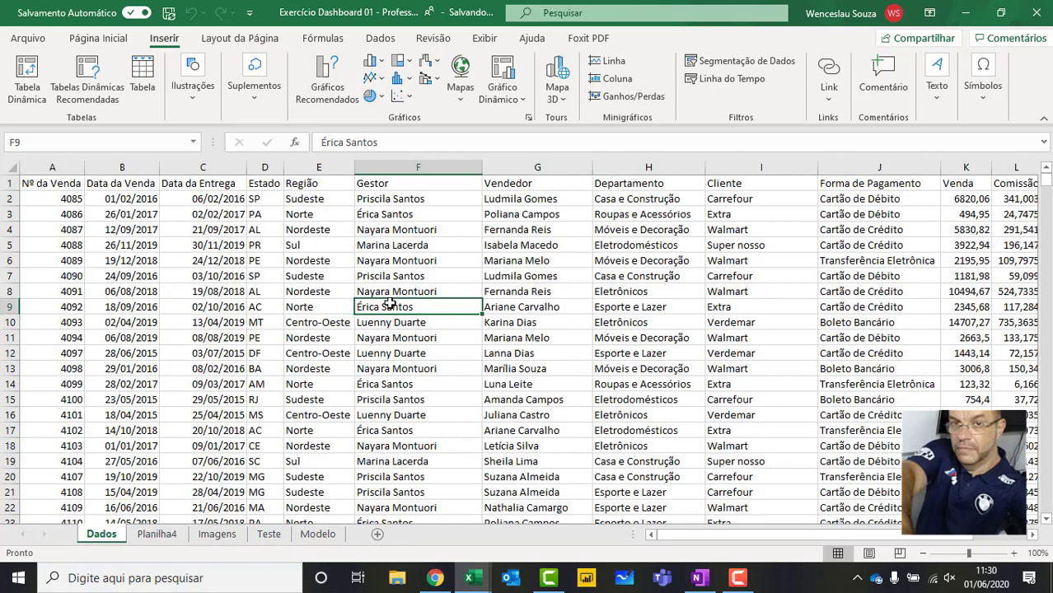
pyautogui.click(139, 247)
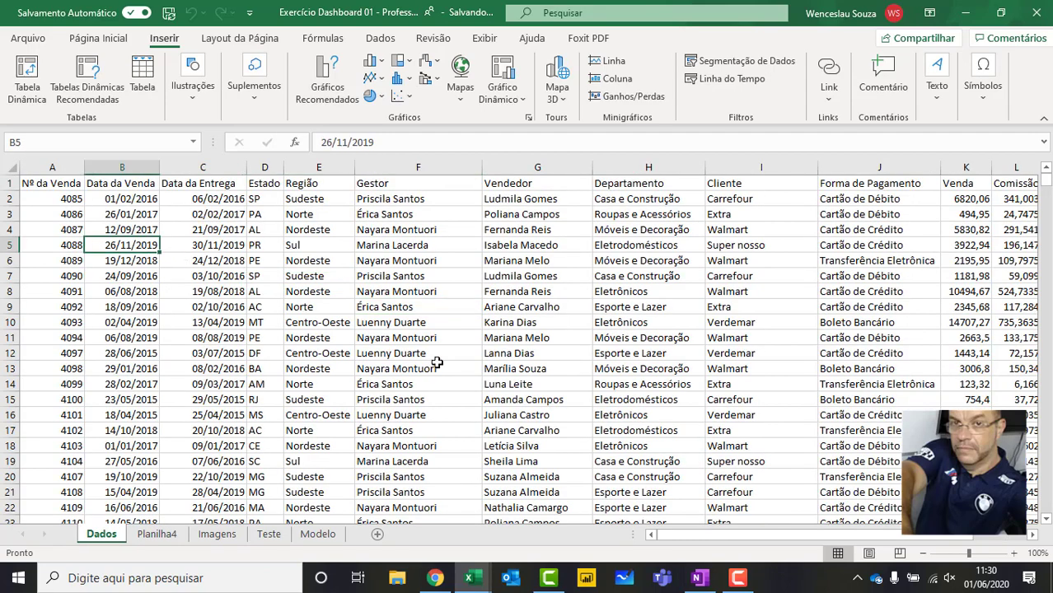
pyautogui.click(100, 42)
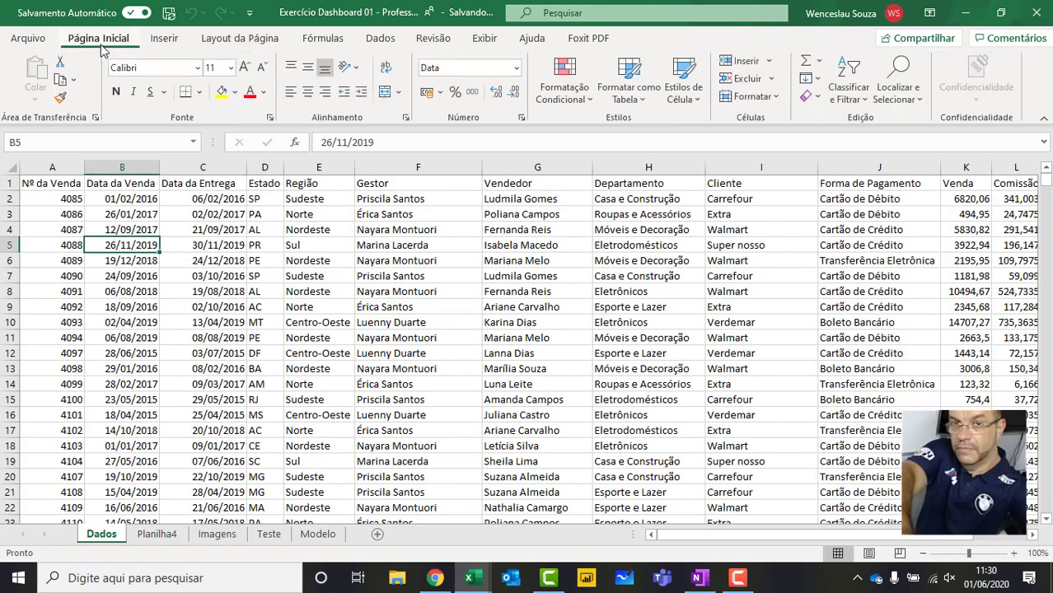
pyautogui.click(648, 105)
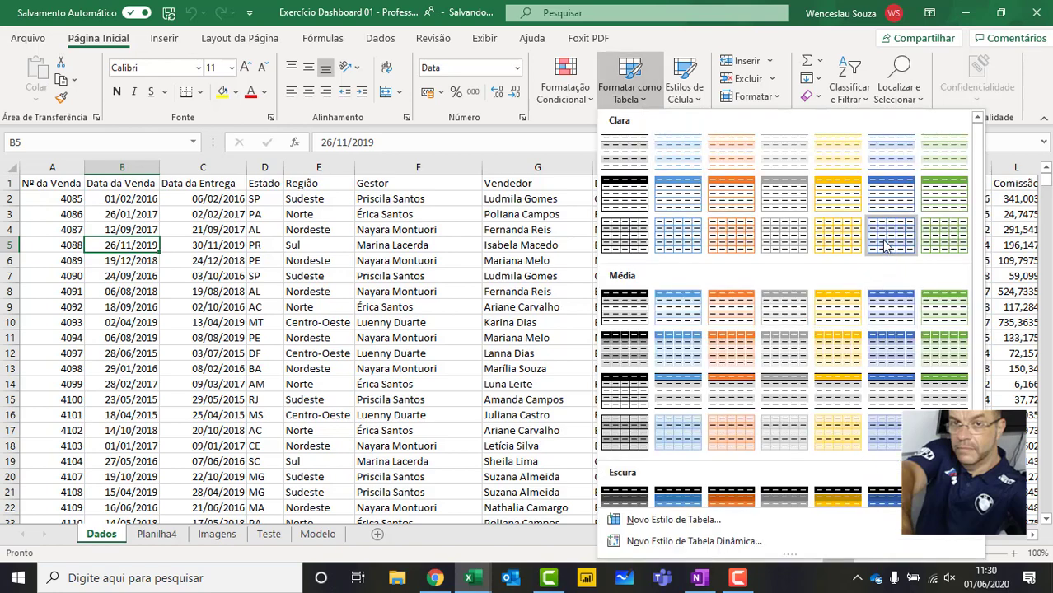
pyautogui.click(893, 204)
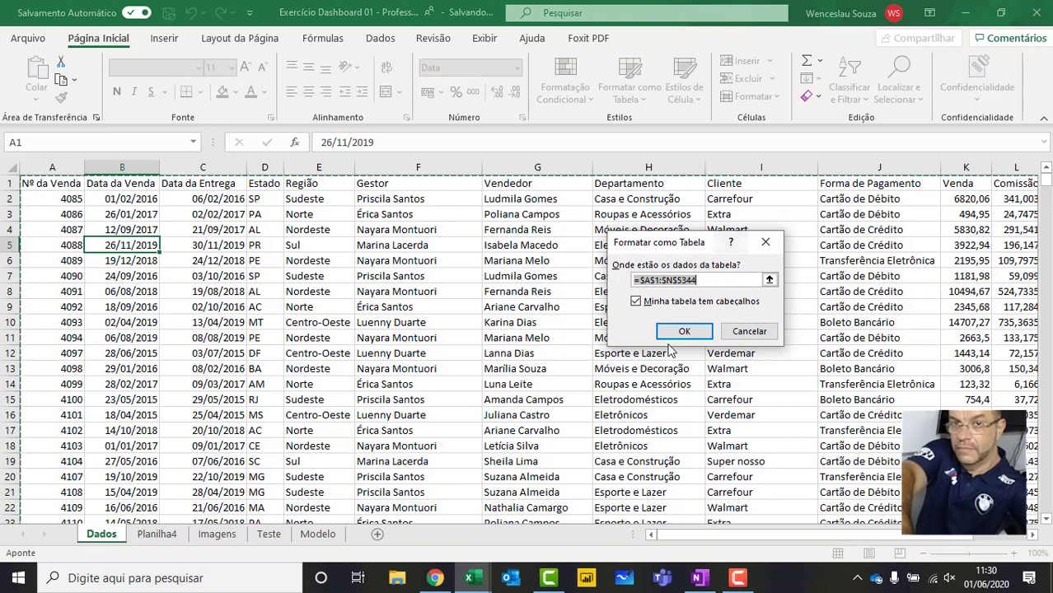
pyautogui.click(683, 331)
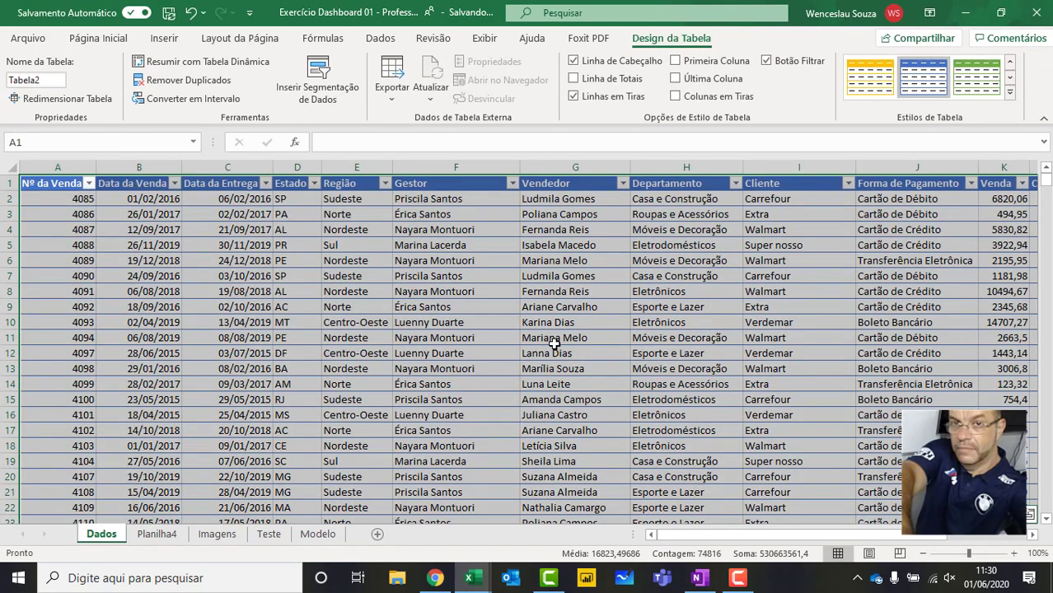
# Name the sales data table fVendasGerais.
pyautogui.click(43, 81)
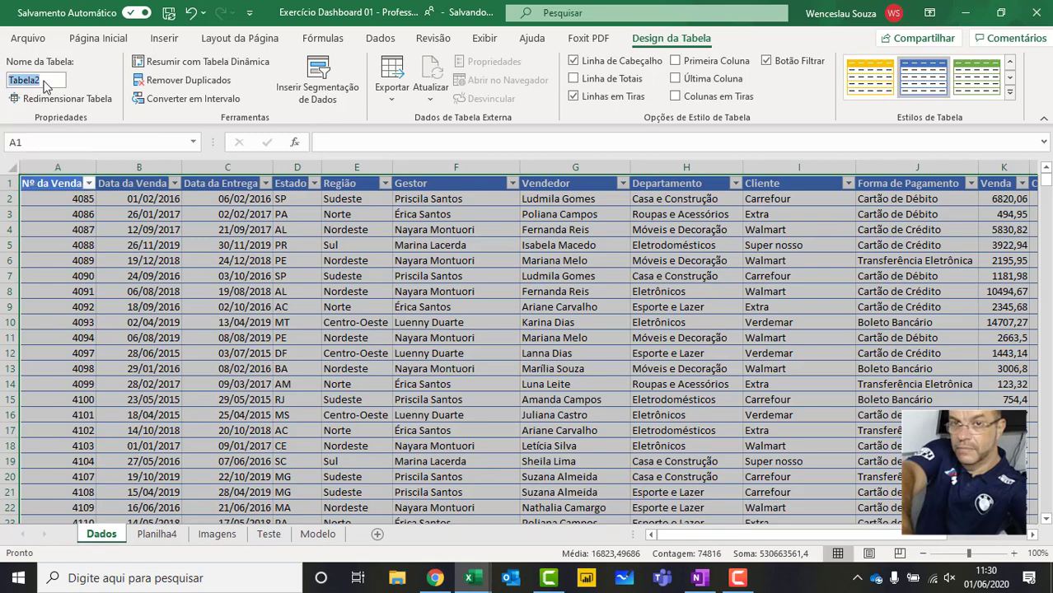
pyautogui.write('f')
pyautogui.write('VendasGerais')
pyautogui.press('Return')
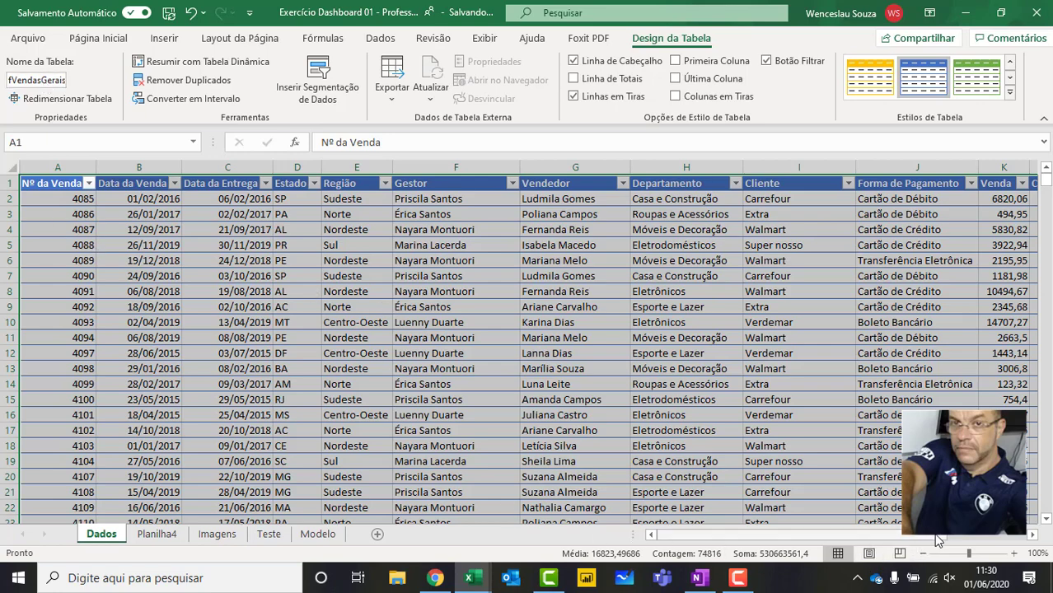
pyautogui.moveTo(924, 535); pyautogui.dragTo(861, 542)
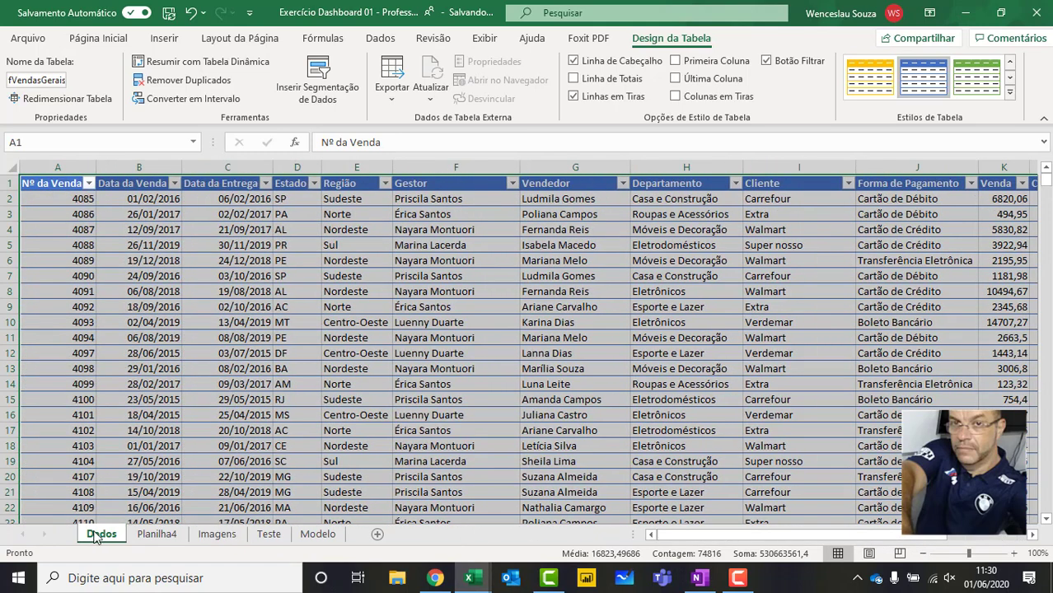
# Delete the Planilha4 and Teste sheets from the workbook.
pyautogui.click(156, 534)
pyautogui.rightClick(158, 535)
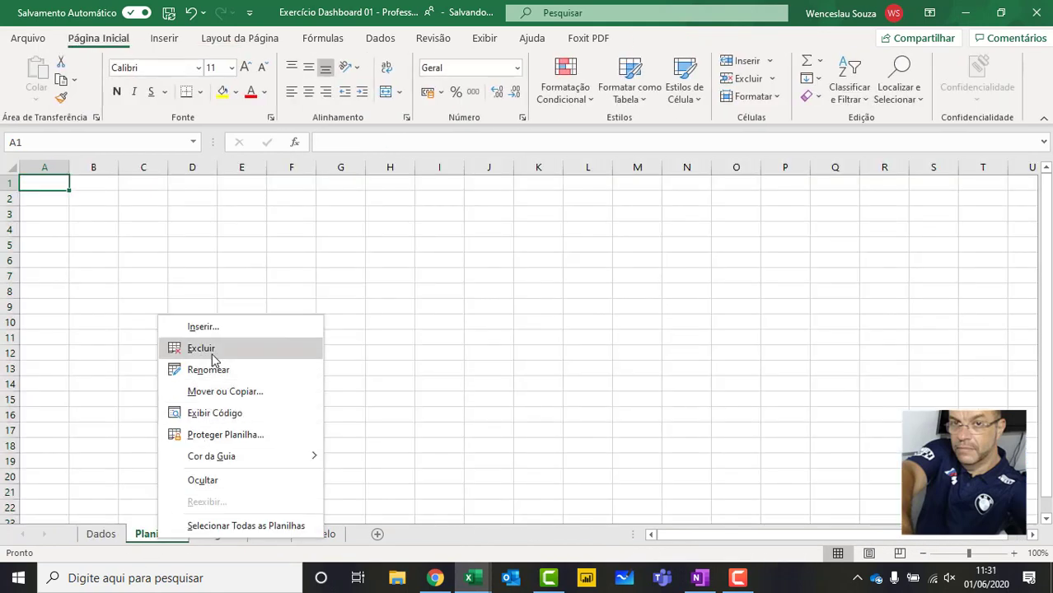
pyautogui.press('Escape')
pyautogui.click(207, 534)
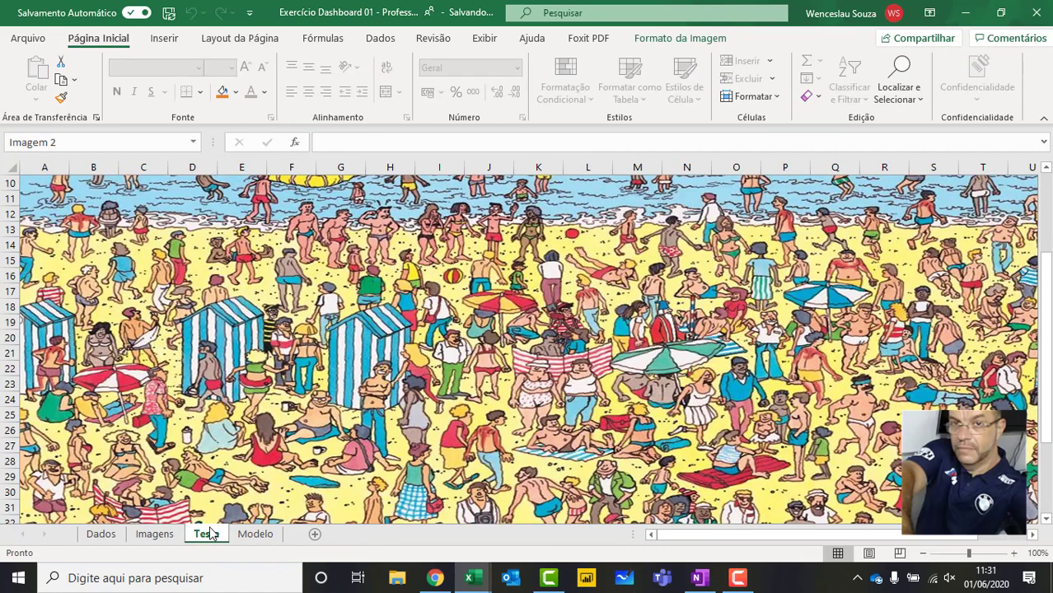
pyautogui.rightClick(211, 537)
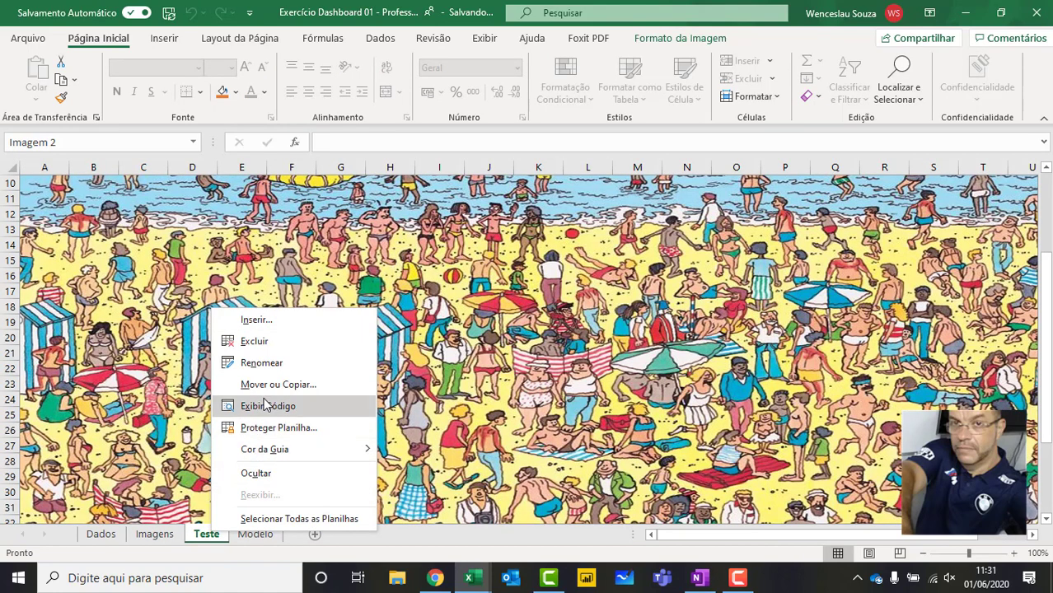
pyautogui.click(276, 341)
pyautogui.click(497, 331)
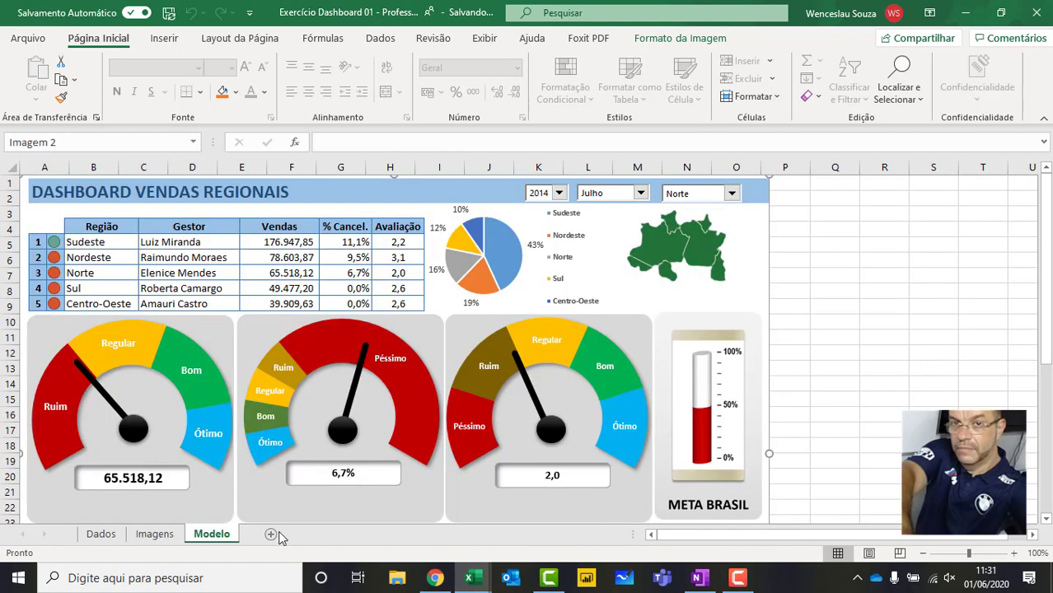
# Add a new sheet, place it between Dados and Imagens, and name it Auxiliar.
pyautogui.click(274, 534)
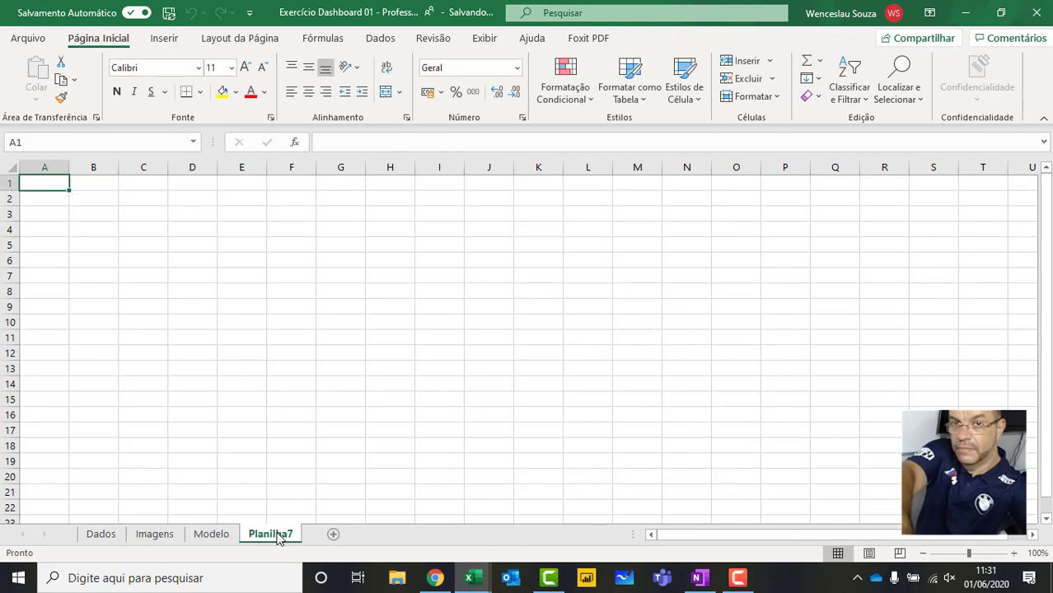
pyautogui.moveTo(169, 527); pyautogui.dragTo(164, 531)
pyautogui.doubleClick(171, 531)
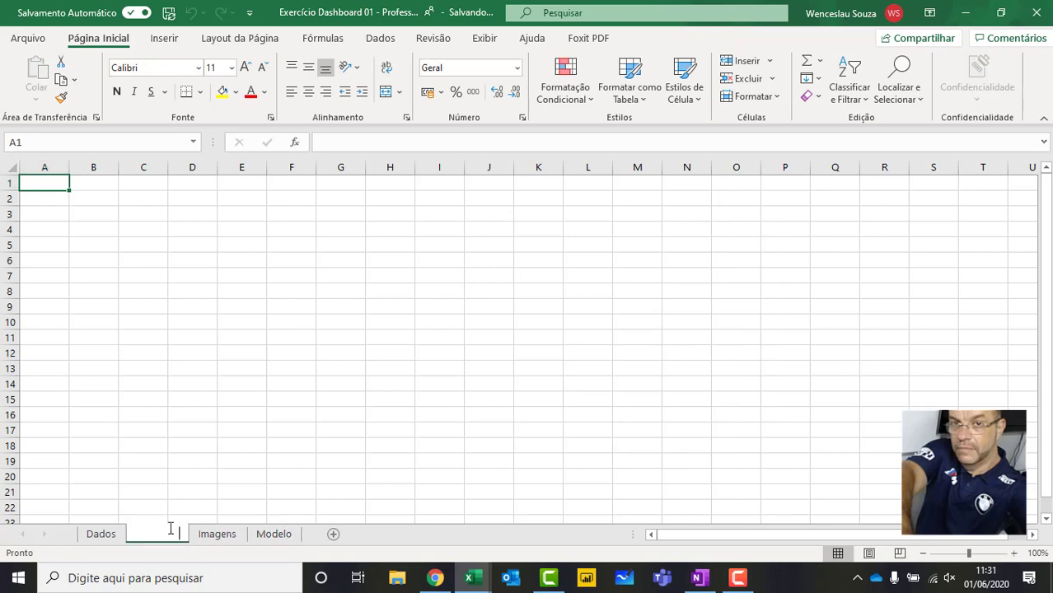
pyautogui.write('Auxiliar')
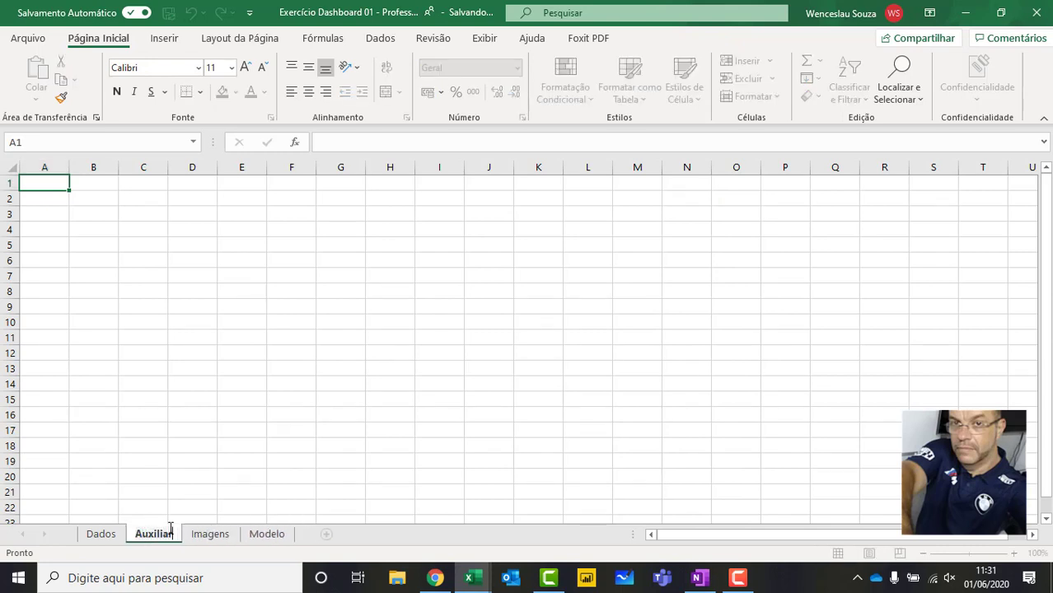
pyautogui.press('Return')
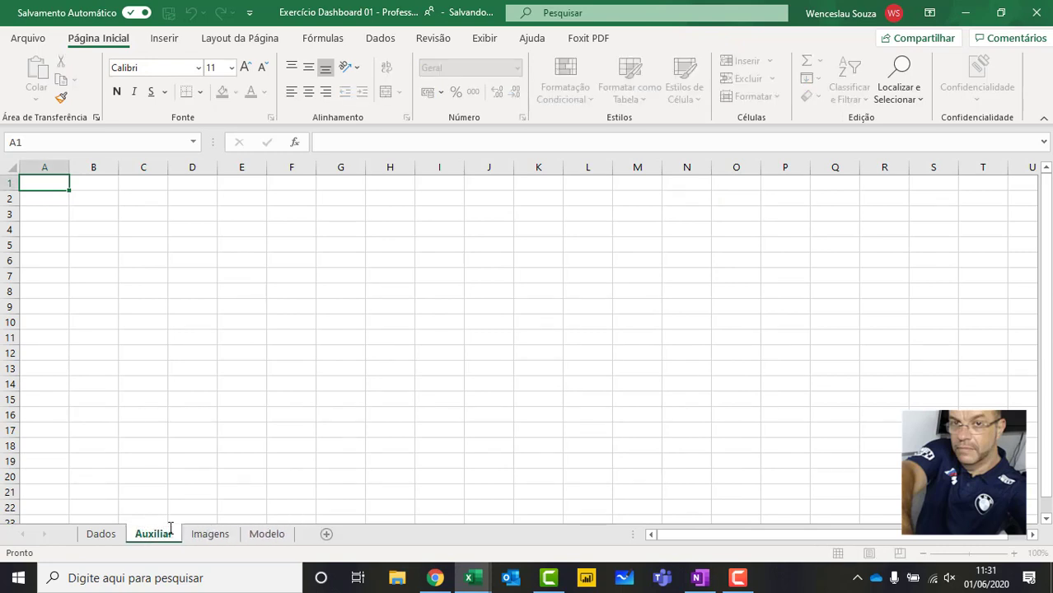
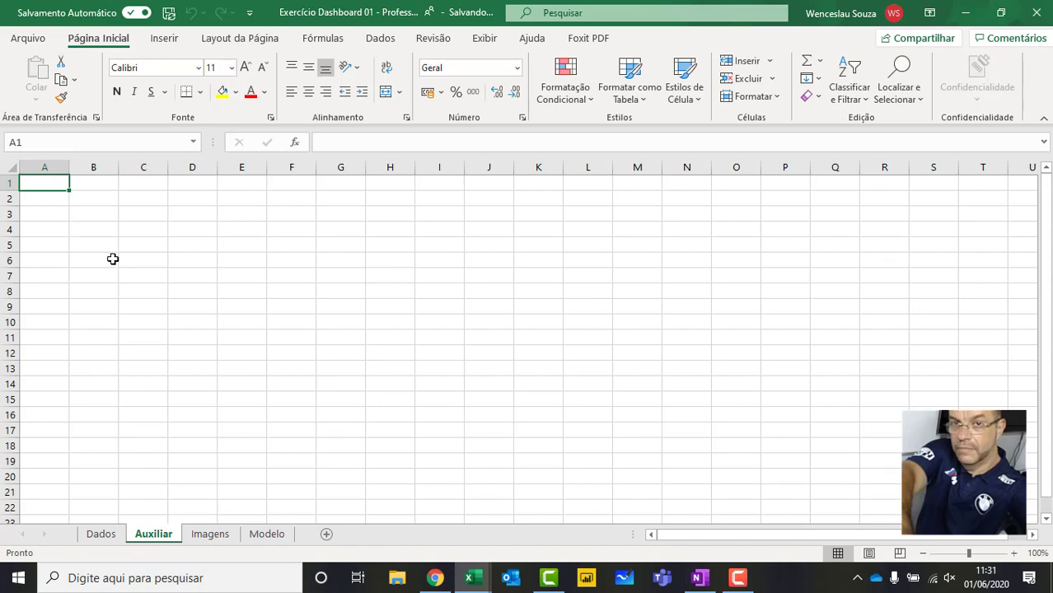
# Enter the title Tabela Gestores in cell A1 of the Auxiliar sheet.
pyautogui.write('Tabela')
pyautogui.press('BackSpace')
pyautogui.press('BackSpace')
pyautogui.press('BackSpace')
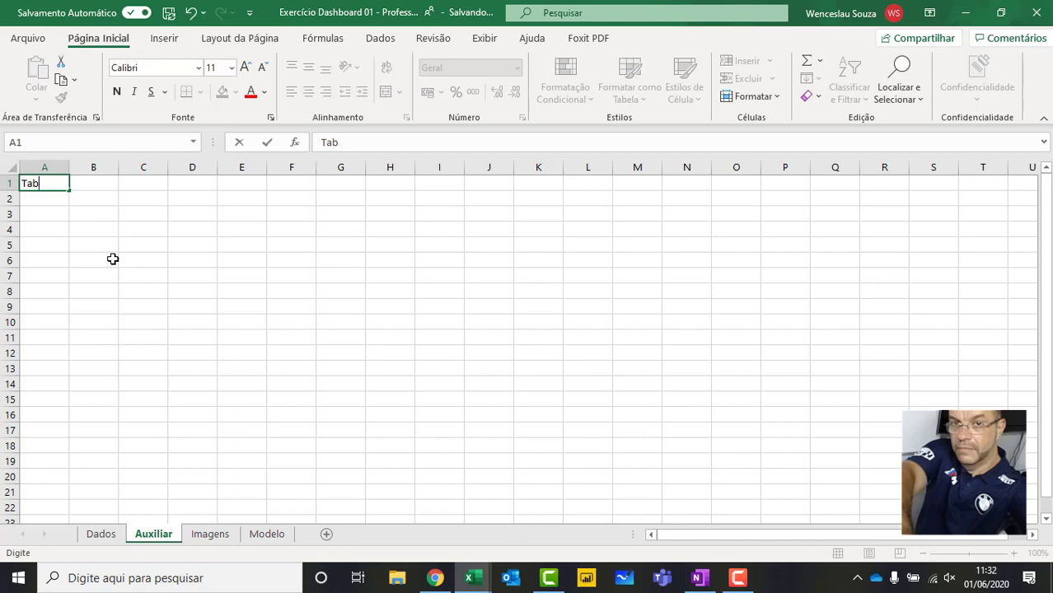
pyautogui.write('ela Gestores')
pyautogui.press('Return')
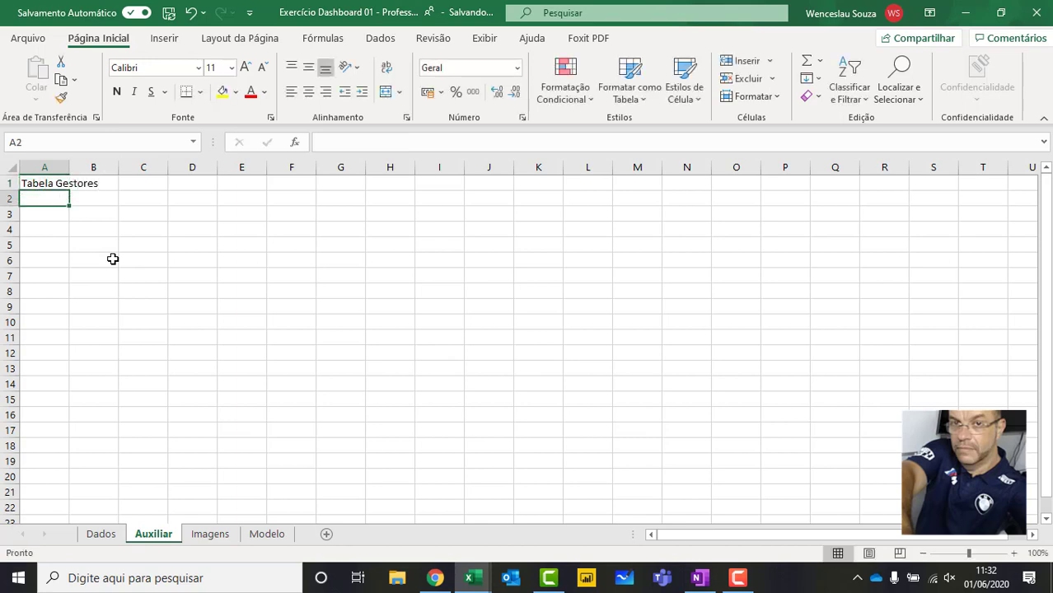
# Enter the column header Região in cell A3 of the Auxiliar sheet.
pyautogui.click(56, 228)
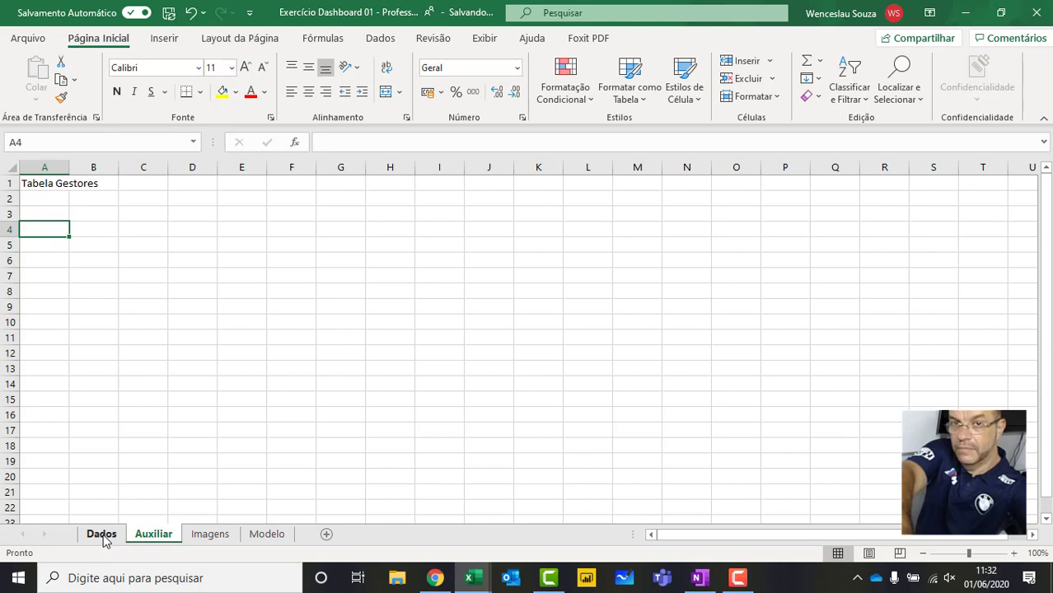
pyautogui.press('Up')
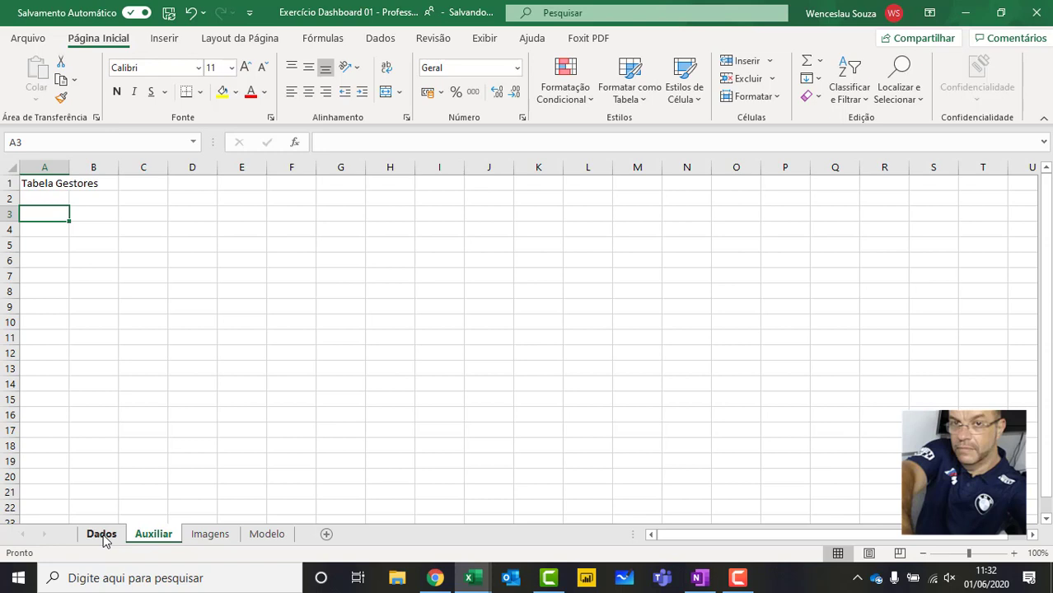
pyautogui.write('Reg')
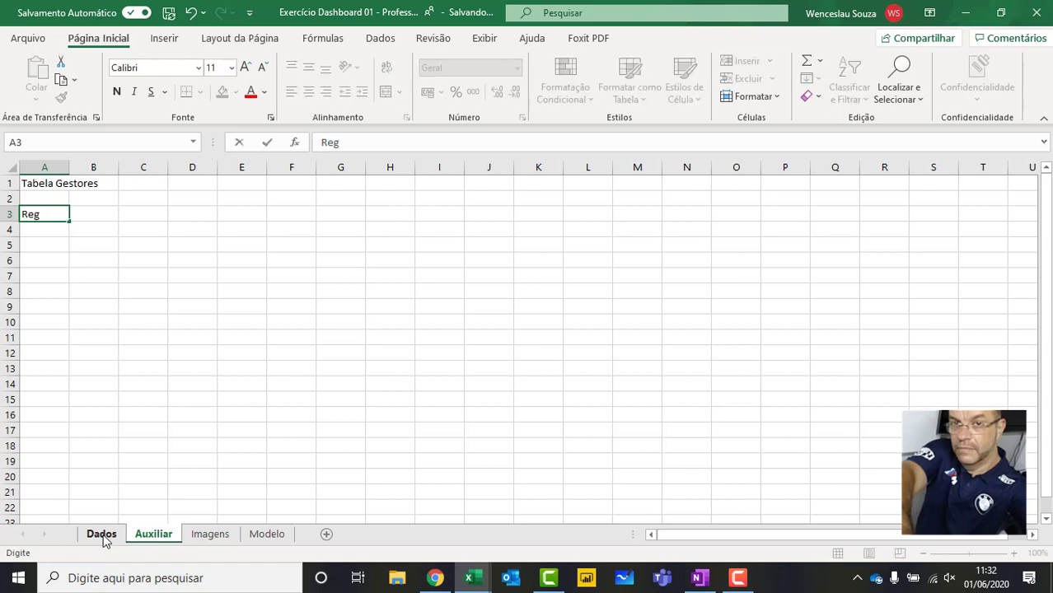
pyautogui.write('ião')
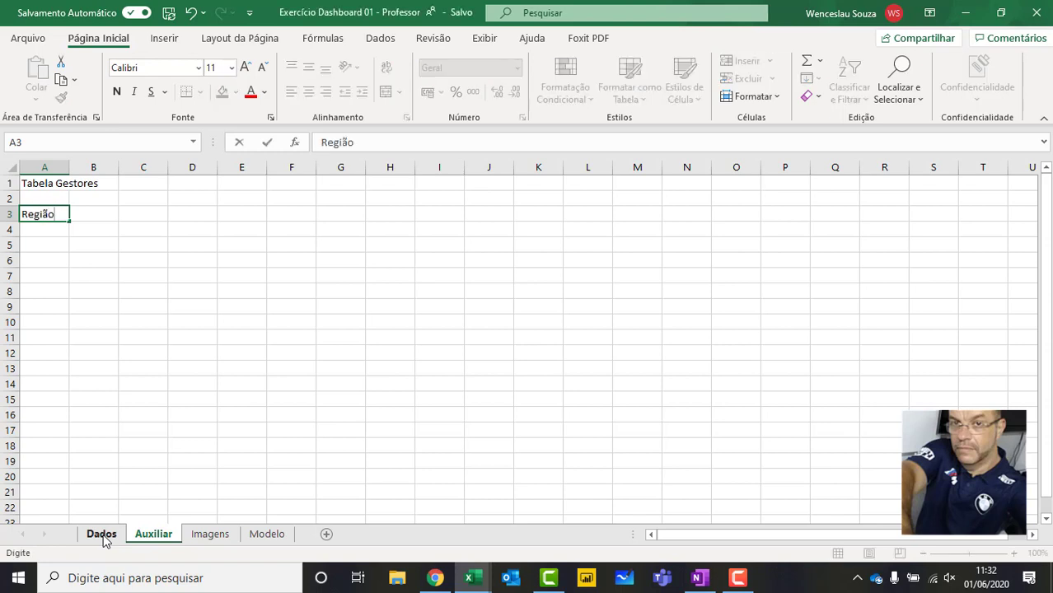
pyautogui.press('Return')
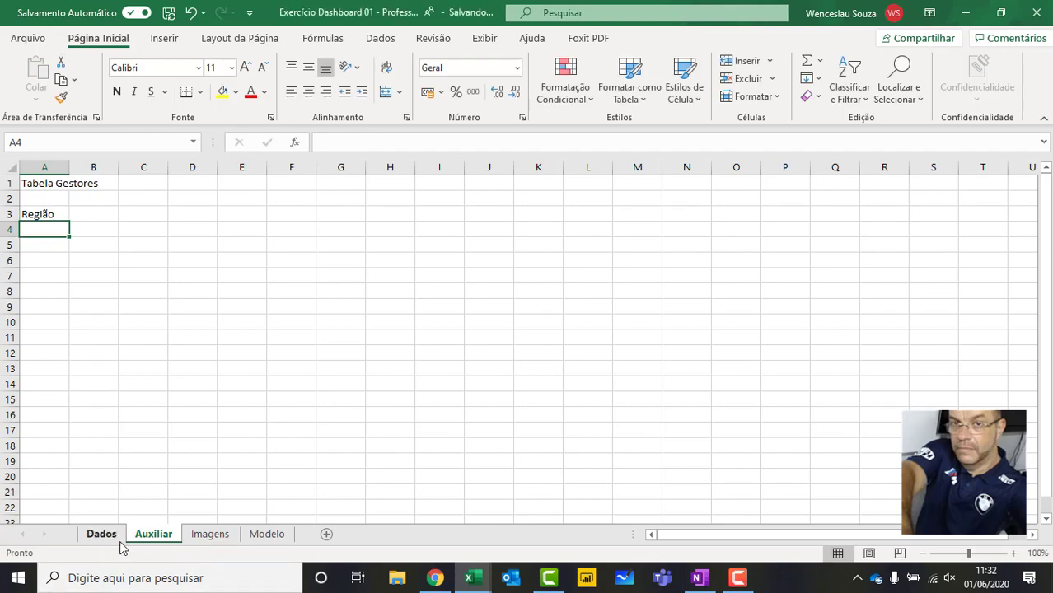
# Copy the whole Região column E from the Dados sheet into column G of the Auxiliar sheet.
pyautogui.click(110, 535)
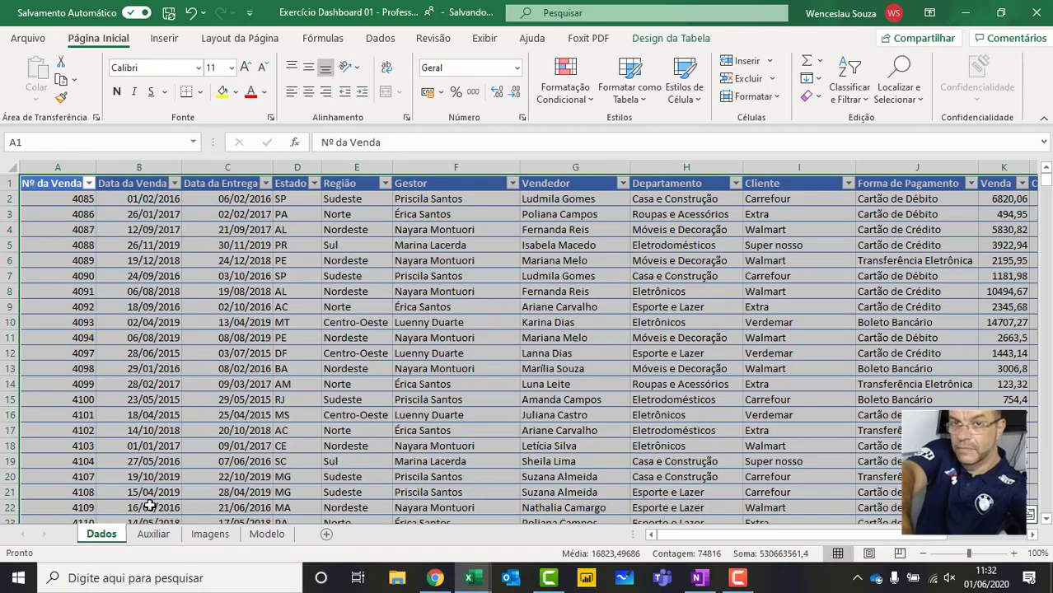
pyautogui.click(348, 168)
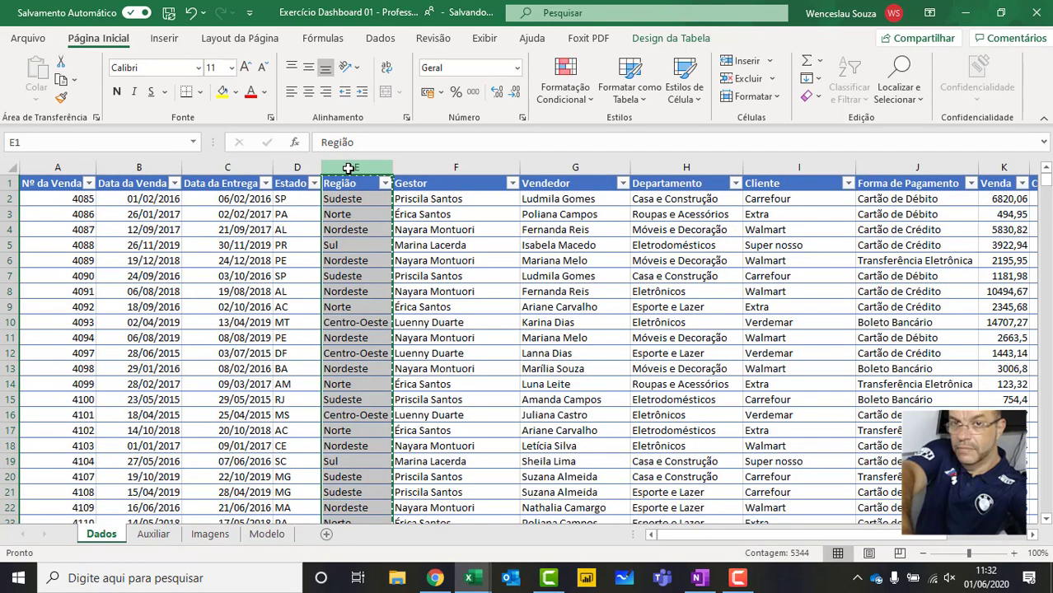
pyautogui.hotkey('ctrl', 'c')
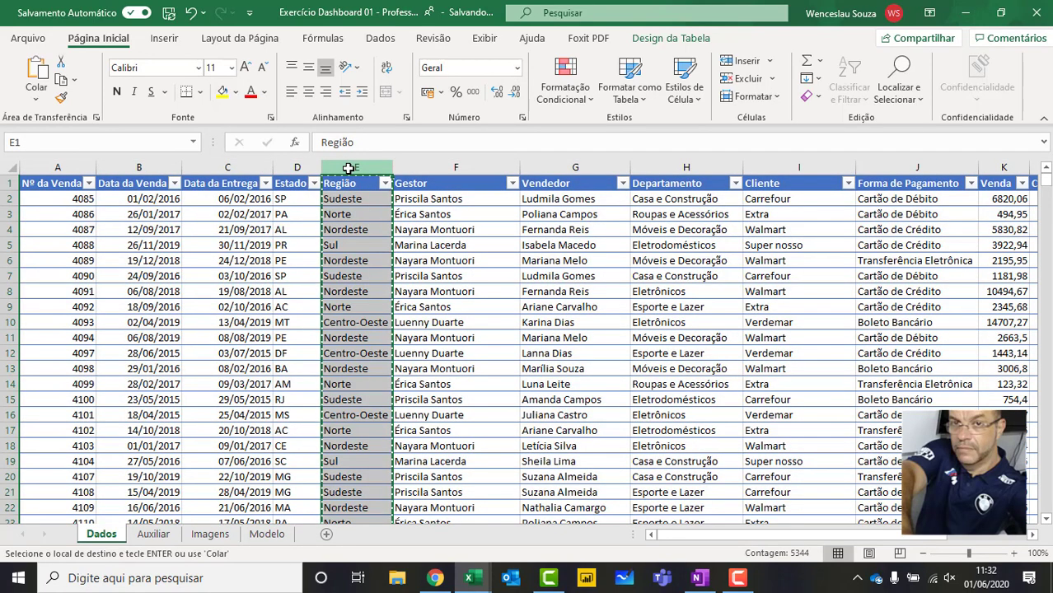
pyautogui.click(150, 536)
pyautogui.click(354, 168)
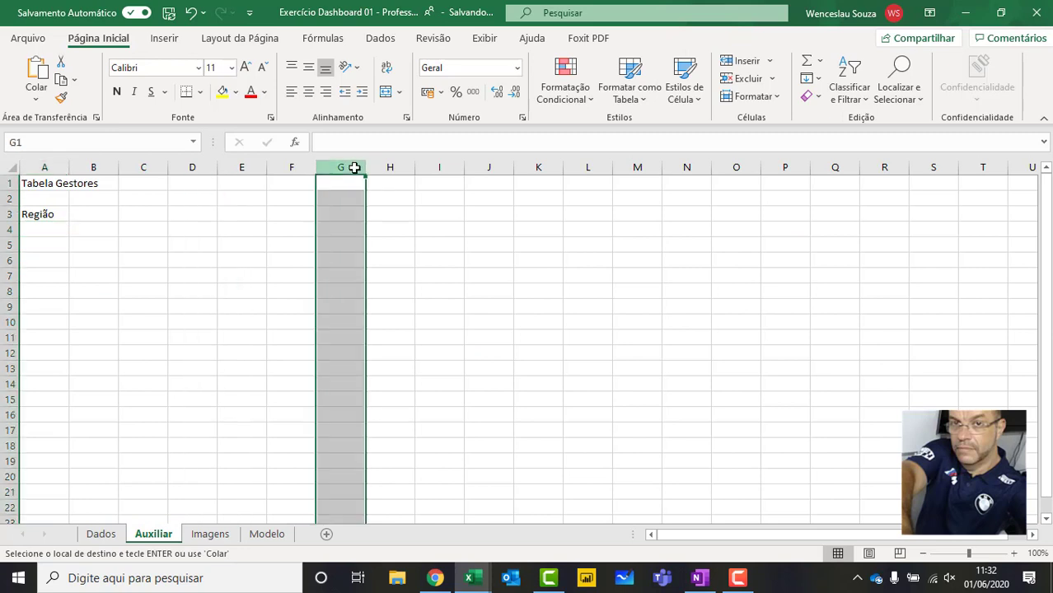
pyautogui.hotkey('ctrl', 'v')
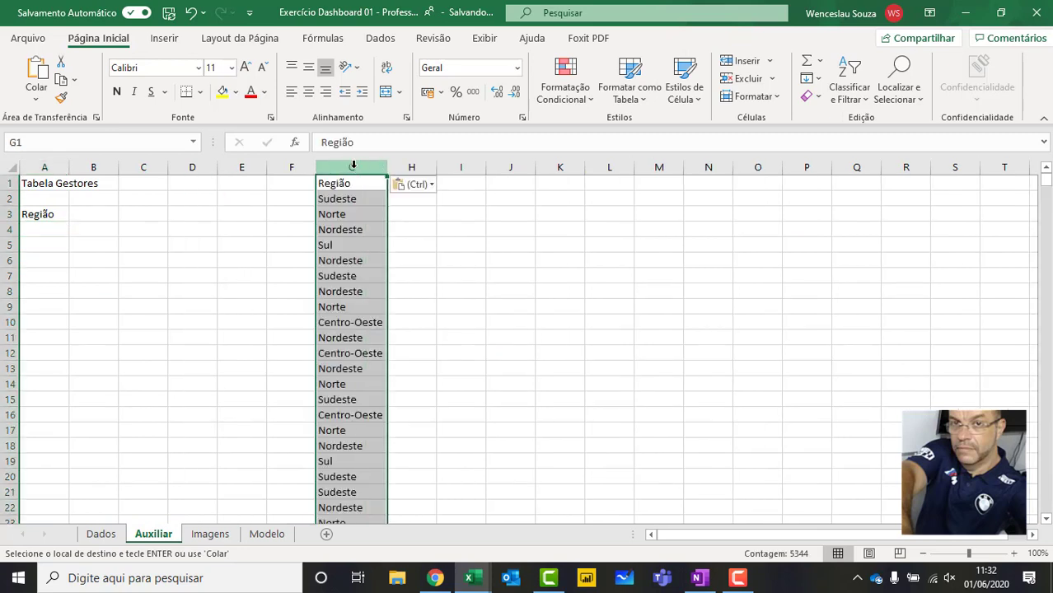
# Remove the duplicate values from column G of the Auxiliar sheet, leaving the header option off.
pyautogui.click(381, 39)
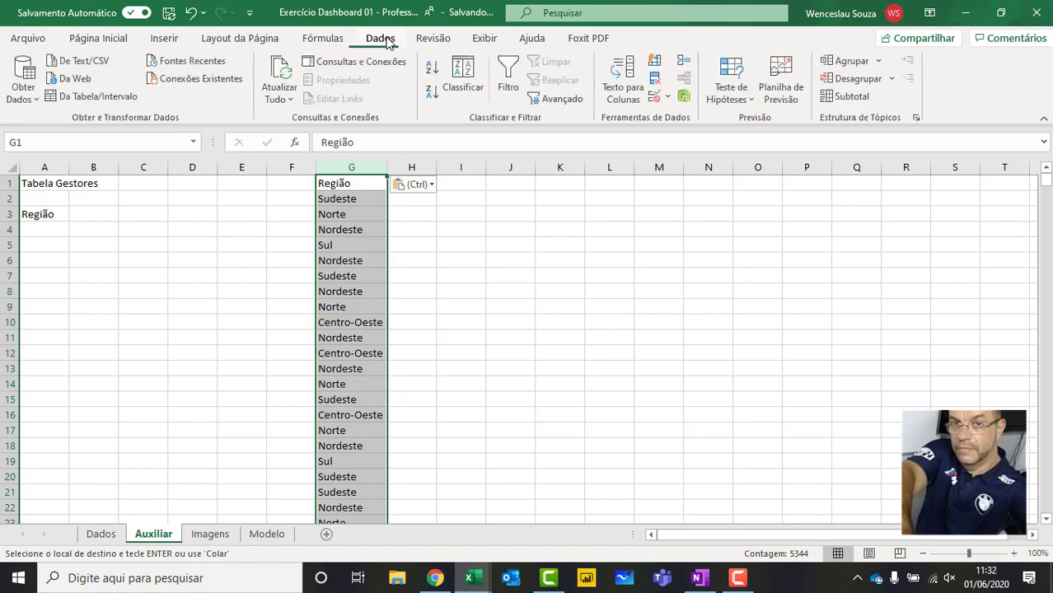
pyautogui.click(656, 81)
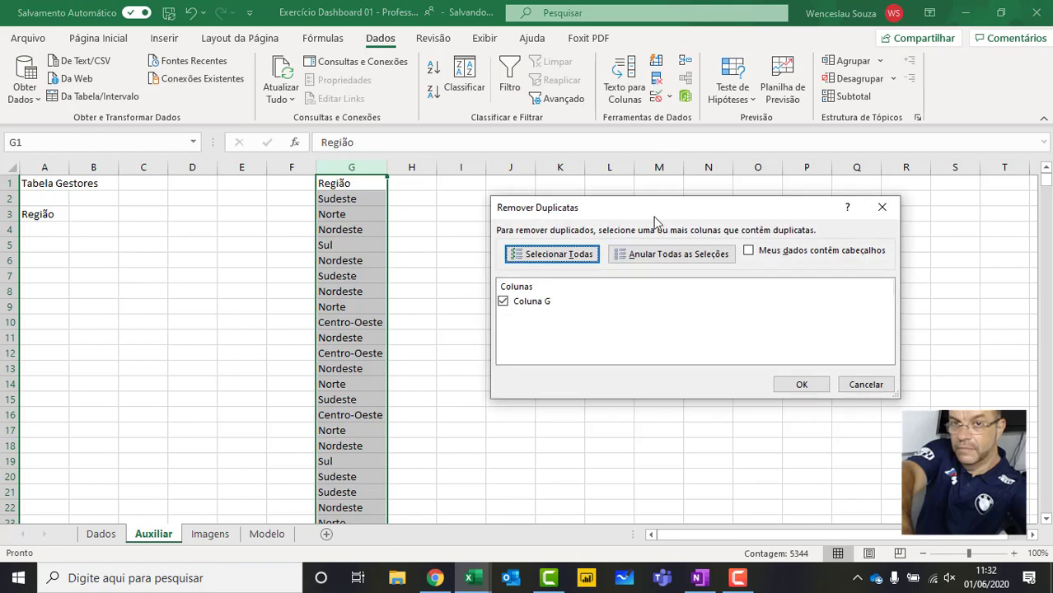
pyautogui.click(812, 390)
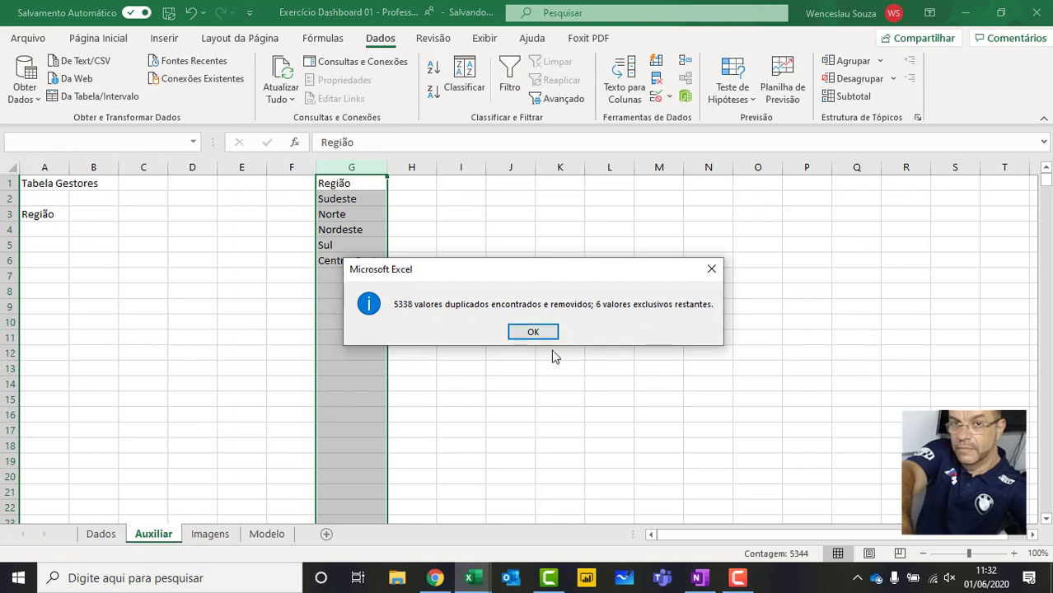
pyautogui.click(513, 336)
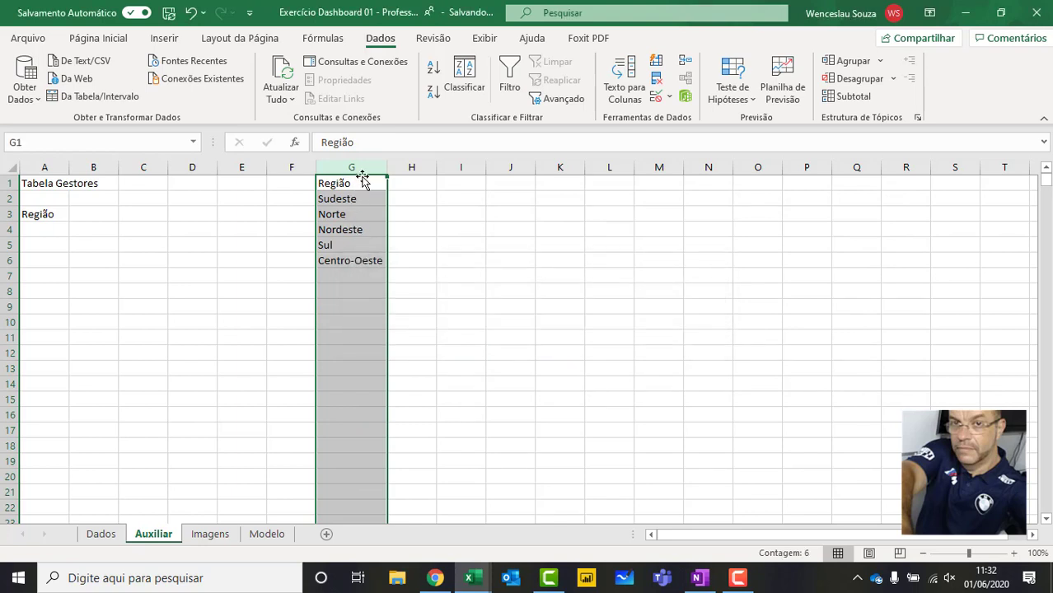
# Move the unique region list with its header from G1:G6 to the range starting at cell A3.
pyautogui.moveTo(363, 183); pyautogui.dragTo(369, 259)
pyautogui.hotkey('ctrl', 'c')
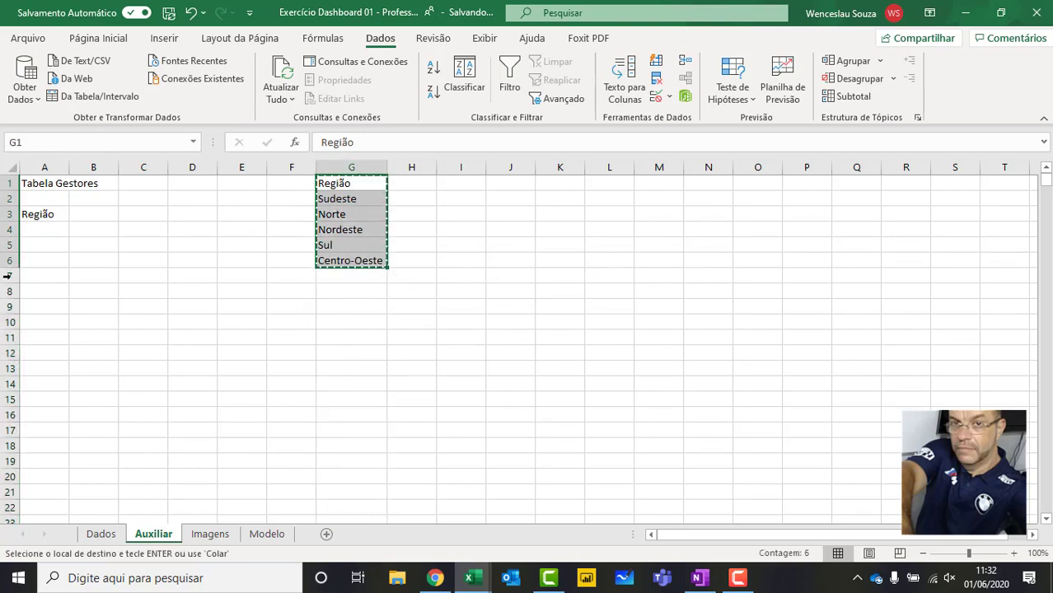
pyautogui.click(40, 216)
pyautogui.hotkey('ctrl', 'v')
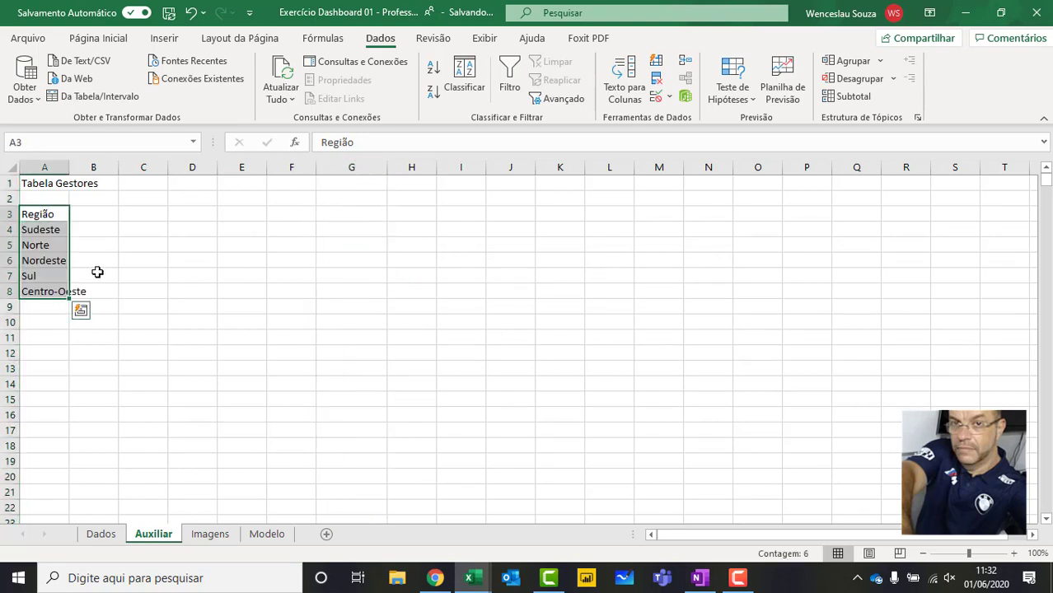
# Widen column A of the Auxiliar sheet so the longest region name fits.
pyautogui.doubleClick(70, 167)
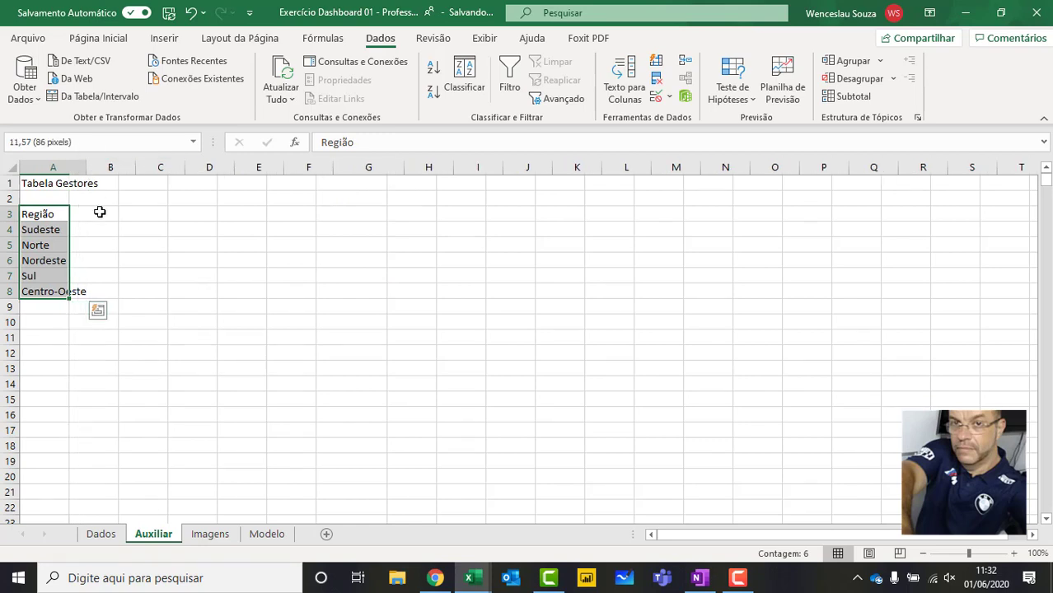
pyautogui.moveTo(85, 170); pyautogui.dragTo(97, 171)
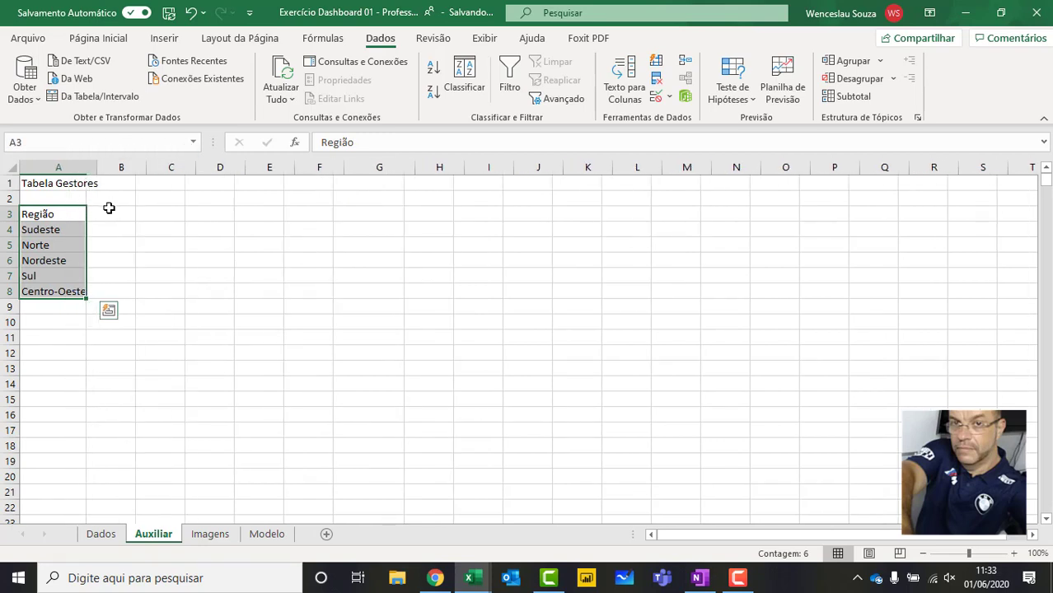
pyautogui.click(117, 217)
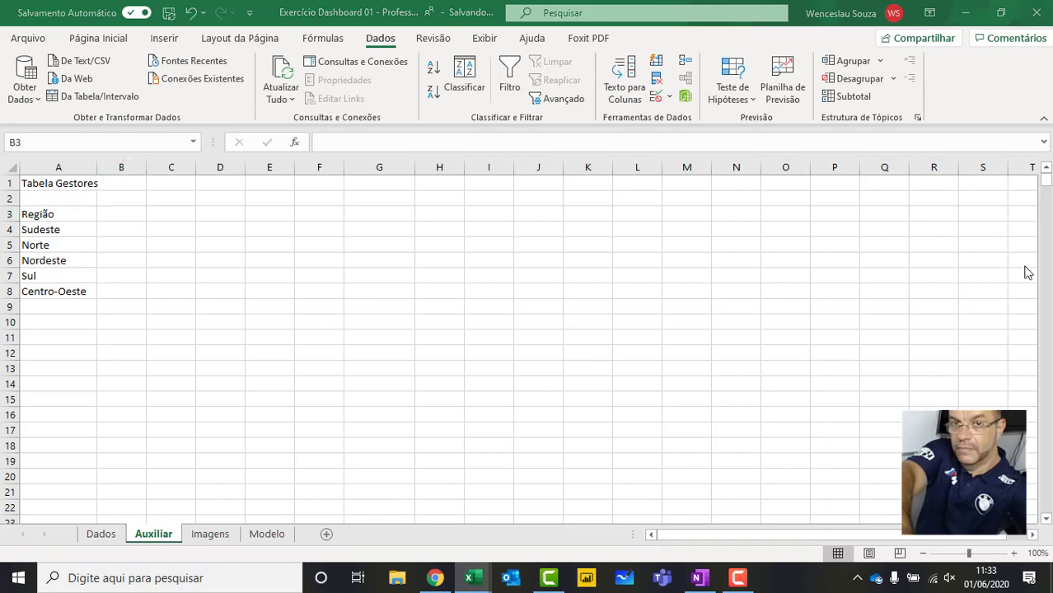
pyautogui.click(82, 215)
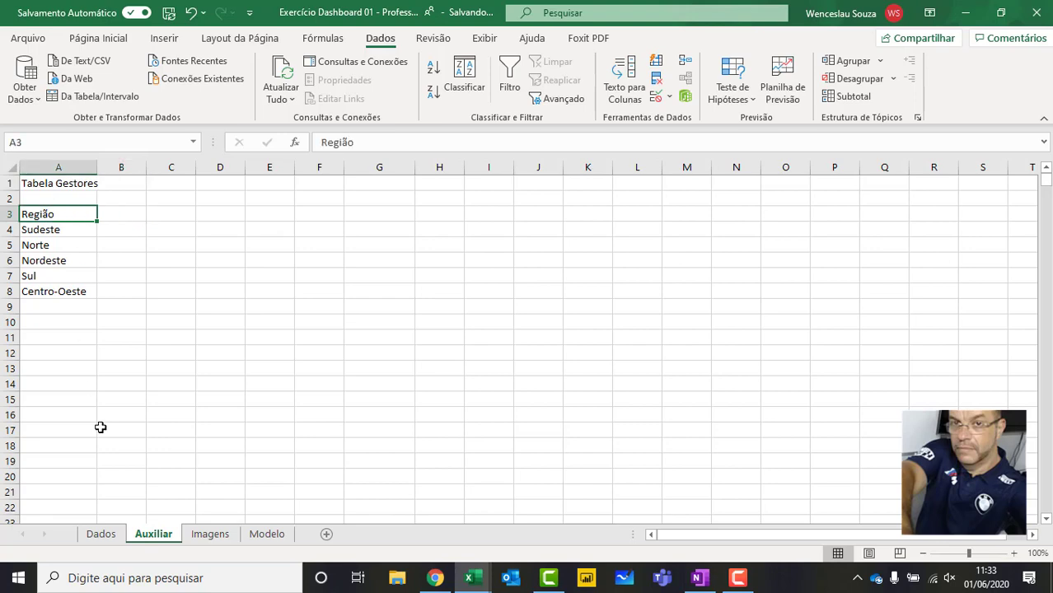
# Compare the region list on the Auxiliar sheet with the Região and Gestor columns on the Dados sheet.
pyautogui.click(101, 535)
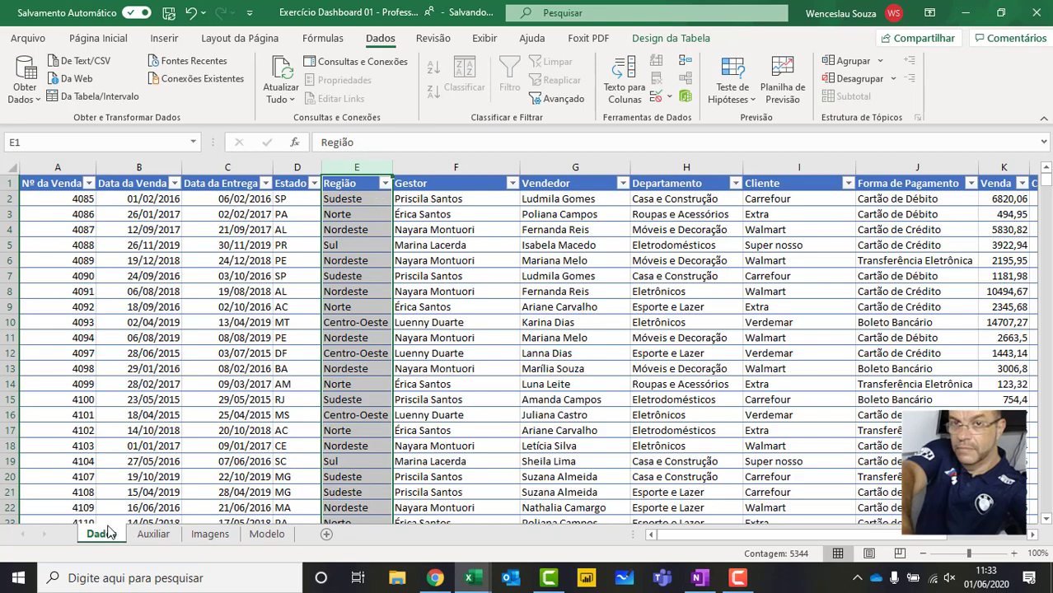
pyautogui.click(153, 536)
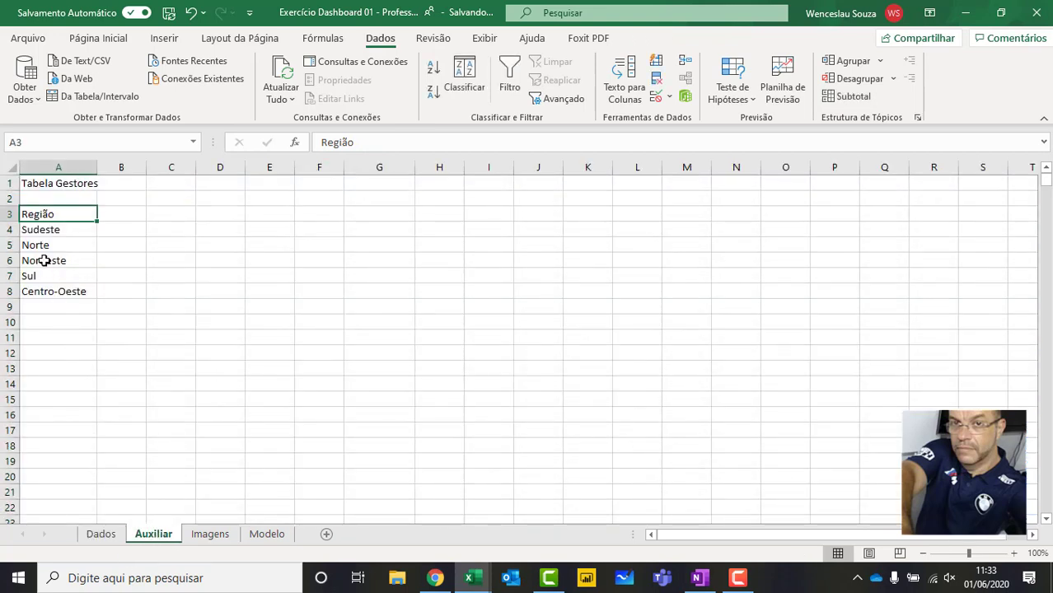
pyautogui.moveTo(43, 235); pyautogui.dragTo(53, 292)
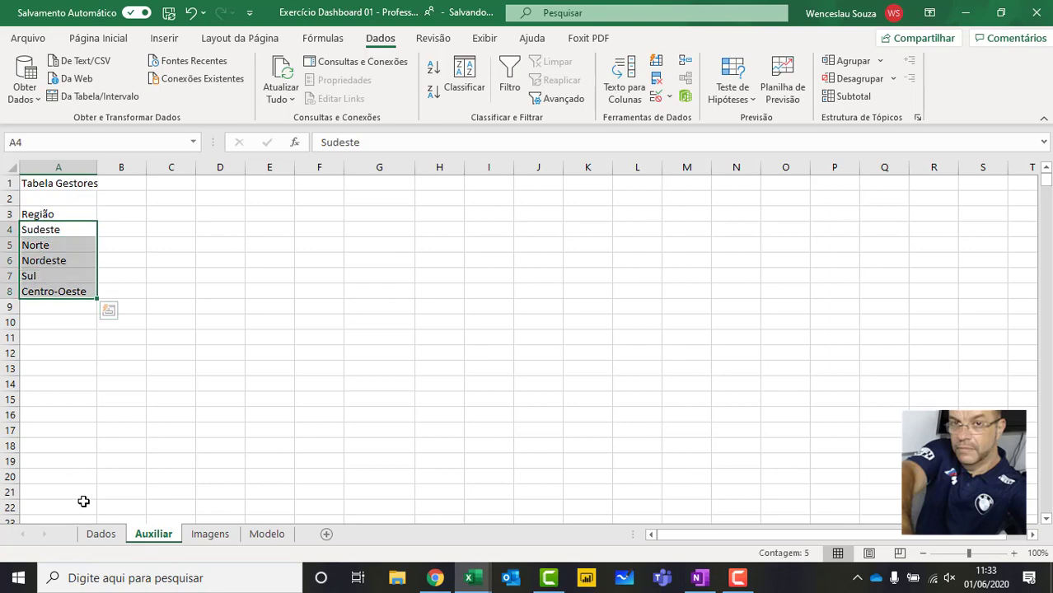
pyautogui.click(102, 535)
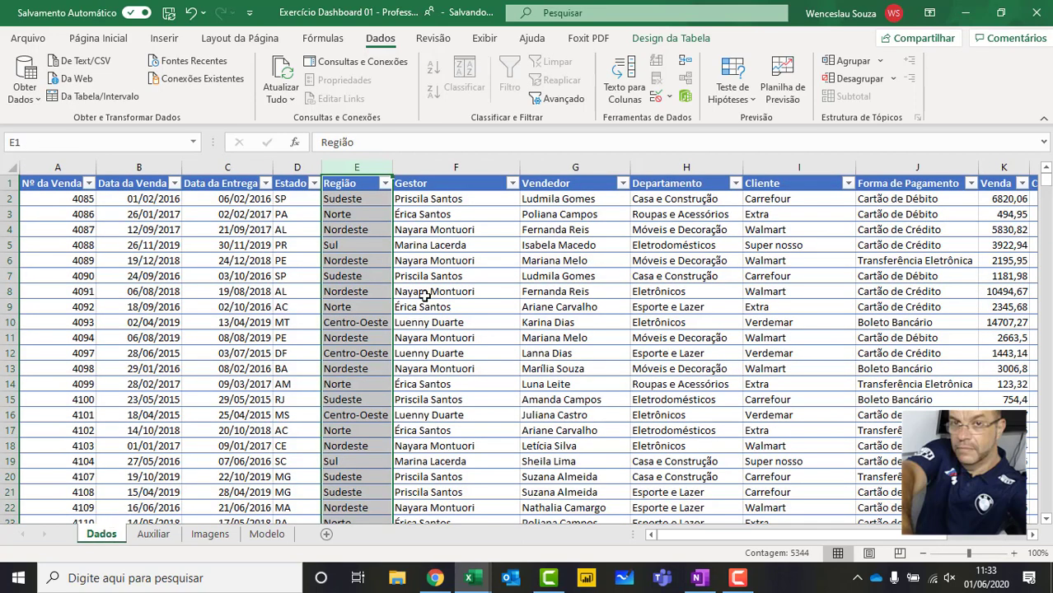
pyautogui.moveTo(435, 204); pyautogui.dragTo(434, 370)
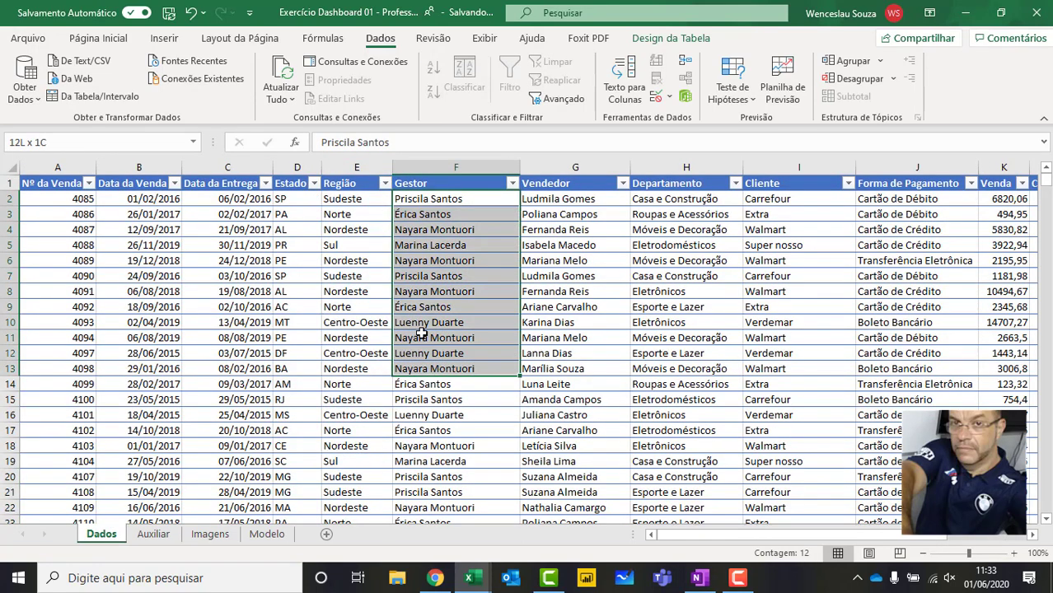
pyautogui.moveTo(360, 204); pyautogui.dragTo(361, 307)
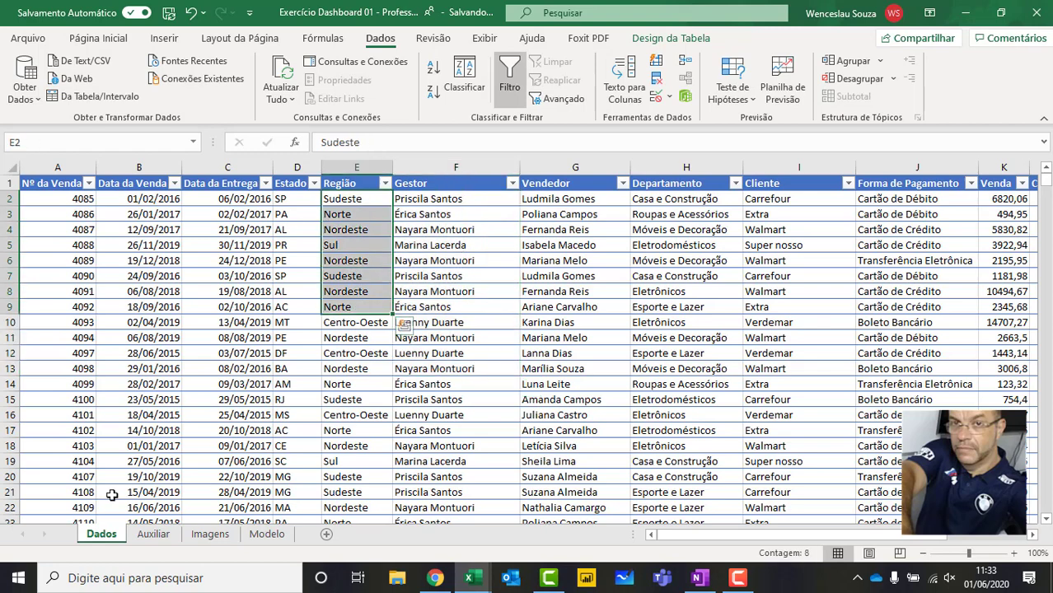
pyautogui.click(155, 535)
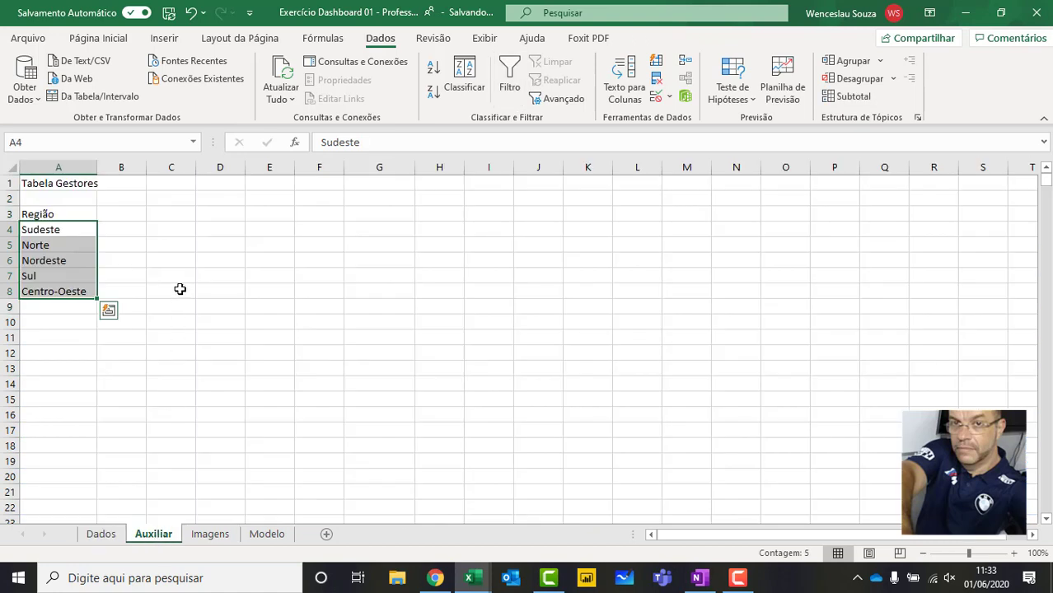
pyautogui.click(126, 231)
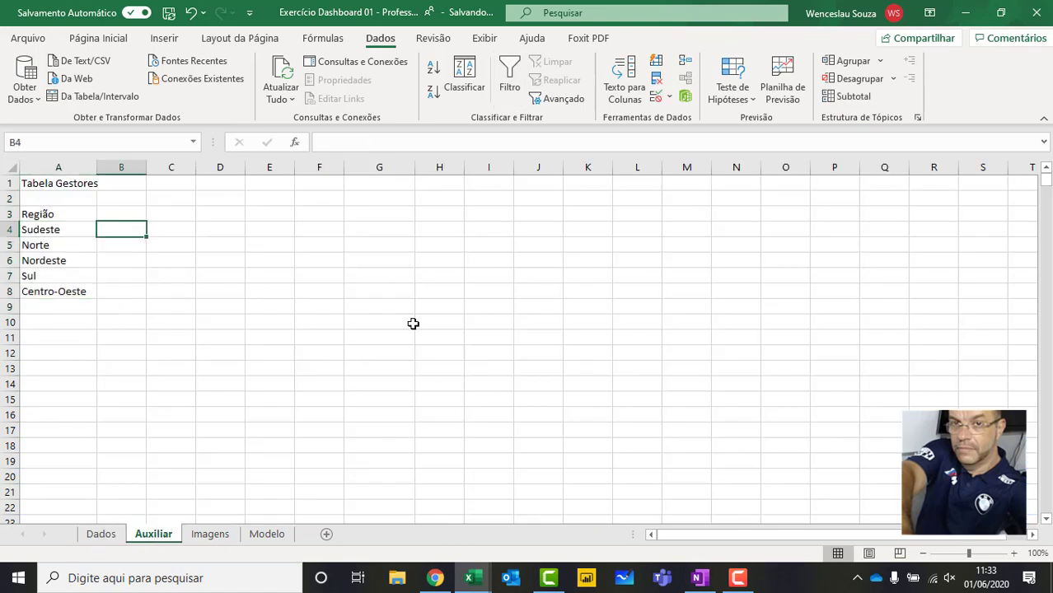
pyautogui.write('=procv')
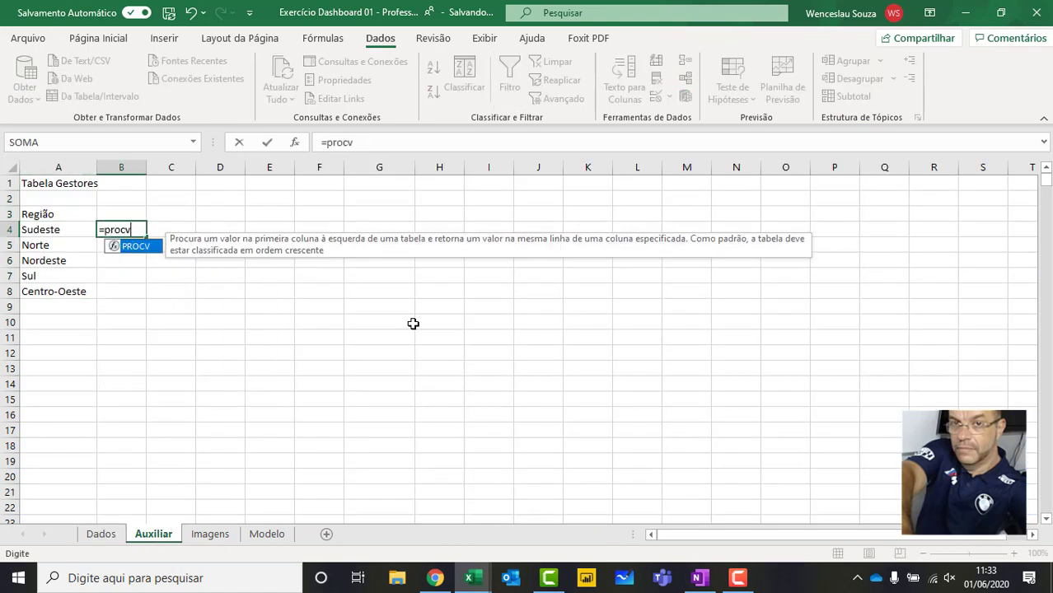
pyautogui.press('Tab')
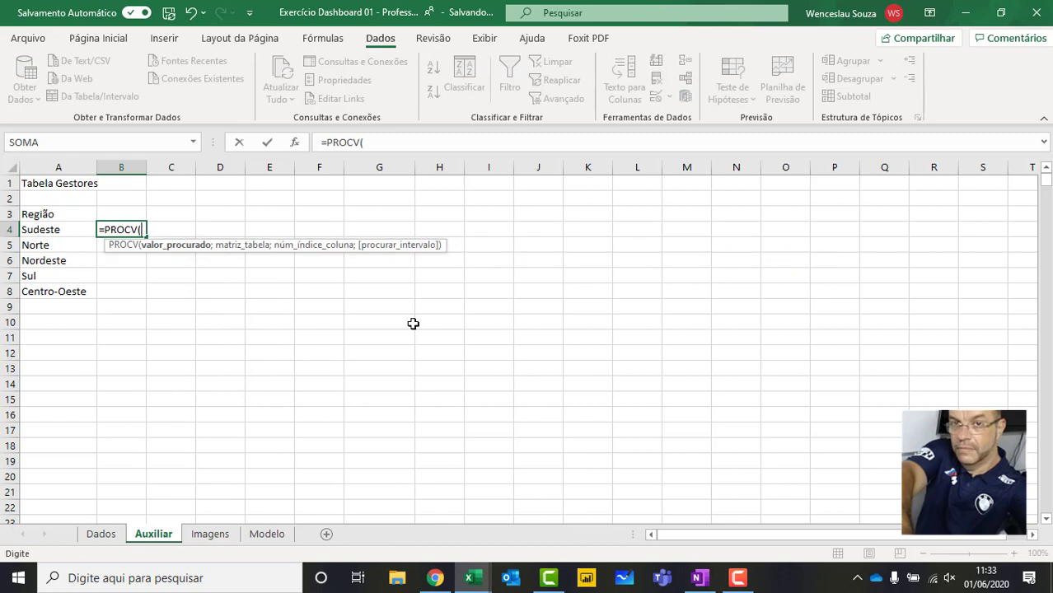
pyautogui.click(80, 235)
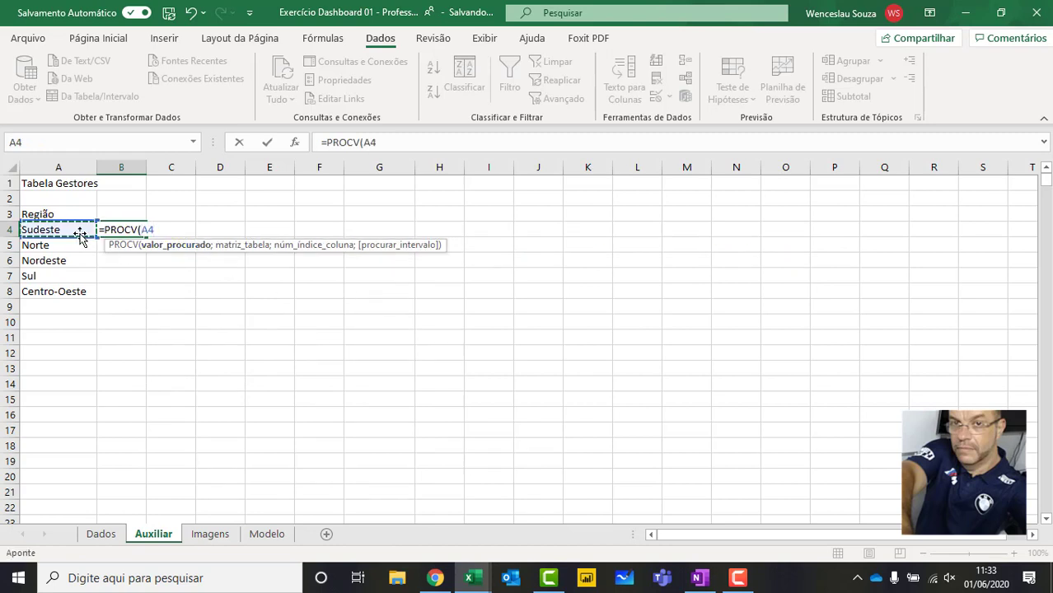
pyautogui.write(';')
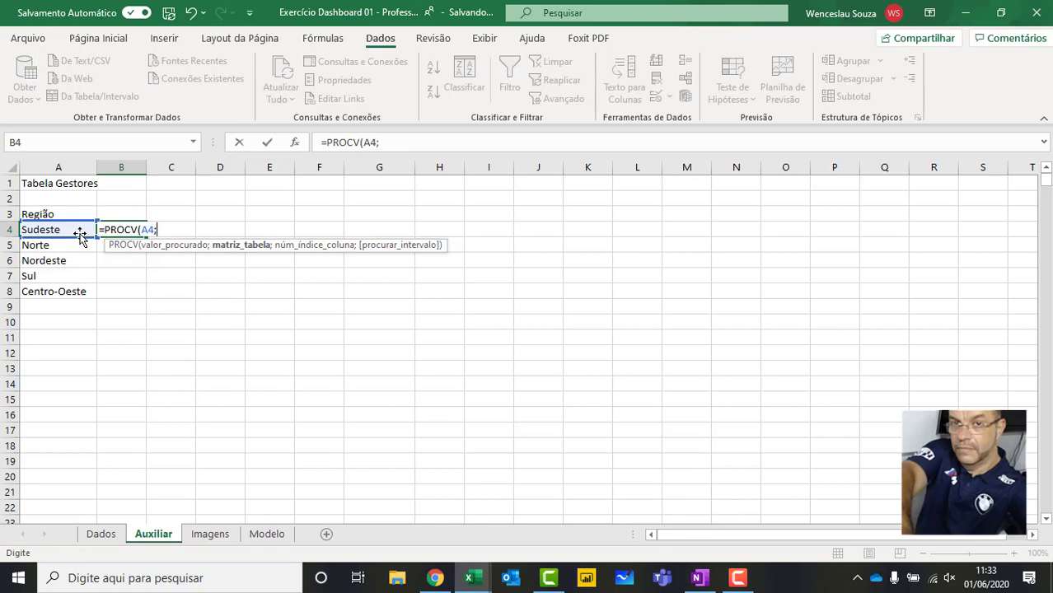
pyautogui.write('fV')
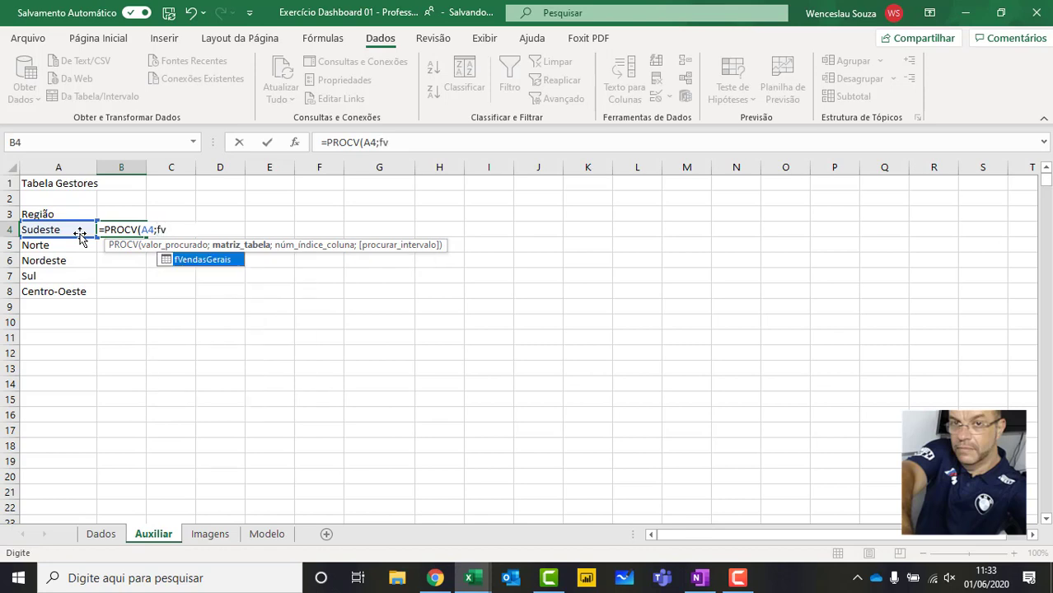
pyautogui.press('Tab')
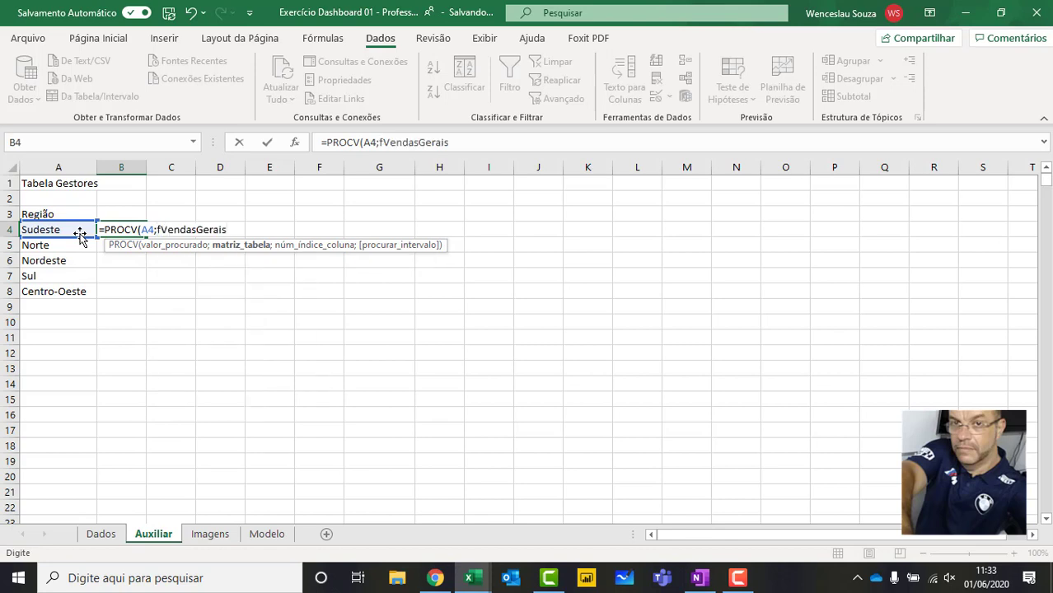
pyautogui.write('[')
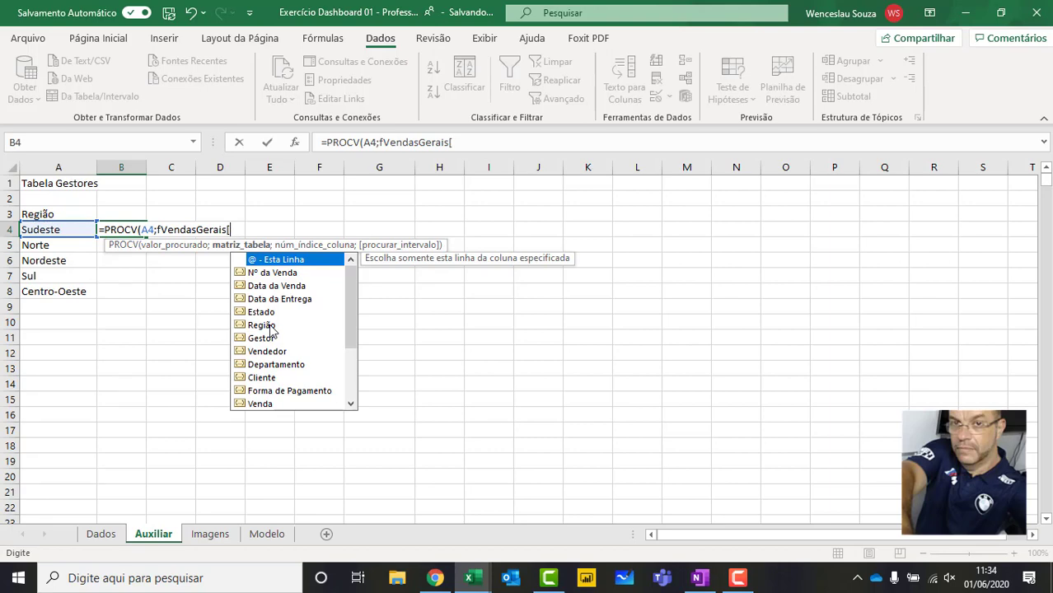
pyautogui.press('Escape')
pyautogui.press('Escape')
# Examine the adjacent Região and Gestor columns on the Dados sheet and return to the Auxiliar sheet.
pyautogui.click(102, 535)
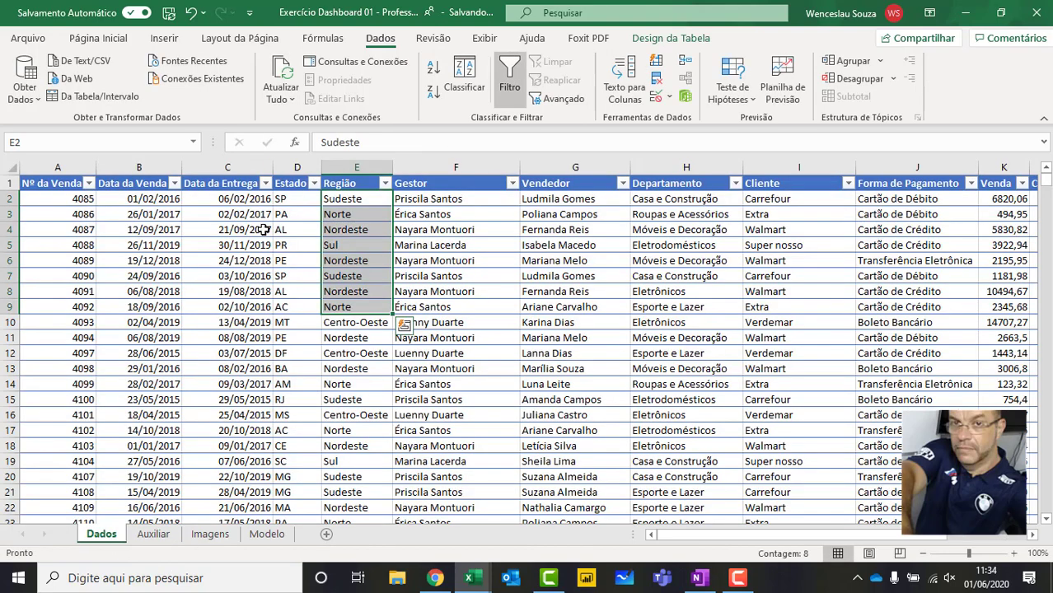
pyautogui.moveTo(357, 171); pyautogui.dragTo(444, 178)
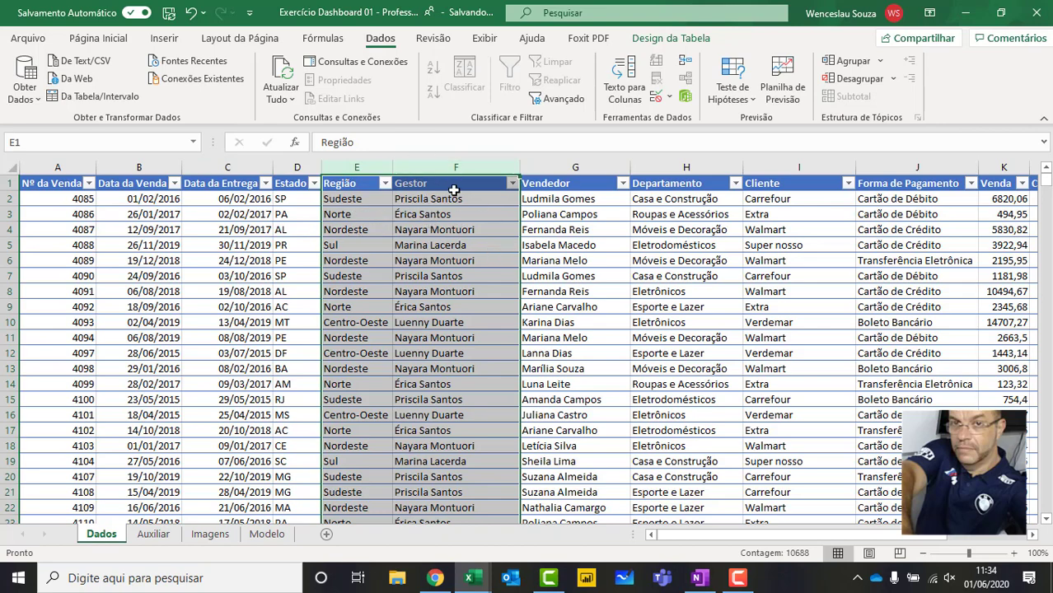
pyautogui.click(157, 533)
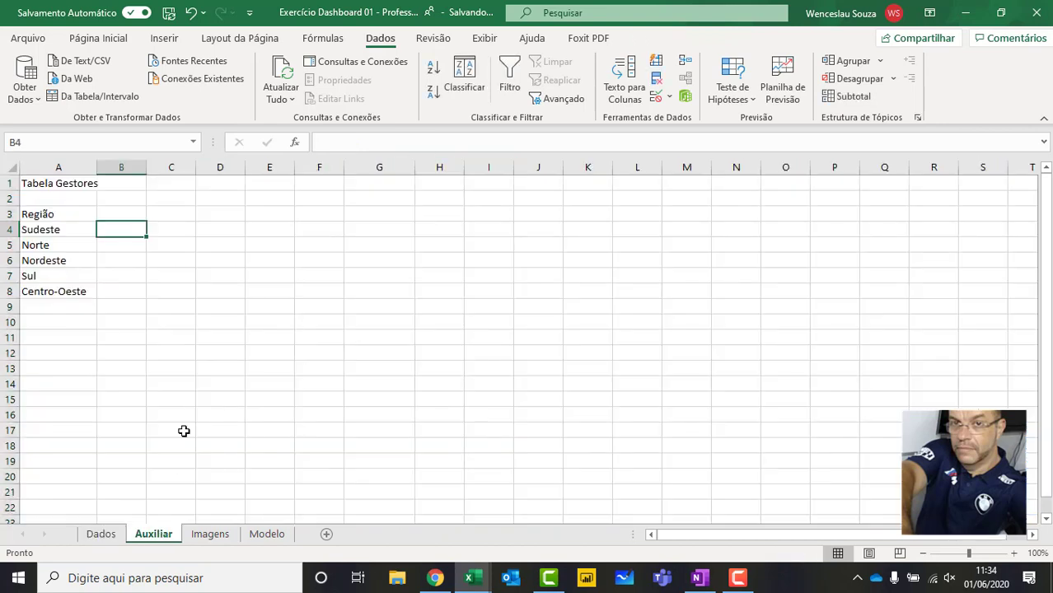
# Begin a PROCV formula in cell B4 that looks up A4 in the fVendasGerais table.
pyautogui.write('=Procv')
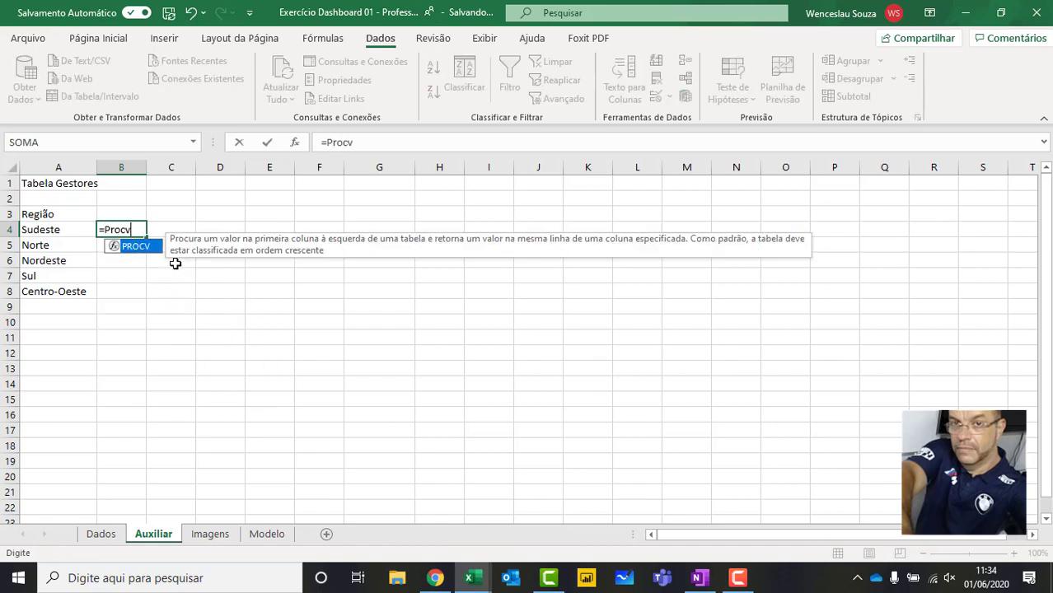
pyautogui.press('Tab')
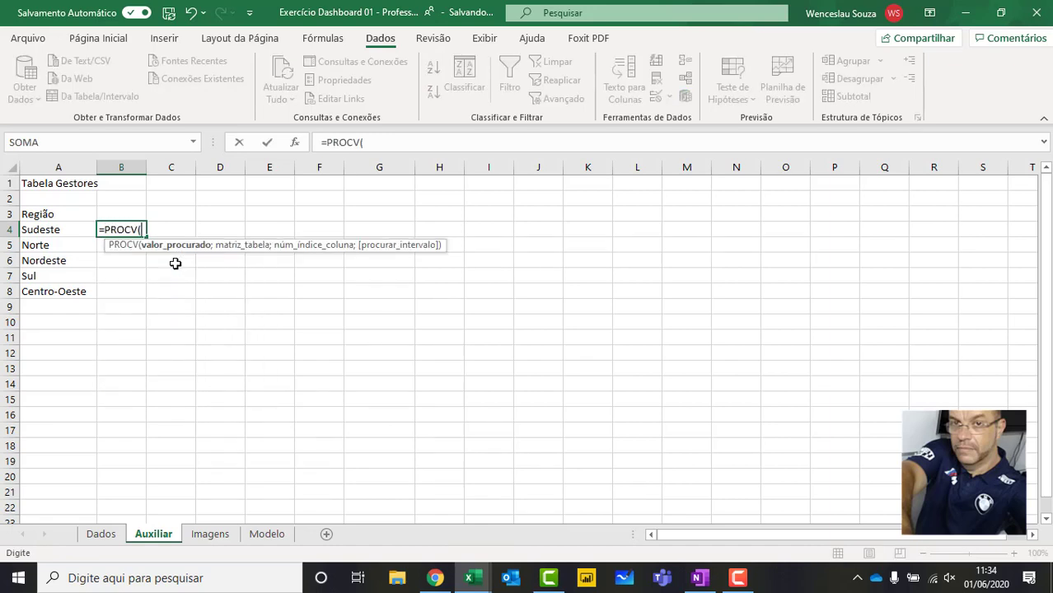
pyautogui.click(79, 229)
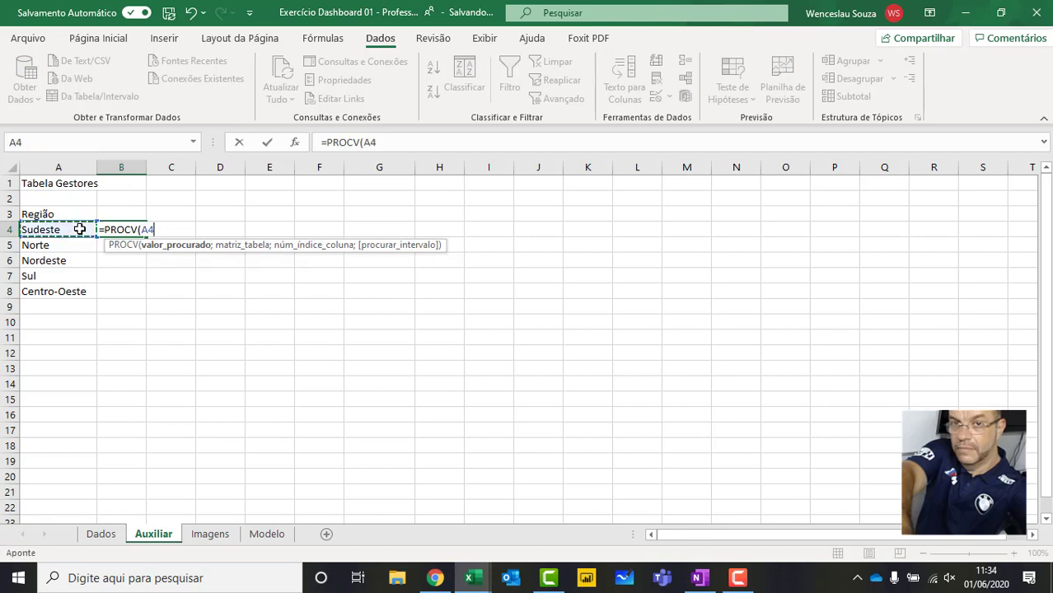
pyautogui.write(';fV')
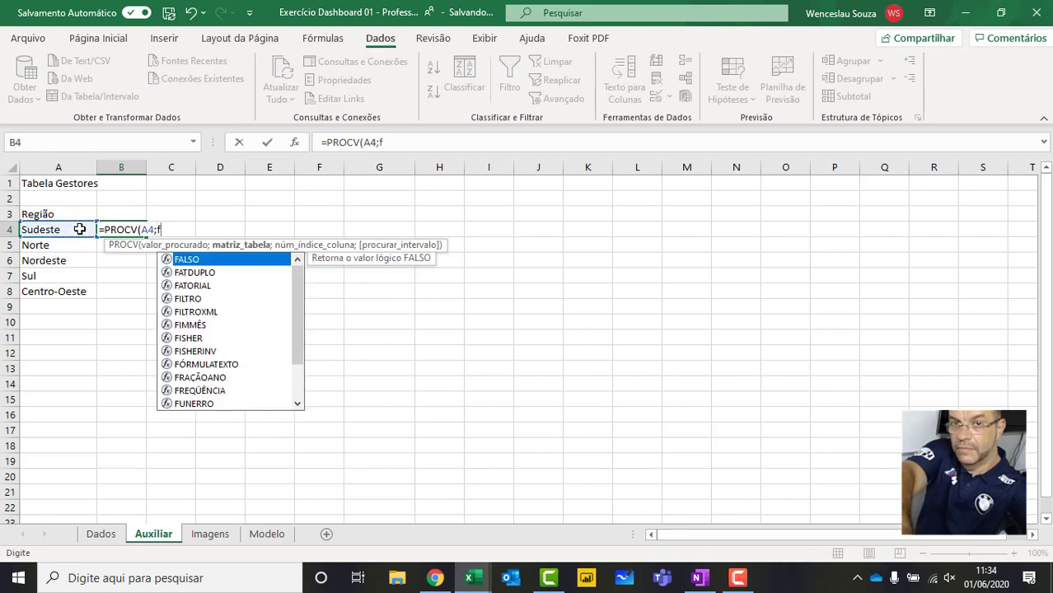
pyautogui.press('Tab')
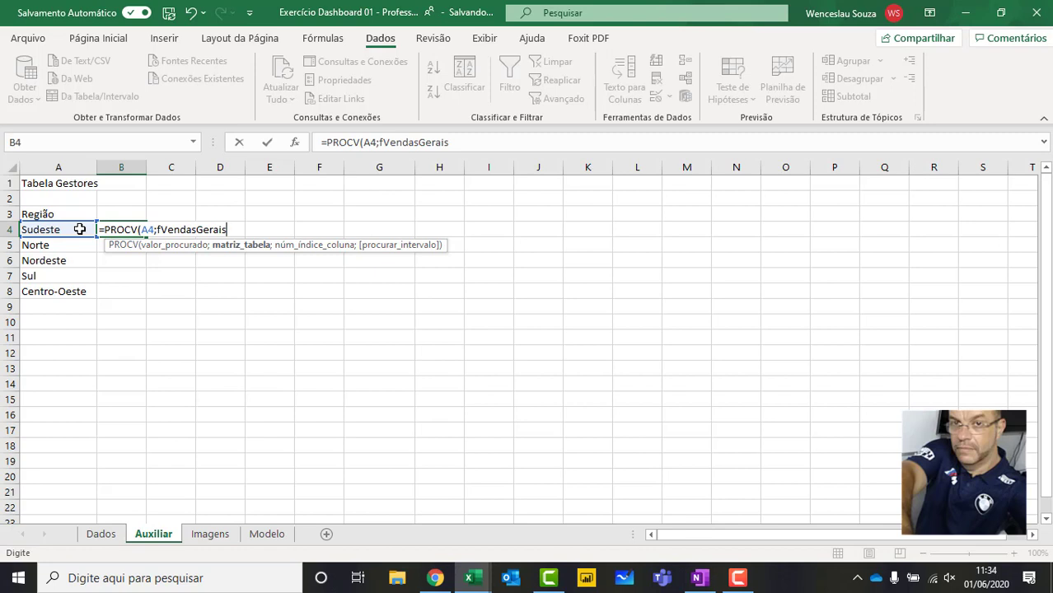
# Start the lookup table argument of the B4 formula at the Região column of fVendasGerais.
pyautogui.write('[')
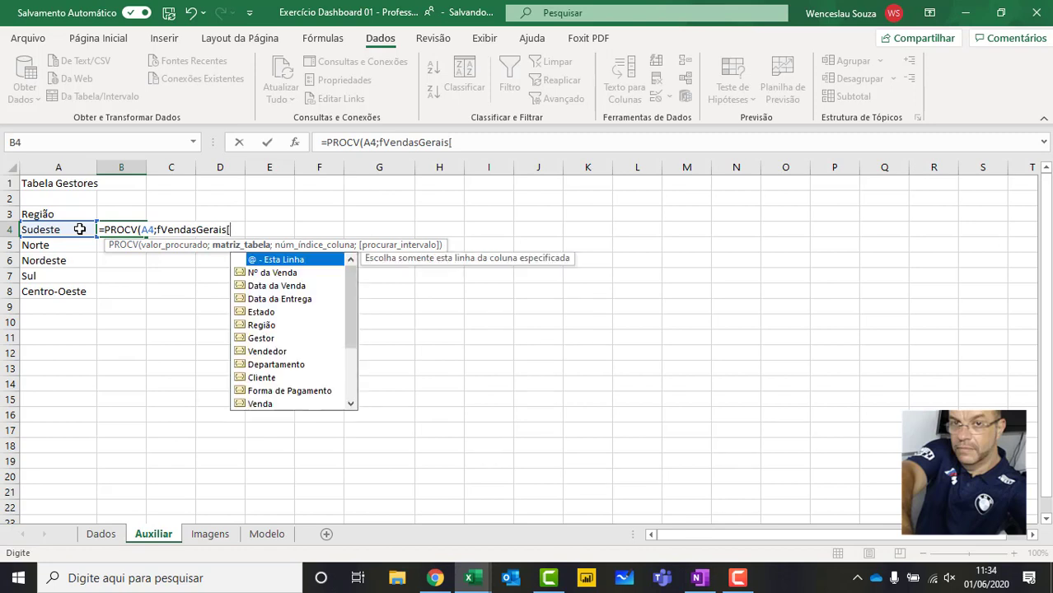
pyautogui.write('[')
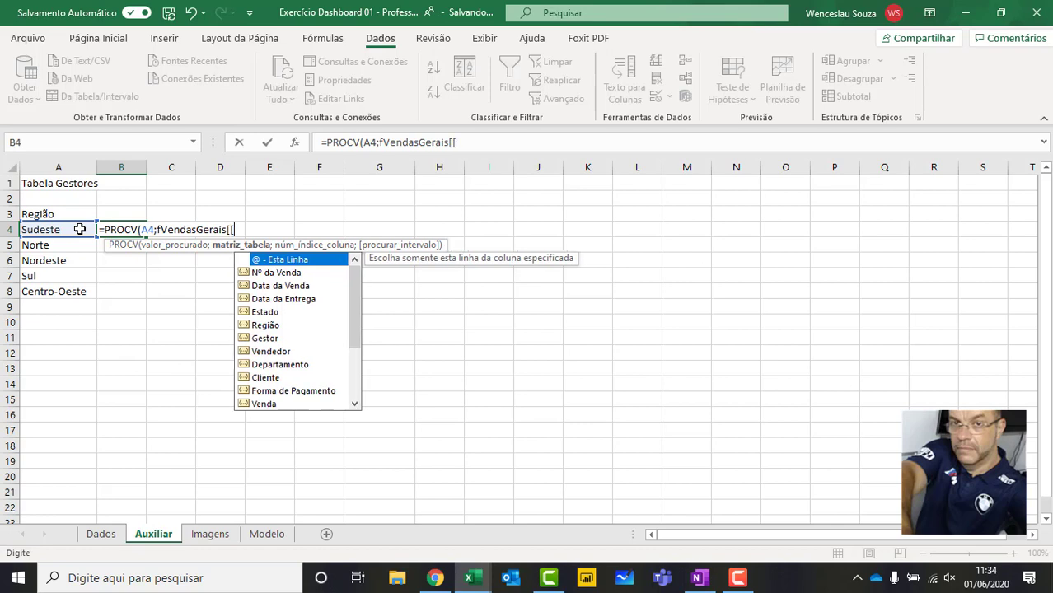
pyautogui.press('Down')
pyautogui.press('Down')
pyautogui.press('Down')
pyautogui.press('Down')
pyautogui.press('Down')
pyautogui.press('Down')
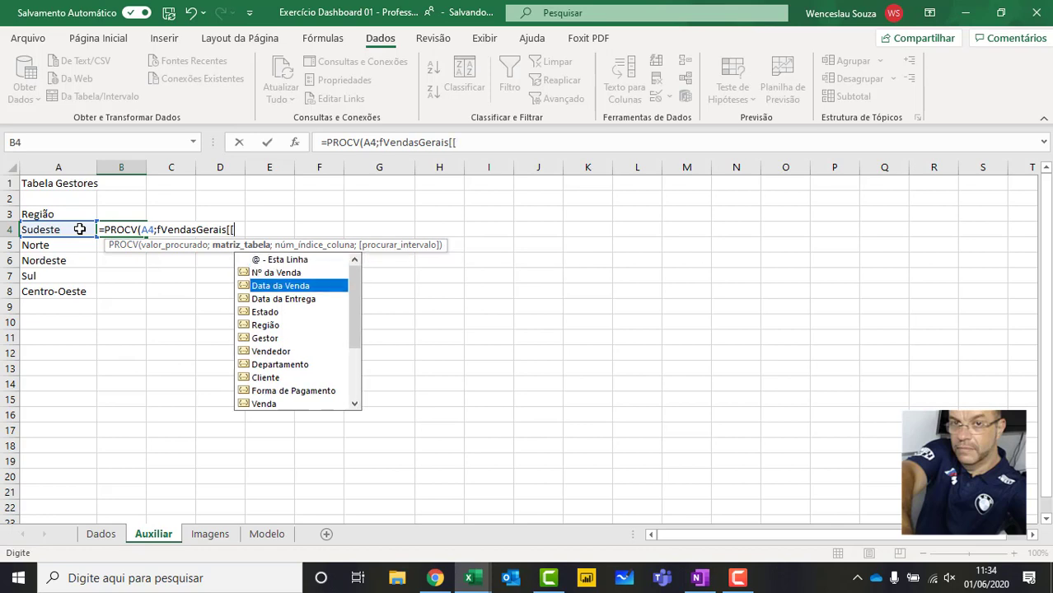
pyautogui.press('Up')
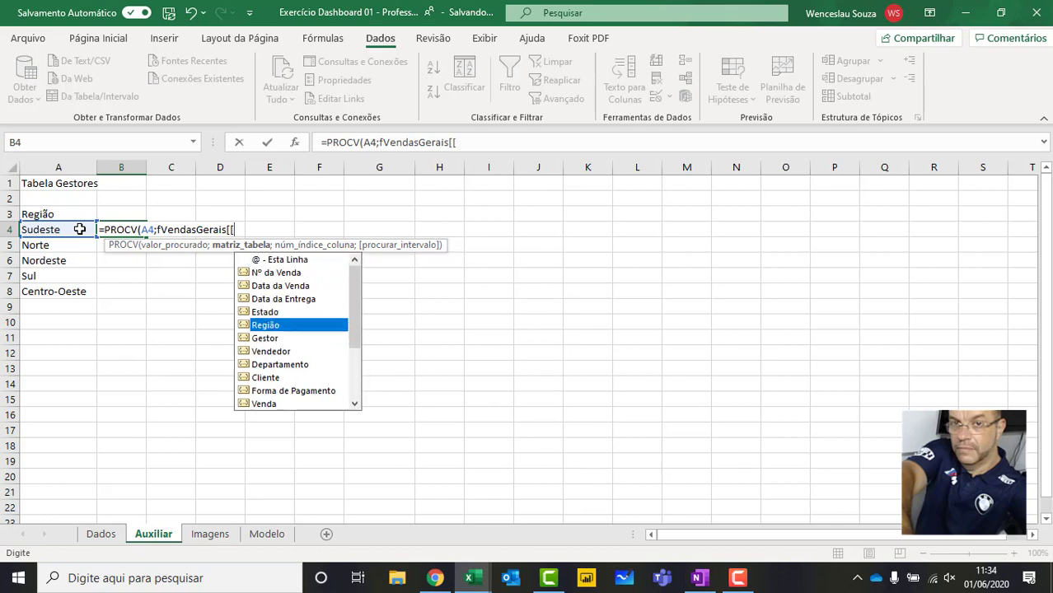
pyautogui.press('Tab')
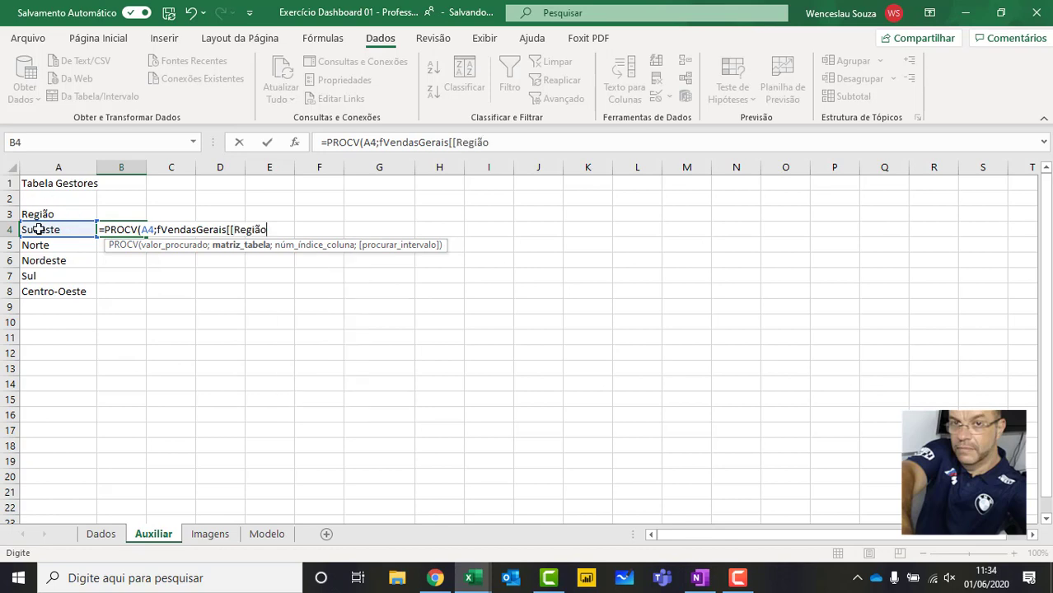
# Extend the lookup range through the Gestor column so it reads fVendasGerais[[Região]:[Gestor]].
pyautogui.write(']:')
pyautogui.write('[')
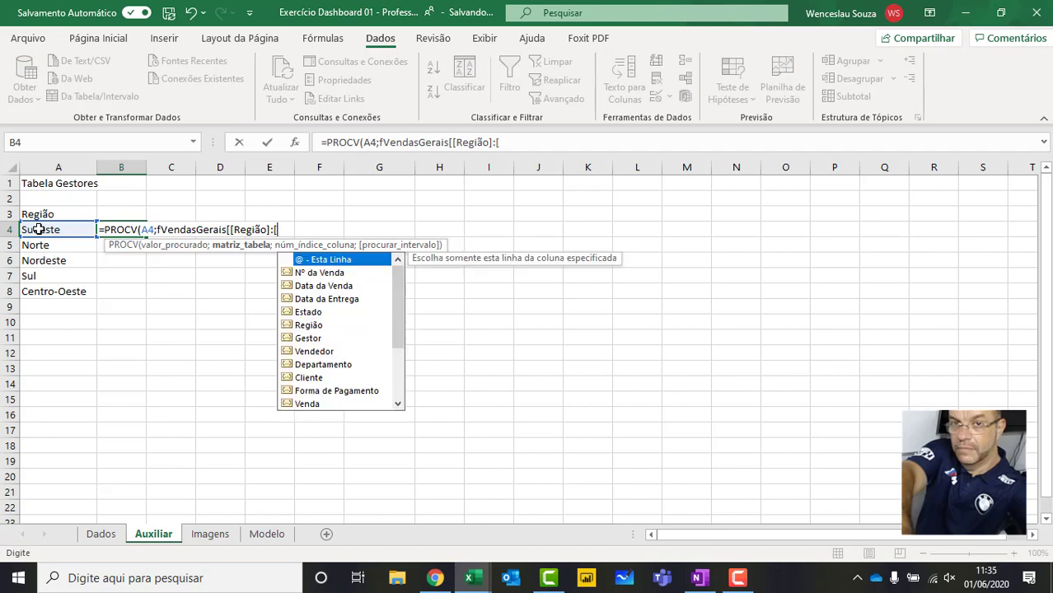
pyautogui.press('Down')
pyautogui.press('Down')
pyautogui.press('Down')
pyautogui.press('Down')
pyautogui.press('Down')
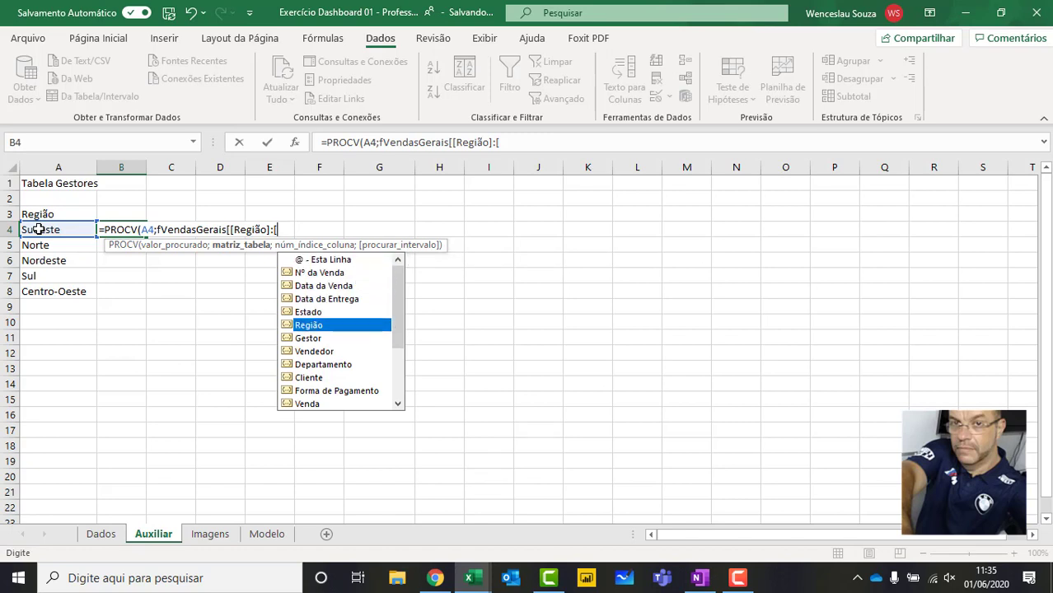
pyautogui.press('Down')
pyautogui.press('Tab')
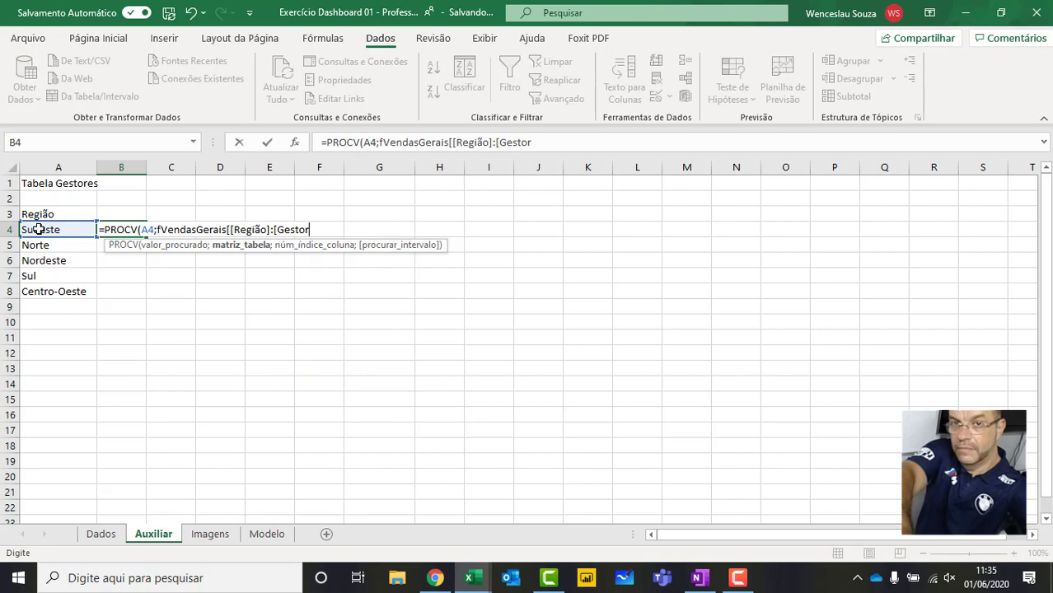
pyautogui.write(']')
pyautogui.write(']')
pyautogui.click(322, 230)
pyautogui.press('BackSpace')
pyautogui.press('BackSpace')
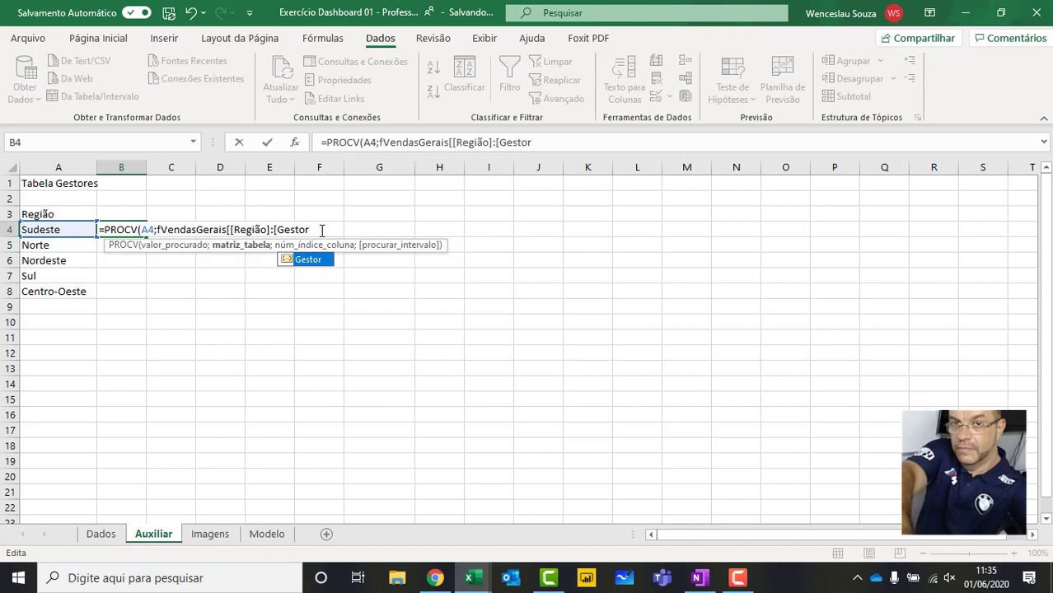
pyautogui.write(']]')
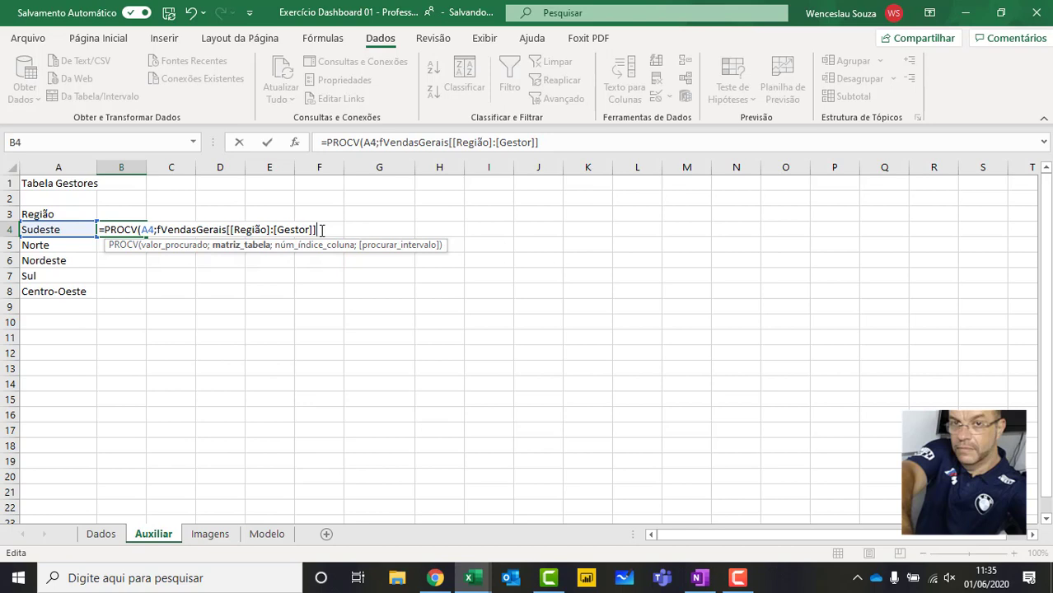
# Complete the PROCV formula in B4 with column index 2 and the exact-match option FALSO.
pyautogui.write(';')
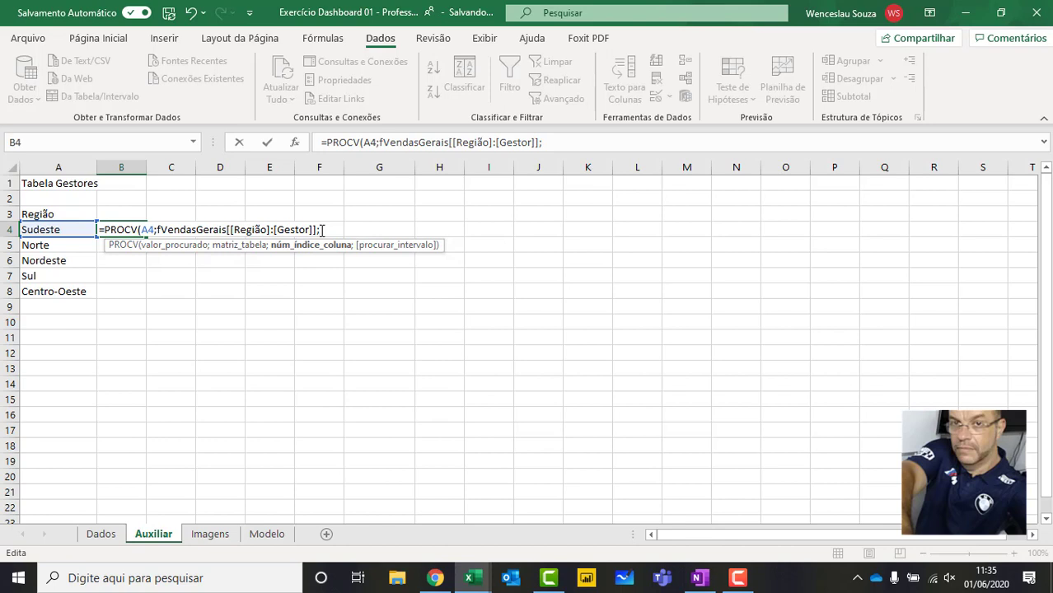
pyautogui.write('2;')
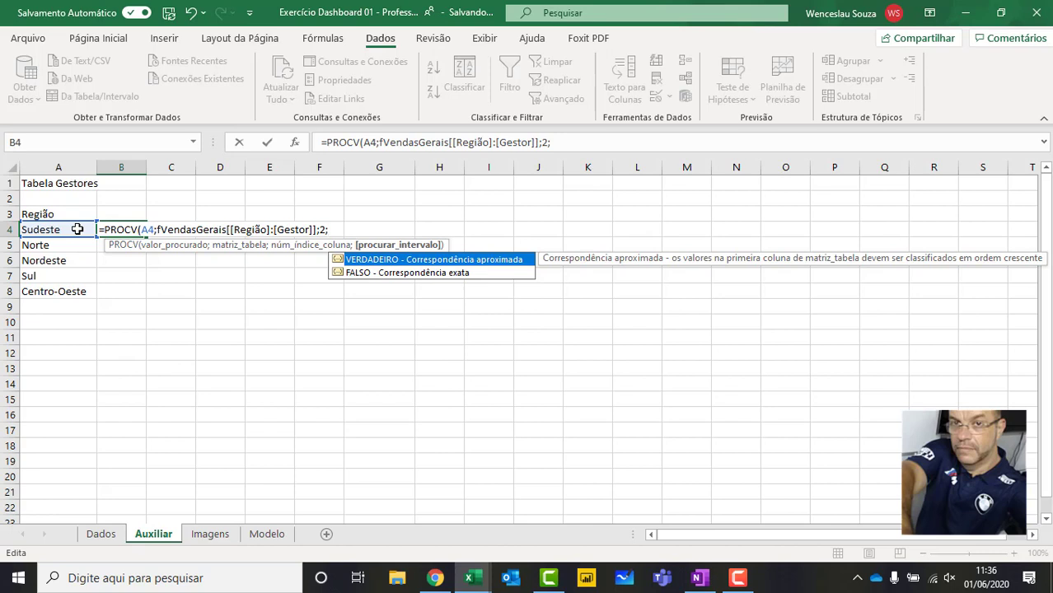
pyautogui.doubleClick(381, 274)
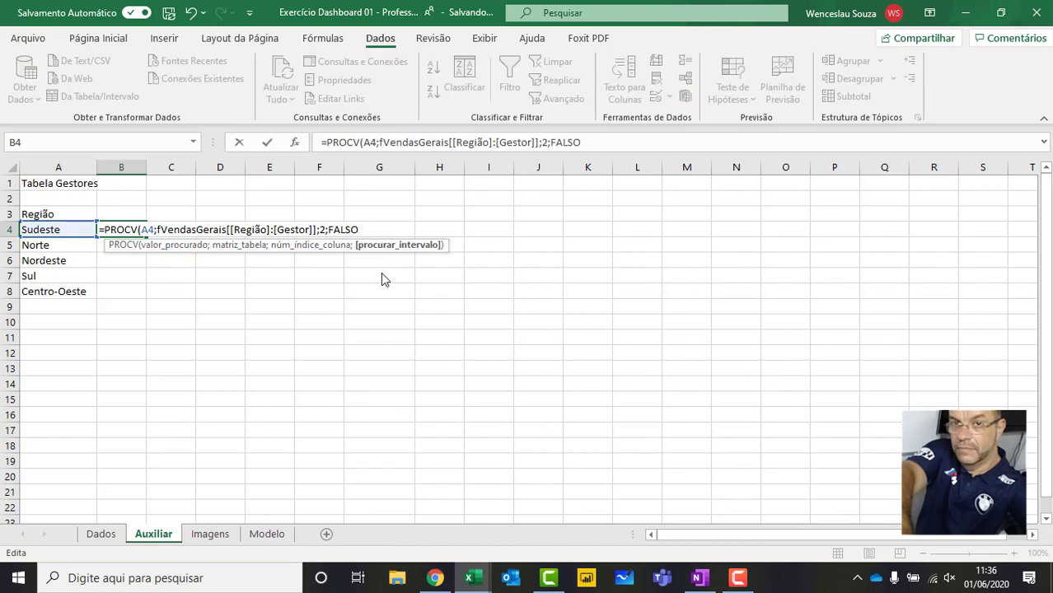
pyautogui.write(')')
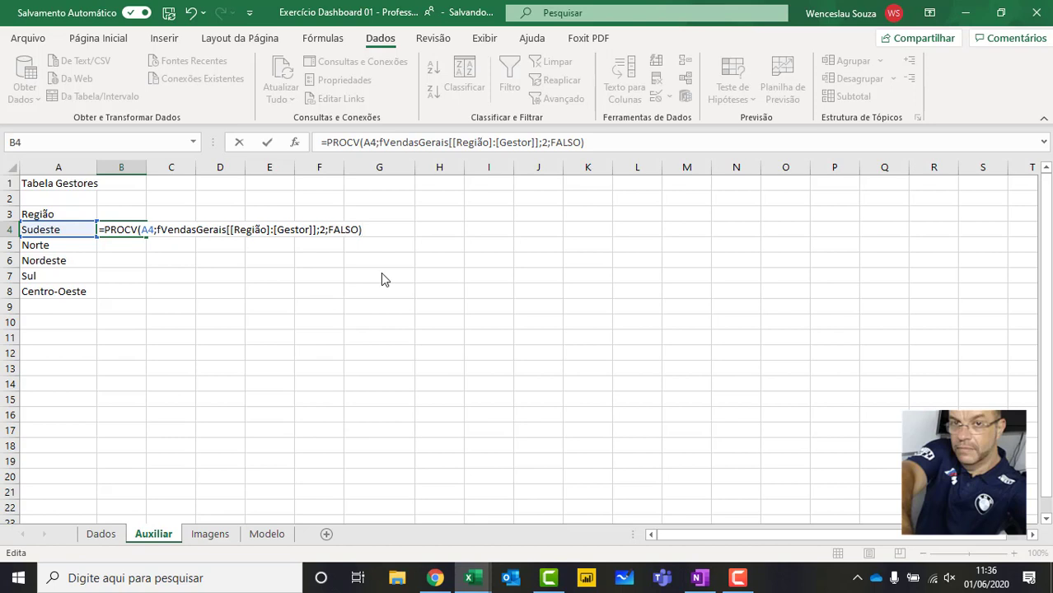
pyautogui.press('Return')
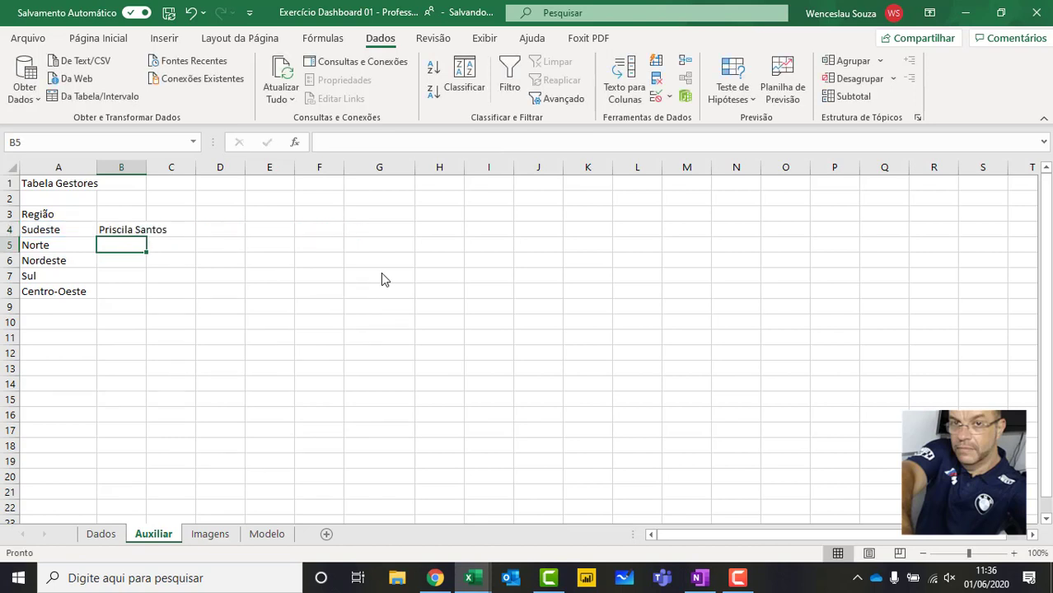
# Enter the header Gestor in cell B3 and autofit column B to its contents.
pyautogui.press('Up')
pyautogui.press('Up')
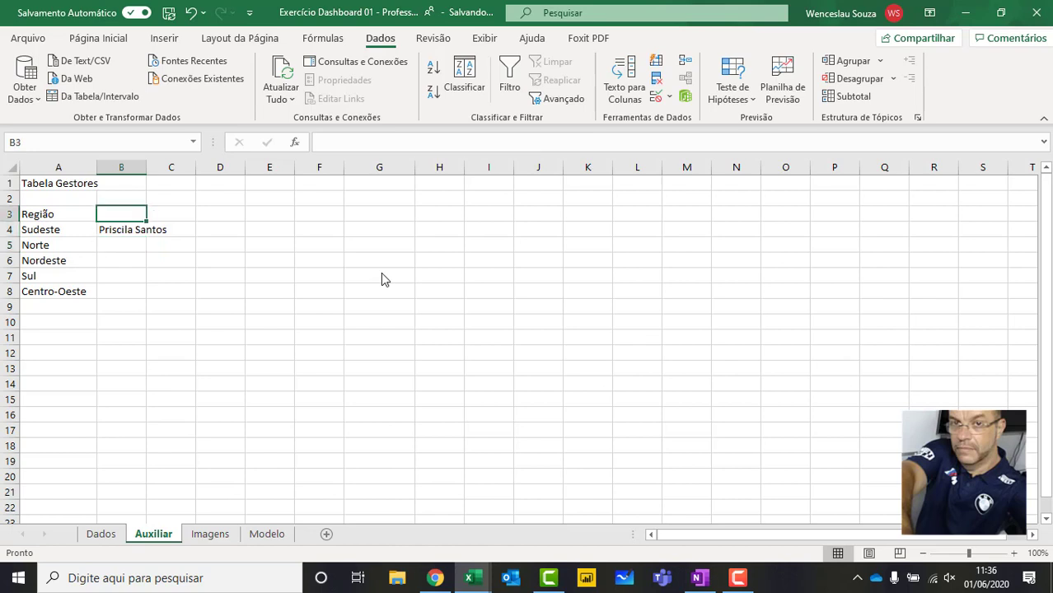
pyautogui.write('Gestor')
pyautogui.press('Return')
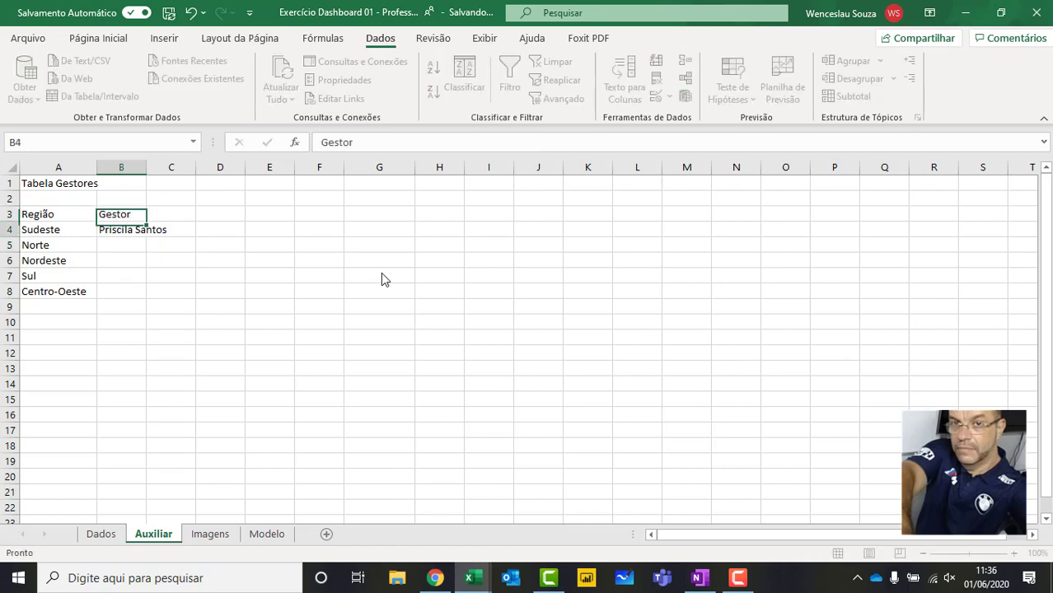
pyautogui.doubleClick(146, 167)
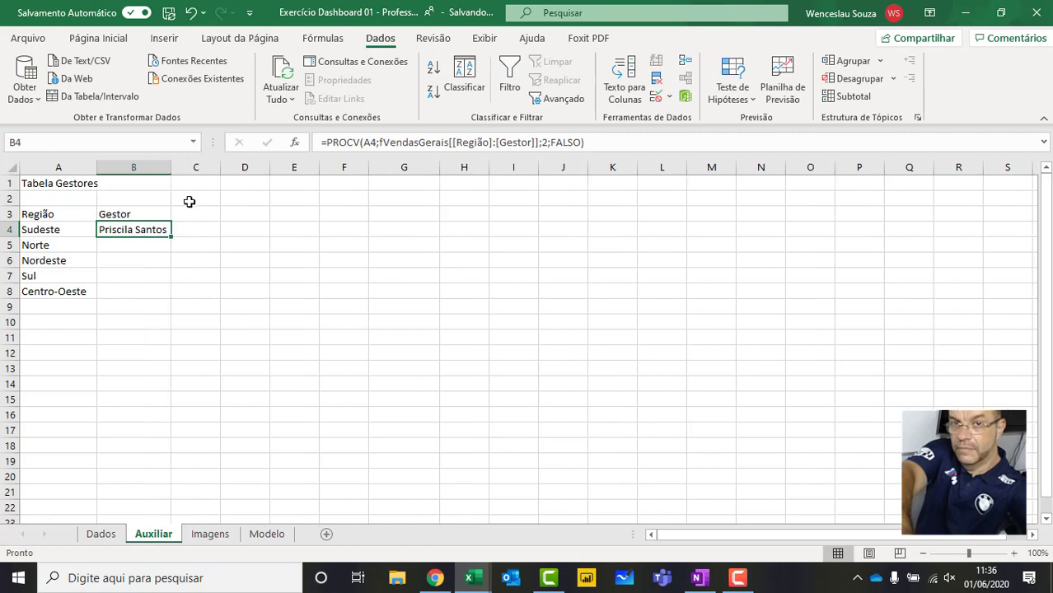
# Review the PROCV formula in B4, fill it down through B8, and autofit column B to the manager names.
pyautogui.doubleClick(134, 232)
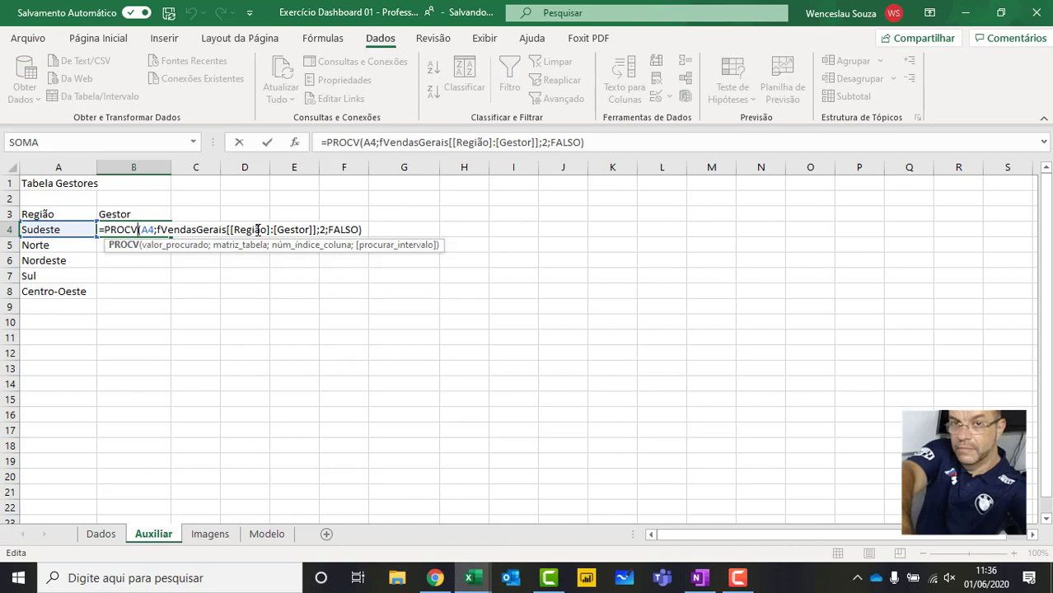
pyautogui.press('Return')
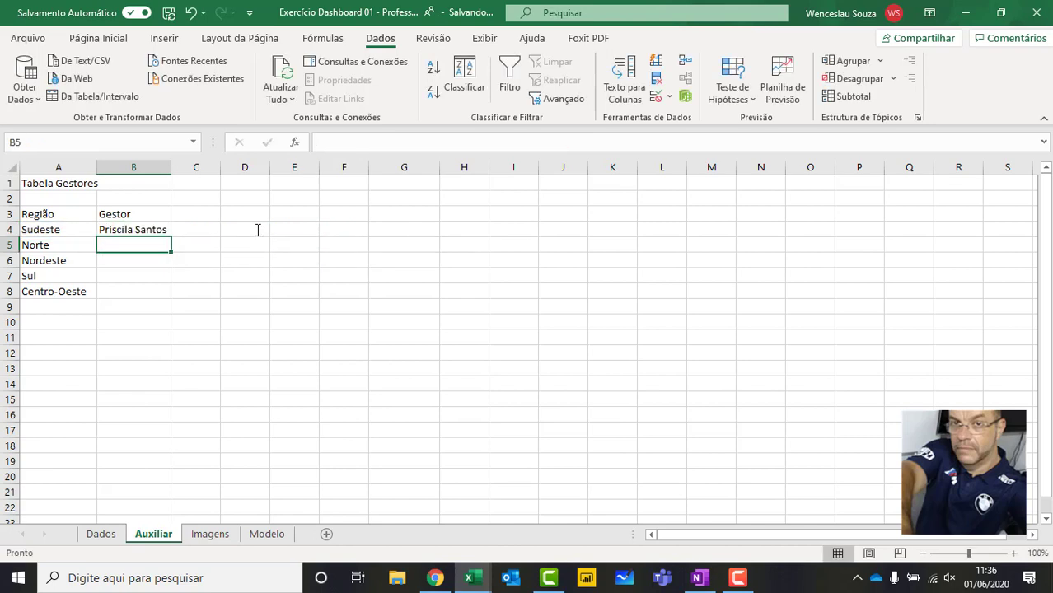
pyautogui.click(155, 230)
pyautogui.moveTo(170, 237); pyautogui.dragTo(170, 299)
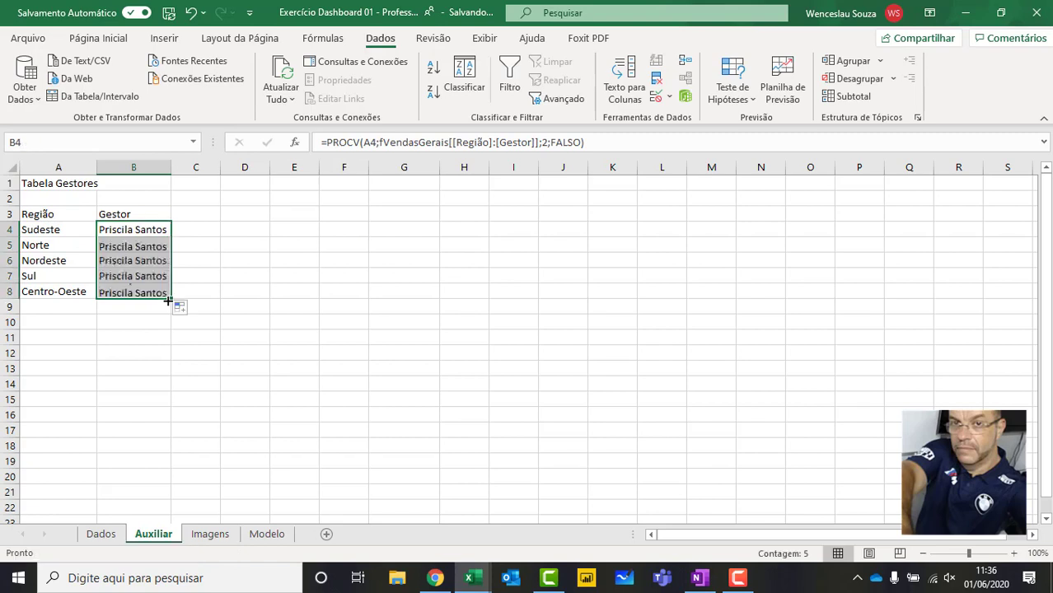
pyautogui.doubleClick(172, 167)
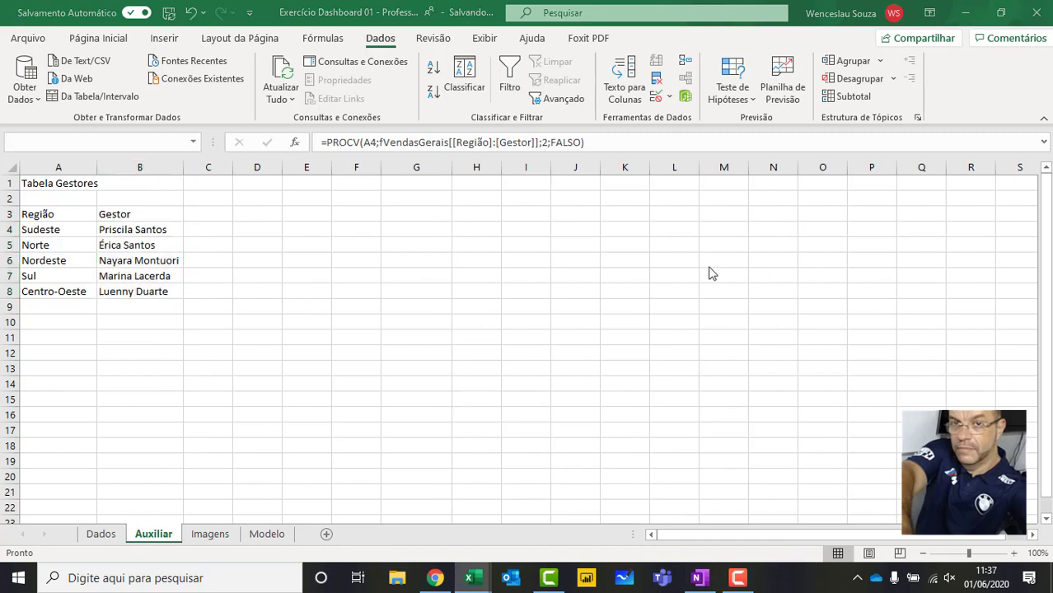
# Enter the header Venda in cell C3.
pyautogui.click(217, 208)
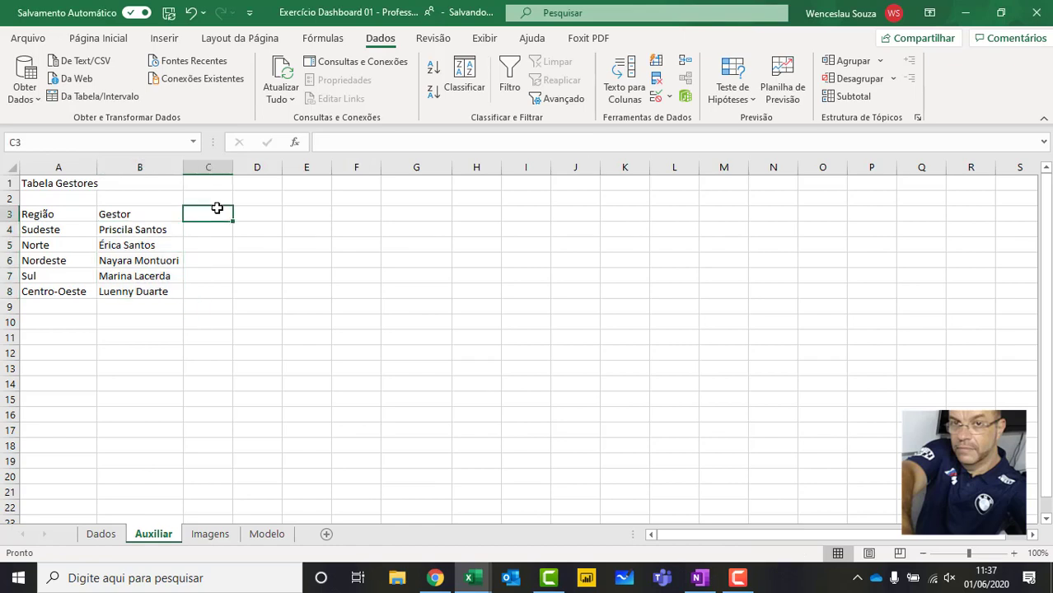
pyautogui.write('Vendas')
pyautogui.press('Return')
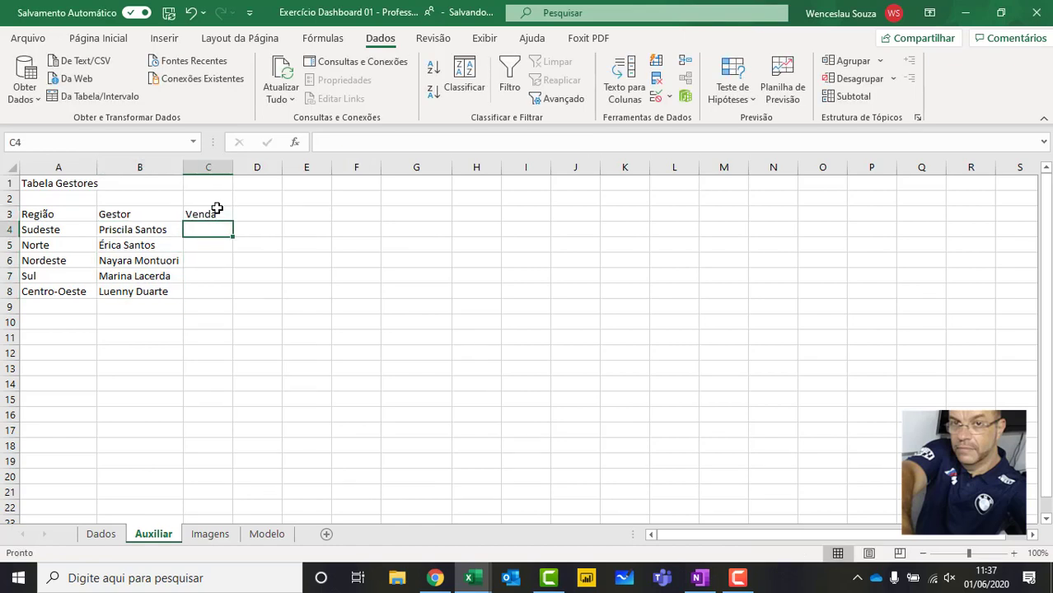
# Begin a SOMASES formula in cell C4 with fVendasGerais[Venda] as the sum range.
pyautogui.write('=som')
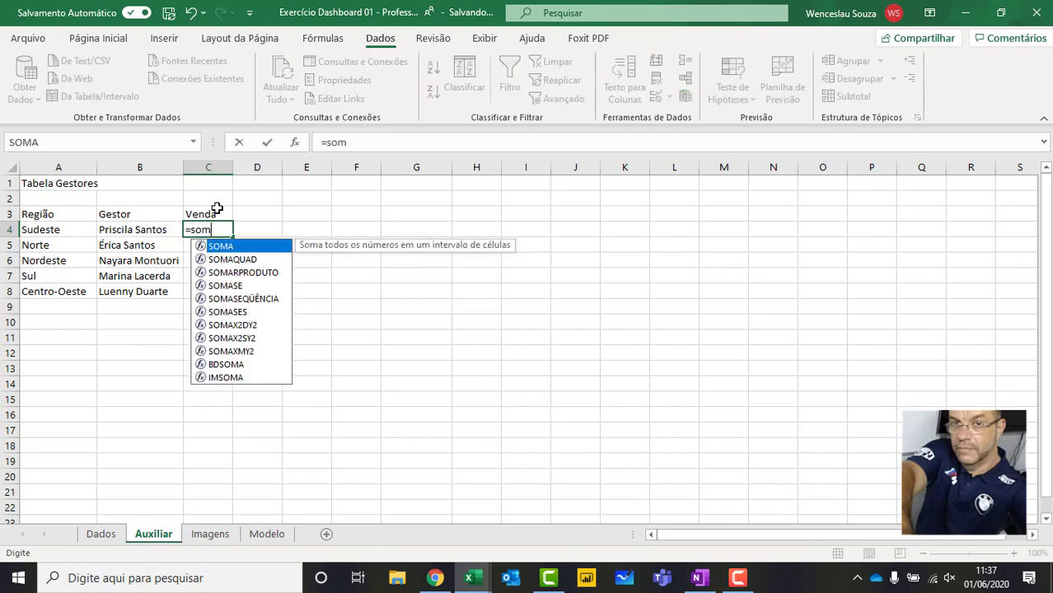
pyautogui.write('ases')
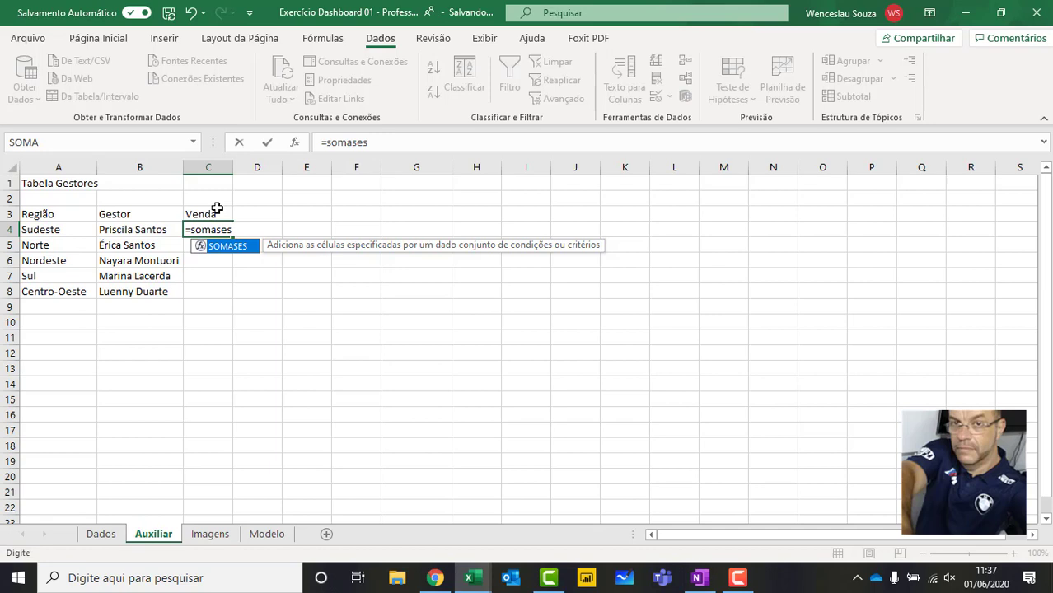
pyautogui.write('(')
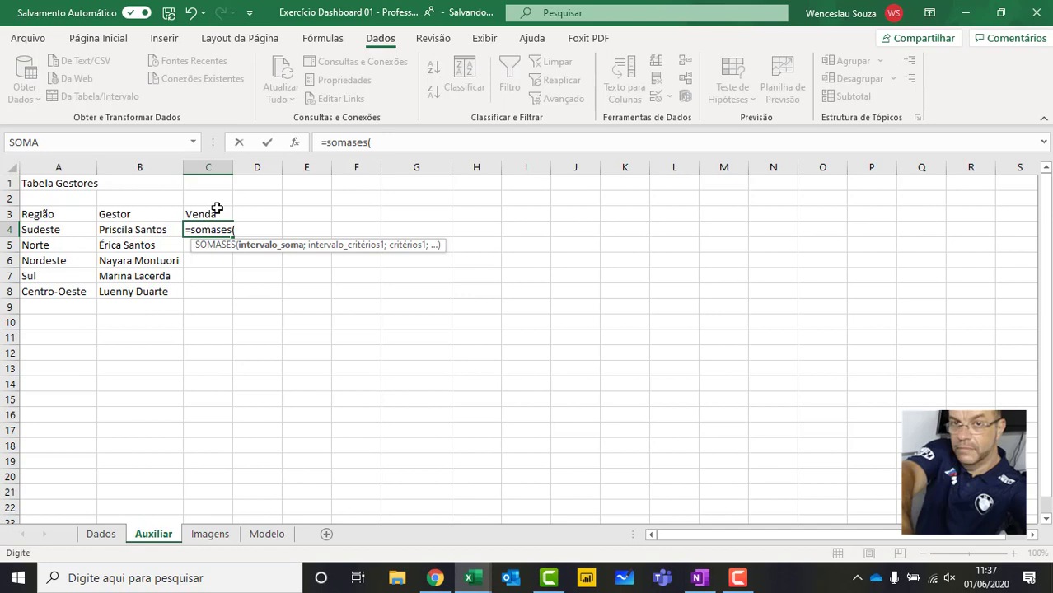
pyautogui.write('fv')
pyautogui.press('Tab')
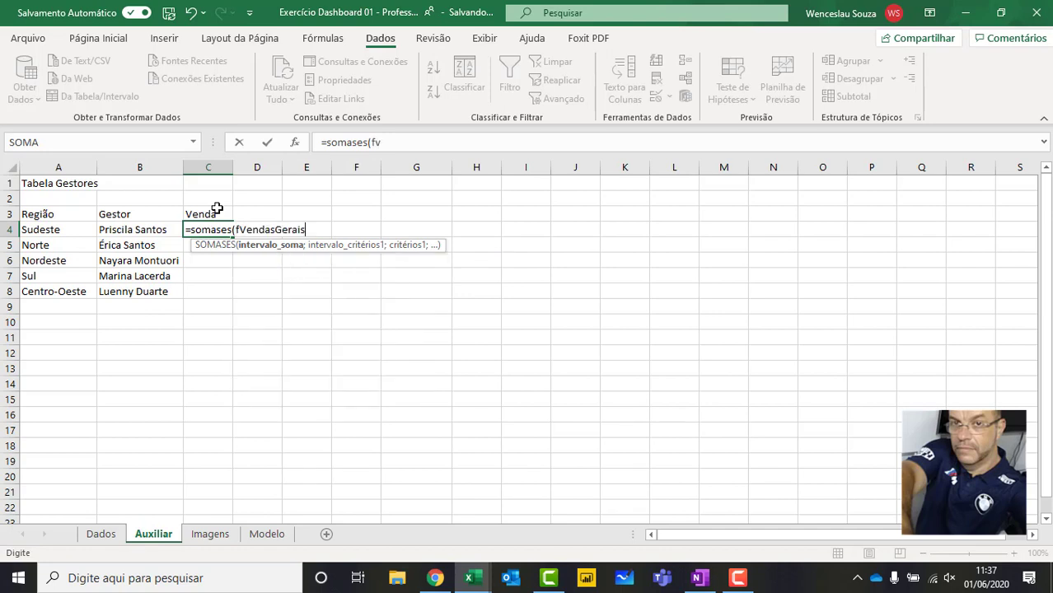
pyautogui.write('[')
pyautogui.press('Down')
pyautogui.press('Down')
pyautogui.press('Down')
pyautogui.press('Down')
pyautogui.press('Down')
pyautogui.press('Down')
pyautogui.press('Down')
pyautogui.press('Down')
pyautogui.press('Down')
pyautogui.press('Down')
pyautogui.press('Down')
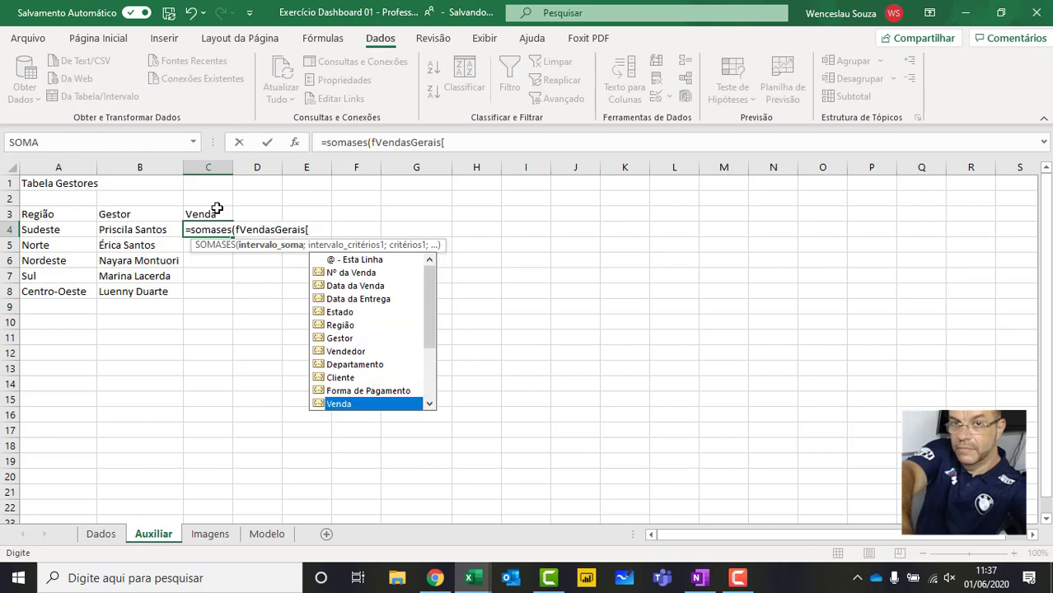
pyautogui.press('Tab')
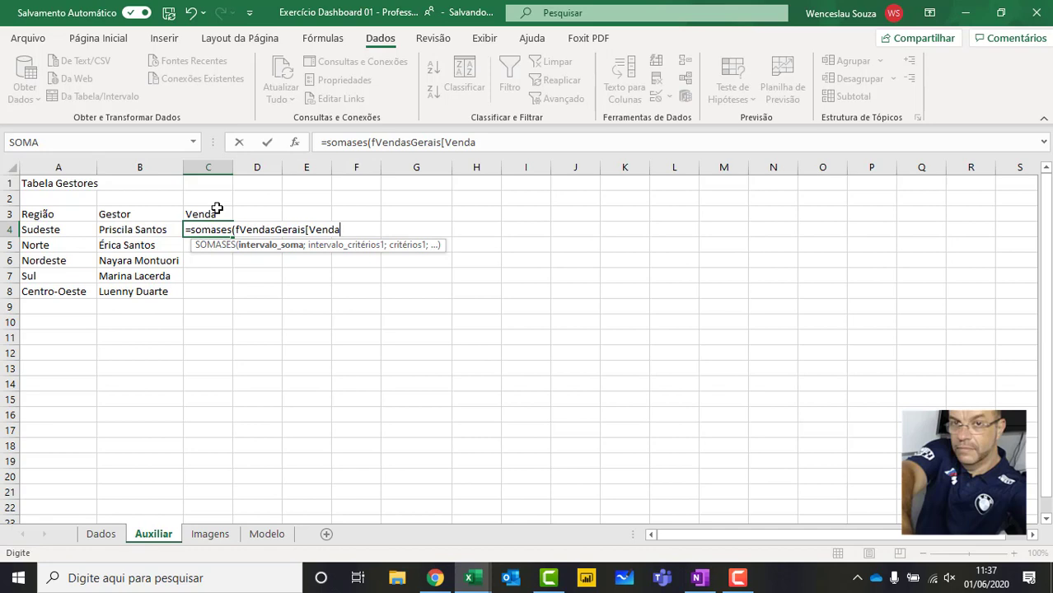
pyautogui.write('];')
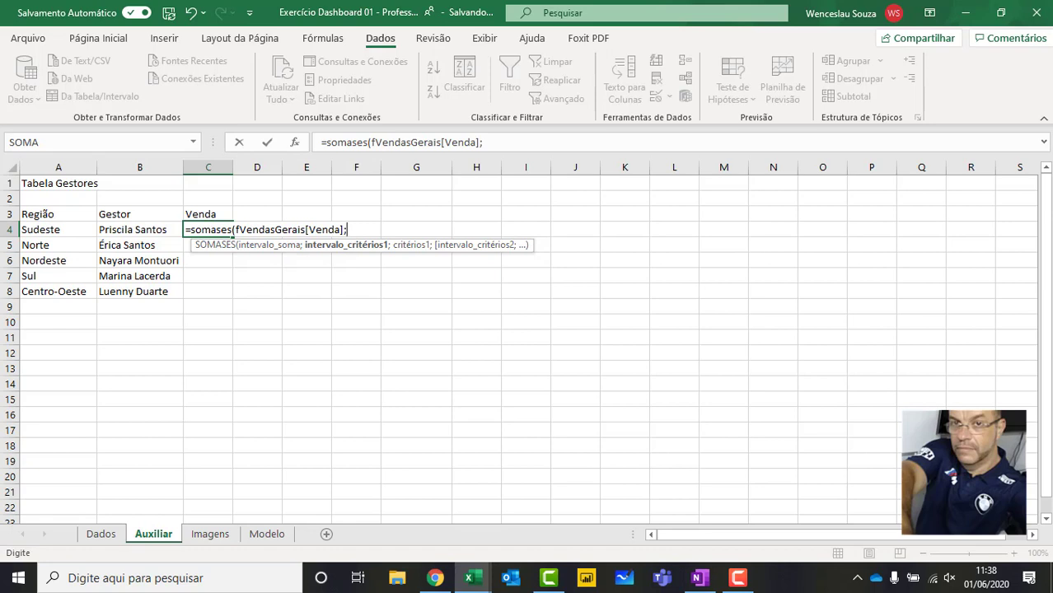
# Add fVendasGerais[Região] as the first criteria range of the SOMASES formula in C4.
pyautogui.write('f')
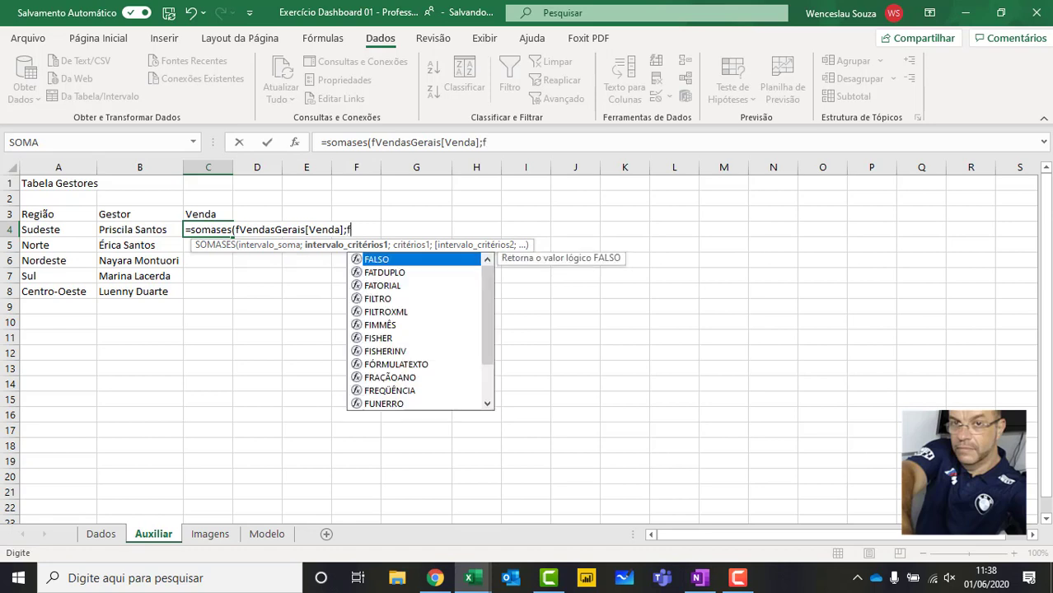
pyautogui.write('v')
pyautogui.press('Tab')
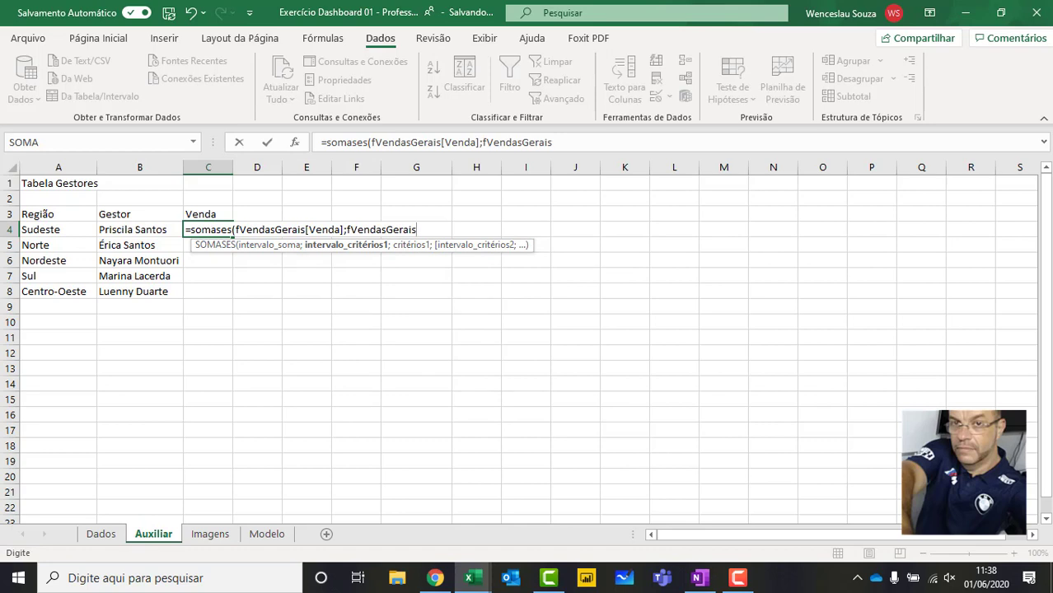
pyautogui.write('[')
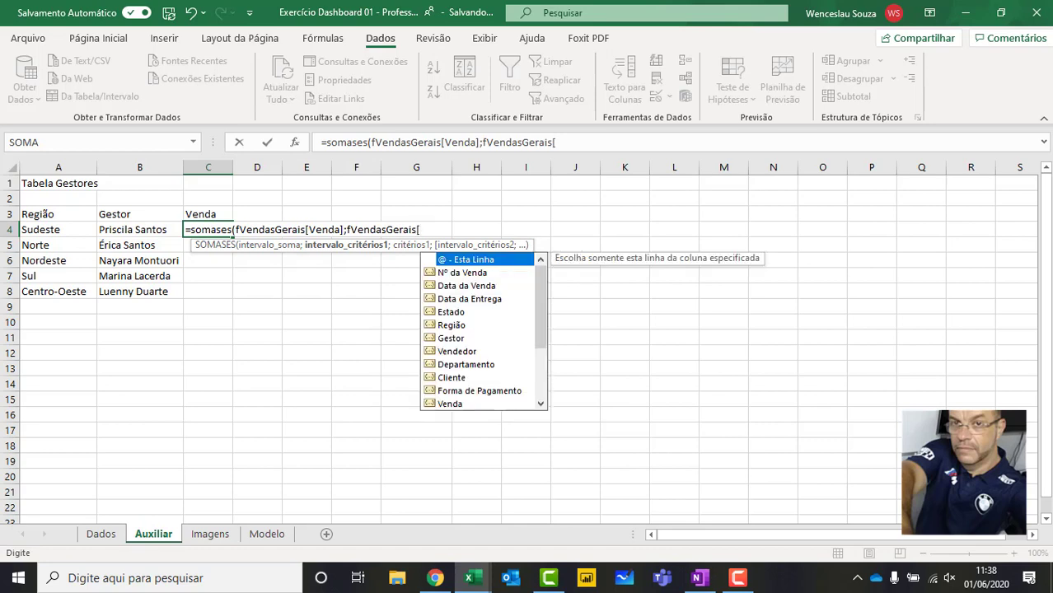
pyautogui.press('Down')
pyautogui.press('Down')
pyautogui.press('Down')
pyautogui.press('Down')
pyautogui.press('Down')
pyautogui.press('Tab')
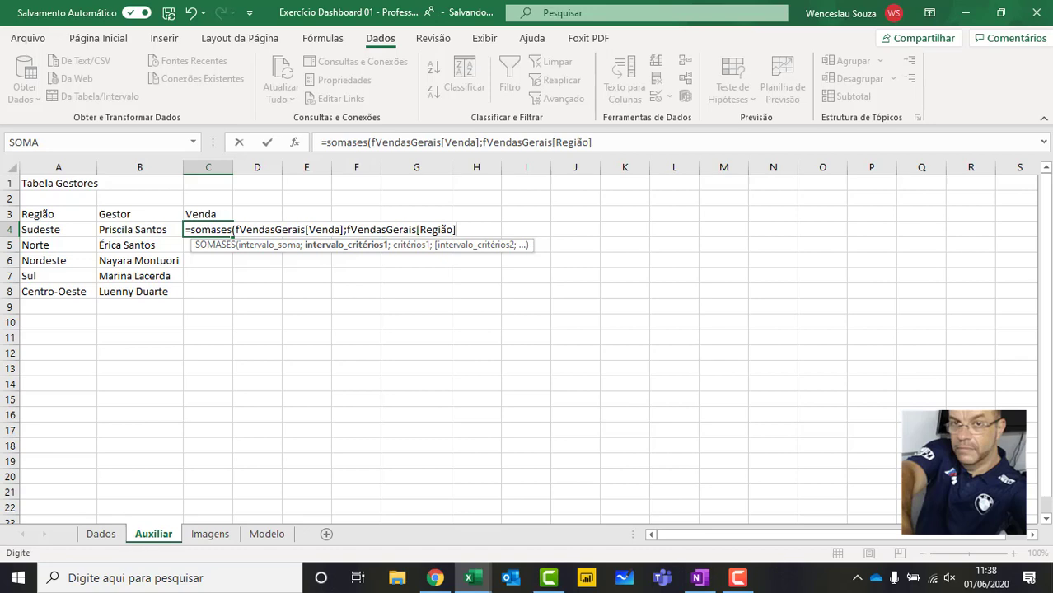
# Use cell A4 as the first criterion of the SOMASES formula in C4.
pyautogui.write(';')
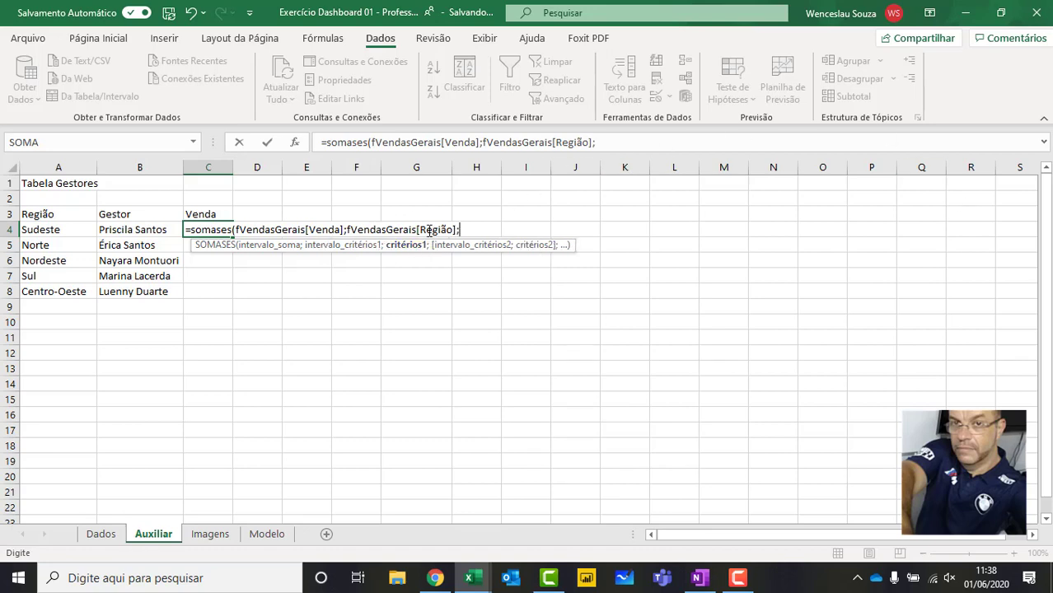
pyautogui.click(38, 230)
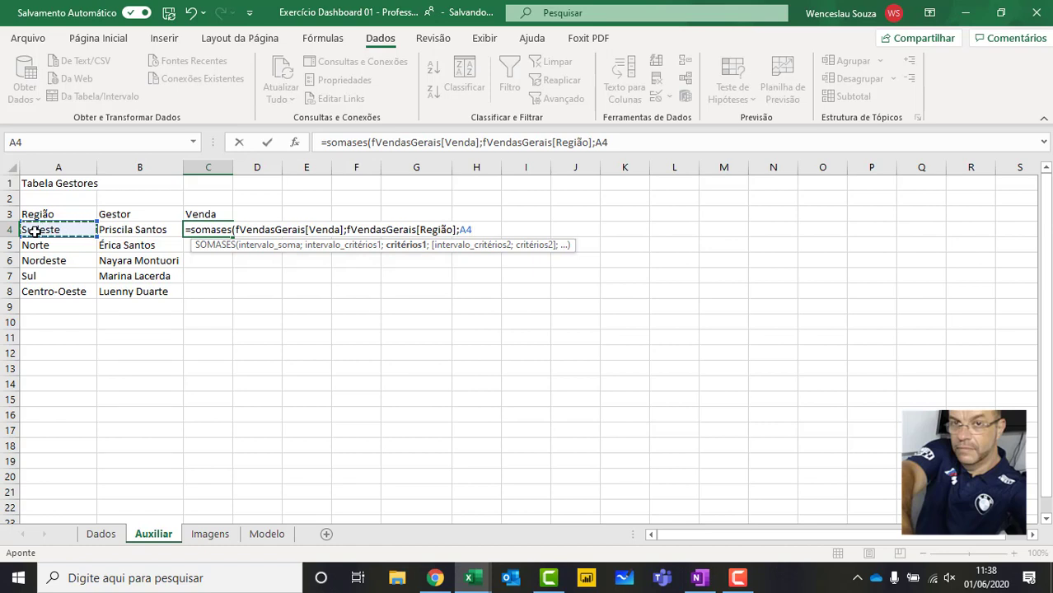
pyautogui.write(';/')
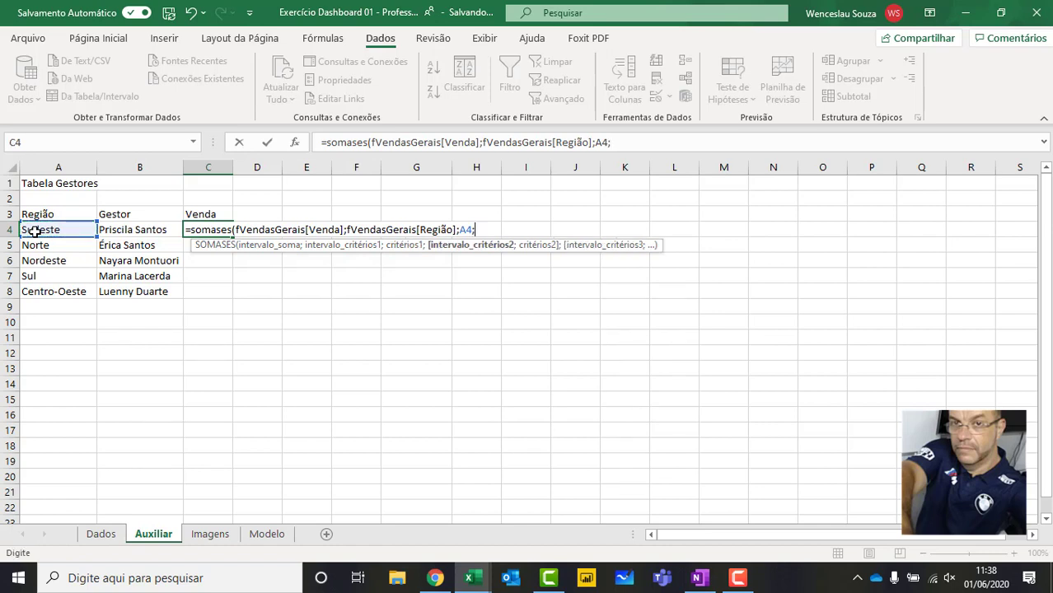
# Add fVendasGerais[Gestor] as the second criteria range of the SOMASES formula in C4.
pyautogui.write('fv')
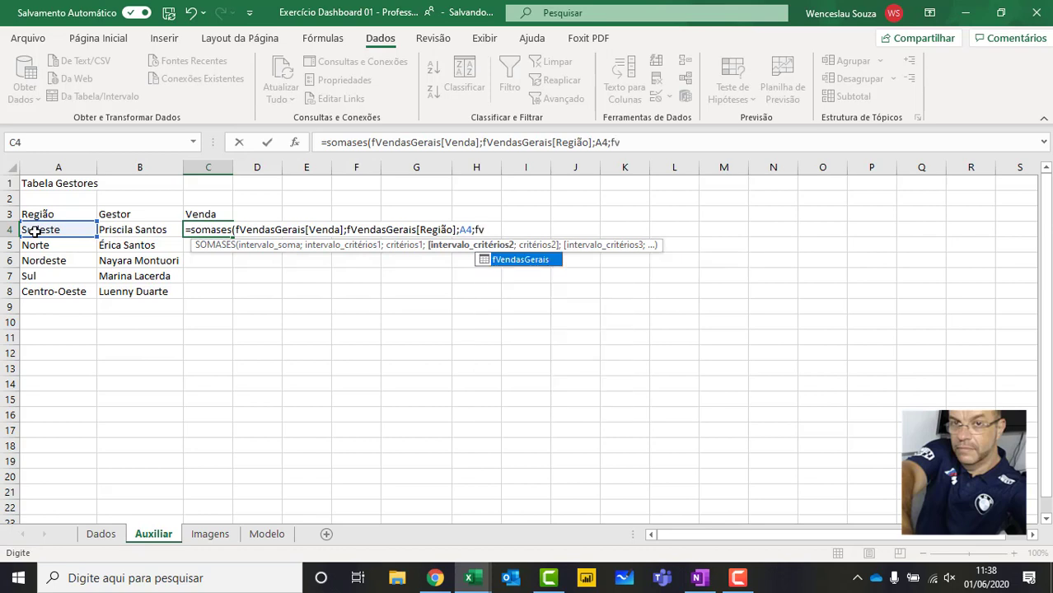
pyautogui.press('Tab')
pyautogui.write('[')
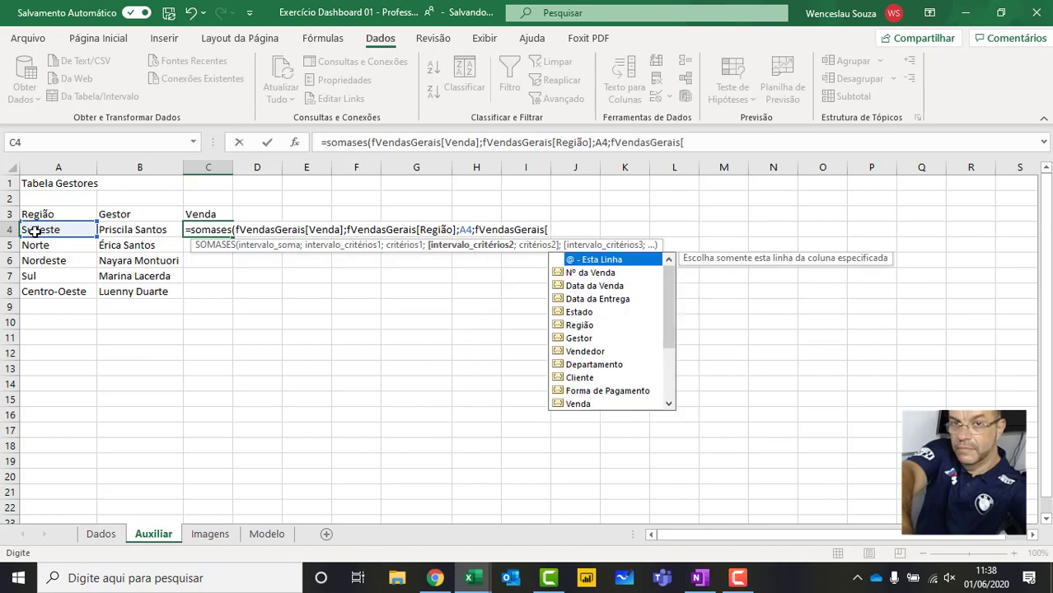
pyautogui.press('Down')
pyautogui.press('Down')
pyautogui.press('Down')
pyautogui.press('Down')
pyautogui.press('Down')
pyautogui.press('Down')
pyautogui.press('Tab')
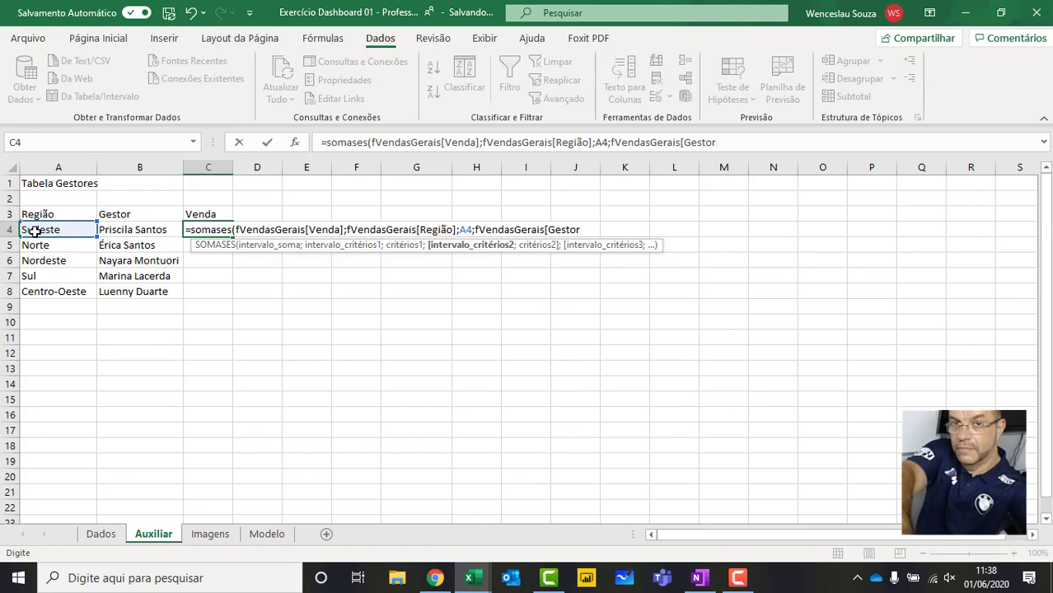
pyautogui.write(';')
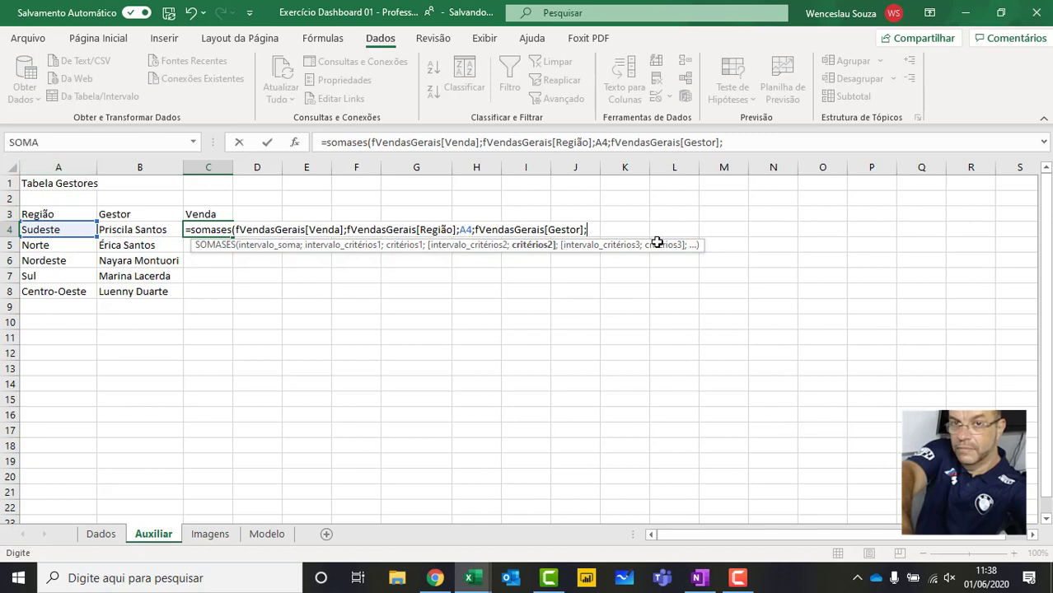
# Complete the SOMASES formula in C4 with cell B4 as the second criterion, and widen column C.
pyautogui.click(122, 228)
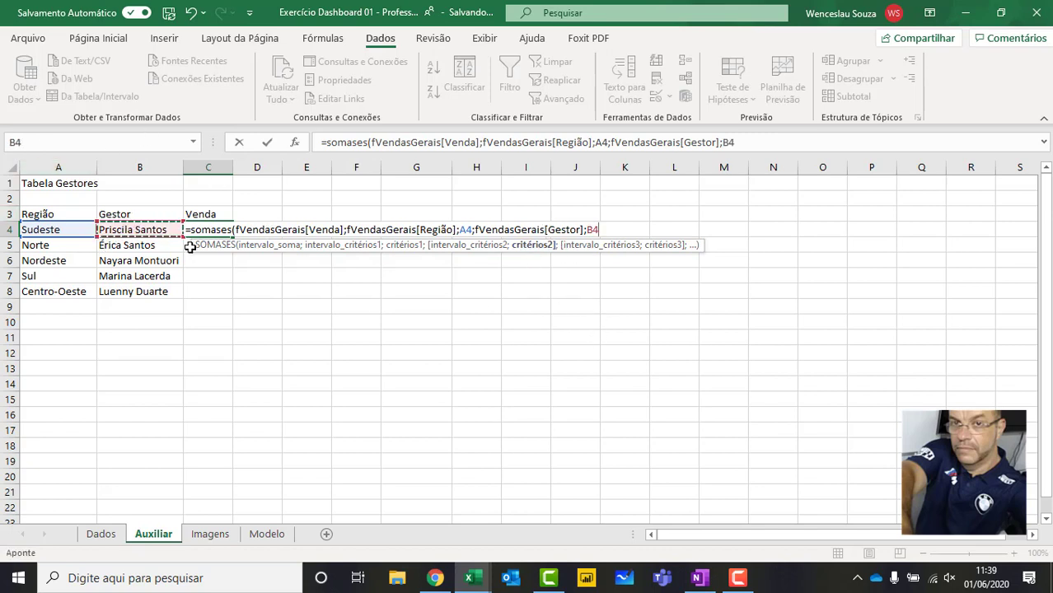
pyautogui.write(')')
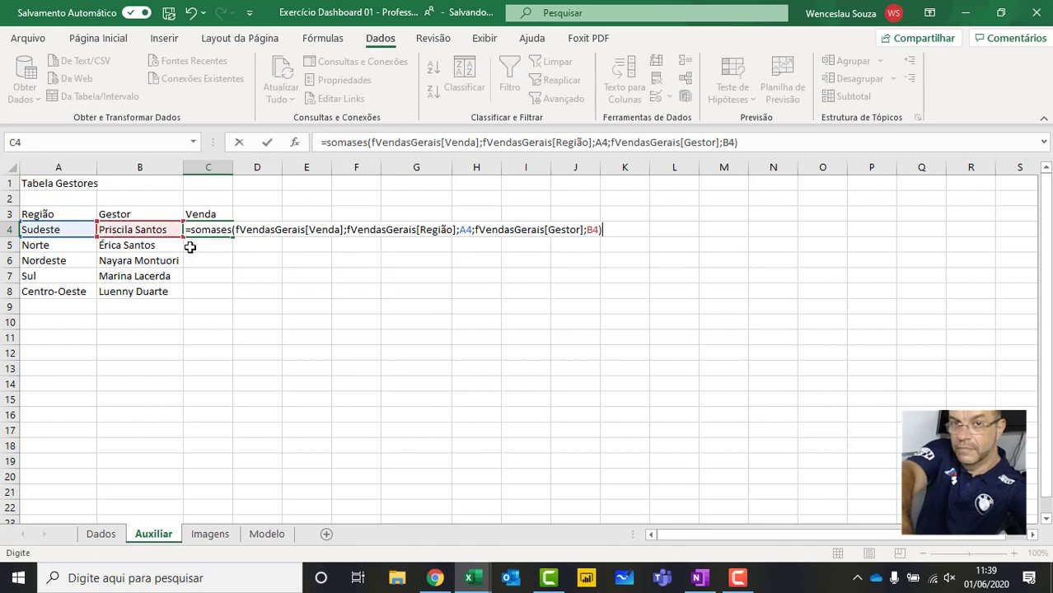
pyautogui.press('Return')
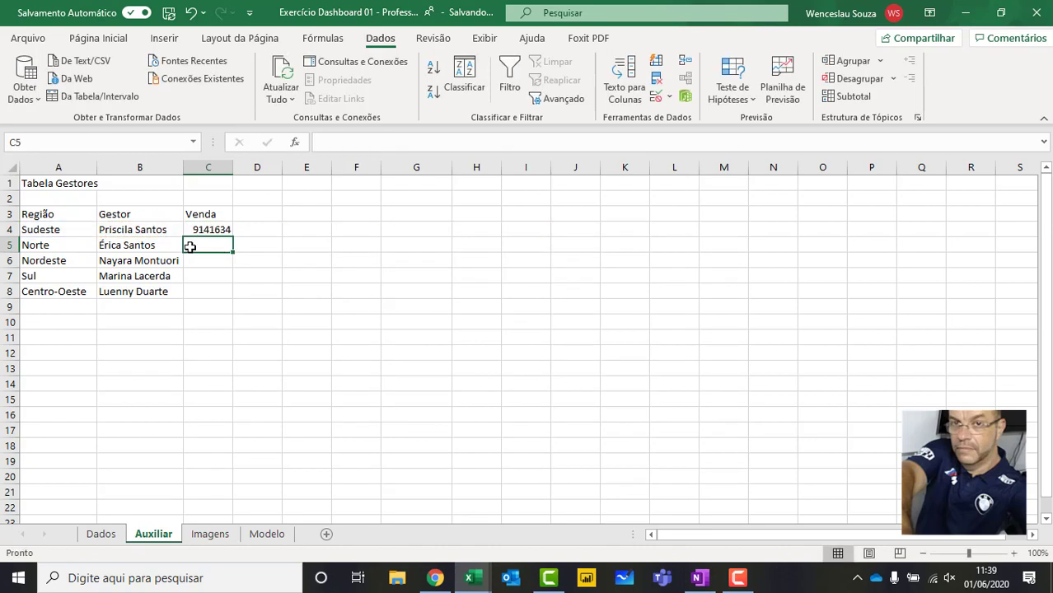
pyautogui.click(210, 229)
pyautogui.moveTo(232, 168); pyautogui.dragTo(263, 169)
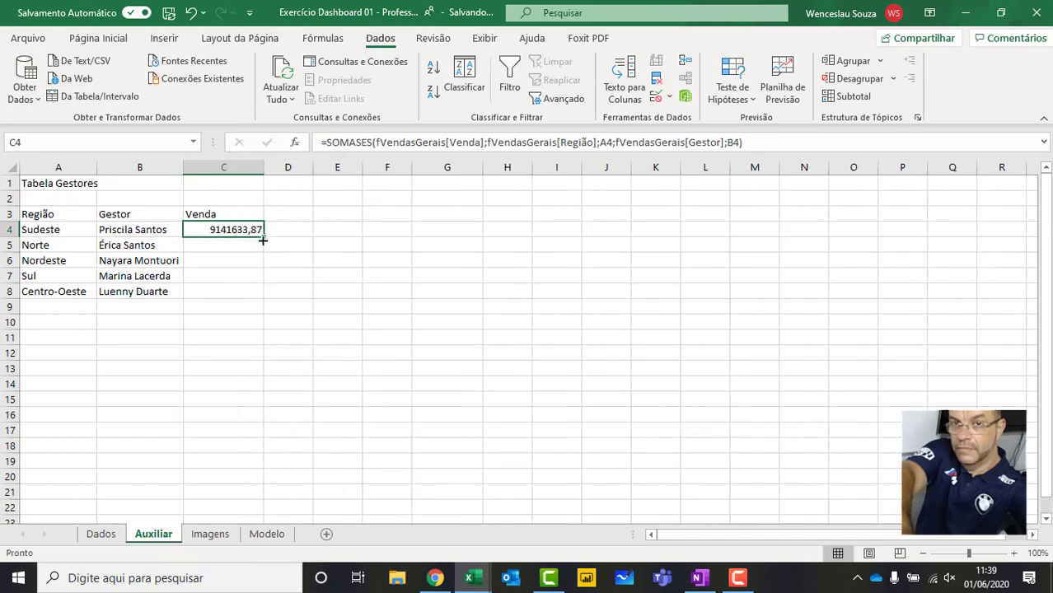
# Fill the SOMASES formula down from C4 through C8 and apply the comma (Contábil) number style to the range.
pyautogui.doubleClick(262, 239)
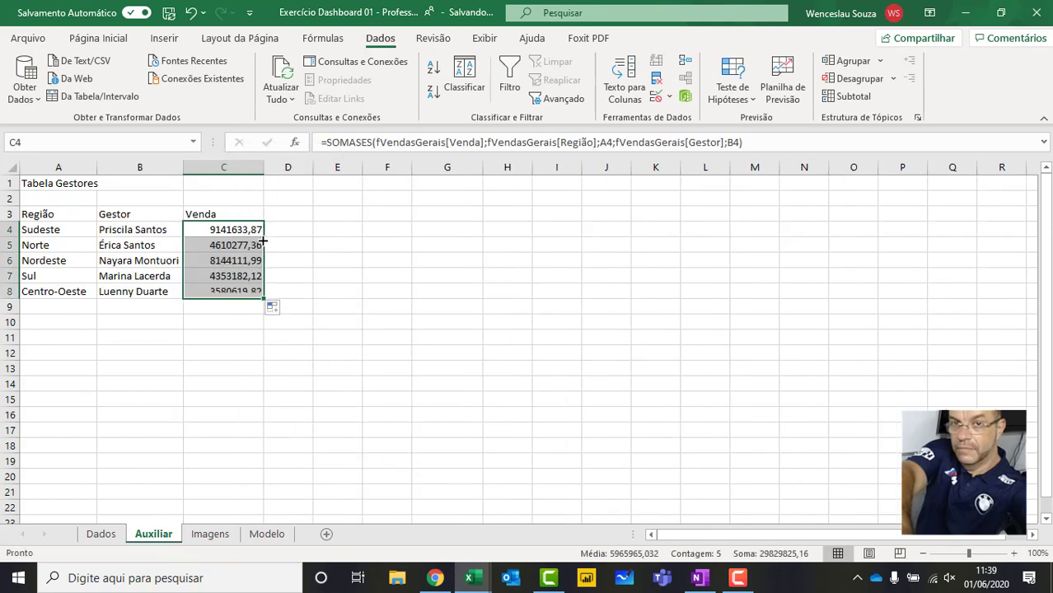
pyautogui.click(96, 39)
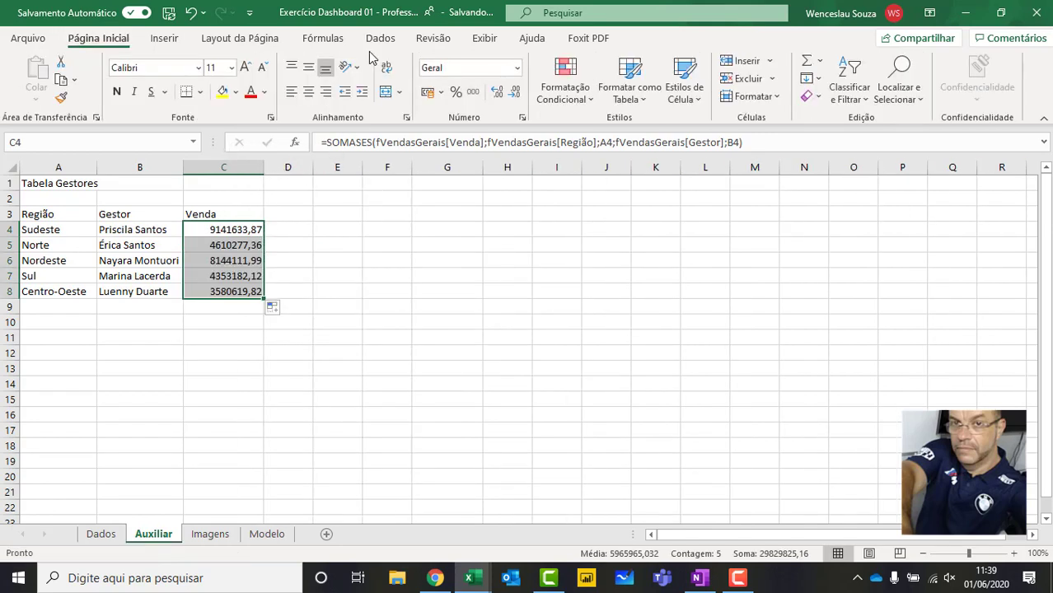
pyautogui.click(472, 93)
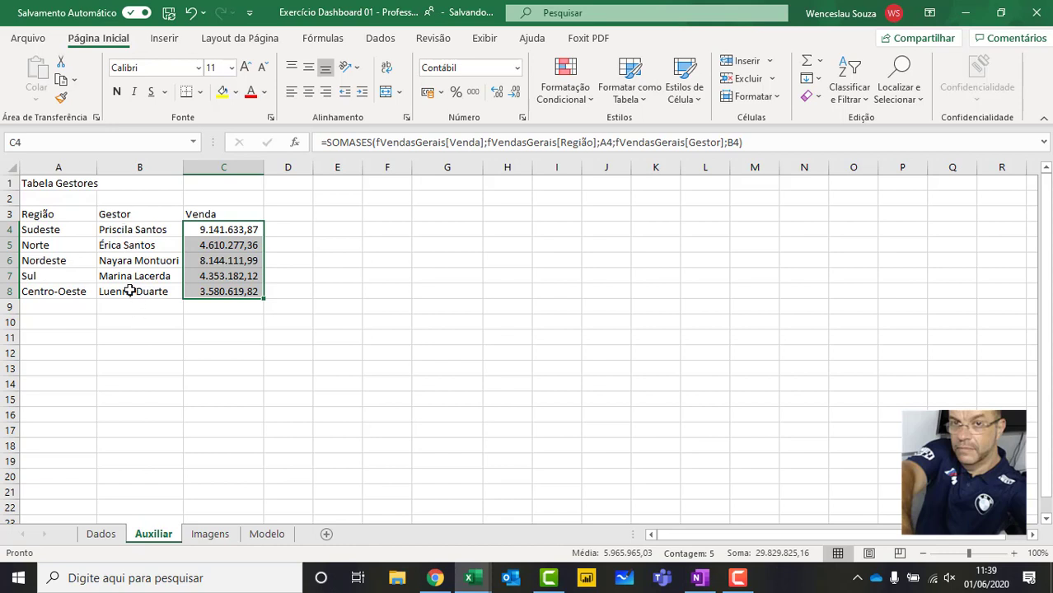
# Enter the test text fafd in the isolated cell G4 and try to auto-fill it down.
pyautogui.click(478, 232)
pyautogui.write('fafd')
pyautogui.press('Down')
pyautogui.press('Down')
pyautogui.press('Down')
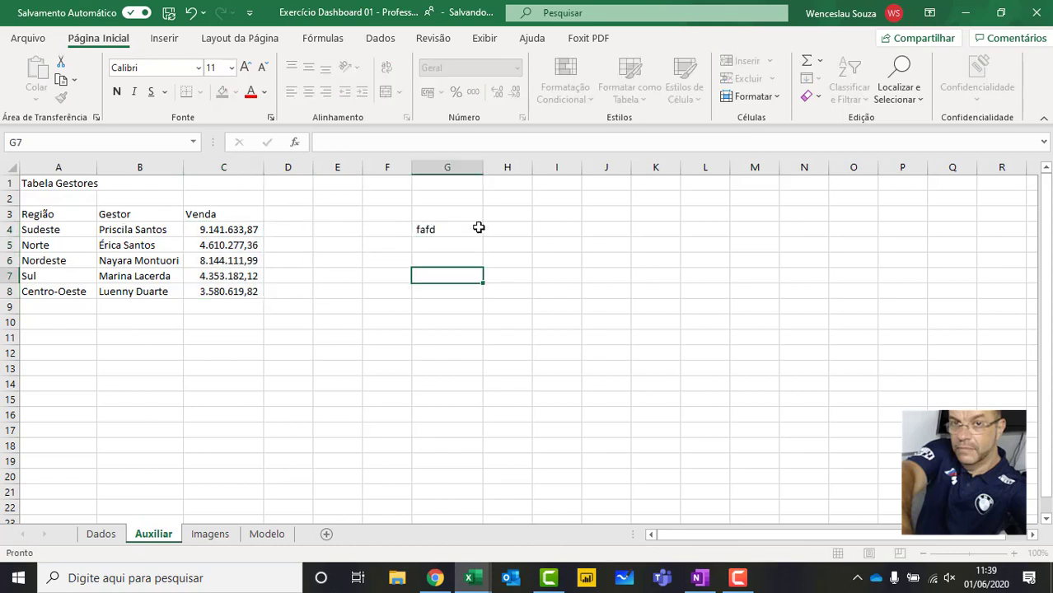
pyautogui.click(485, 234)
pyautogui.click(475, 231)
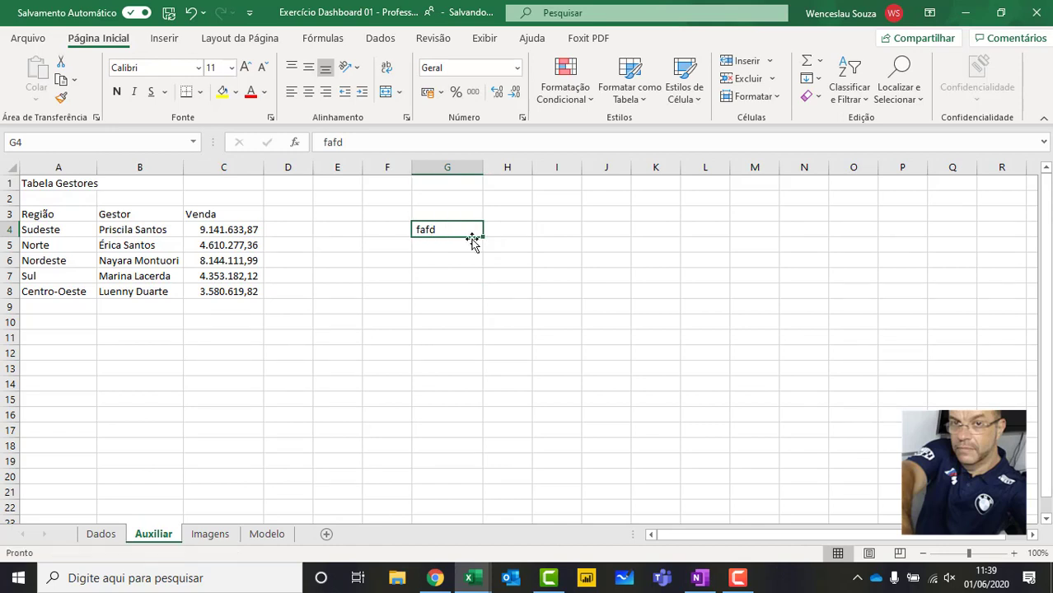
# Enter the test text asfdadf in D4, beside the table, and auto-fill it down through D8.
pyautogui.click(301, 229)
pyautogui.write('asfdadf')
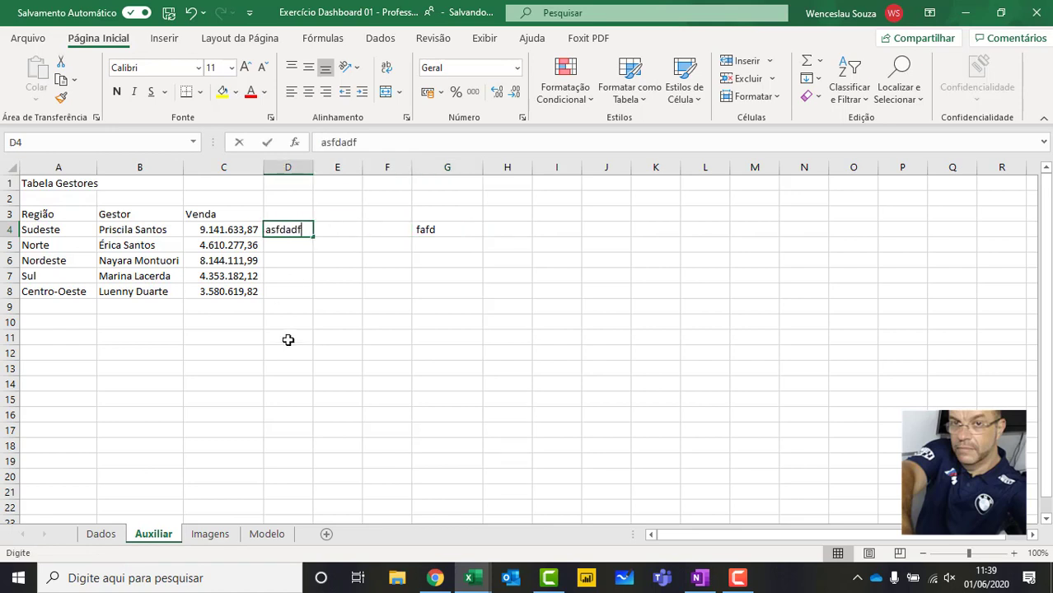
pyautogui.click(315, 271)
pyautogui.click(312, 235)
pyautogui.doubleClick(315, 235)
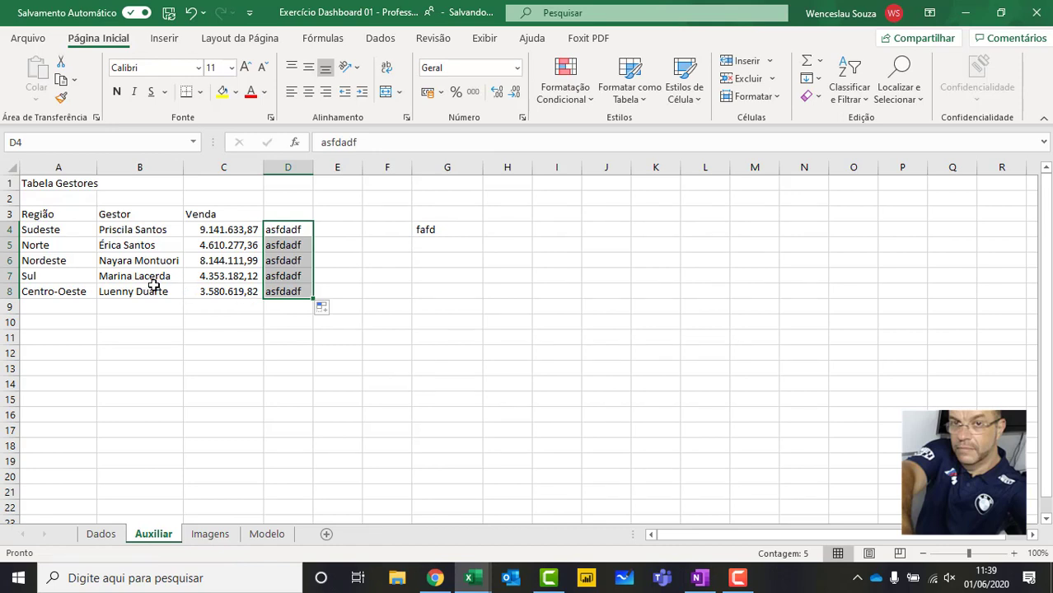
# Clear the test entries from D4:D8 and G4, and return to cell C4.
pyautogui.press('Delete')
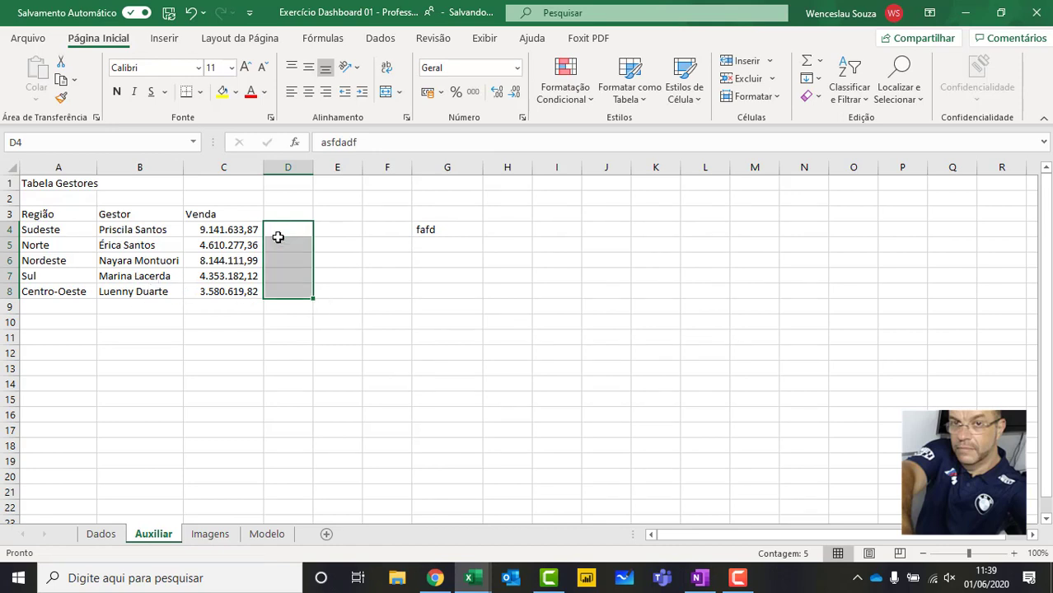
pyautogui.click(440, 233)
pyautogui.press('Delete')
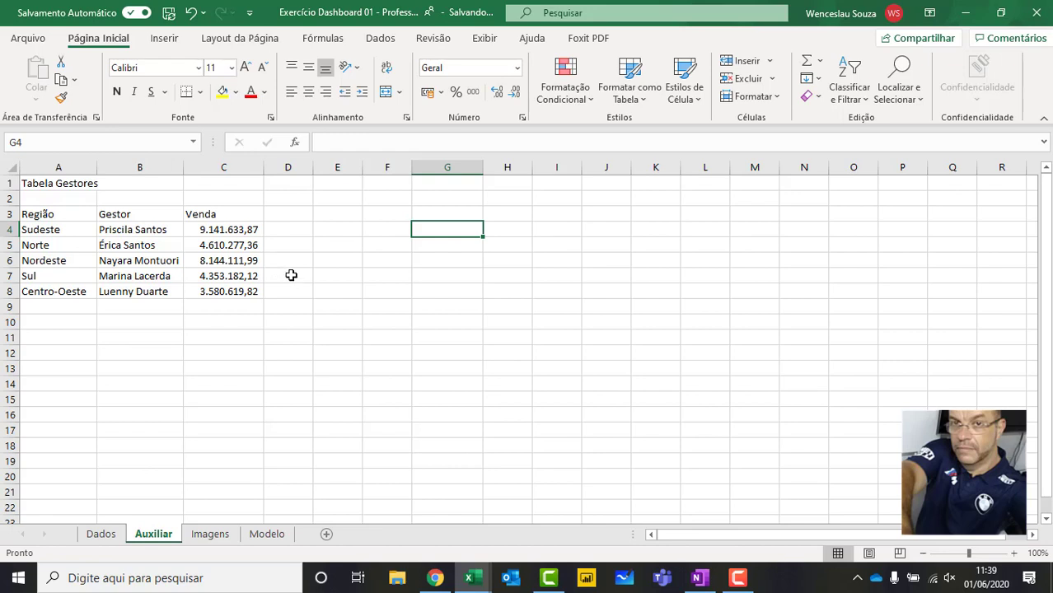
pyautogui.click(238, 232)
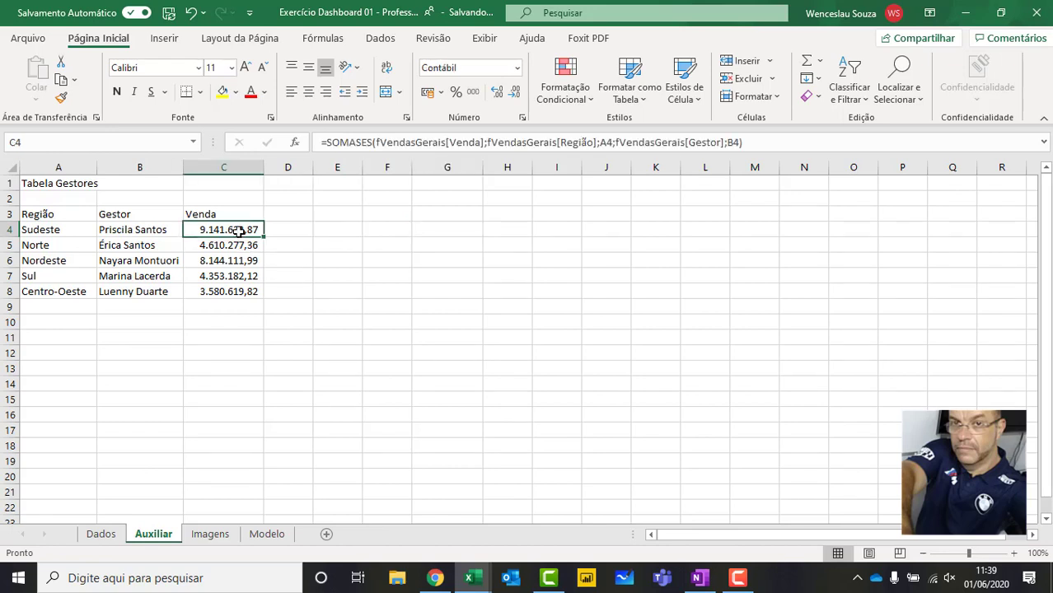
# Check the dashboard on the Modelo sheet, and fill header cells A3:C3 of the Auxiliar sheet with light theme green.
pyautogui.click(266, 534)
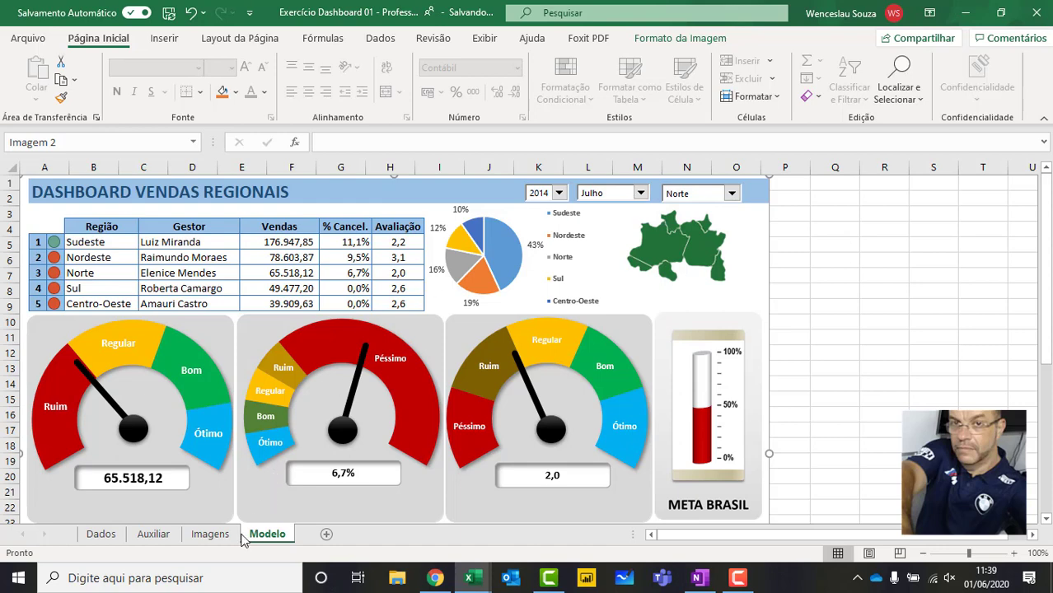
pyautogui.click(140, 541)
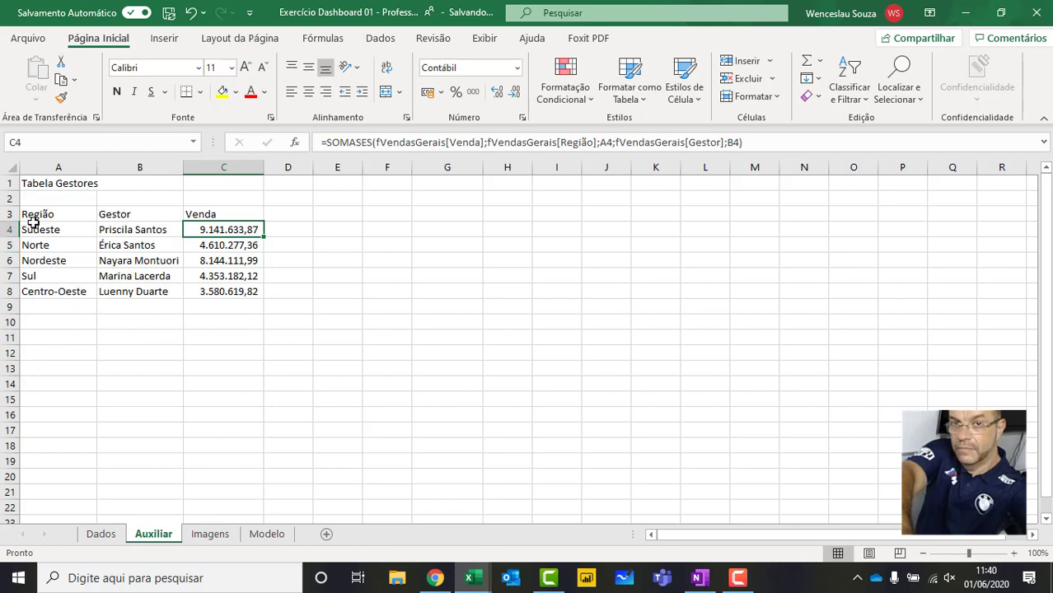
pyautogui.moveTo(32, 217); pyautogui.dragTo(244, 213)
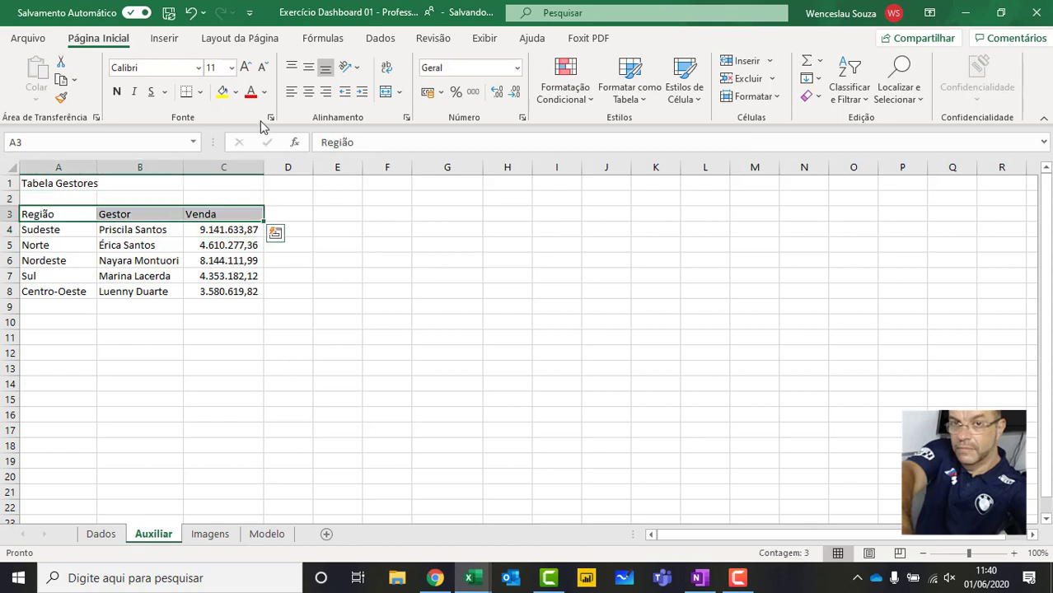
pyautogui.click(236, 92)
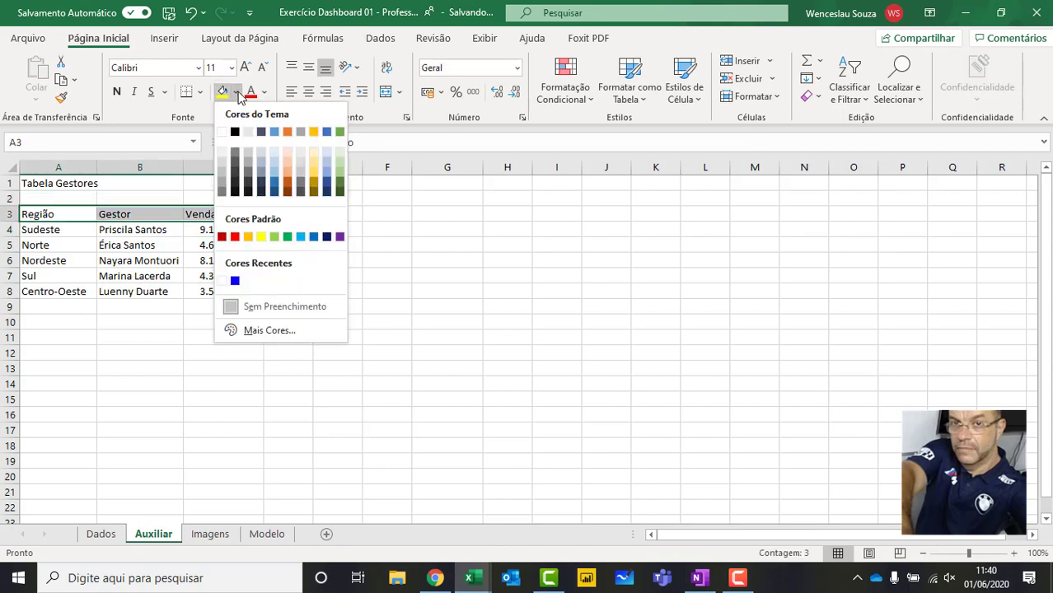
pyautogui.click(340, 175)
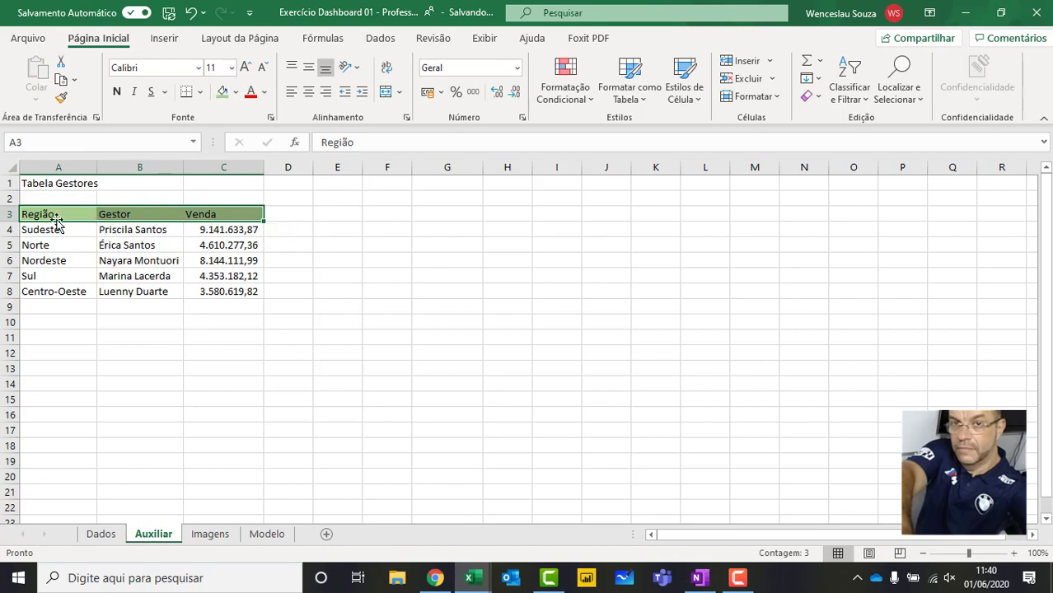
# Apply all borders to the managers table in A3:C8.
pyautogui.moveTo(42, 214); pyautogui.dragTo(254, 292)
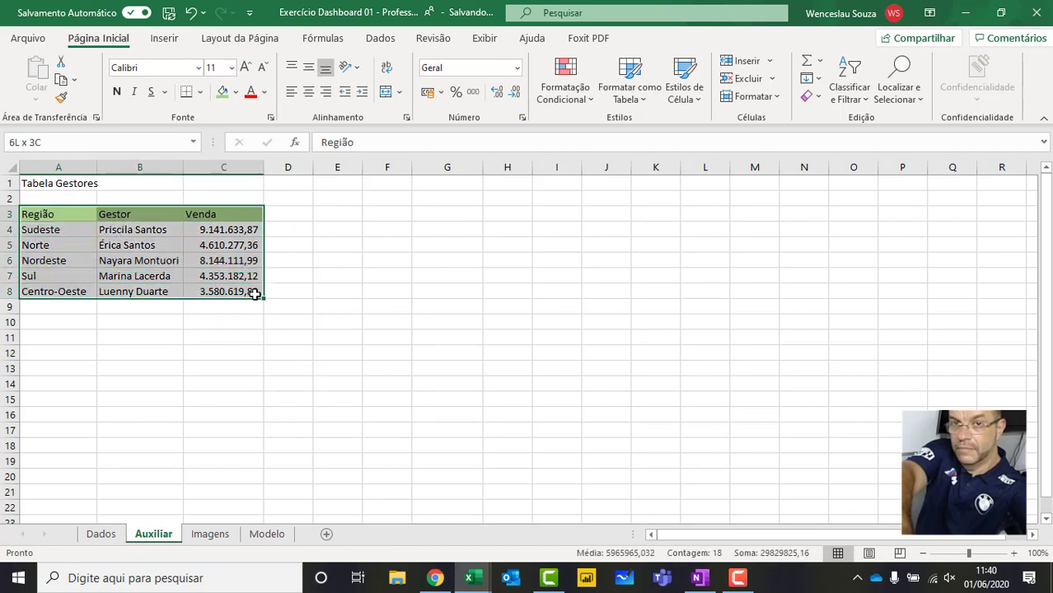
pyautogui.click(200, 92)
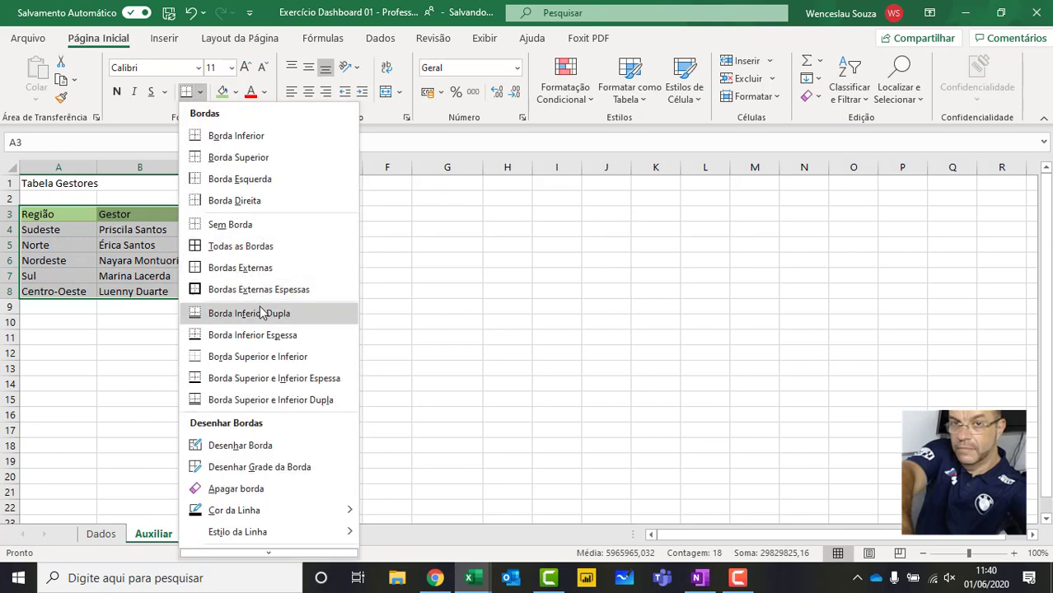
pyautogui.click(241, 246)
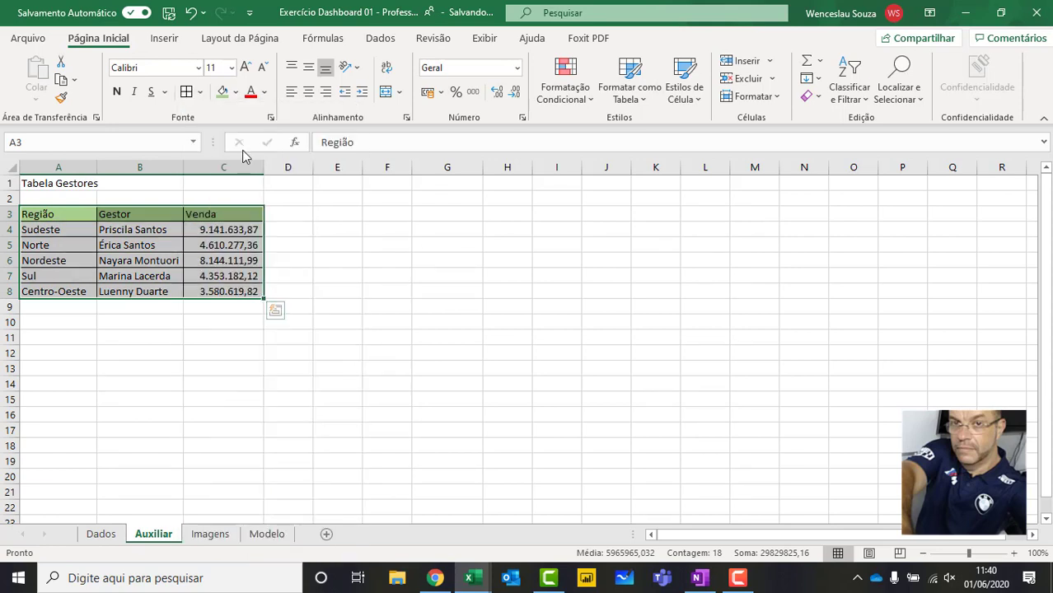
# Recolour the outline and inside borders of the managers table A3:C8 to dark theme green.
pyautogui.click(201, 92)
pyautogui.moveTo(315, 537)
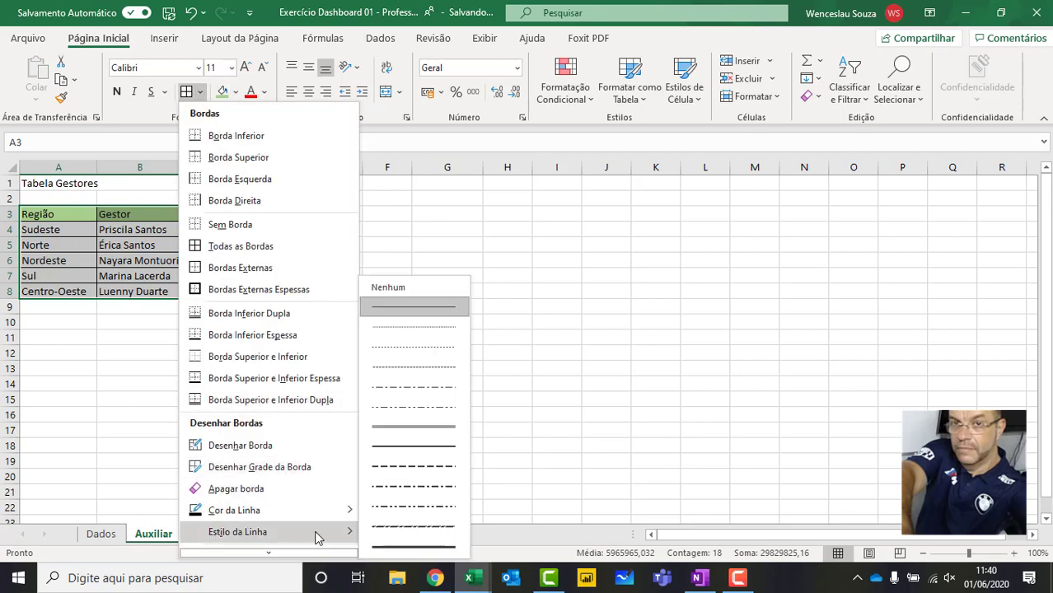
pyautogui.scroll(-1, 313, 537)
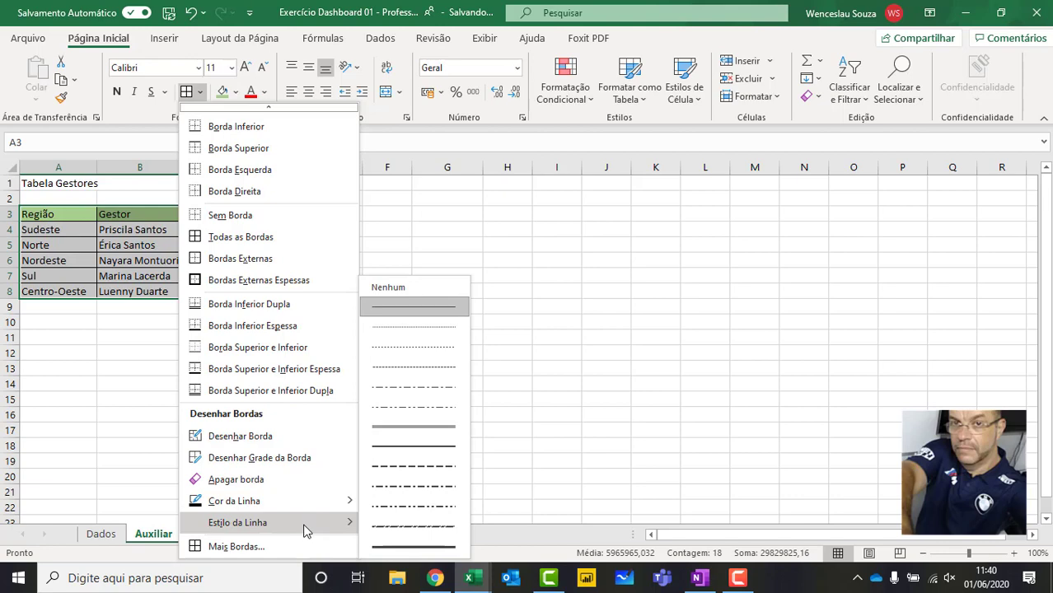
pyautogui.click(288, 547)
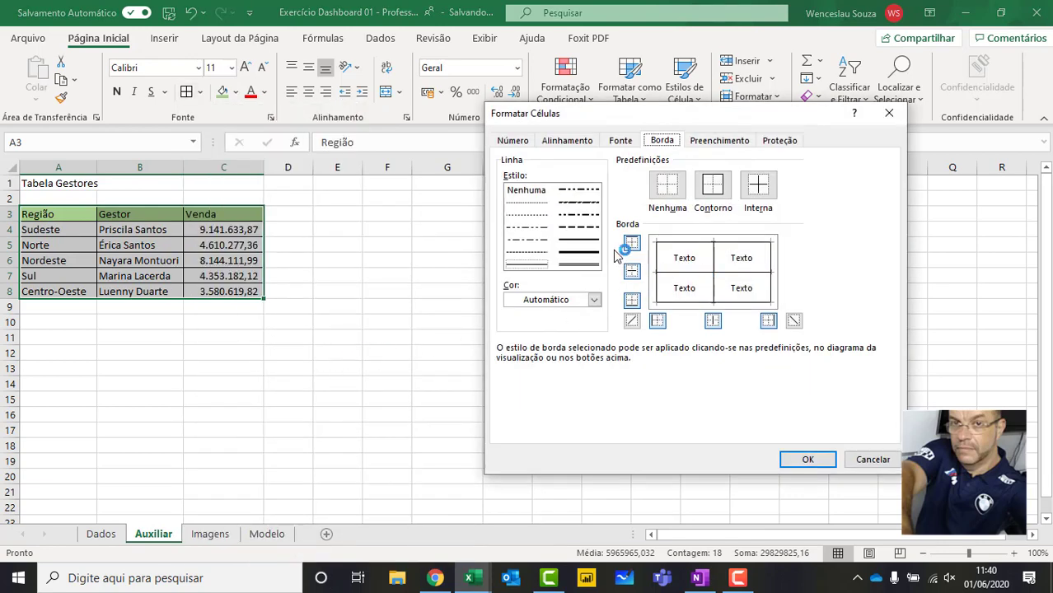
pyautogui.click(594, 300)
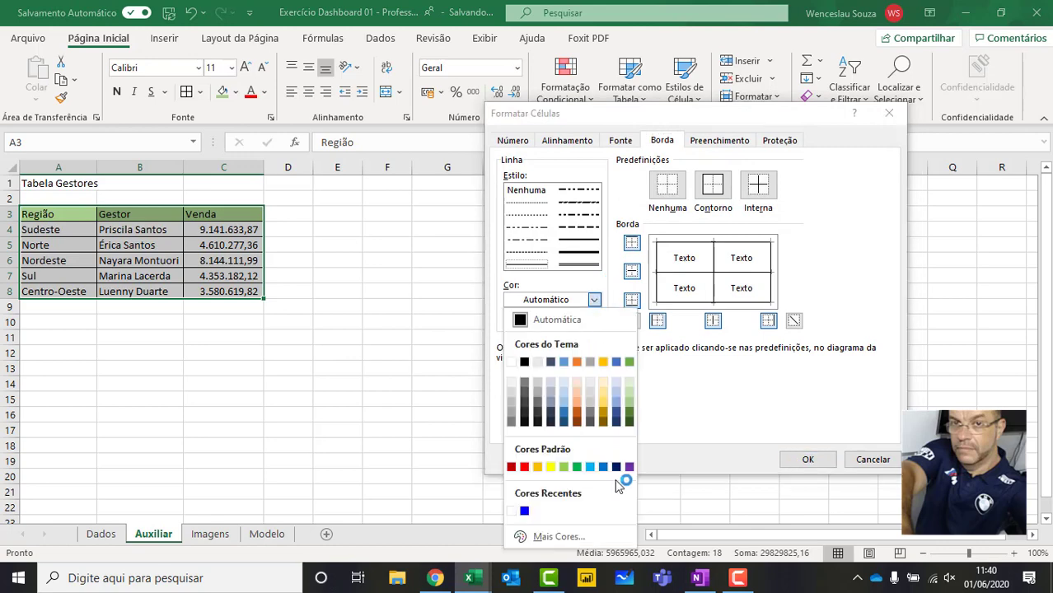
pyautogui.click(630, 422)
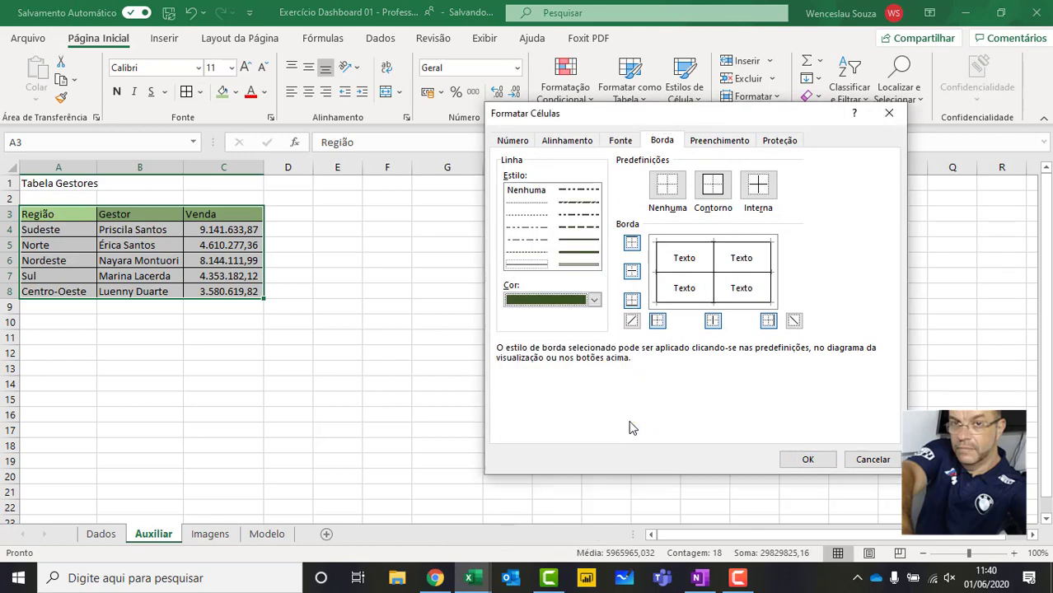
pyautogui.click(714, 198)
pyautogui.click(760, 189)
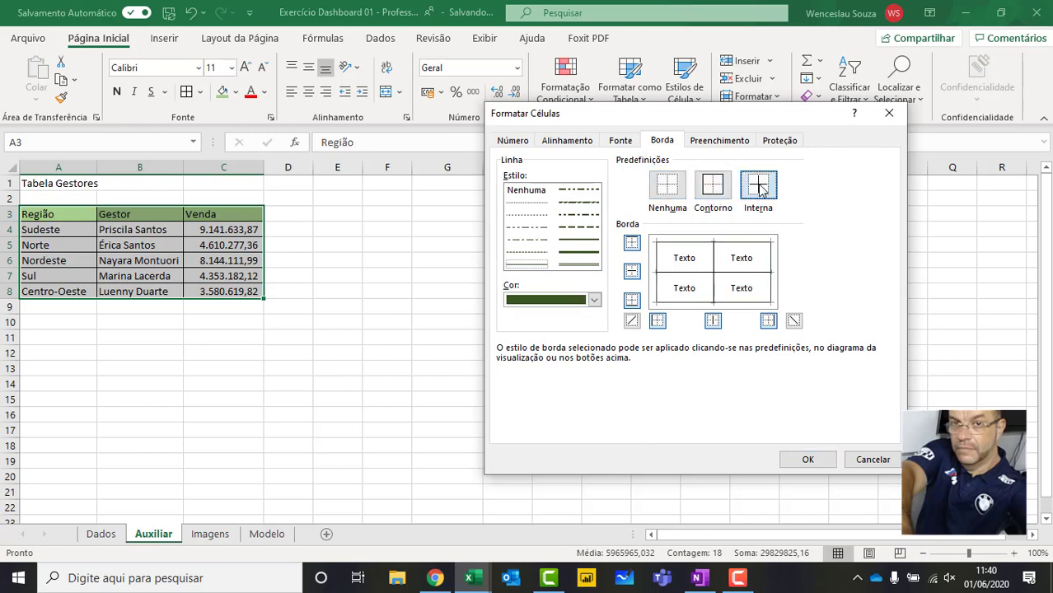
pyautogui.click(803, 459)
# Review the SOMASES formula in cell C4, the sales value of the Sudeste row.
pyautogui.click(337, 429)
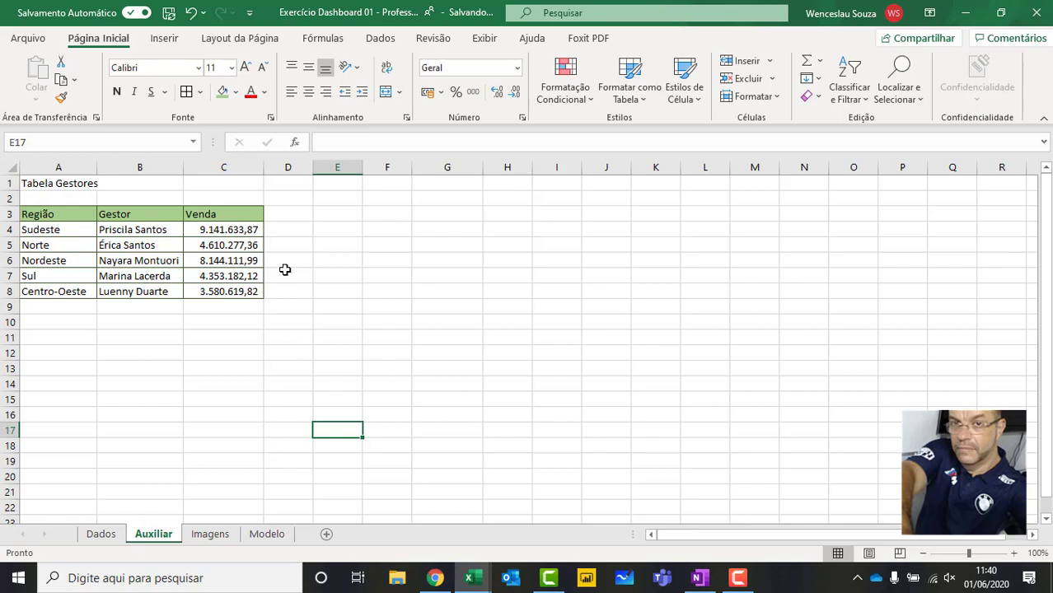
pyautogui.doubleClick(251, 230)
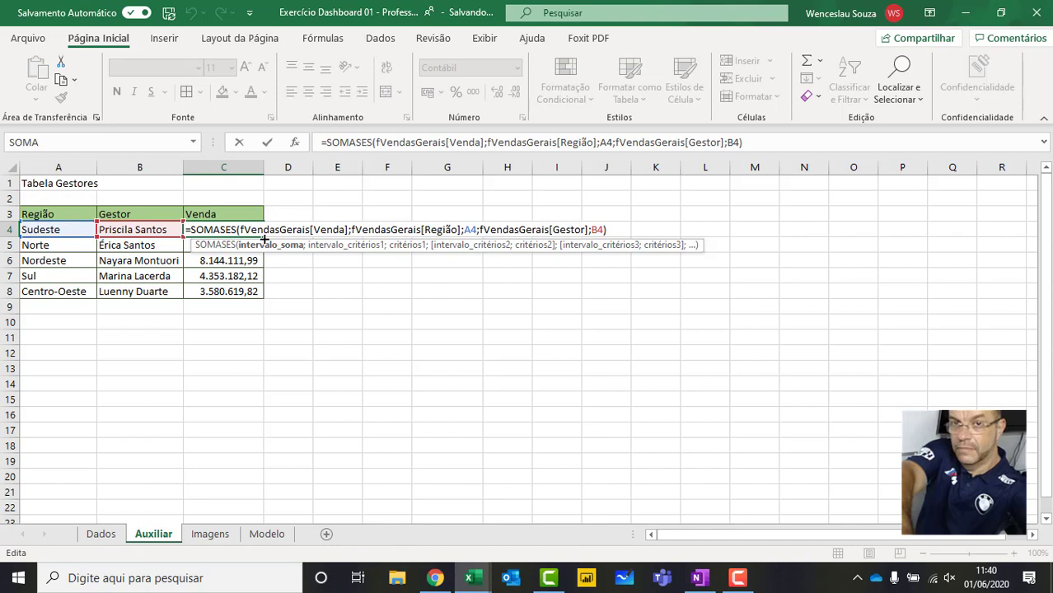
pyautogui.press('Return')
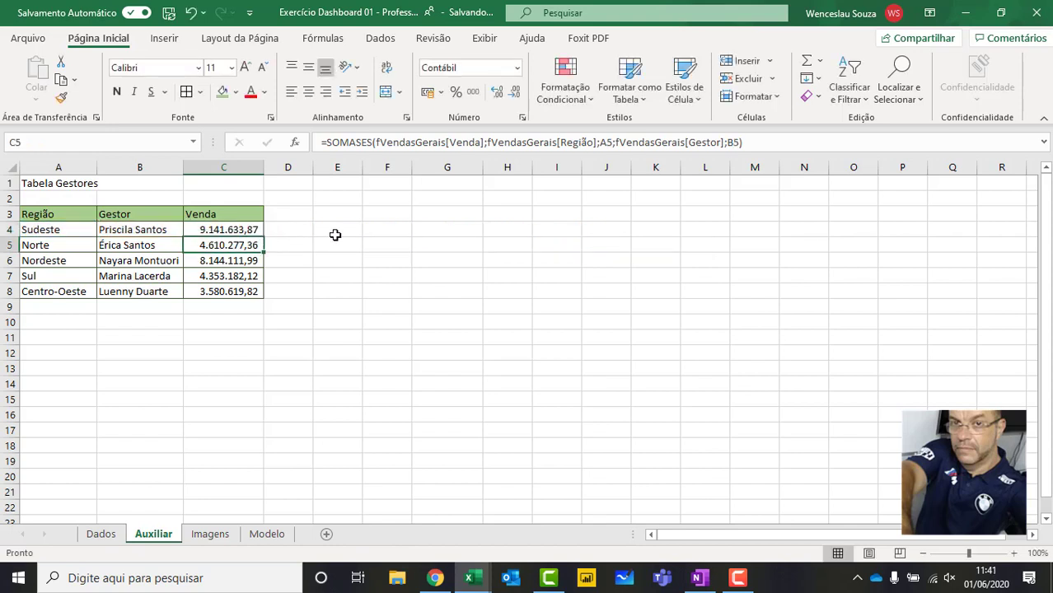
# Enter the header Região in F3 and the value Norte in F4.
pyautogui.click(393, 219)
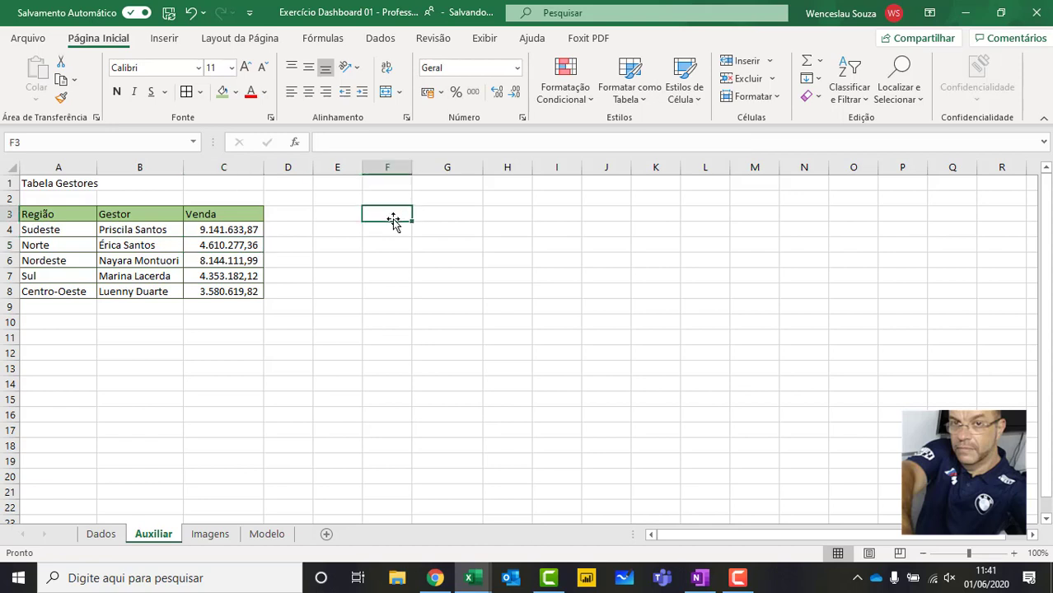
pyautogui.write('Regi')
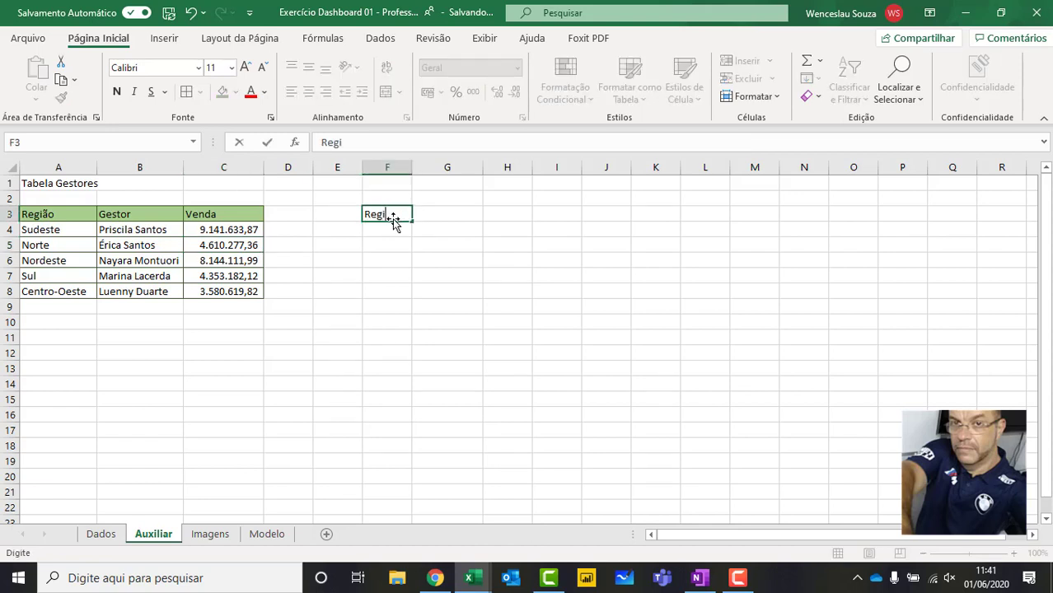
pyautogui.write('ão')
pyautogui.press('Return')
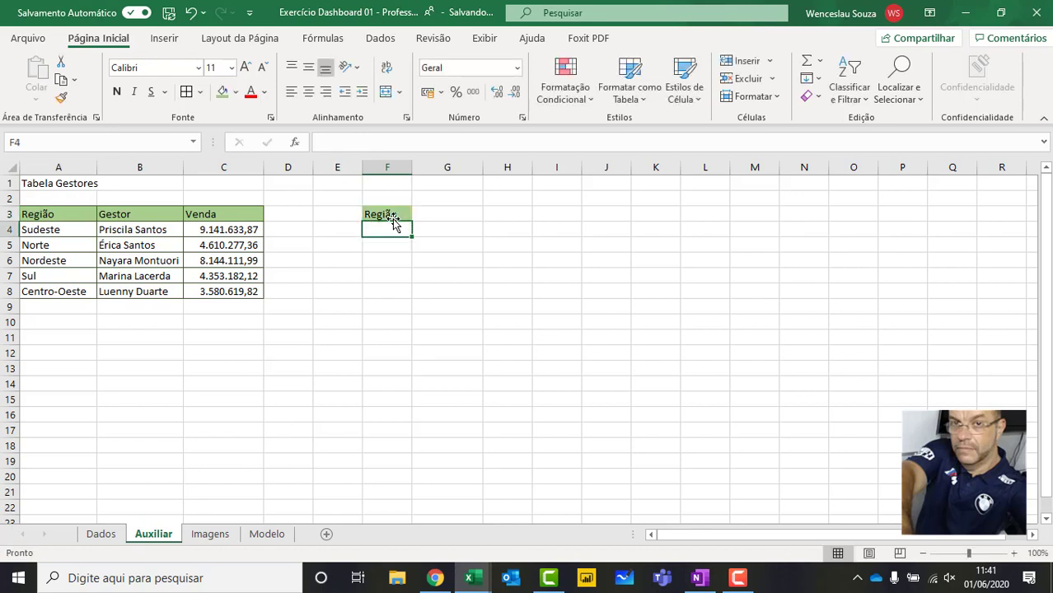
pyautogui.write('Norte')
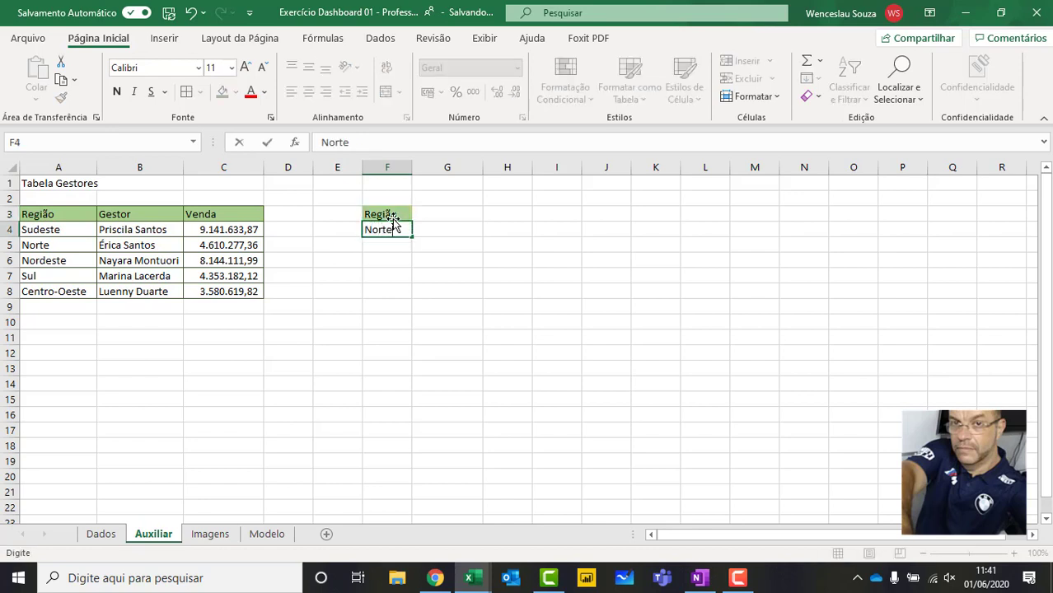
pyautogui.press('Return')
# Enter the header Ano in G3 and the value 2017 in G4.
pyautogui.click(393, 219)
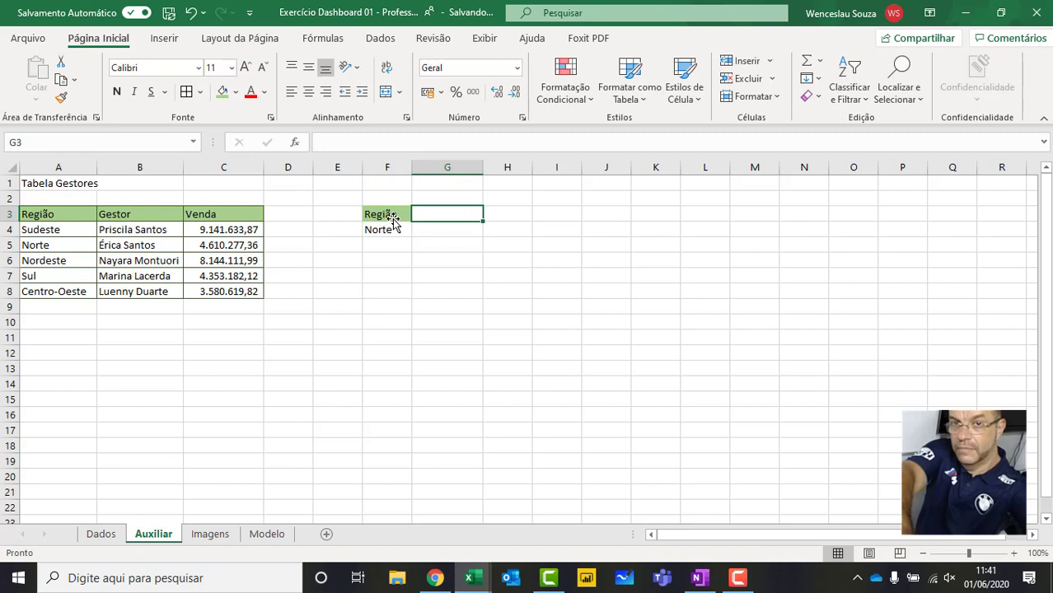
pyautogui.write('Ano')
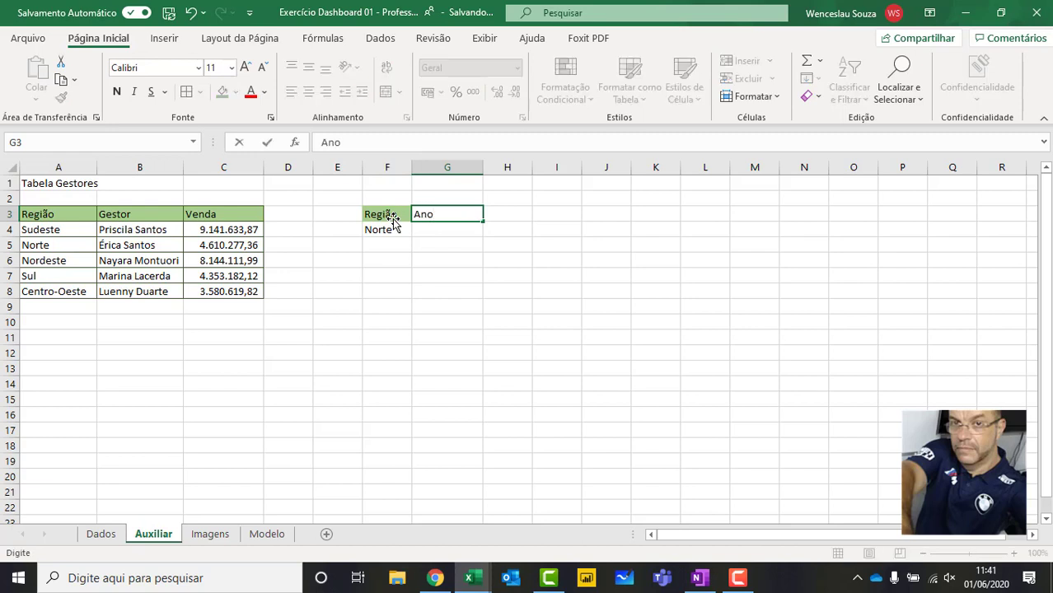
pyautogui.press('Return')
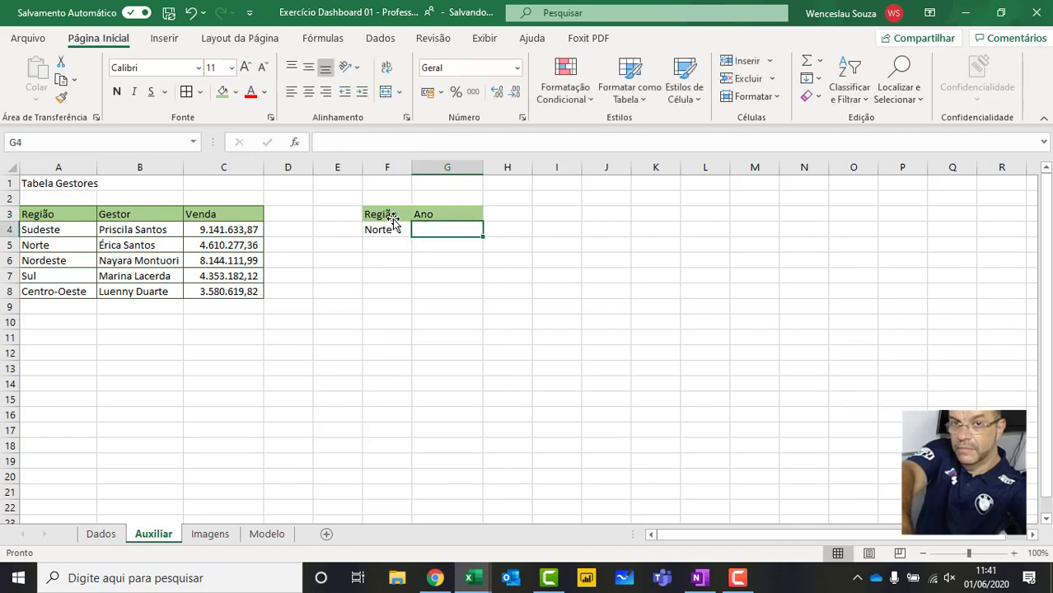
pyautogui.write('20')
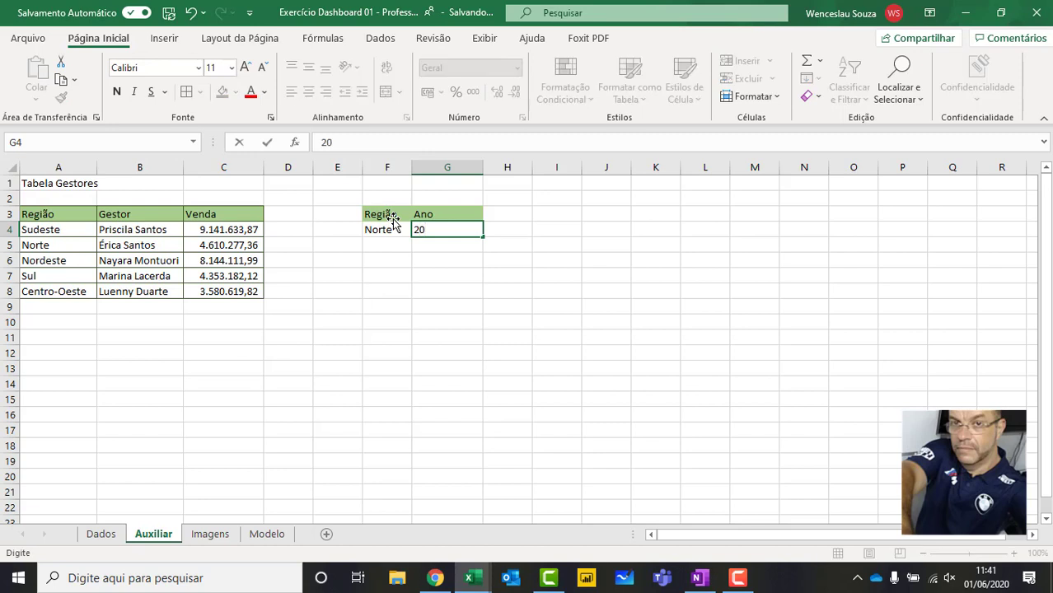
pyautogui.write('17')
pyautogui.press('Return')
# Enter the header Mês in H3 and the value 7 in H4.
pyautogui.press('Up')
pyautogui.press('Right')
pyautogui.press('Up')
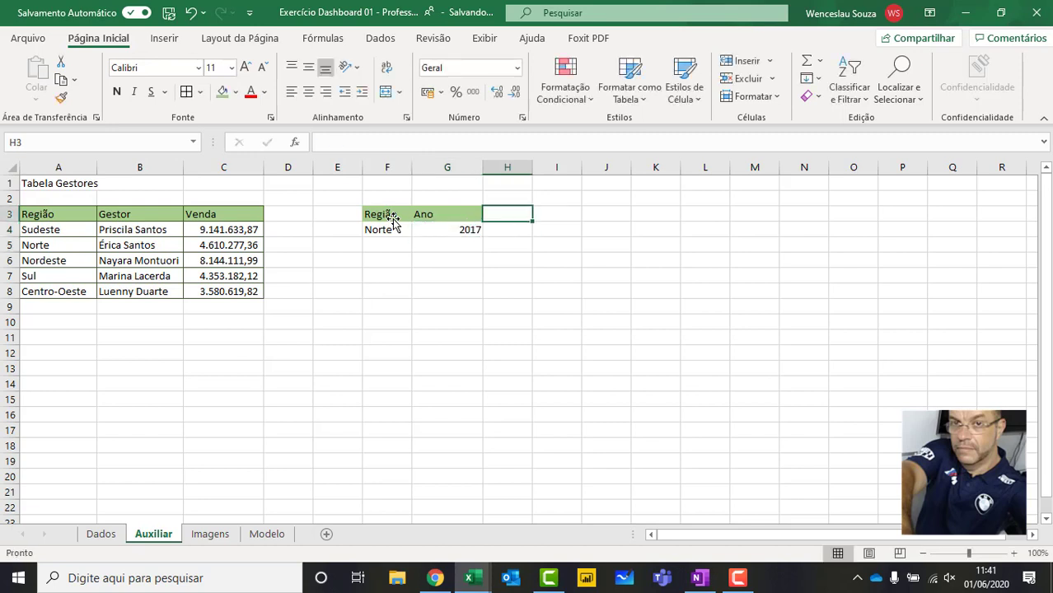
pyautogui.write('Mês')
pyautogui.press('Return')
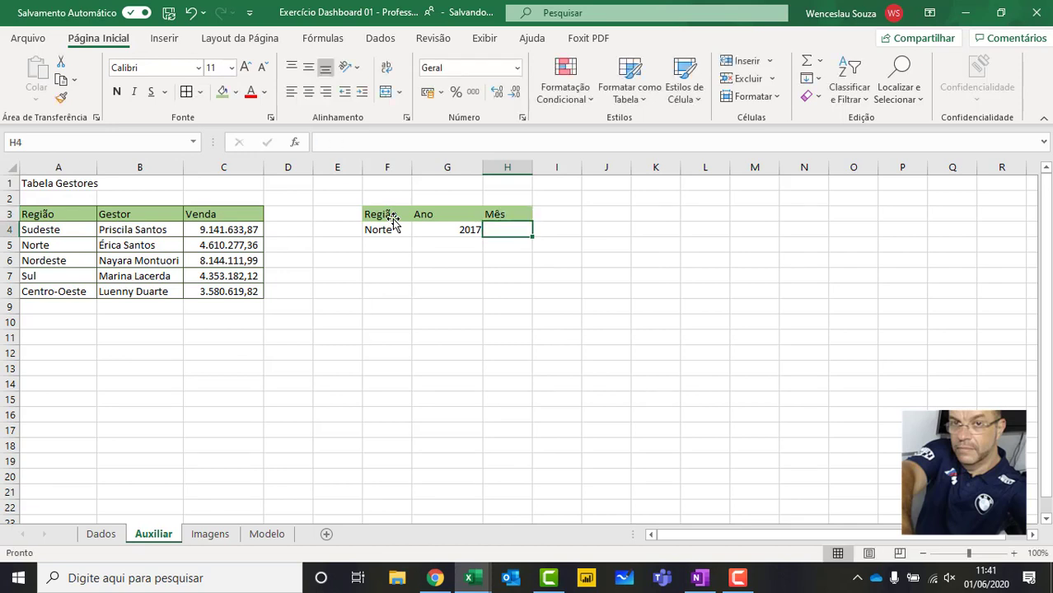
pyautogui.write('7')
pyautogui.press('Return')
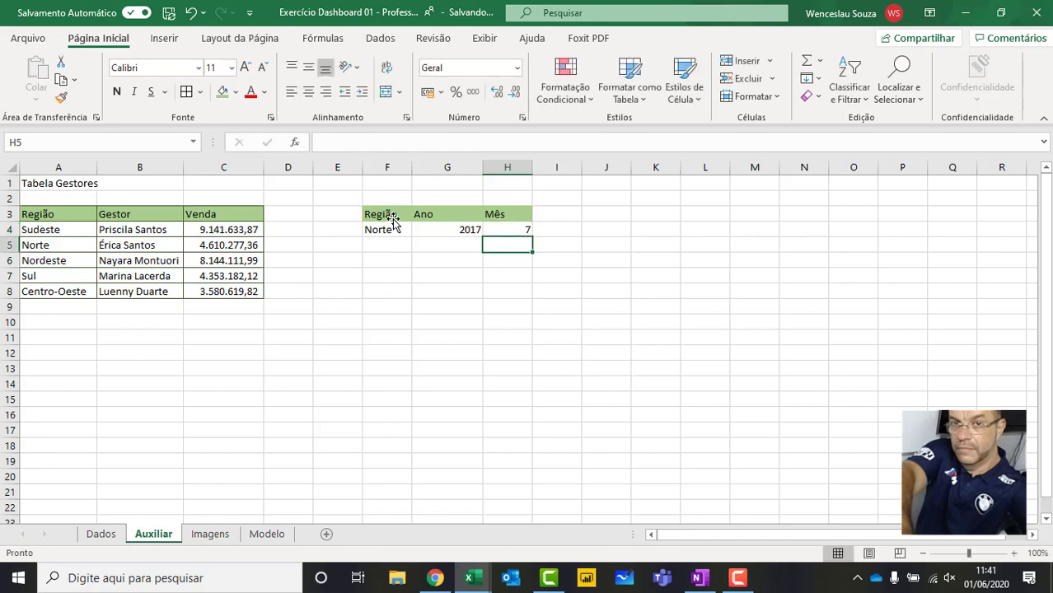
# Center the headers in F3:H3 and make the header rows of both tables, A3:C3 and F3:H3, bold.
pyautogui.moveTo(393, 220); pyautogui.dragTo(489, 214)
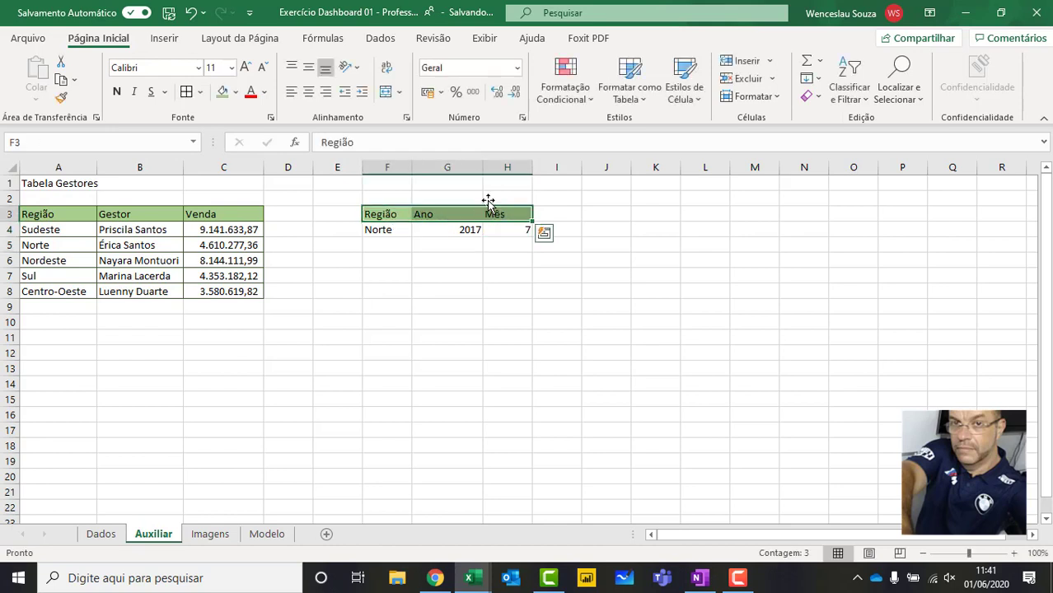
pyautogui.click(309, 91)
pyautogui.moveTo(41, 210); pyautogui.dragTo(230, 215)
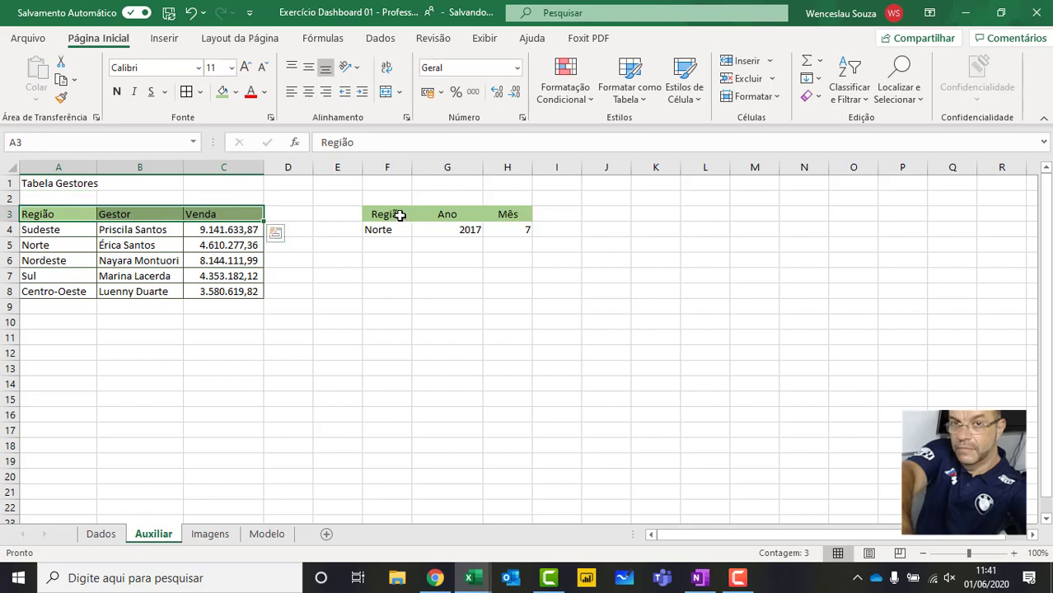
pyautogui.moveTo(394, 216); pyautogui.dragTo(489, 211)
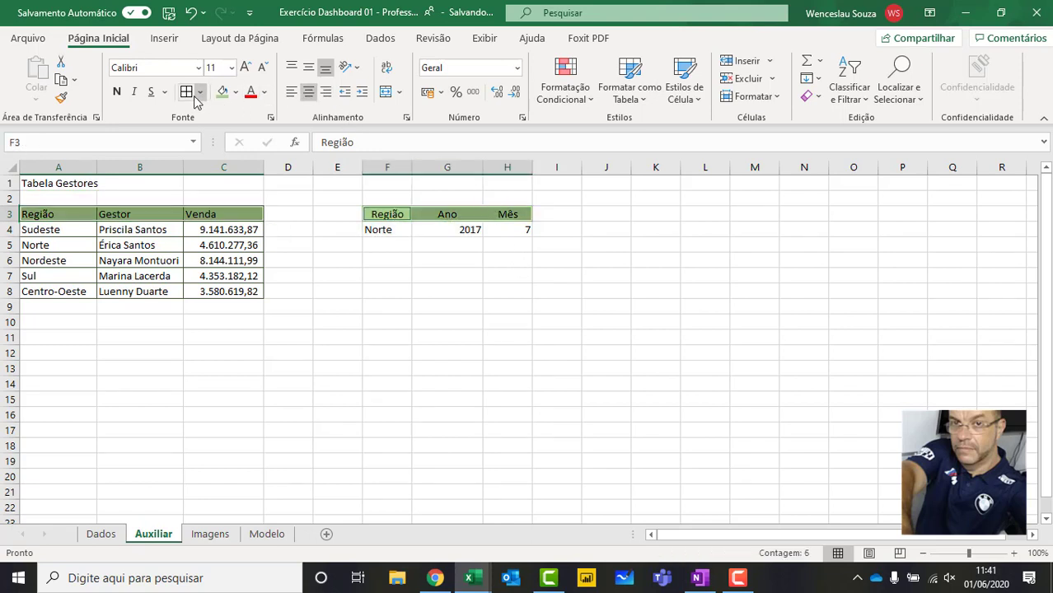
pyautogui.click(117, 91)
pyautogui.click(449, 367)
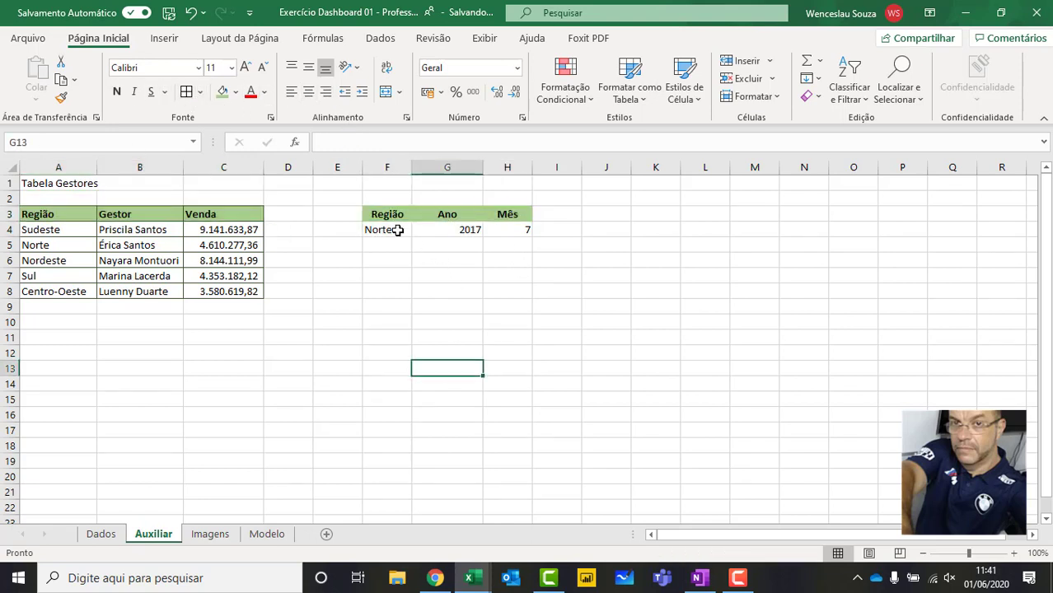
# Center the region, year and month values in F4:H4.
pyautogui.moveTo(397, 229); pyautogui.dragTo(511, 230)
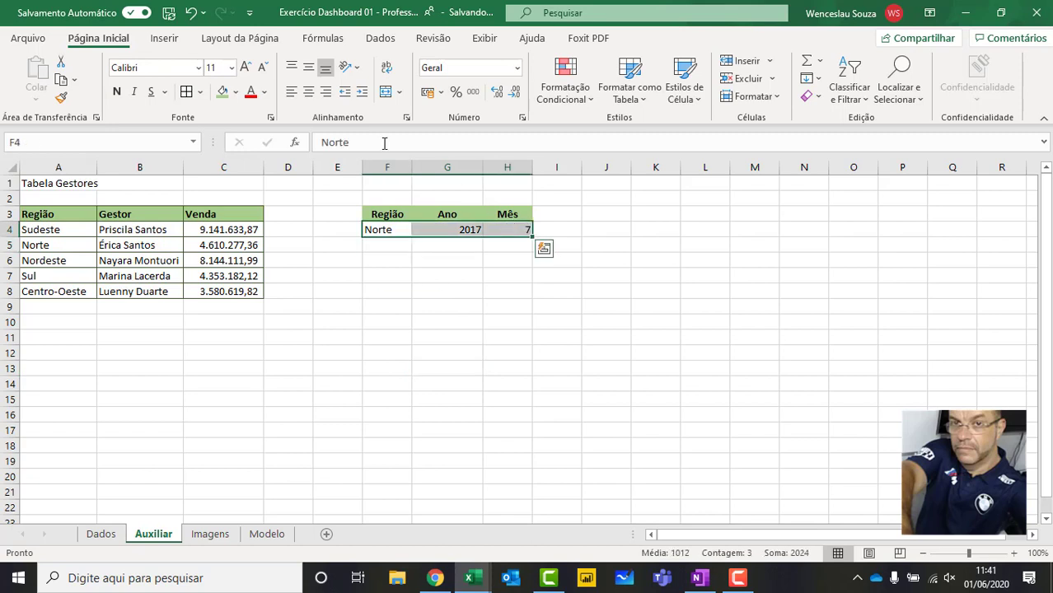
pyautogui.click(307, 92)
pyautogui.click(368, 240)
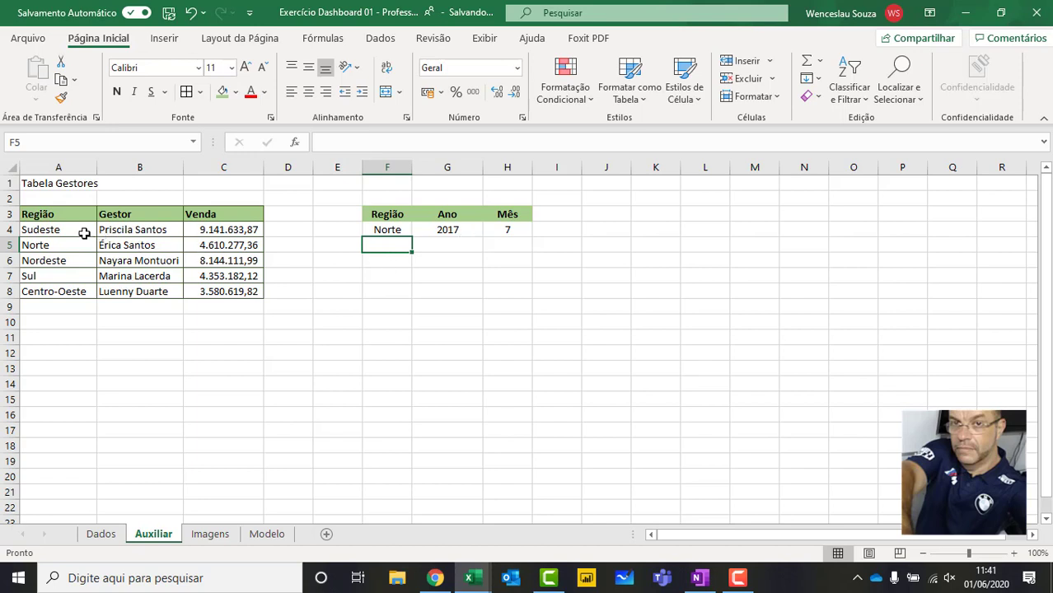
# Review the region list, the year and month criteria in G4:H4, and the arguments of the SOMASES formula in C4.
pyautogui.moveTo(83, 231); pyautogui.dragTo(80, 302)
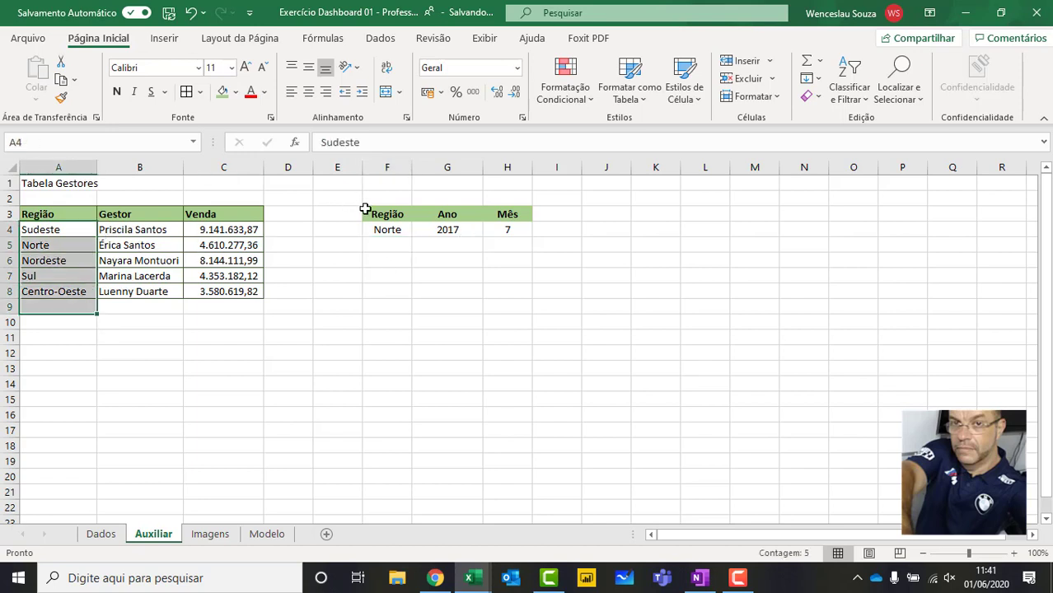
pyautogui.click(444, 232)
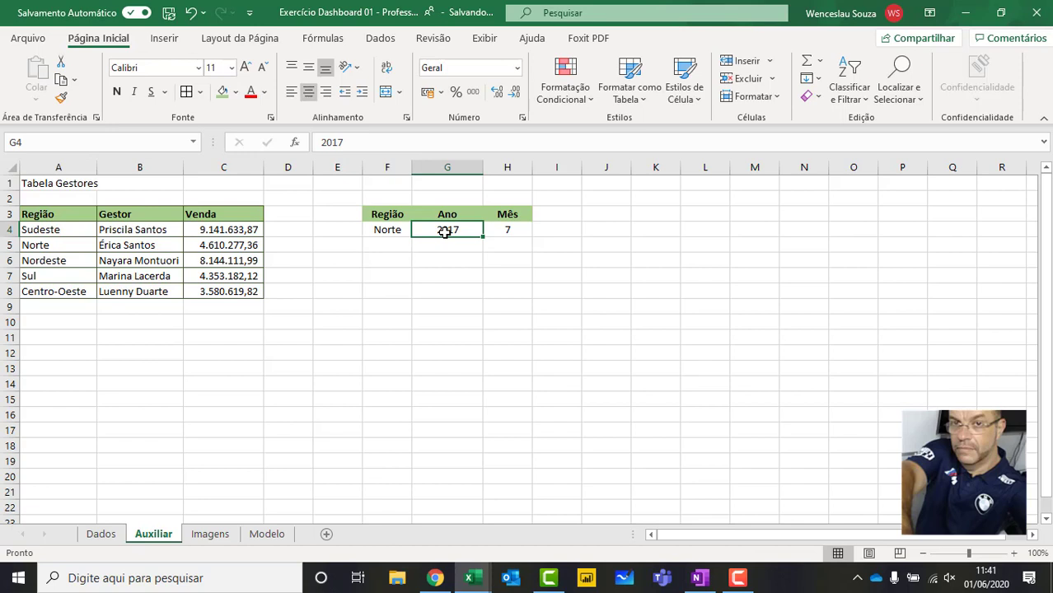
pyautogui.click(513, 229)
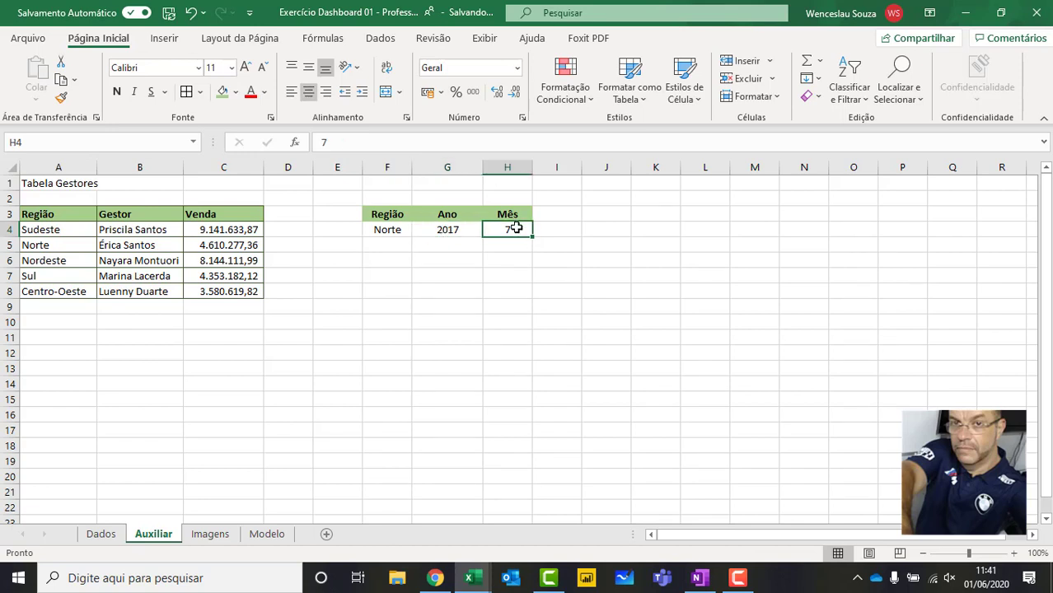
pyautogui.doubleClick(233, 228)
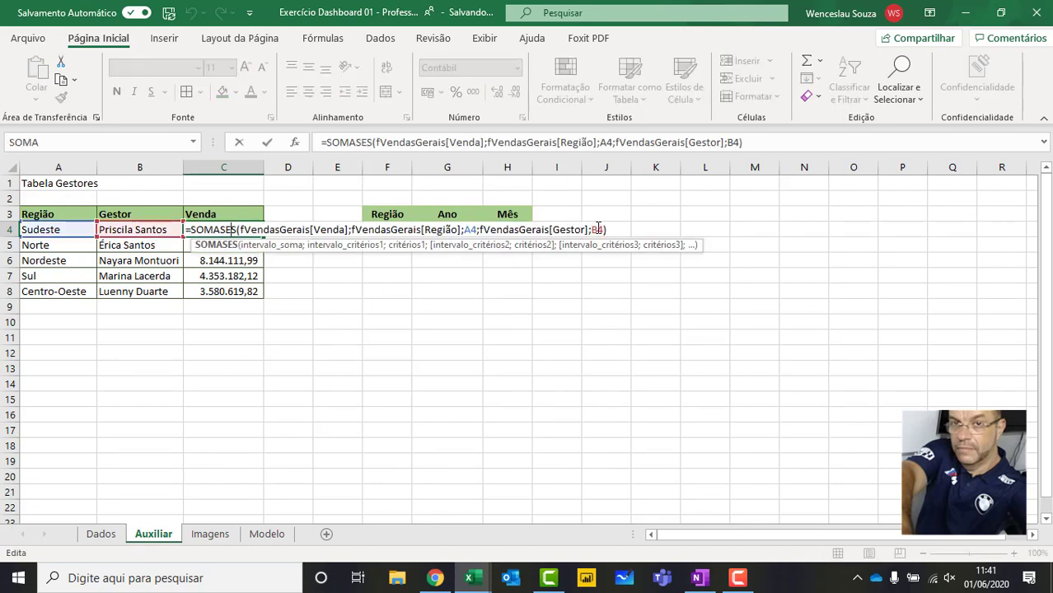
pyautogui.click(602, 229)
pyautogui.press('Home')
pyautogui.press('Right')
pyautogui.press('Right')
pyautogui.press('Right')
pyautogui.press('Right')
pyautogui.press('Right')
pyautogui.press('Right')
pyautogui.press('Right')
pyautogui.press('Right')
pyautogui.press('Return')
pyautogui.click(474, 230)
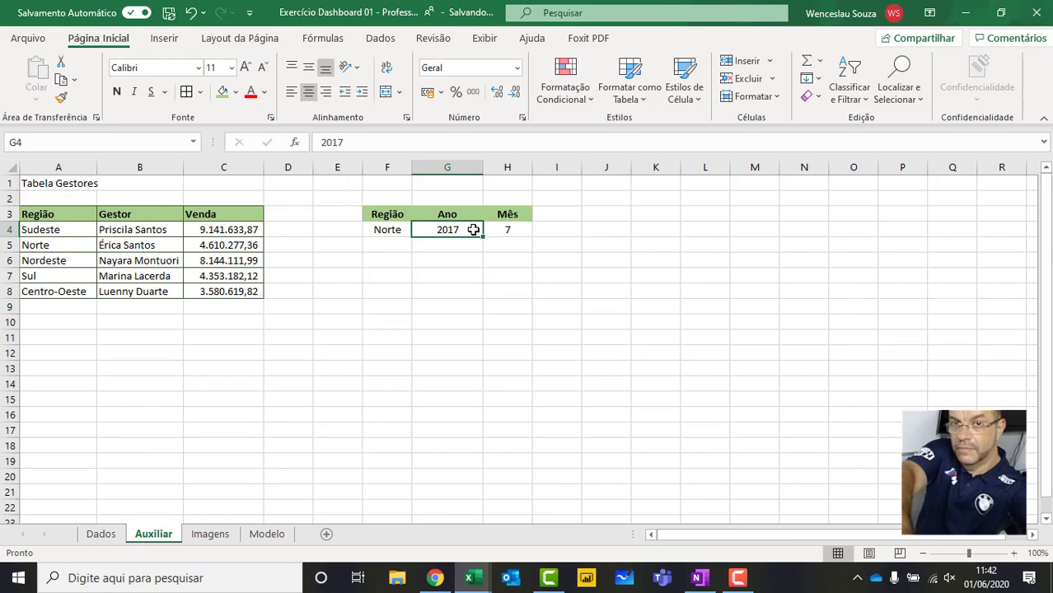
pyautogui.click(506, 228)
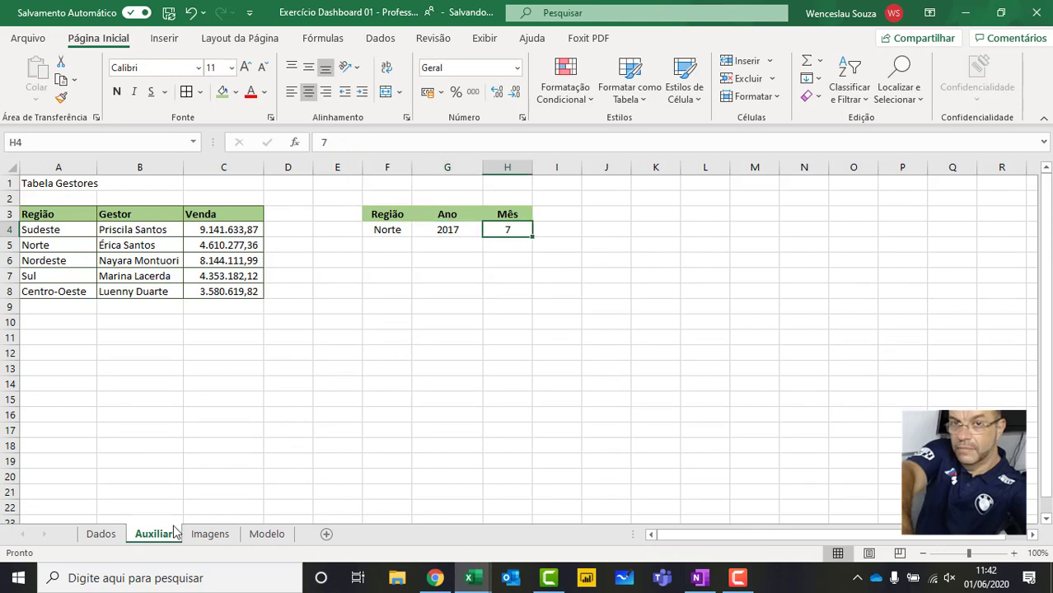
# Add a column headed Ano in O1 of the Dados sheet, directly after the Avaliação column.
pyautogui.click(102, 535)
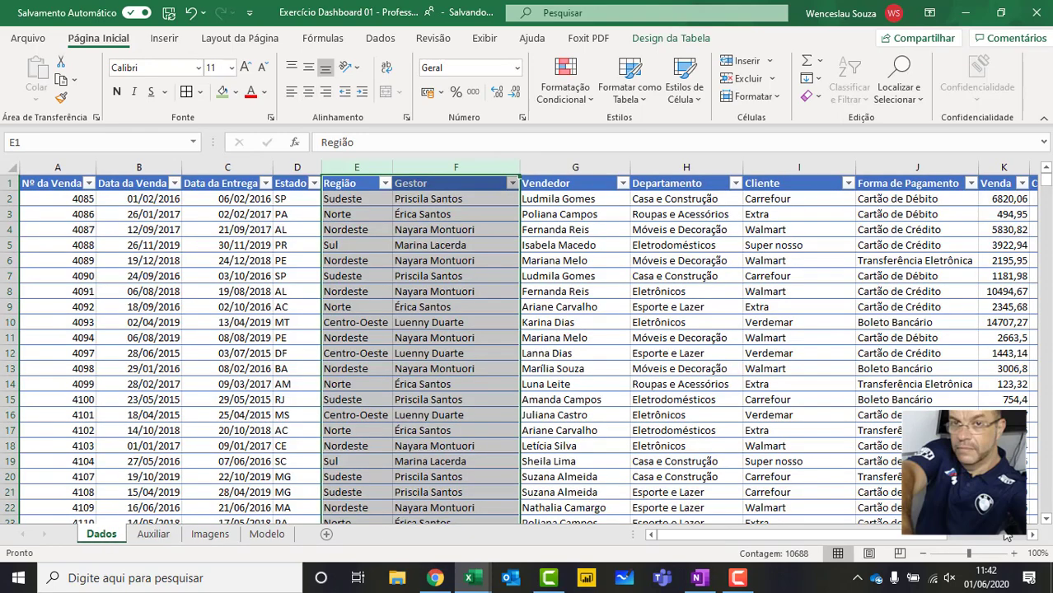
pyautogui.click(1035, 536)
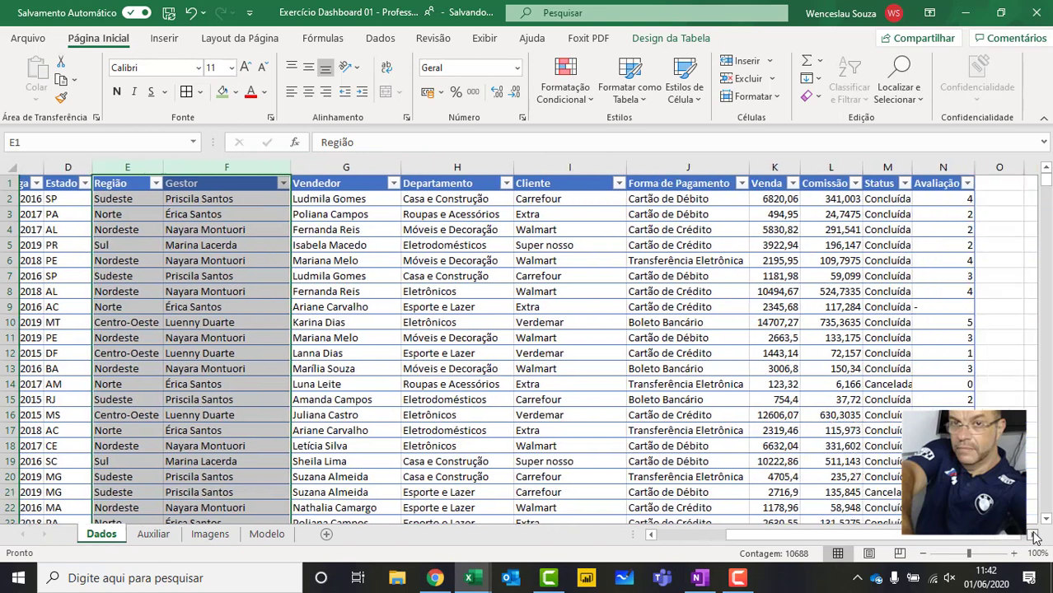
pyautogui.click(1035, 536)
pyautogui.click(872, 185)
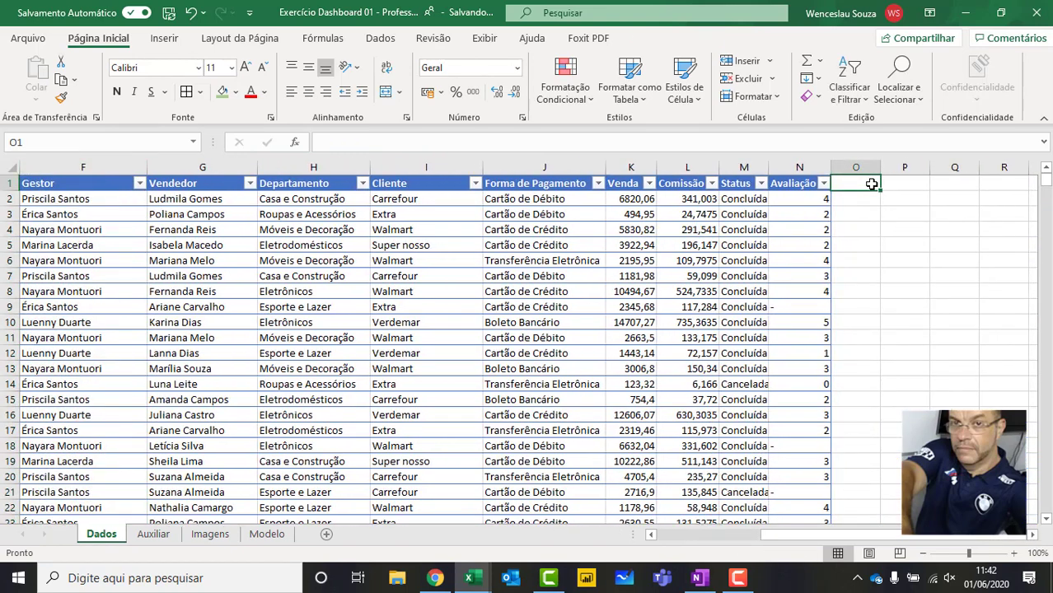
pyautogui.write('Ano')
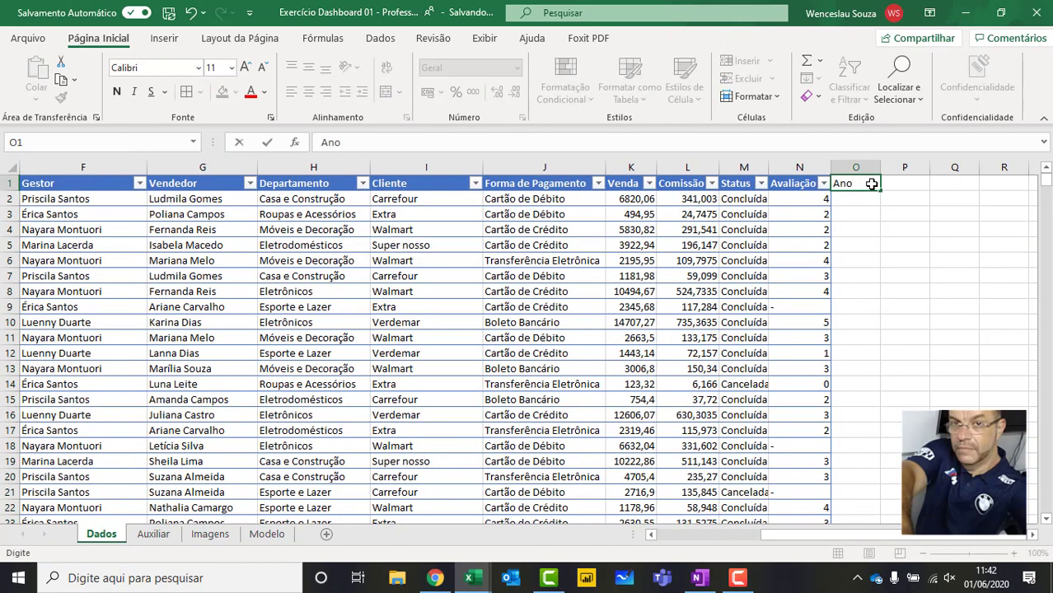
pyautogui.press('Return')
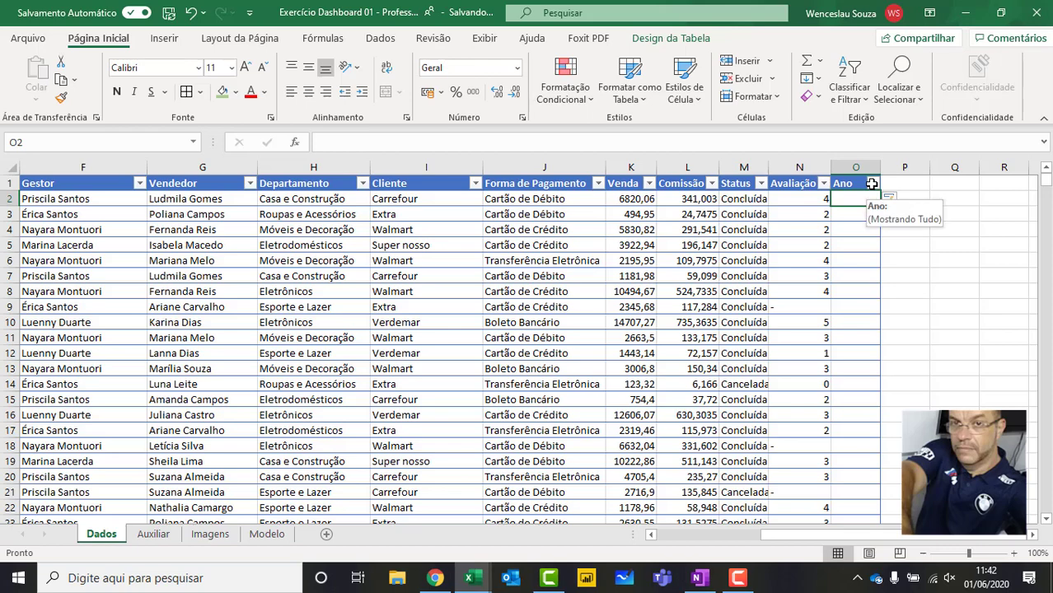
# Fill the Ano column with the year of each delivery date using =ANO([@[Data da Entrega]]).
pyautogui.write('=')
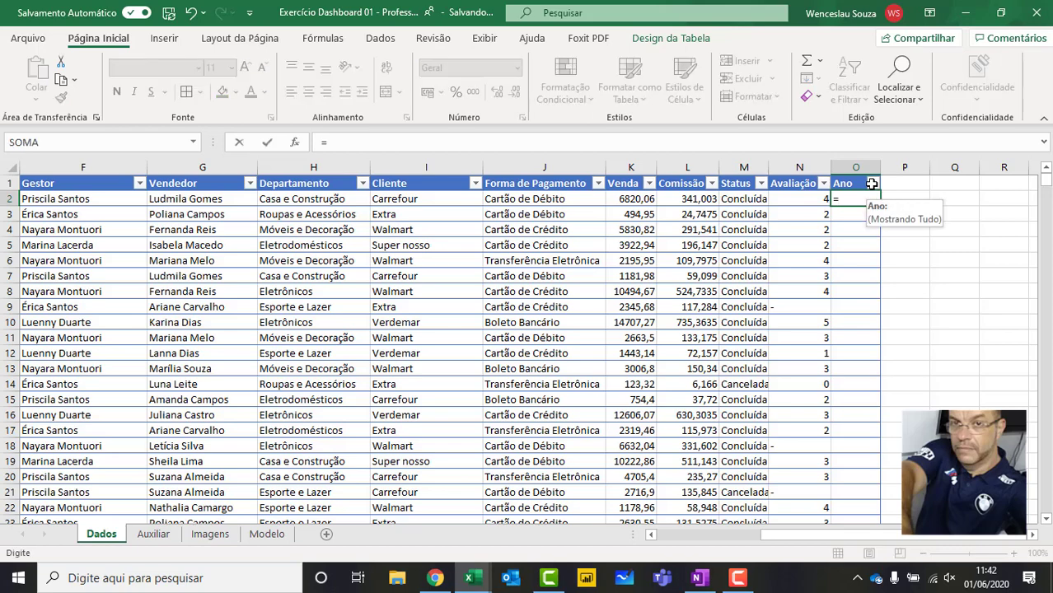
pyautogui.write('ano')
pyautogui.press('Tab')
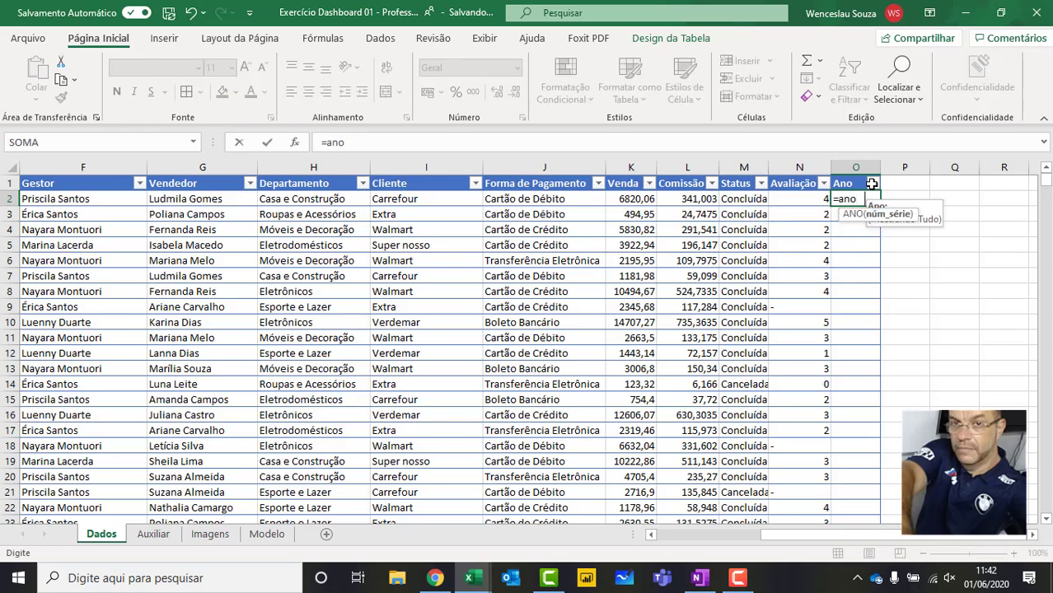
pyautogui.press('Left')
pyautogui.press('Left')
pyautogui.press('Left')
pyautogui.press('Left')
pyautogui.press('Left')
pyautogui.press('Left')
pyautogui.press('Left')
pyautogui.press('Left')
pyautogui.press('Left')
pyautogui.press('Left')
pyautogui.press('Left')
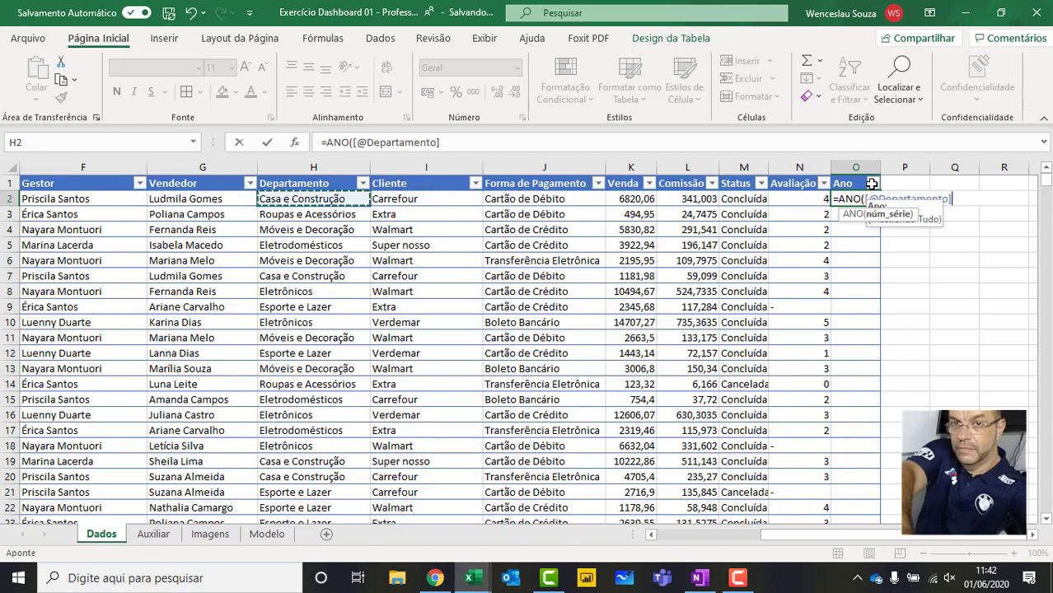
pyautogui.press('Left')
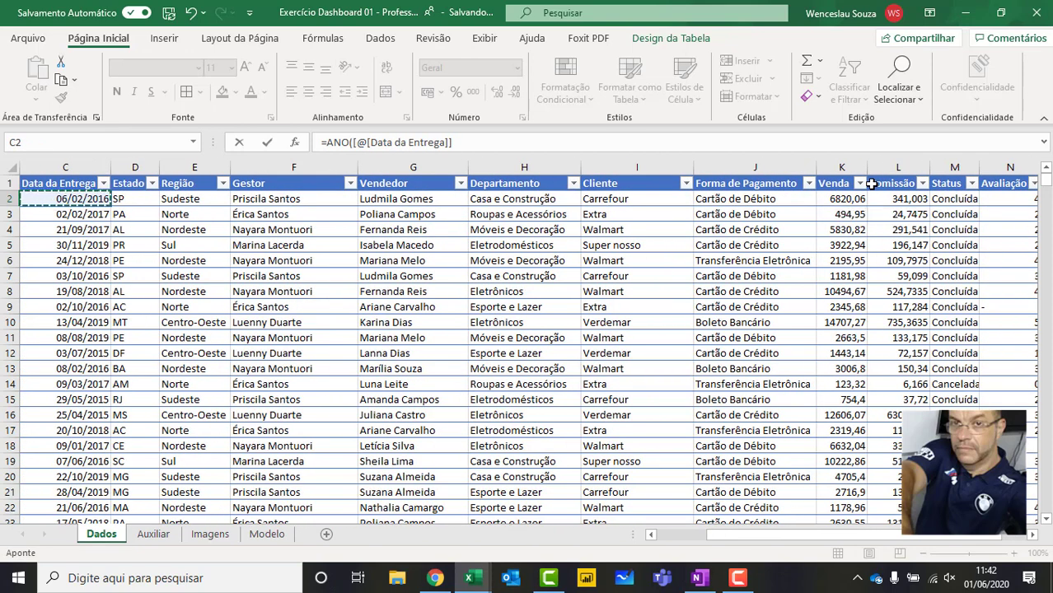
pyautogui.press('Return')
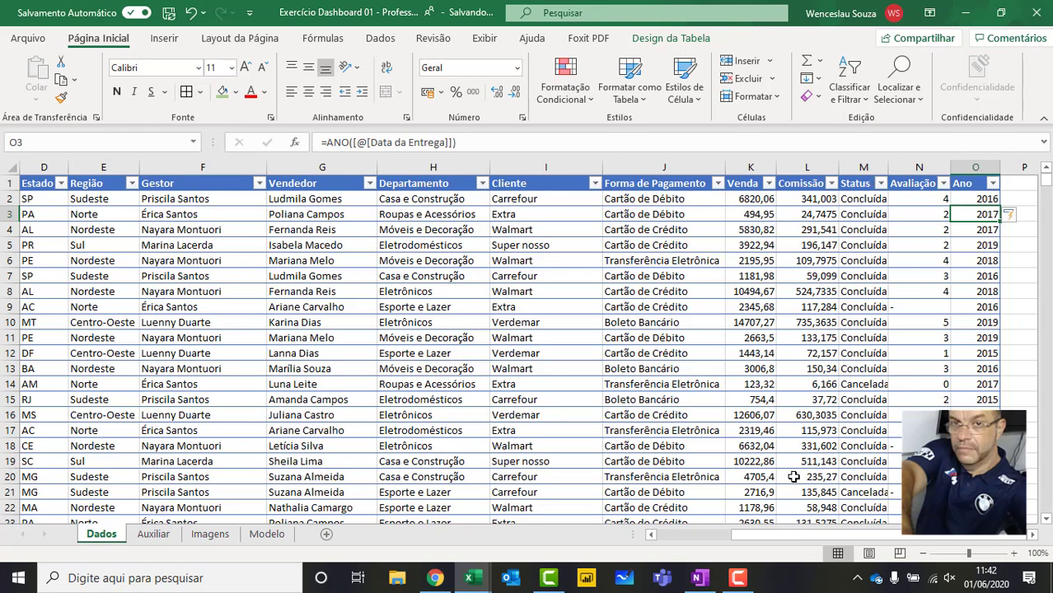
# Add a column headed Mês in P1 of the Dados sheet, directly after the Ano column.
pyautogui.moveTo(781, 534); pyautogui.dragTo(643, 550)
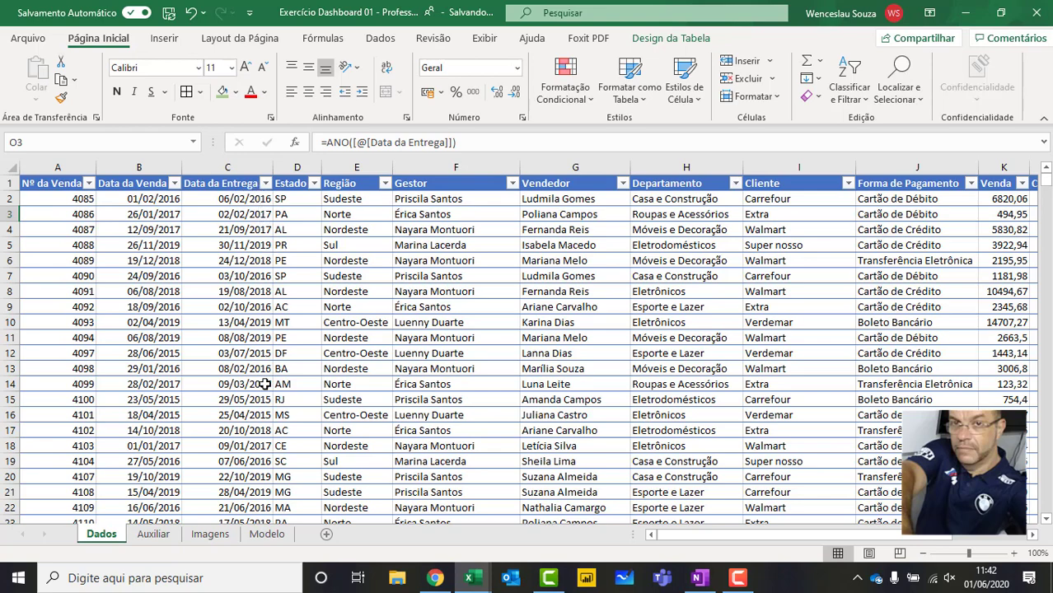
pyautogui.moveTo(696, 539); pyautogui.dragTo(728, 537)
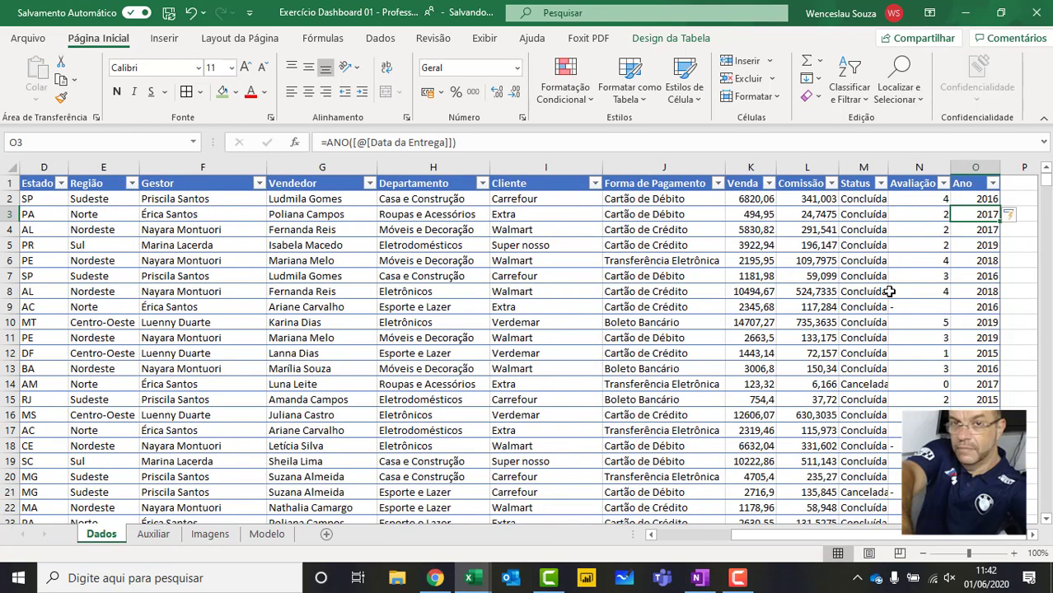
pyautogui.click(1030, 534)
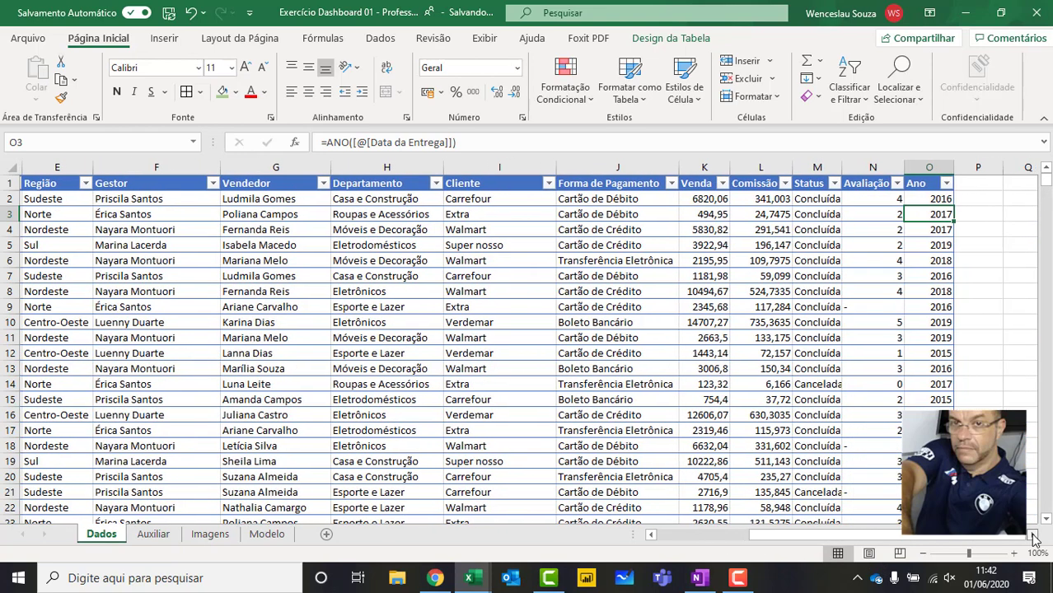
pyautogui.click(770, 183)
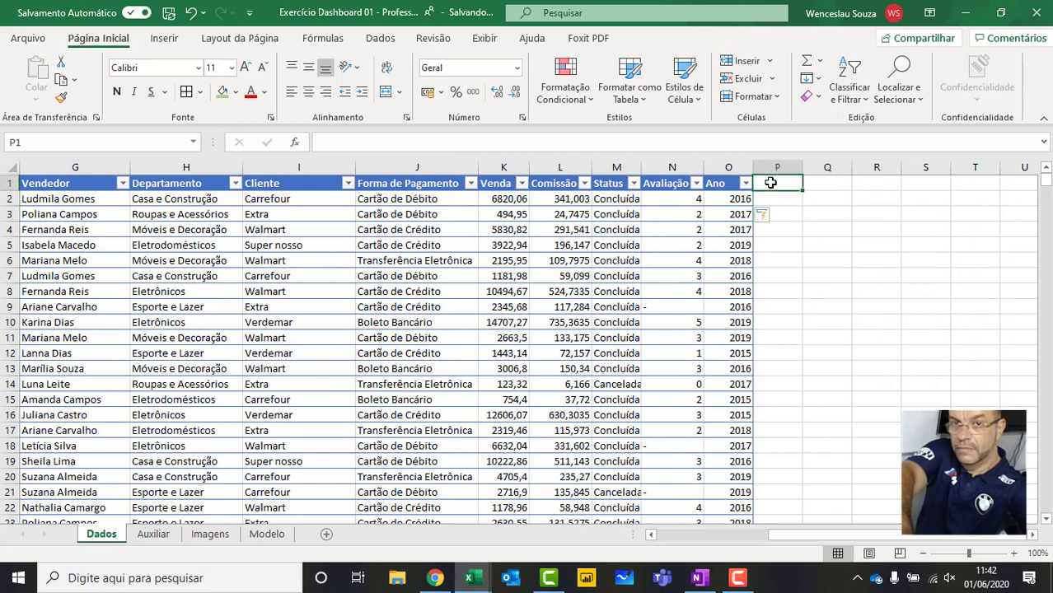
pyautogui.write('Mês')
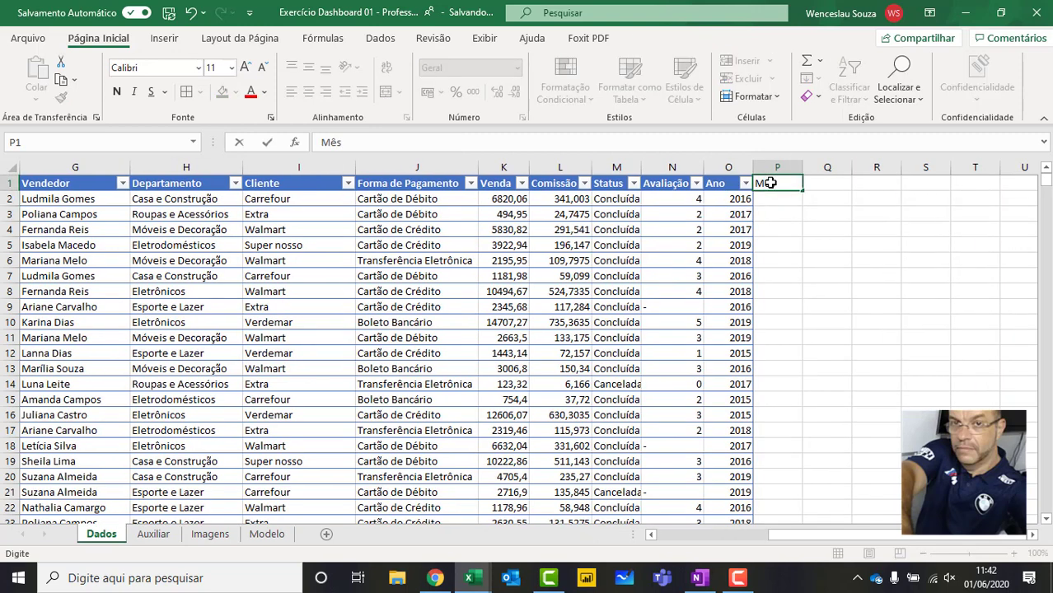
pyautogui.press('Return')
# Fill the Mês column with the month of each sale date using =MÊS([@[Data da Venda]]).
pyautogui.write('=')
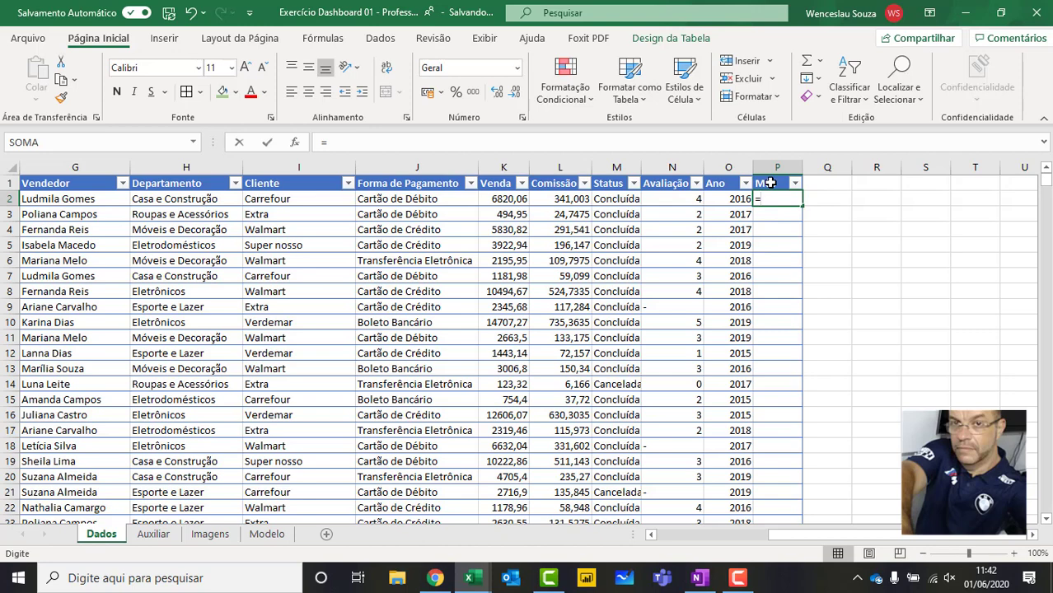
pyautogui.write('m')
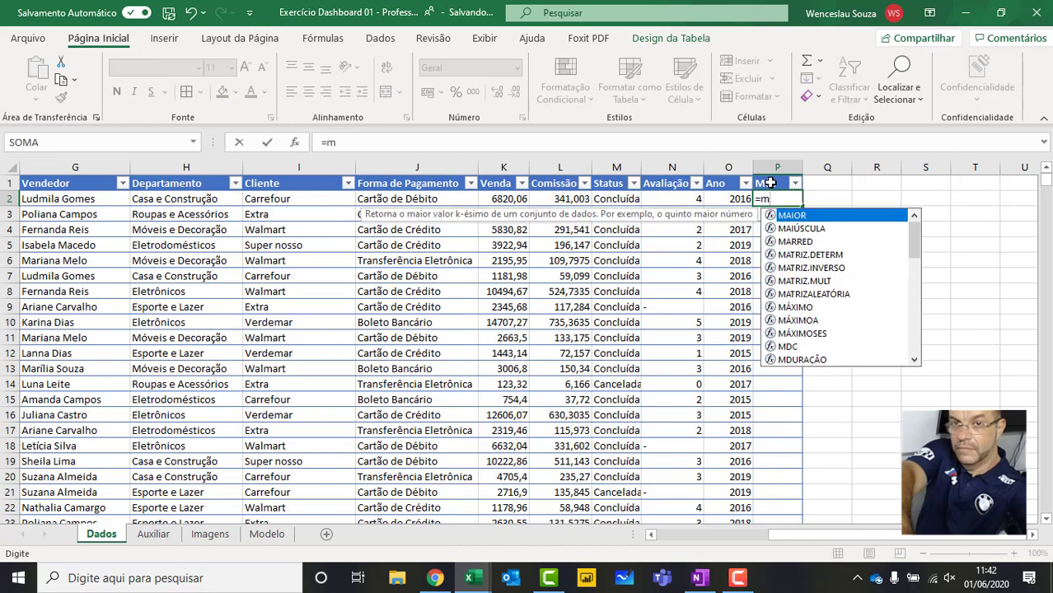
pyautogui.write('ês')
pyautogui.press('Tab')
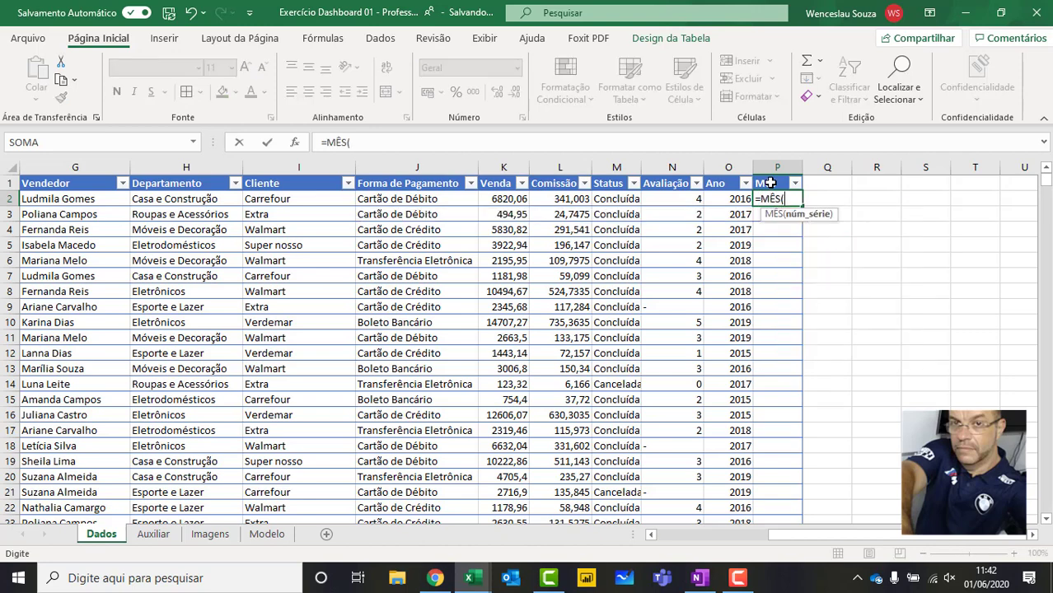
pyautogui.moveTo(835, 537); pyautogui.dragTo(725, 535)
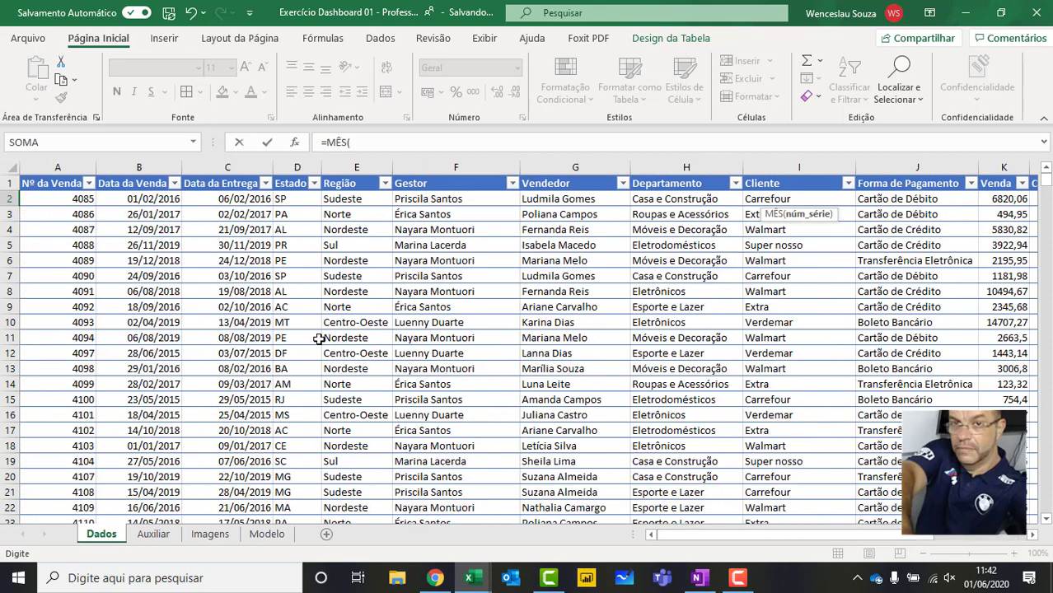
pyautogui.click(145, 199)
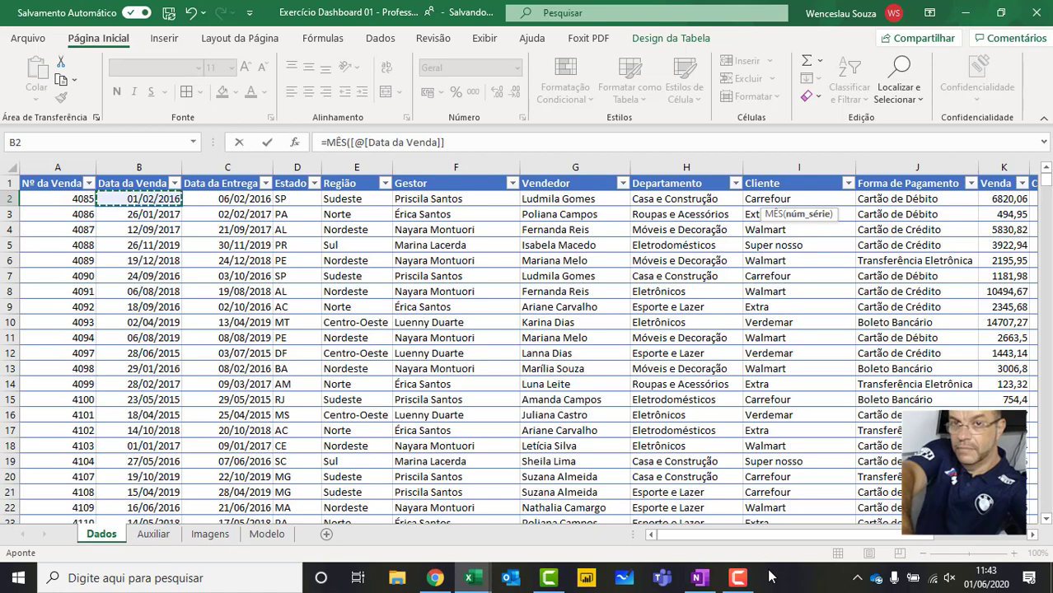
pyautogui.moveTo(784, 539); pyautogui.dragTo(880, 537)
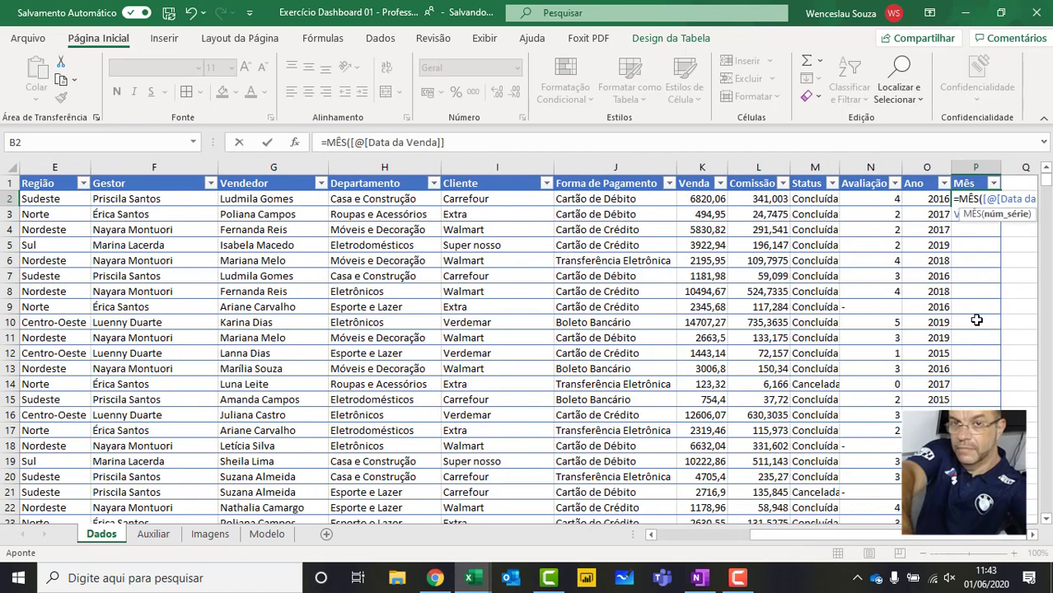
pyautogui.click(1031, 536)
pyautogui.click(1031, 535)
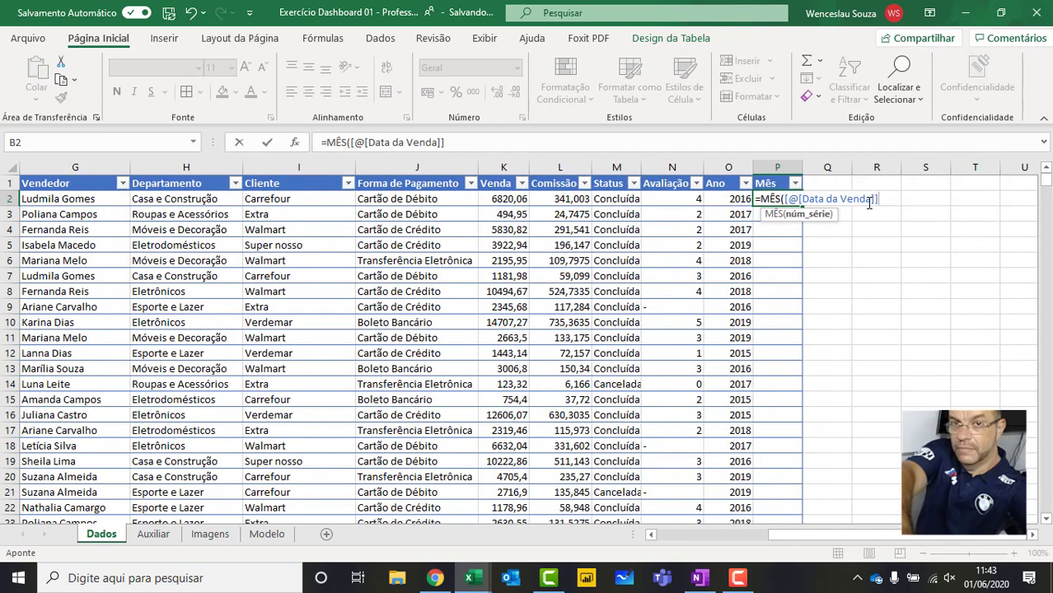
pyautogui.write(')')
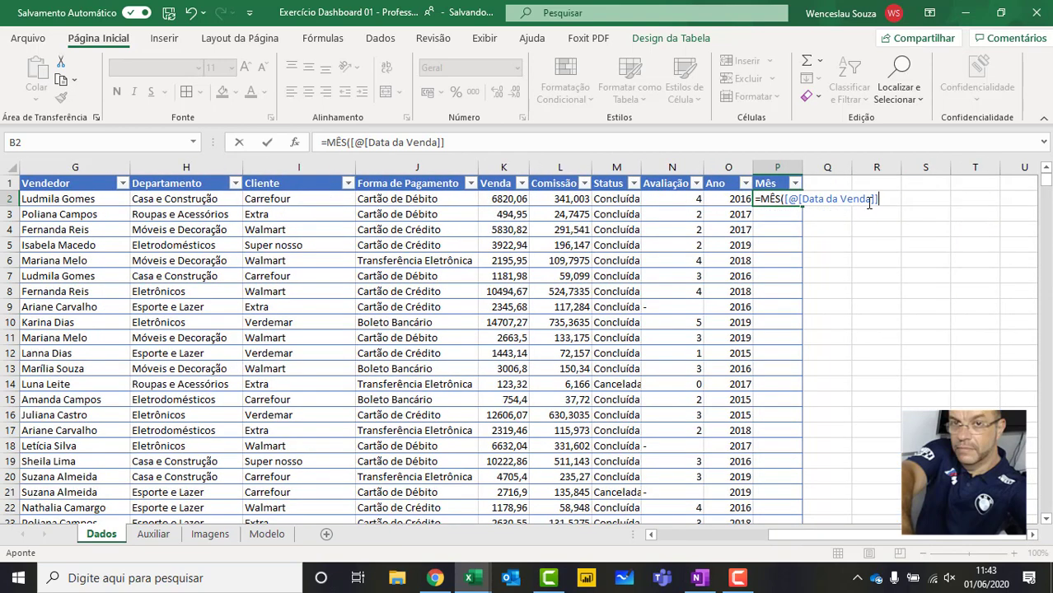
pyautogui.press('Return')
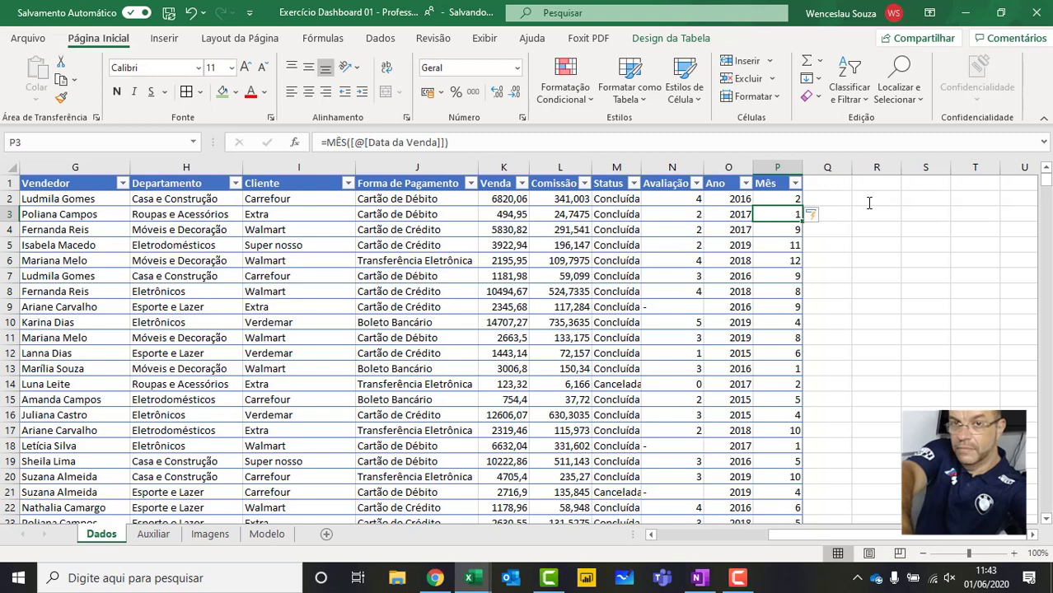
# On the Auxiliar sheet, extend the SOMASES formula in C4 with the criteria pair fVendasGerais[Ano];G4.
pyautogui.click(154, 534)
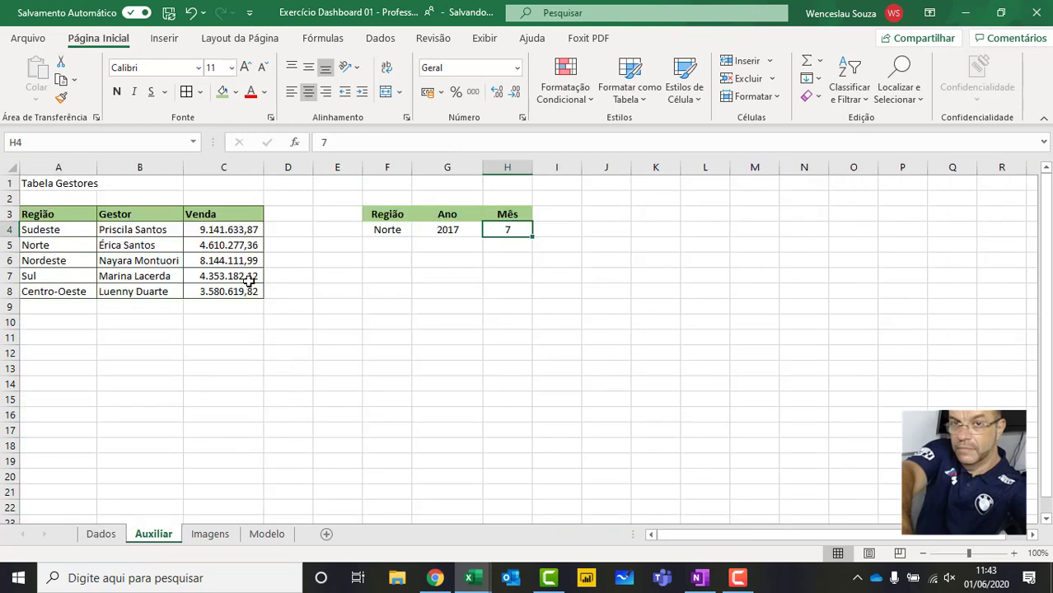
pyautogui.doubleClick(241, 231)
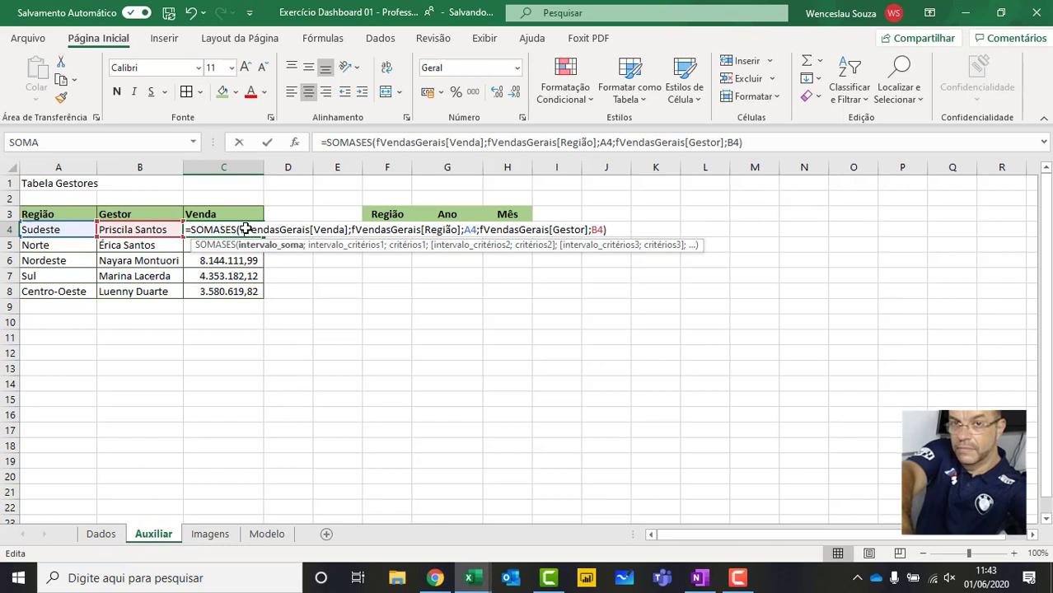
pyautogui.click(612, 229)
pyautogui.press('BackSpace')
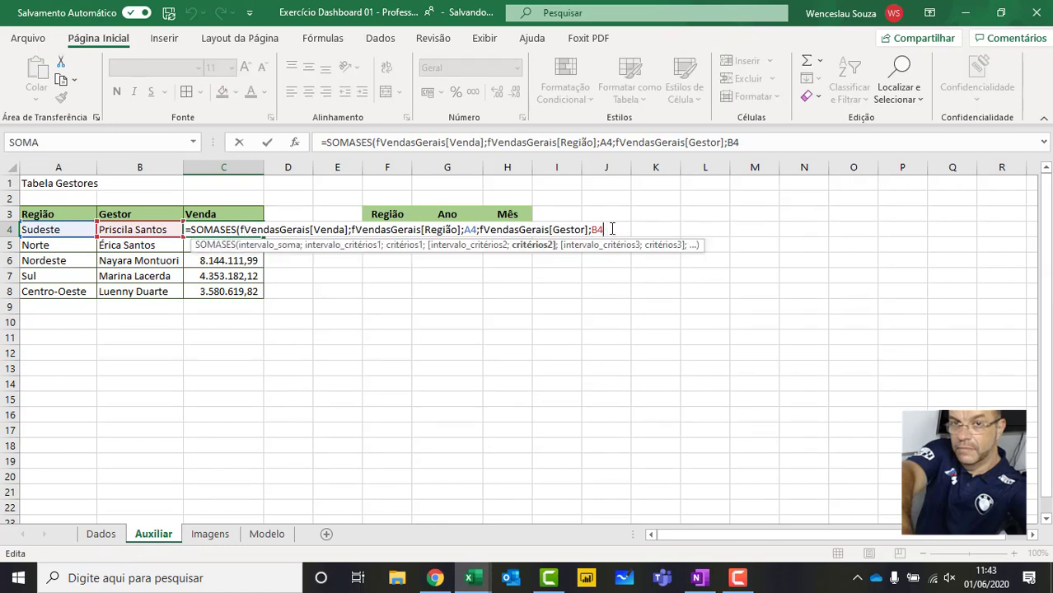
pyautogui.write(';fv')
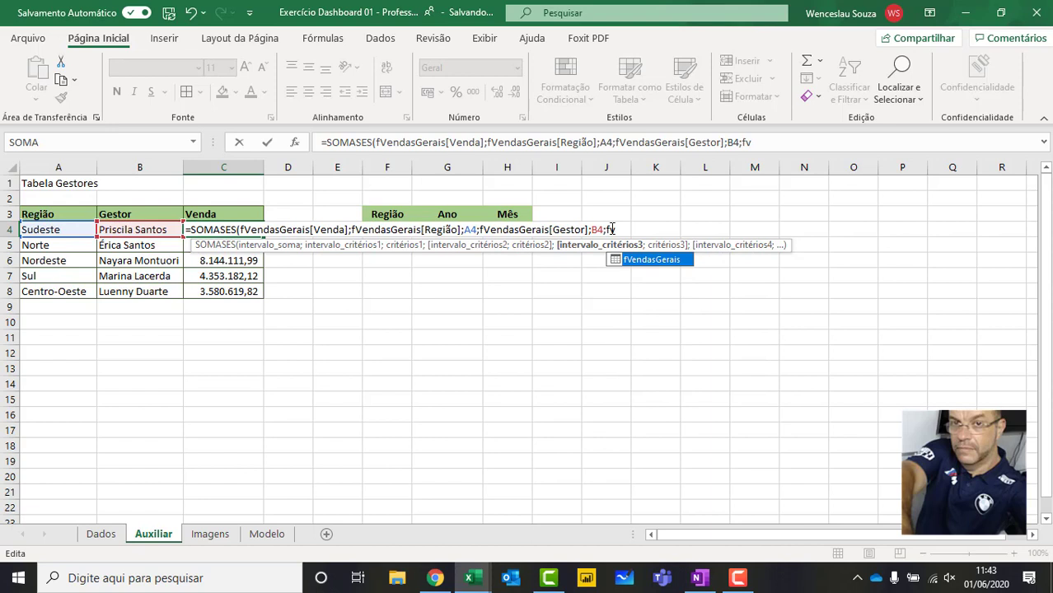
pyautogui.press('Tab')
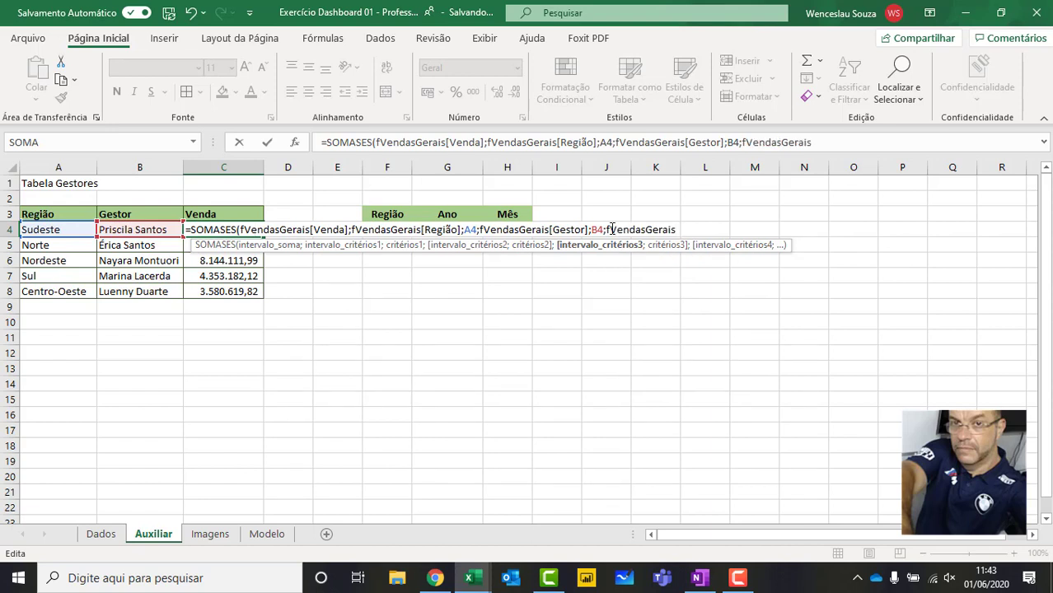
pyautogui.write('[')
pyautogui.press('Down')
pyautogui.press('Down')
pyautogui.press('Down')
pyautogui.press('Down')
pyautogui.press('Down')
pyautogui.press('Down')
pyautogui.press('Down')
pyautogui.press('Down')
pyautogui.press('Down')
pyautogui.press('Down')
pyautogui.press('Down')
pyautogui.press('Down')
pyautogui.press('Down')
pyautogui.press('Down')
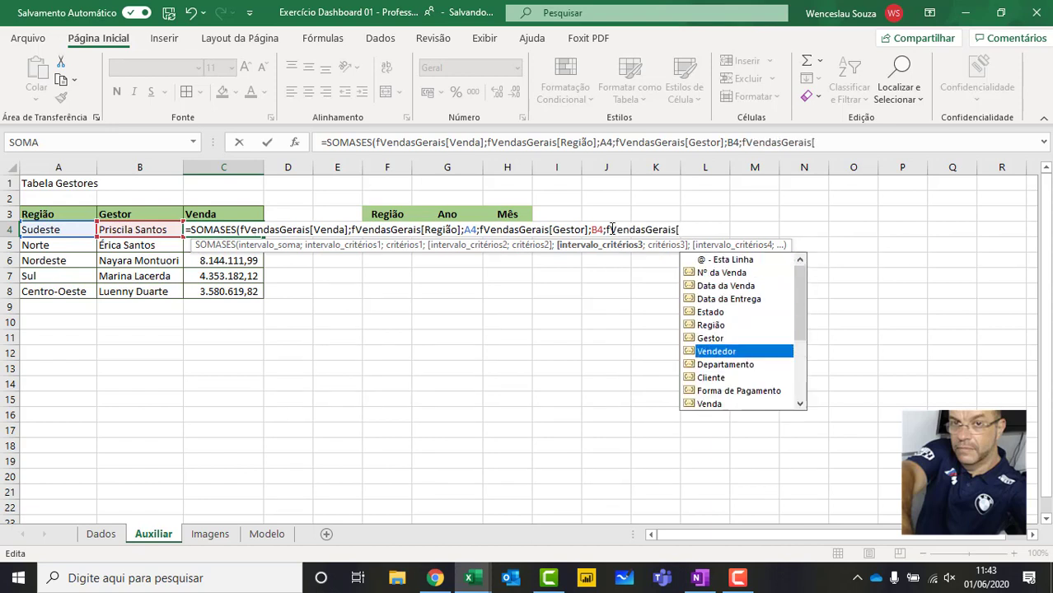
pyautogui.press('Down')
pyautogui.press('Down')
pyautogui.press('Down')
pyautogui.press('Up')
pyautogui.press('Up')
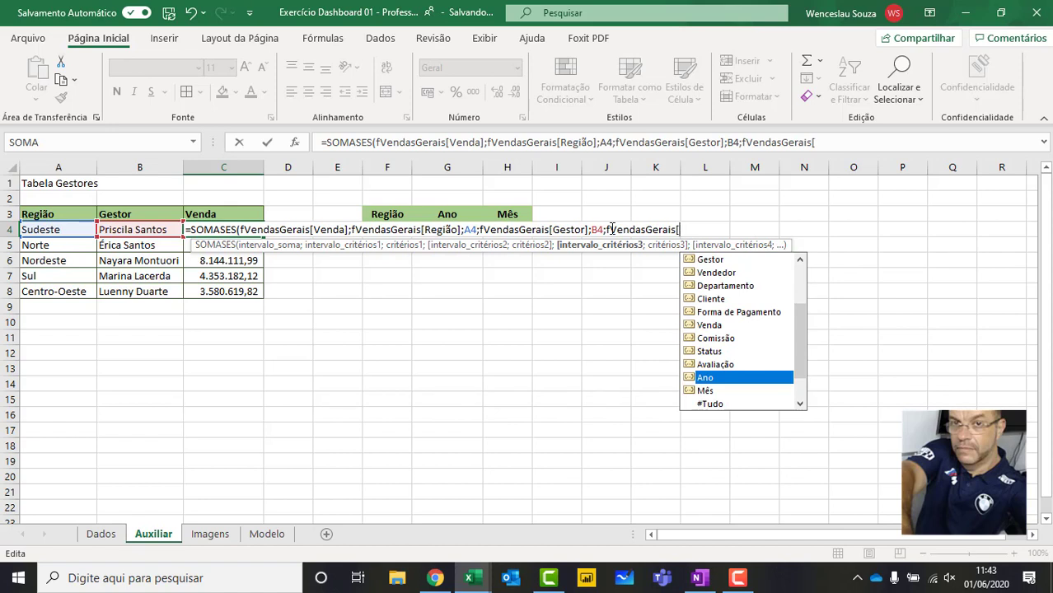
pyautogui.press('Tab')
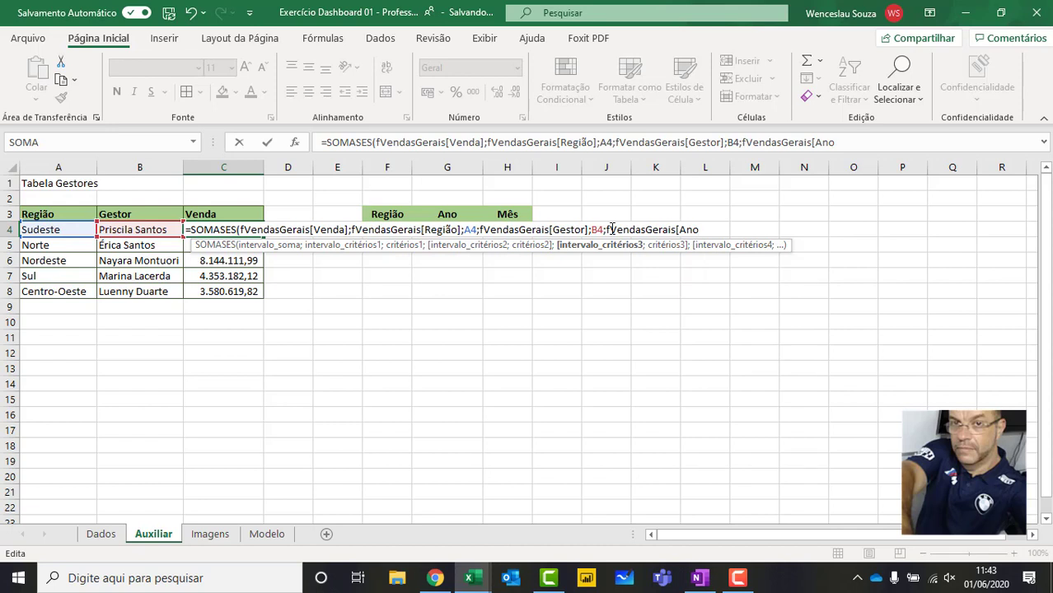
pyautogui.write('];')
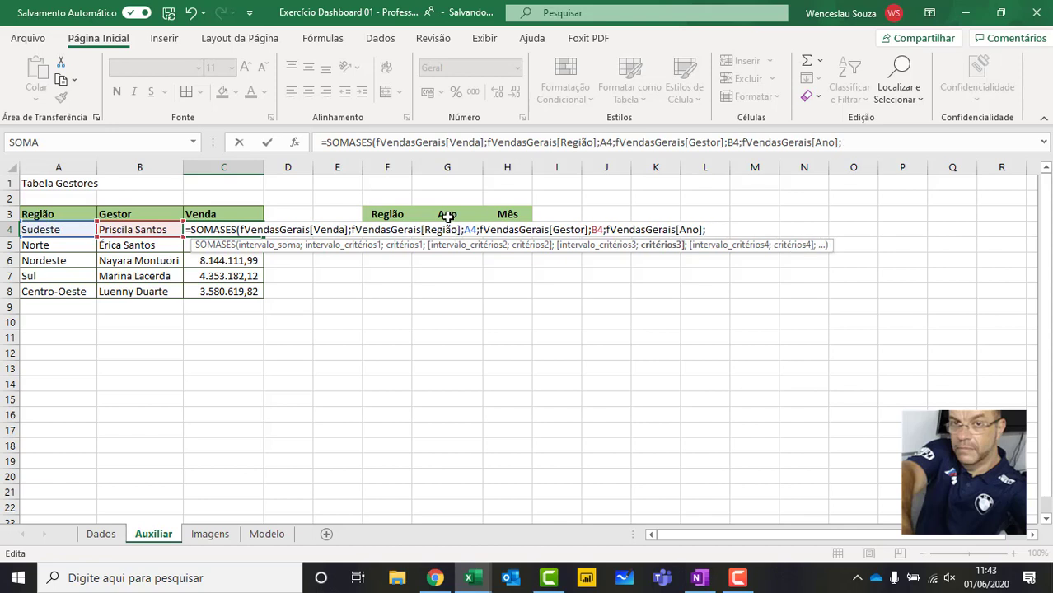
pyautogui.click(445, 215)
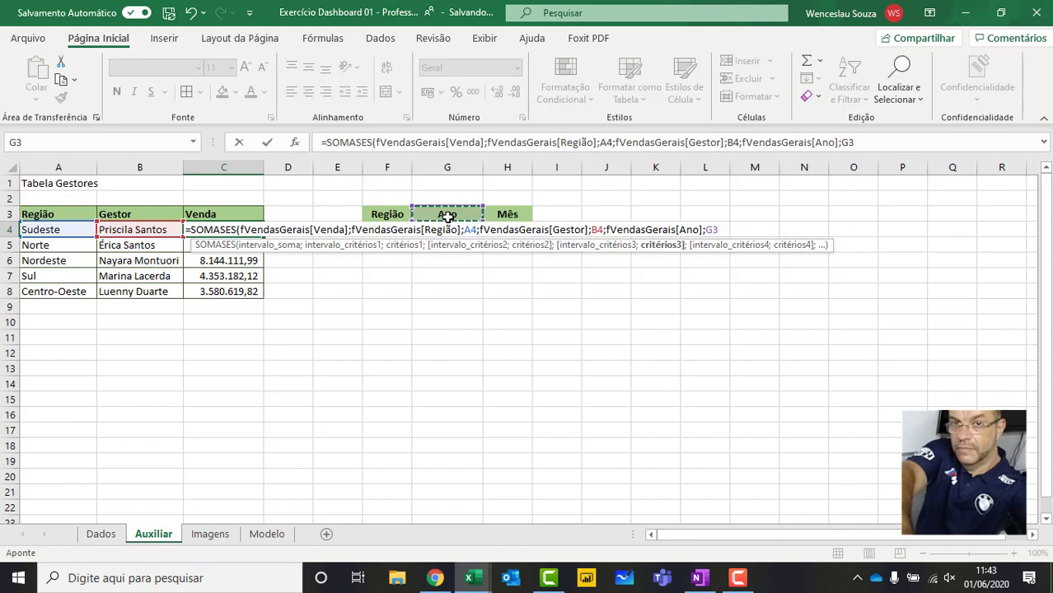
pyautogui.press('Down')
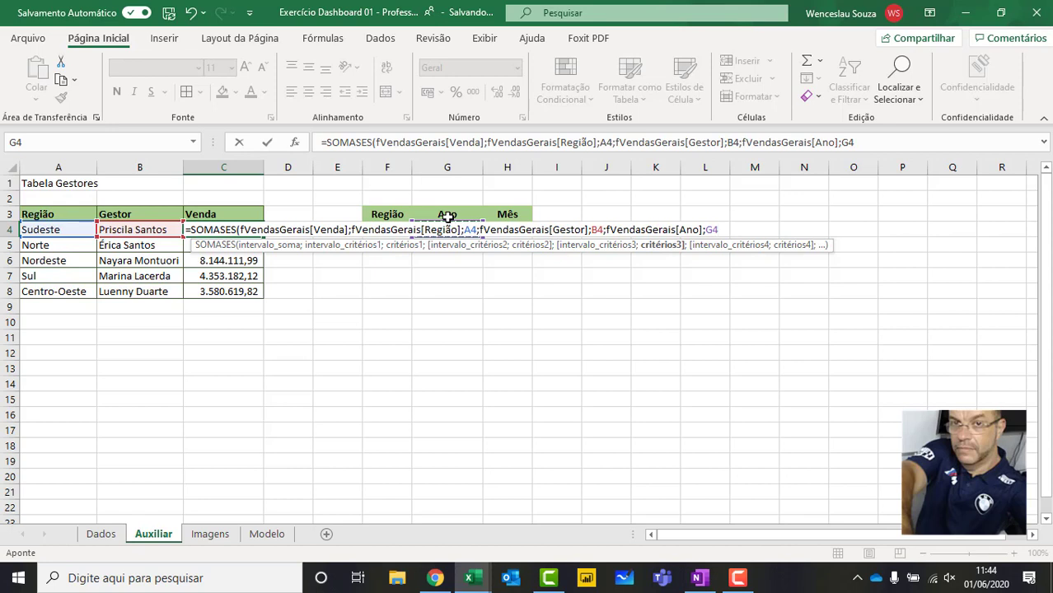
# Add the criteria pair fVendasGerais[Mês];H4 to the SOMASES formula in C4 and commit it.
pyautogui.write(';')
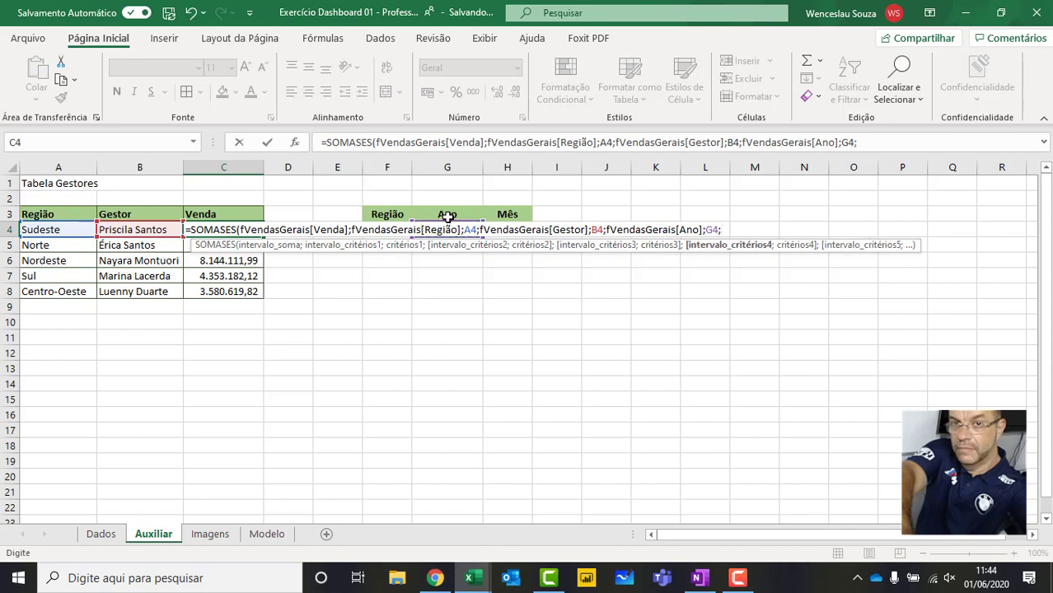
pyautogui.write('fVendasGerais')
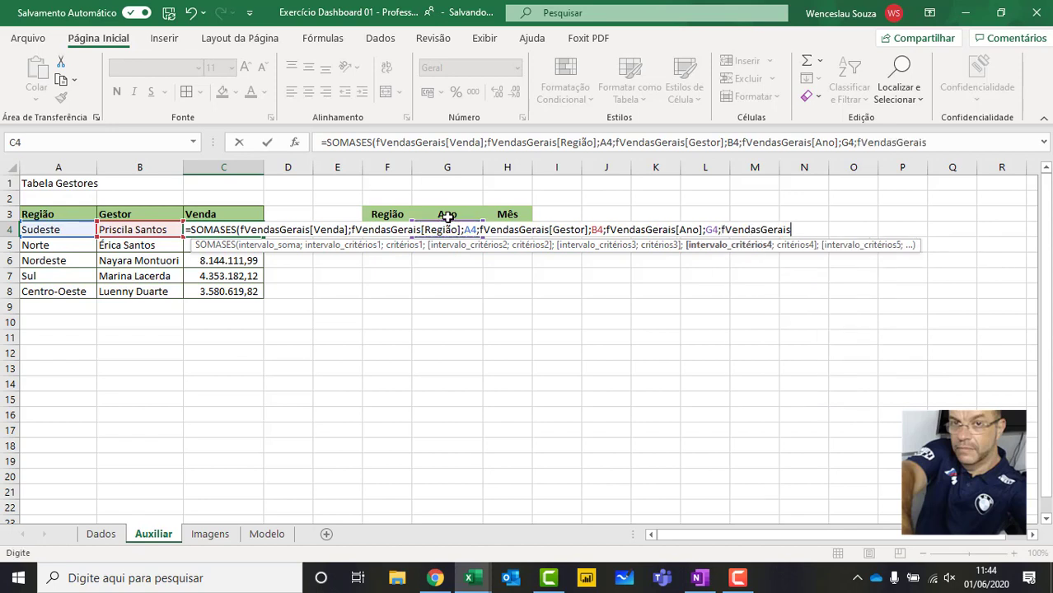
pyautogui.write('[')
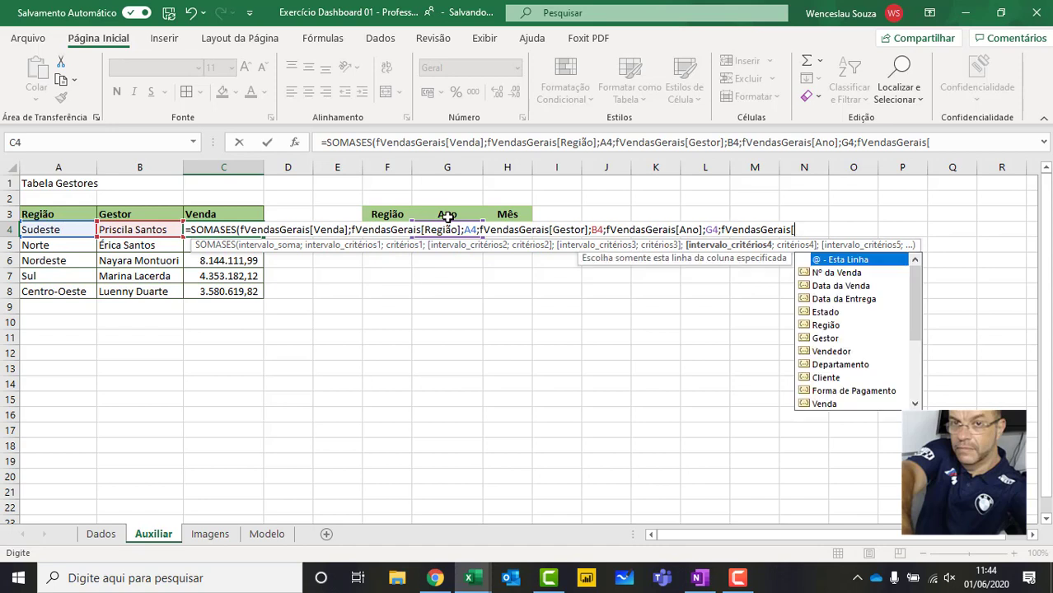
pyautogui.press('Down')
pyautogui.press('Down')
pyautogui.press('Down')
pyautogui.press('Down')
pyautogui.press('Down')
pyautogui.press('Down')
pyautogui.press('Down')
pyautogui.press('Down')
pyautogui.press('Down')
pyautogui.press('Down')
pyautogui.press('Down')
pyautogui.press('Down')
pyautogui.press('Down')
pyautogui.press('Down')
pyautogui.press('Down')
pyautogui.press('Down')
pyautogui.press('Down')
pyautogui.press('Down')
pyautogui.press('Down')
pyautogui.press('Down')
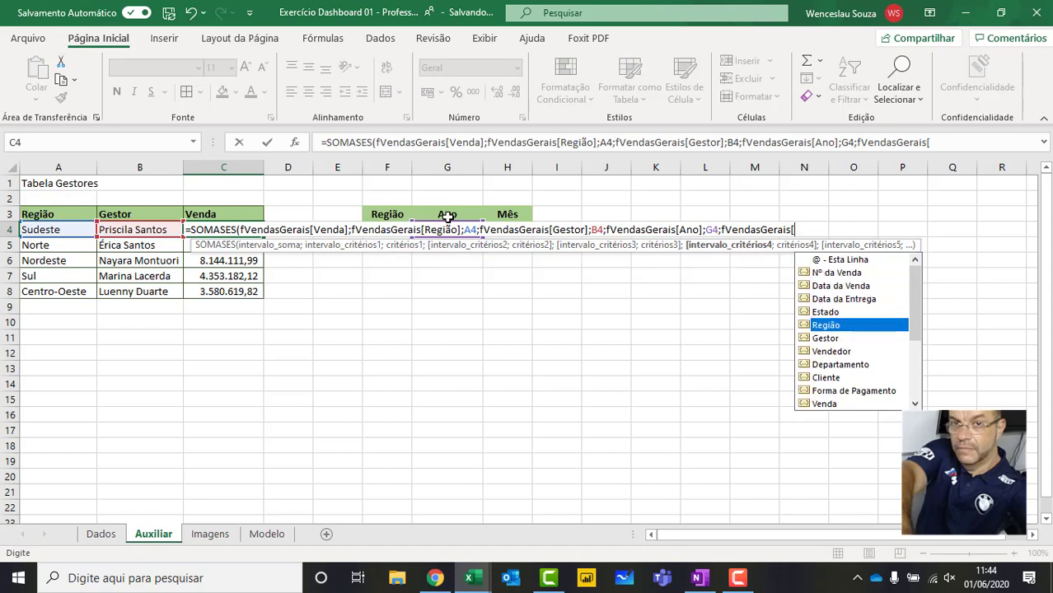
pyautogui.press('Up')
pyautogui.press('Up')
pyautogui.press('Up')
pyautogui.press('Up')
pyautogui.press('Up')
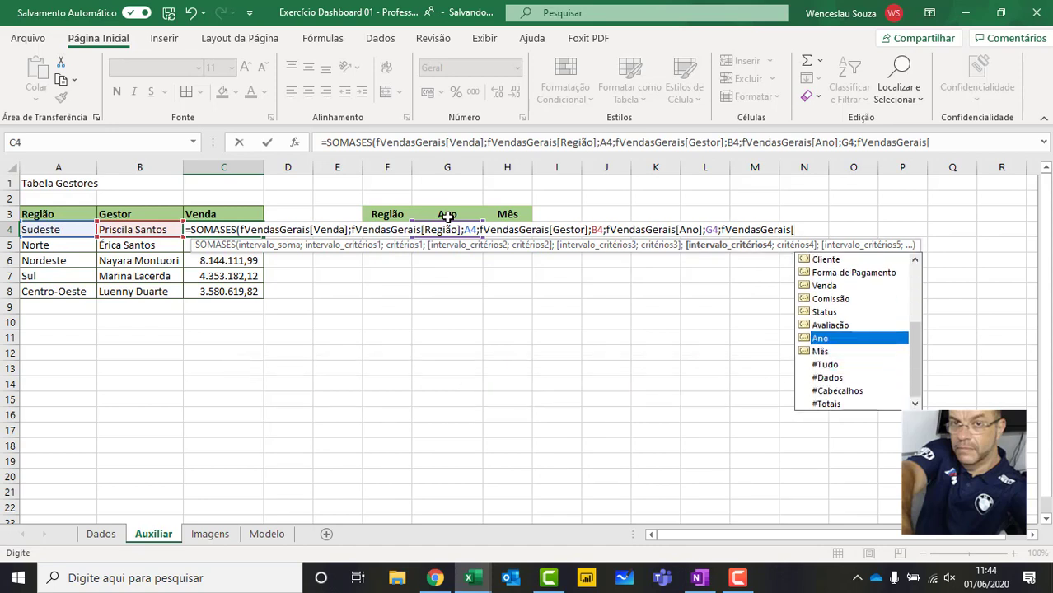
pyautogui.press('Down')
pyautogui.press('Tab')
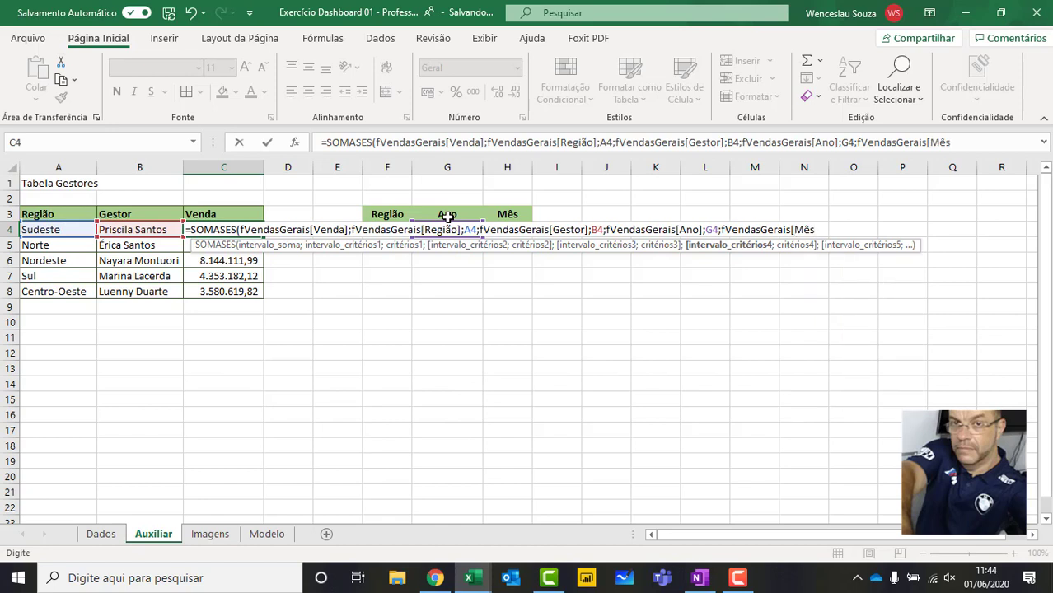
pyautogui.write('];')
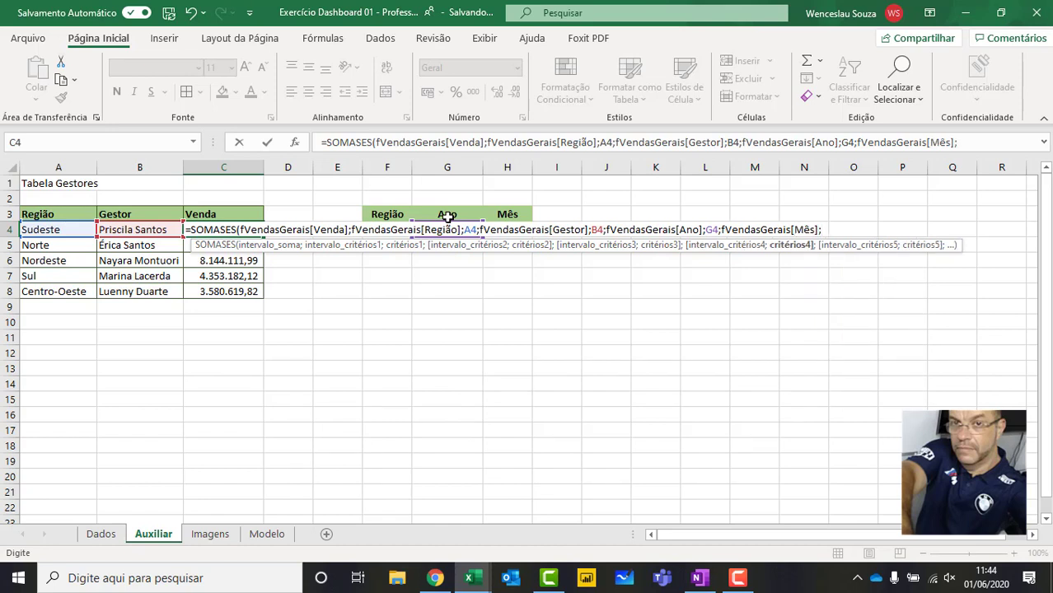
pyautogui.click(526, 212)
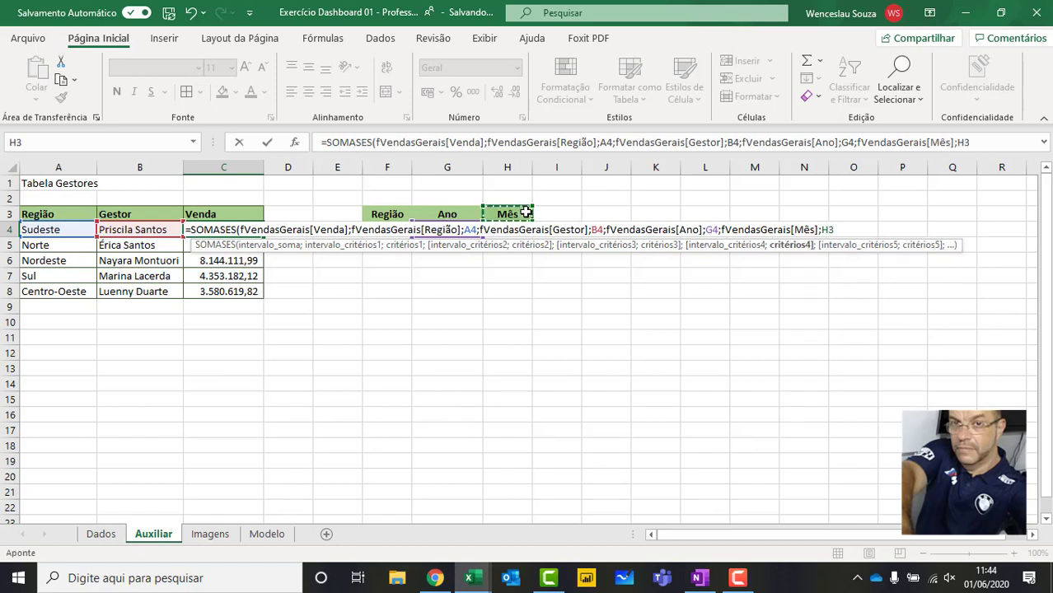
pyautogui.press('Down')
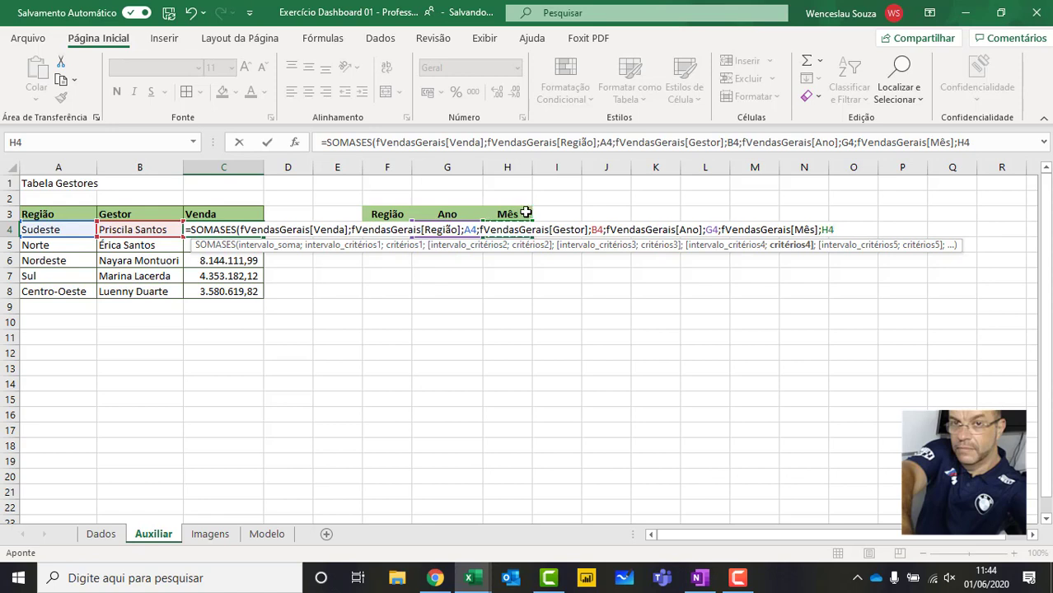
pyautogui.press('Return')
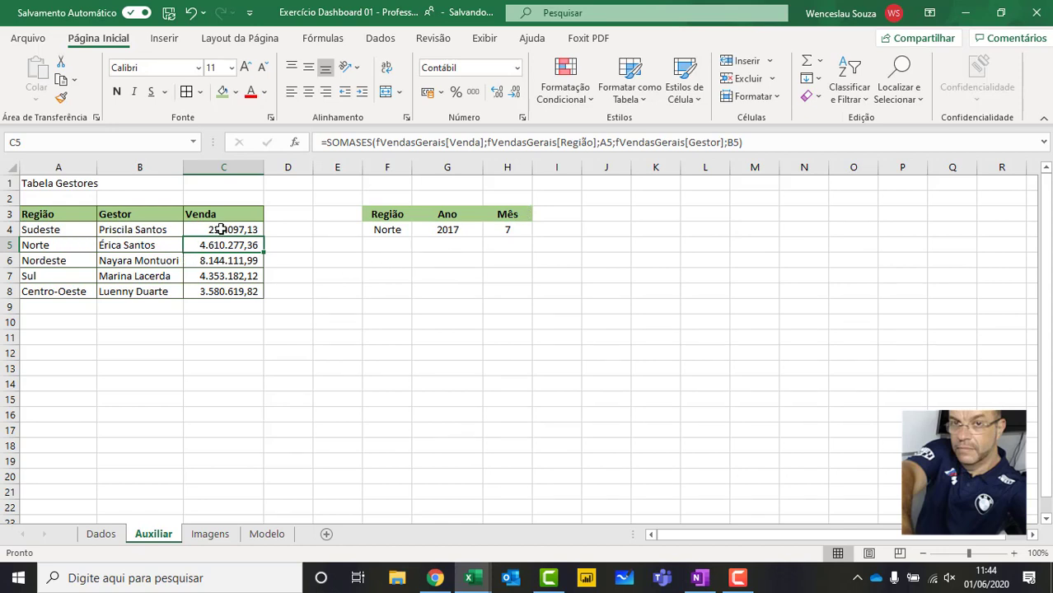
pyautogui.click(47, 229)
pyautogui.click(145, 229)
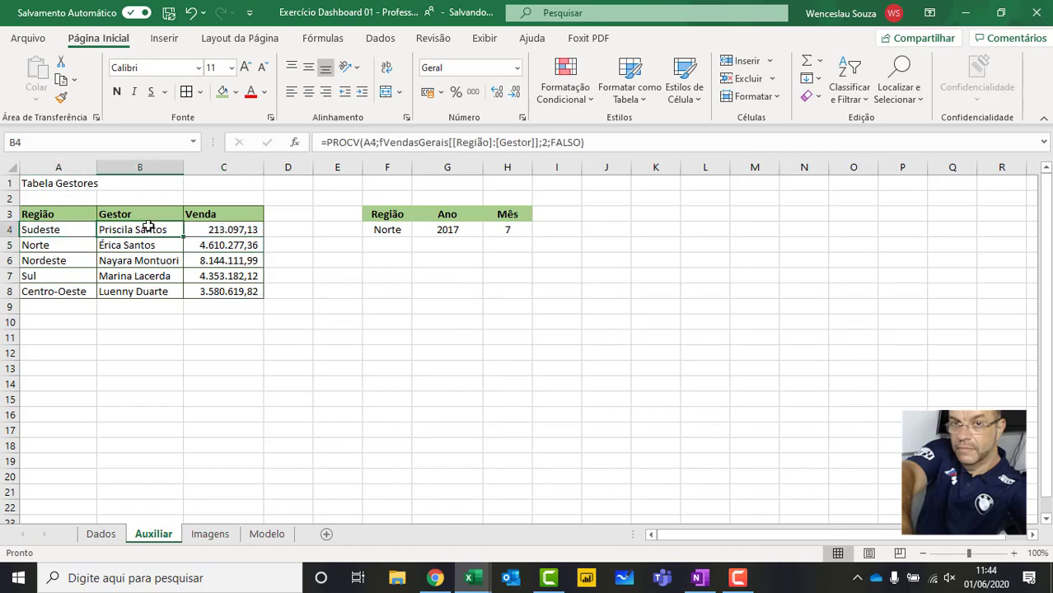
pyautogui.click(206, 229)
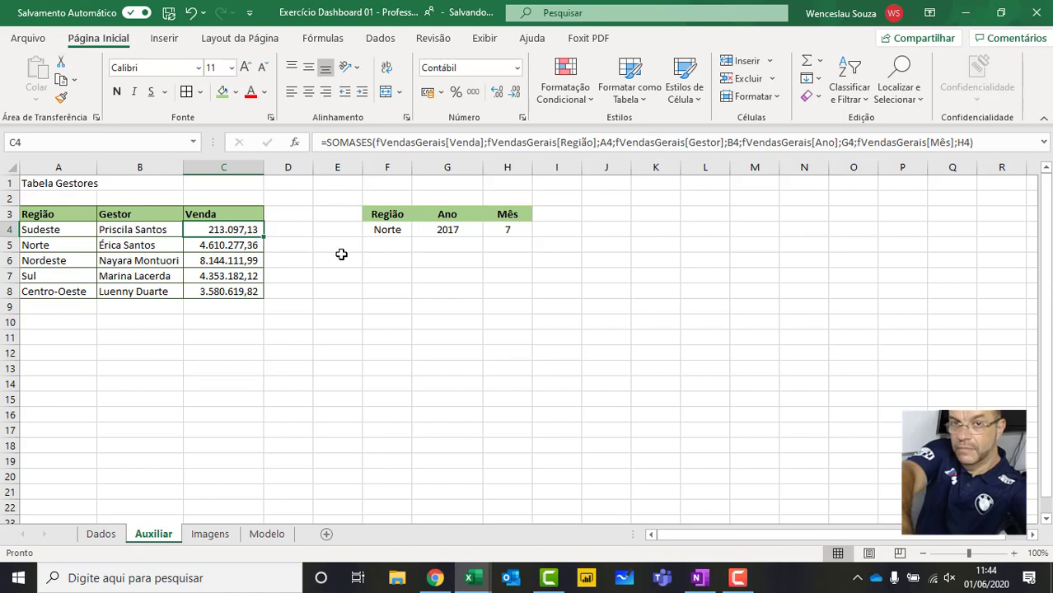
# Test the Sudeste sales formula by setting the Ano criterion in G4 to 2018 and the Mês criterion in H4 to 8.
pyautogui.click(448, 231)
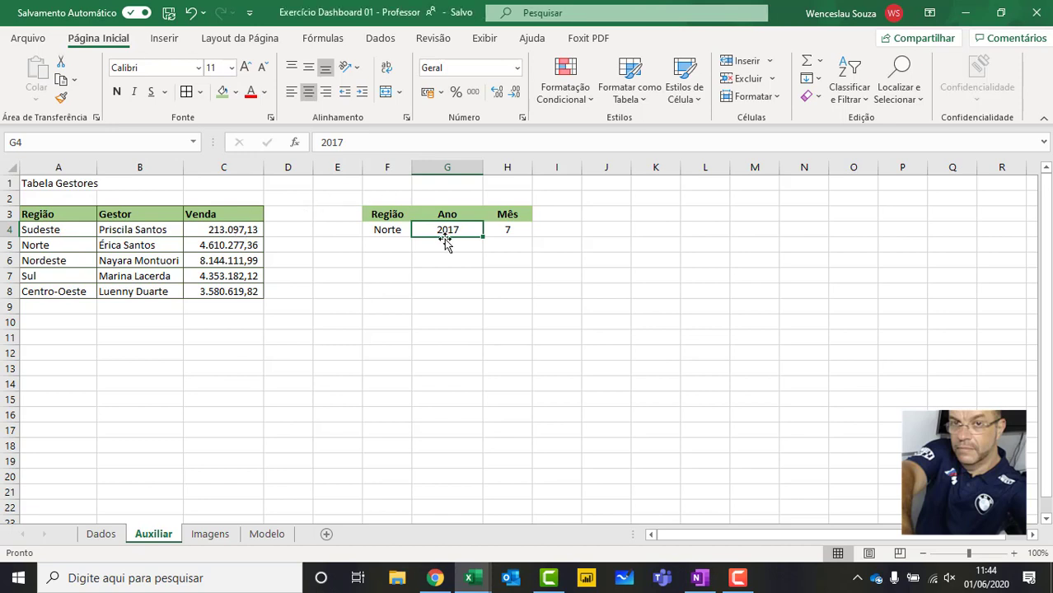
pyautogui.press('F2')
pyautogui.press('BackSpace')
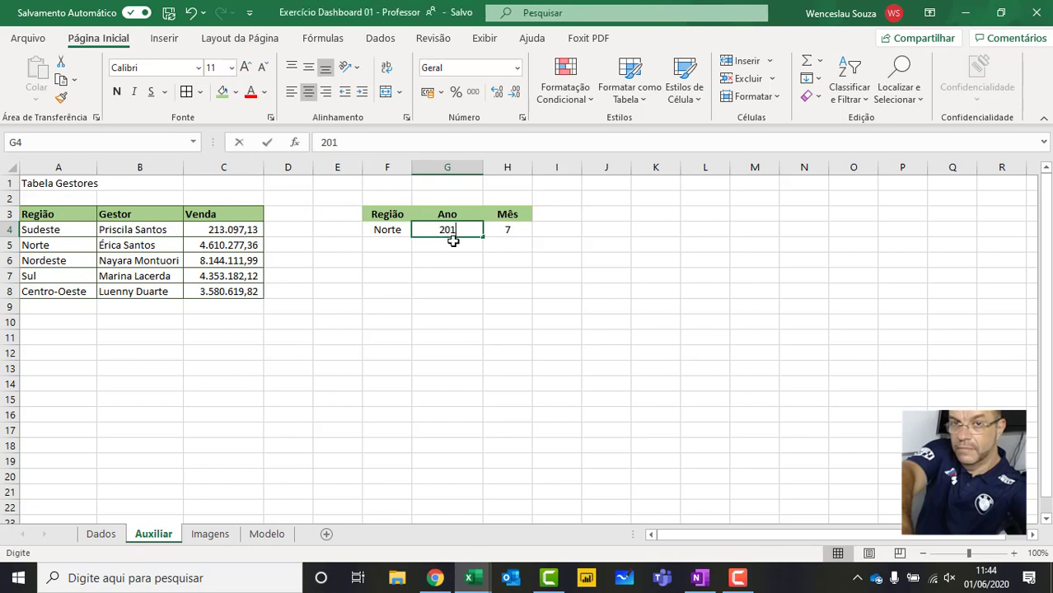
pyautogui.write('8')
pyautogui.press('Return')
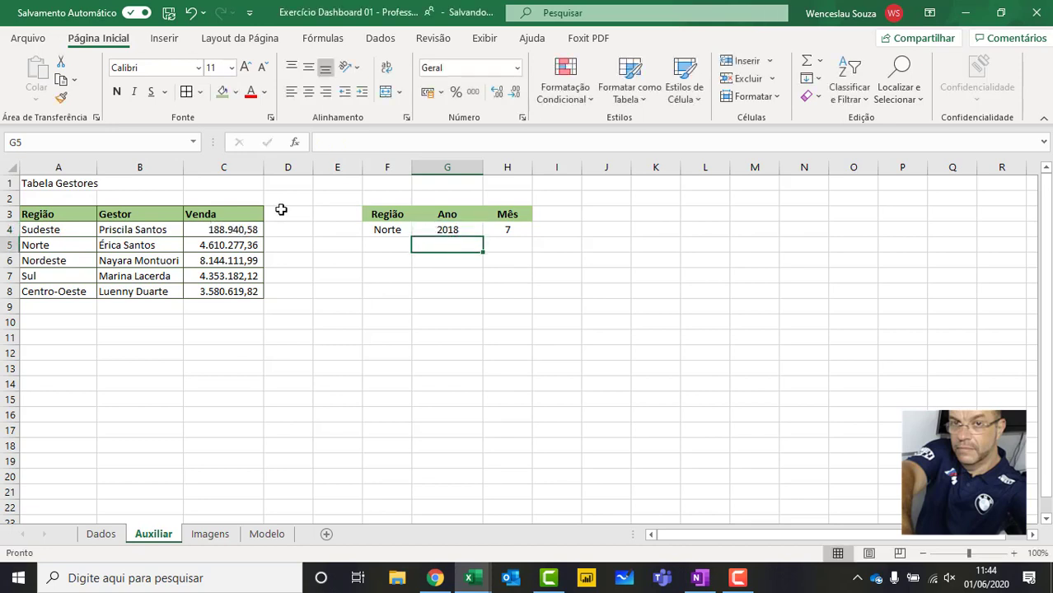
pyautogui.click(195, 229)
pyautogui.click(519, 230)
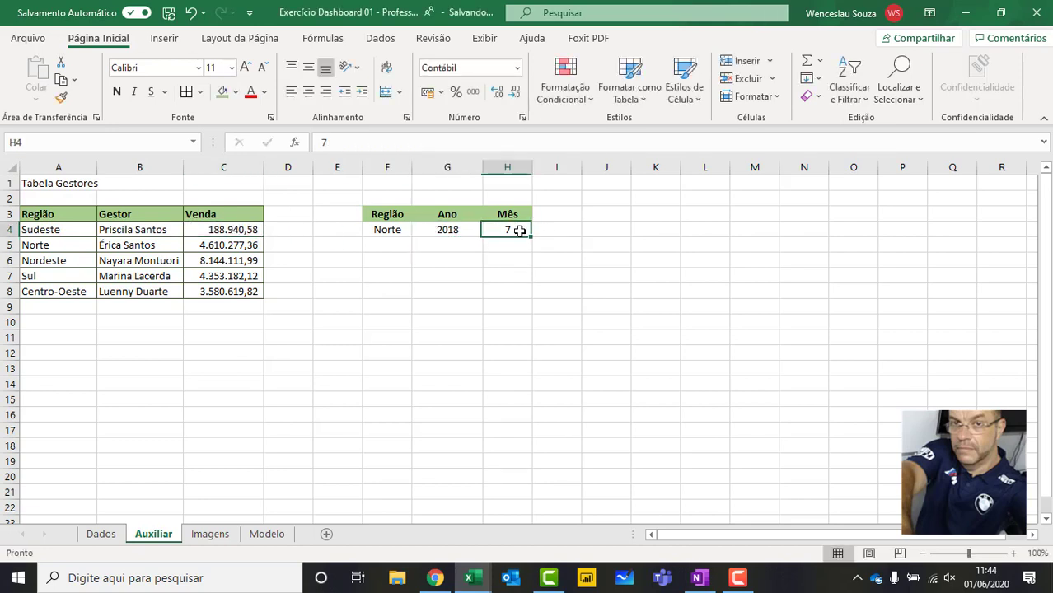
pyautogui.write('8')
pyautogui.press('Return')
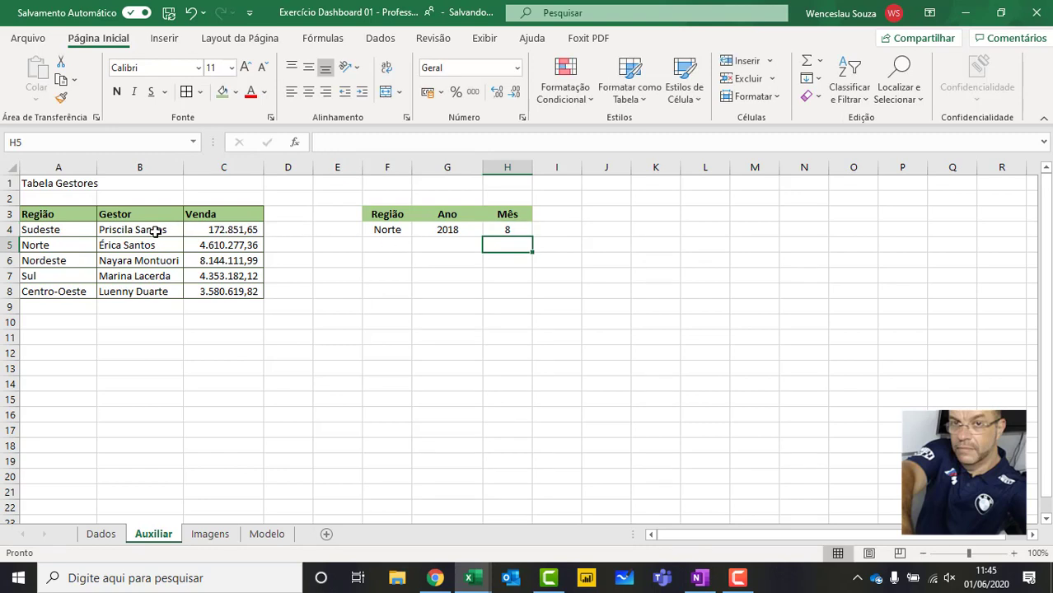
# Insert a 2D clustered column chart of the Gestor and Venda data in B3:C8 and place it clear of the criteria cells, around I5.
pyautogui.moveTo(157, 215); pyautogui.dragTo(228, 291)
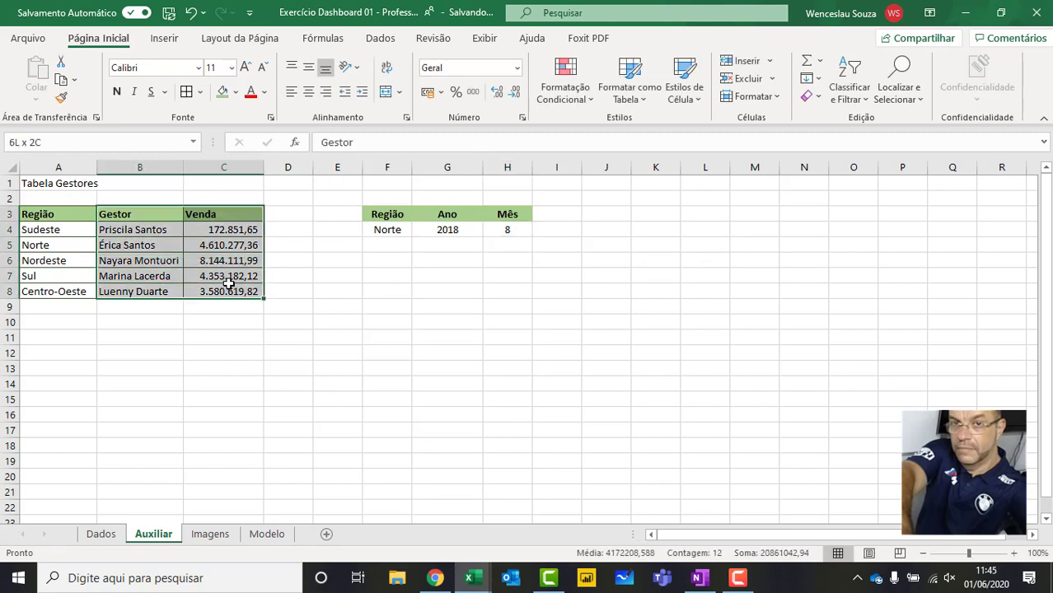
pyautogui.click(164, 38)
pyautogui.click(372, 62)
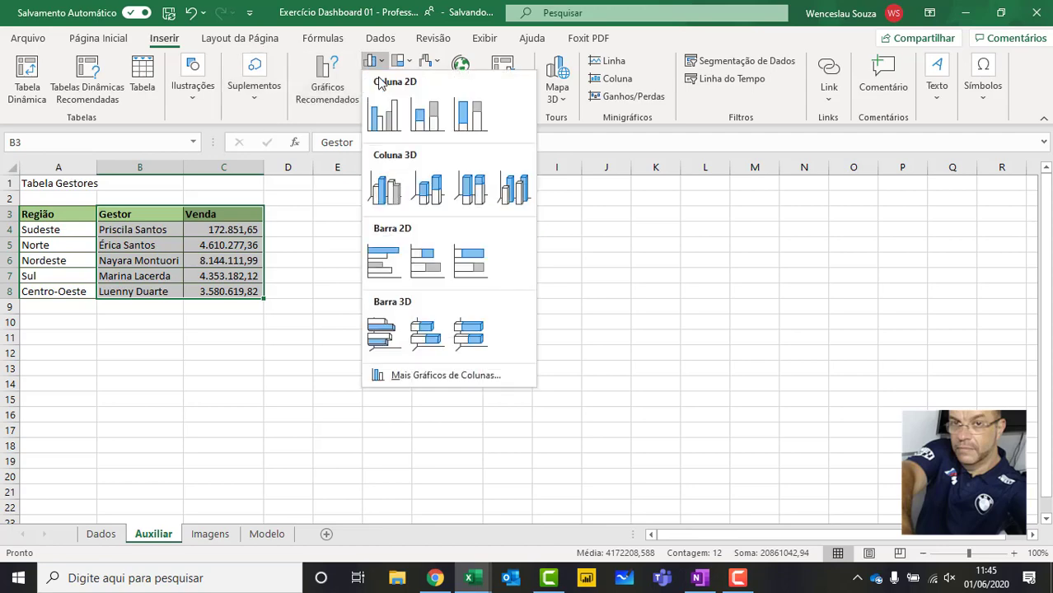
pyautogui.click(381, 109)
pyautogui.moveTo(620, 253); pyautogui.dragTo(830, 258)
# Set the Ano criterion in G4 to 2016 and the Mês criterion in H4 to 1.
pyautogui.click(470, 233)
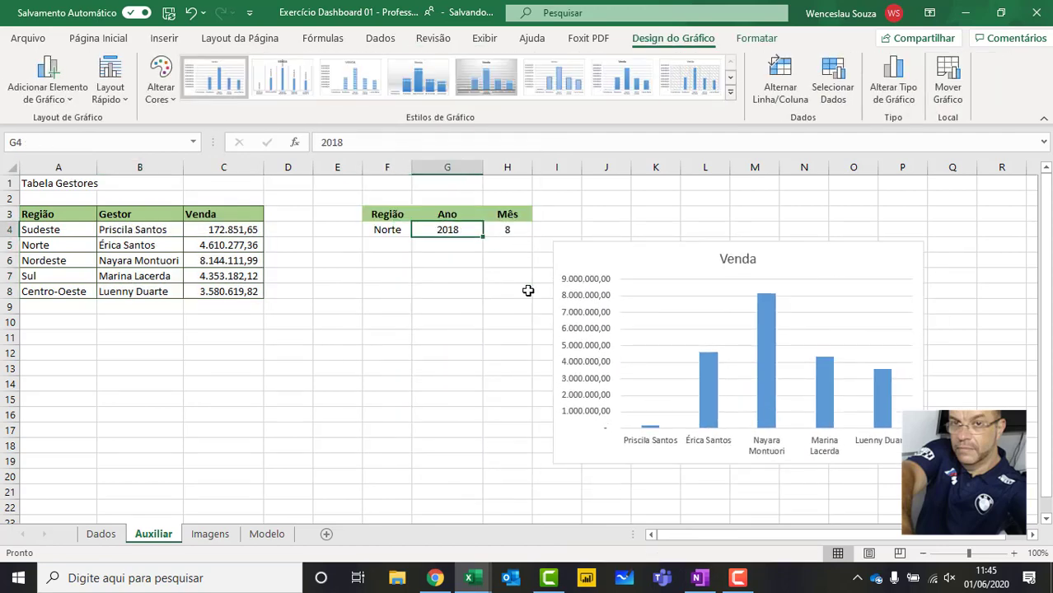
pyautogui.write('2016')
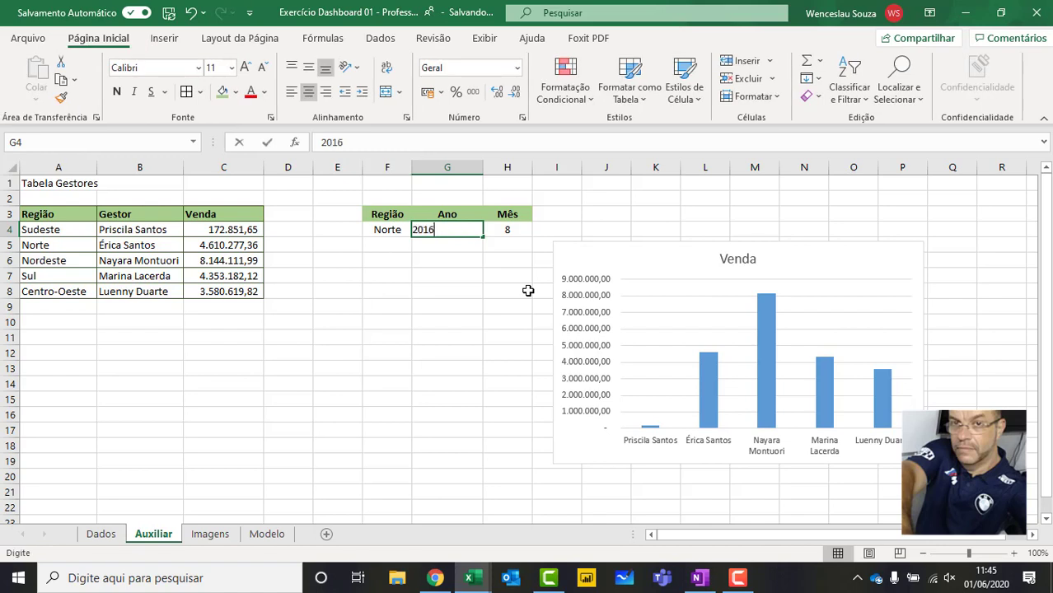
pyautogui.press('Return')
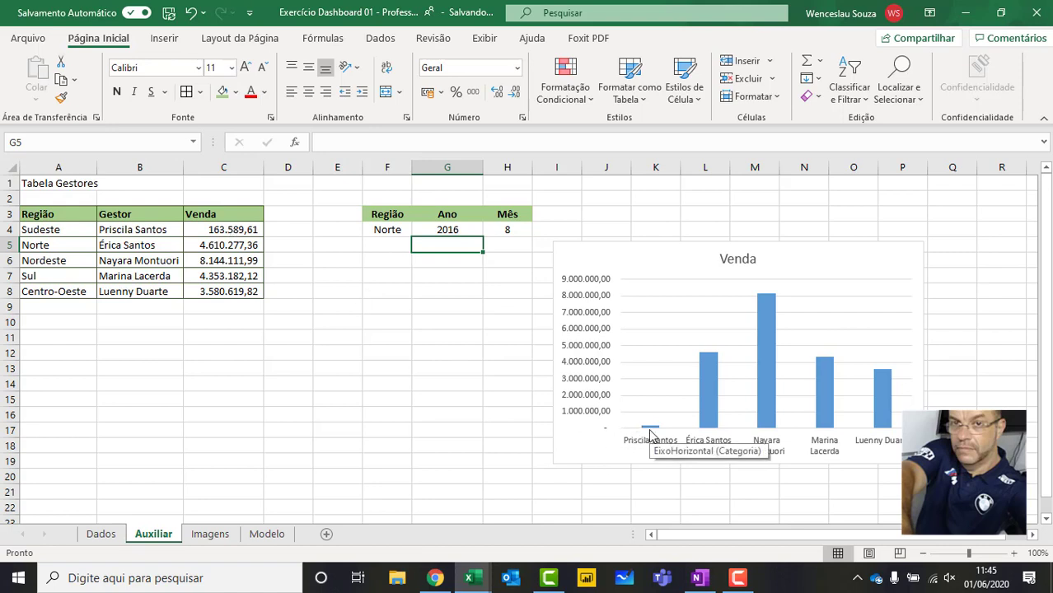
pyautogui.click(511, 233)
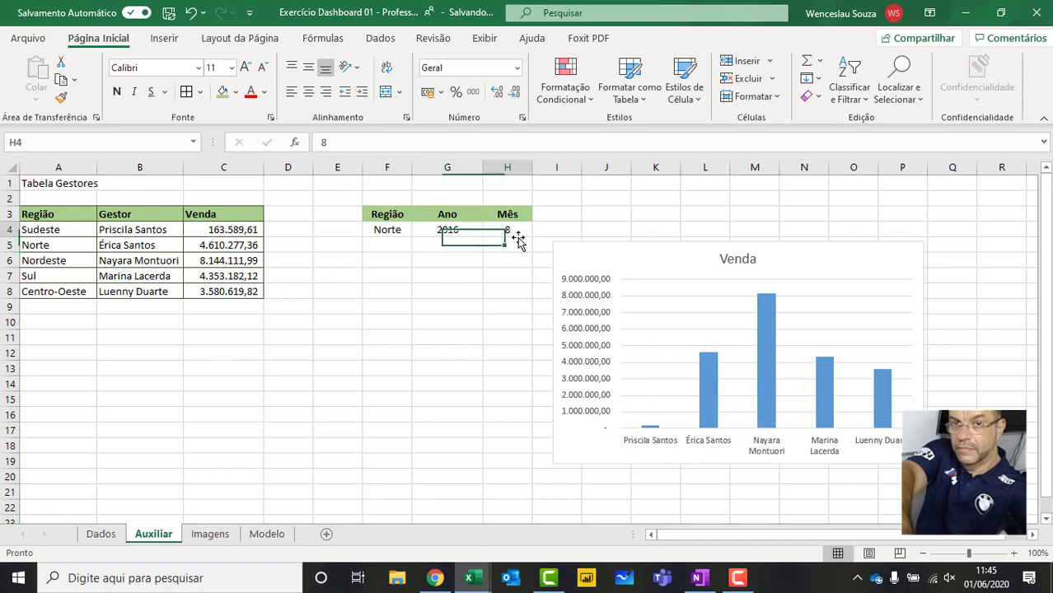
pyautogui.write('8')
pyautogui.press('BackSpace')
pyautogui.write('1')
pyautogui.press('Return')
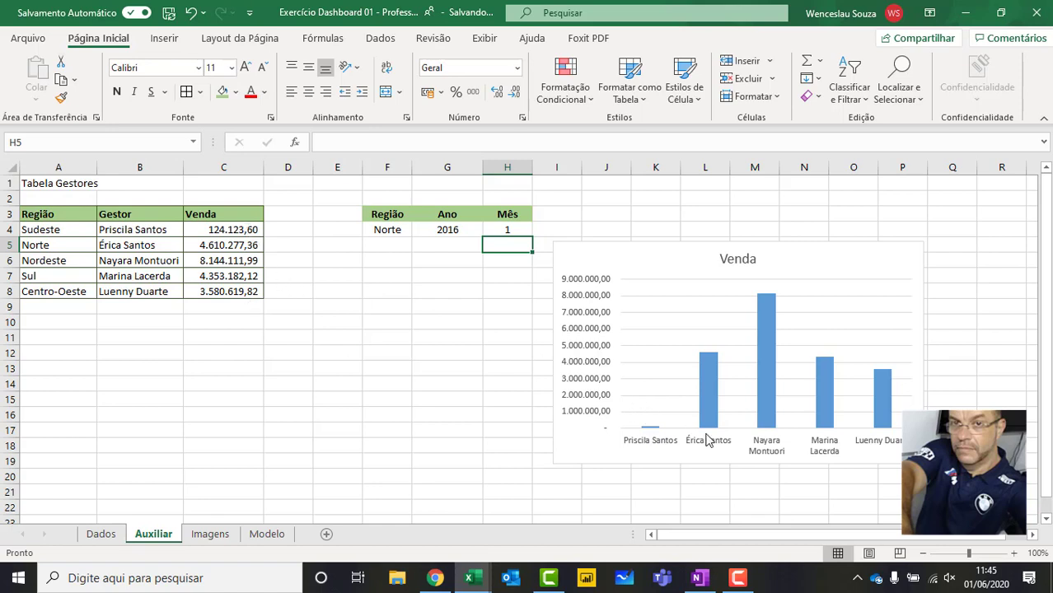
# Move the Venda chart to the area around K3 and copy the C4 sales formula down to C8.
pyautogui.moveTo(704, 241); pyautogui.dragTo(757, 214)
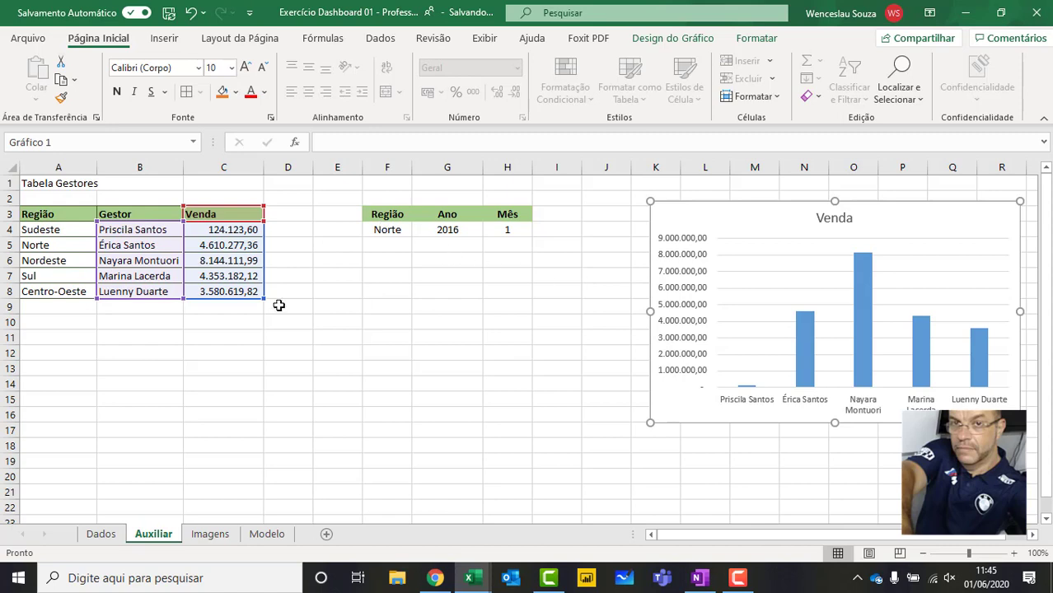
pyautogui.click(258, 373)
pyautogui.click(244, 231)
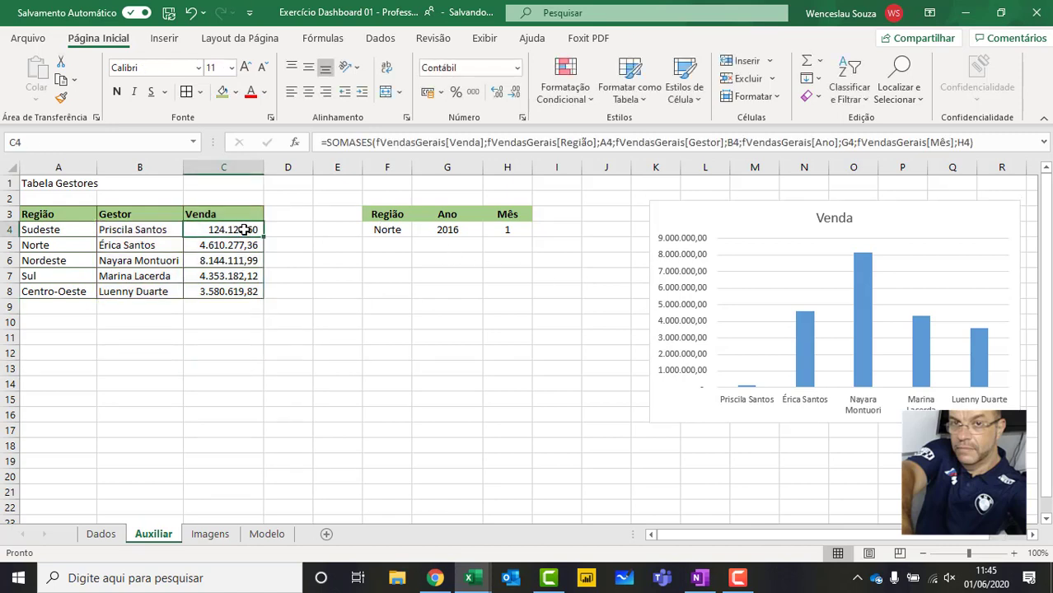
pyautogui.moveTo(263, 238); pyautogui.dragTo(263, 305)
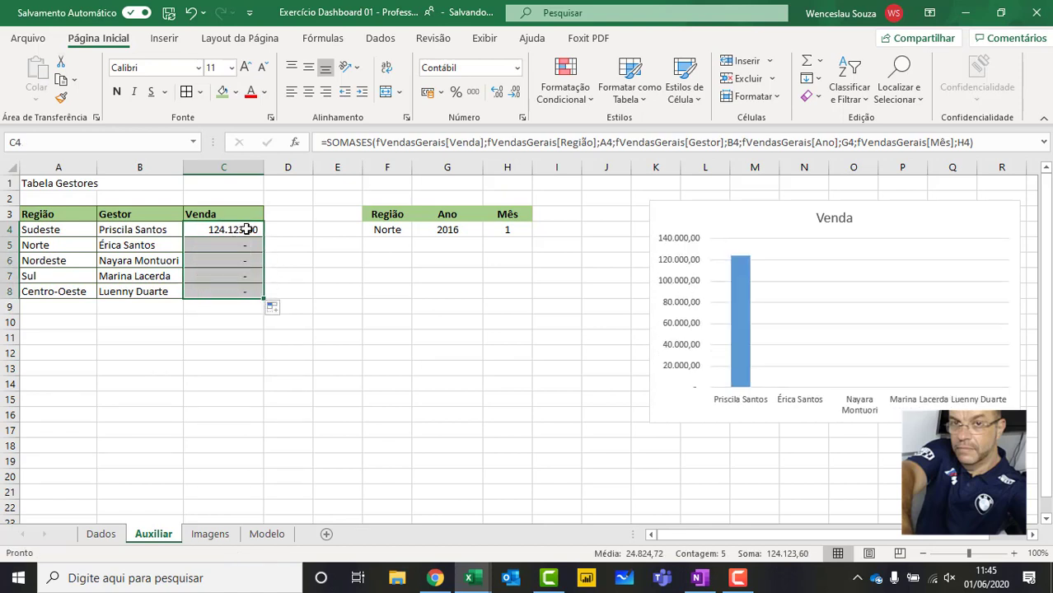
# Examine the criteria references in the Venda formulas of C4, C5, C7 and C8.
pyautogui.doubleClick(245, 229)
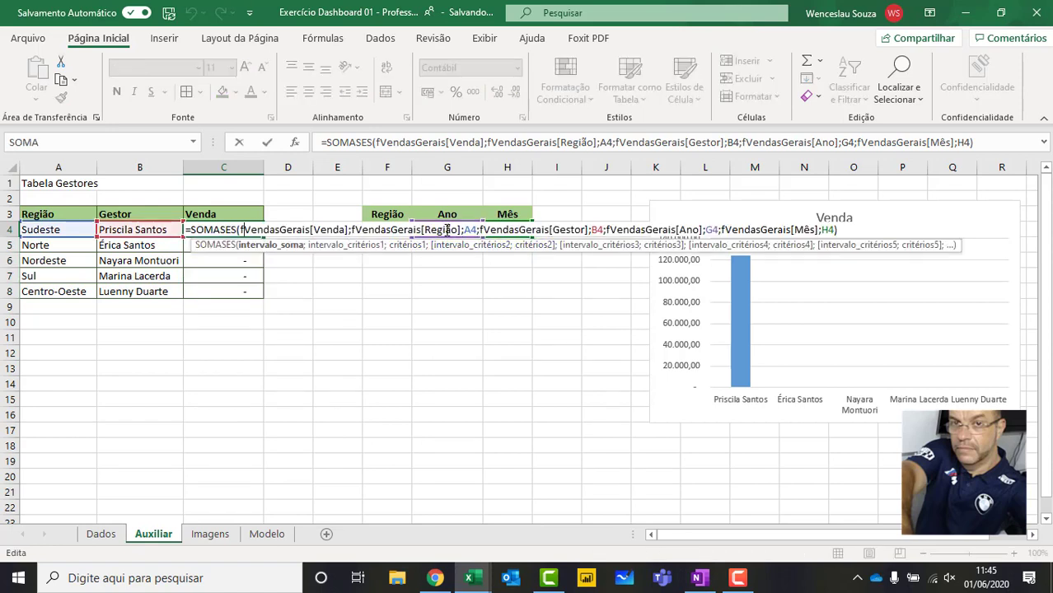
pyautogui.press('Return')
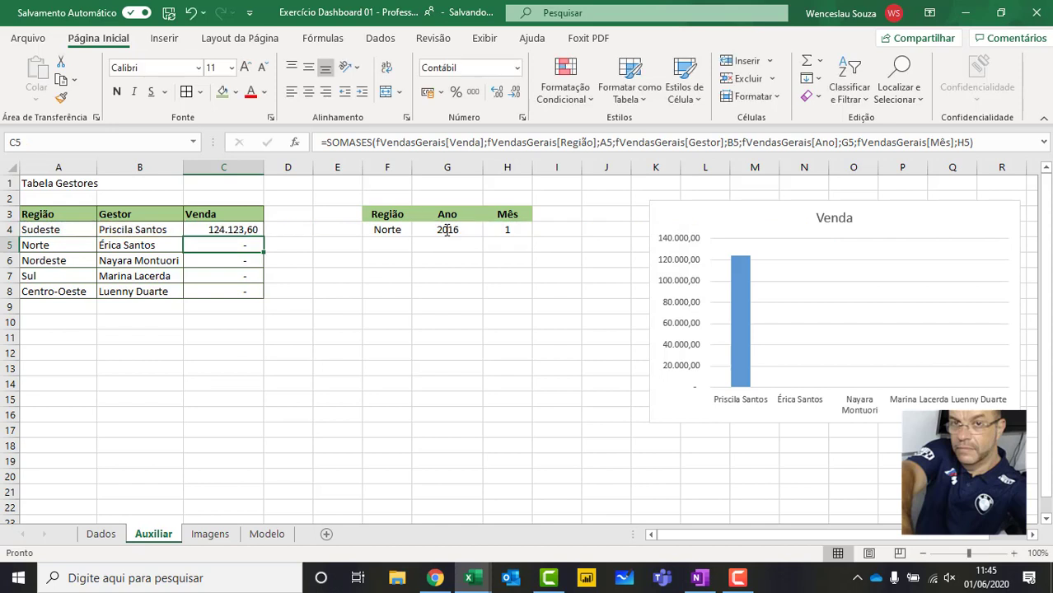
pyautogui.doubleClick(247, 243)
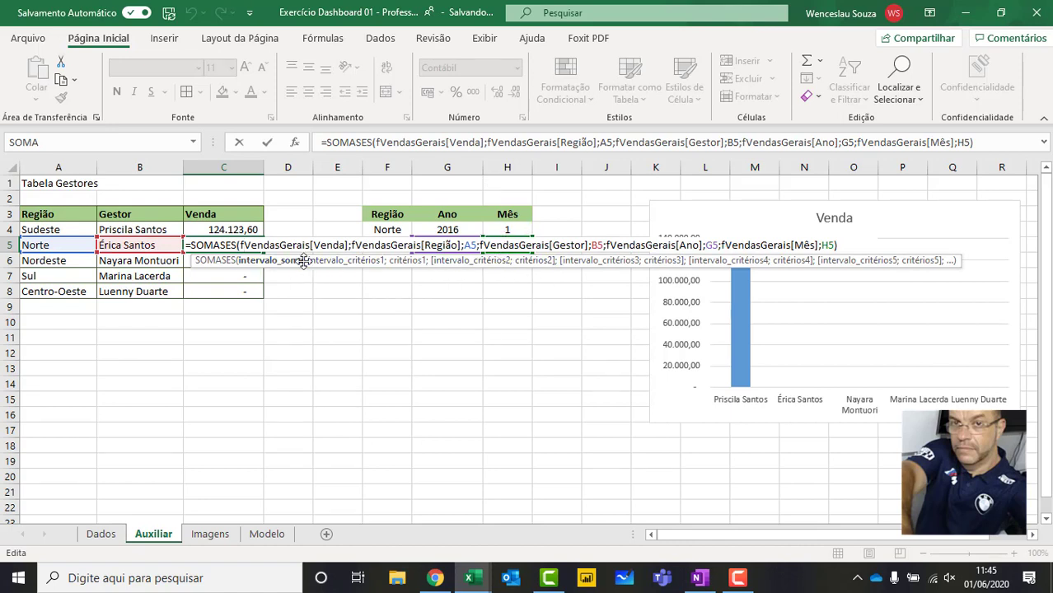
pyautogui.moveTo(303, 261); pyautogui.dragTo(305, 366)
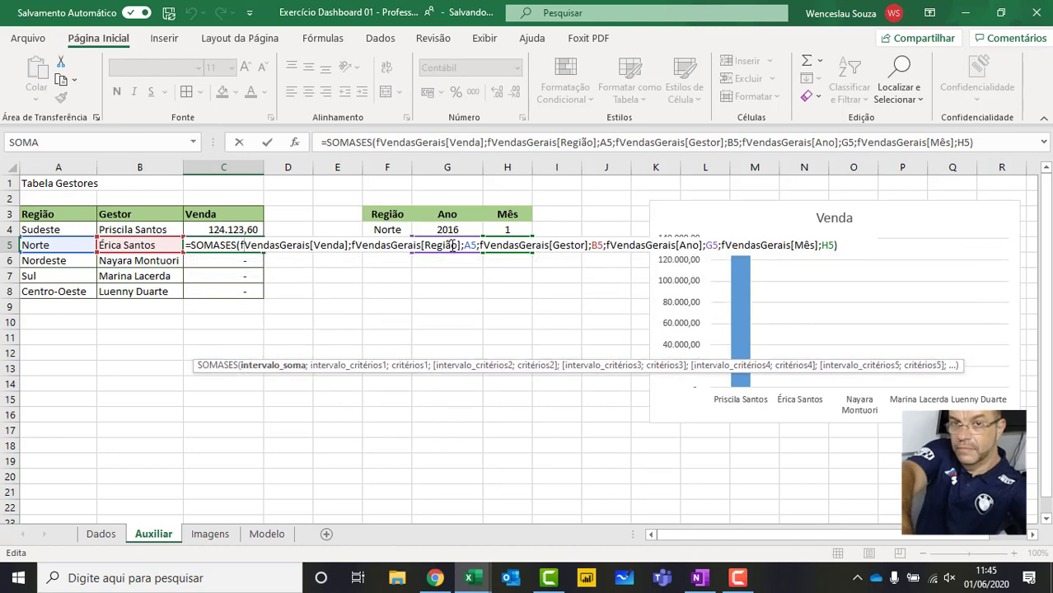
pyautogui.press('Return')
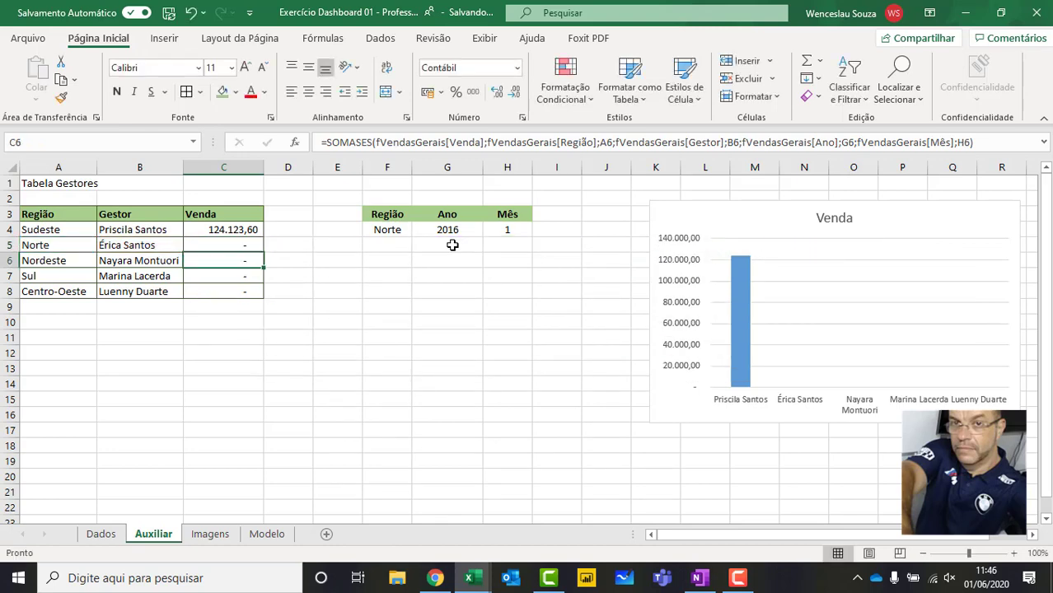
pyautogui.doubleClick(236, 277)
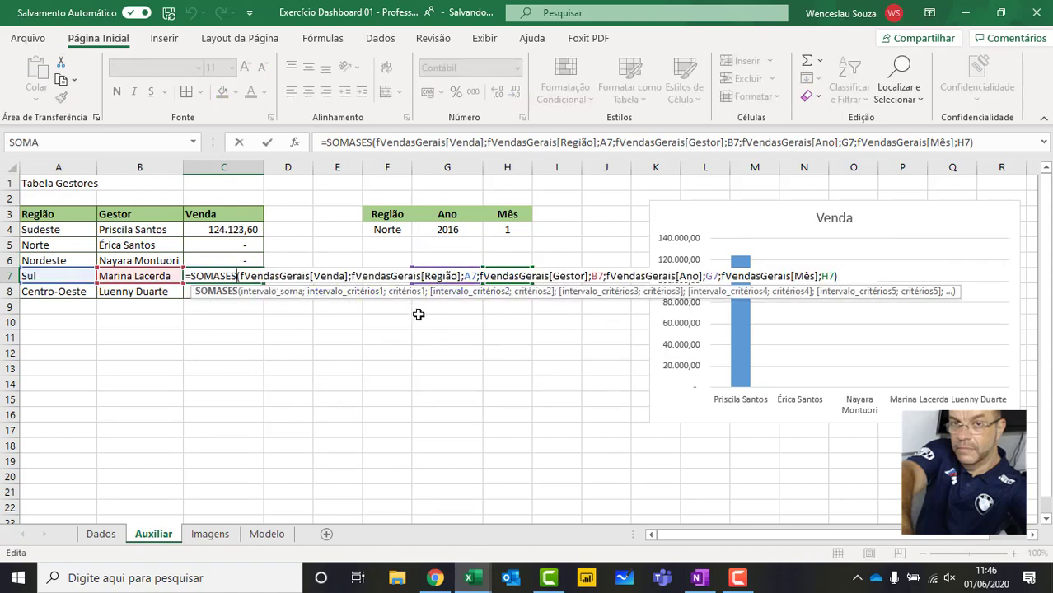
pyautogui.press('Return')
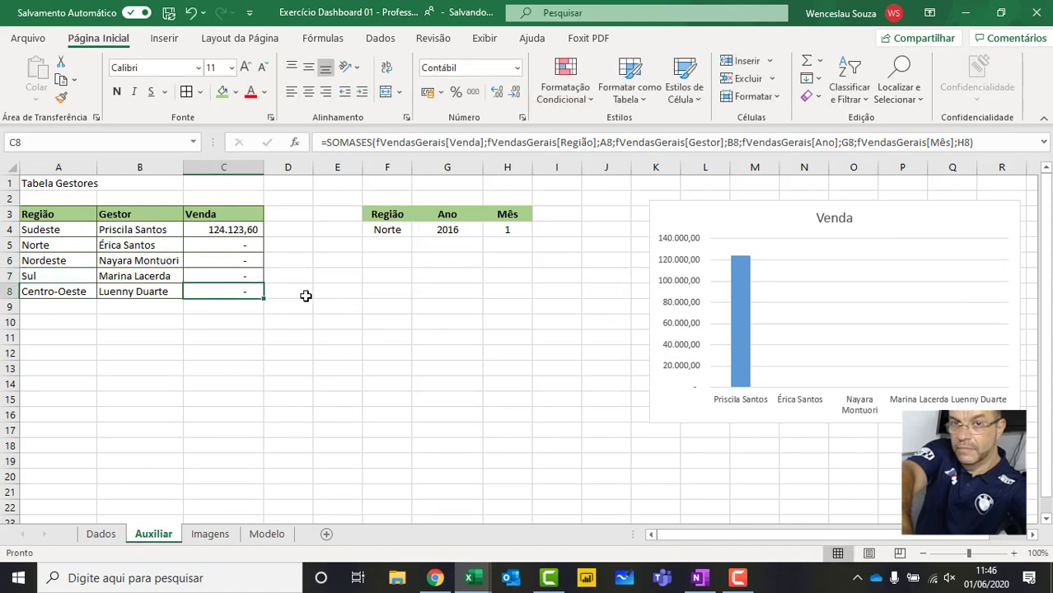
pyautogui.doubleClick(243, 293)
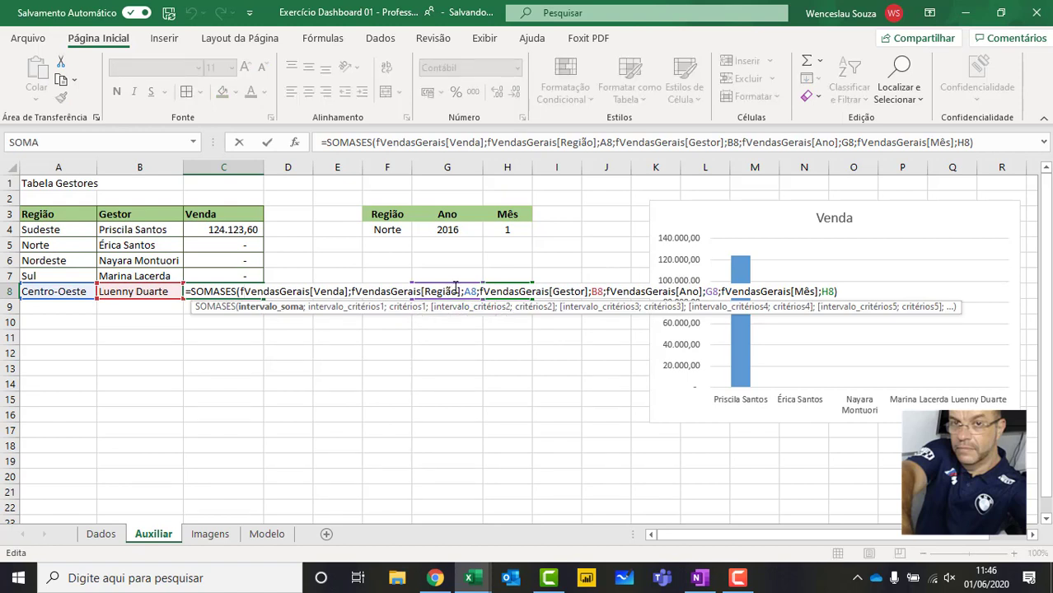
pyautogui.press('Return')
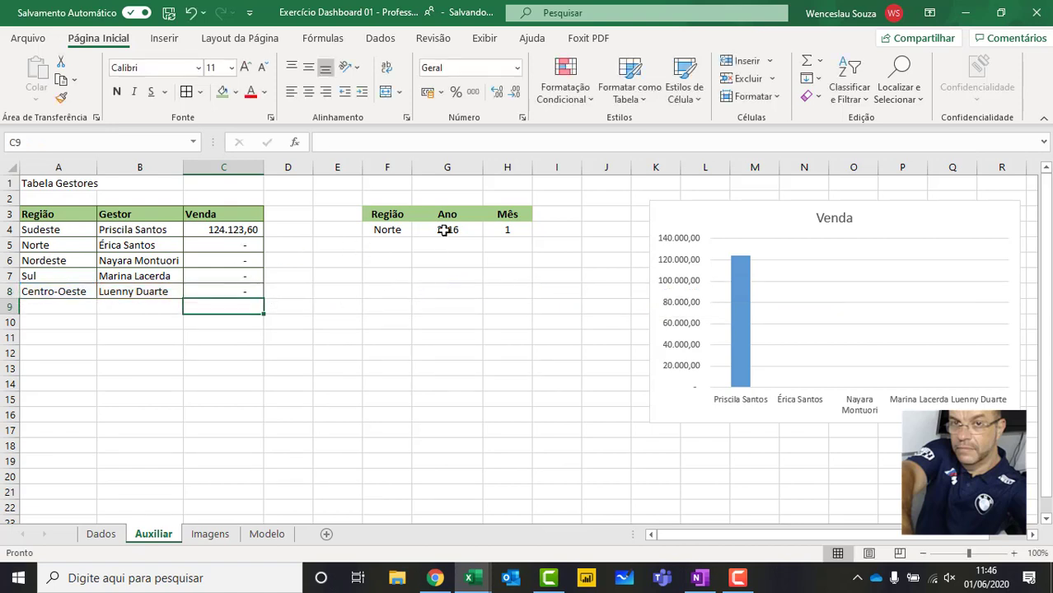
# Lock the row of the Ano criterion reference in the C4 SOMASES formula as G$4.
pyautogui.doubleClick(253, 229)
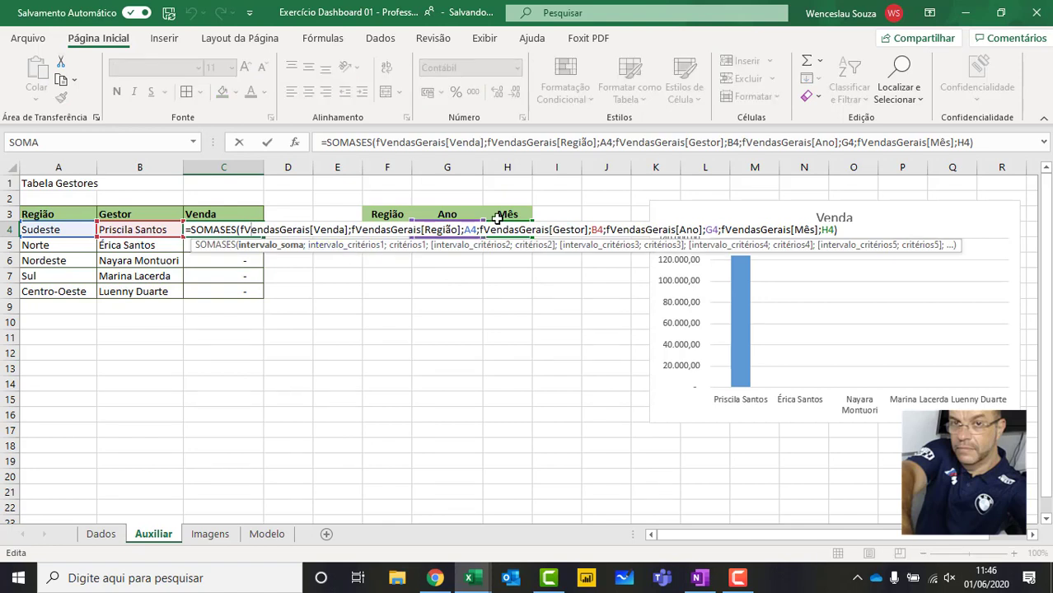
pyautogui.click(710, 231)
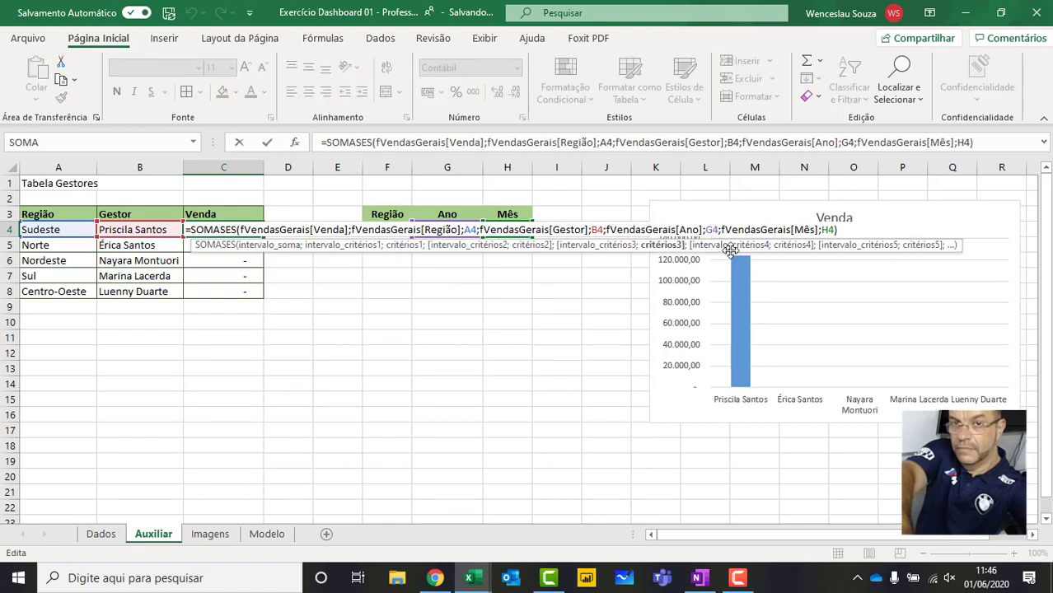
pyautogui.press('F4')
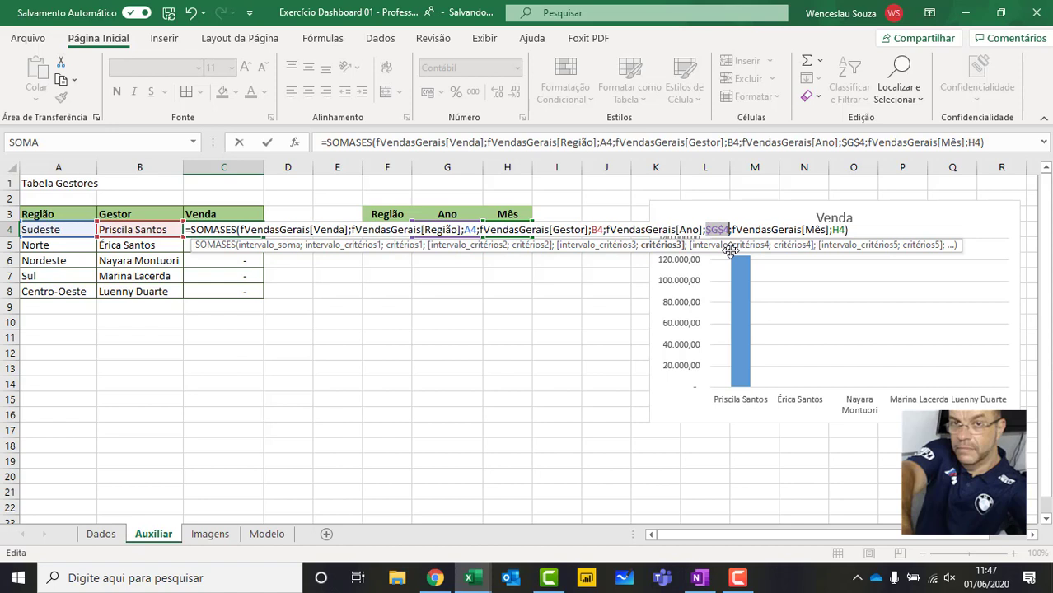
pyautogui.press('F4')
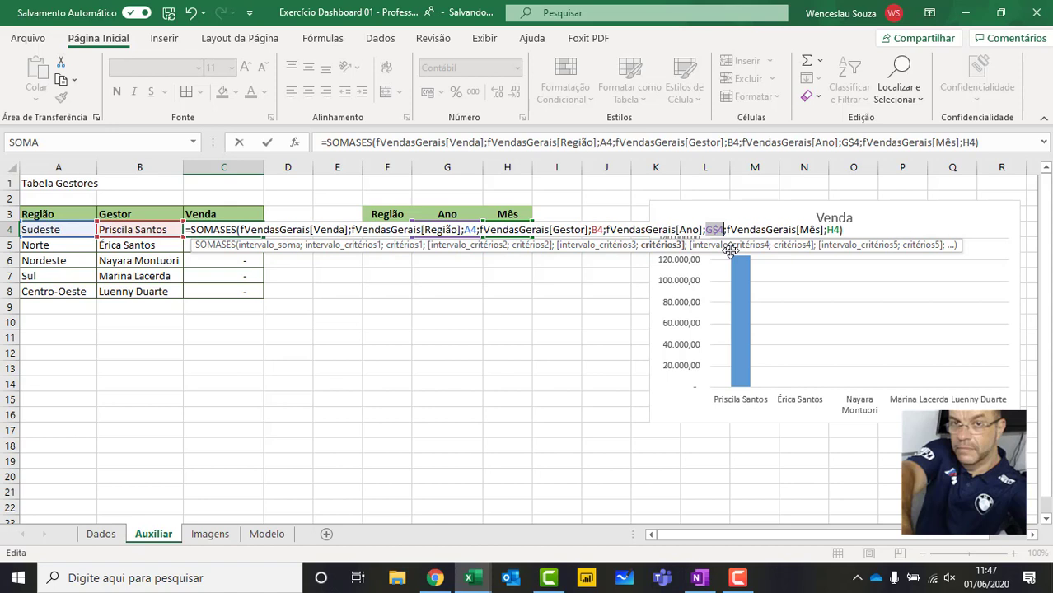
pyautogui.press('F4')
pyautogui.press('F4')
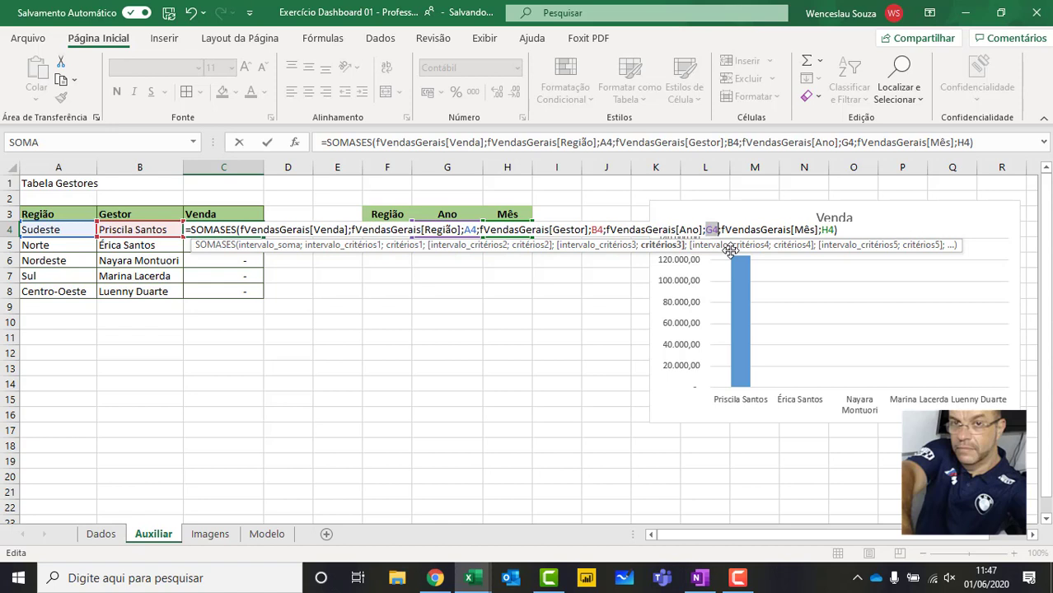
pyautogui.press('F4')
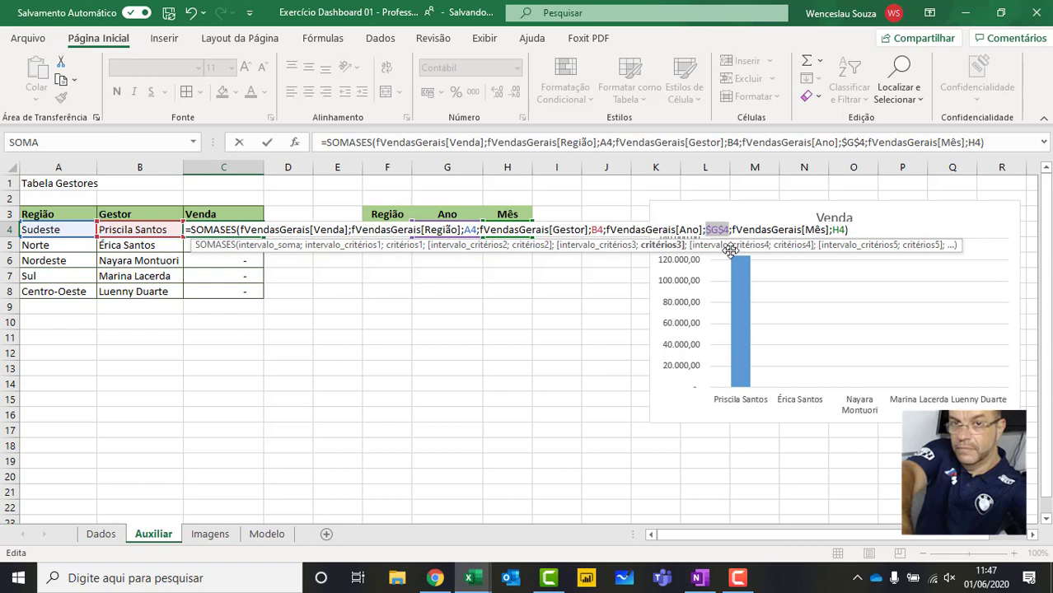
pyautogui.press('F4')
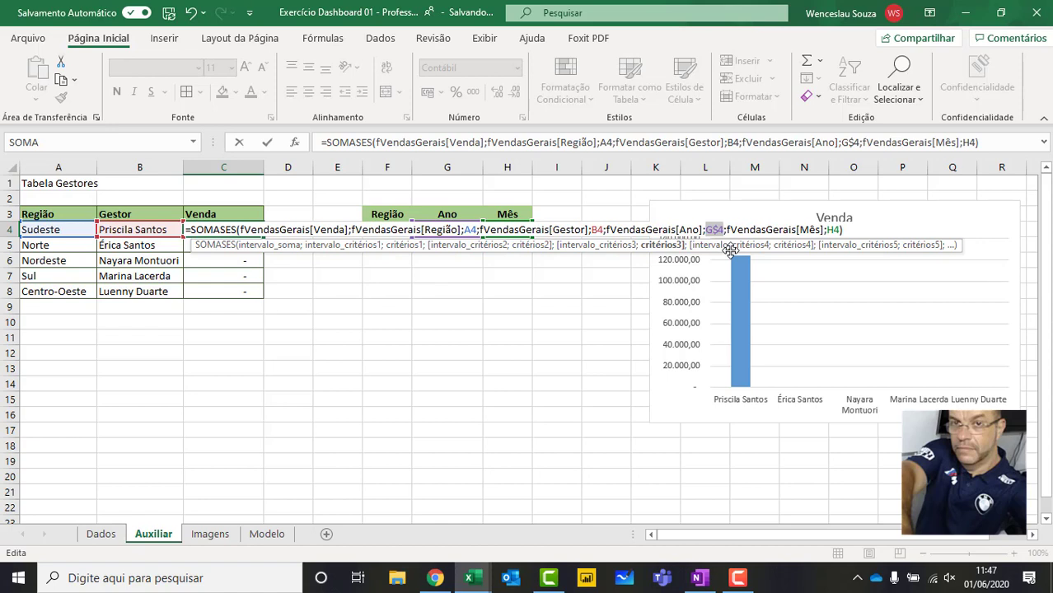
# Lock the row of the Mês criterion reference in C4 as H$4 and copy the formula down to C8.
pyautogui.click(833, 230)
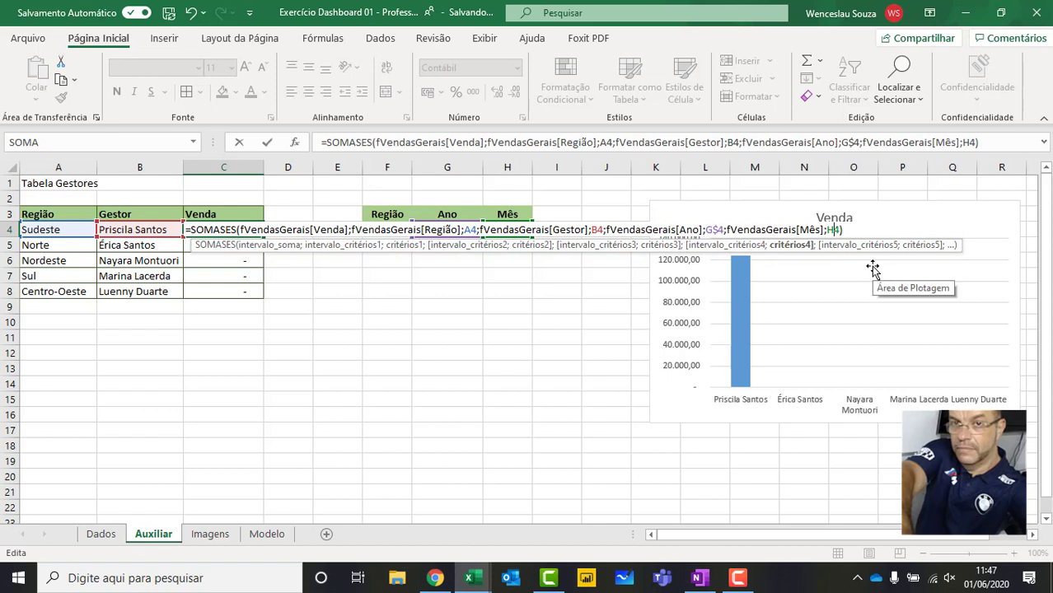
pyautogui.press('F4')
pyautogui.press('F4')
pyautogui.press('Return')
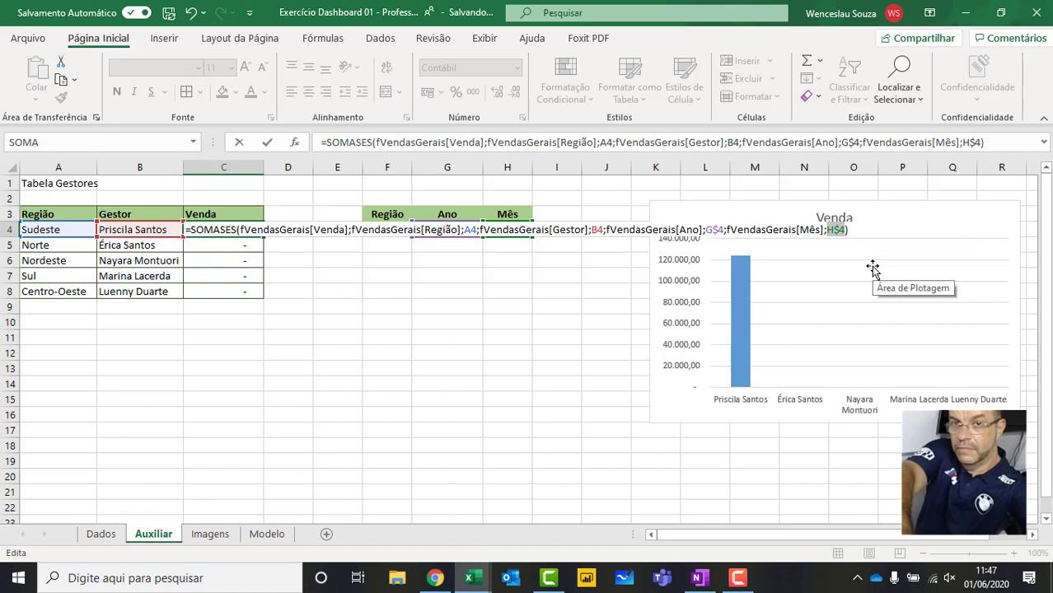
pyautogui.click(247, 230)
pyautogui.moveTo(262, 238); pyautogui.dragTo(260, 297)
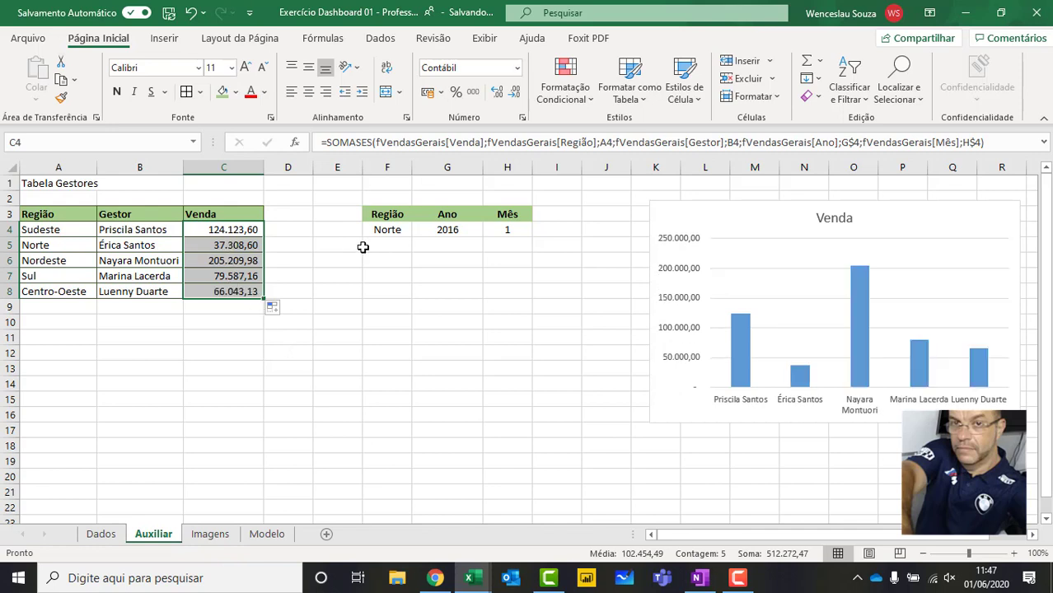
# Set the Ano criterion in G4 to 2018 and the Mês criterion in H4 to 7, and move the Venda chart just below the managers' table.
pyautogui.click(451, 229)
pyautogui.write('2')
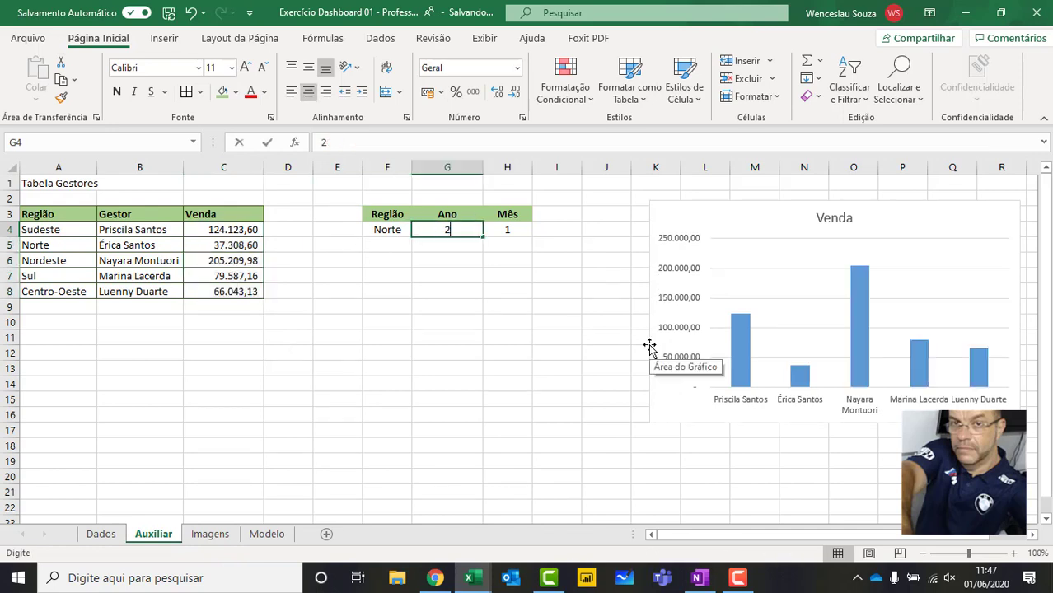
pyautogui.write('018')
pyautogui.press('Return')
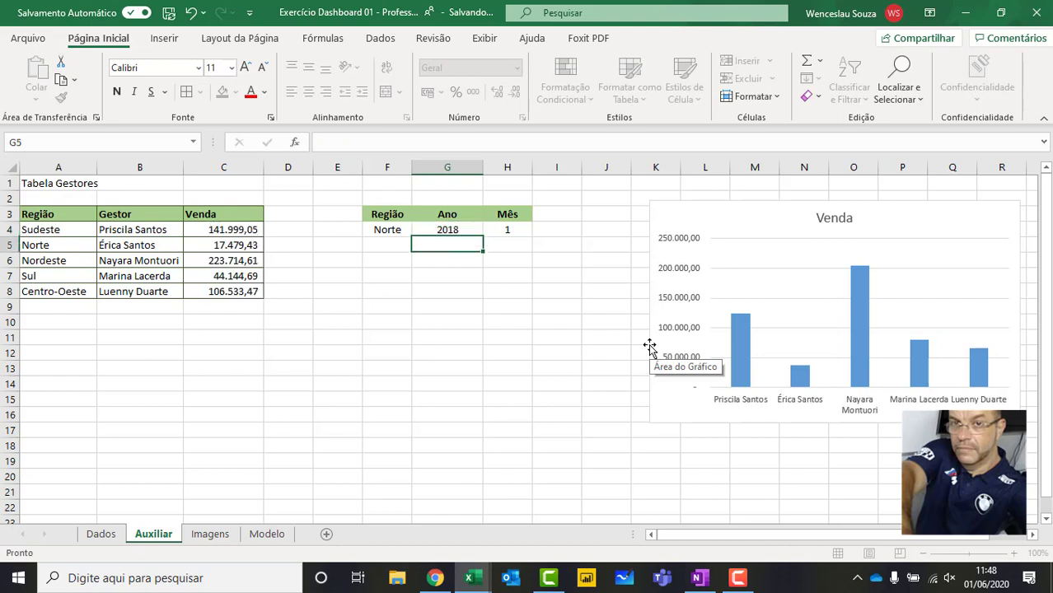
pyautogui.click(514, 228)
pyautogui.write('7')
pyautogui.press('Return')
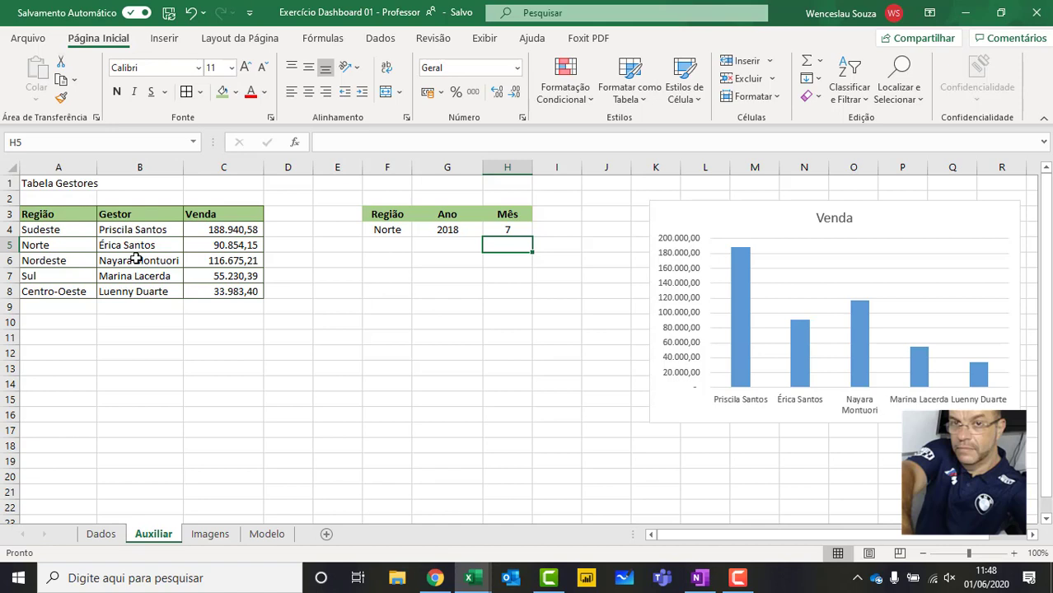
pyautogui.moveTo(709, 232); pyautogui.dragTo(277, 309)
pyautogui.click(464, 228)
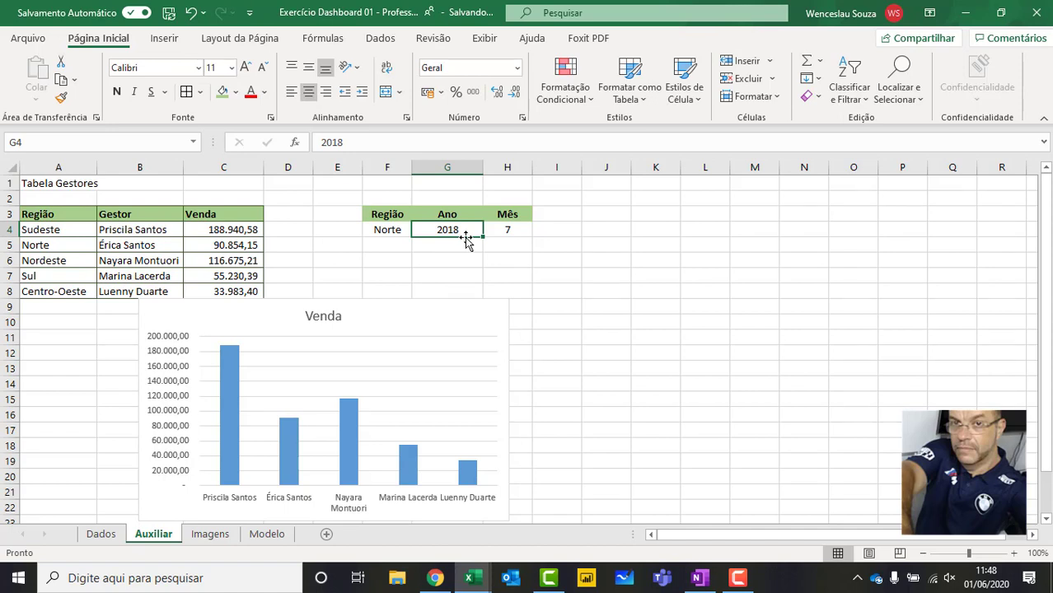
pyautogui.click(380, 38)
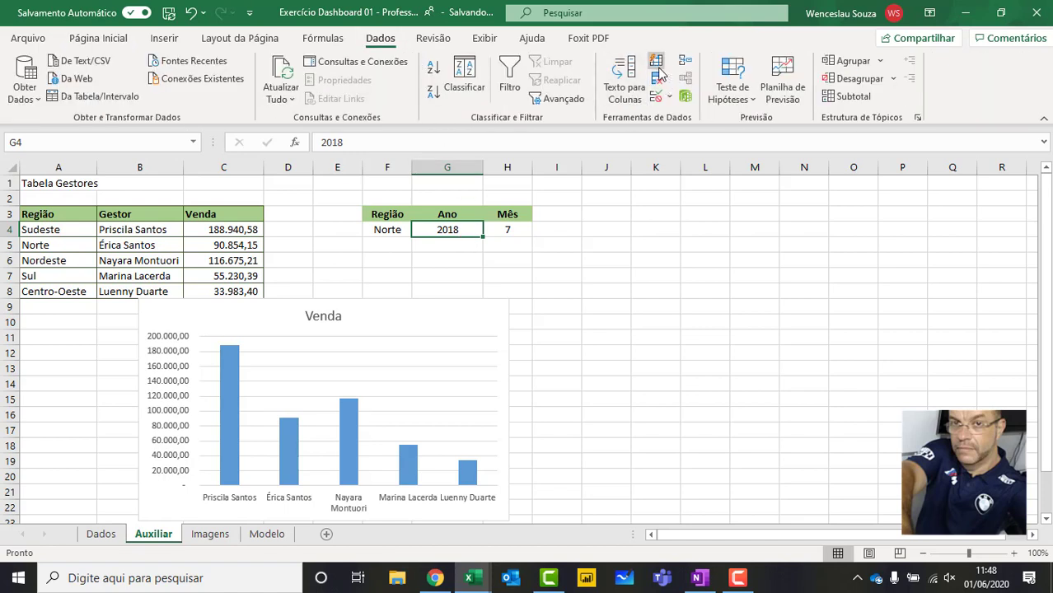
pyautogui.click(656, 97)
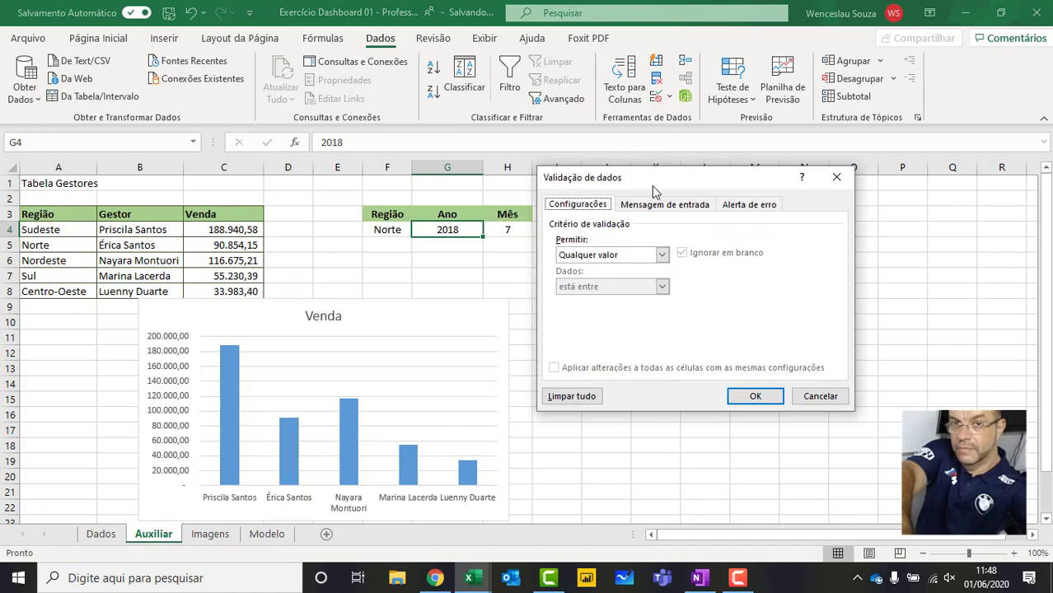
pyautogui.click(662, 255)
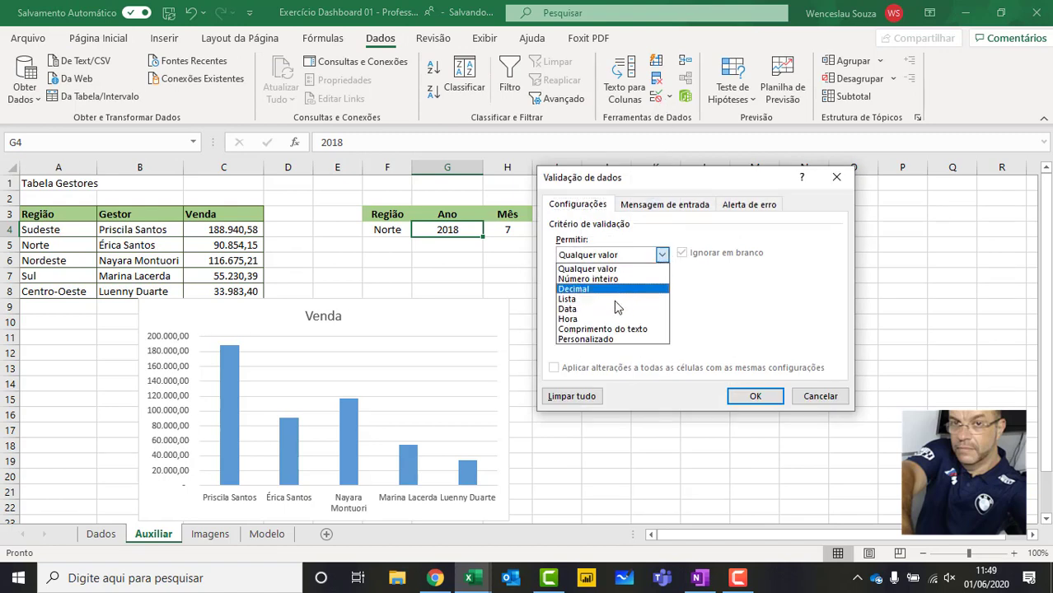
pyautogui.press('Down')
pyautogui.press('Down')
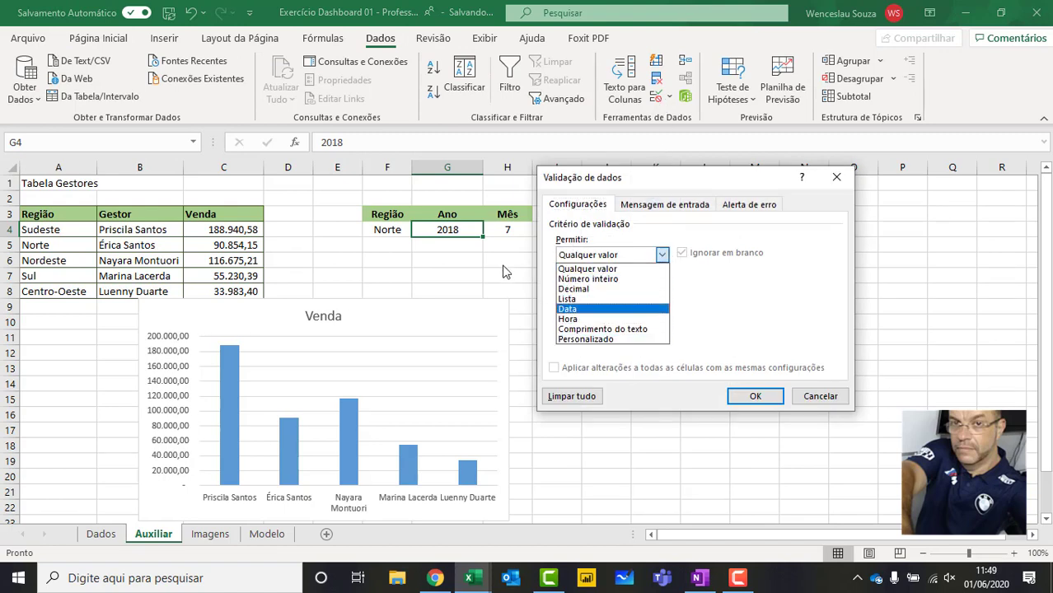
pyautogui.click(837, 177)
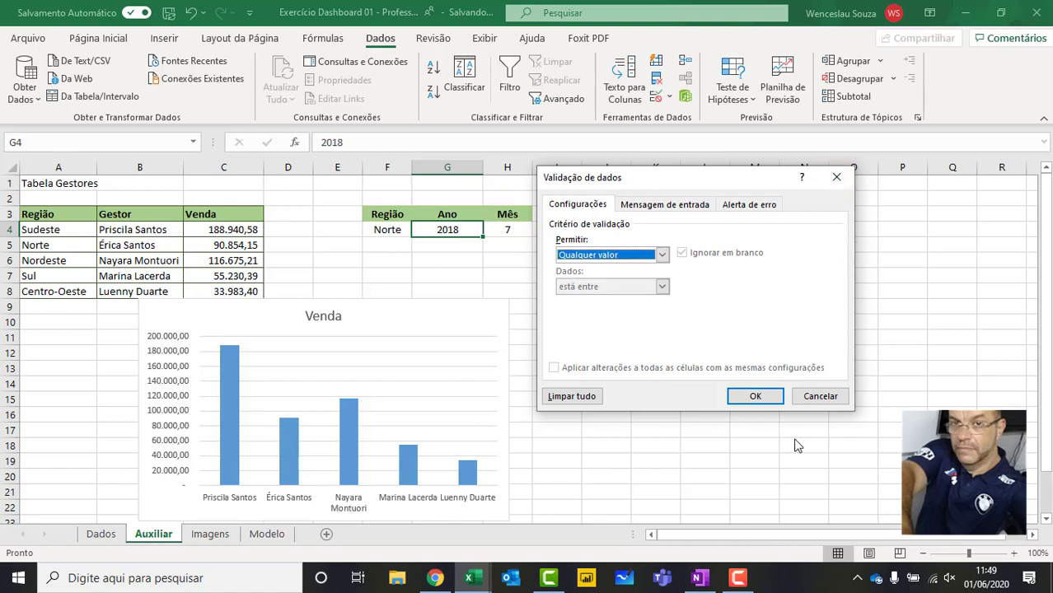
pyautogui.click(820, 396)
# Enter the year 2016 in M5 and fill it down to M9.
pyautogui.click(775, 248)
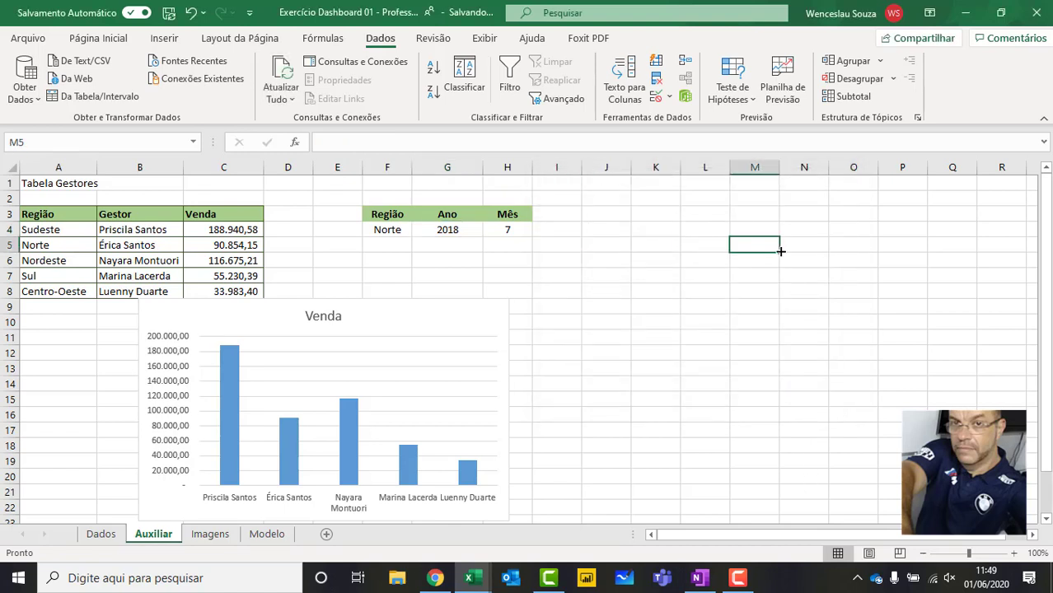
pyautogui.write('2016')
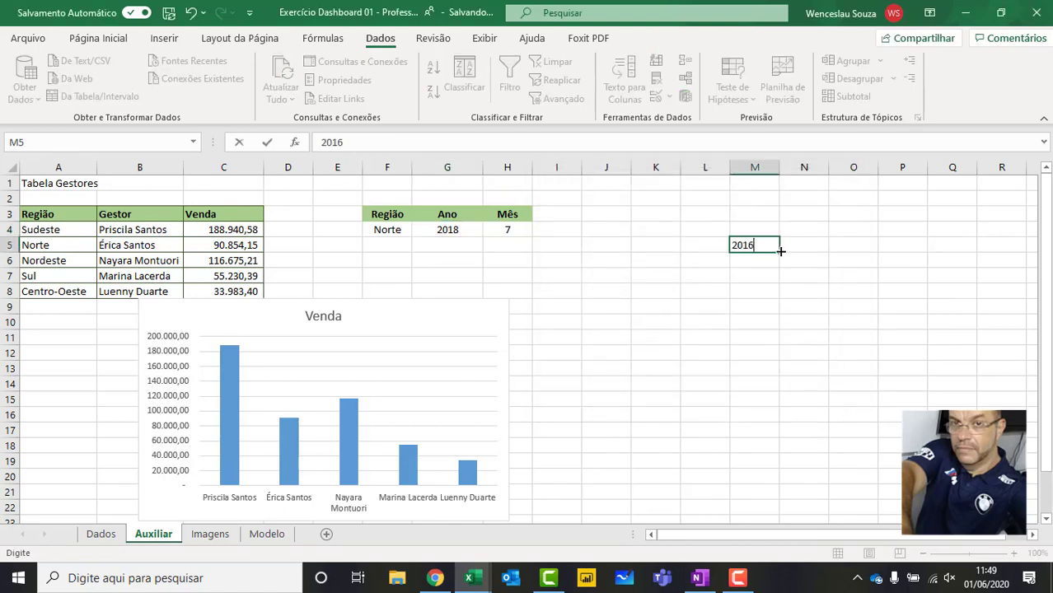
pyautogui.press('Return')
pyautogui.click(776, 247)
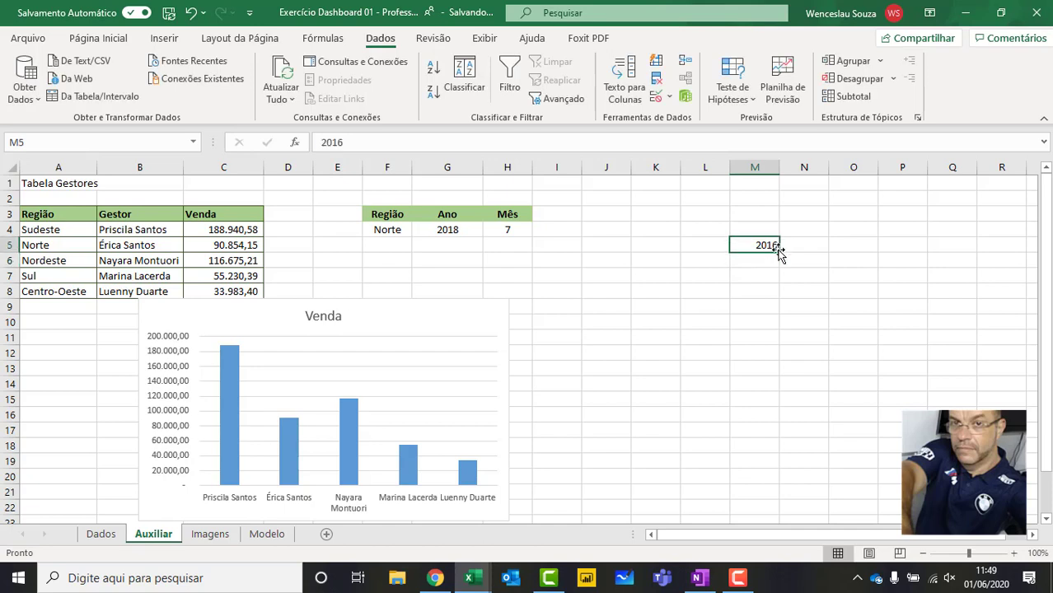
pyautogui.moveTo(778, 253); pyautogui.dragTo(782, 315)
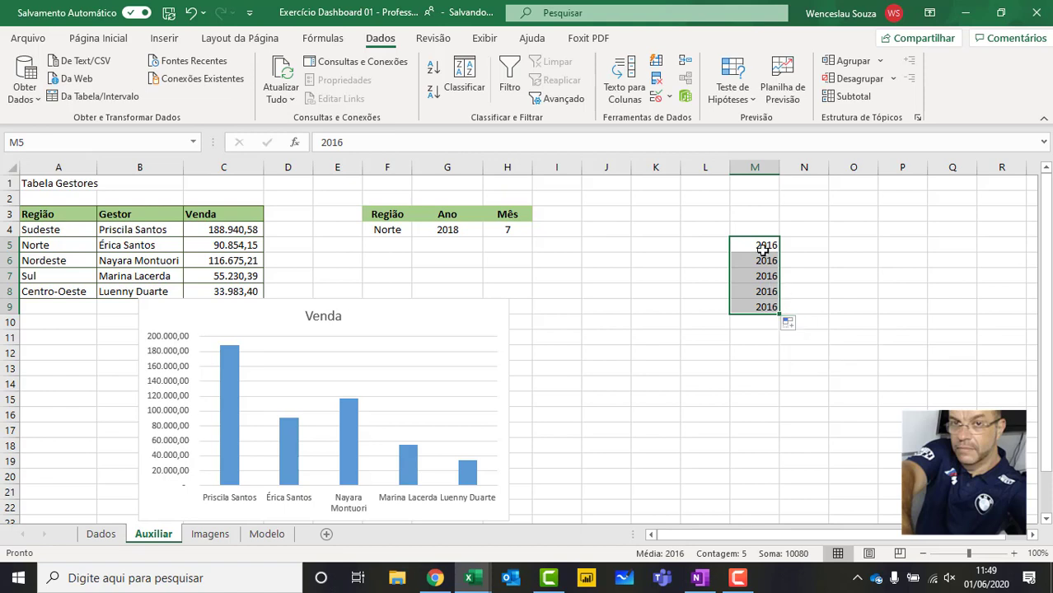
# Turn M5:M9 into a year series from 2016 to 2020 and restrict the Ano criterion in G4 to a list sourced from it.
pyautogui.click(790, 329)
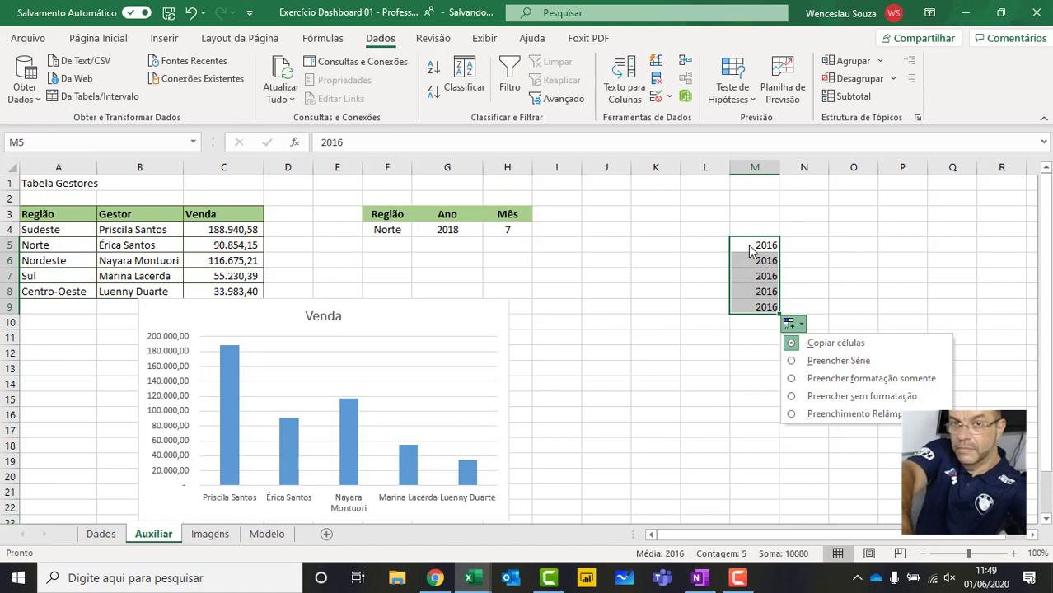
pyautogui.click(818, 368)
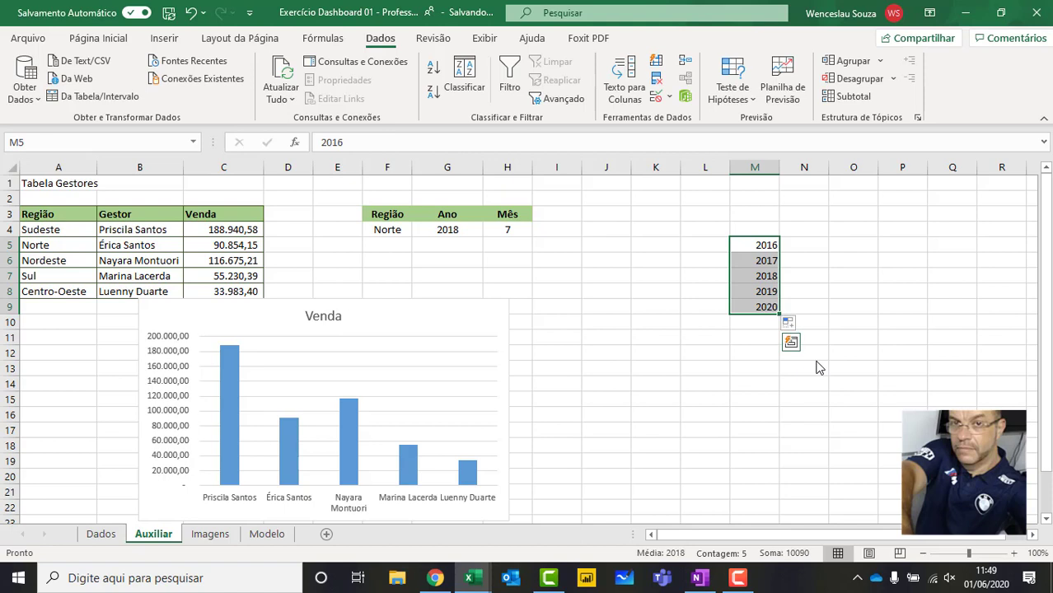
pyautogui.click(468, 230)
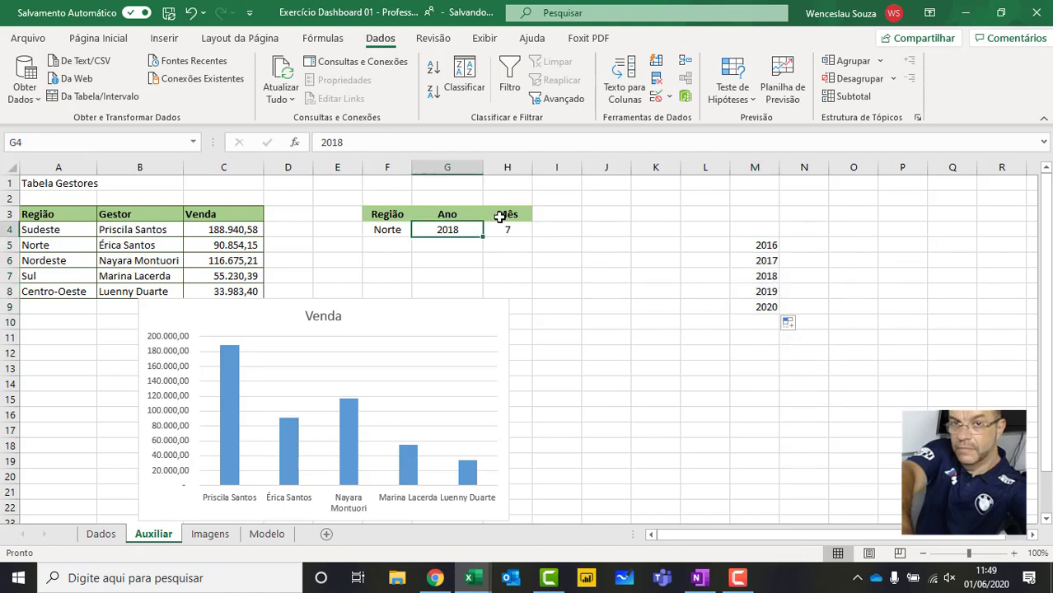
pyautogui.click(656, 97)
pyautogui.click(662, 254)
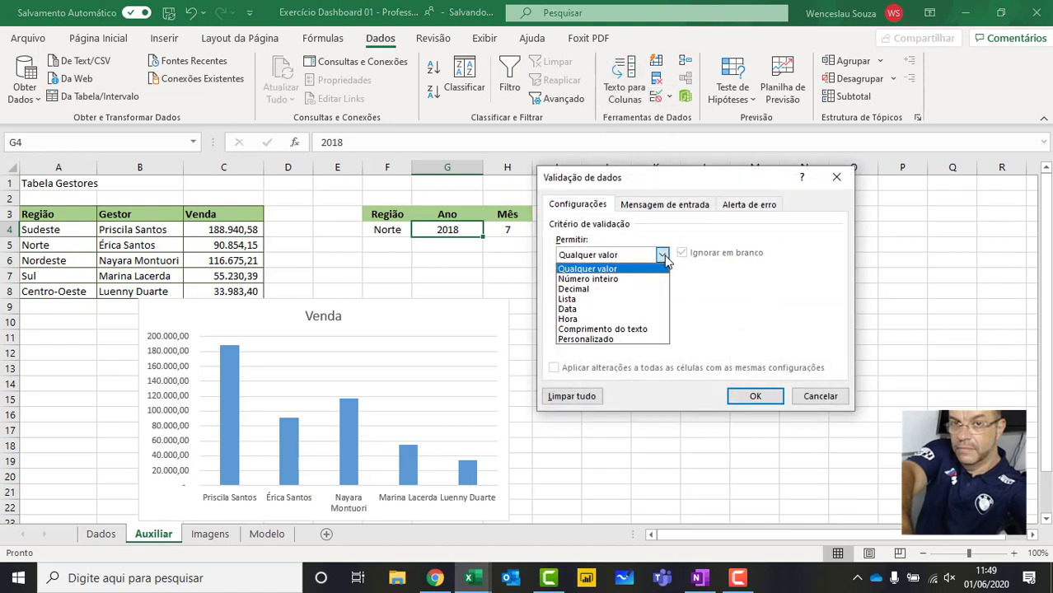
pyautogui.click(585, 301)
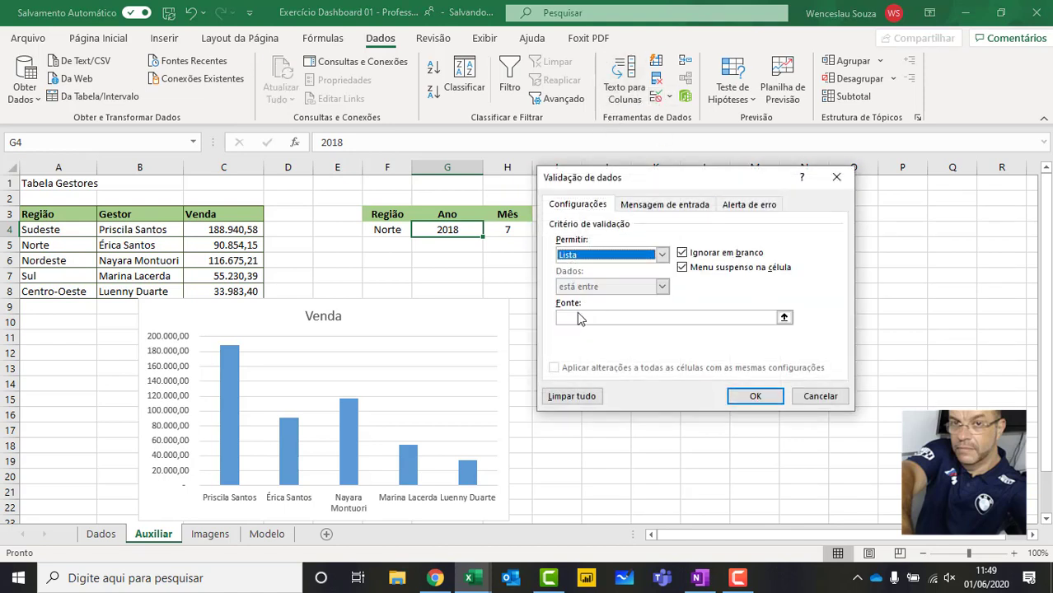
pyautogui.click(570, 319)
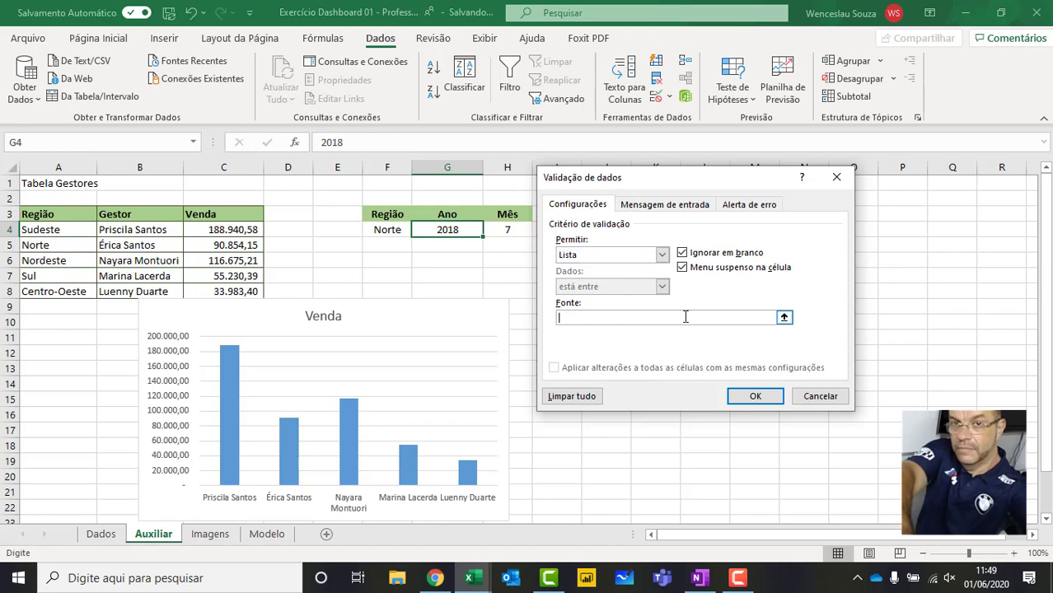
pyautogui.click(784, 318)
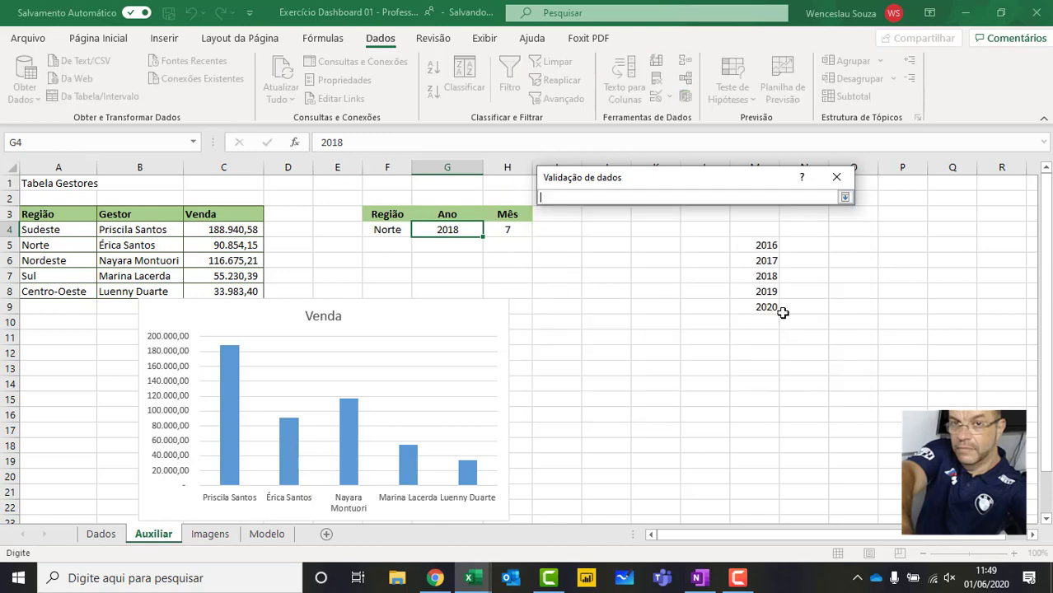
pyautogui.moveTo(765, 245); pyautogui.dragTo(759, 305)
pyautogui.click(844, 198)
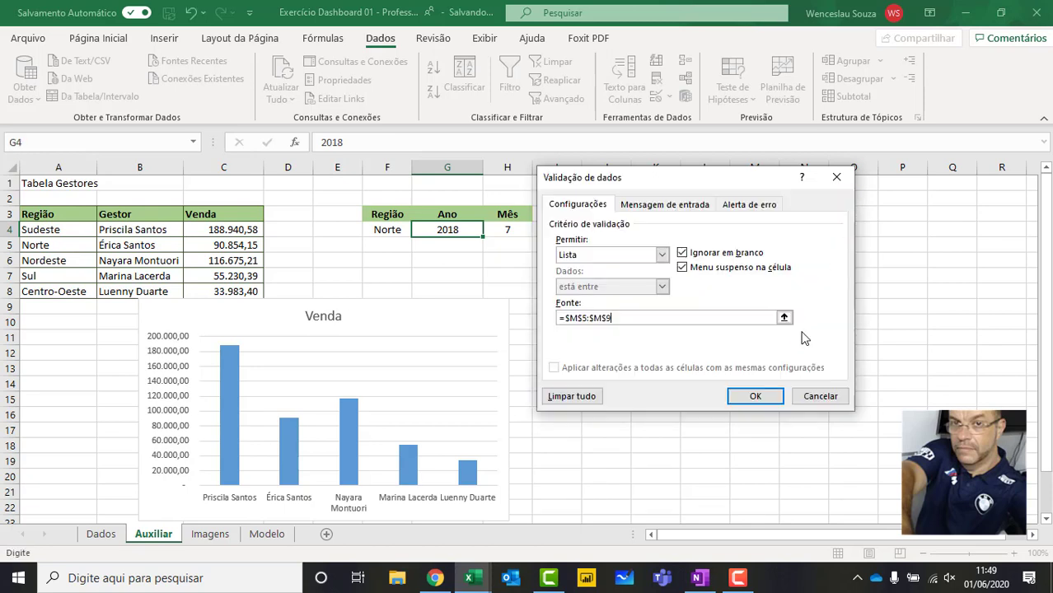
pyautogui.click(755, 397)
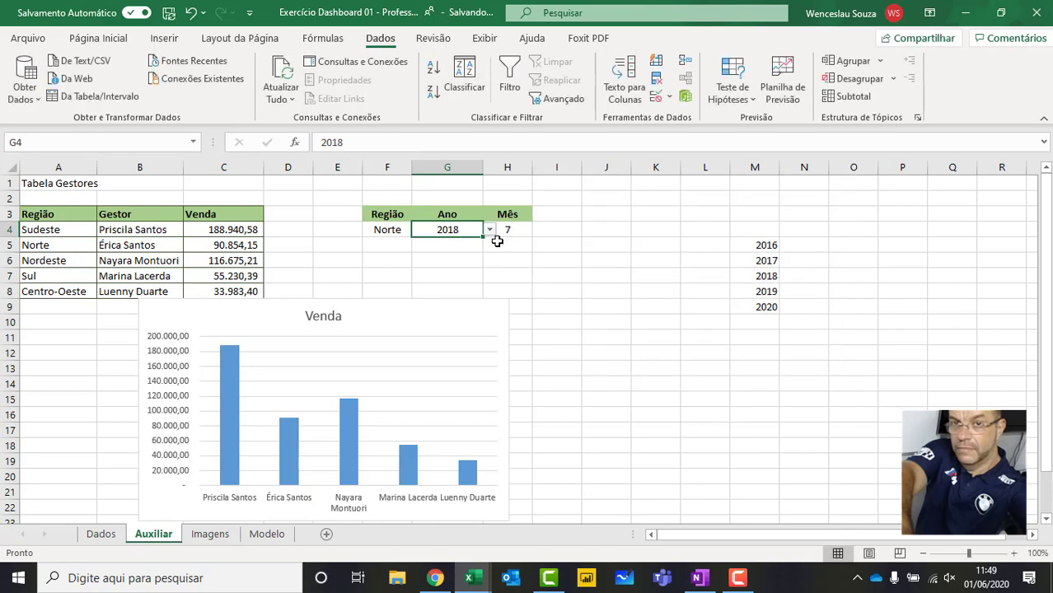
# Test the Ano list in G4 by choosing 2017, 2019, 2020 and 2017 again.
pyautogui.click(490, 230)
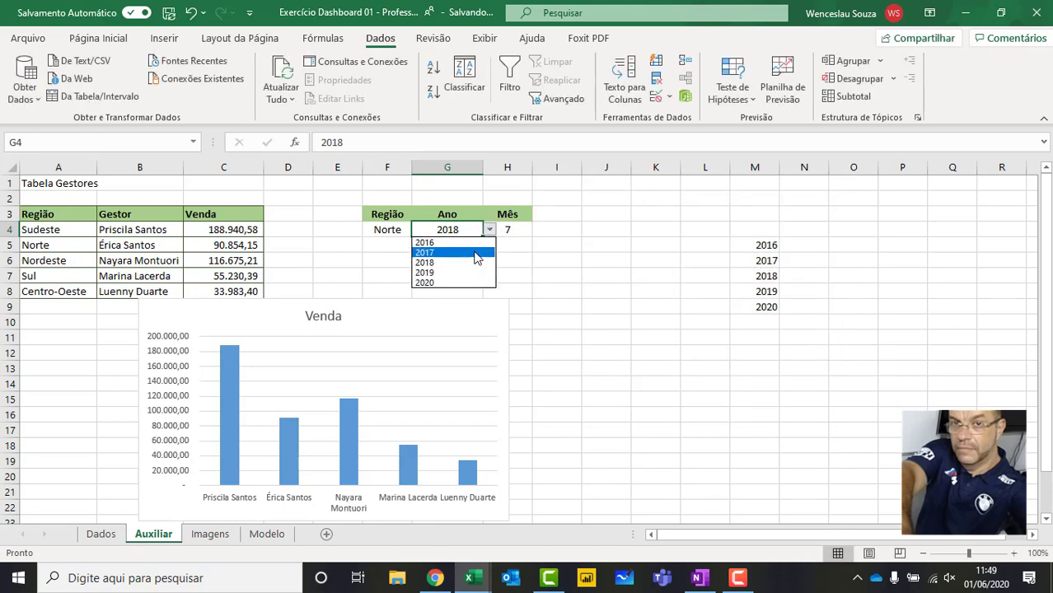
pyautogui.click(478, 252)
pyautogui.click(489, 232)
pyautogui.click(453, 272)
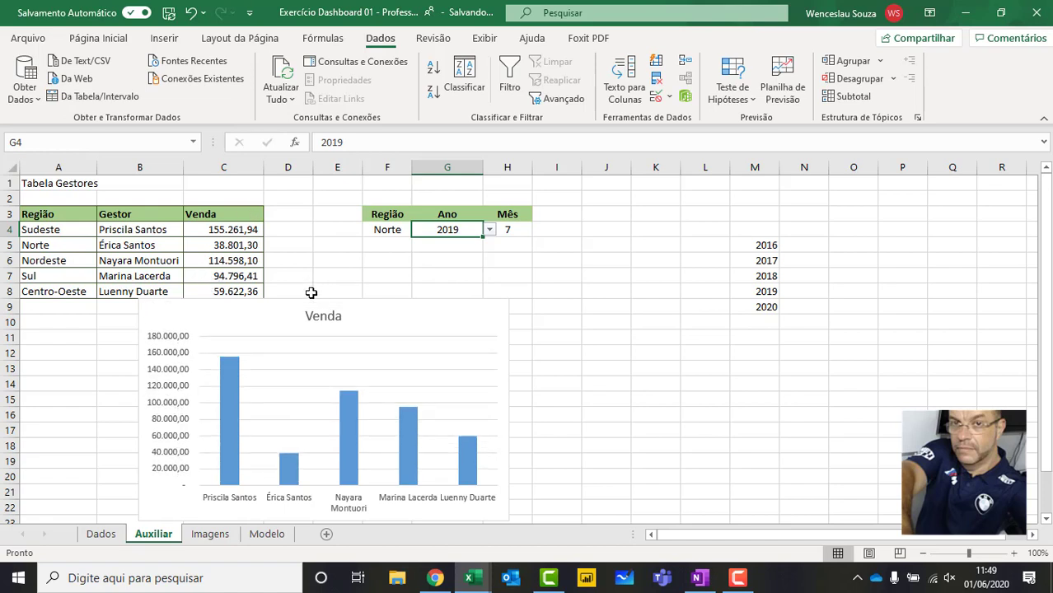
pyautogui.click(488, 230)
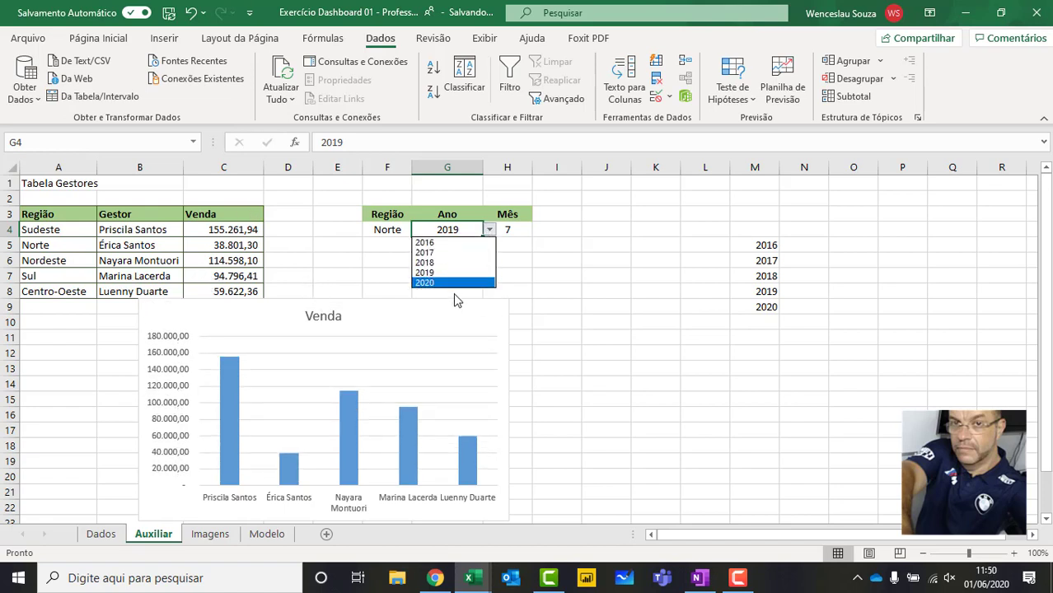
pyautogui.click(452, 283)
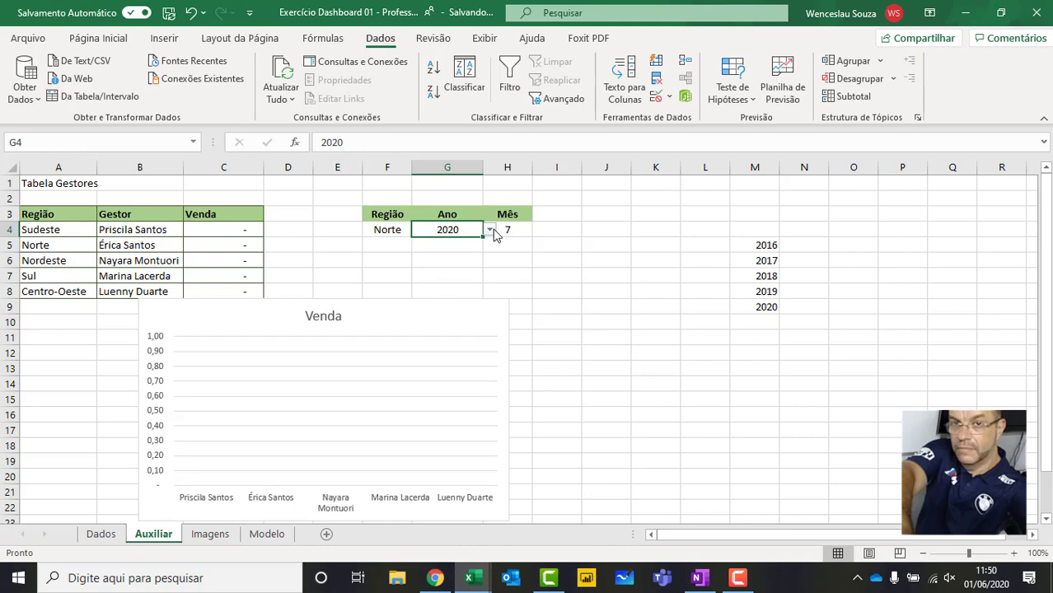
pyautogui.click(489, 232)
pyautogui.click(467, 252)
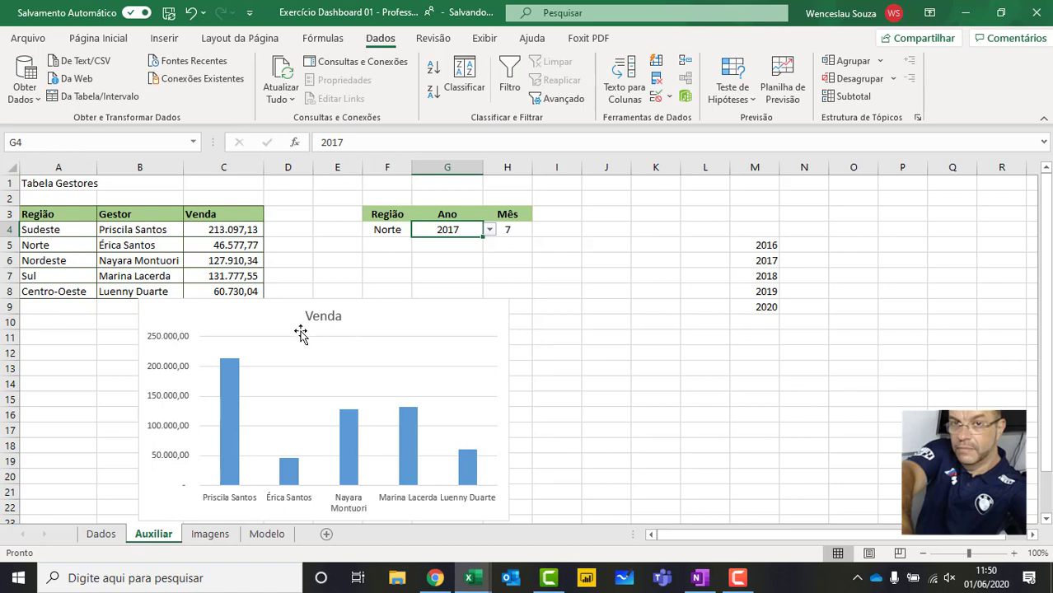
# Go through the Região, Ano and Mês criteria cells and set the Ano criterion to 2018 and to 2019.
pyautogui.click(385, 229)
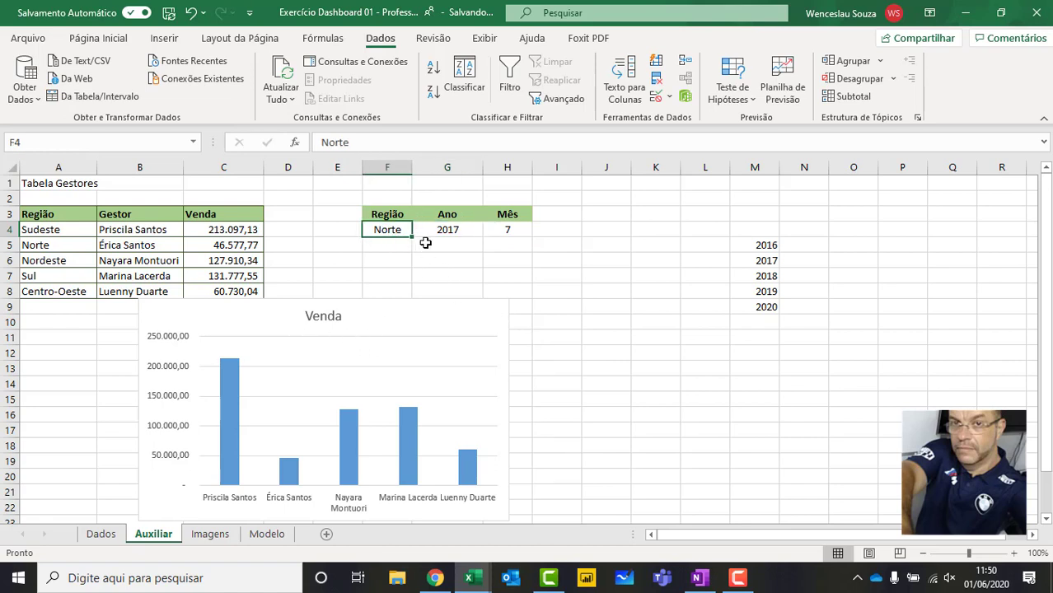
pyautogui.click(446, 230)
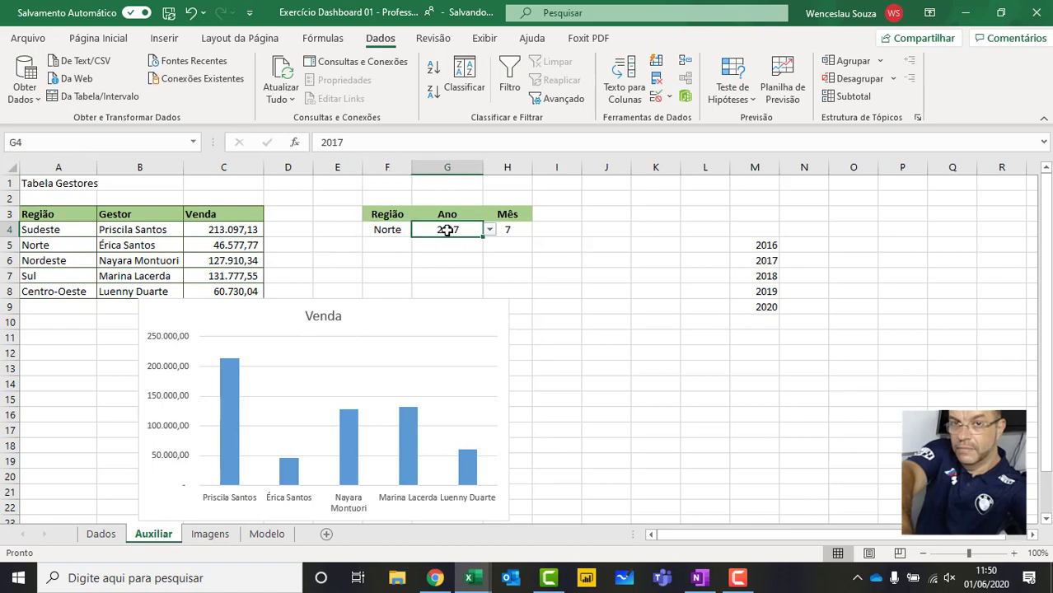
pyautogui.click(508, 229)
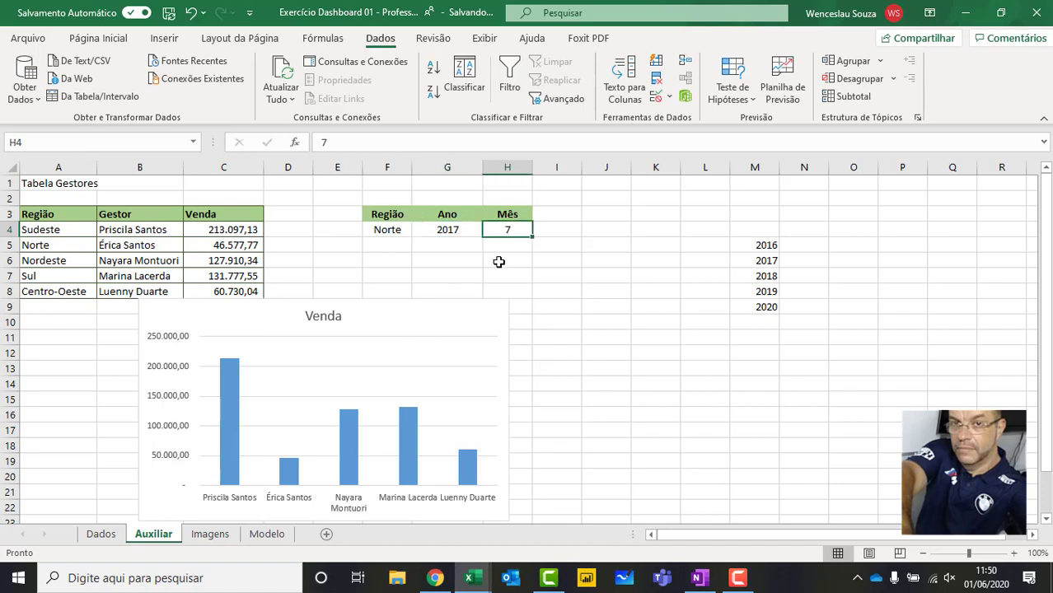
pyautogui.click(475, 233)
pyautogui.click(489, 230)
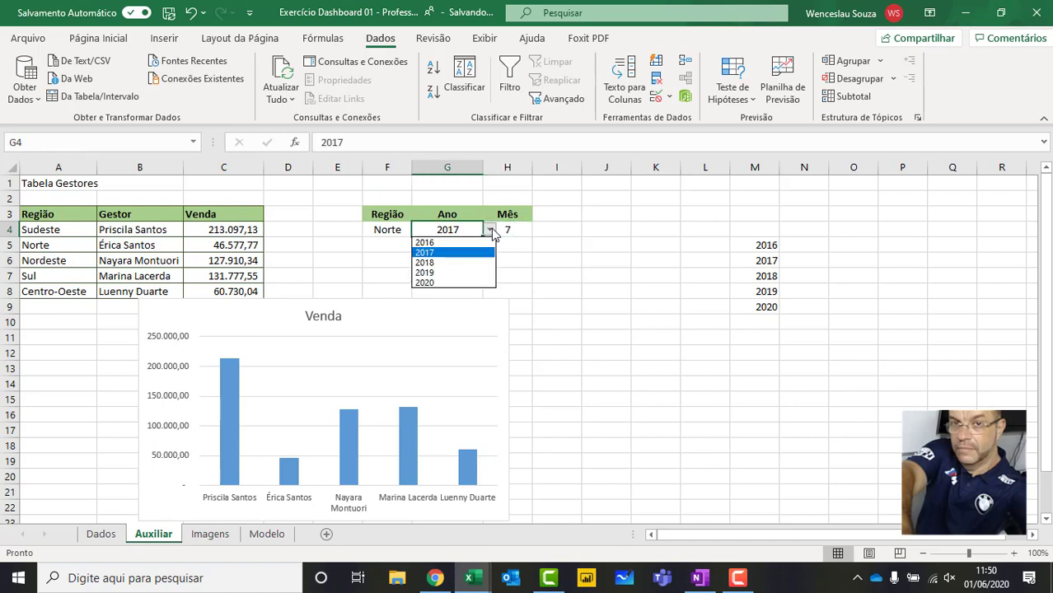
pyautogui.click(467, 267)
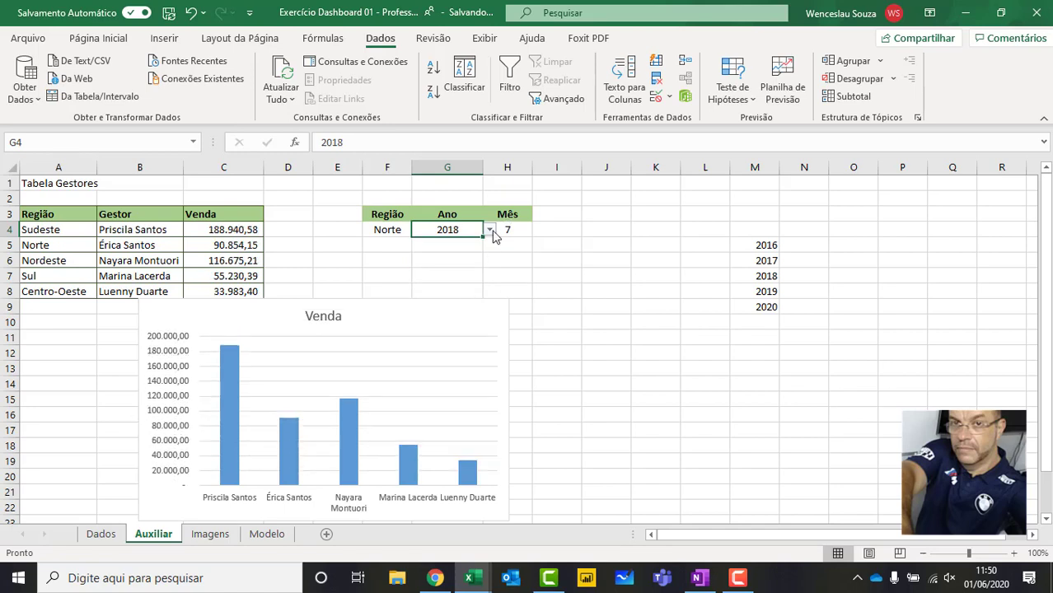
pyautogui.click(490, 230)
pyautogui.click(461, 273)
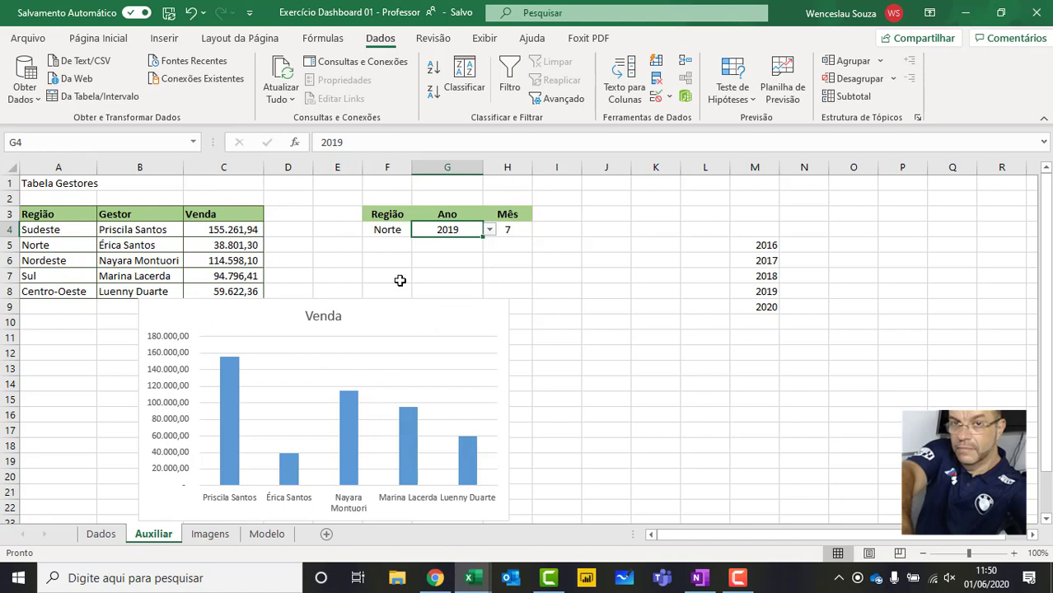
# Move the Venda chart to the right of the criteria table and set the Ano criterion in G4 to 2020, finally to 2016.
pyautogui.moveTo(418, 313); pyautogui.dragTo(825, 206)
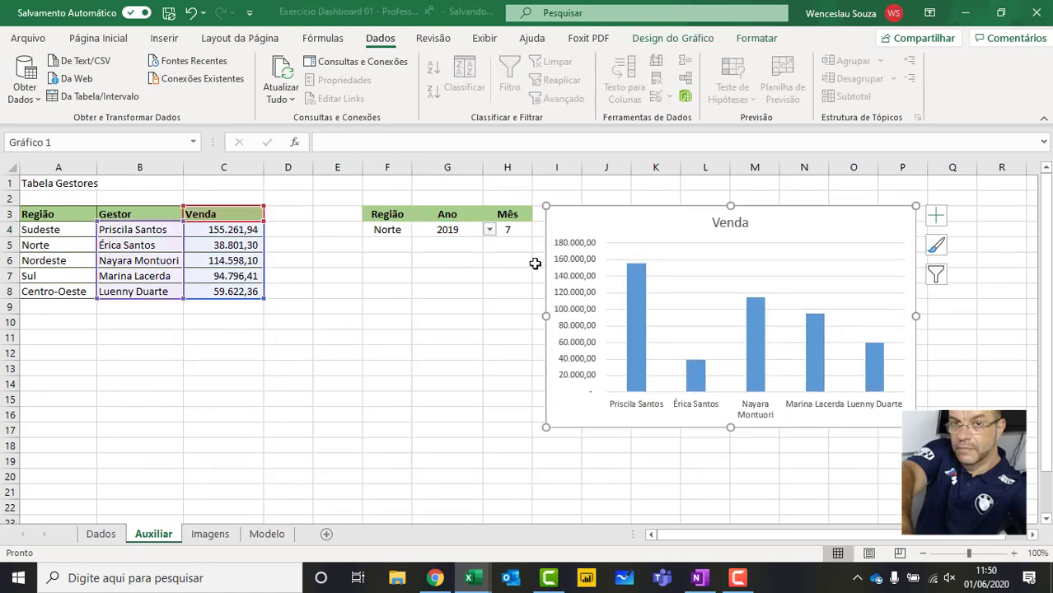
pyautogui.click(490, 230)
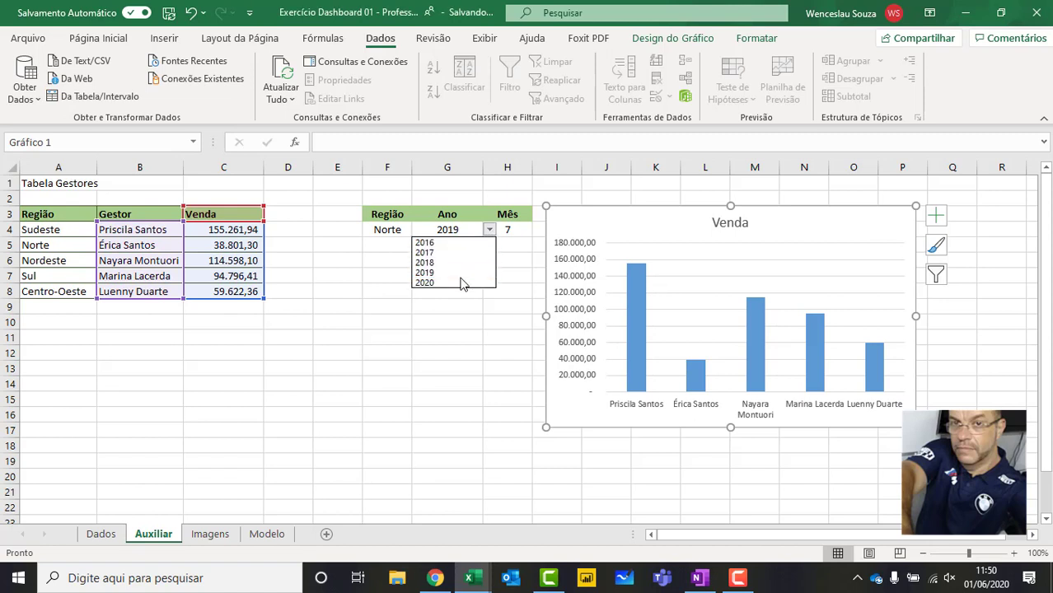
pyautogui.click(461, 283)
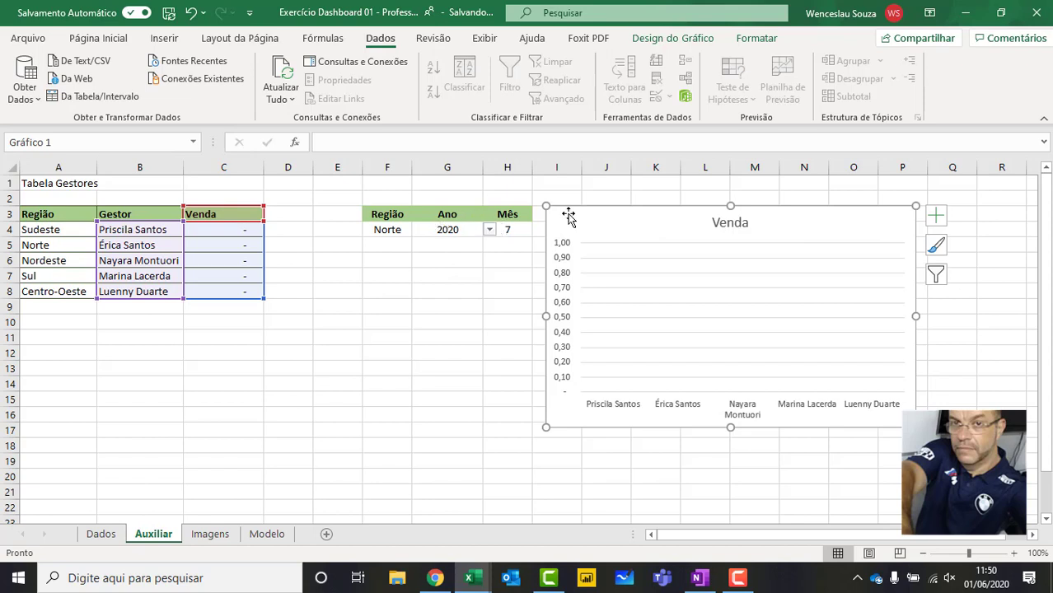
pyautogui.moveTo(562, 214); pyautogui.dragTo(664, 241)
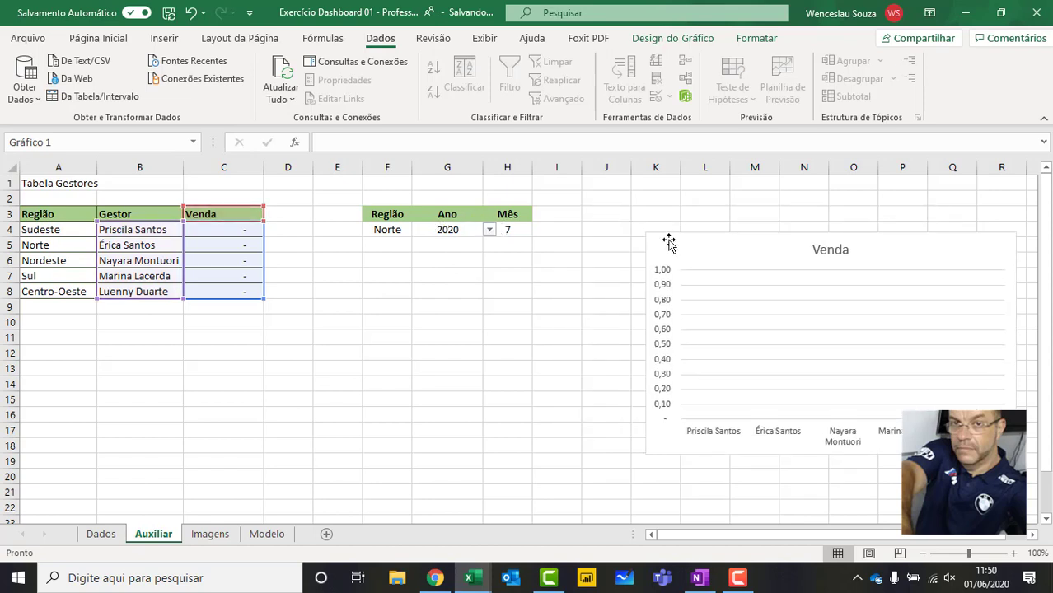
pyautogui.click(489, 229)
pyautogui.click(476, 240)
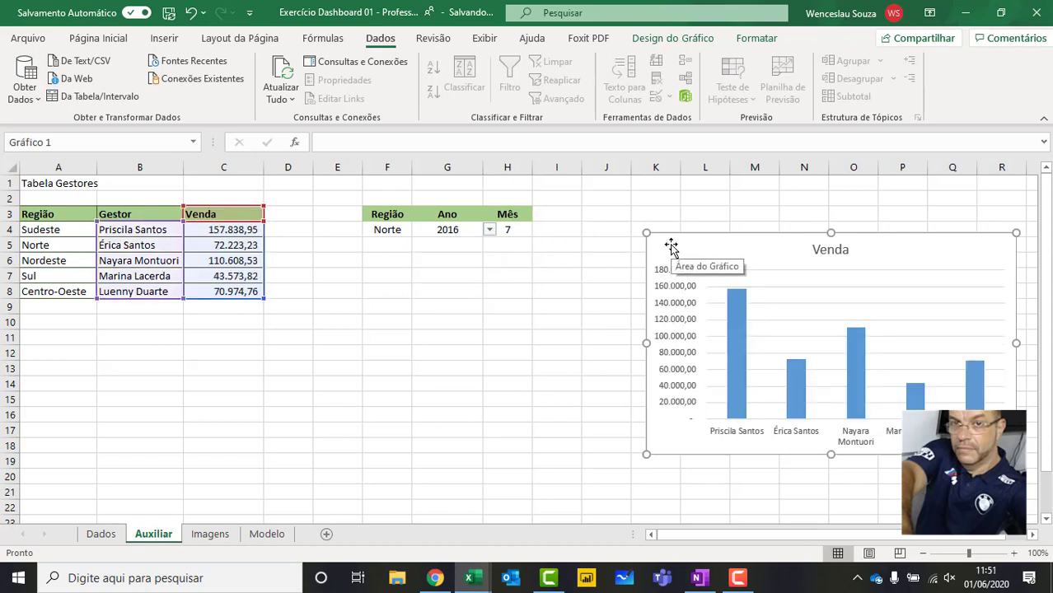
# Delete the Venda chart and clear all data validation from the Ano criterion in G4.
pyautogui.press('Delete')
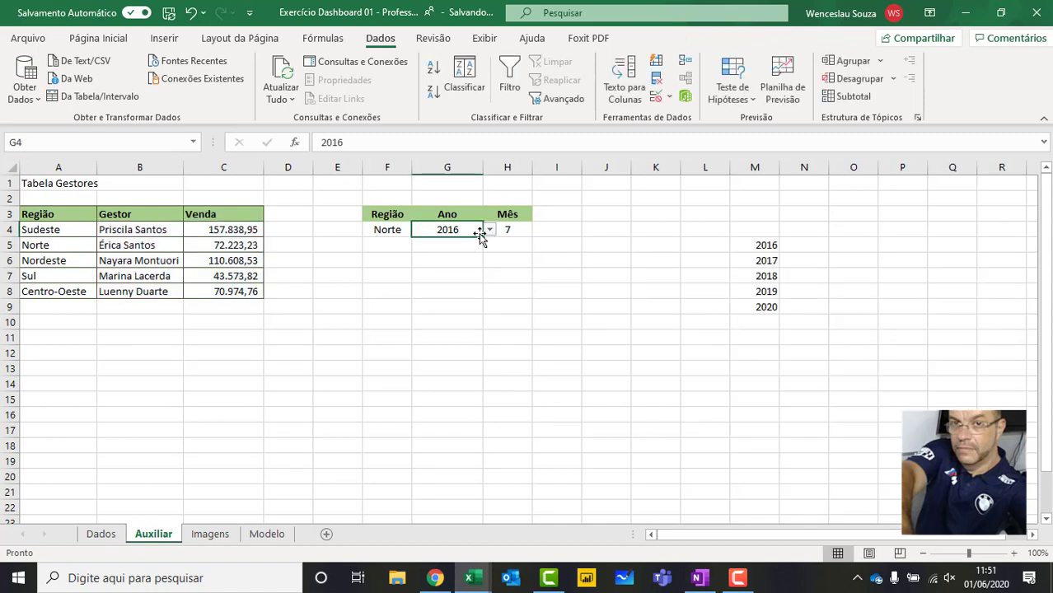
pyautogui.click(656, 96)
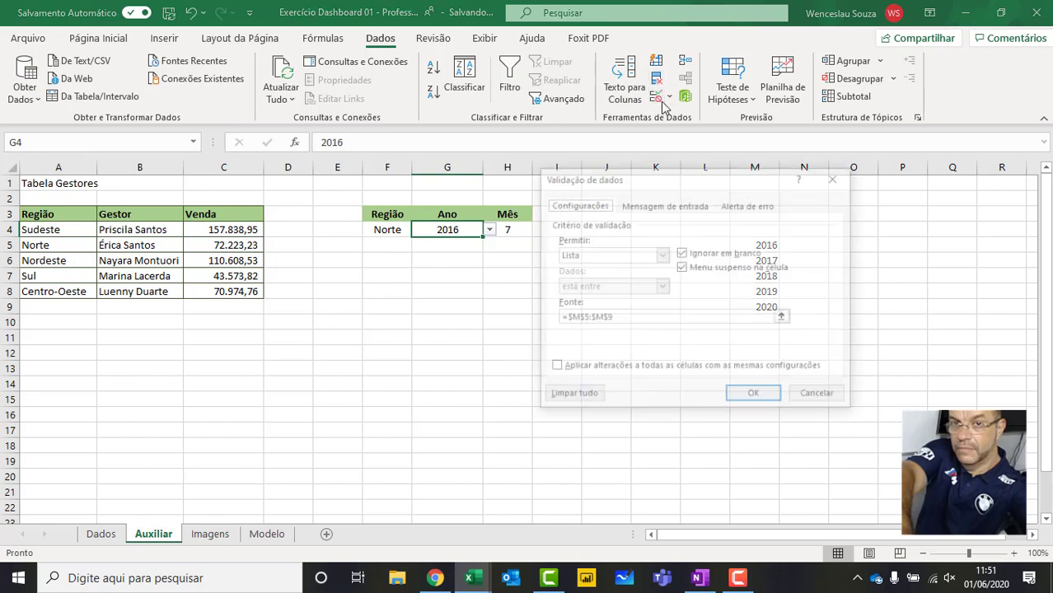
pyautogui.click(571, 396)
pyautogui.click(756, 397)
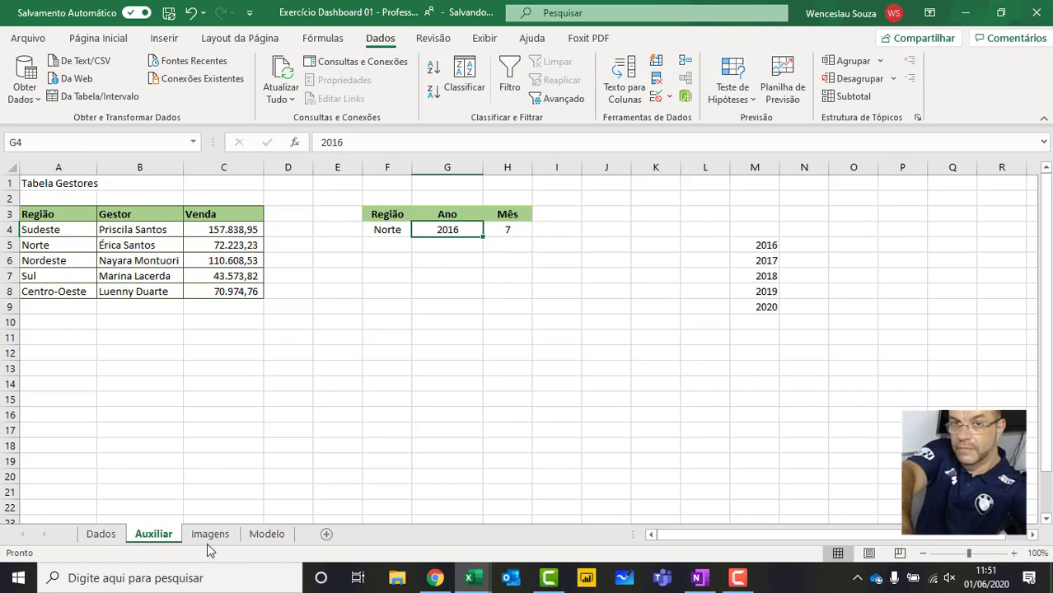
# Check the dashboard on the Modelo sheet and clear the year list in M5:M10 on the Auxiliar sheet.
pyautogui.click(265, 533)
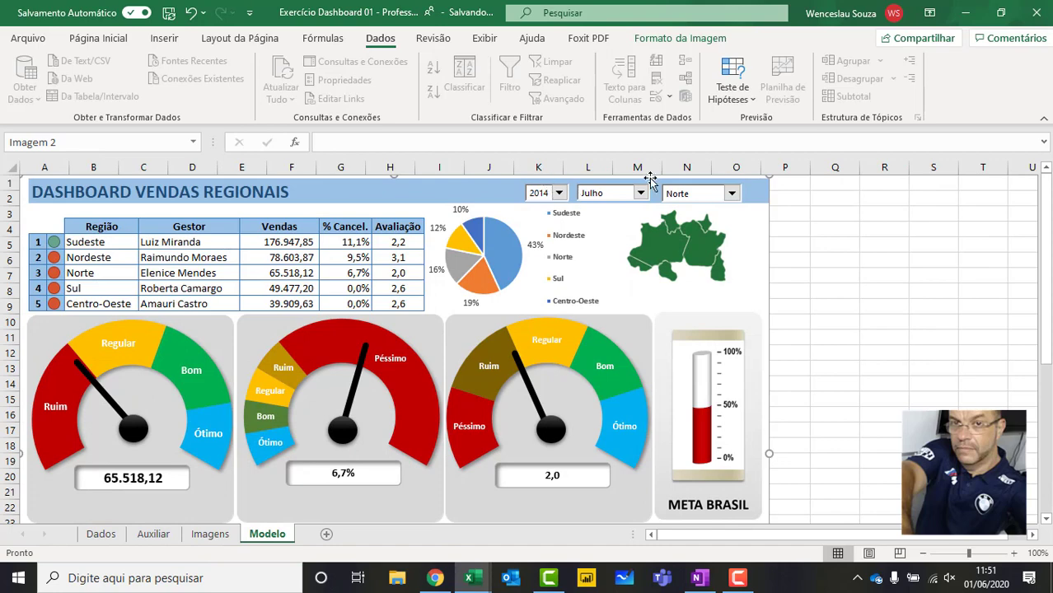
pyautogui.click(210, 534)
pyautogui.click(153, 533)
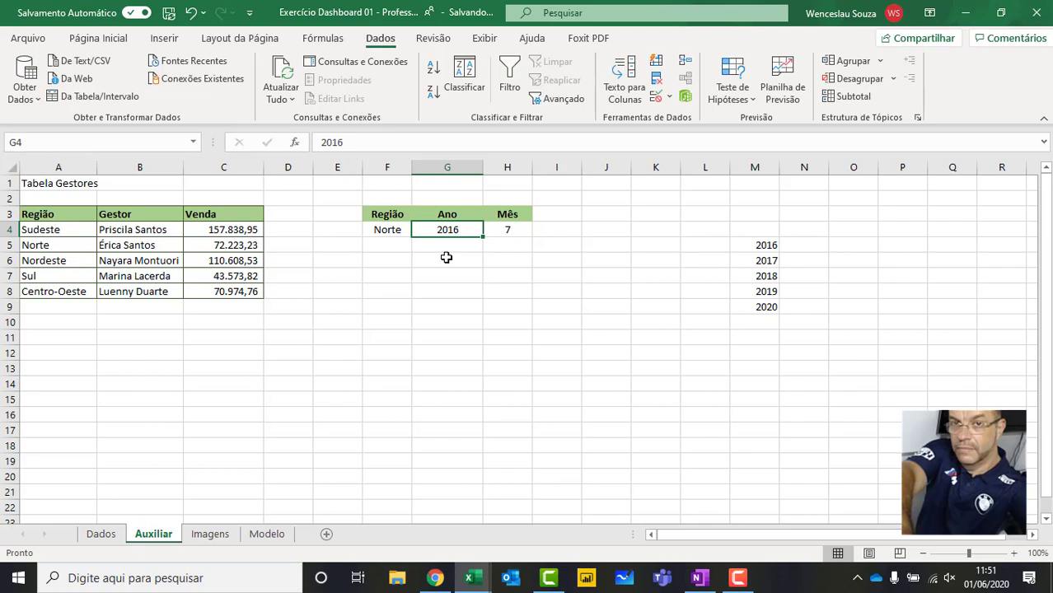
pyautogui.moveTo(763, 245); pyautogui.dragTo(752, 316)
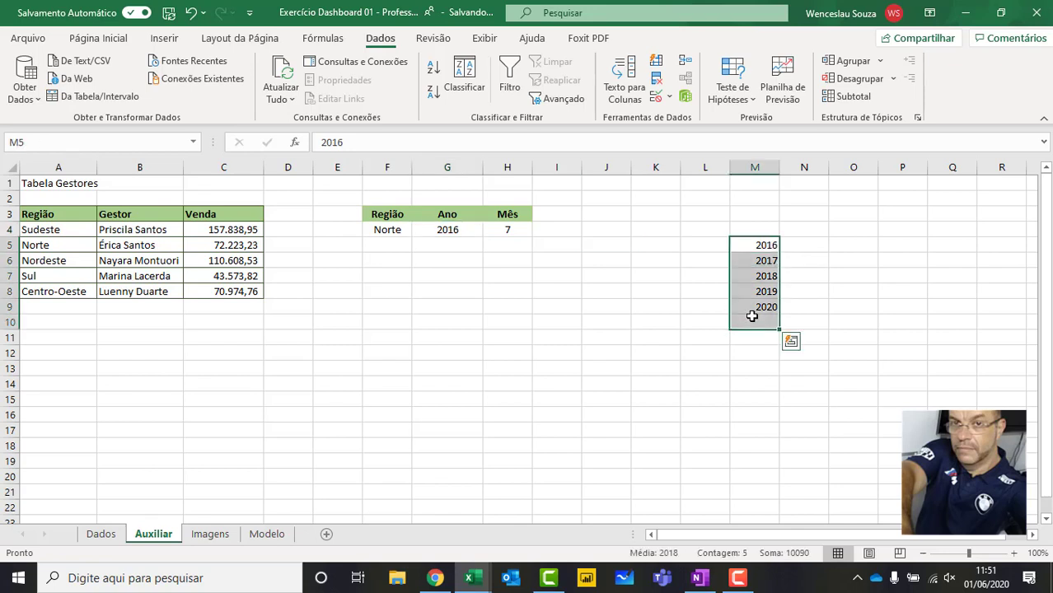
pyautogui.press('Delete')
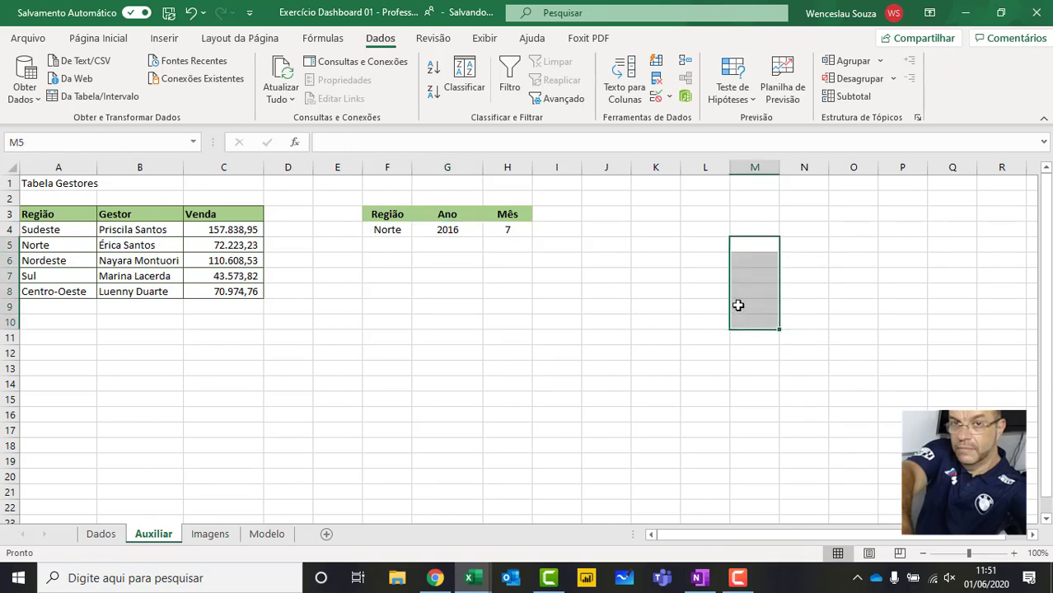
# Enter the headings Ano in J3 and Mêses in K3 to the right of the criteria table.
pyautogui.click(617, 215)
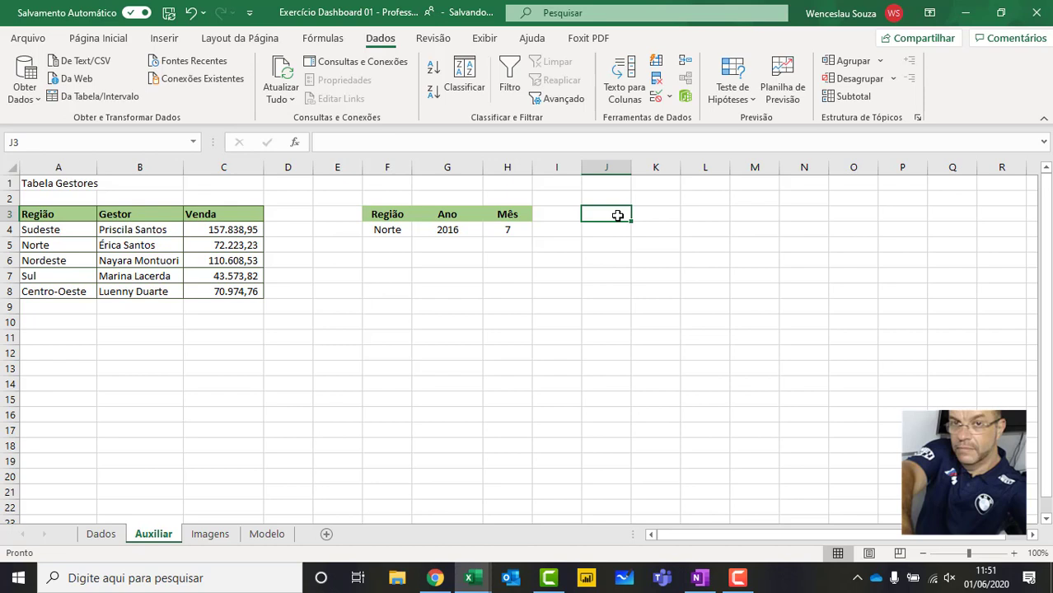
pyautogui.write('Ano')
pyautogui.press('Tab')
pyautogui.write('M')
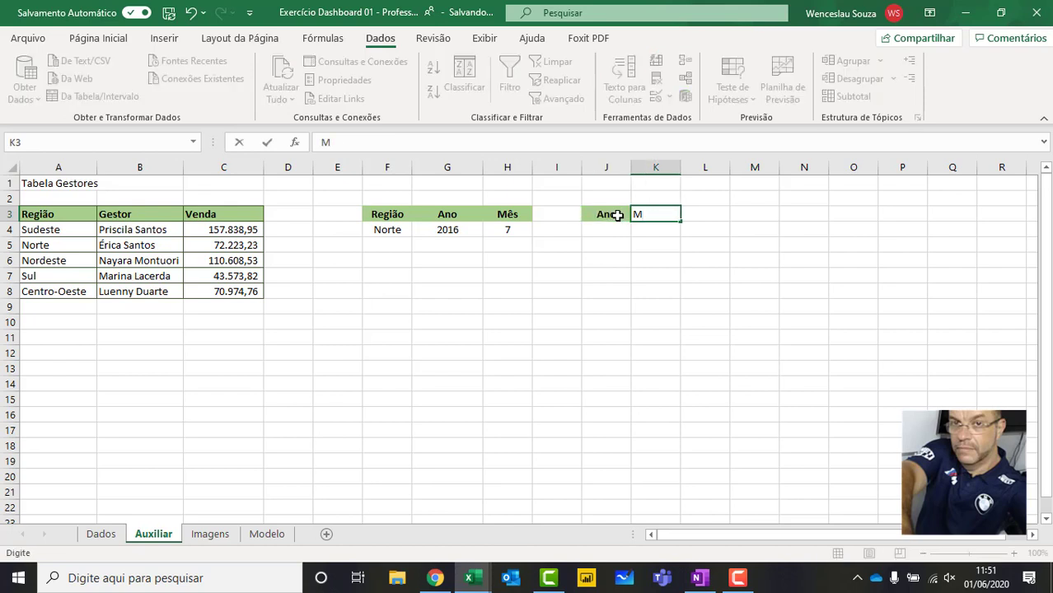
pyautogui.write('êses')
pyautogui.press('Return')
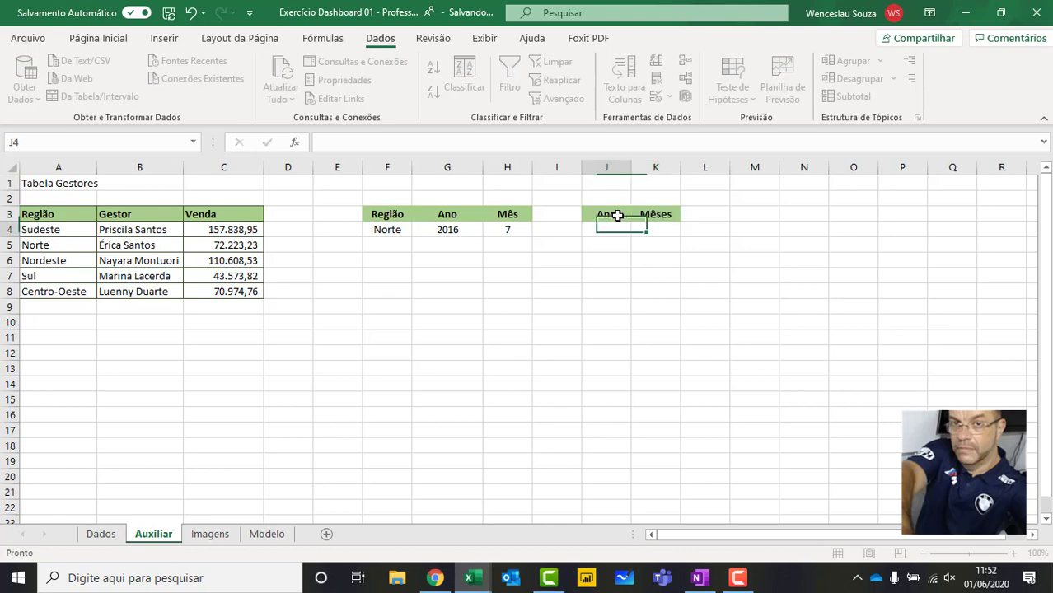
# Check the Ano column on the Dados sheet and return to the Auxiliar sheet.
pyautogui.click(101, 533)
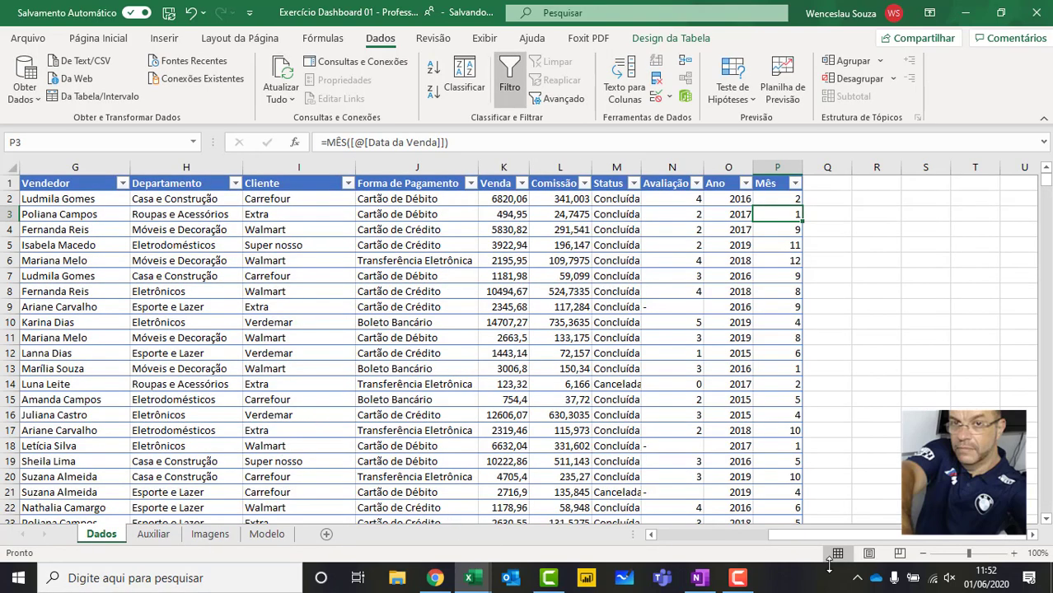
pyautogui.click(731, 200)
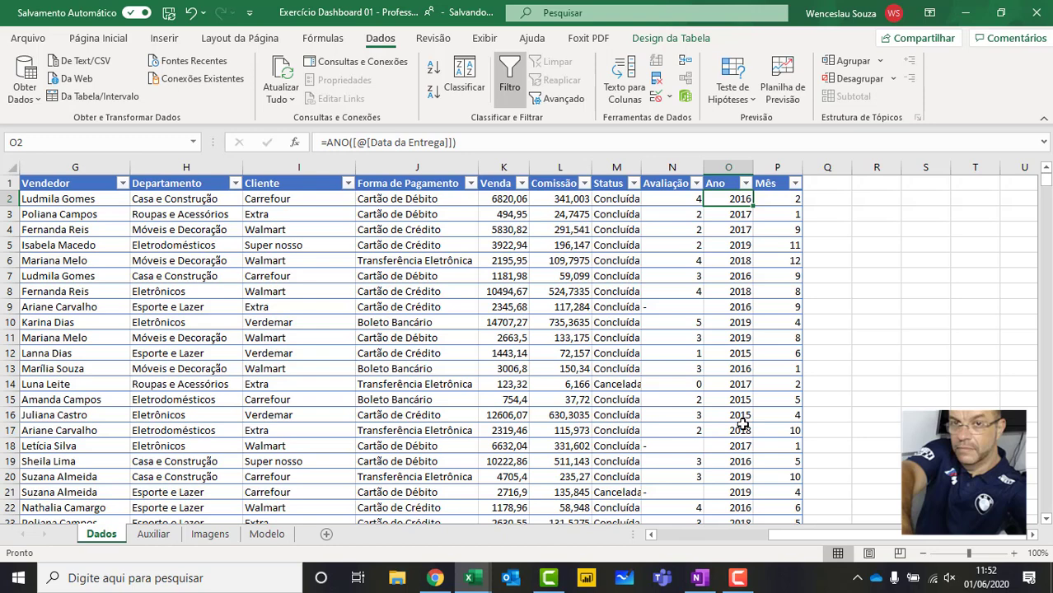
pyautogui.click(153, 534)
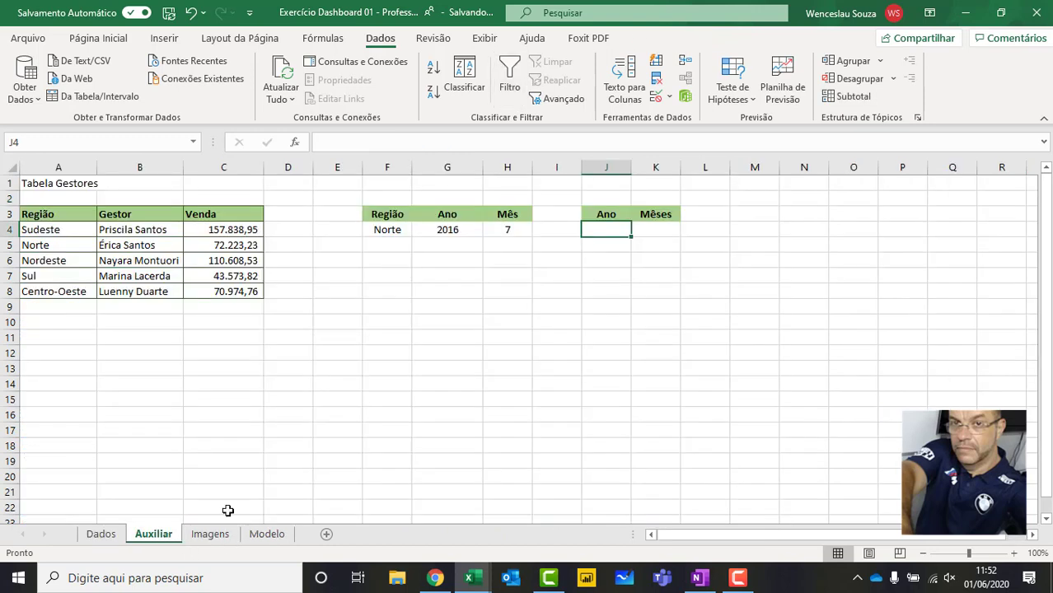
# Enter 2015 in J4 under the Ano heading and fill it down to J10 as a series of years.
pyautogui.write('2015')
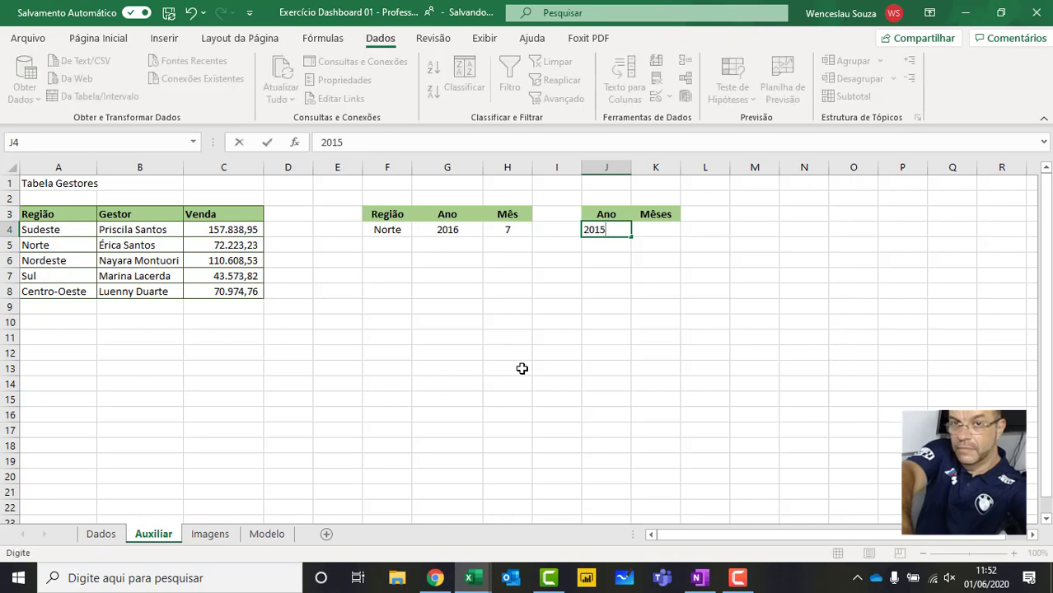
pyautogui.press('Return')
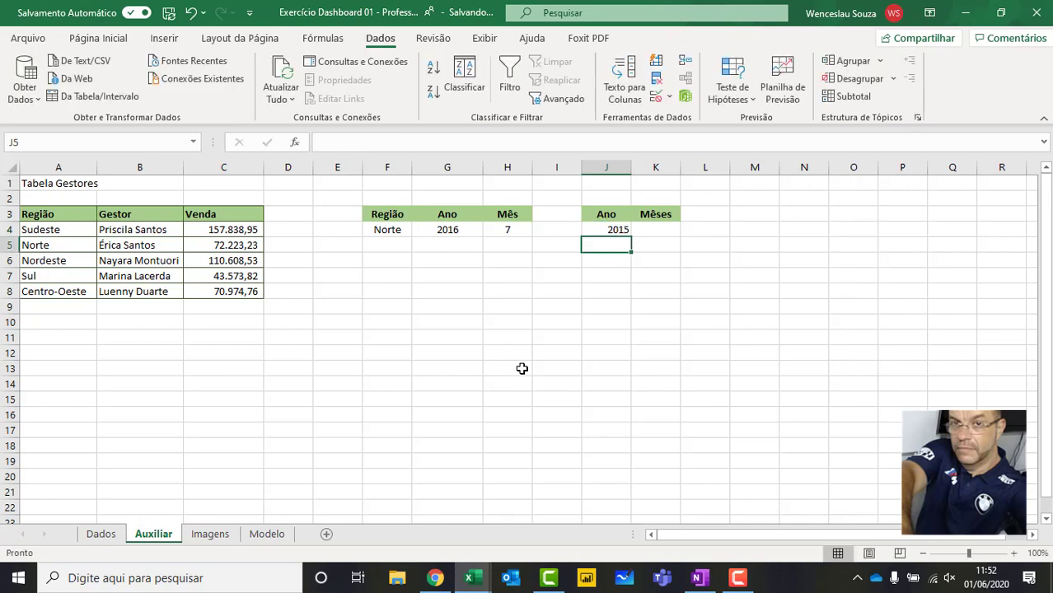
pyautogui.click(615, 229)
pyautogui.moveTo(631, 237); pyautogui.dragTo(629, 336)
pyautogui.click(641, 339)
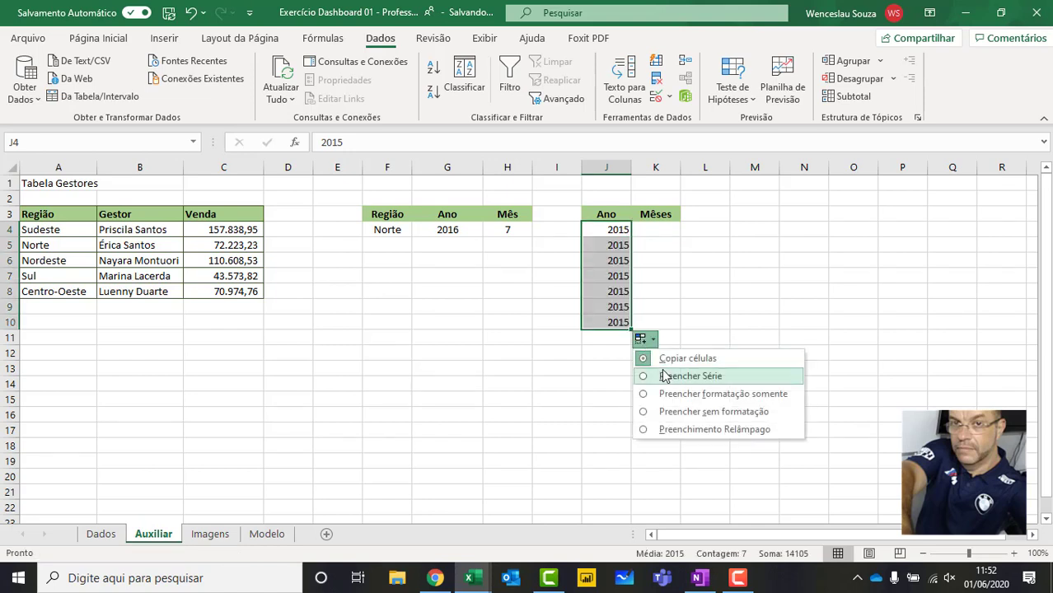
pyautogui.click(665, 376)
# Clear the surplus years 2020 and 2021 from J9:J10.
pyautogui.click(617, 309)
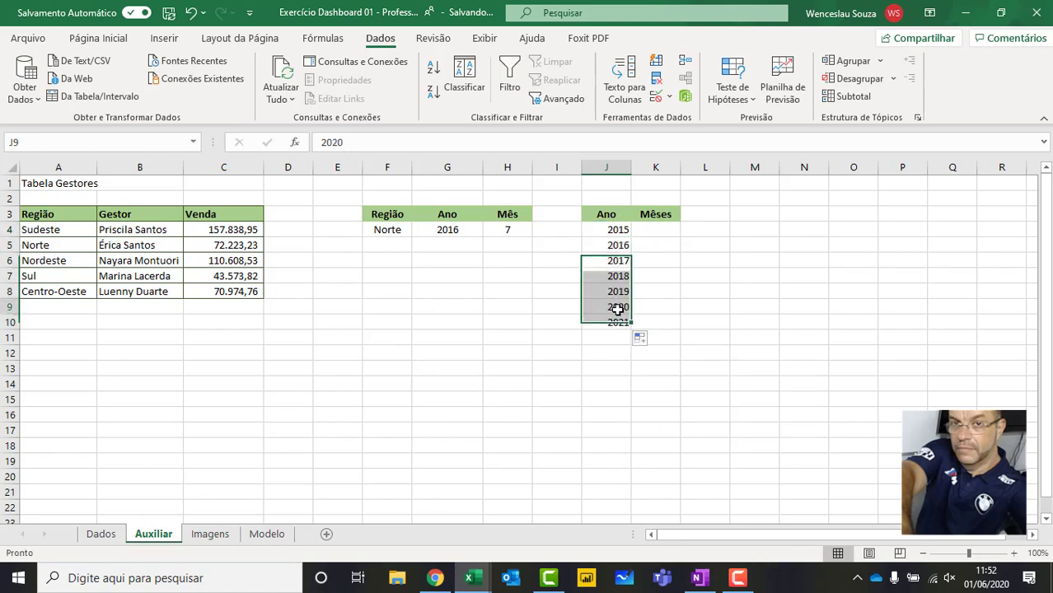
pyautogui.moveTo(617, 308); pyautogui.dragTo(615, 326)
pyautogui.press('Delete')
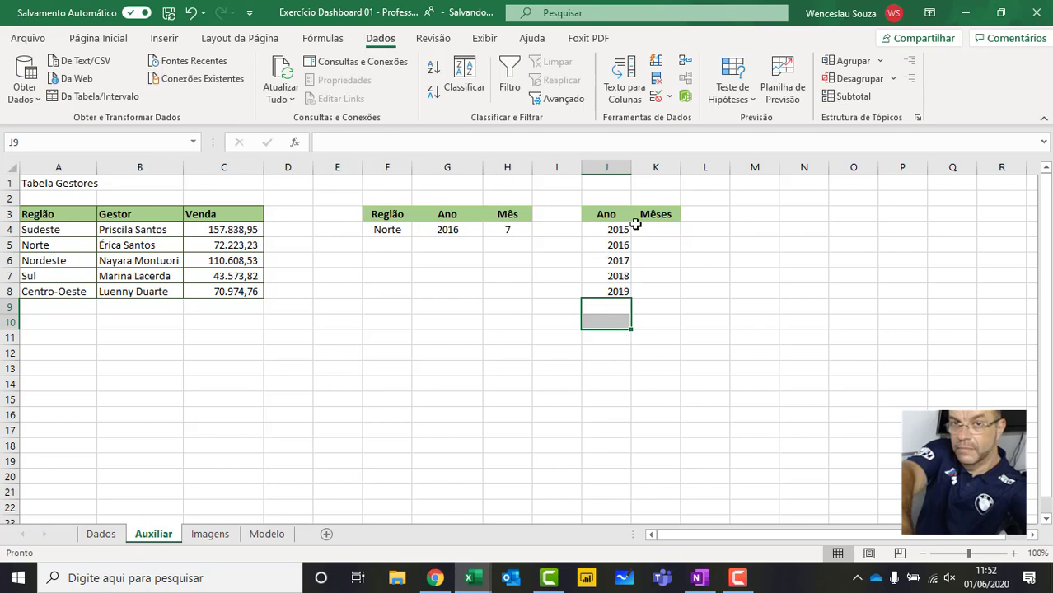
pyautogui.moveTo(615, 229); pyautogui.dragTo(614, 290)
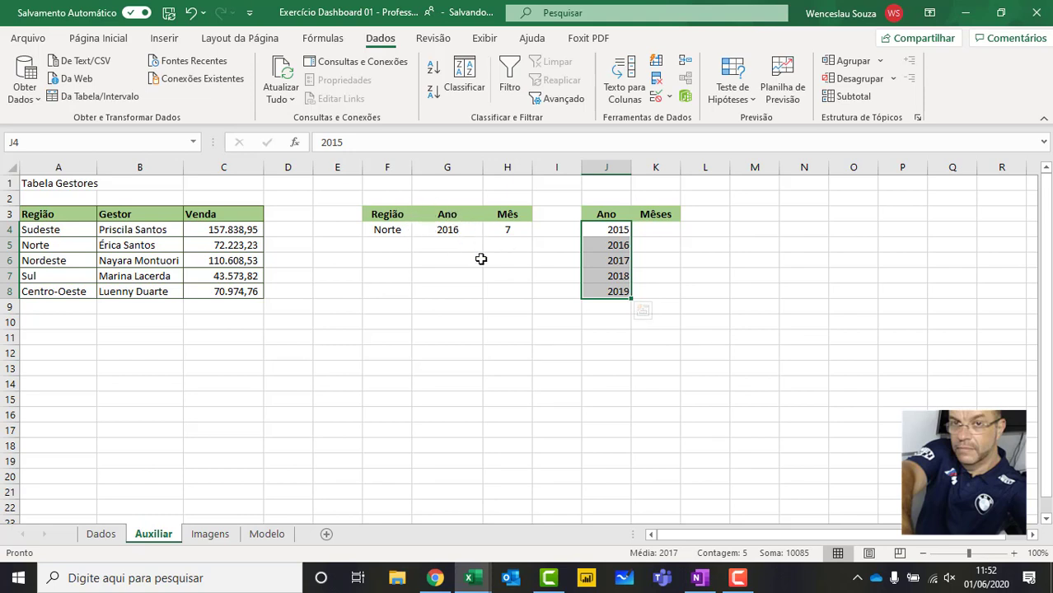
pyautogui.click(488, 291)
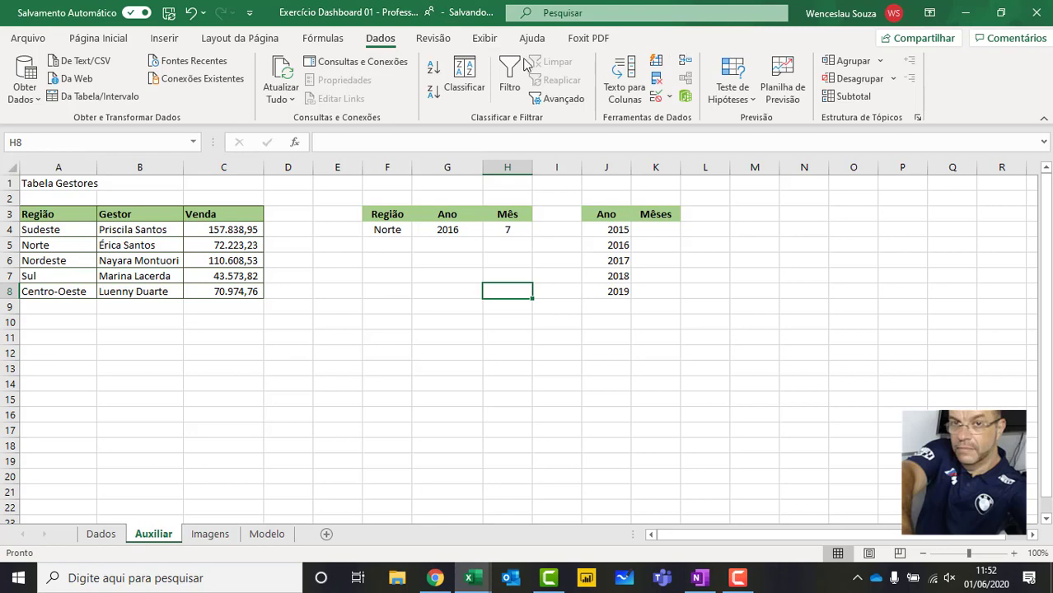
# Enable the Desenvolvedor tab in the ribbon customization options and display it.
pyautogui.click(25, 41)
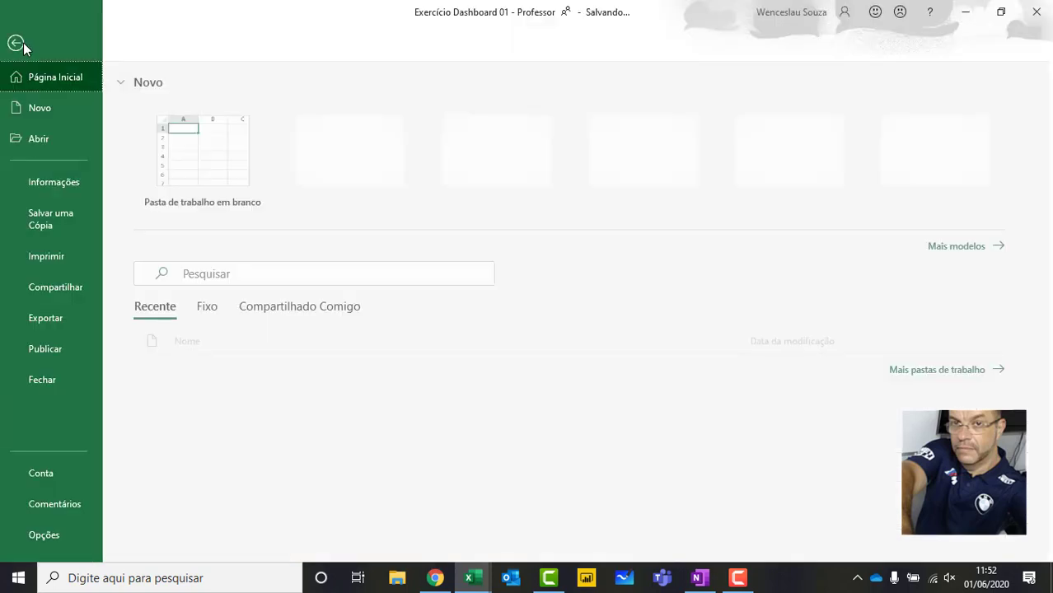
pyautogui.click(49, 534)
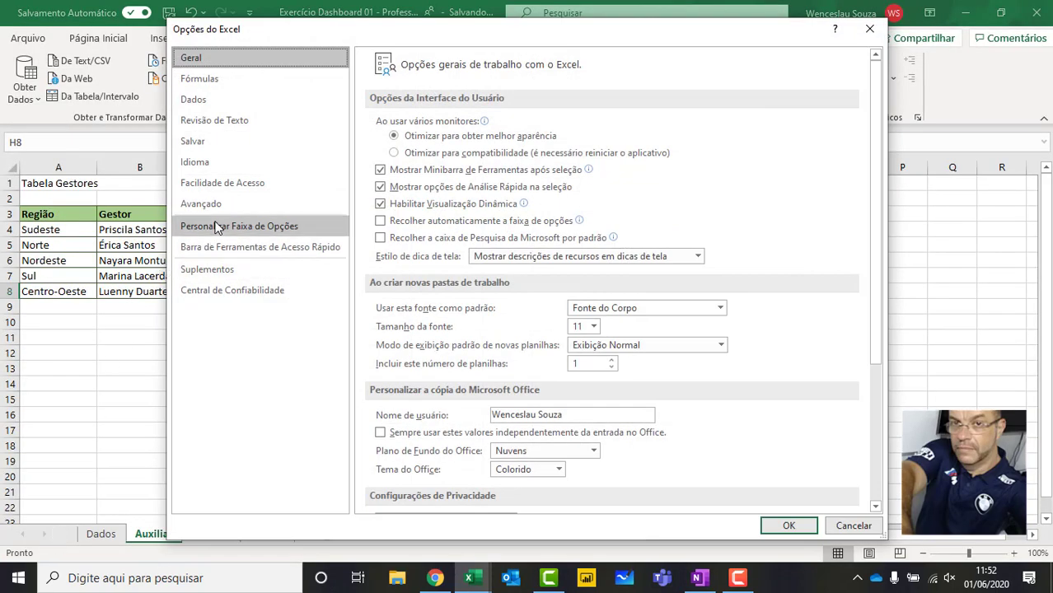
pyautogui.click(219, 227)
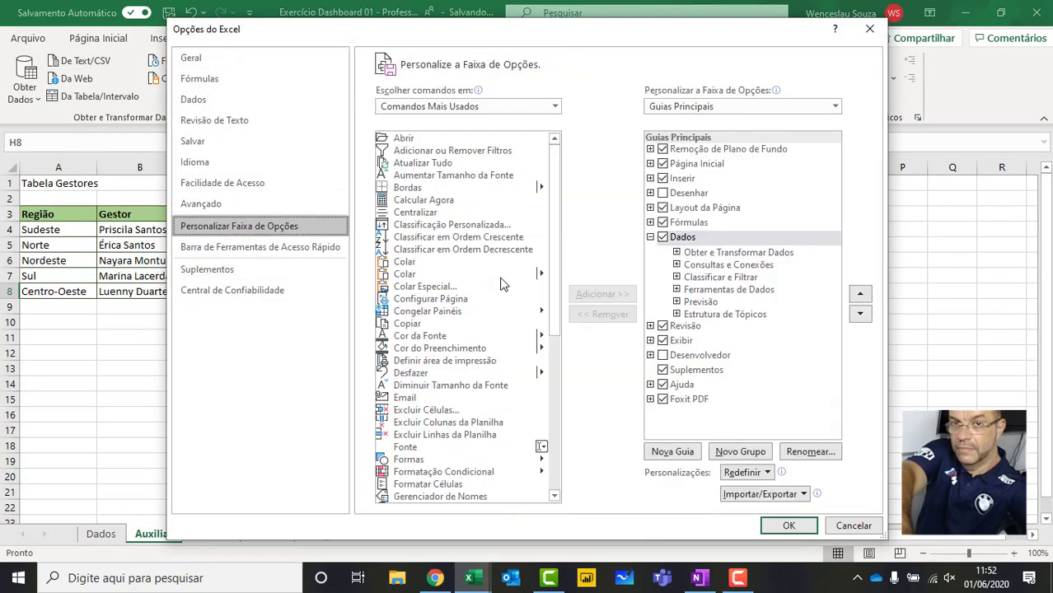
pyautogui.click(662, 356)
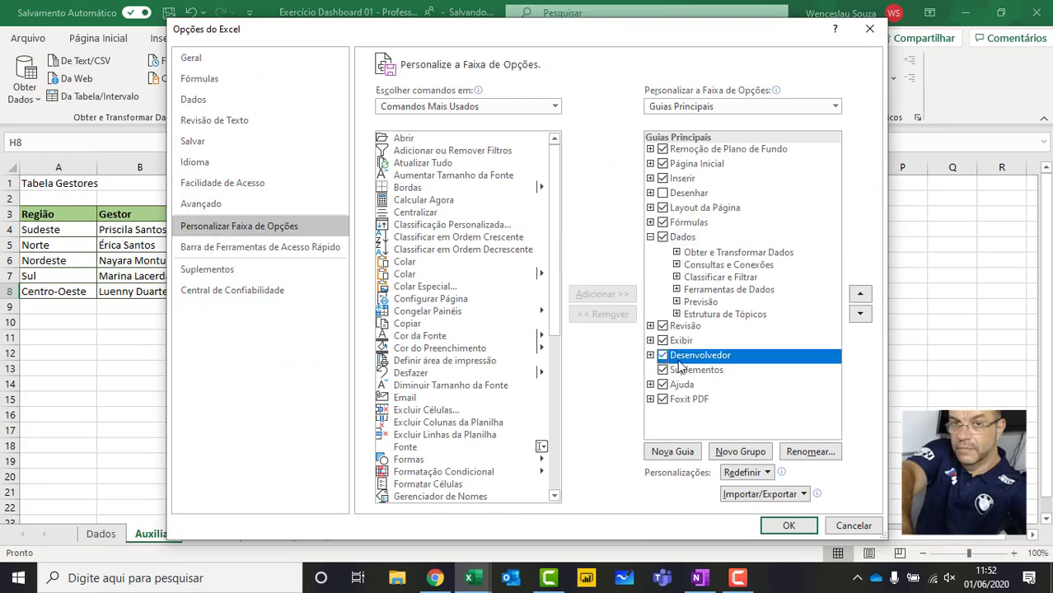
pyautogui.click(768, 527)
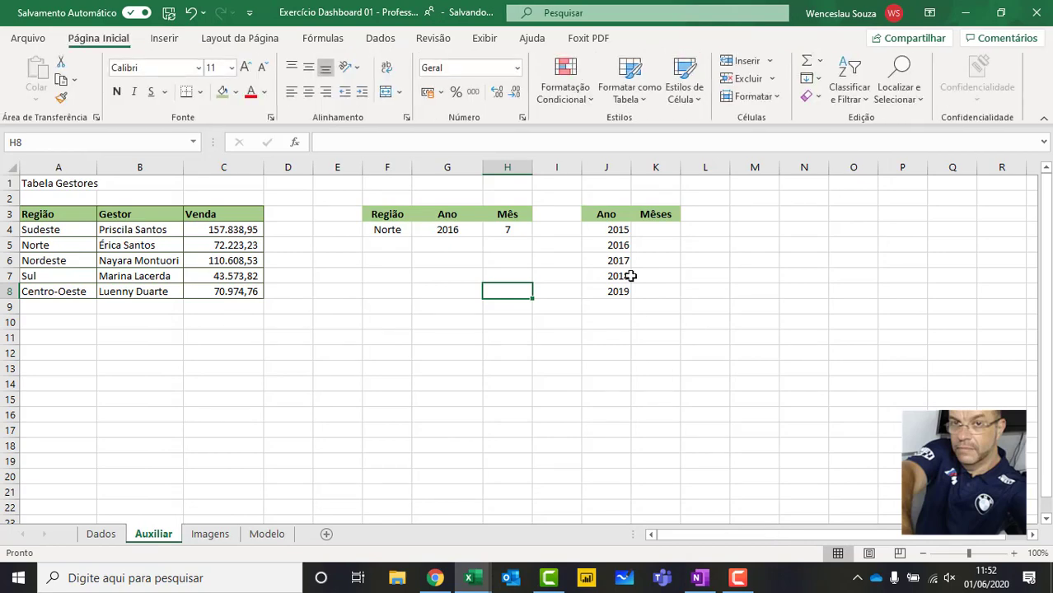
pyautogui.click(555, 40)
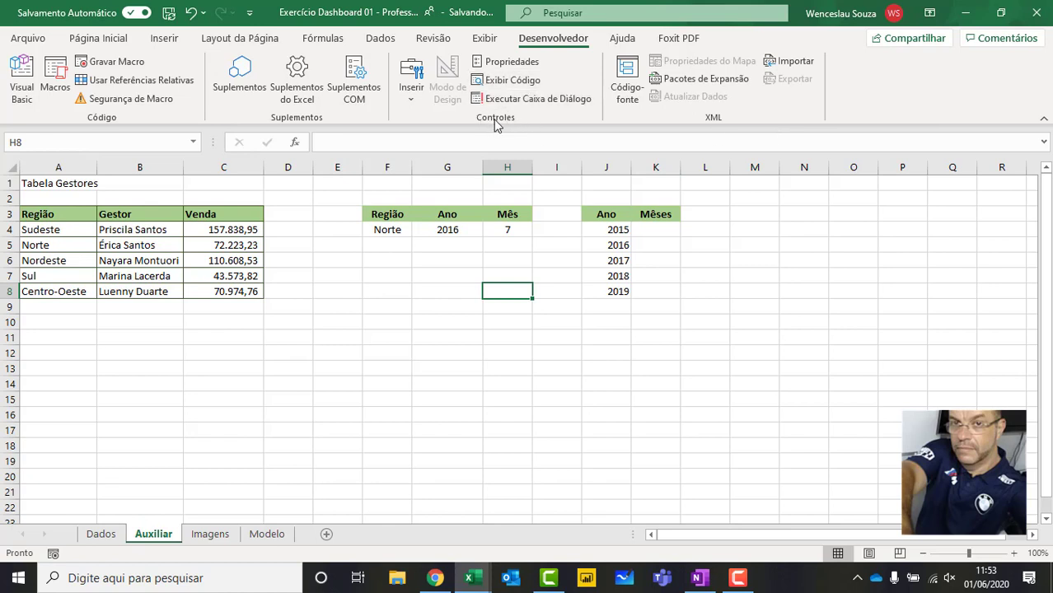
# Shrink the workbook window to see how the ribbon adapts, and maximize it again.
pyautogui.click(1000, 13)
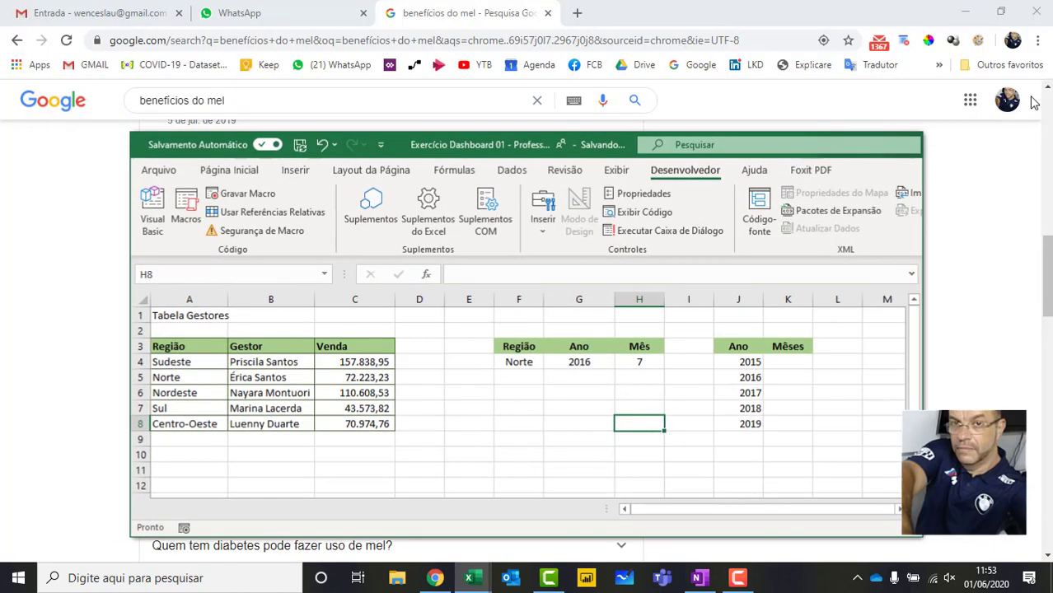
pyautogui.moveTo(925, 218); pyautogui.dragTo(646, 262)
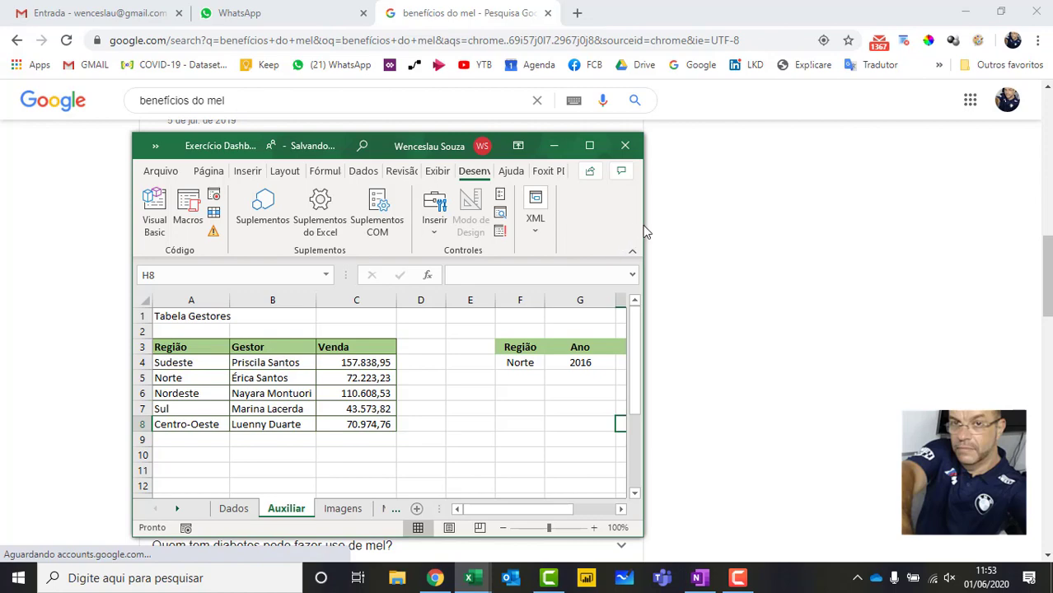
pyautogui.moveTo(643, 234); pyautogui.dragTo(801, 284)
pyautogui.click(750, 145)
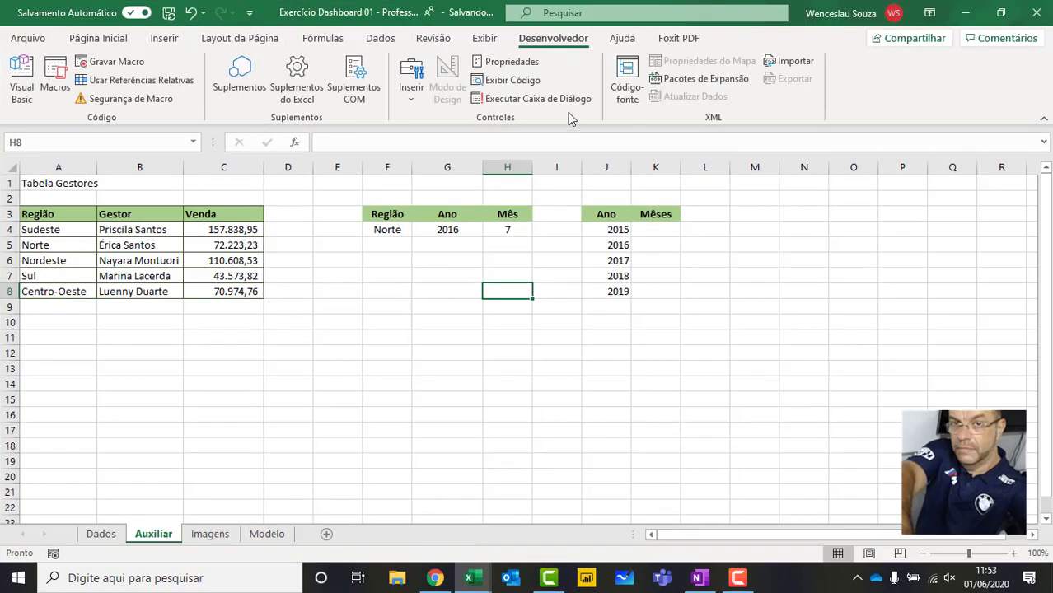
# Draw a combo box form control to the right of the Mêses column, across columns L to N at rows 4 and 5.
pyautogui.click(417, 103)
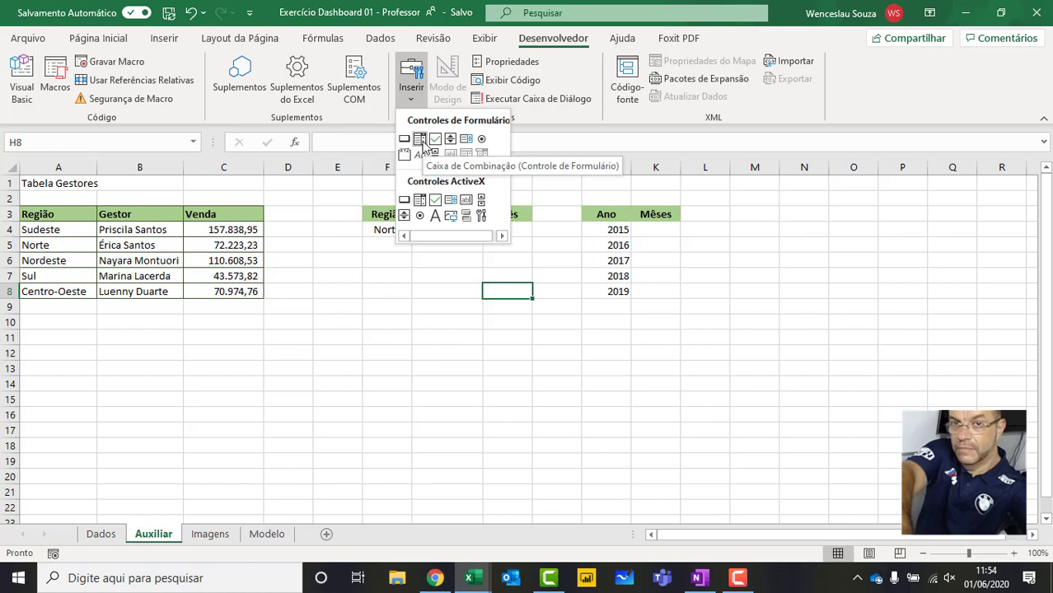
pyautogui.click(420, 140)
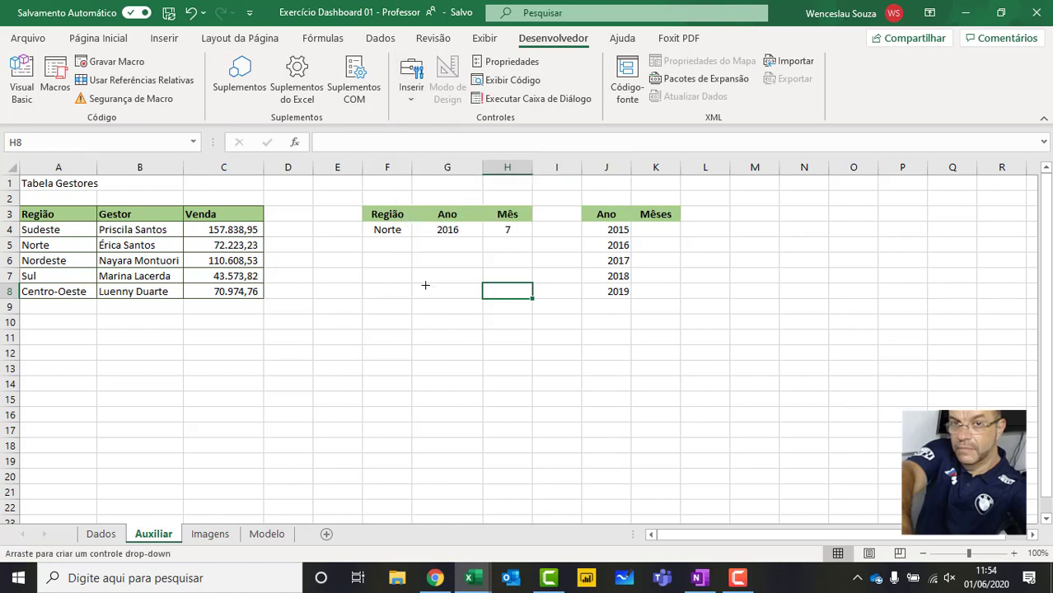
pyautogui.moveTo(425, 285); pyautogui.dragTo(814, 260)
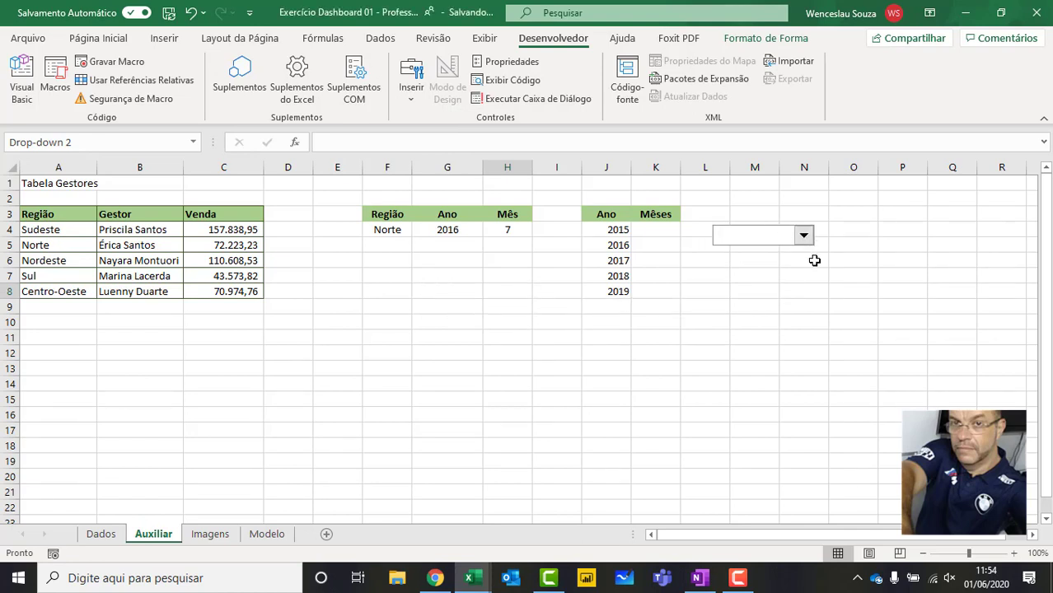
pyautogui.press('Escape')
# Open the new combo box's list repeatedly to check which options it offers.
pyautogui.click(805, 237)
pyautogui.click(808, 238)
pyautogui.click(808, 239)
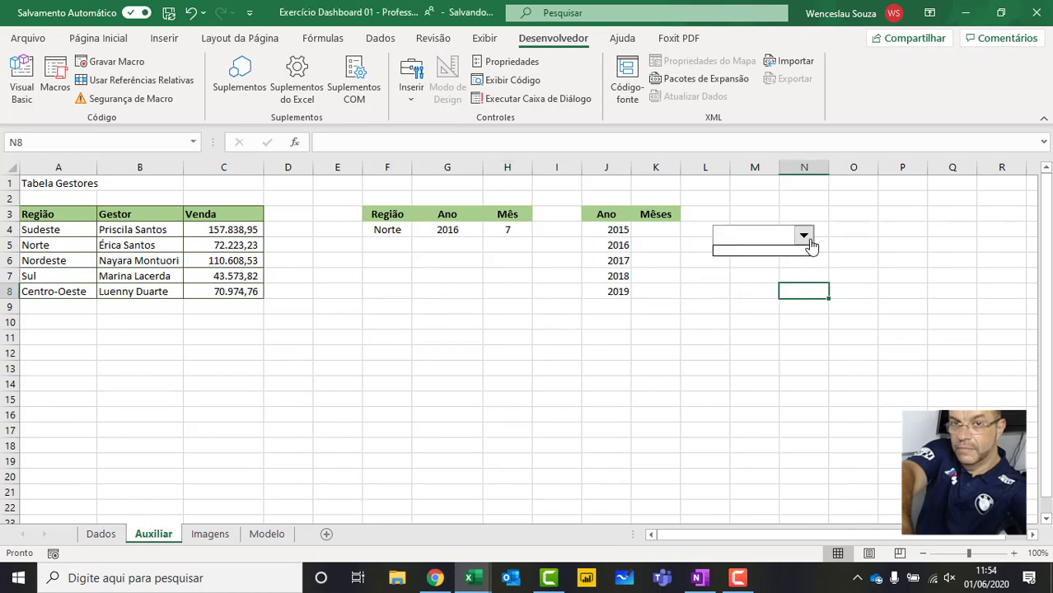
pyautogui.click(811, 242)
pyautogui.click(811, 241)
pyautogui.click(811, 241)
pyautogui.click(811, 241)
pyautogui.click(811, 240)
# Set the combo box's input range to the year list $J$4:$J$8 in its control format settings.
pyautogui.rightClick(781, 242)
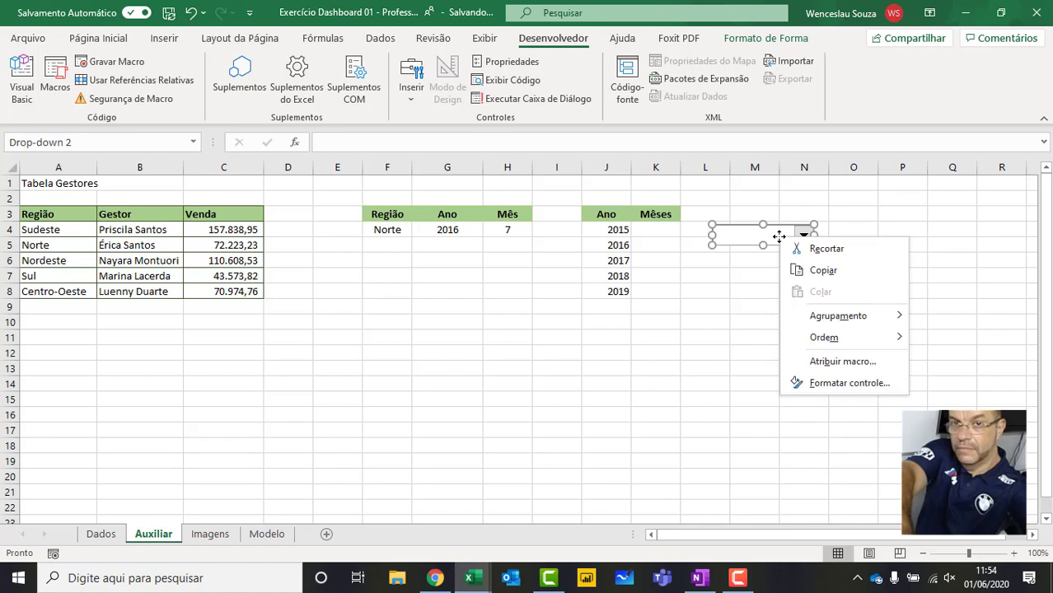
pyautogui.click(821, 384)
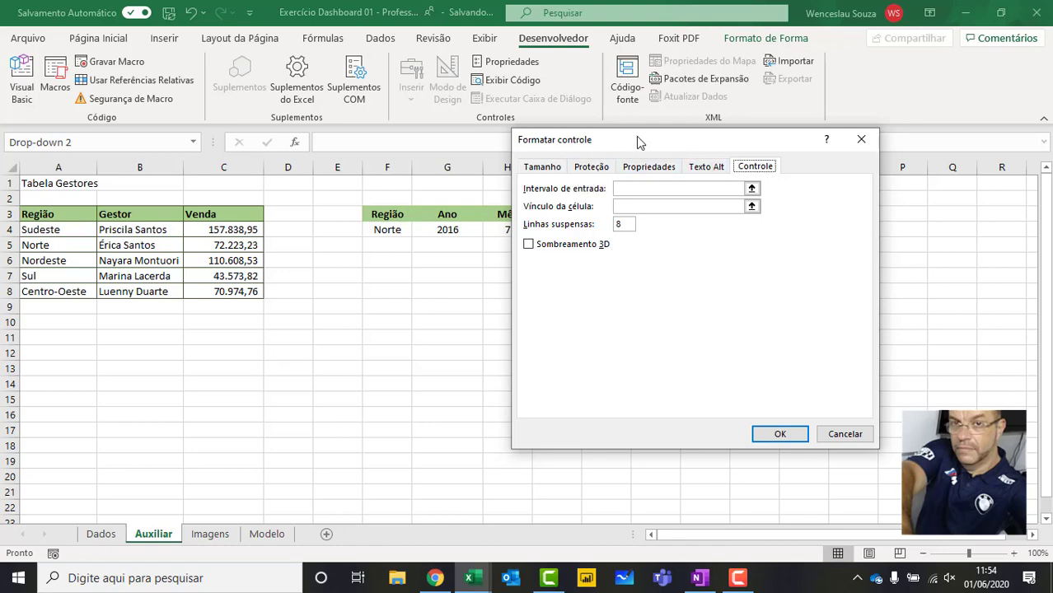
pyautogui.moveTo(636, 136); pyautogui.dragTo(283, 157)
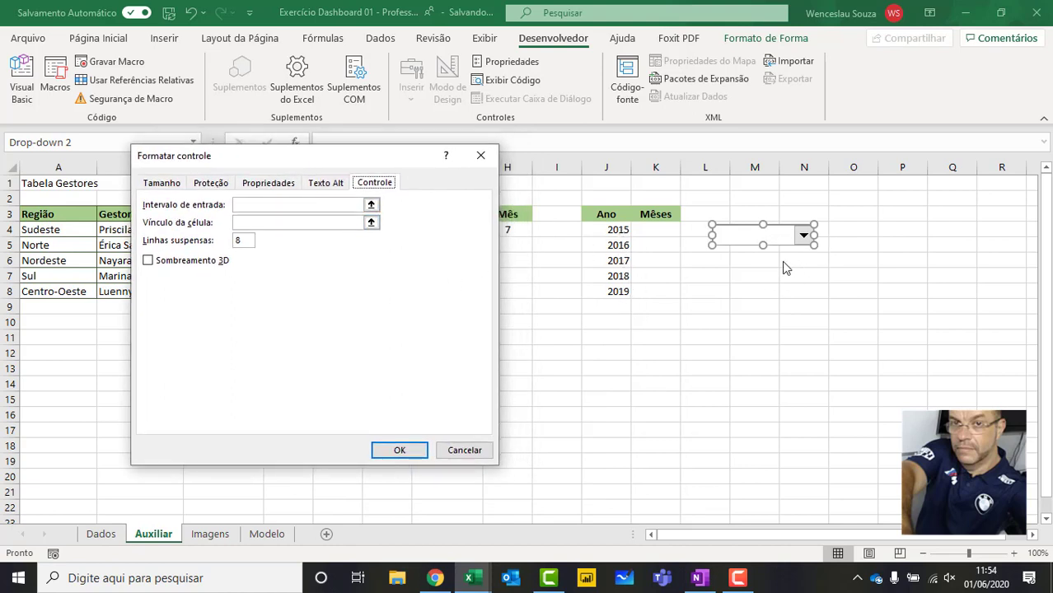
pyautogui.click(371, 204)
pyautogui.moveTo(625, 235); pyautogui.dragTo(620, 292)
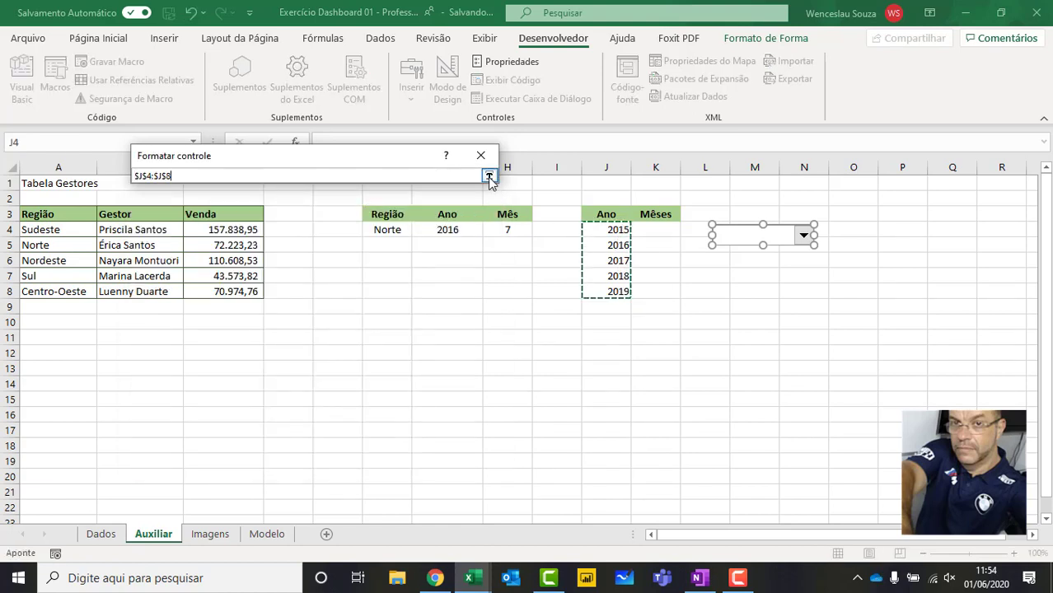
pyautogui.click(488, 175)
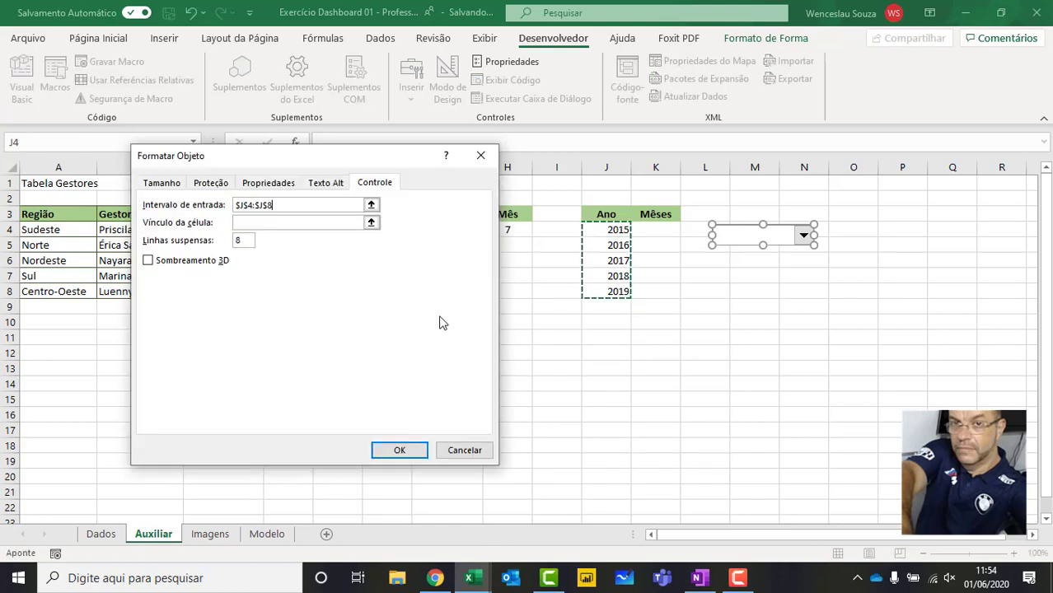
pyautogui.click(399, 451)
pyautogui.click(744, 321)
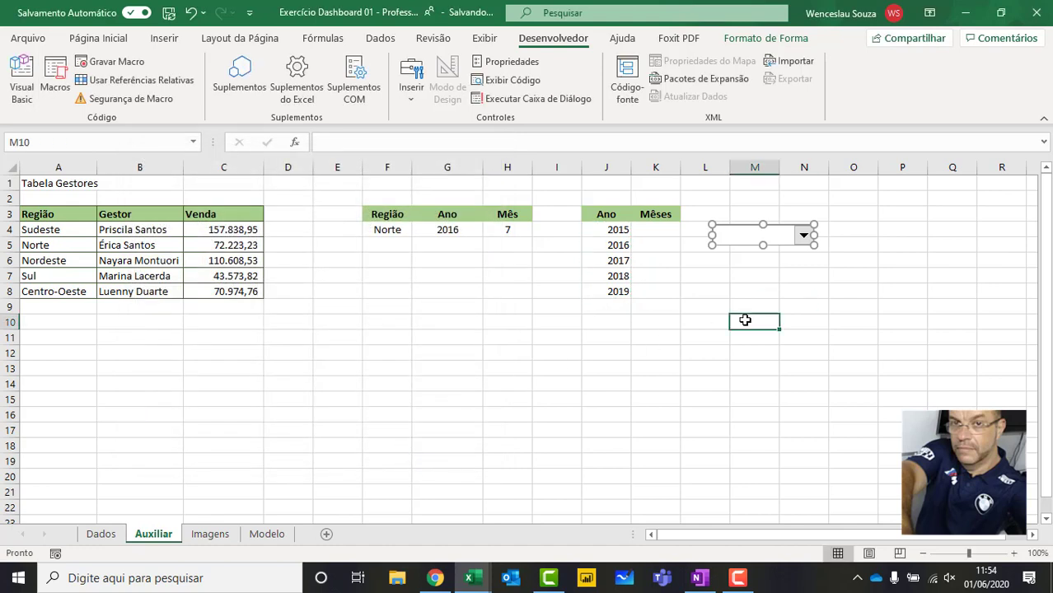
# Test the combo box by choosing different years from its list, finally 2017.
pyautogui.click(803, 235)
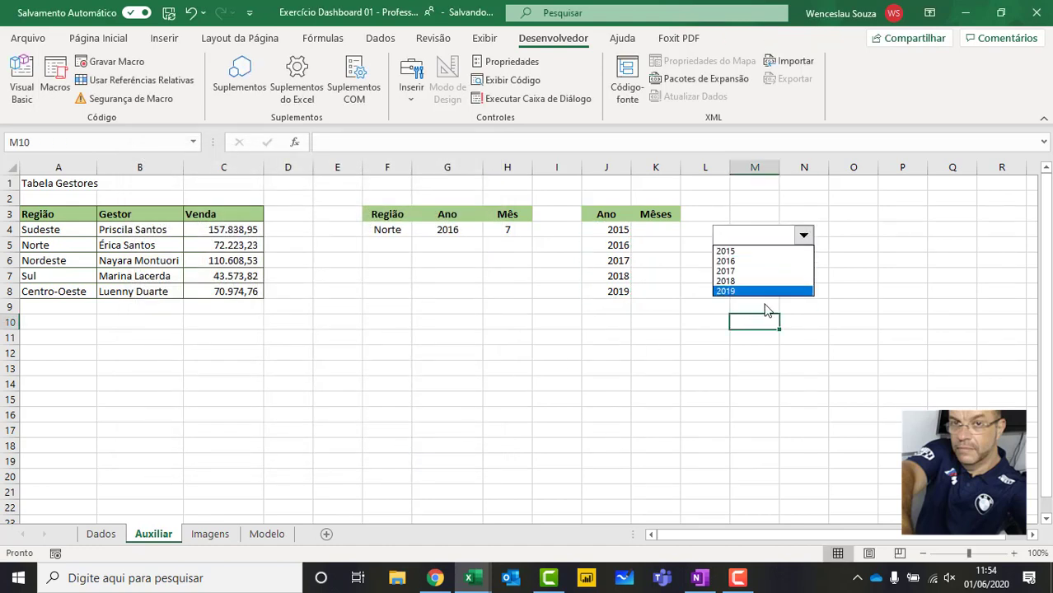
pyautogui.click(755, 271)
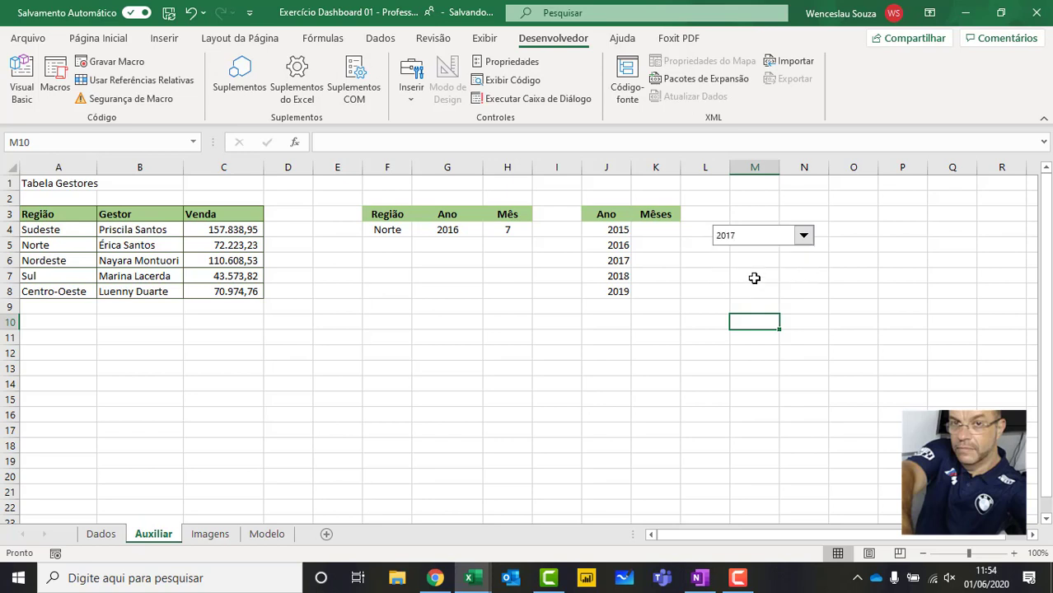
pyautogui.click(804, 237)
pyautogui.click(762, 292)
pyautogui.click(803, 236)
pyautogui.click(805, 238)
pyautogui.click(804, 238)
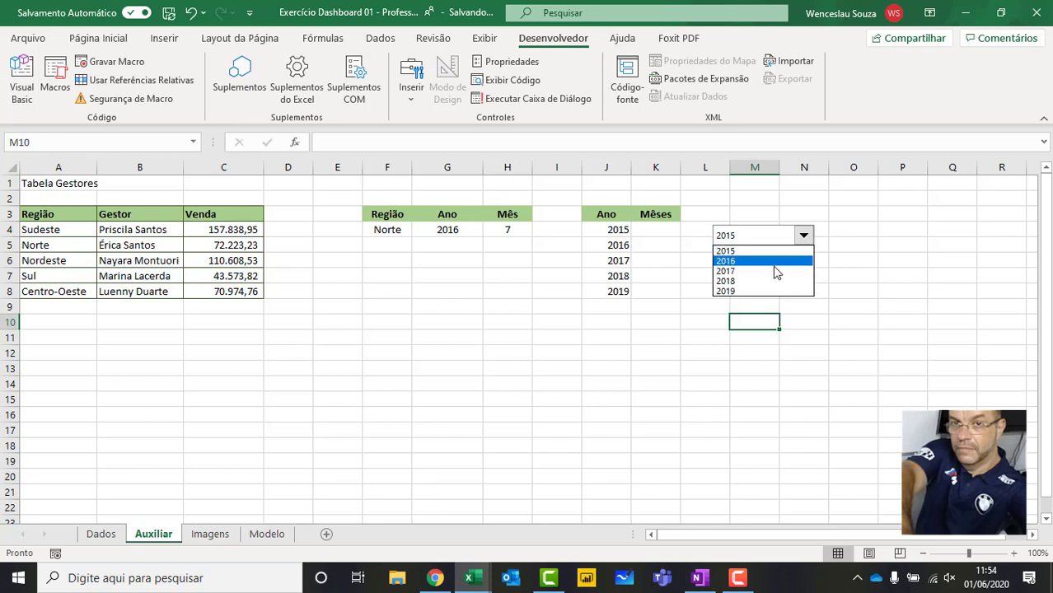
pyautogui.click(763, 280)
pyautogui.click(802, 236)
pyautogui.click(784, 270)
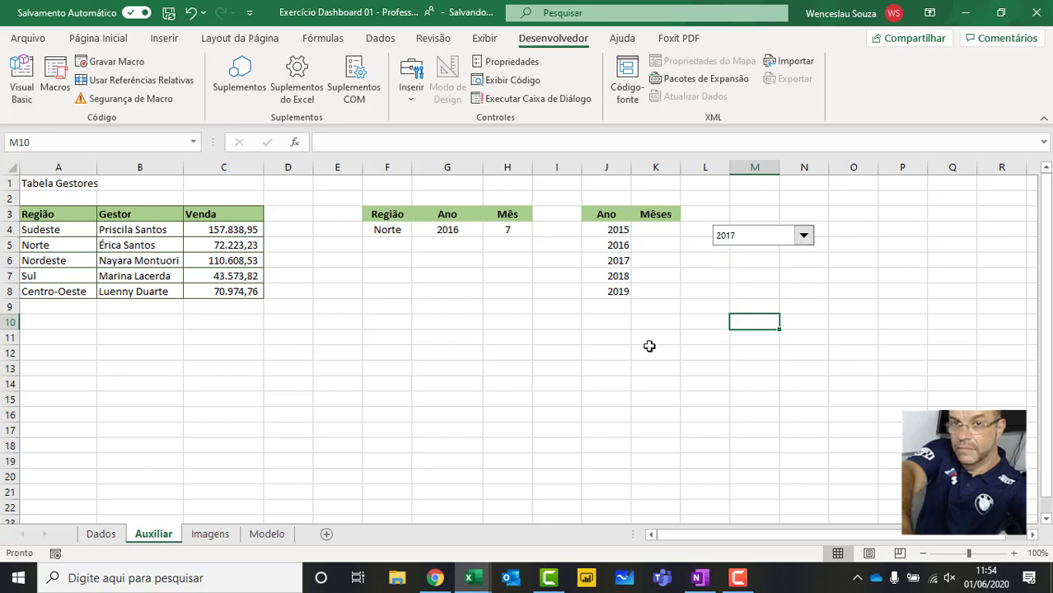
# Try to reference the year combo box as the lookup value of a PROCV formula in cell K12.
pyautogui.click(649, 346)
pyautogui.write('=procv')
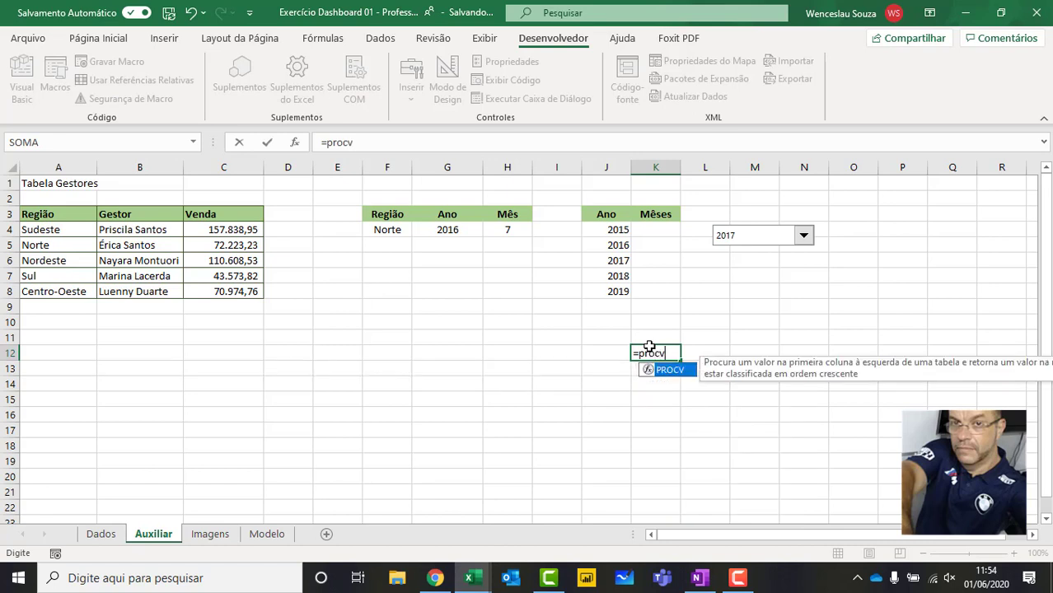
pyautogui.press('Tab')
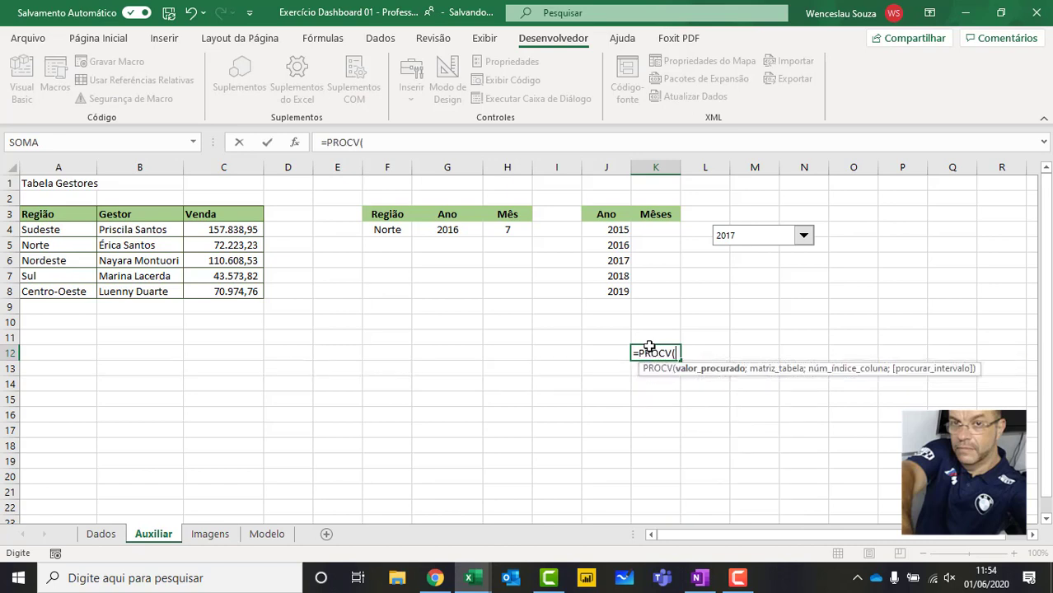
pyautogui.click(766, 241)
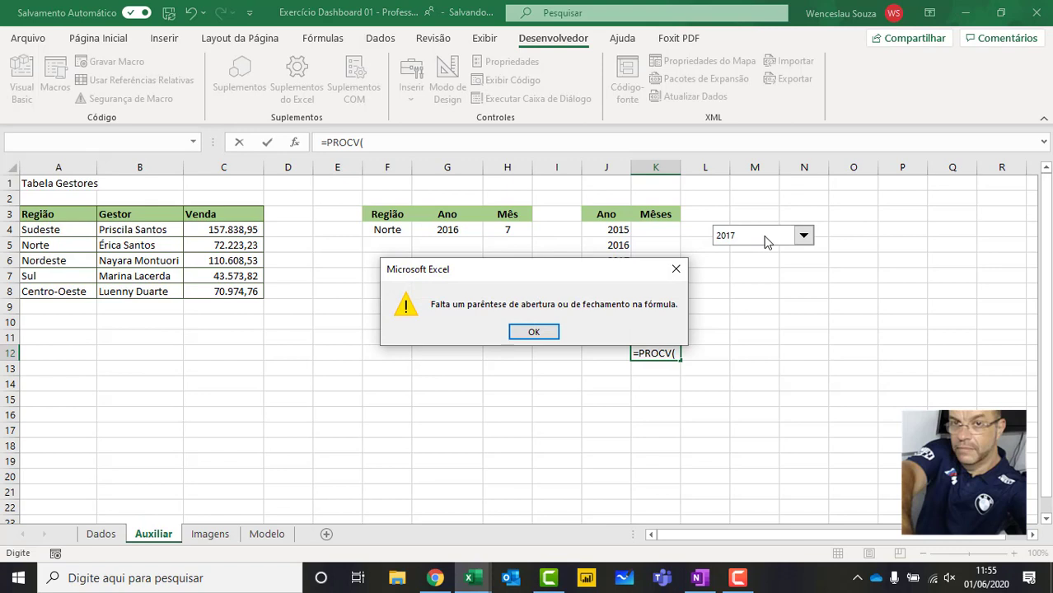
pyautogui.click(534, 331)
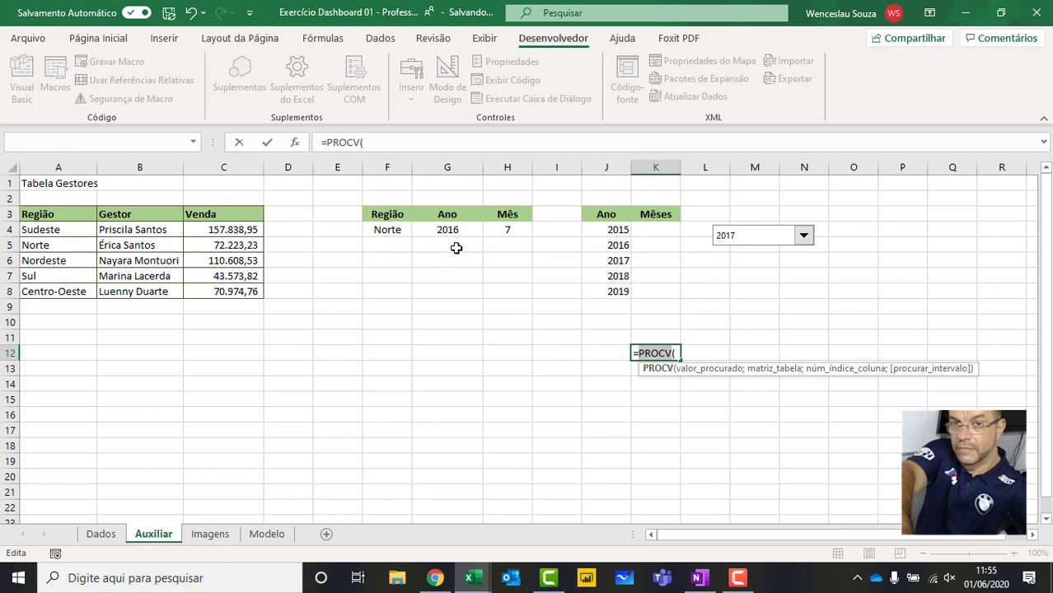
pyautogui.press('Escape')
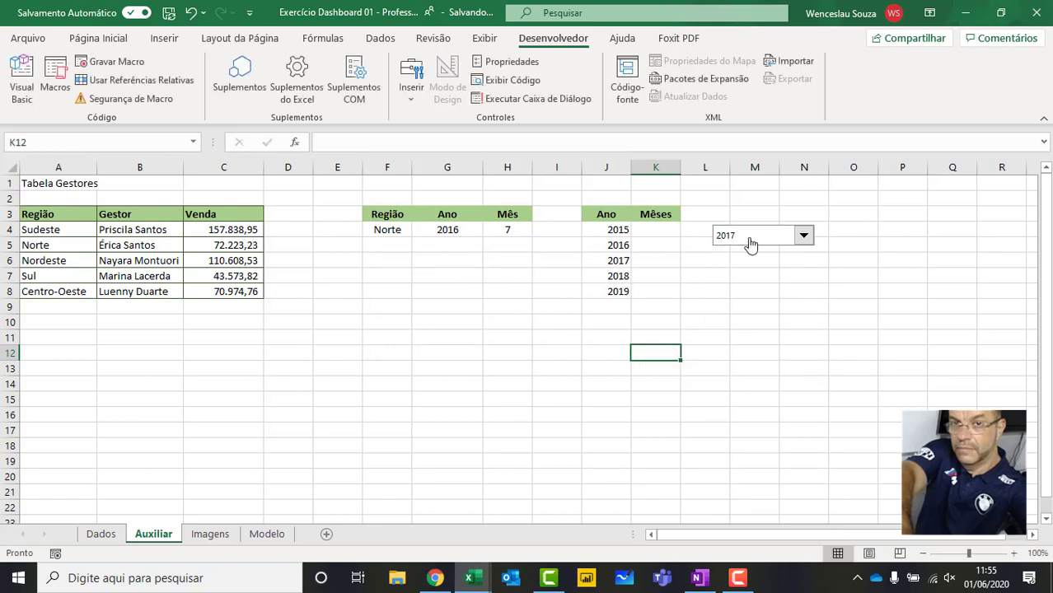
pyautogui.rightClick(749, 241)
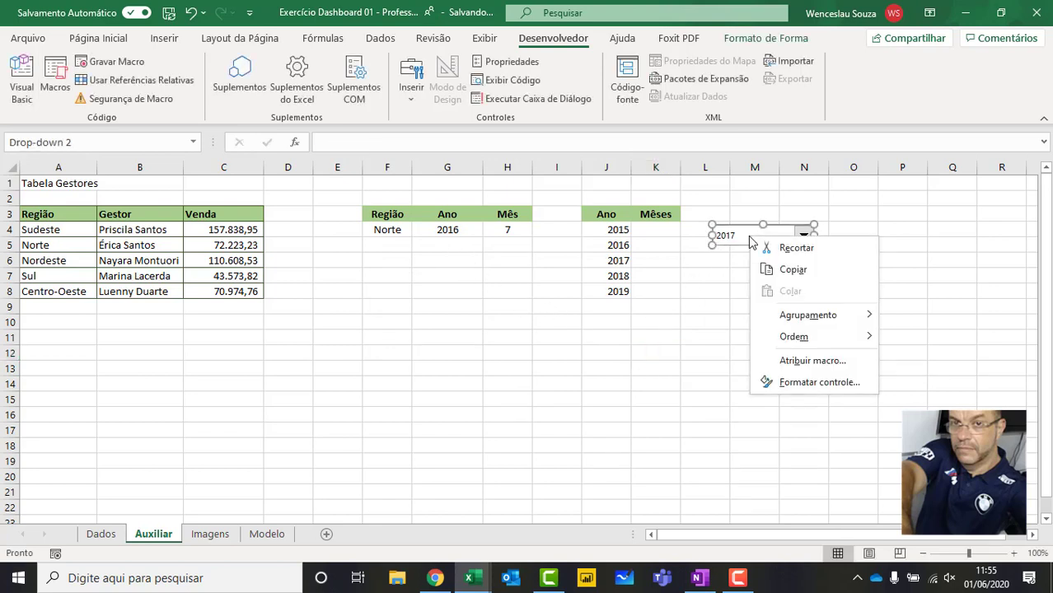
pyautogui.click(788, 383)
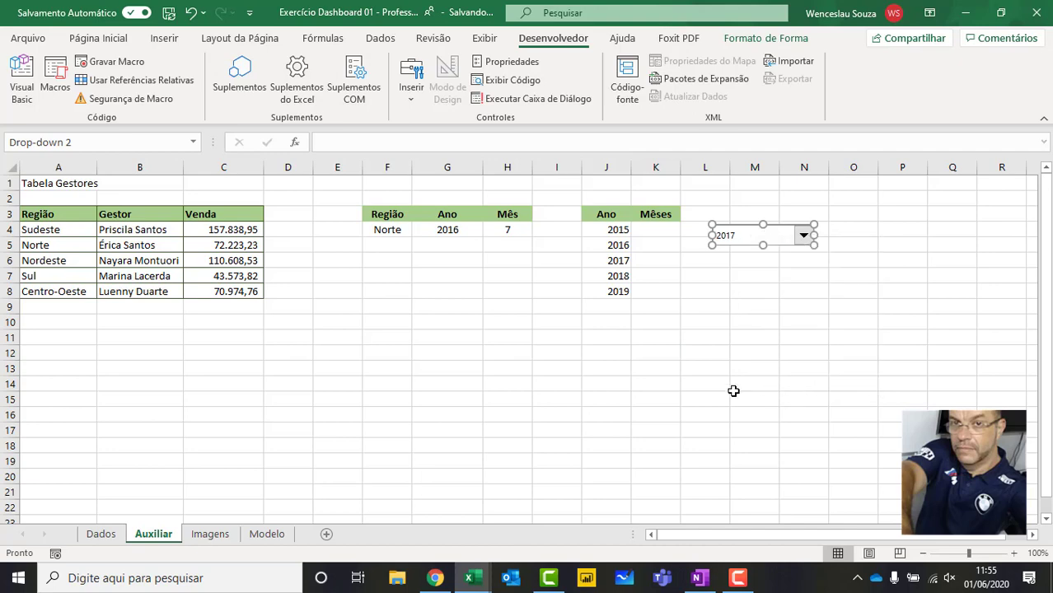
pyautogui.moveTo(410, 163); pyautogui.dragTo(864, 288)
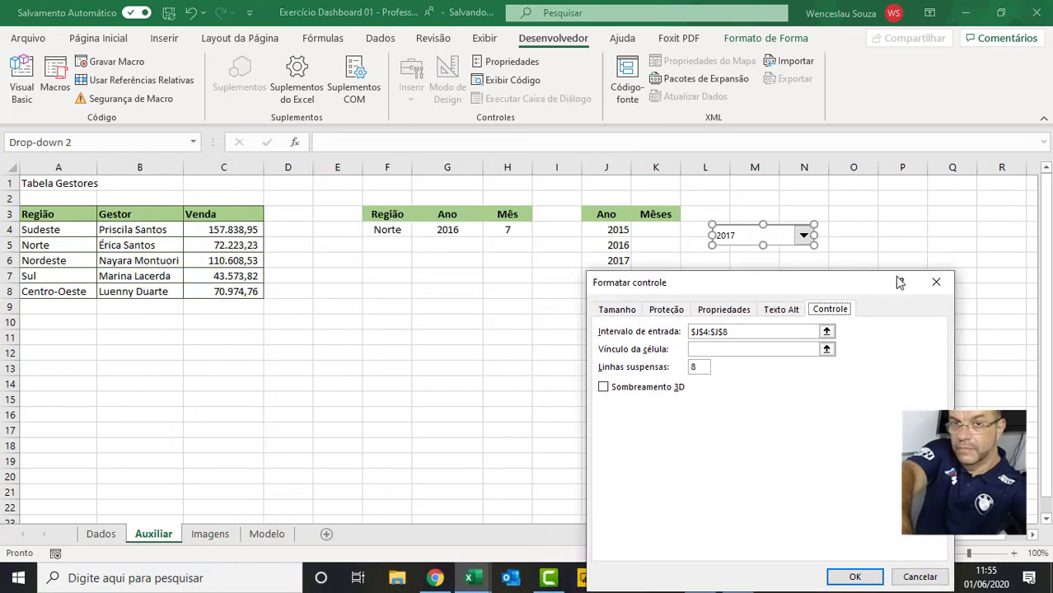
pyautogui.click(936, 282)
pyautogui.click(865, 251)
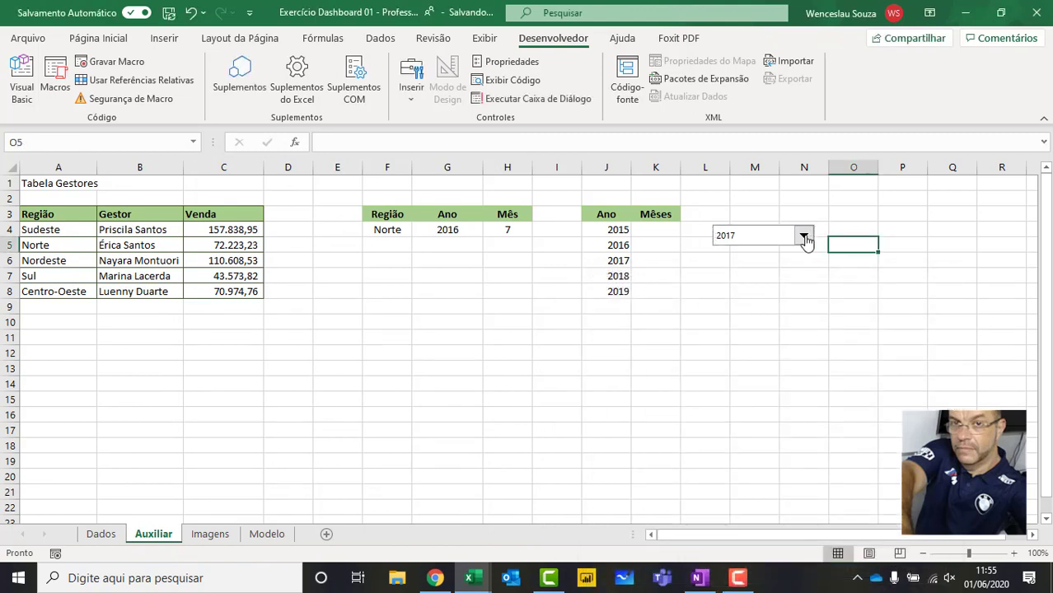
# Test the combo box by choosing 2015, 2016, 2017 and 2019 in turn.
pyautogui.click(803, 236)
pyautogui.click(766, 253)
pyautogui.click(803, 236)
pyautogui.click(772, 262)
pyautogui.click(803, 236)
pyautogui.click(767, 272)
pyautogui.click(803, 236)
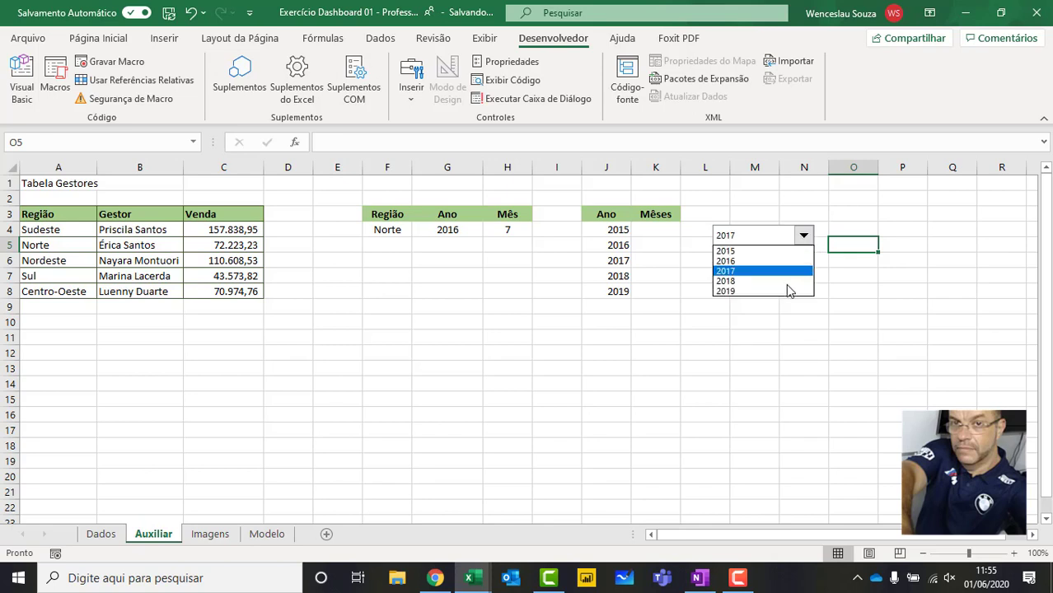
pyautogui.click(786, 289)
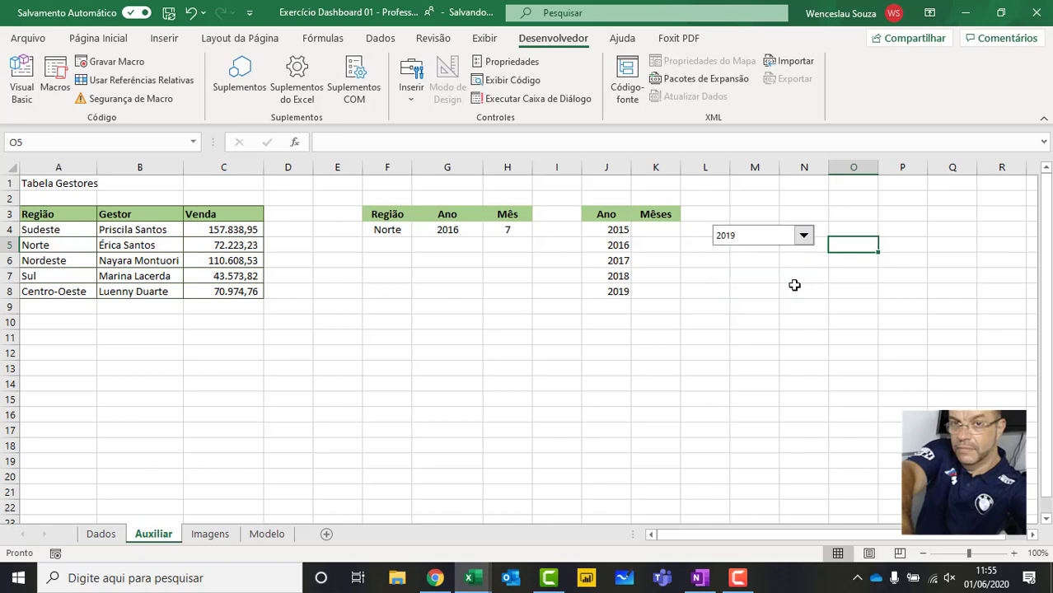
# Link the combo box to cell $G$5 and enable 3D shading in its control format settings.
pyautogui.rightClick(762, 242)
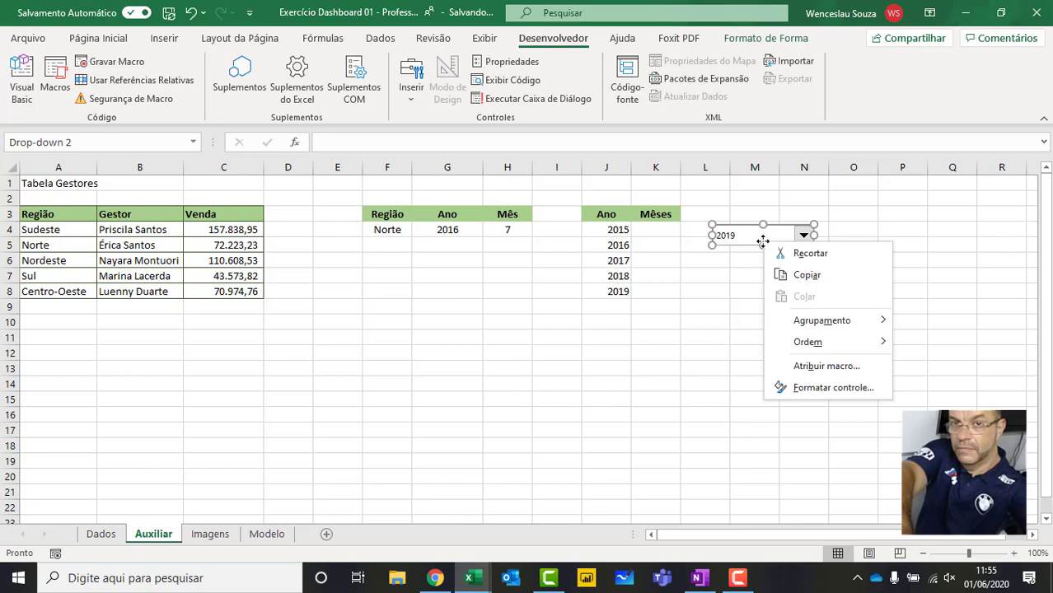
pyautogui.click(802, 392)
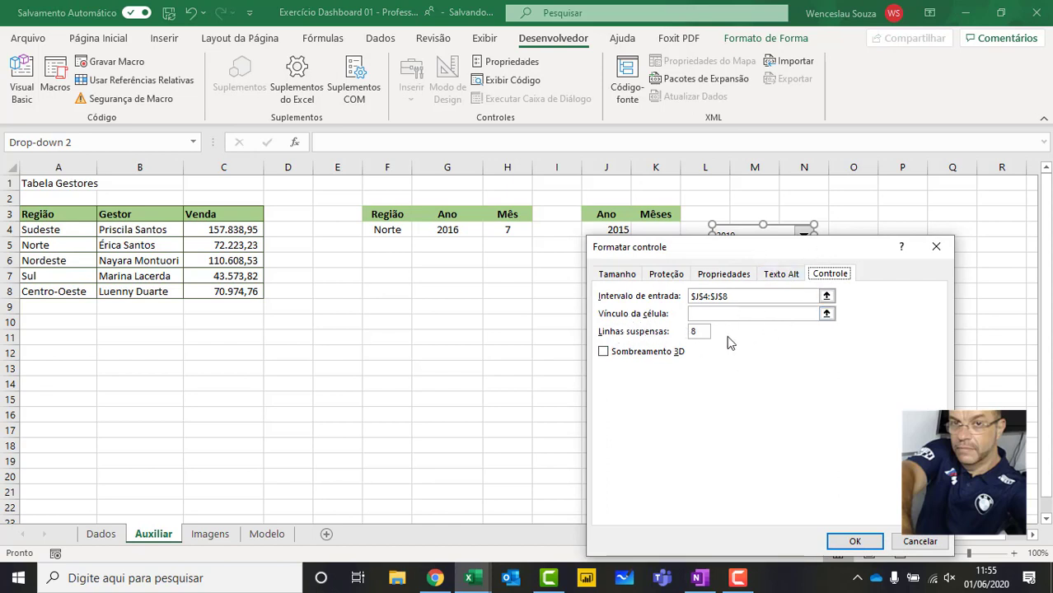
pyautogui.moveTo(794, 246); pyautogui.dragTo(798, 282)
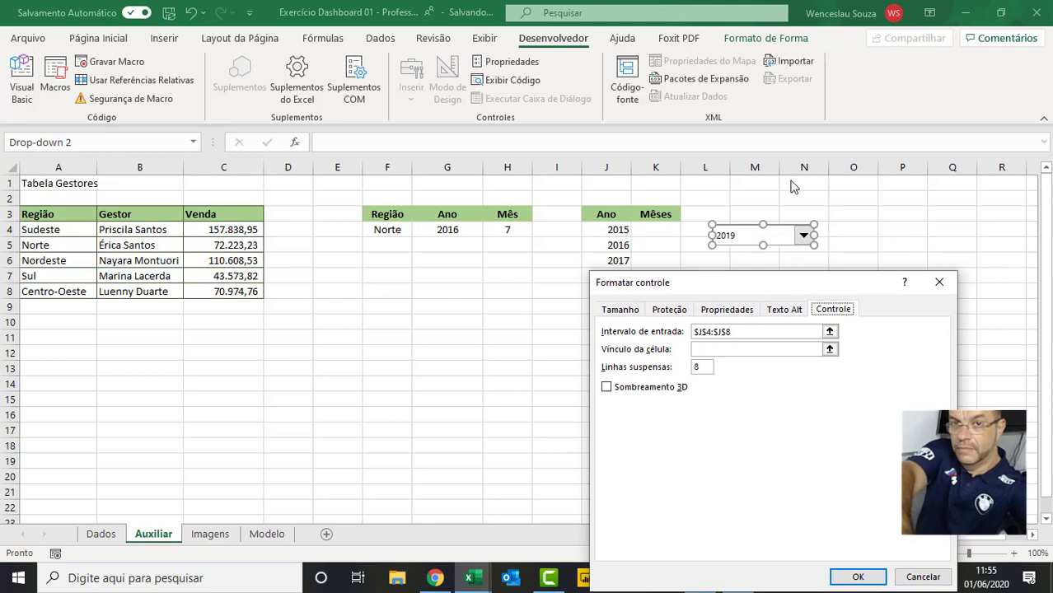
pyautogui.click(830, 349)
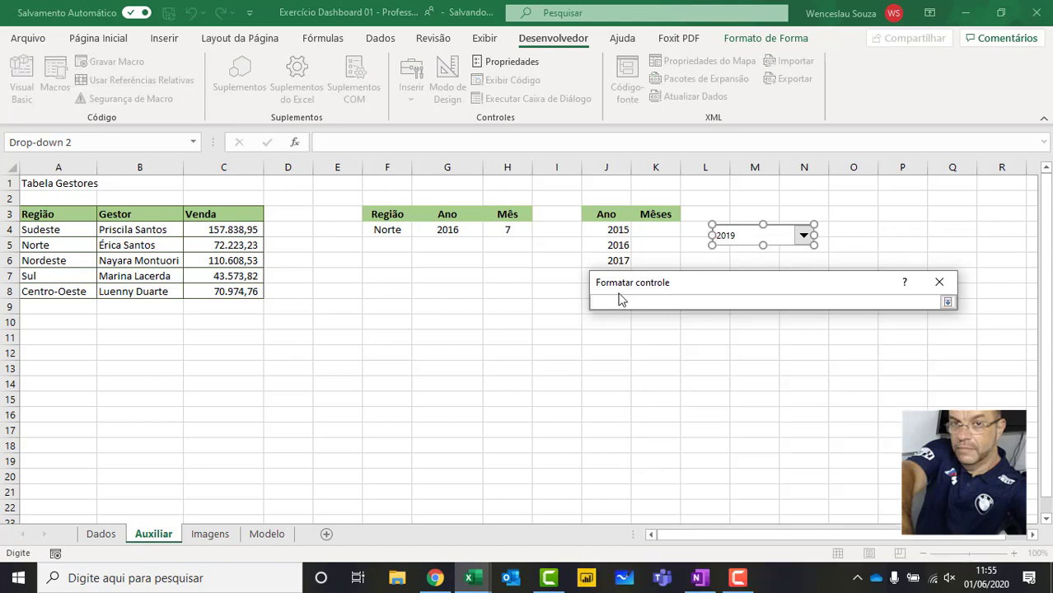
pyautogui.click(449, 245)
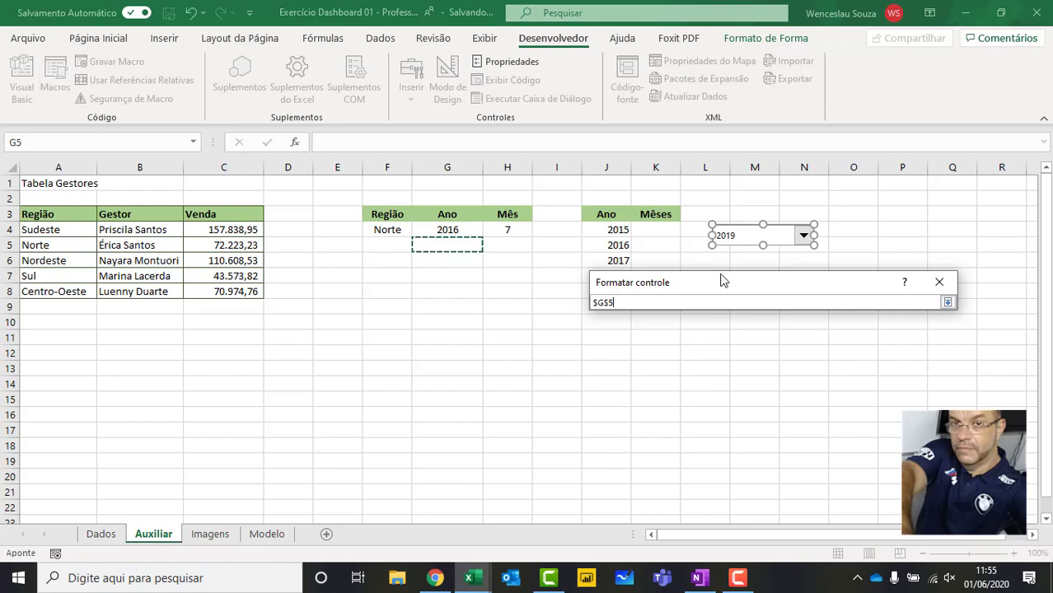
pyautogui.click(947, 303)
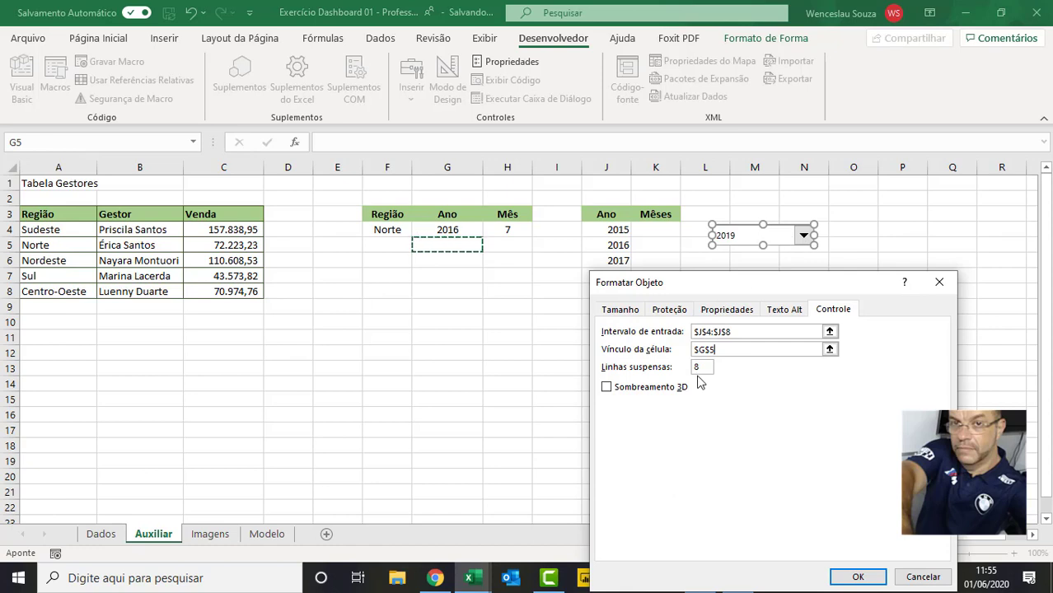
pyautogui.click(607, 389)
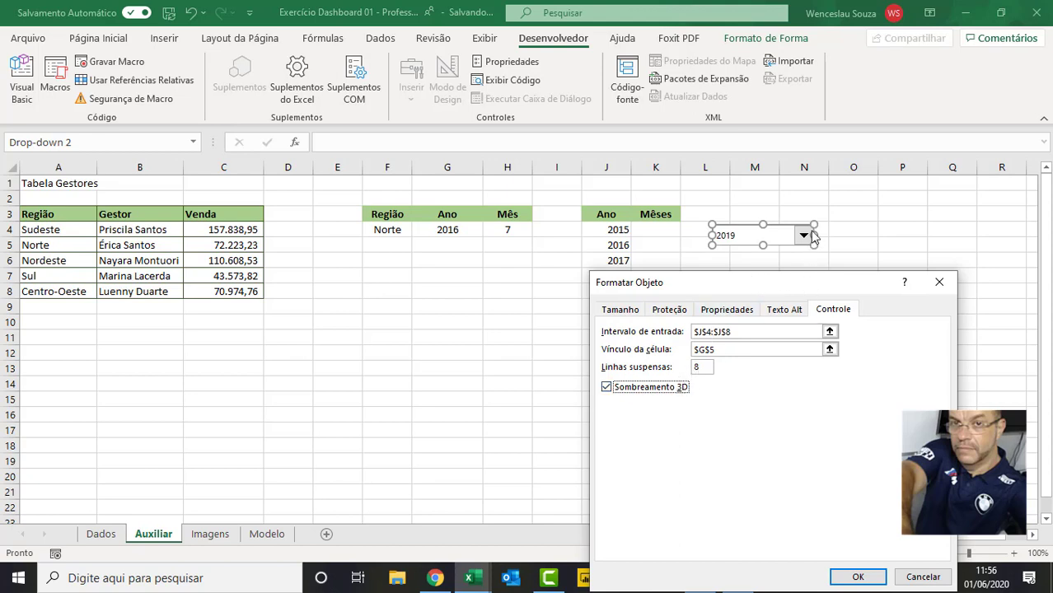
pyautogui.click(855, 576)
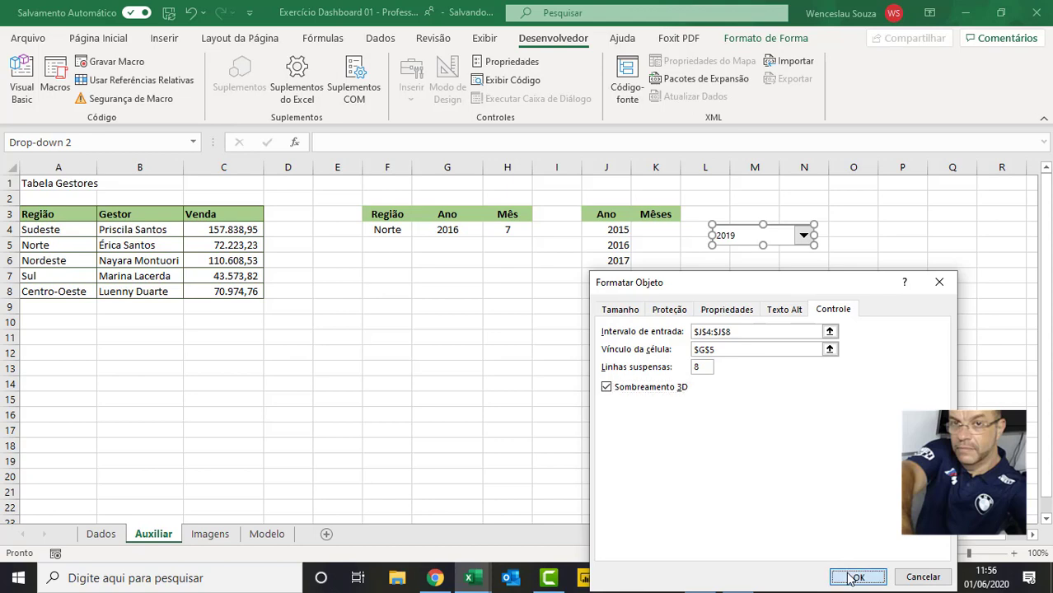
pyautogui.click(791, 435)
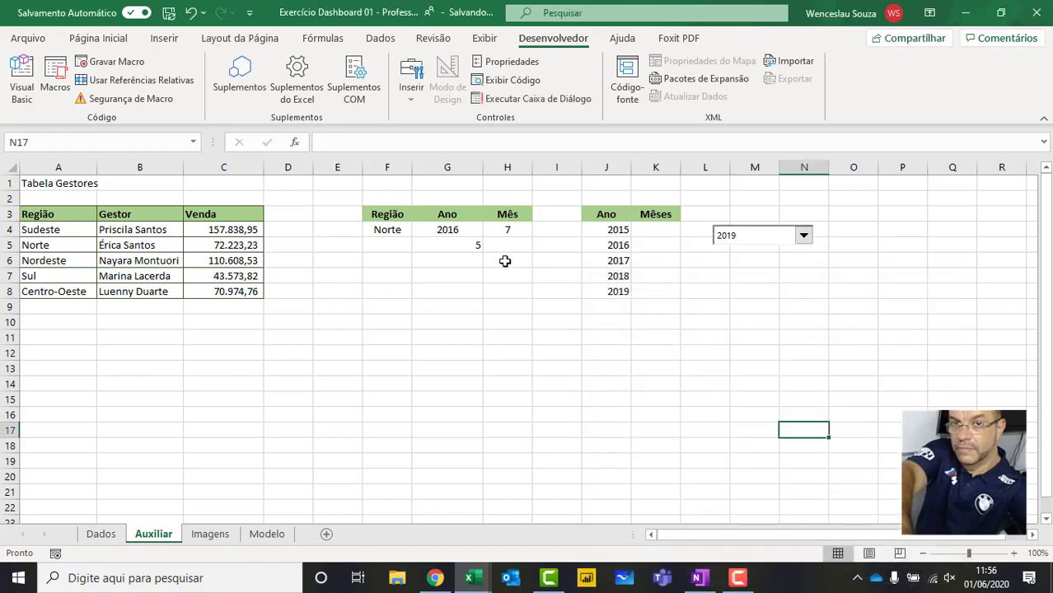
# Centre the content of the linked cell G5 horizontally.
pyautogui.click(456, 247)
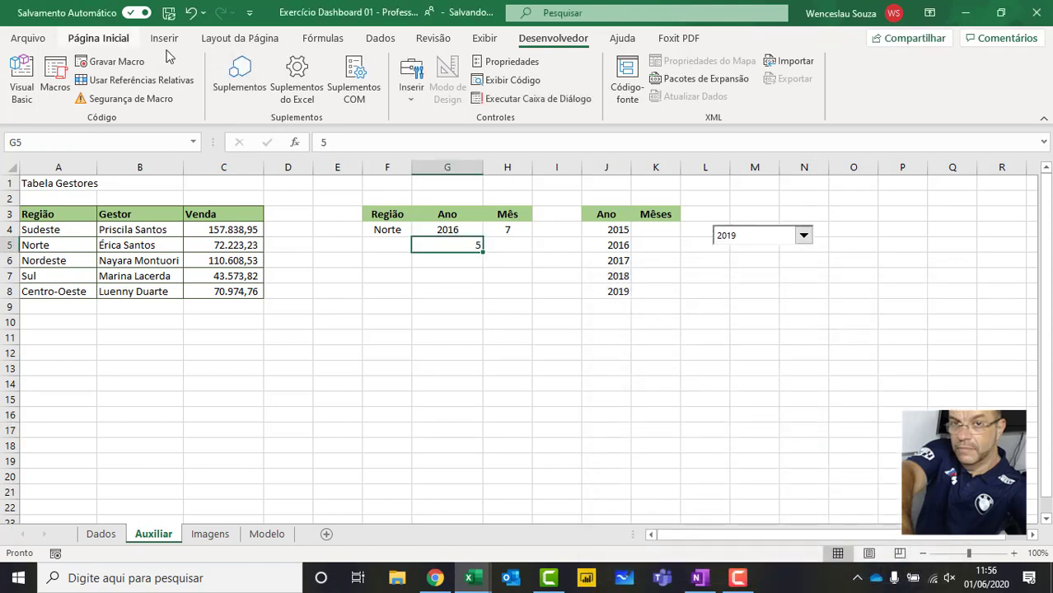
pyautogui.click(119, 39)
pyautogui.click(308, 91)
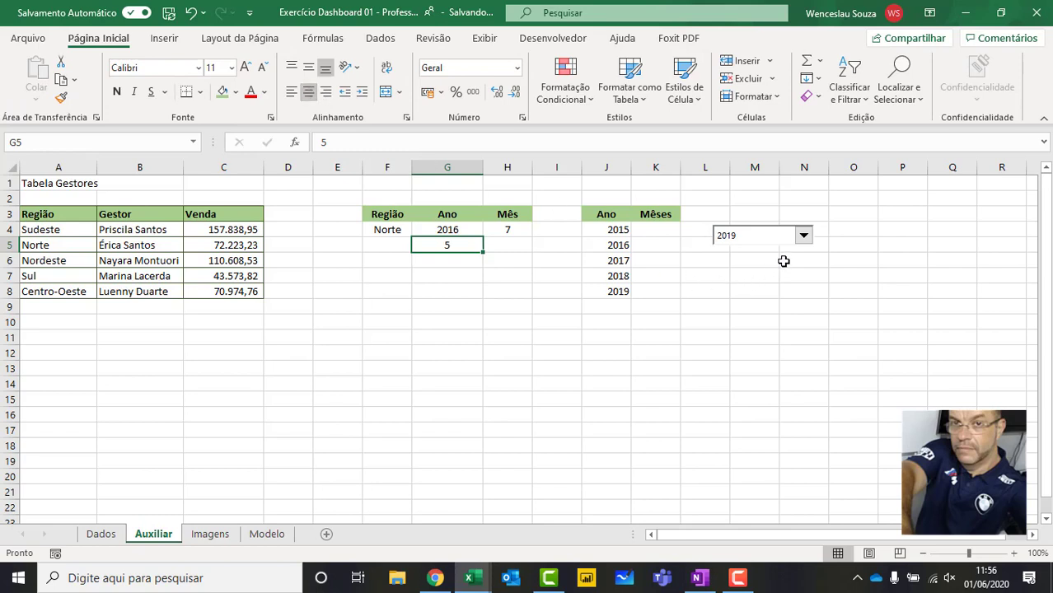
# Choose 2015, 2016 and 2017 in the combo box to check how the linked cell G5 responds.
pyautogui.click(803, 239)
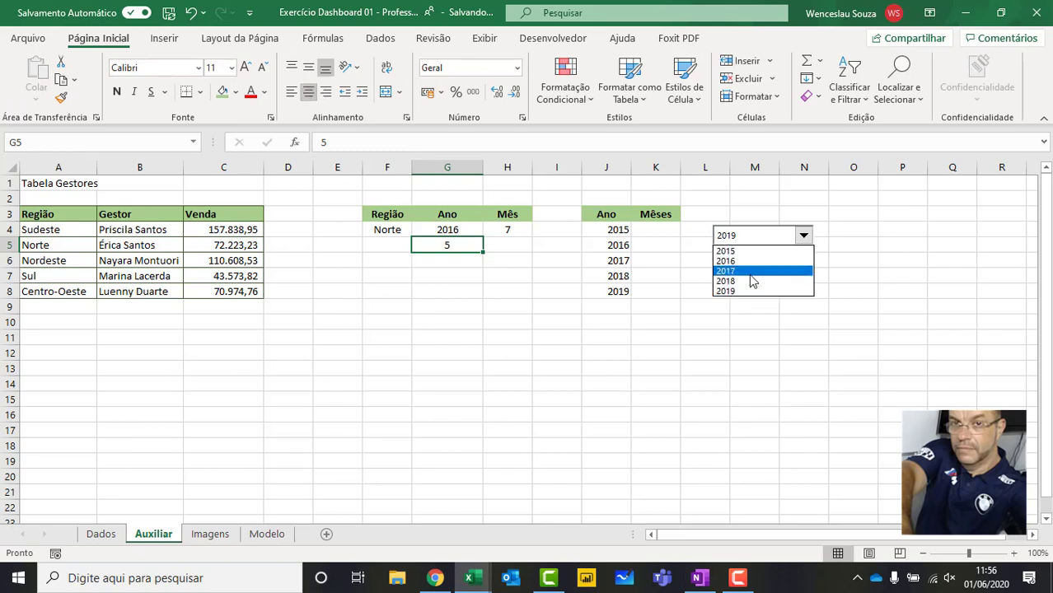
pyautogui.click(752, 250)
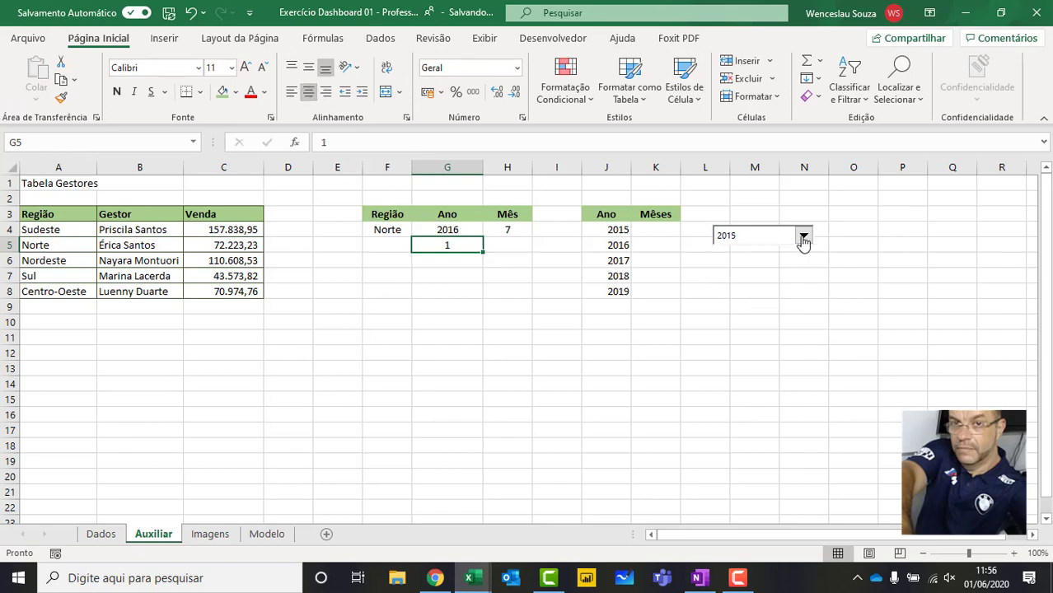
pyautogui.click(803, 238)
pyautogui.click(781, 261)
pyautogui.click(803, 238)
pyautogui.click(781, 271)
# Apply a yellow font colour and a yellow fill to cells F5:G5.
pyautogui.moveTo(393, 247); pyautogui.dragTo(444, 246)
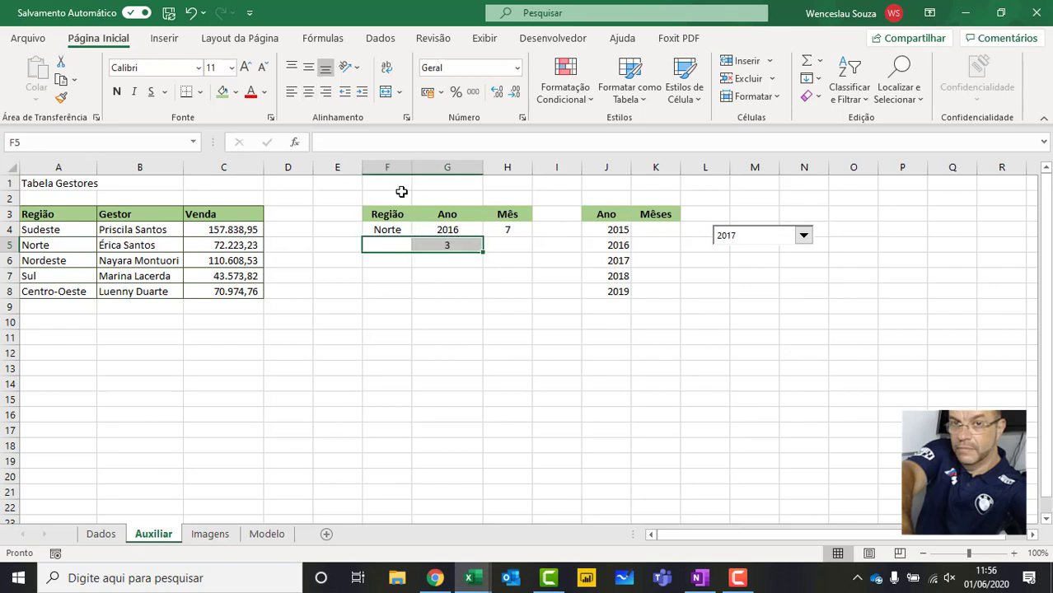
pyautogui.click(264, 91)
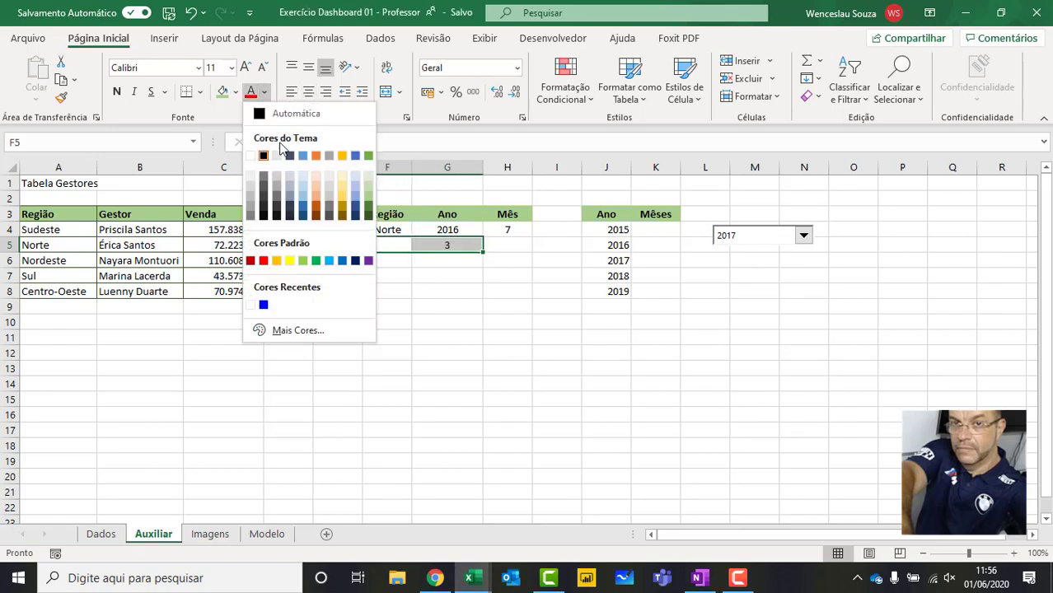
pyautogui.click(289, 262)
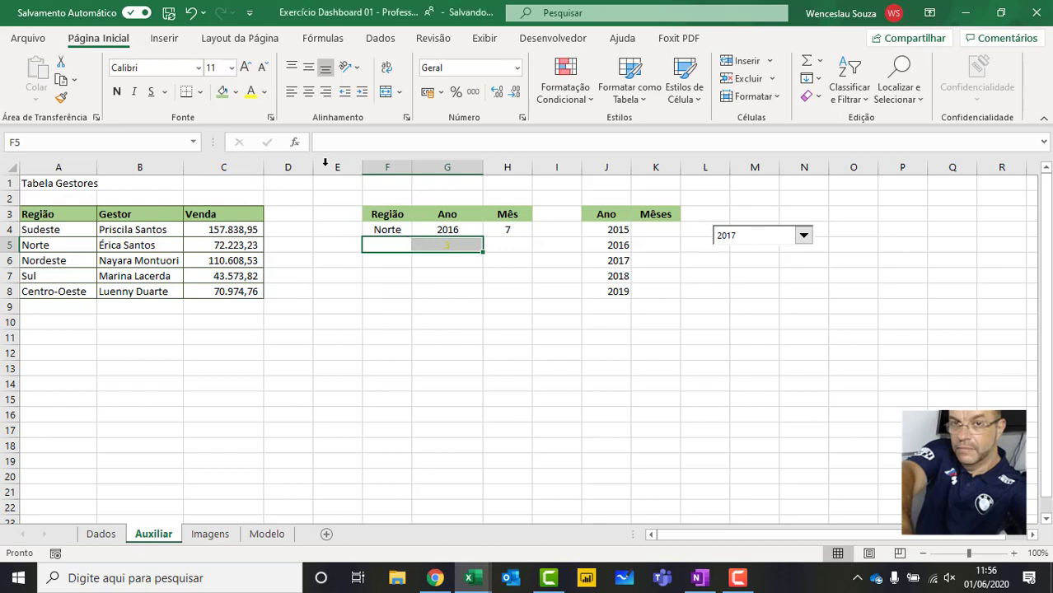
pyautogui.click(237, 92)
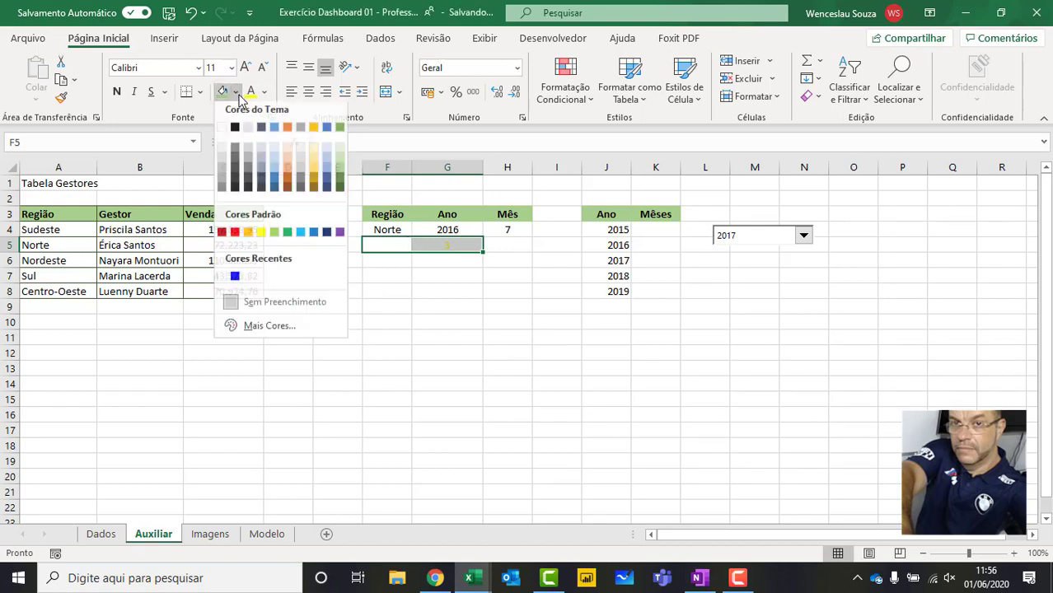
pyautogui.click(262, 238)
# Set the font colour of cell G5 back to automatic.
pyautogui.click(438, 245)
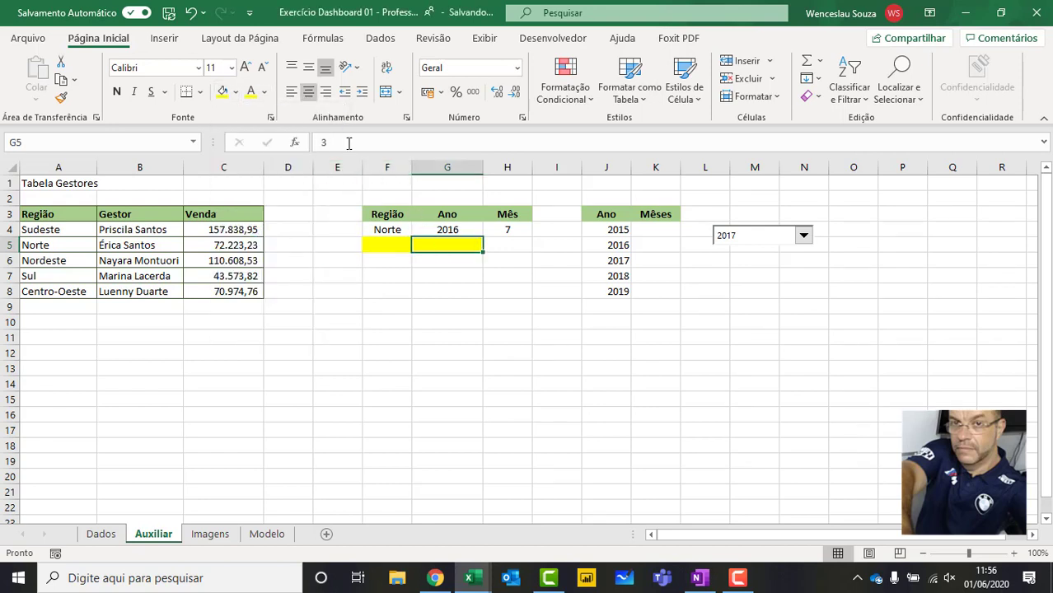
pyautogui.click(263, 91)
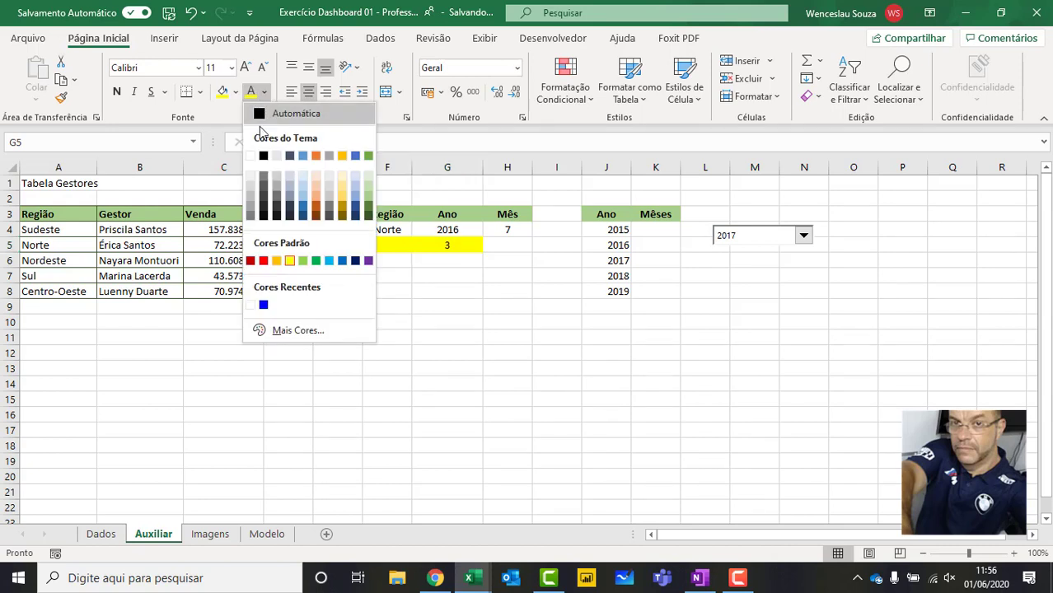
pyautogui.click(266, 115)
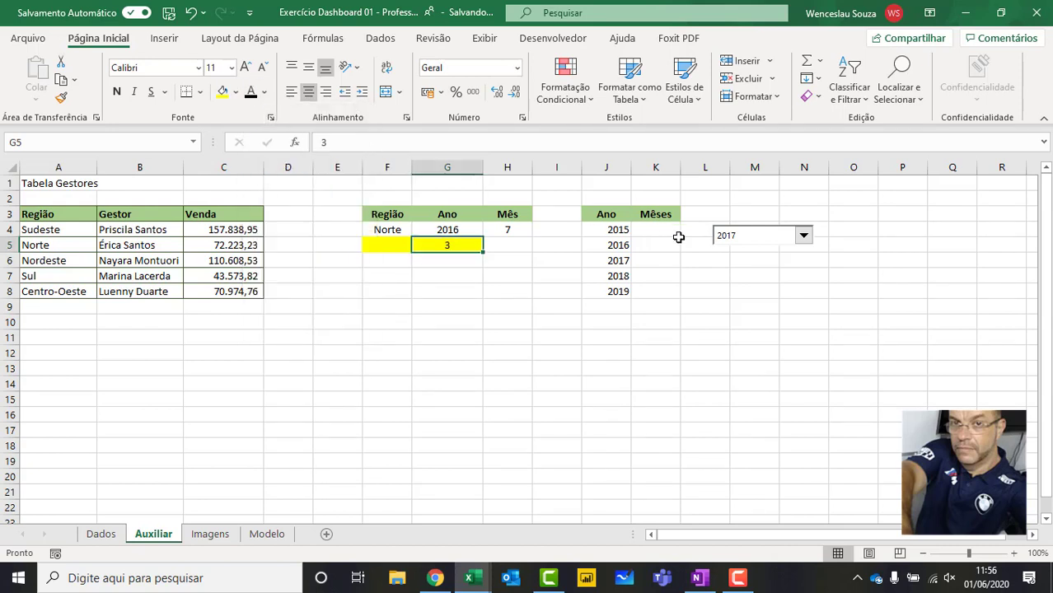
# Choose 2018 and finally 2019 in the combo box to test the highlighted linked cell.
pyautogui.click(806, 237)
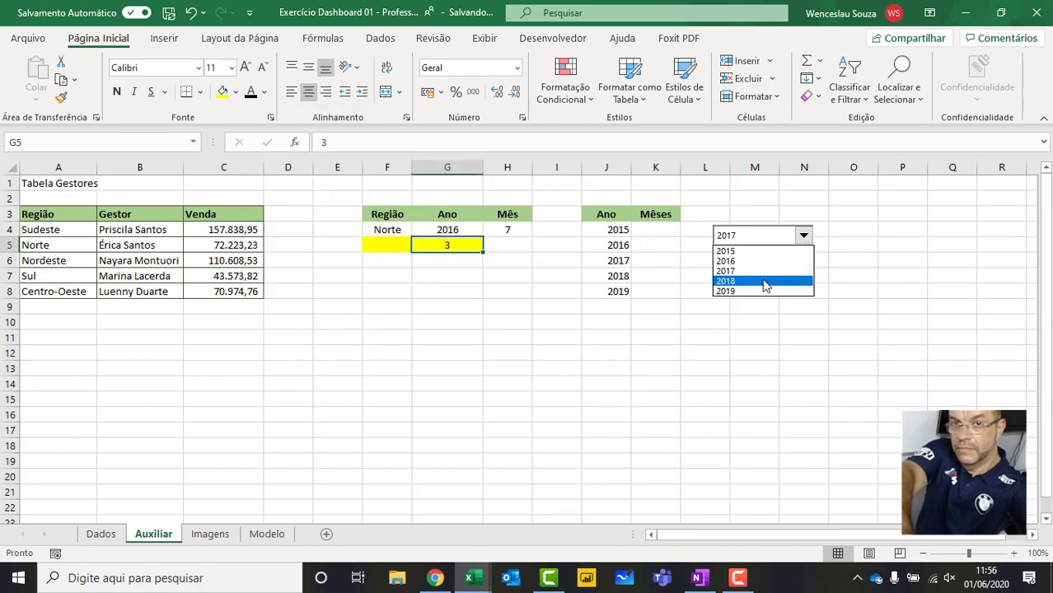
pyautogui.click(765, 278)
pyautogui.click(803, 238)
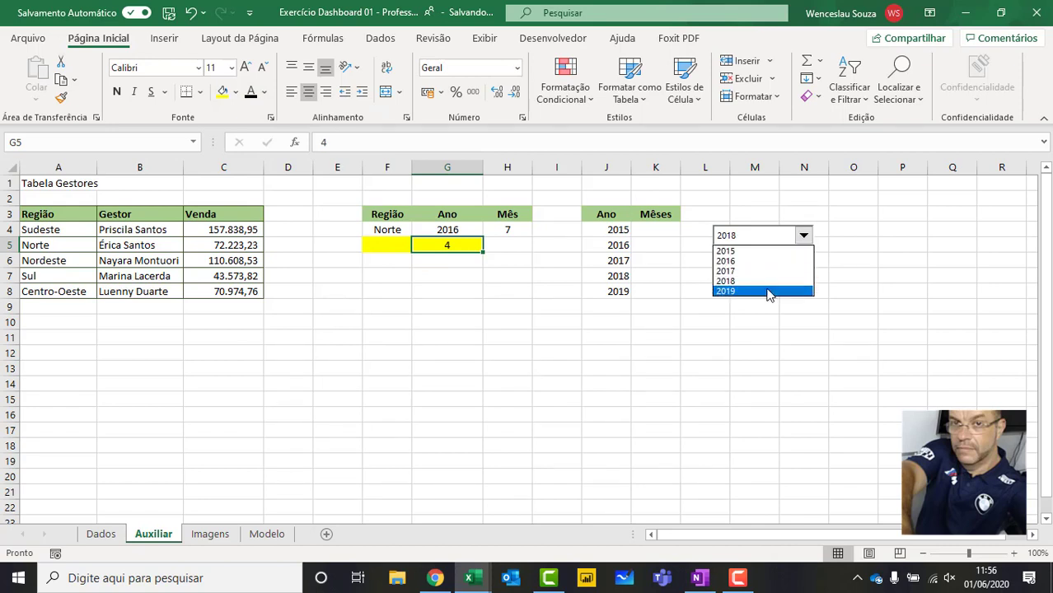
pyautogui.click(768, 291)
# Fill the month criterion cell H4 with yellow.
pyautogui.click(507, 229)
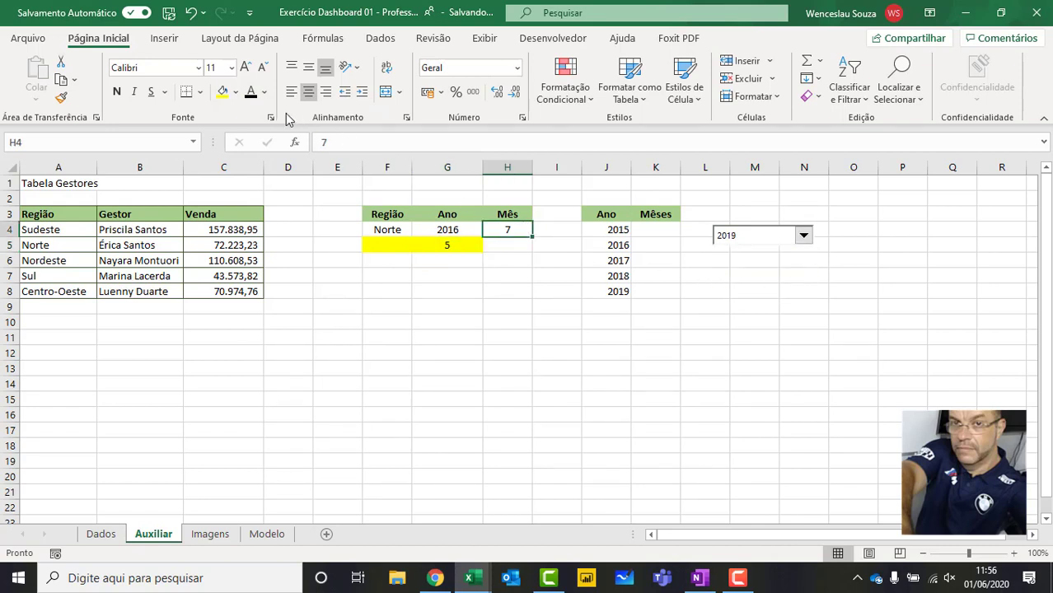
pyautogui.click(222, 91)
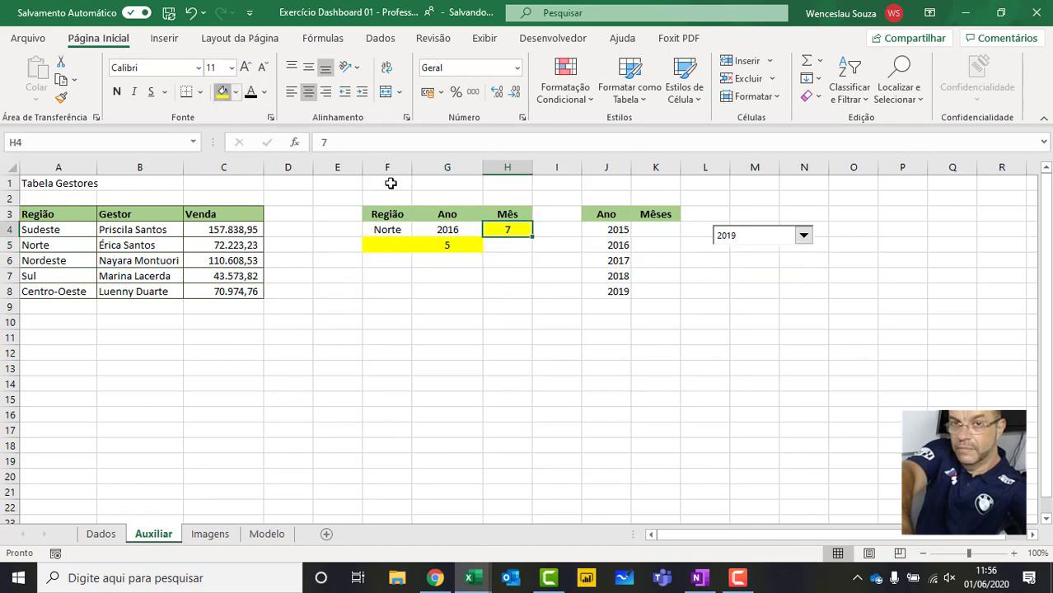
# Choose 2016 in the combo box and compare linked cell G5 with the year list in J4:J8.
pyautogui.click(462, 225)
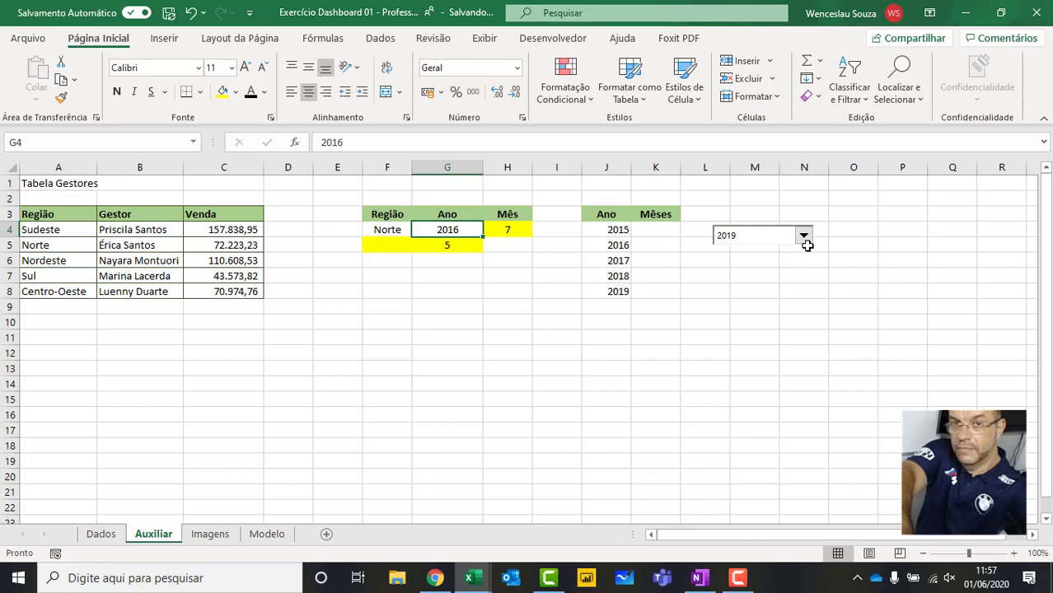
pyautogui.click(803, 235)
pyautogui.click(770, 260)
pyautogui.click(774, 238)
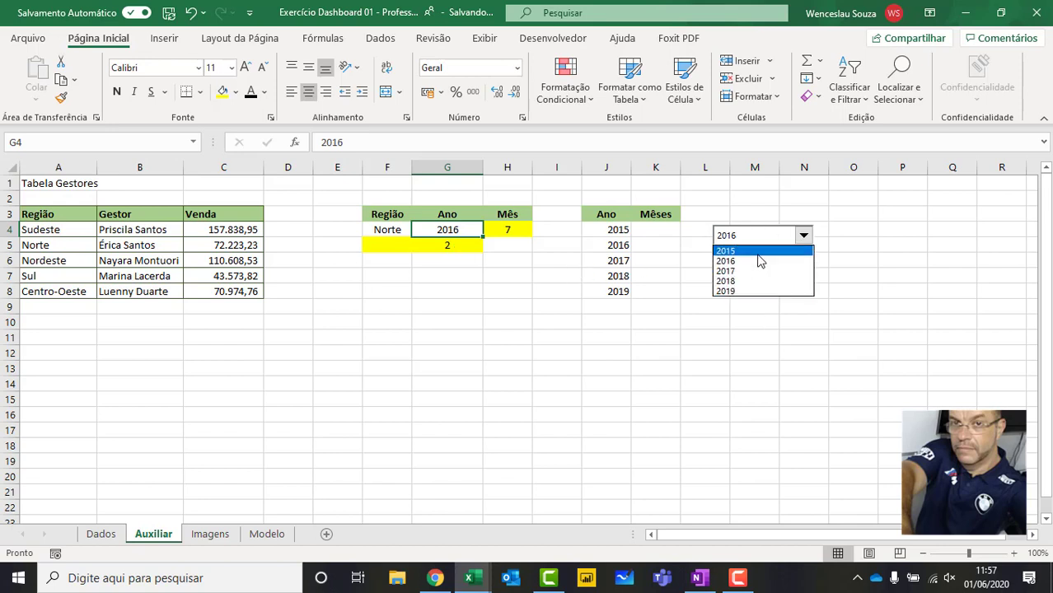
pyautogui.click(464, 247)
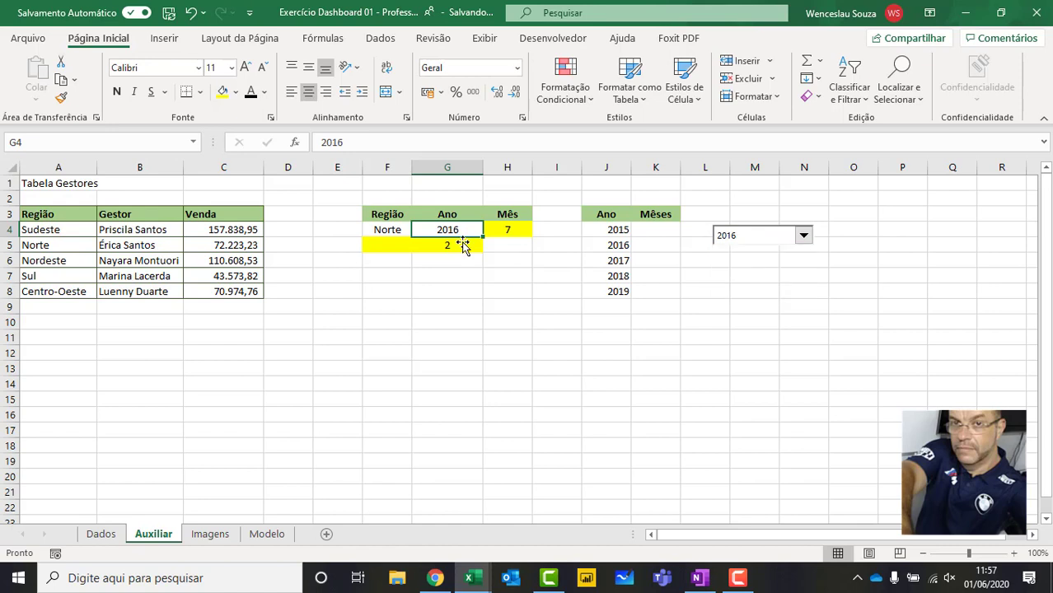
pyautogui.click(462, 251)
pyautogui.moveTo(597, 229); pyautogui.dragTo(592, 284)
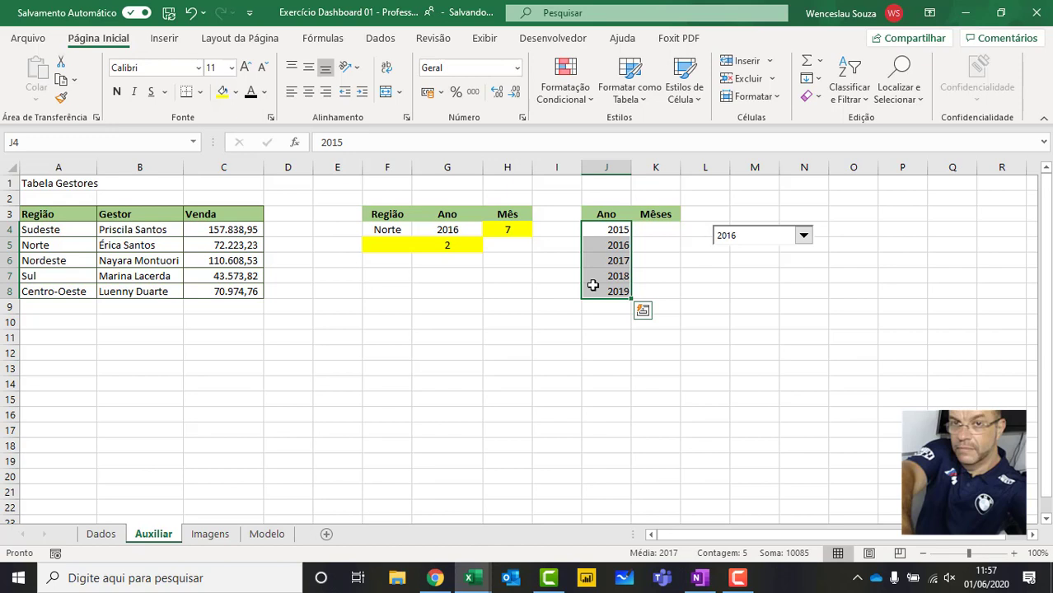
# Replace the fixed year in criterion cell G4 with the formula =ÍNDICE(J4:J8;G5).
pyautogui.click(476, 230)
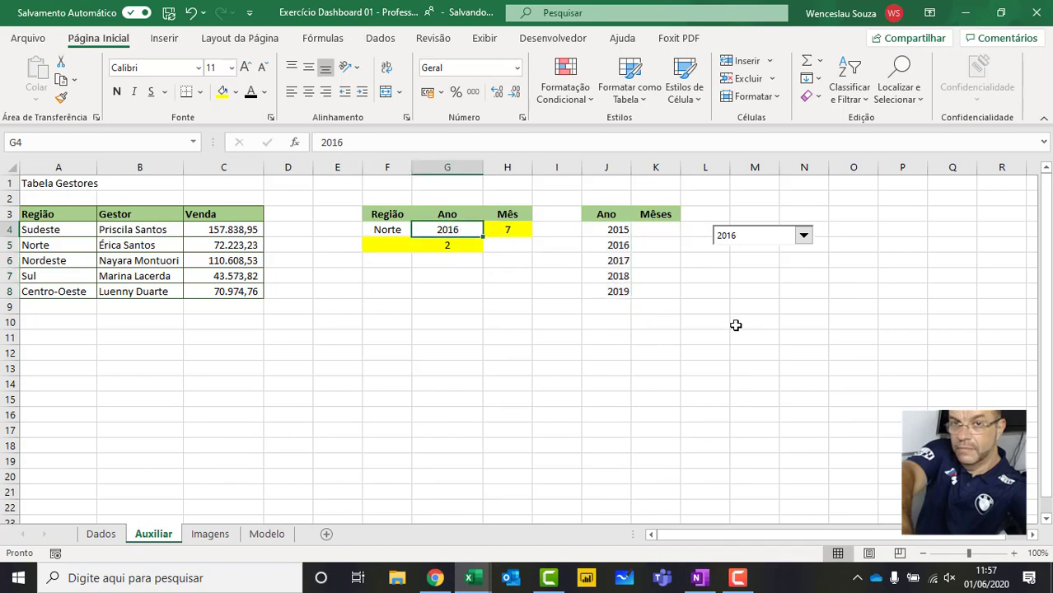
pyautogui.press('Delete')
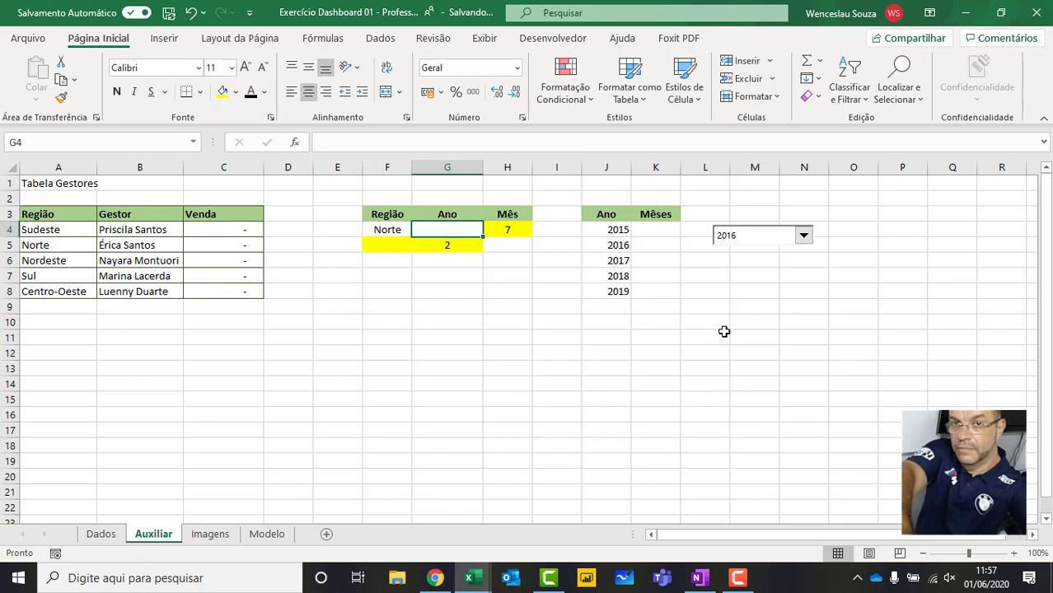
pyautogui.write('ín')
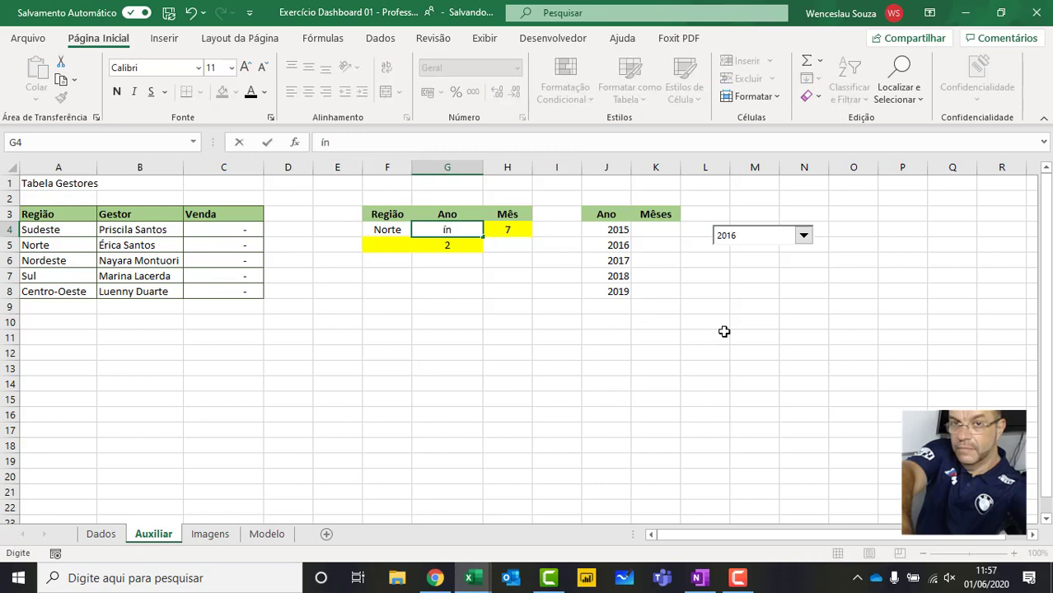
pyautogui.write('=ín')
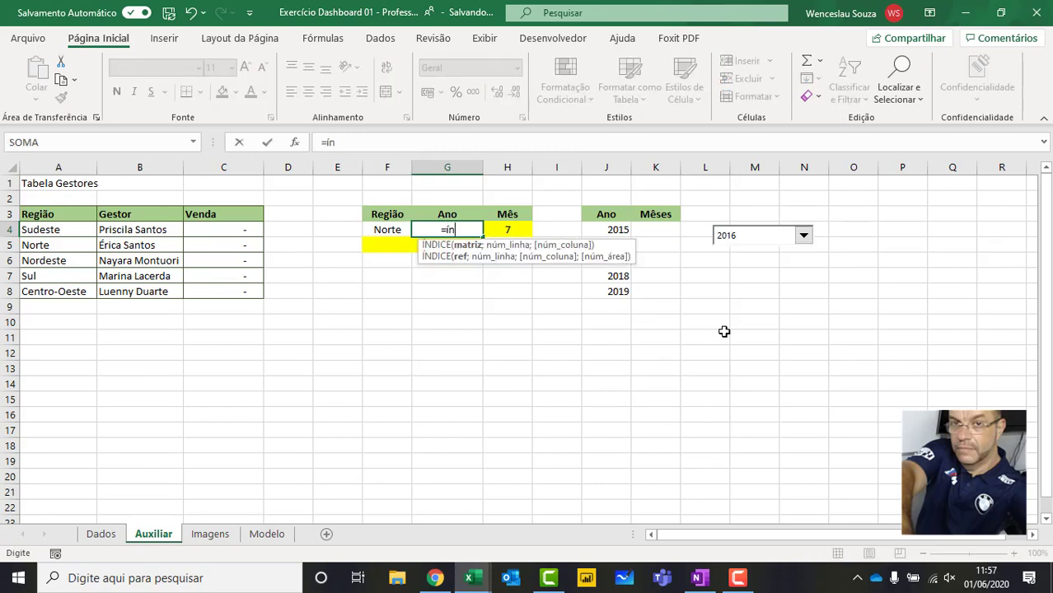
pyautogui.press('Tab')
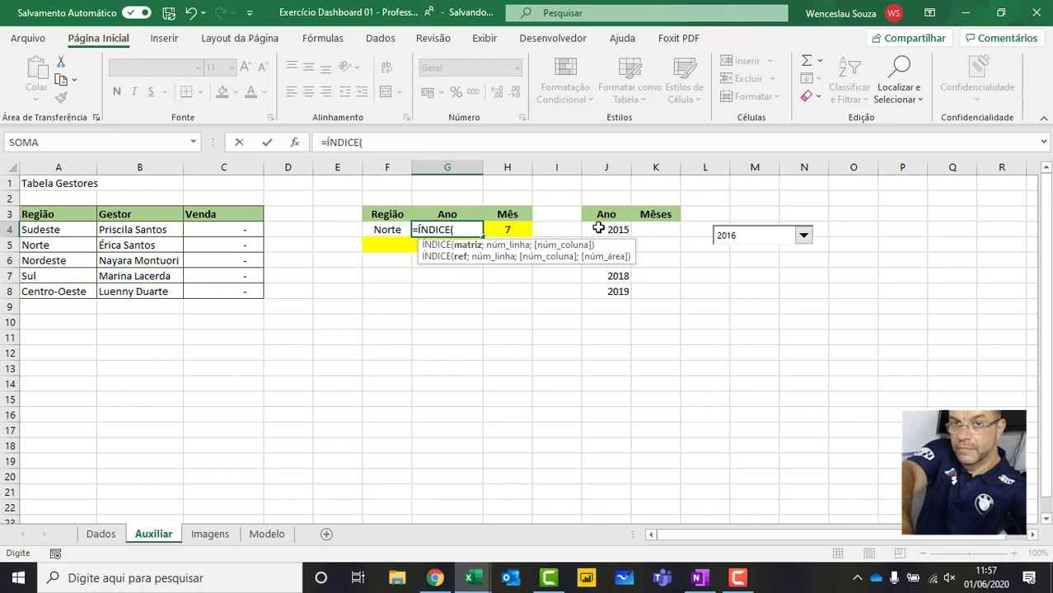
pyautogui.moveTo(598, 229); pyautogui.dragTo(584, 286)
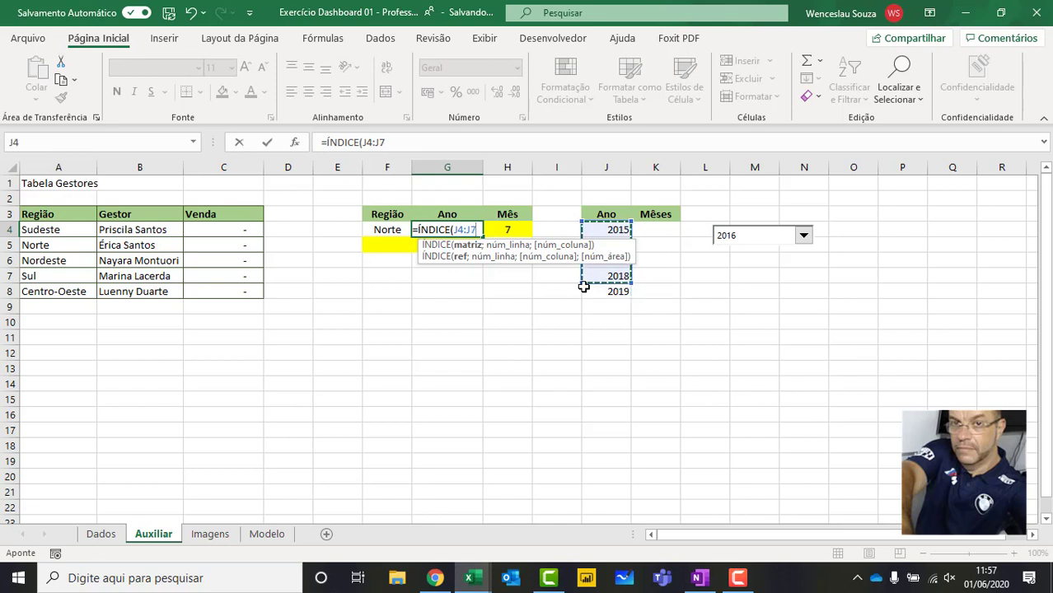
pyautogui.moveTo(590, 249); pyautogui.dragTo(587, 288)
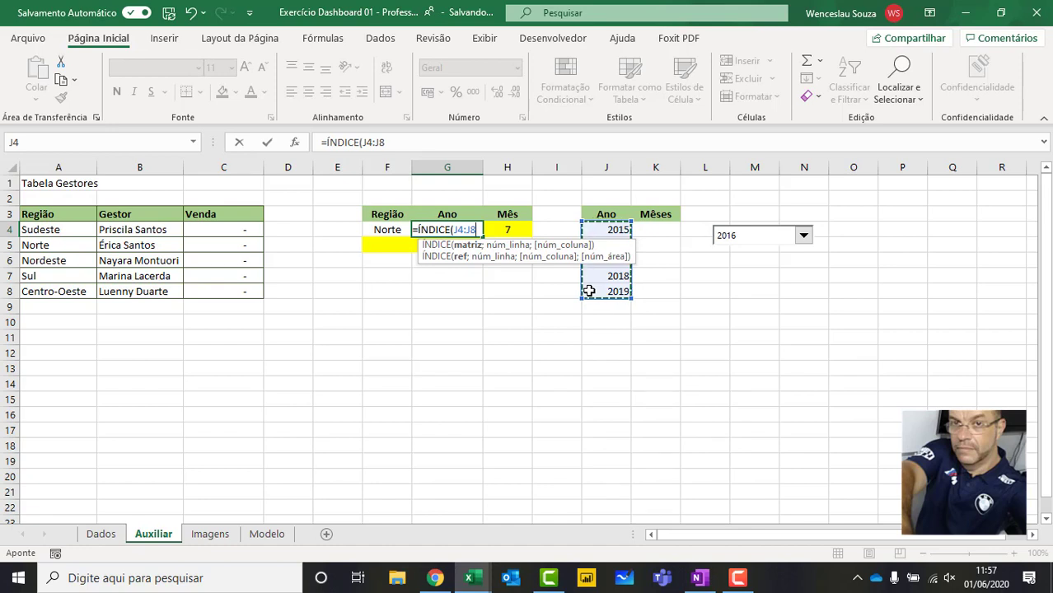
pyautogui.write(';')
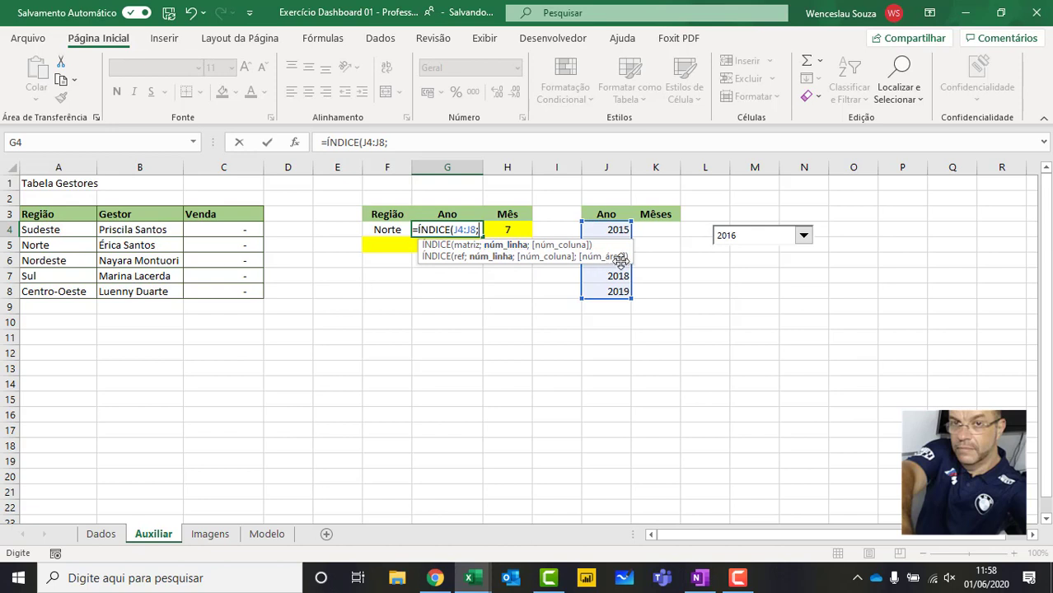
pyautogui.moveTo(628, 241); pyautogui.dragTo(500, 439)
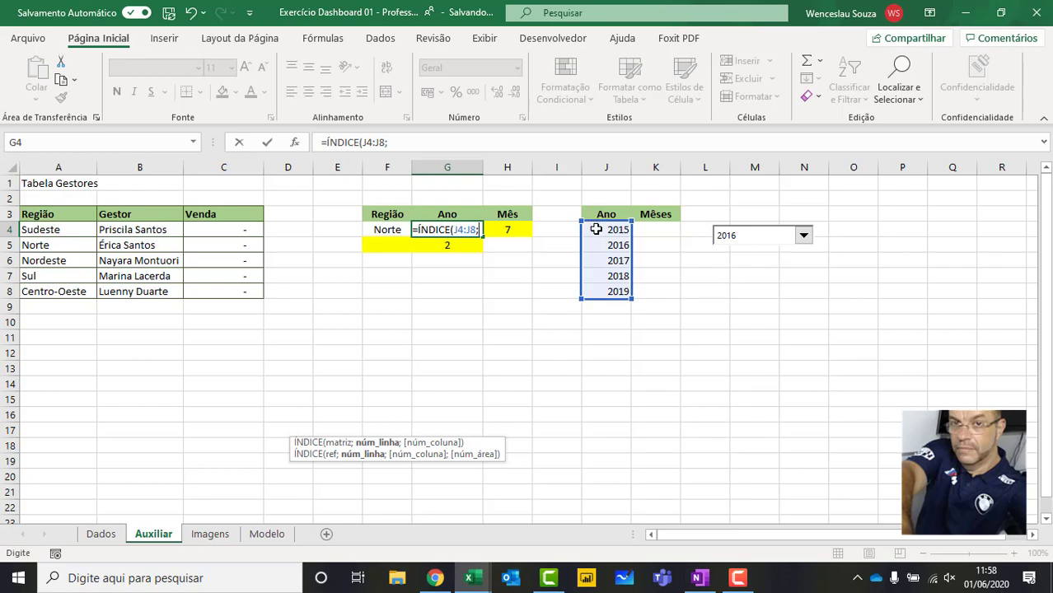
pyautogui.click(452, 246)
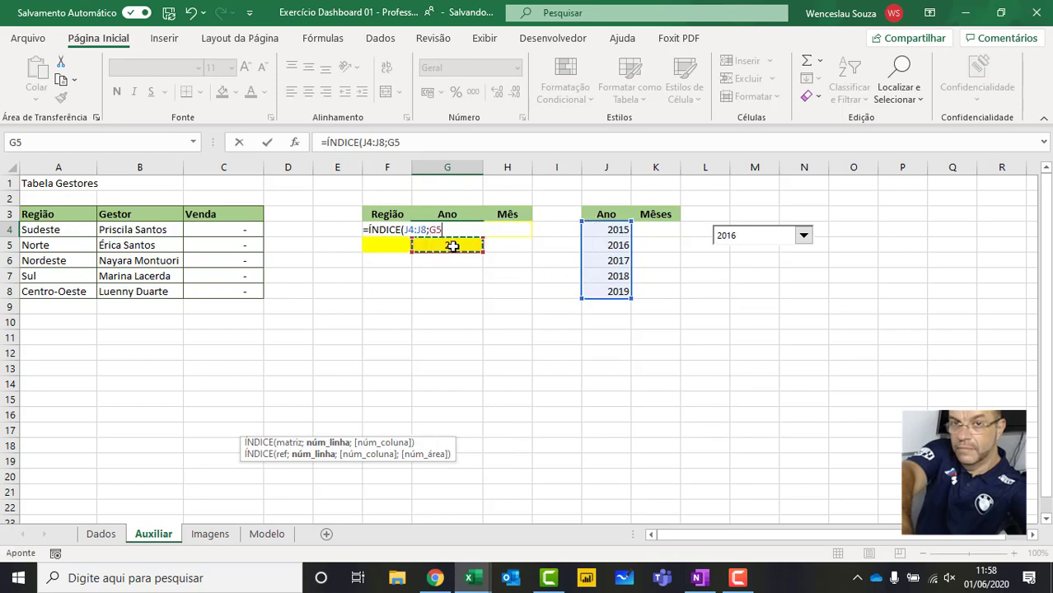
pyautogui.write(')')
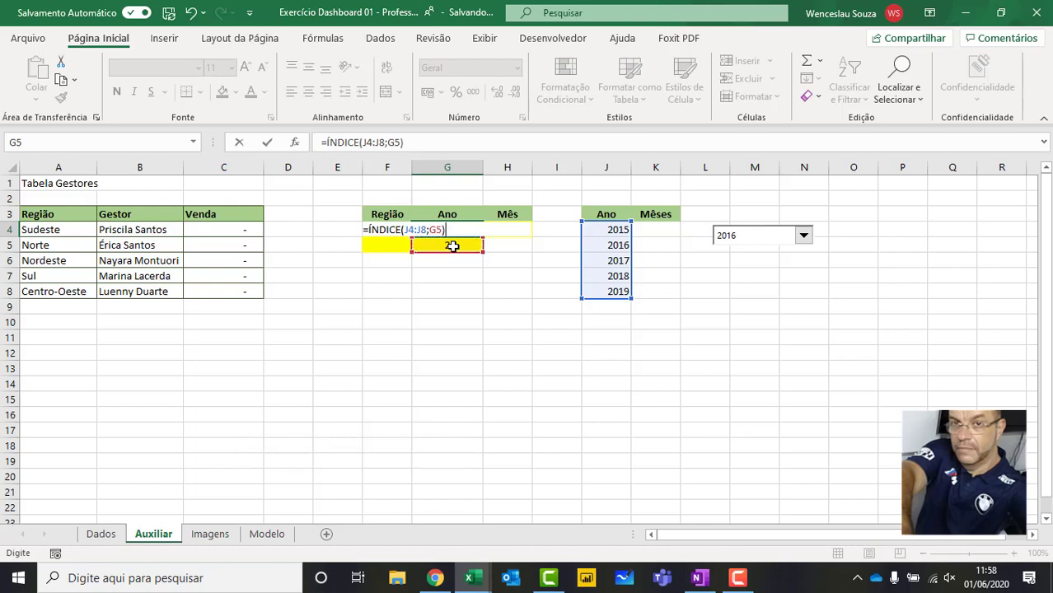
pyautogui.press('BackSpace')
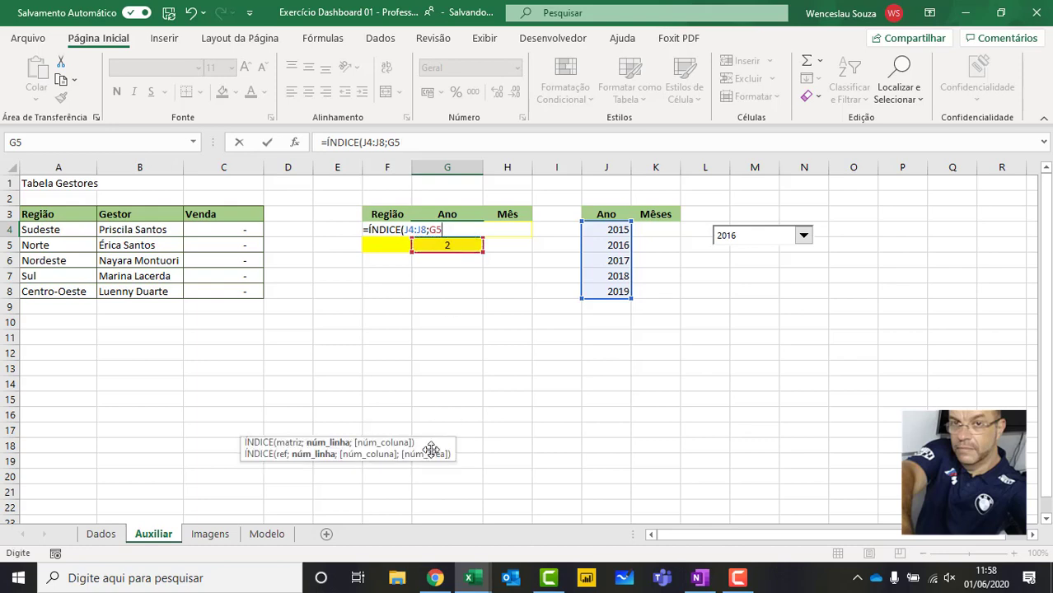
pyautogui.moveTo(430, 446); pyautogui.dragTo(512, 279)
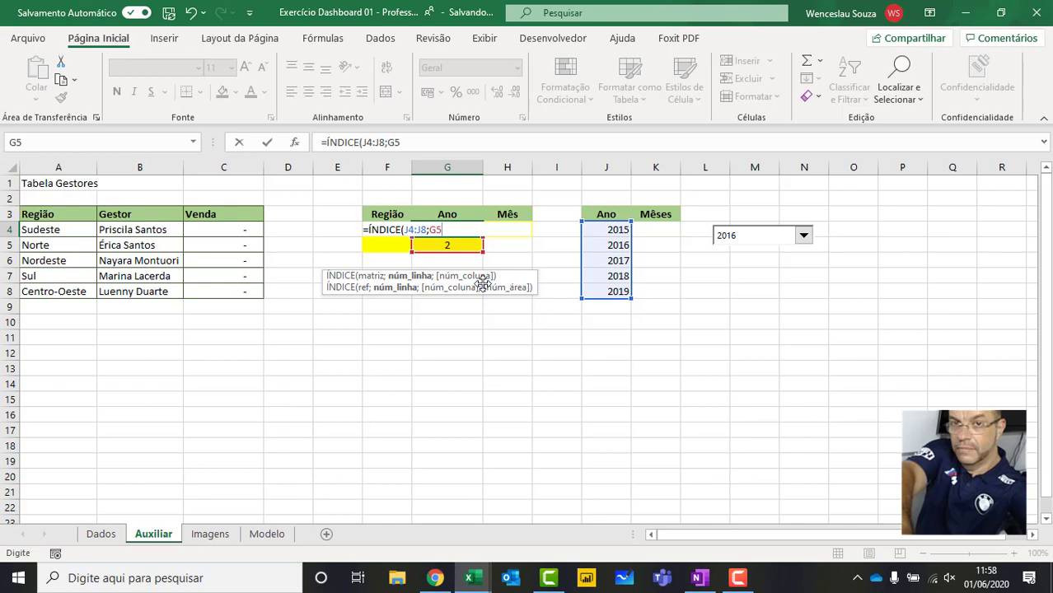
pyautogui.write(')')
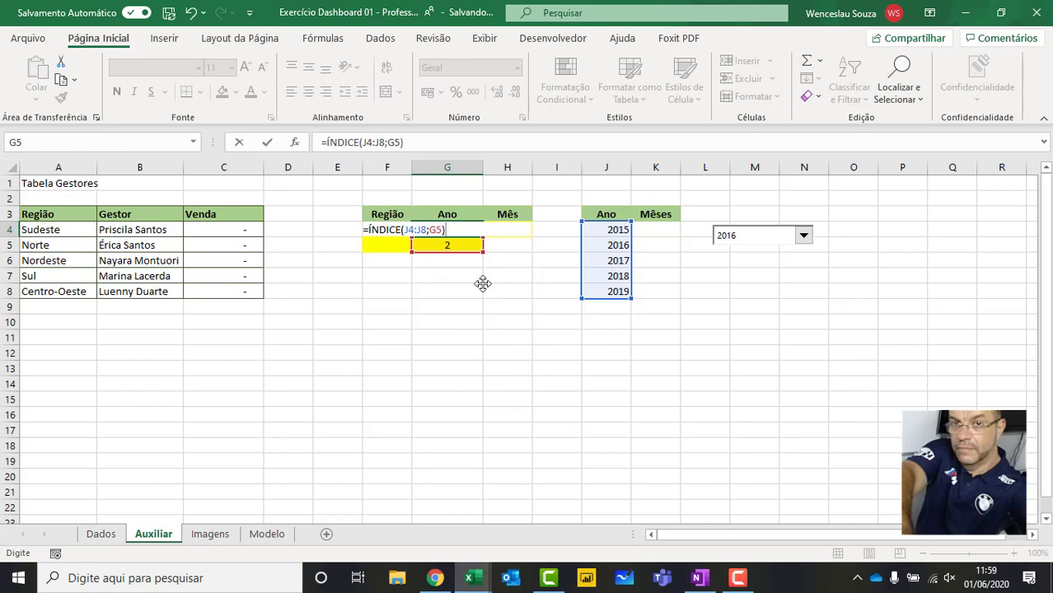
pyautogui.press('Return')
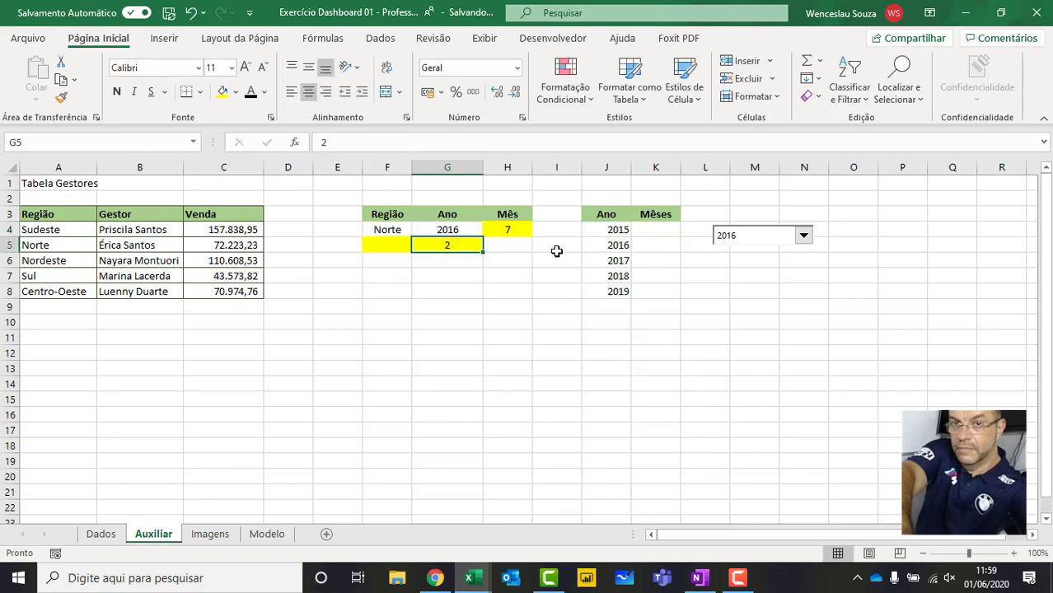
# Choose 2015 and then 2019 in the combo box to test the year formula in G4 against linked cell G5.
pyautogui.click(606, 241)
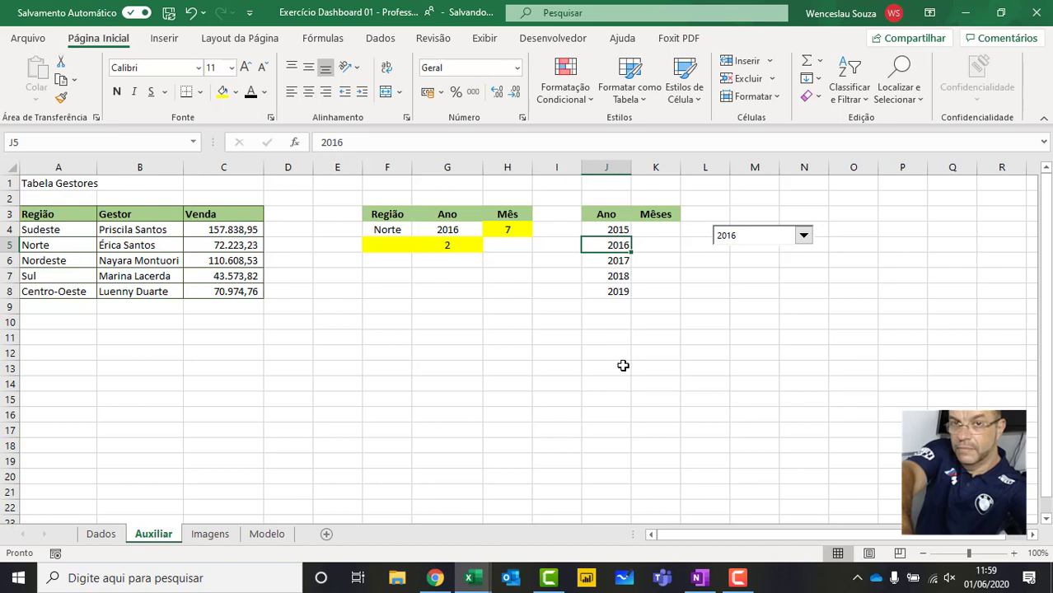
pyautogui.click(804, 237)
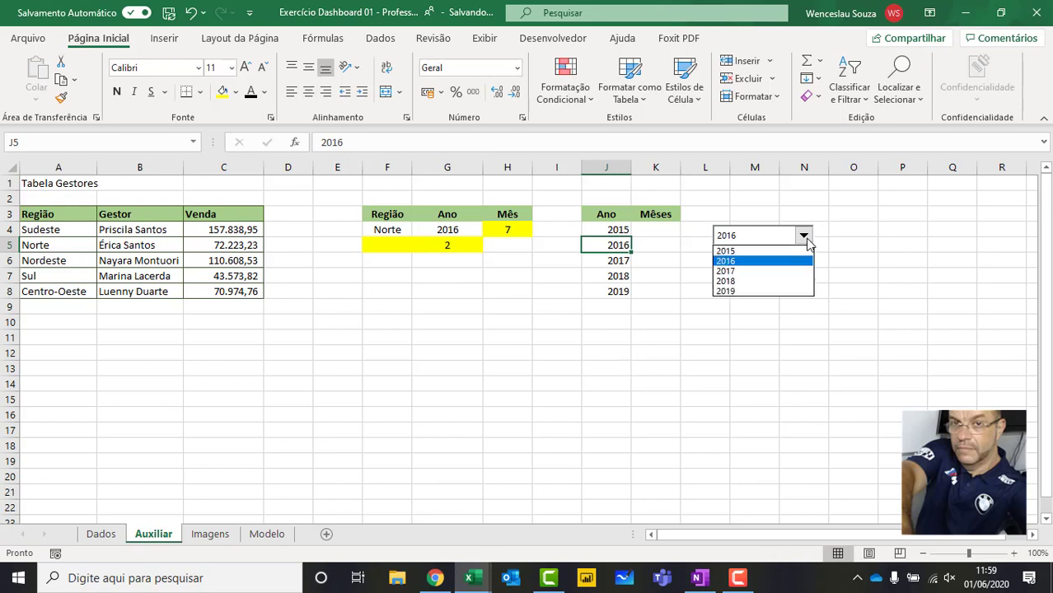
pyautogui.click(763, 251)
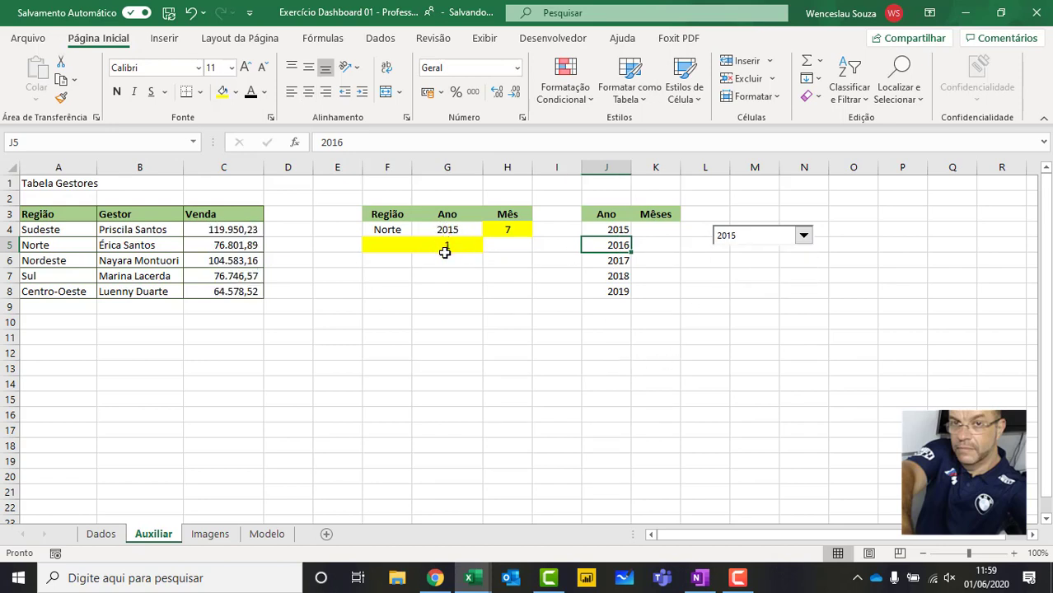
pyautogui.click(804, 236)
pyautogui.click(749, 292)
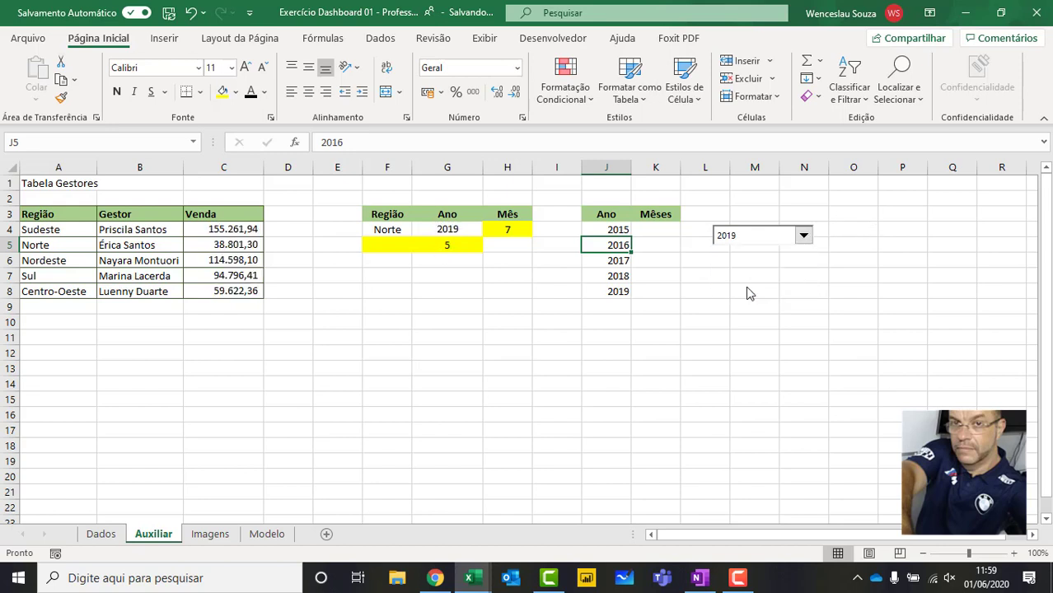
pyautogui.click(445, 230)
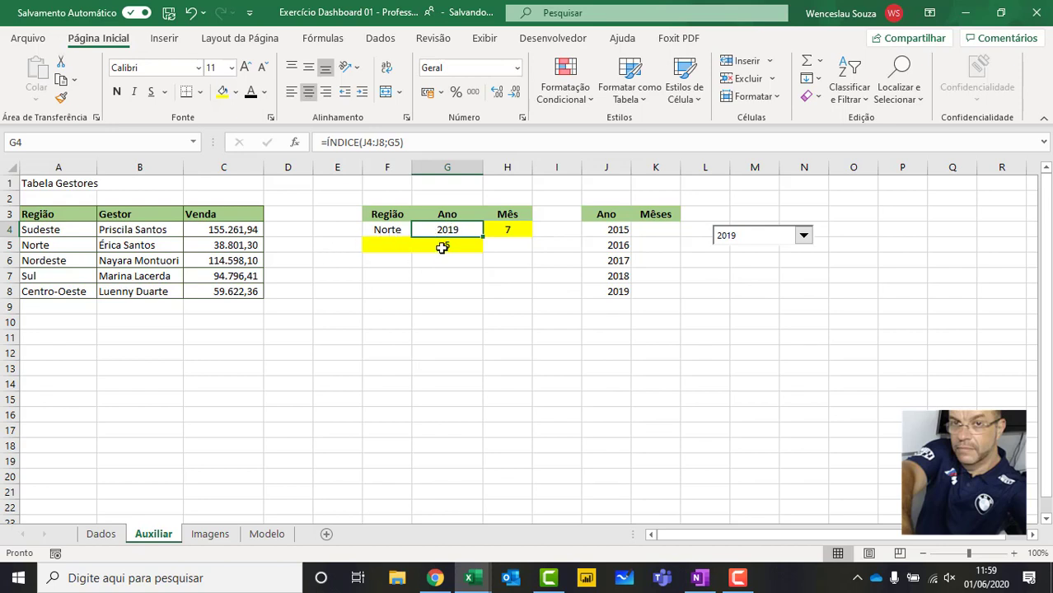
pyautogui.click(442, 247)
pyautogui.click(446, 231)
# Insert a clustered column chart of the managers' sales from B3:C8 and place it below the criteria and year tables.
pyautogui.moveTo(251, 235); pyautogui.dragTo(243, 291)
pyautogui.moveTo(167, 218); pyautogui.dragTo(232, 295)
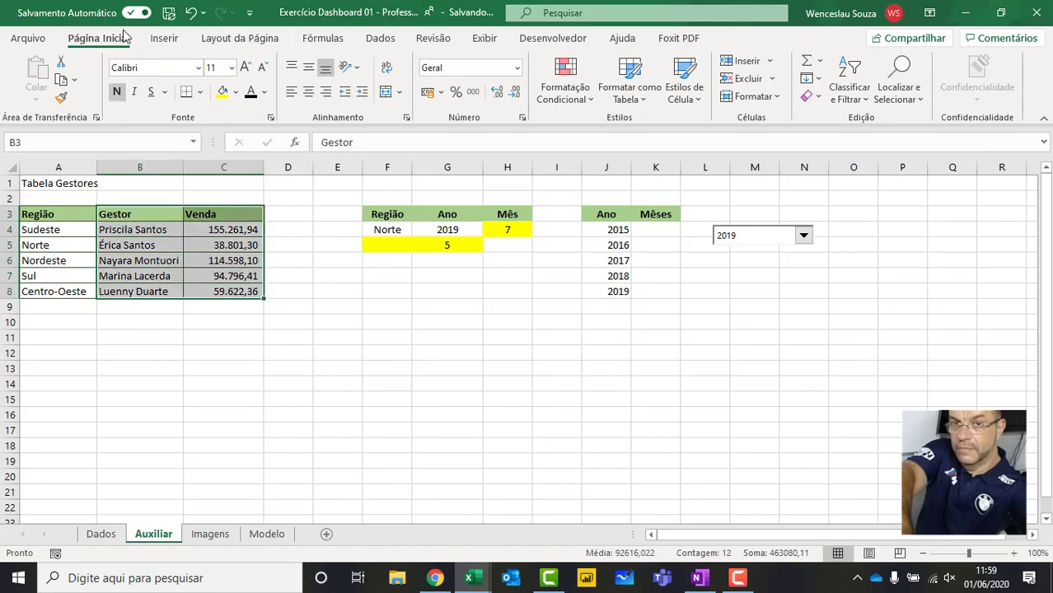
pyautogui.click(164, 38)
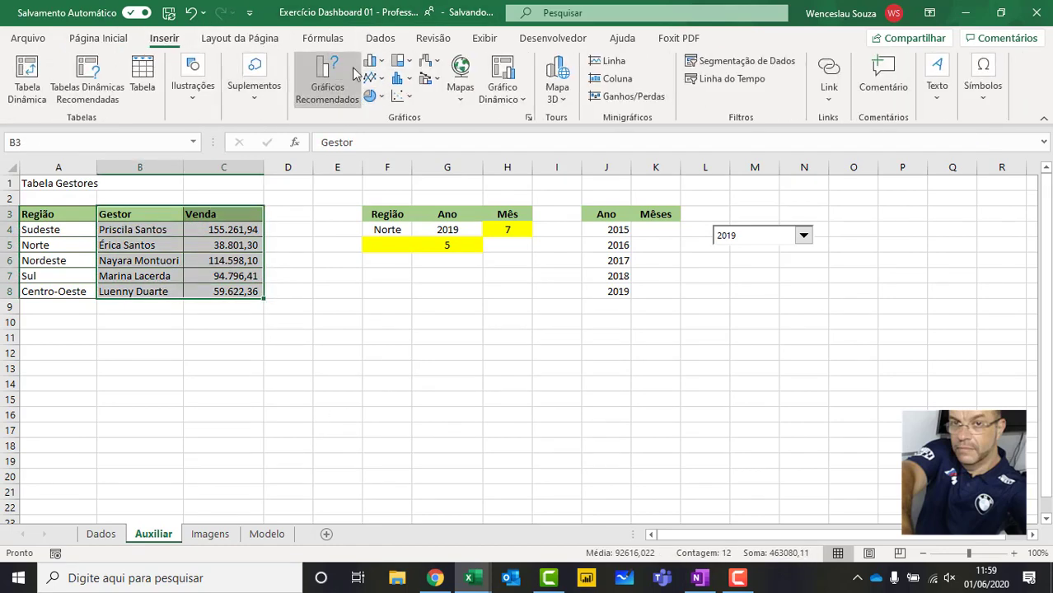
pyautogui.click(370, 60)
pyautogui.click(383, 107)
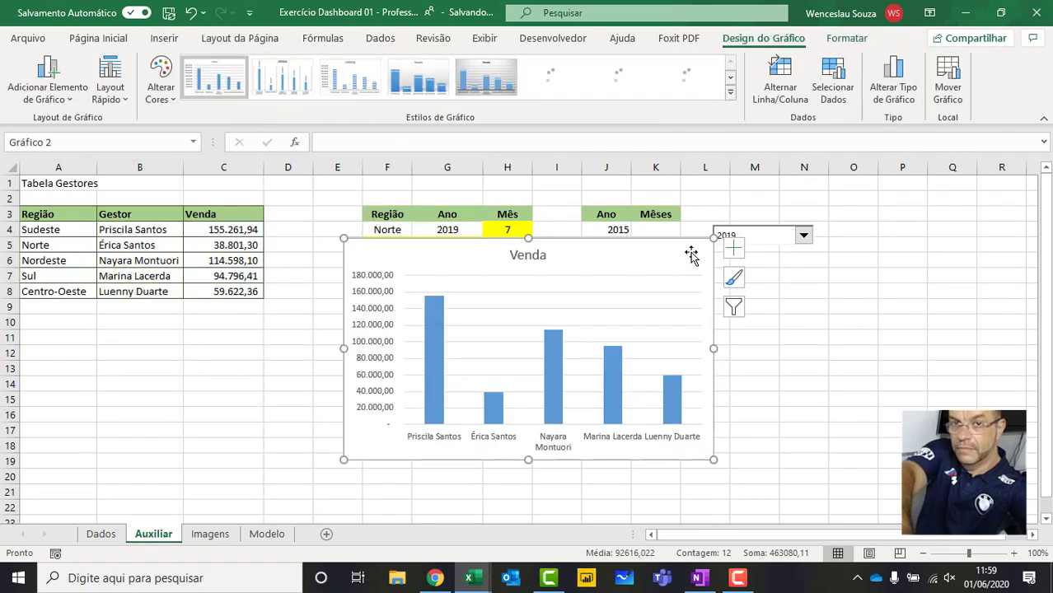
pyautogui.moveTo(690, 255); pyautogui.dragTo(684, 310)
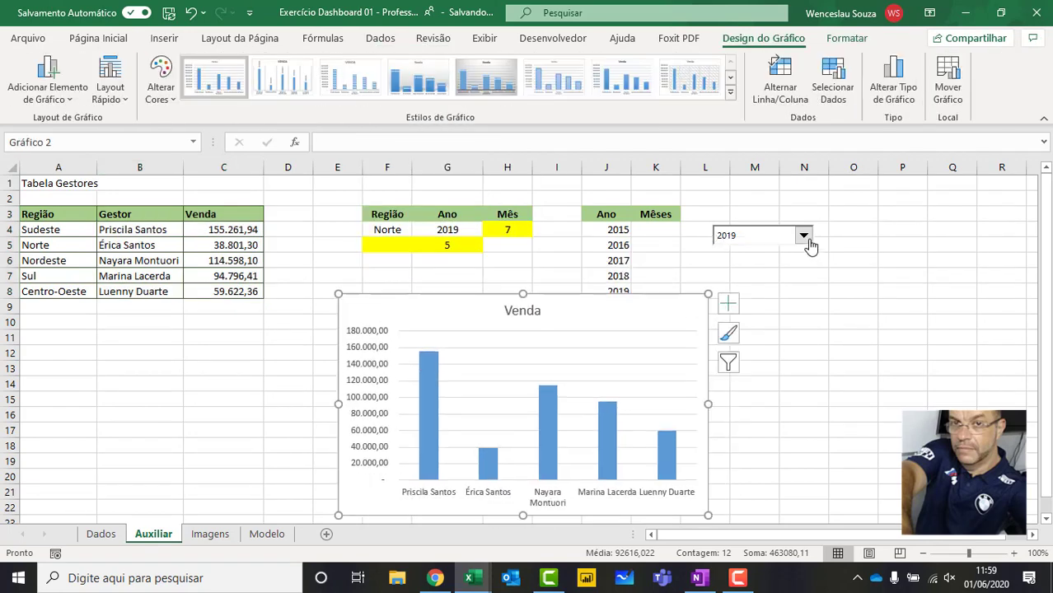
# Choose 2015, 2016, 2017 and finally 2018 in the combo box to test how the sales chart responds.
pyautogui.click(804, 238)
pyautogui.click(741, 248)
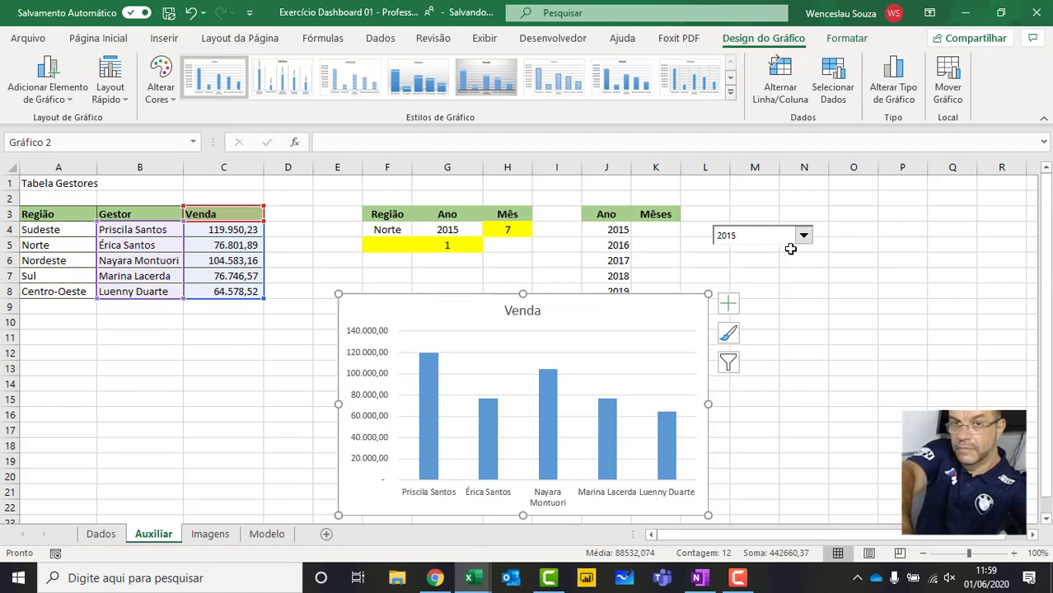
pyautogui.click(803, 237)
pyautogui.click(789, 259)
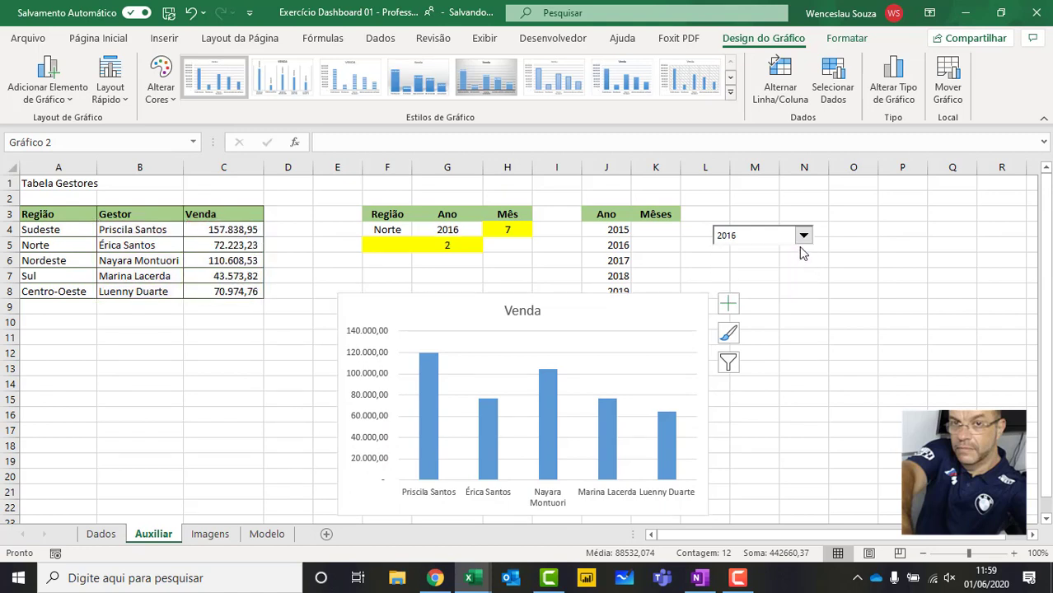
pyautogui.click(804, 236)
pyautogui.click(772, 272)
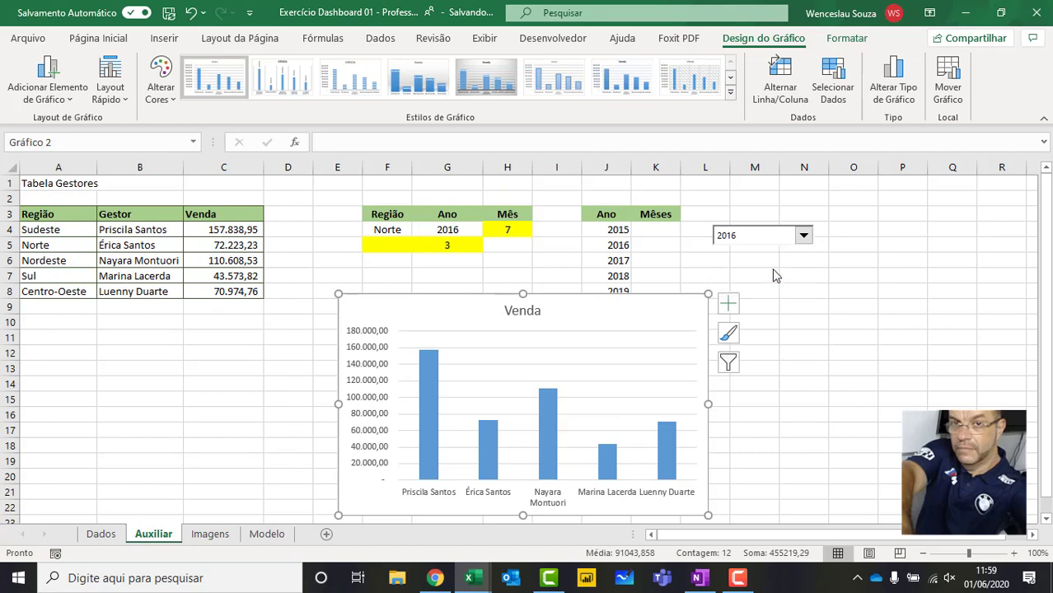
pyautogui.click(803, 237)
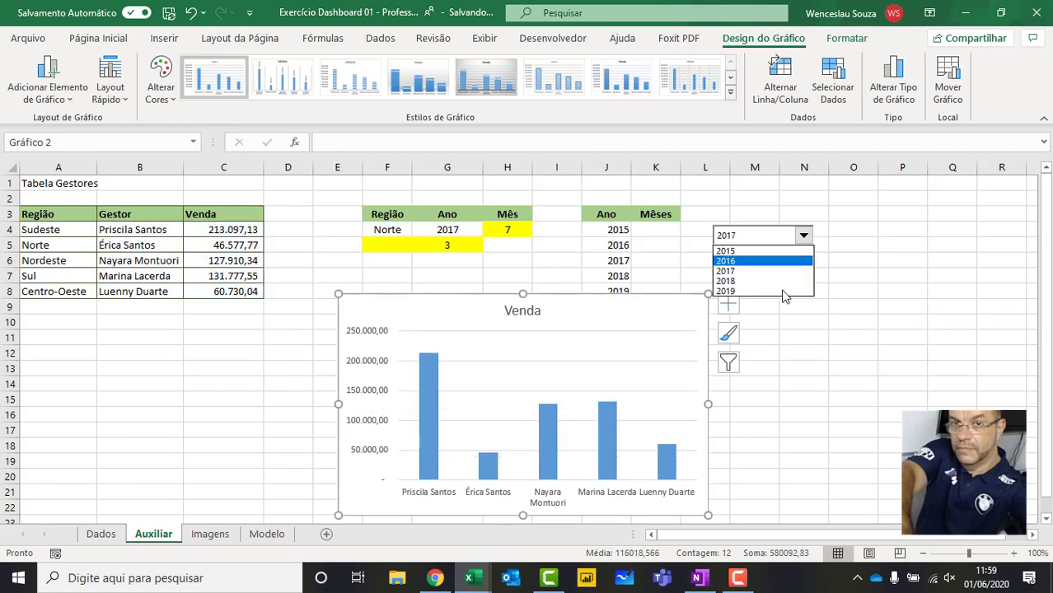
pyautogui.click(781, 281)
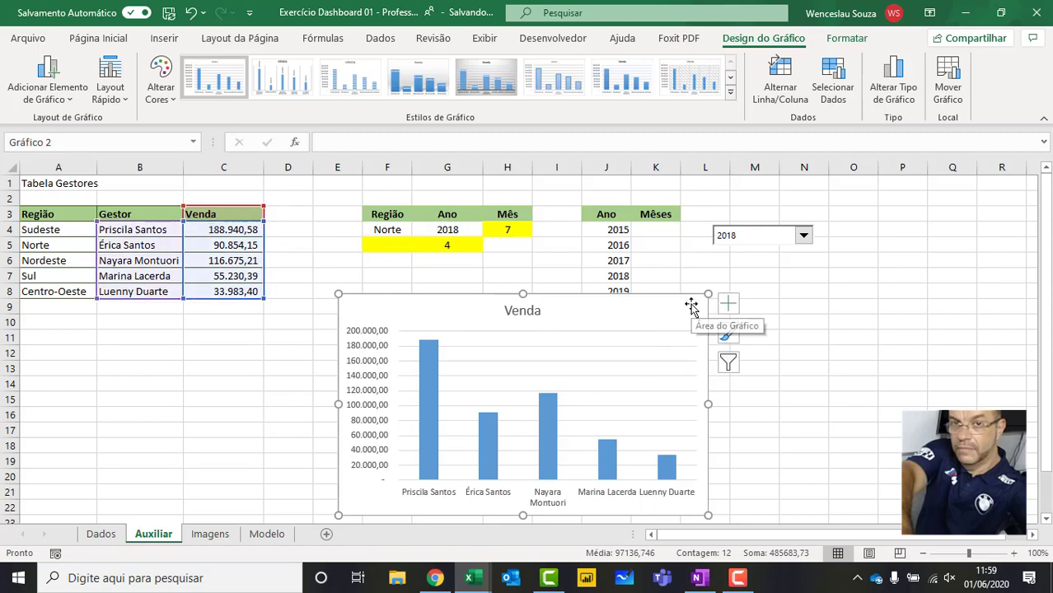
# Delete the test sales chart from the Auxiliar sheet.
pyautogui.press('Delete')
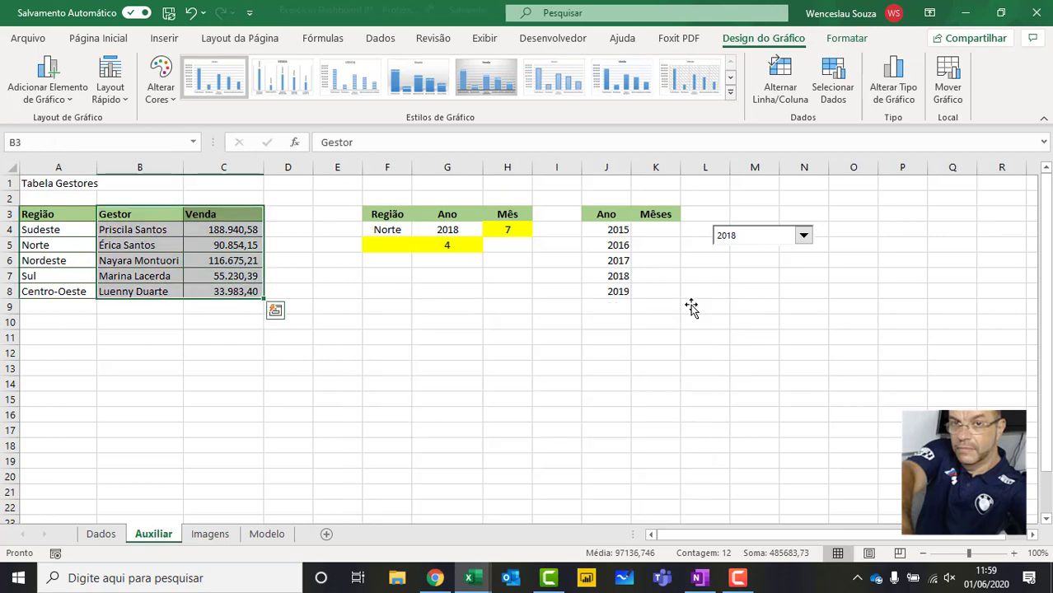
pyautogui.click(561, 411)
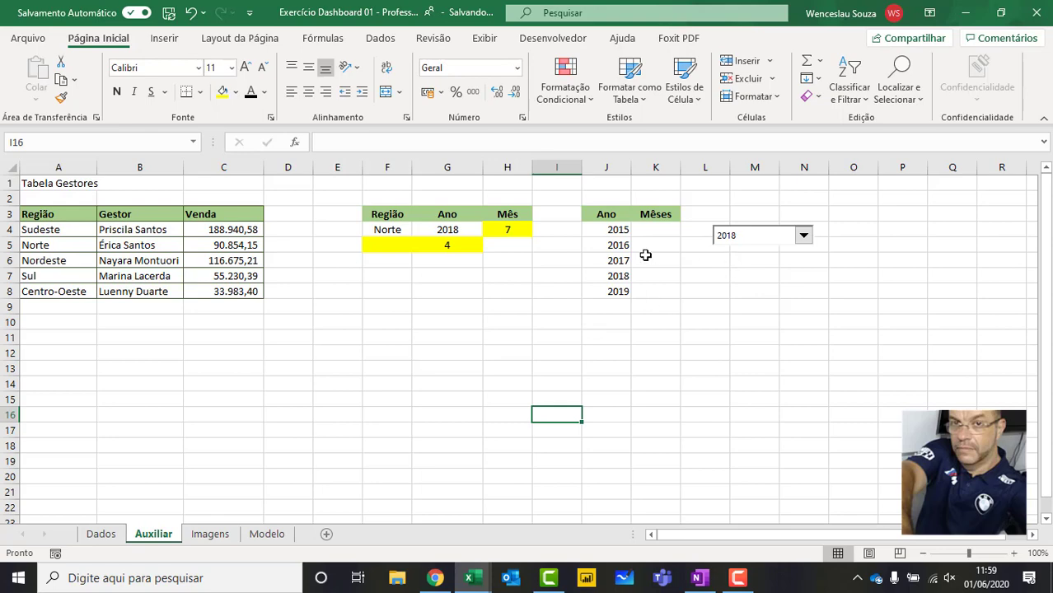
# After checking the Dados sales table, list the months Janeiro to Dezembro in K4:K15 of the Auxiliar sheet and fit column K's width.
pyautogui.click(100, 534)
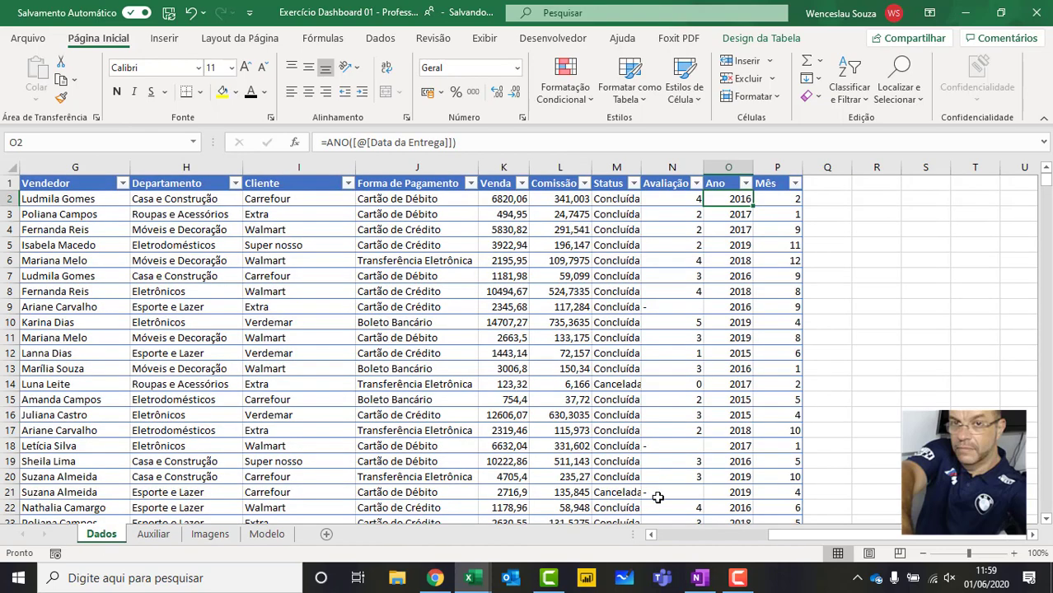
pyautogui.moveTo(784, 539); pyautogui.dragTo(664, 536)
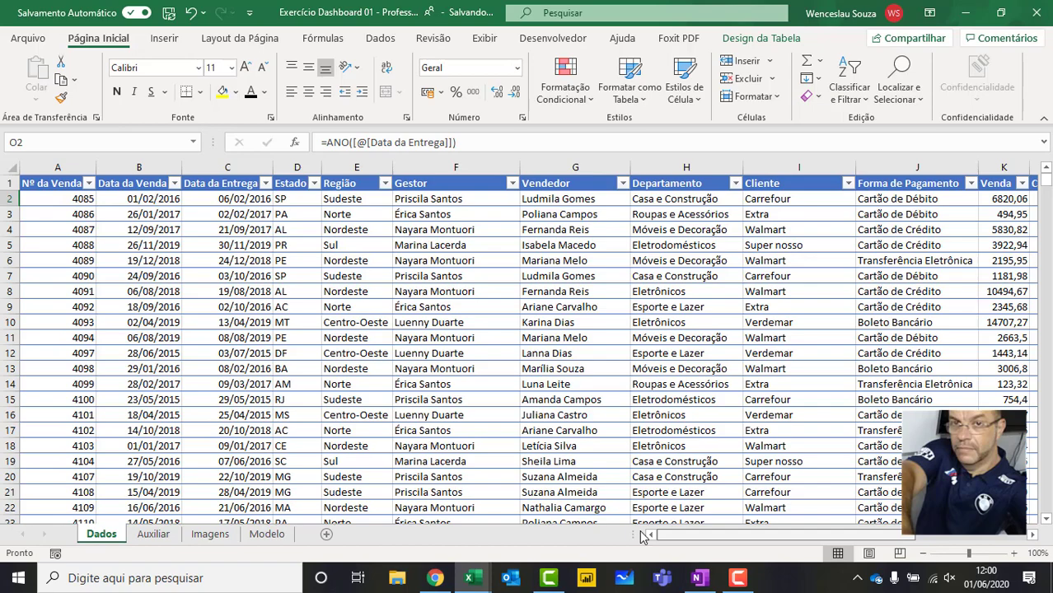
pyautogui.moveTo(684, 540); pyautogui.dragTo(362, 547)
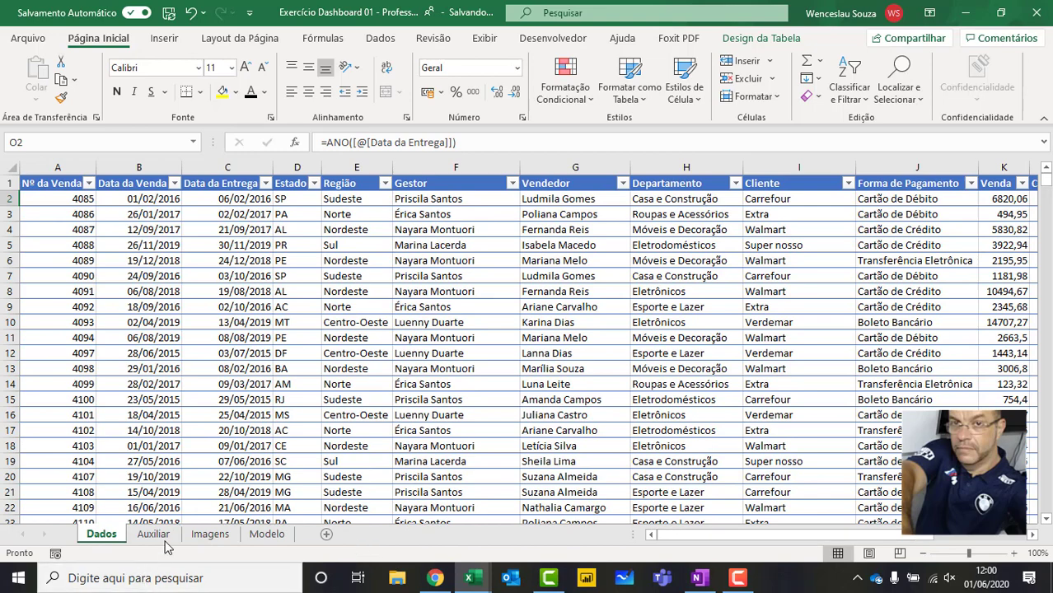
pyautogui.click(160, 537)
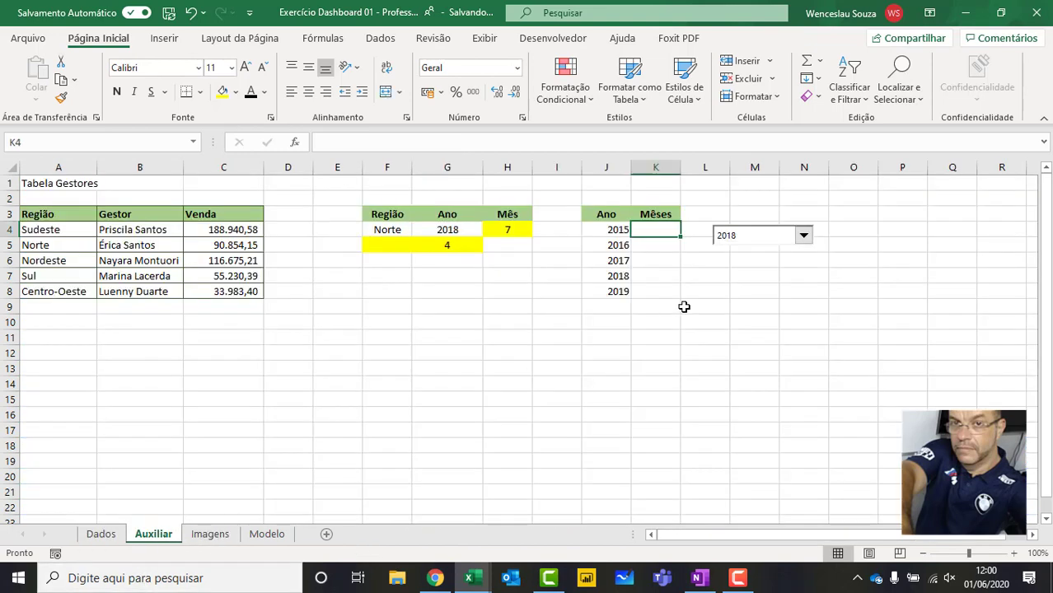
pyautogui.write('Janeiro')
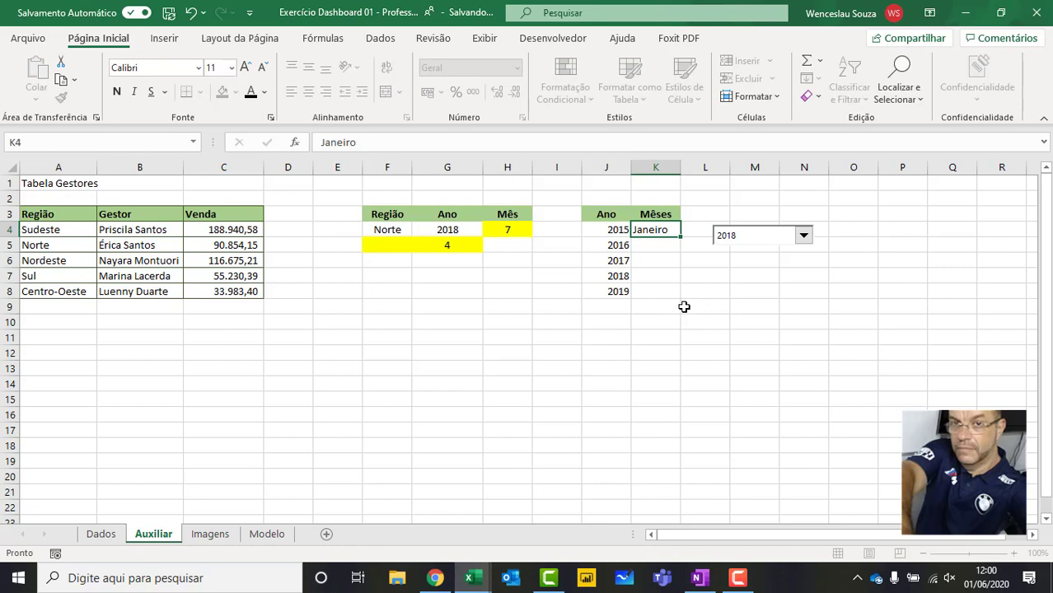
pyautogui.press('Return')
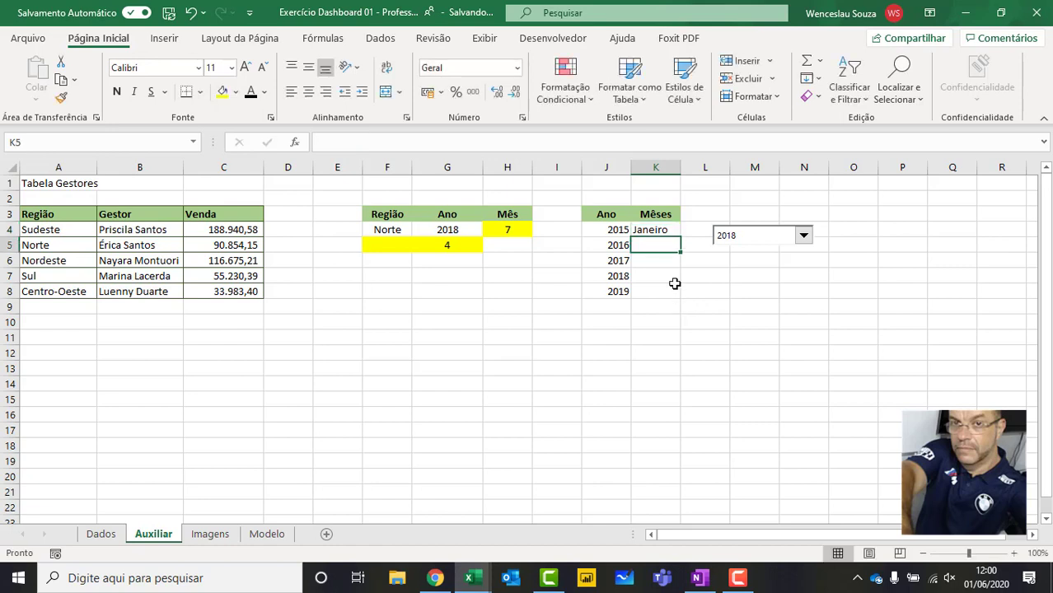
pyautogui.click(672, 232)
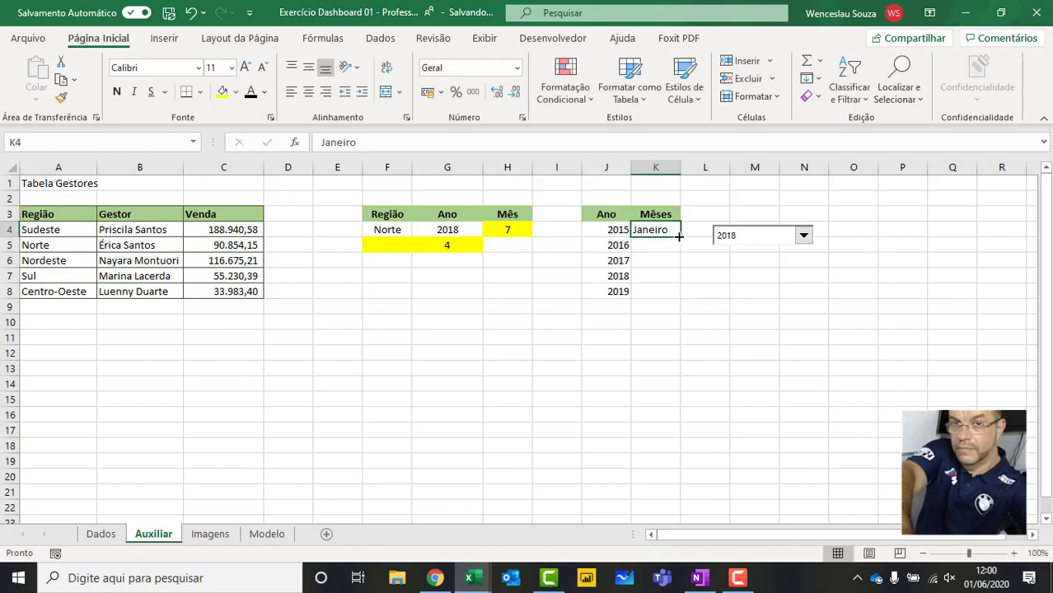
pyautogui.moveTo(678, 237); pyautogui.dragTo(677, 407)
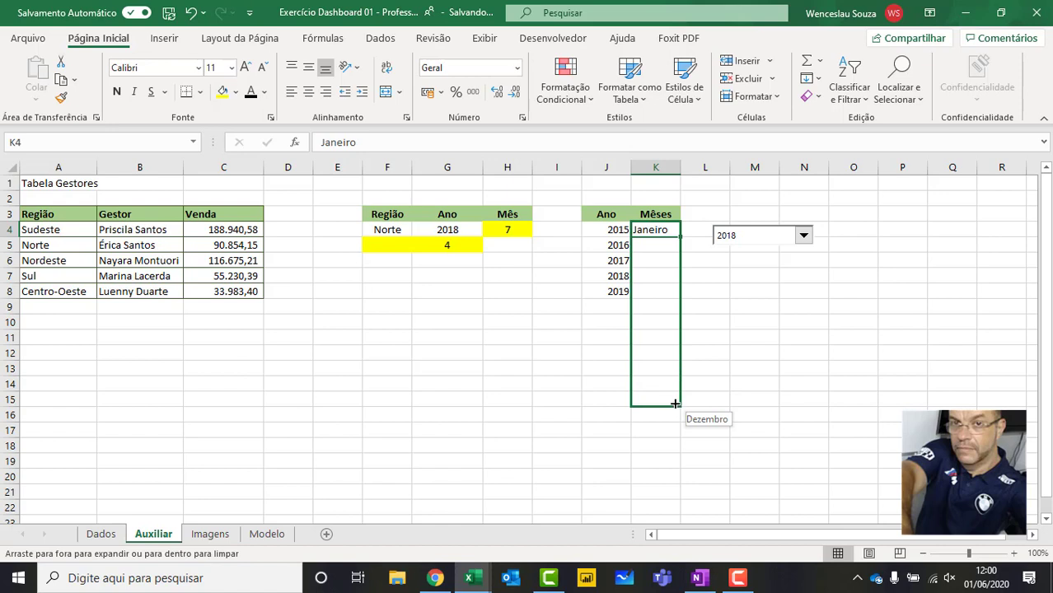
pyautogui.moveTo(674, 403)
pyautogui.mouseDown()
pyautogui.moveTo(674, 311)
pyautogui.moveTo(684, 400)
pyautogui.mouseUp()
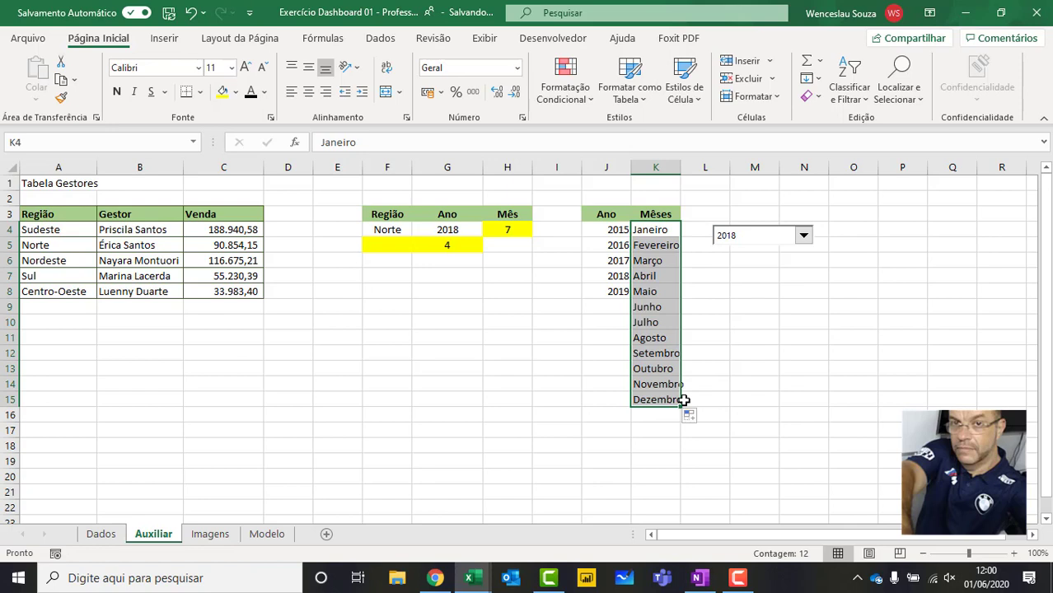
pyautogui.doubleClick(680, 167)
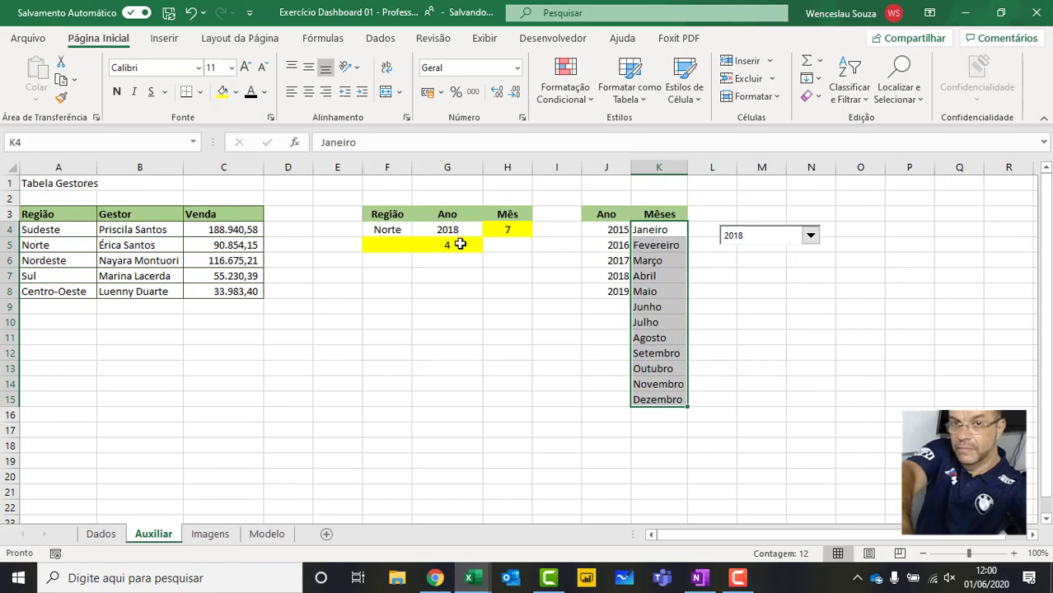
# Insert a second form-control combo box below the year combo box, spanning about columns M to O at row 8.
pyautogui.click(827, 334)
pyautogui.click(552, 38)
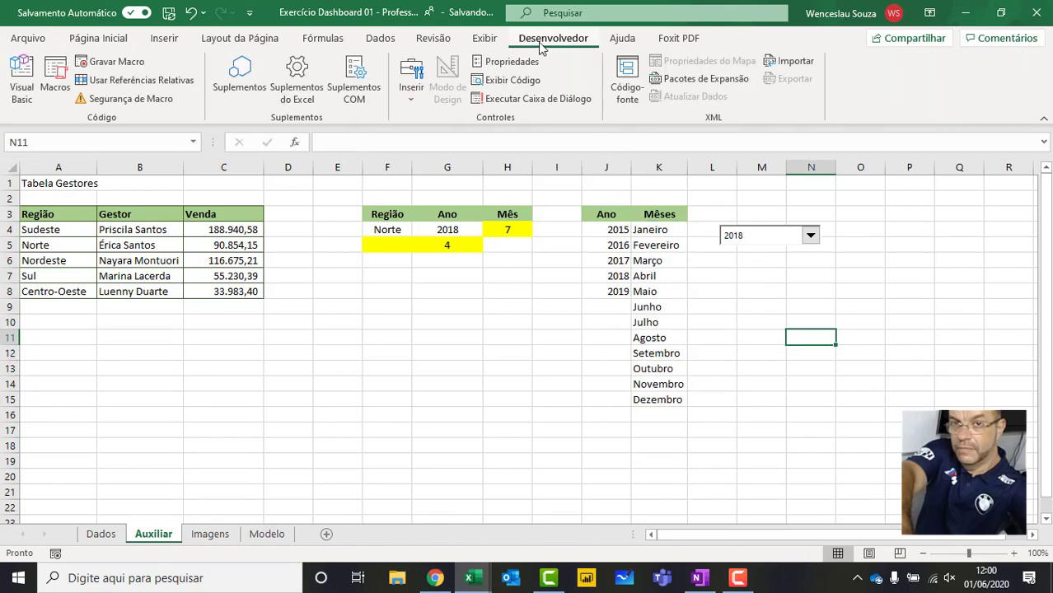
pyautogui.click(413, 101)
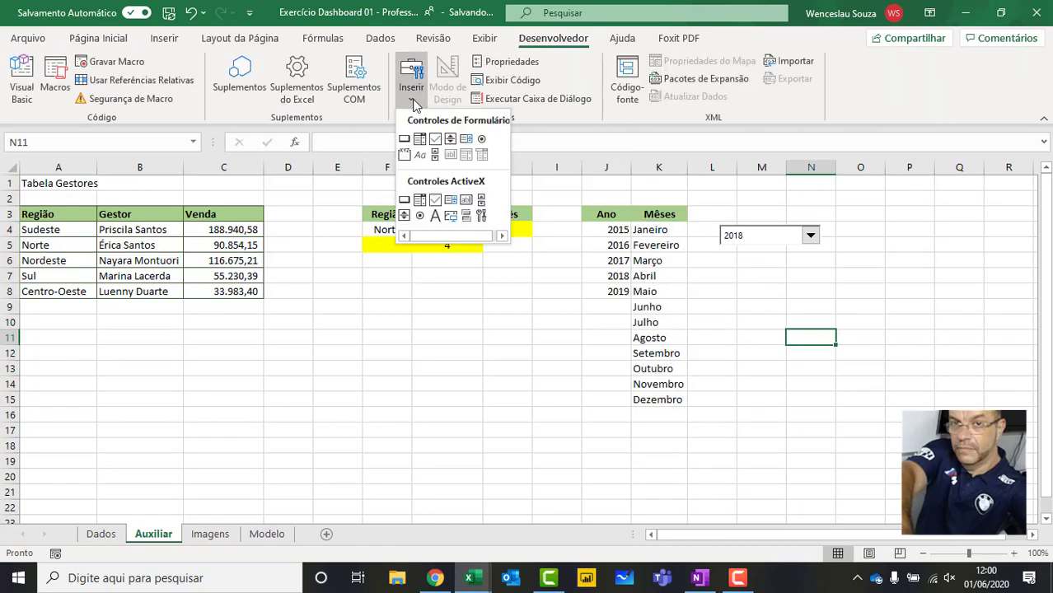
pyautogui.click(419, 140)
pyautogui.moveTo(759, 286); pyautogui.dragTo(883, 306)
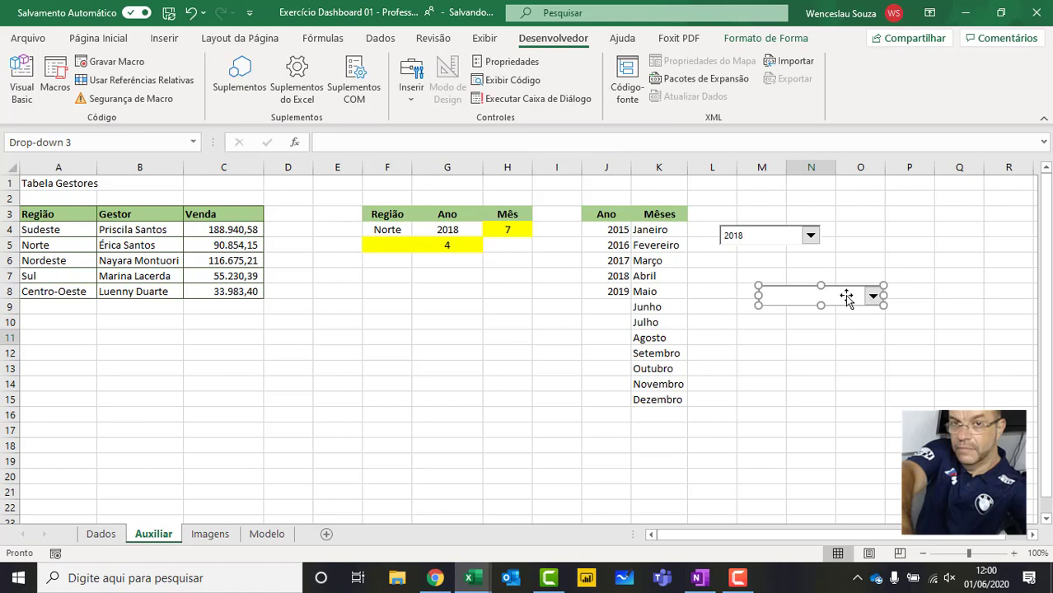
# Set the new combo box's input range to the month list in $K$4:$K$15.
pyautogui.rightClick(846, 298)
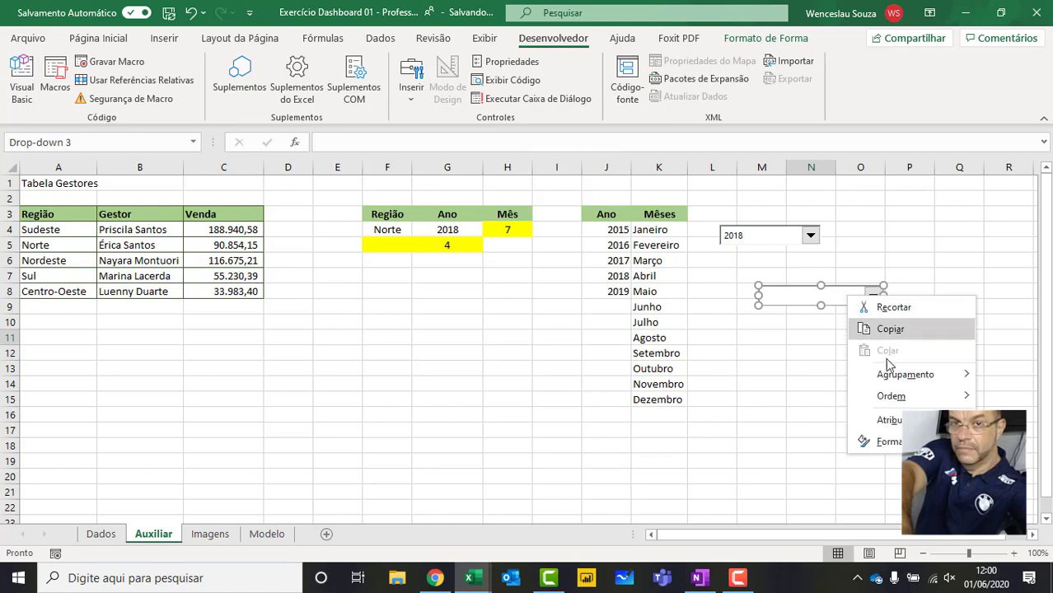
pyautogui.click(881, 441)
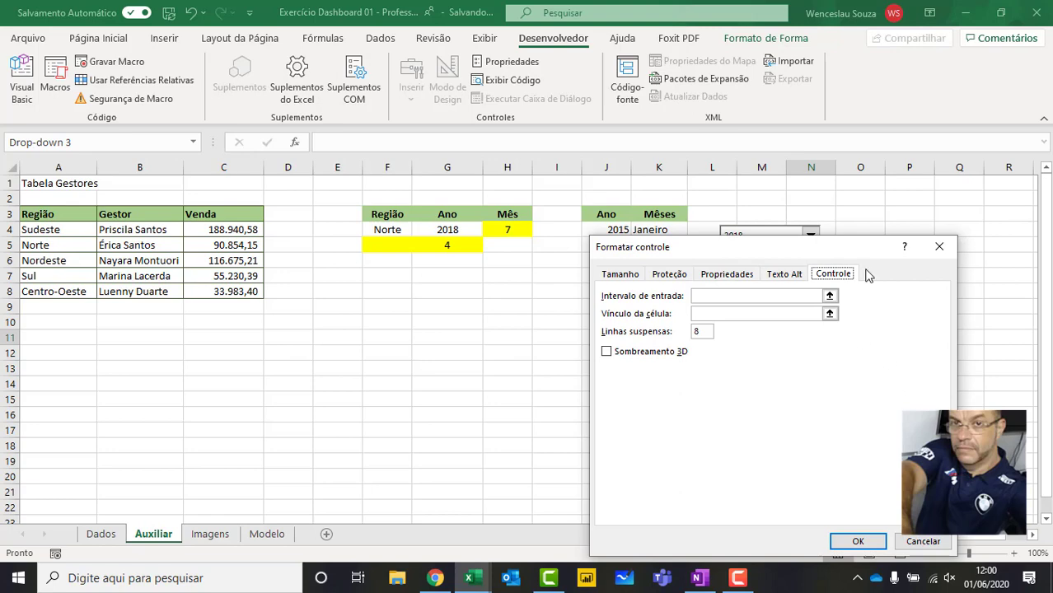
pyautogui.moveTo(841, 246); pyautogui.dragTo(395, 231)
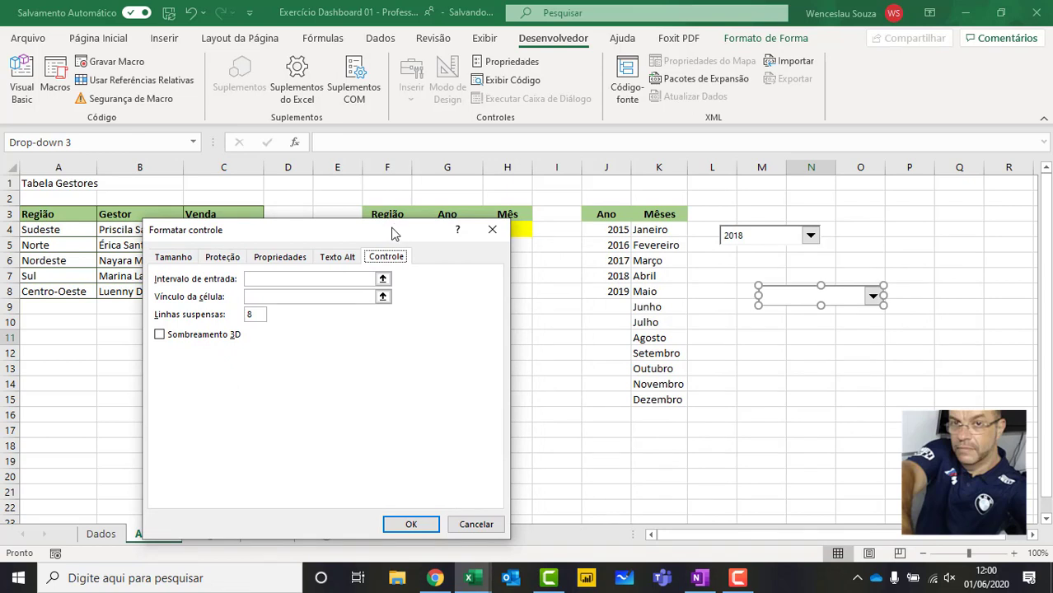
pyautogui.click(383, 280)
pyautogui.click(658, 232)
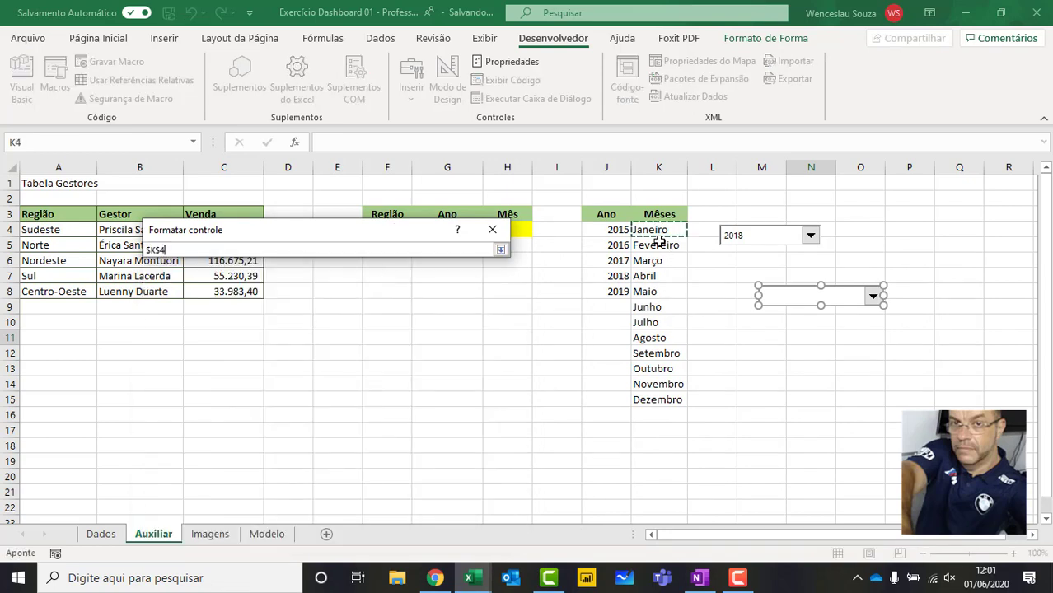
pyautogui.moveTo(658, 240); pyautogui.dragTo(655, 402)
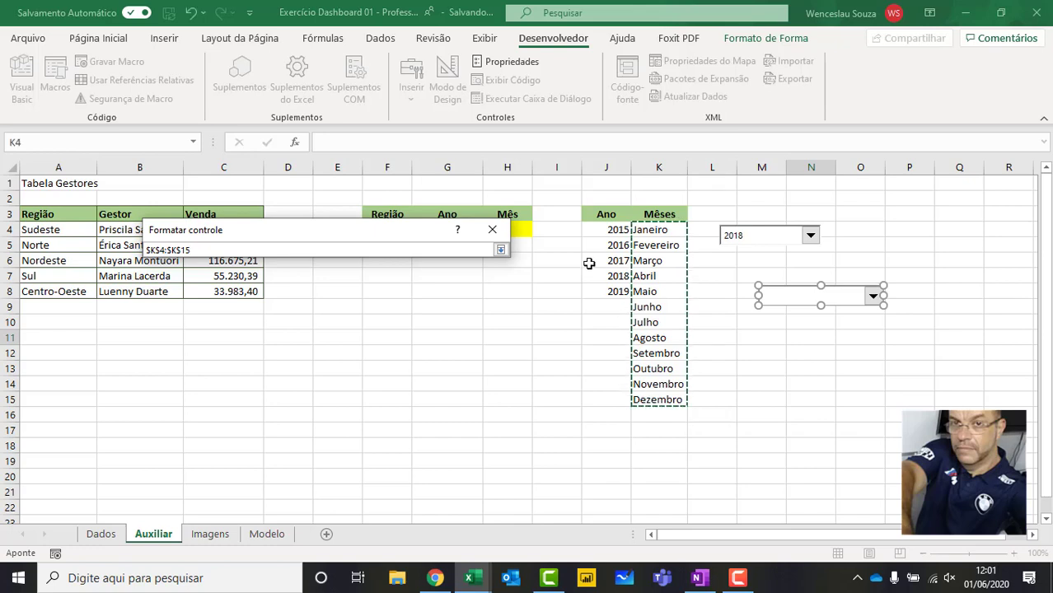
pyautogui.click(500, 250)
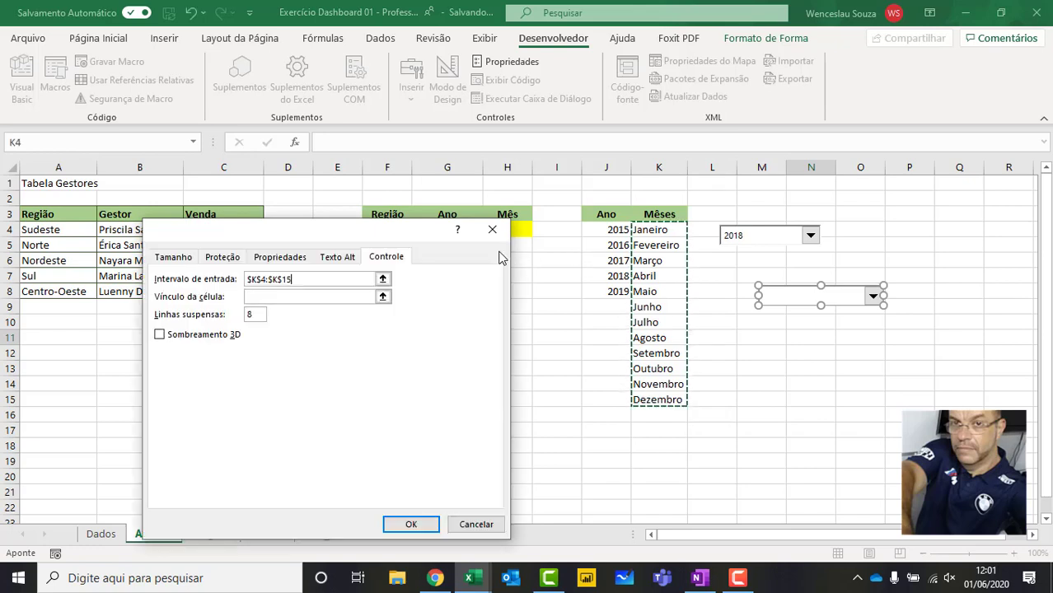
# Link the month combo box to cell $H$4, enable its 3D shading and apply the control settings.
pyautogui.click(382, 296)
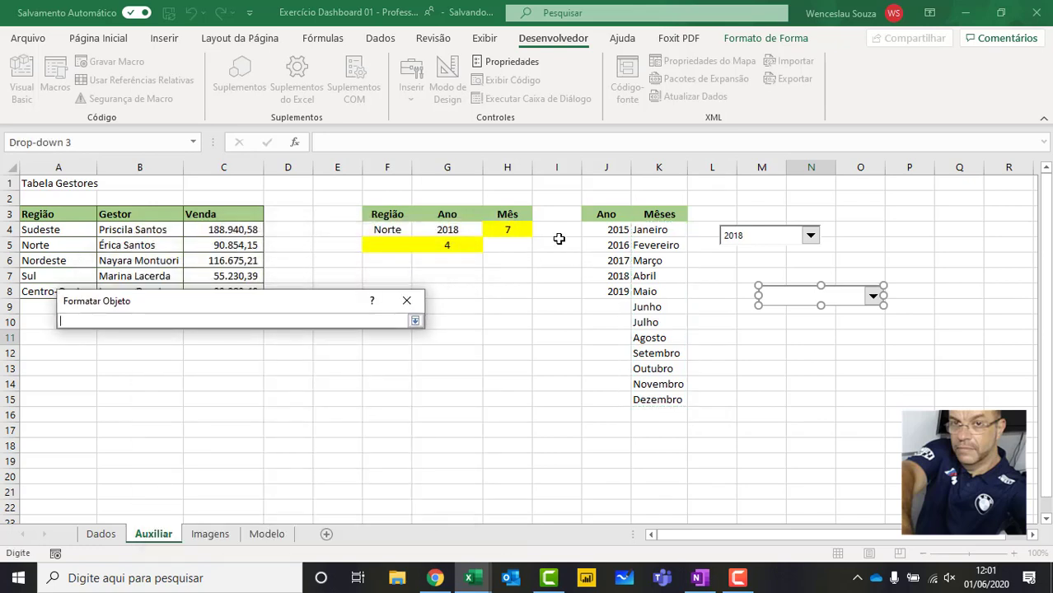
pyautogui.click(520, 231)
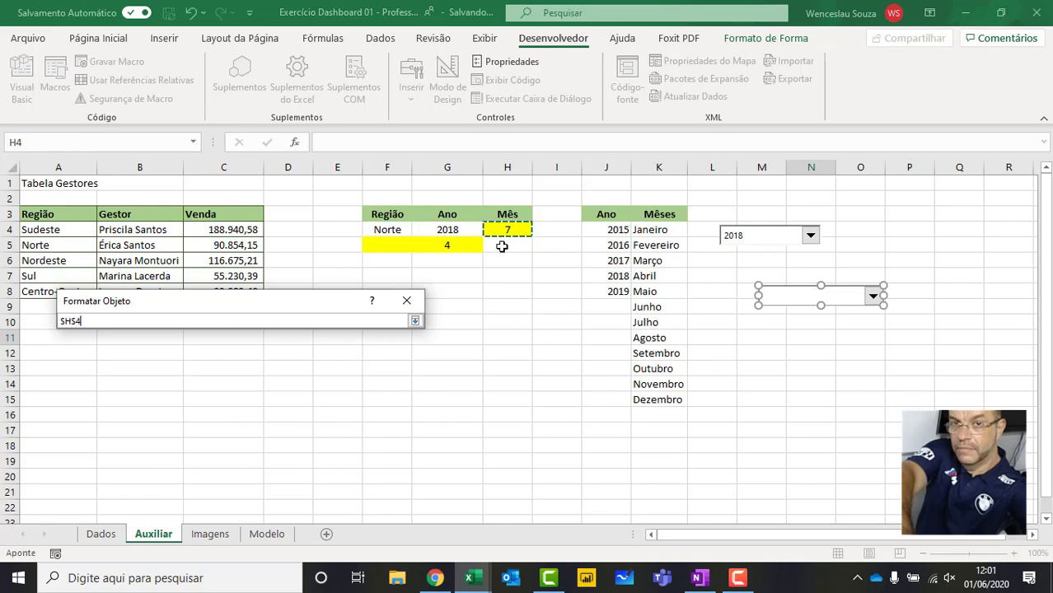
pyautogui.click(416, 322)
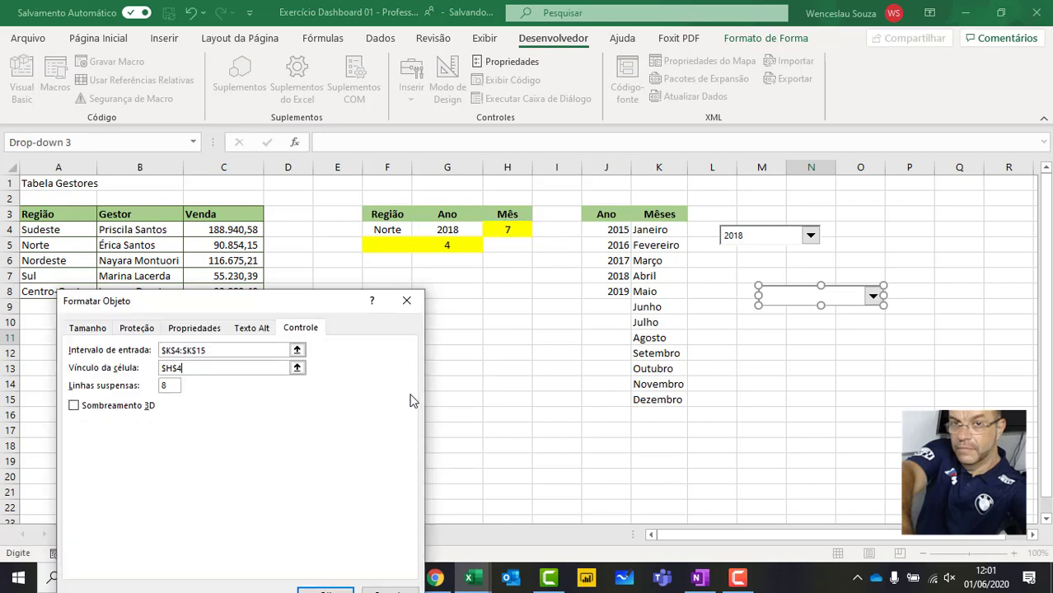
pyautogui.click(116, 406)
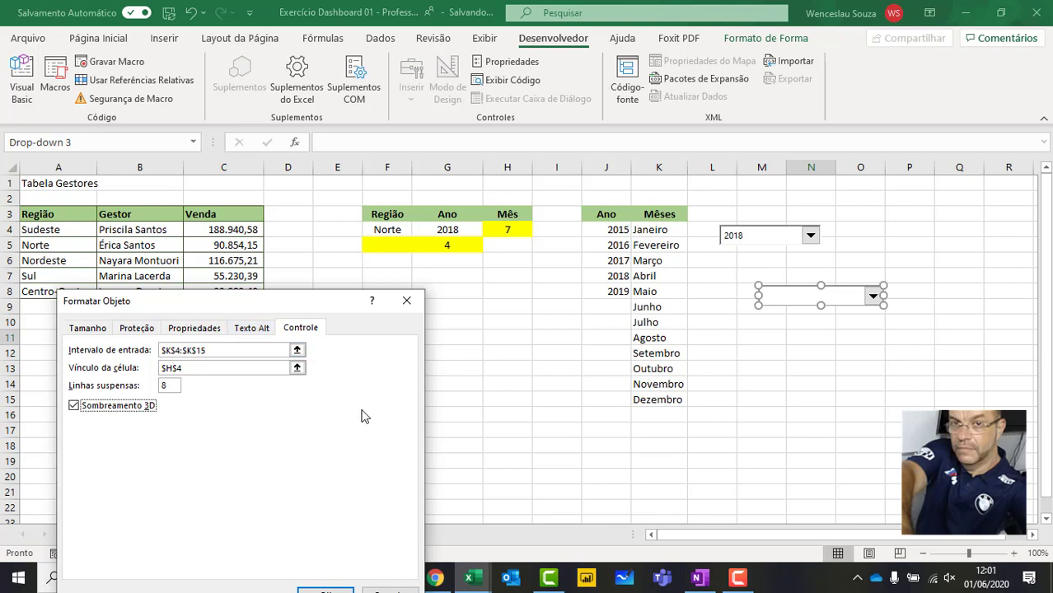
pyautogui.moveTo(326, 301); pyautogui.dragTo(355, 189)
pyautogui.click(346, 488)
# Choose Fevereiro in the month combo box to test its link to H4.
pyautogui.click(849, 354)
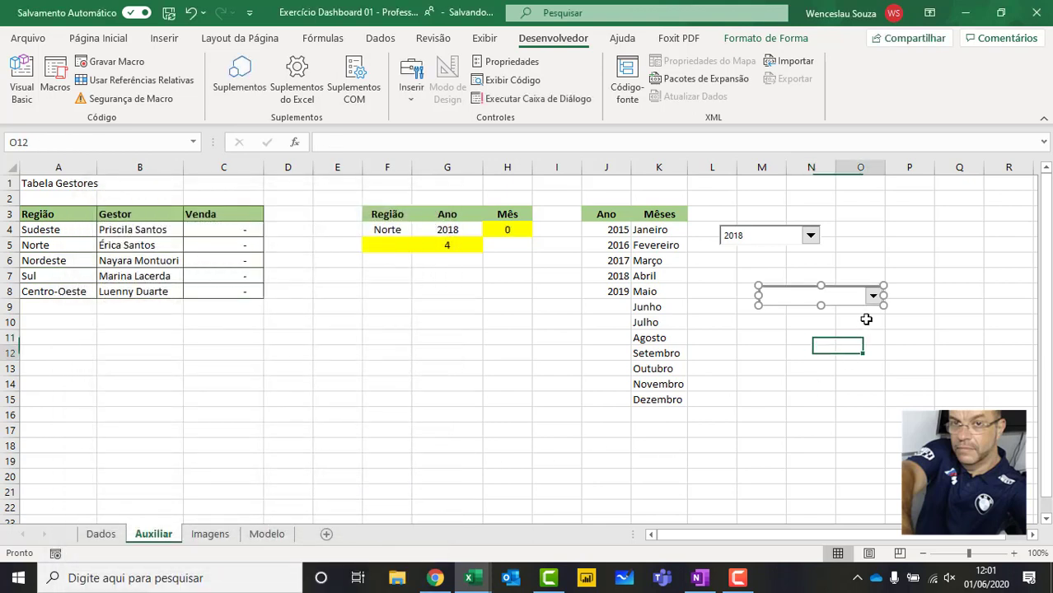
pyautogui.click(872, 296)
pyautogui.click(849, 320)
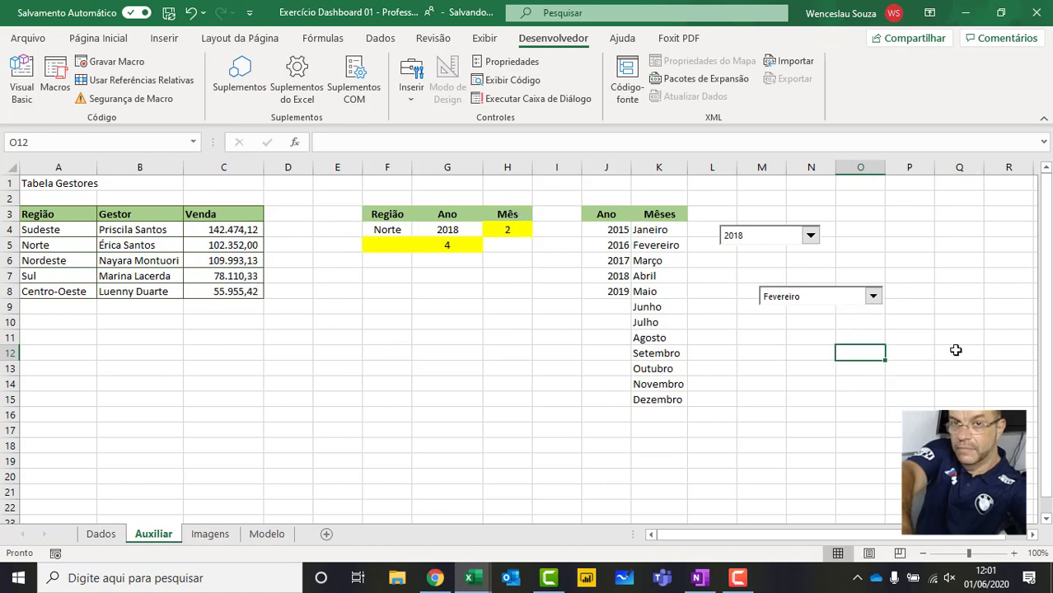
# Check the linked month number in H4 against the Mês column of the Dados table.
pyautogui.click(516, 230)
pyautogui.doubleClick(519, 231)
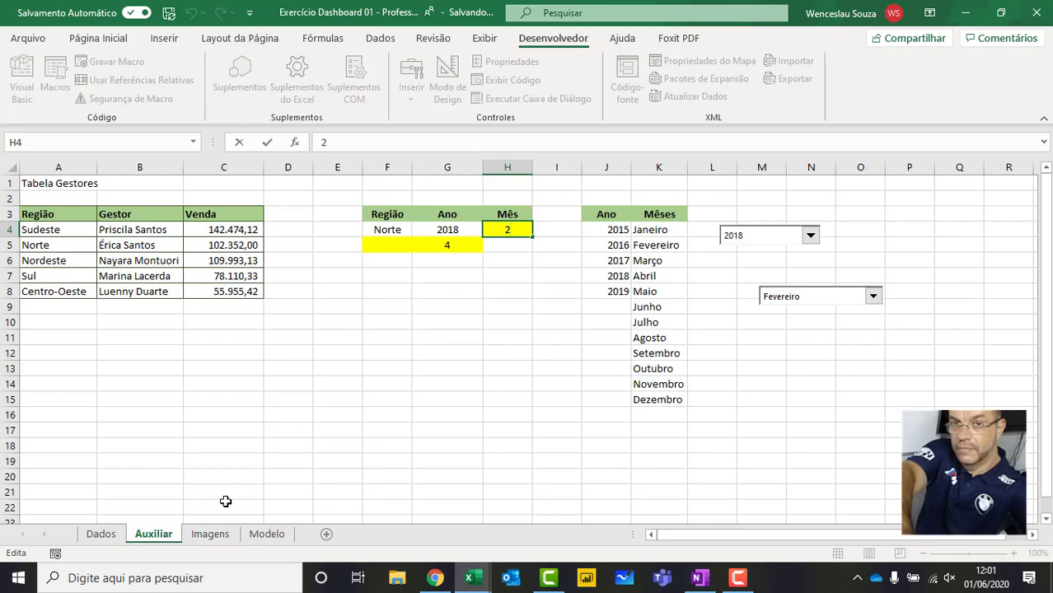
pyautogui.click(102, 534)
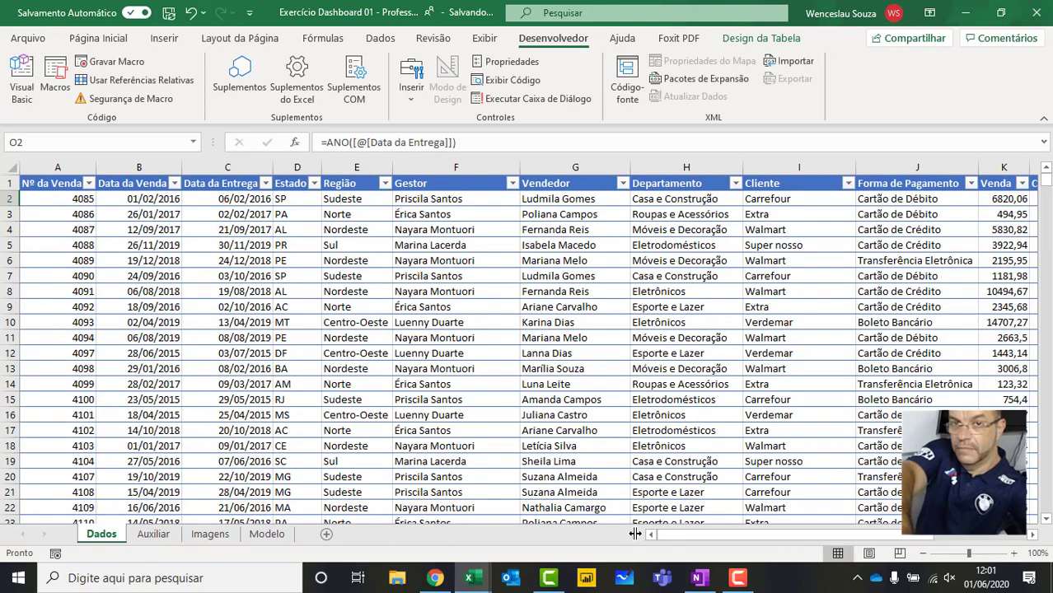
pyautogui.moveTo(663, 537); pyautogui.dragTo(871, 560)
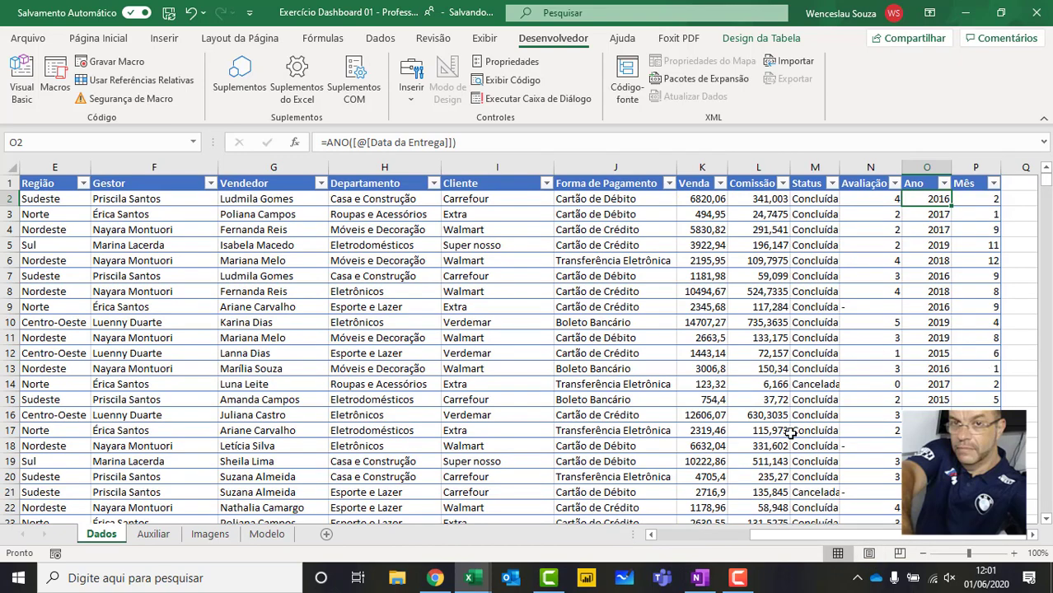
pyautogui.click(153, 535)
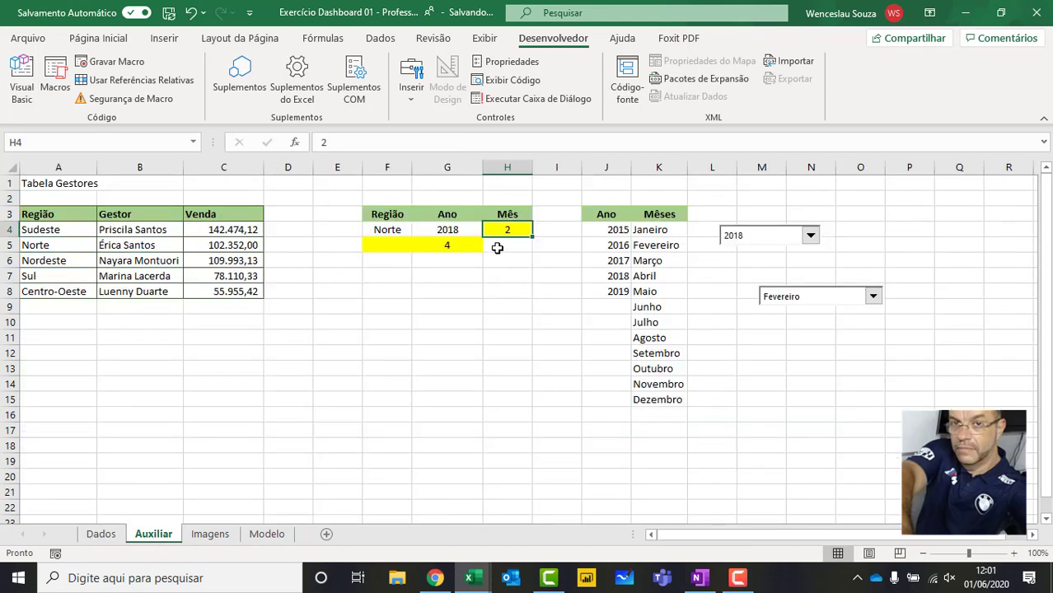
# Compare the year formula in G4 and its linked cell G5 with the month cell H4 and the month list in K4:K15.
pyautogui.click(469, 228)
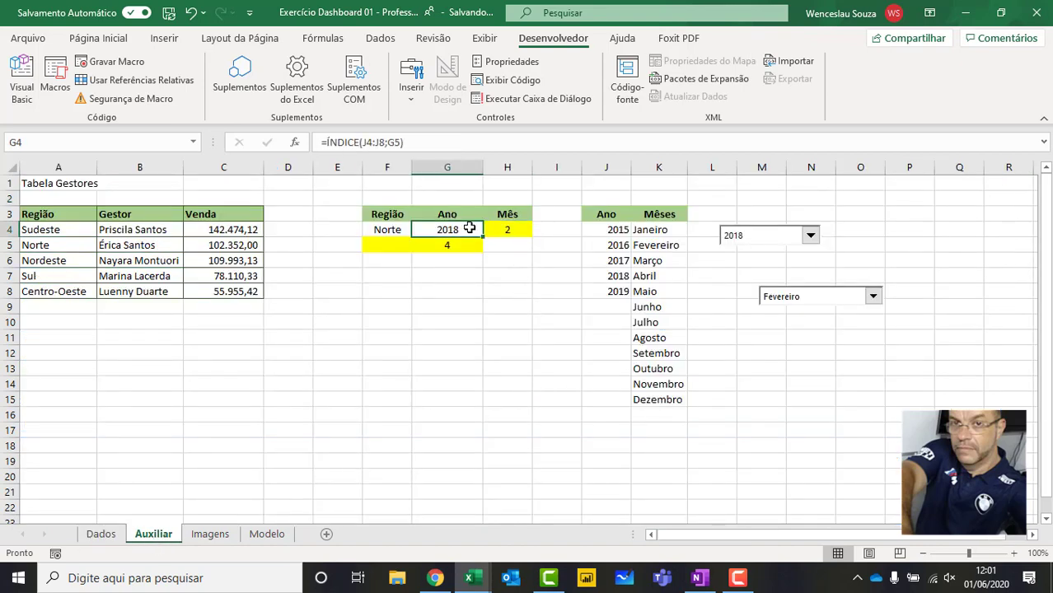
pyautogui.click(449, 243)
pyautogui.click(450, 229)
pyautogui.click(502, 232)
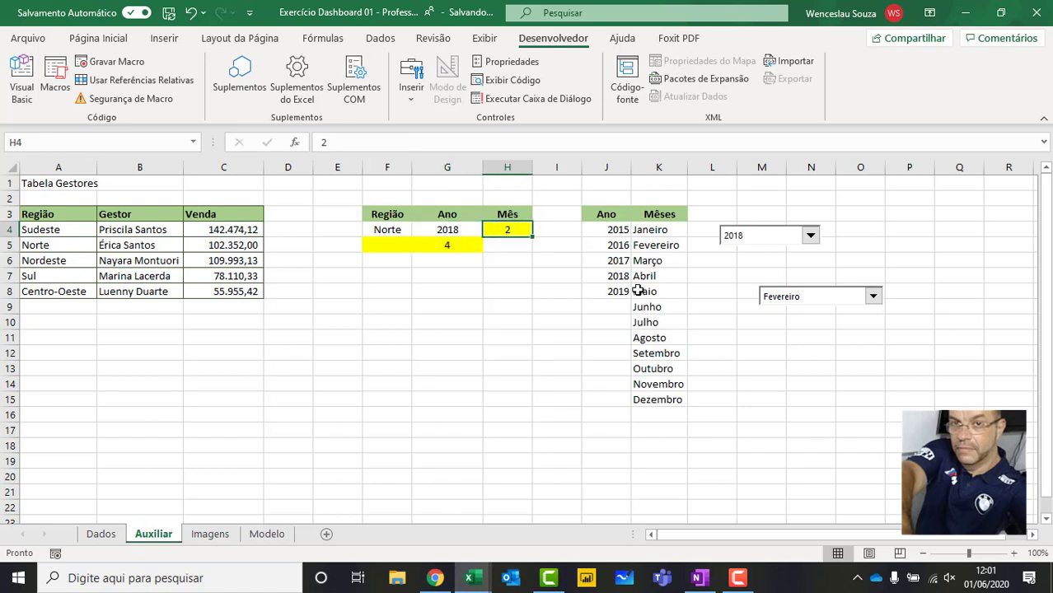
pyautogui.click(519, 245)
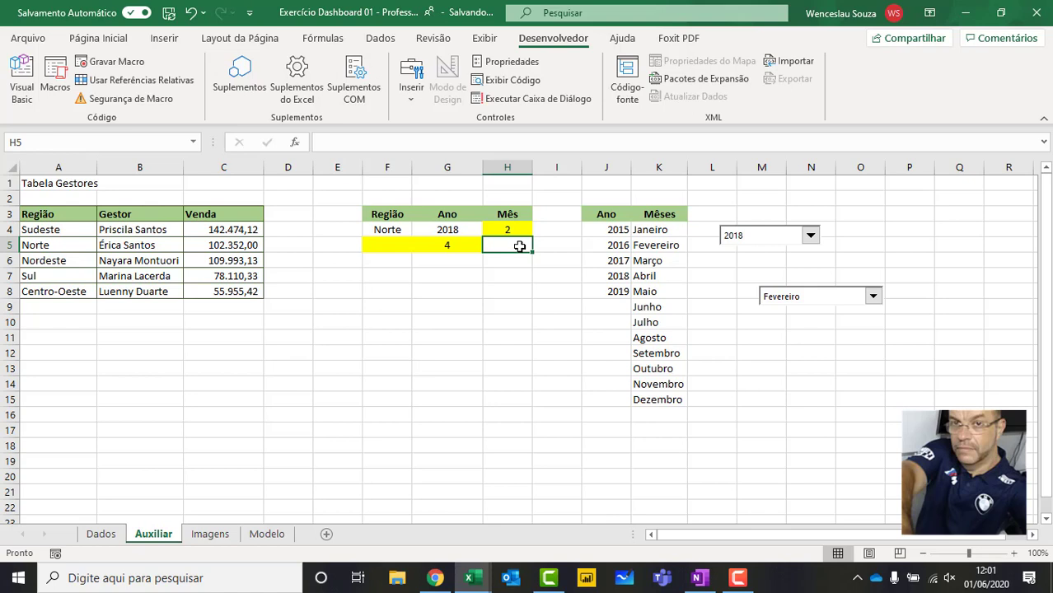
pyautogui.click(514, 230)
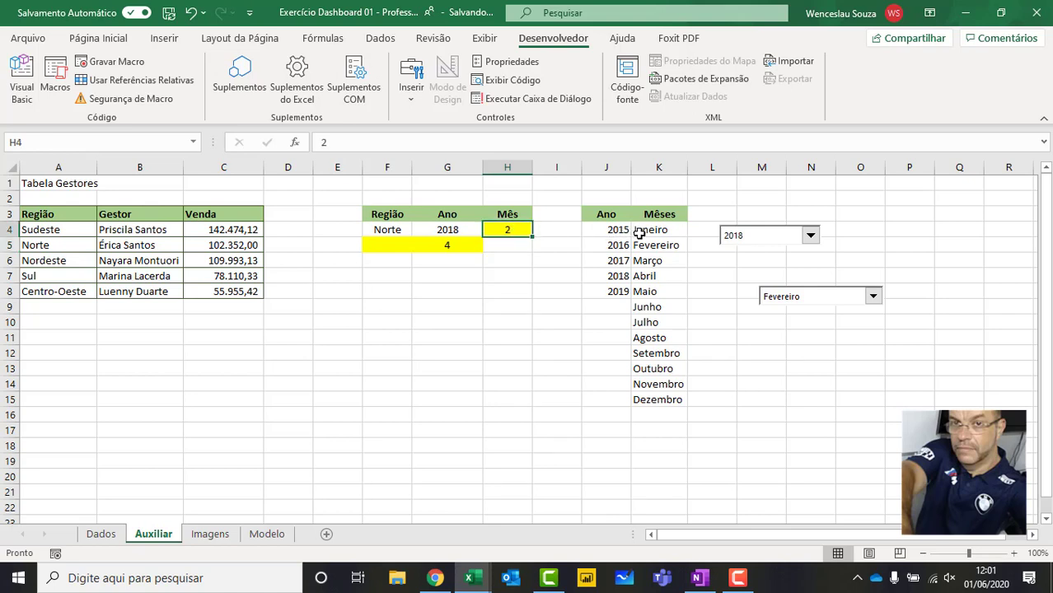
pyautogui.moveTo(633, 230); pyautogui.dragTo(669, 397)
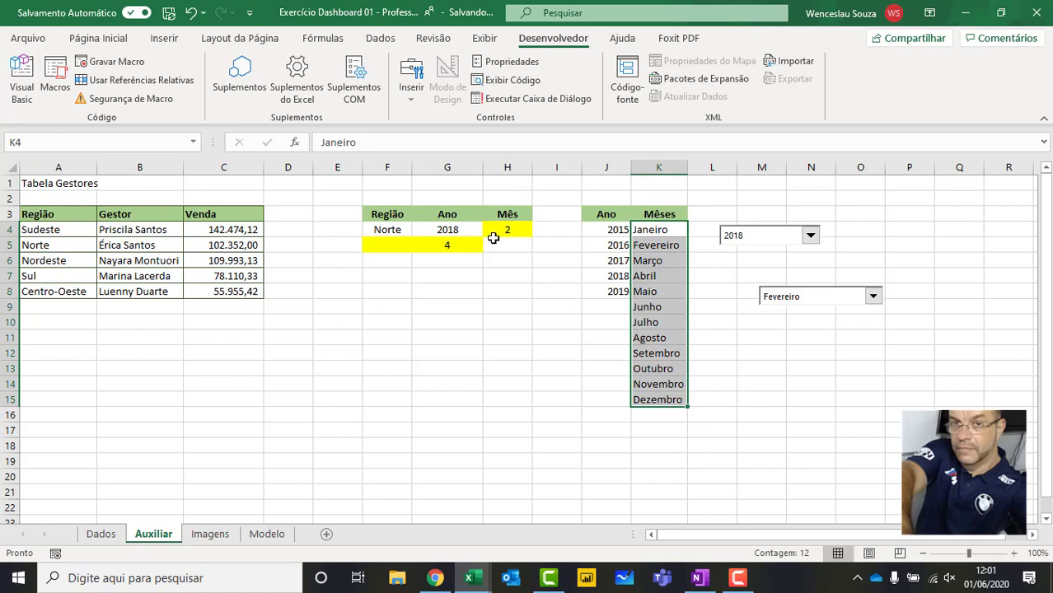
# Choose Fevereiro, Abril and Agosto in turn in the month combo box to test the managers' sales table.
pyautogui.click(874, 298)
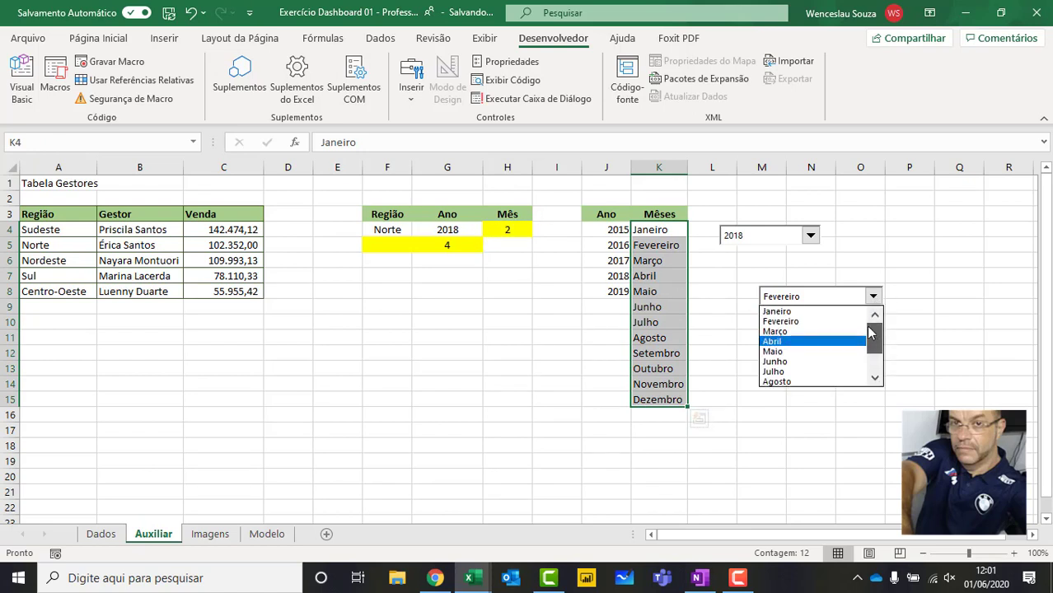
pyautogui.click(816, 323)
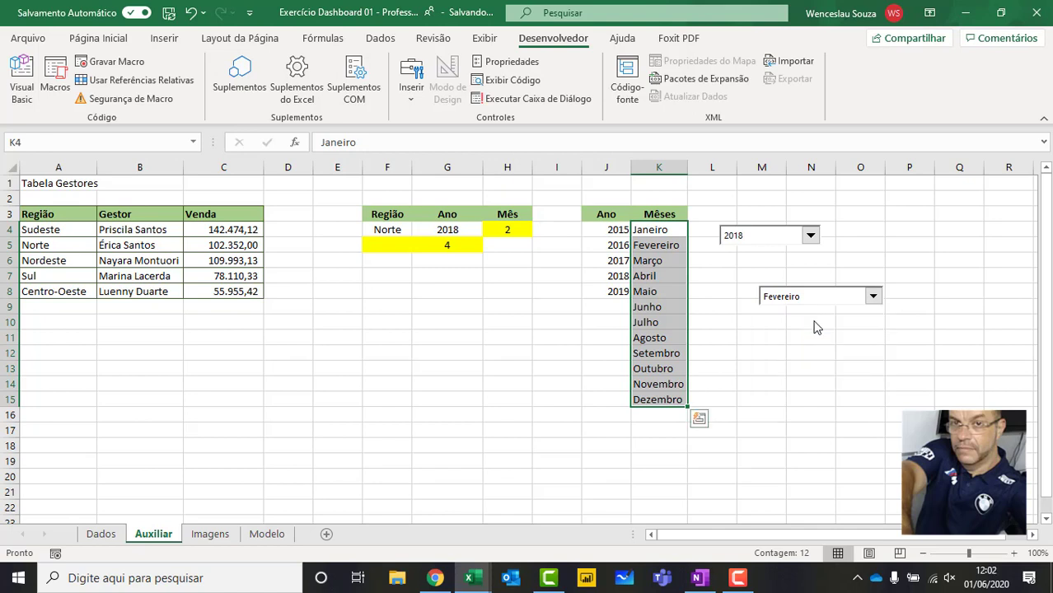
pyautogui.click(872, 298)
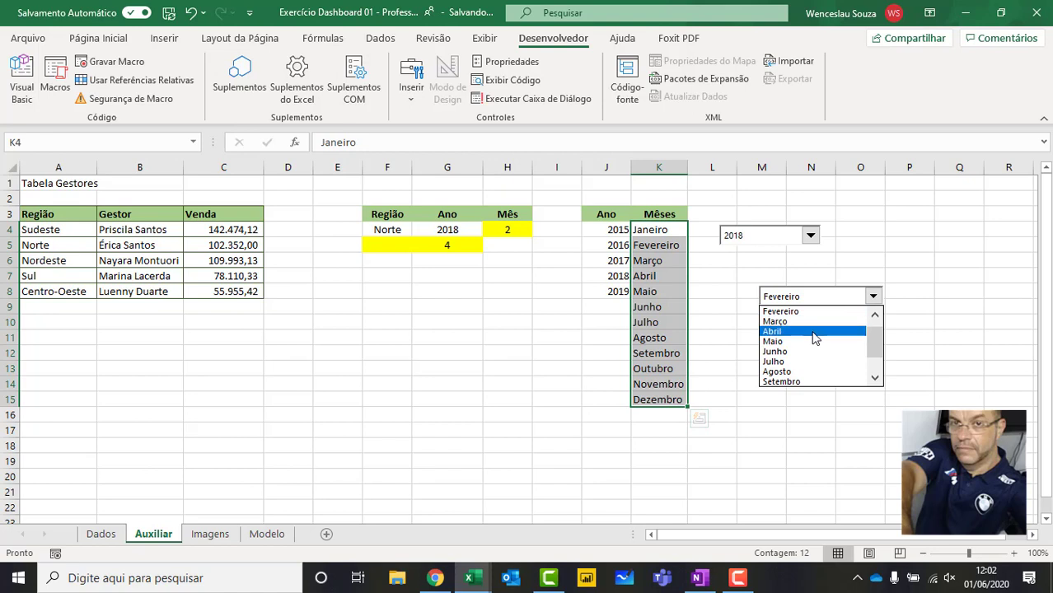
pyautogui.click(814, 332)
pyautogui.click(871, 298)
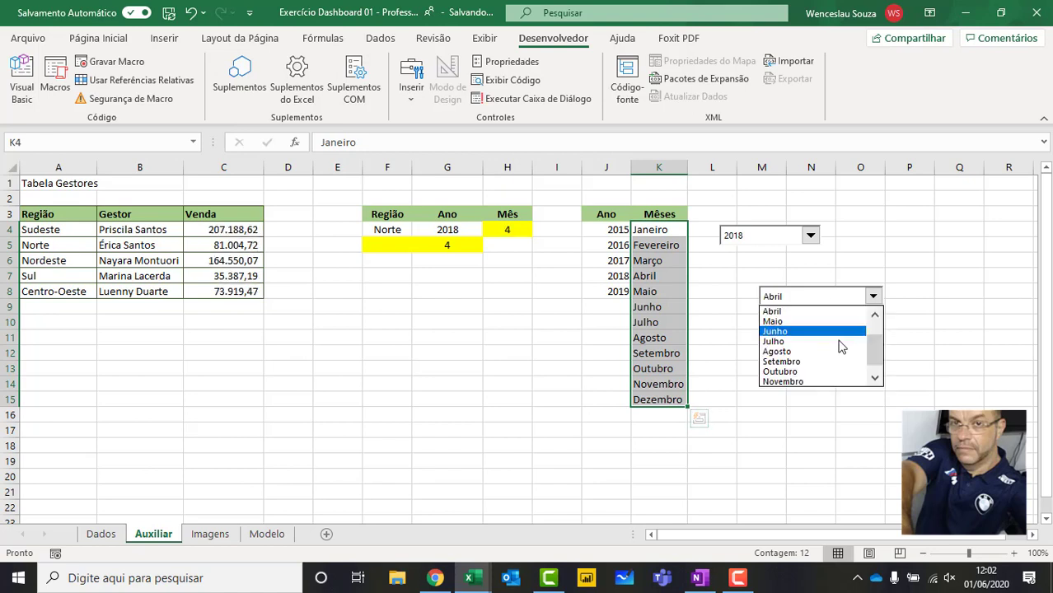
pyautogui.click(833, 355)
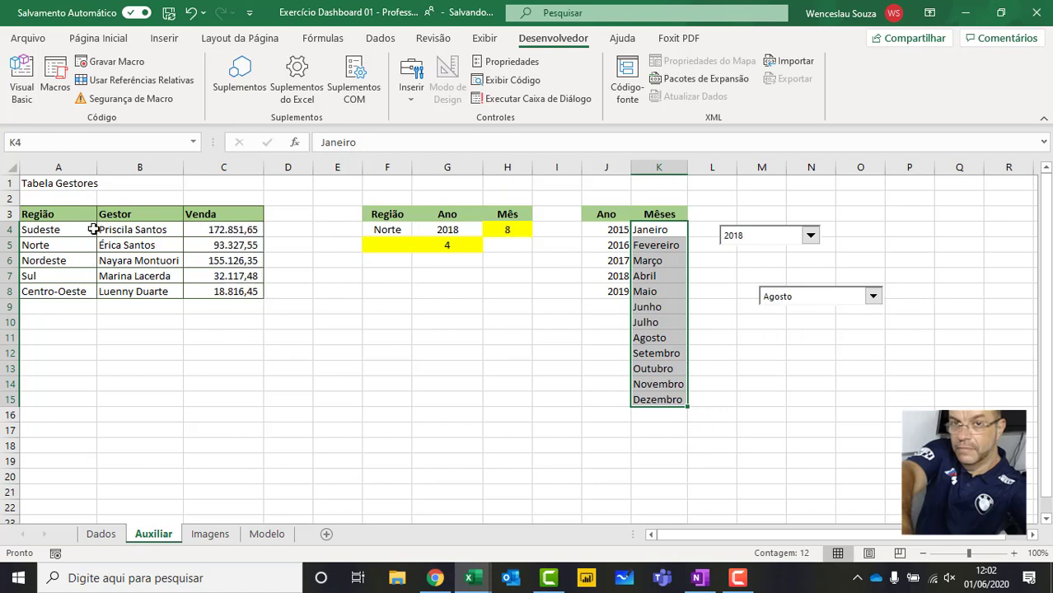
# Insert a 2D clustered column chart of the managers' table A3:C8 and place it just below the tables, starting around row 9.
pyautogui.click(170, 346)
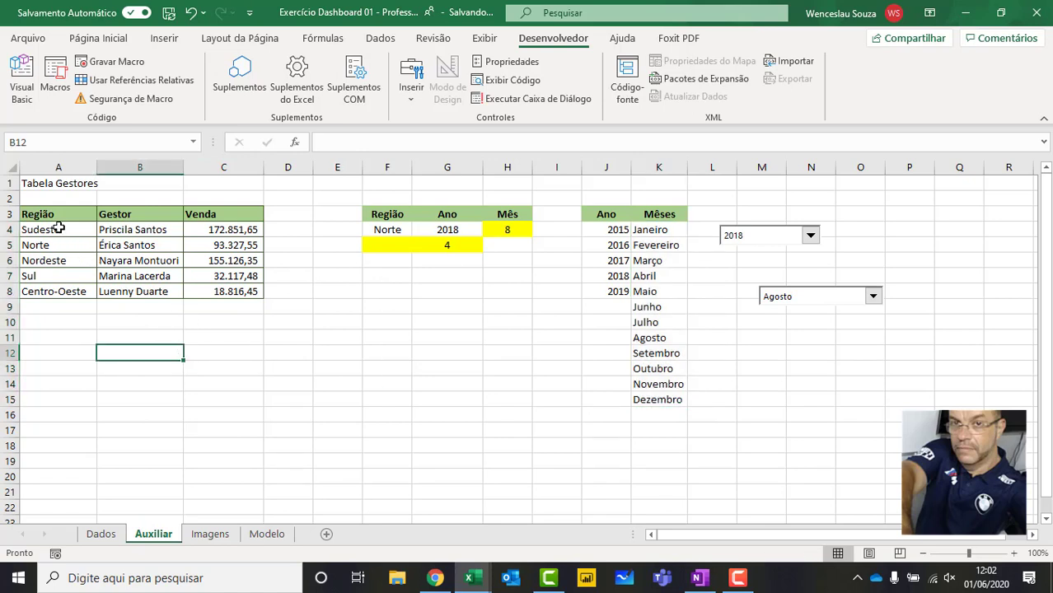
pyautogui.moveTo(57, 215); pyautogui.dragTo(201, 287)
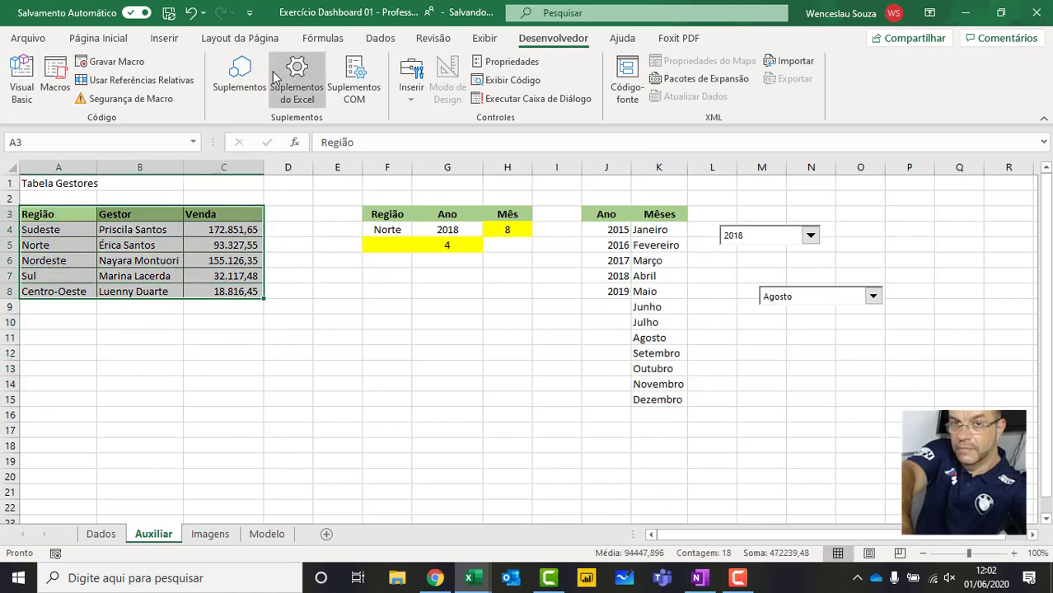
pyautogui.click(156, 41)
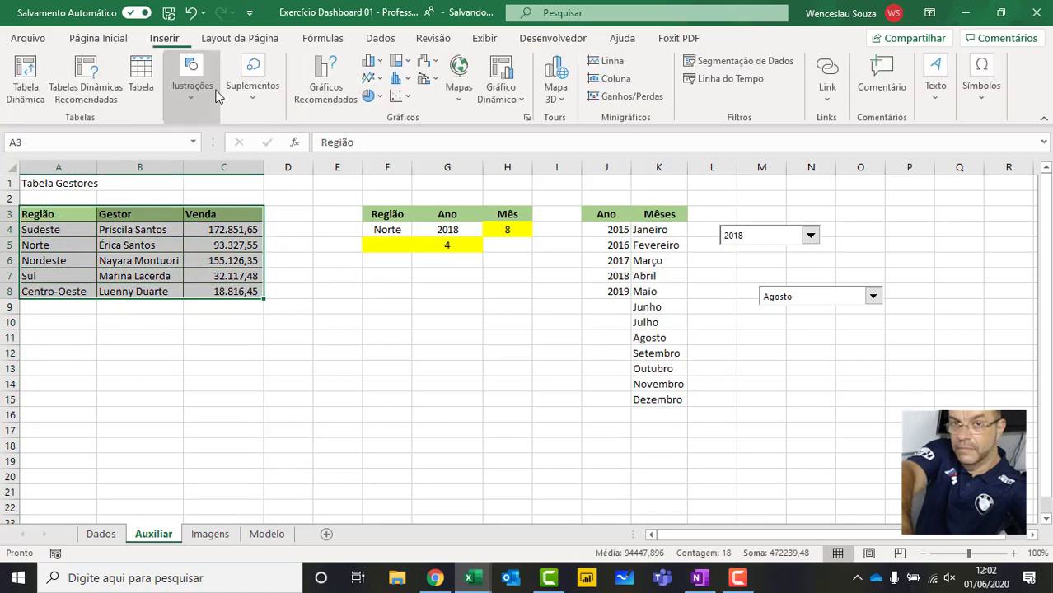
pyautogui.click(374, 65)
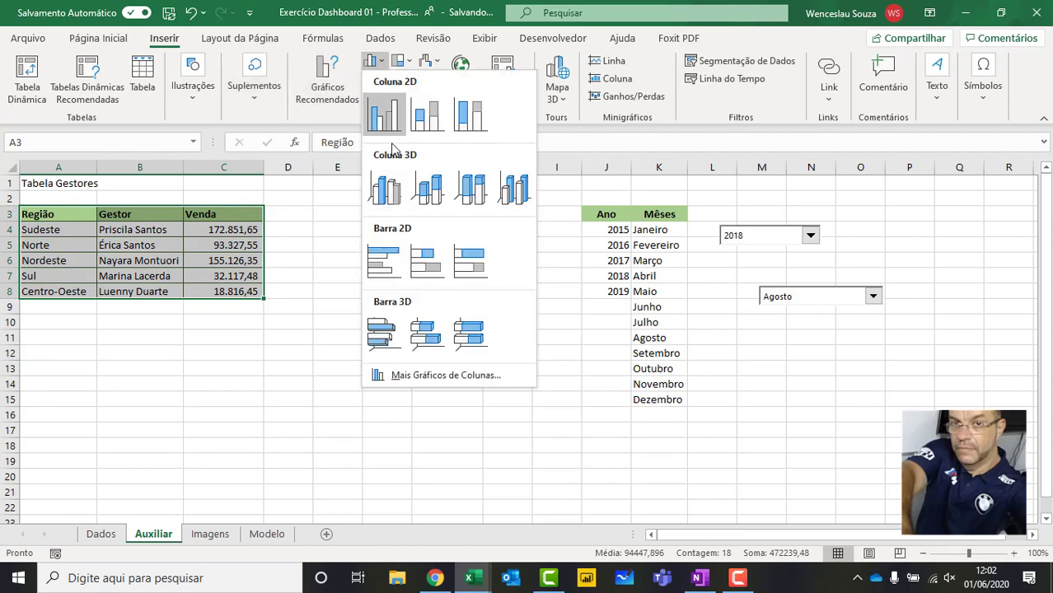
pyautogui.click(384, 111)
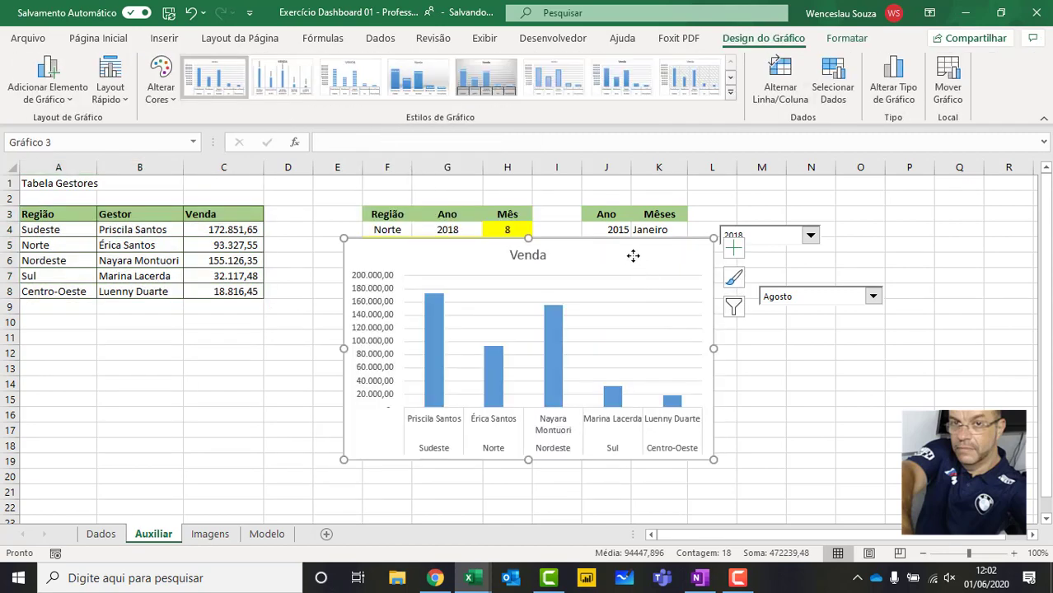
pyautogui.moveTo(635, 256); pyautogui.dragTo(506, 322)
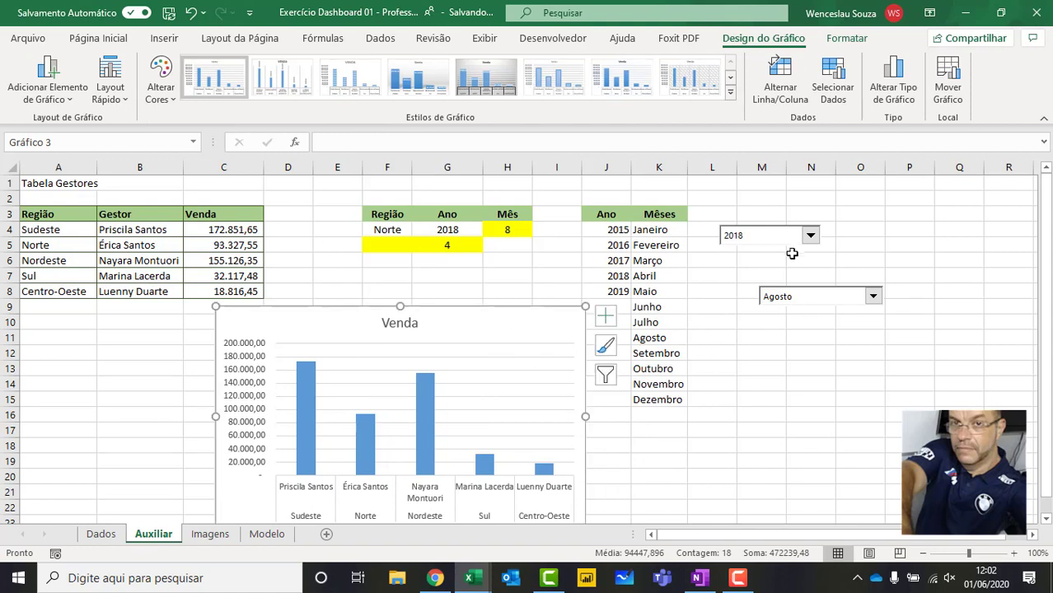
# Set the year combo box to 2015 and the month combo box to Outubro to test the sales chart.
pyautogui.click(809, 235)
pyautogui.click(777, 256)
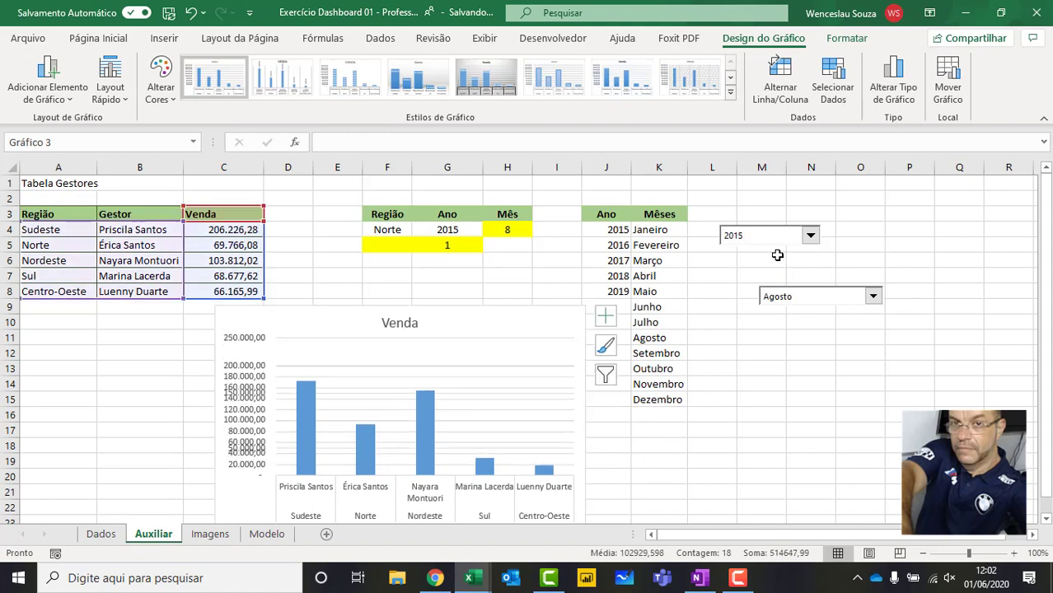
pyautogui.click(838, 297)
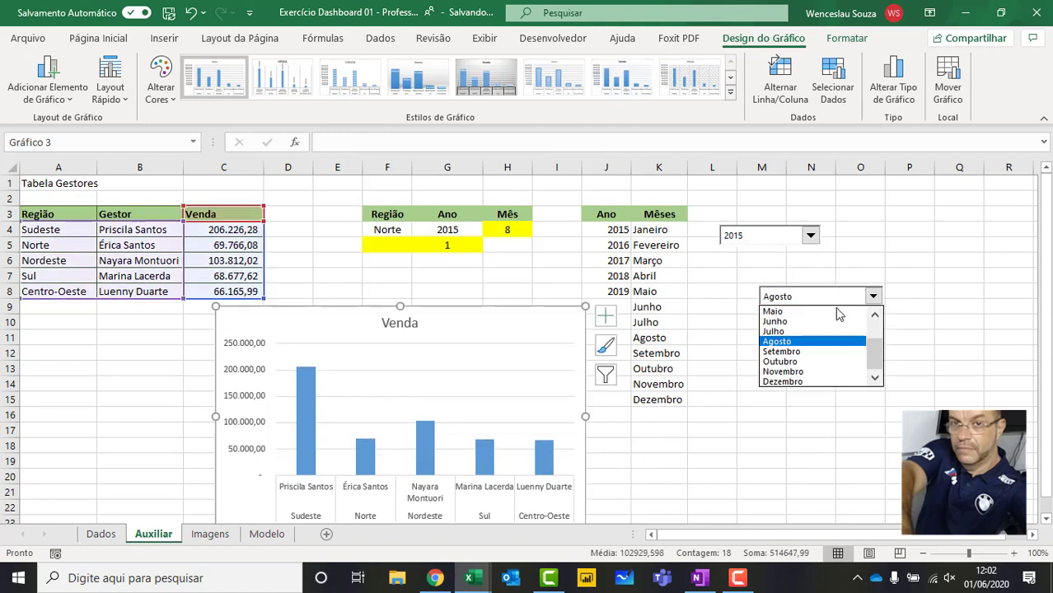
pyautogui.click(791, 363)
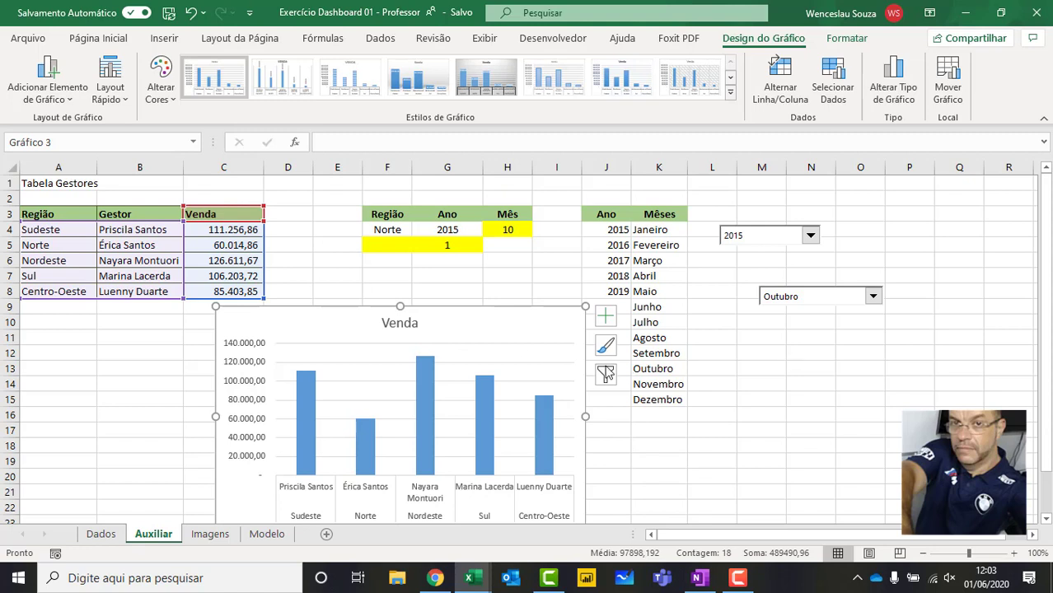
# Move the sales column chart up over the region, year and month criteria cells.
pyautogui.moveTo(454, 328); pyautogui.dragTo(452, 240)
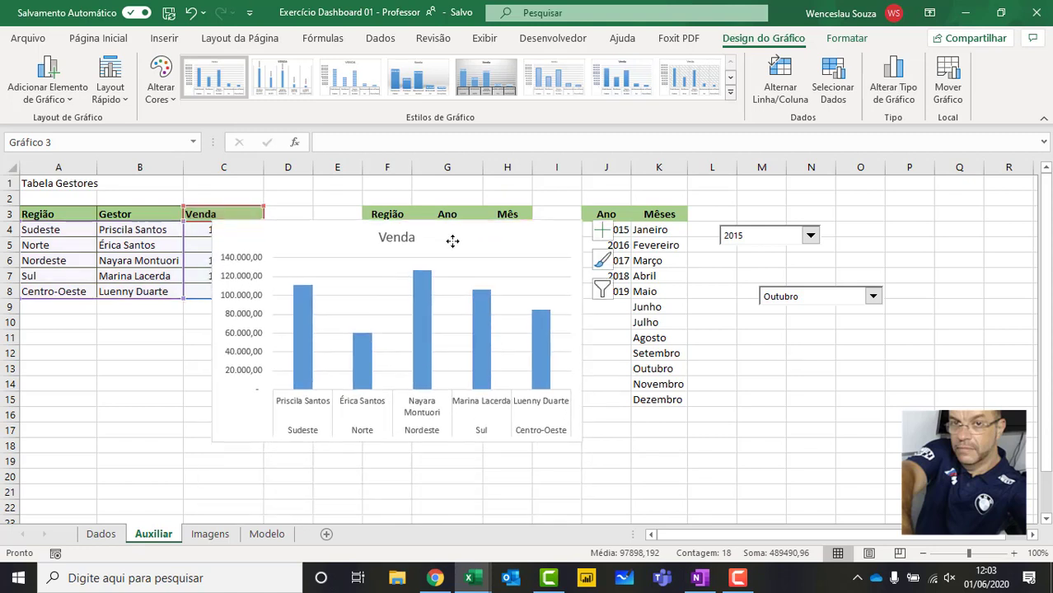